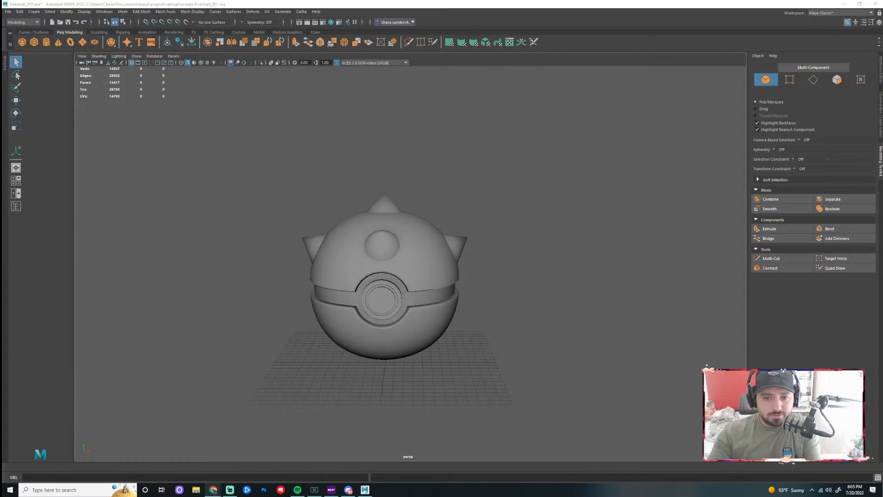
- Examine the spiked Pokeball model from several angles and up close
{"action": "scroll", "coordinate": [524, 302], "scroll_direction": "down", "scroll_amount": 3}
{"action": "scroll", "coordinate": [519, 300], "scroll_direction": "up", "scroll_amount": 3}
{"action": "left_click_drag", "start_coordinate": [495, 295], "coordinate": [814, 304]}
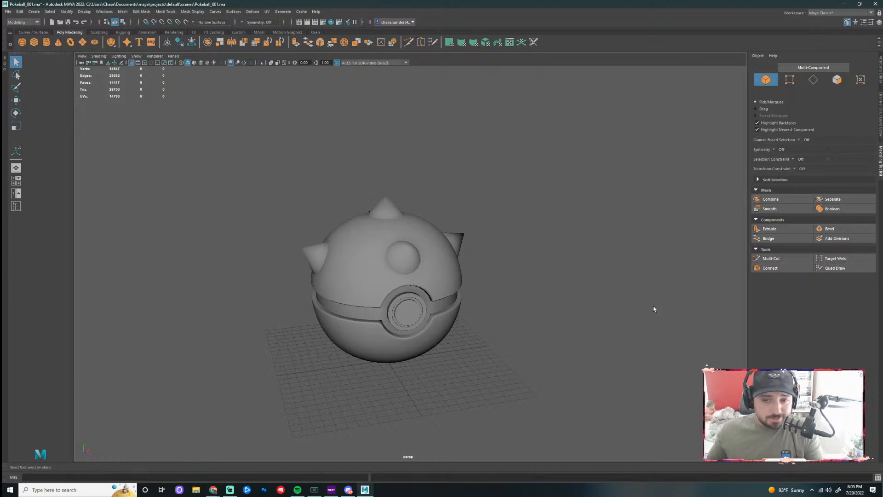
{"action": "left_click_drag", "start_coordinate": [556, 312], "coordinate": [490, 338]}
{"action": "scroll", "coordinate": [460, 326], "scroll_direction": "up", "scroll_amount": 6}
{"action": "left_click", "coordinate": [462, 327]}
{"action": "left_click", "coordinate": [514, 343]}
{"action": "left_click_drag", "start_coordinate": [571, 327], "coordinate": [579, 306]}
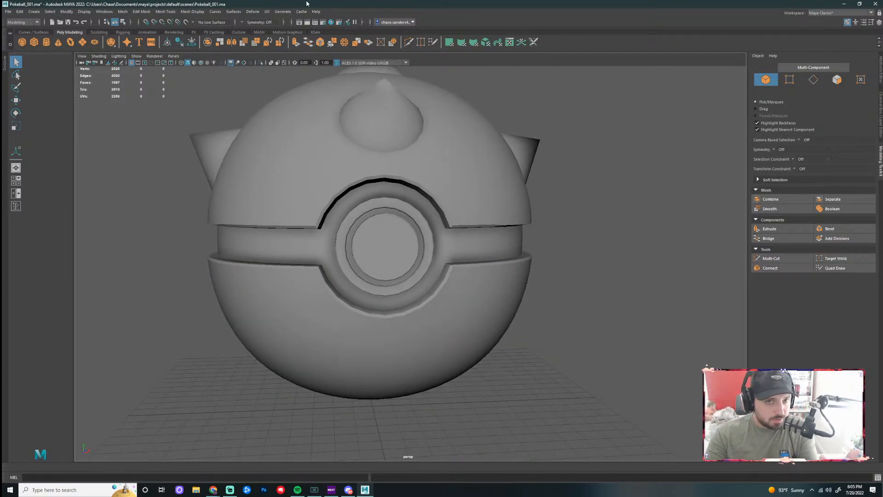
- Open the UV Editor and close its floating UV Toolkit
{"action": "left_click", "coordinate": [267, 12]}
{"action": "left_click", "coordinate": [280, 22]}
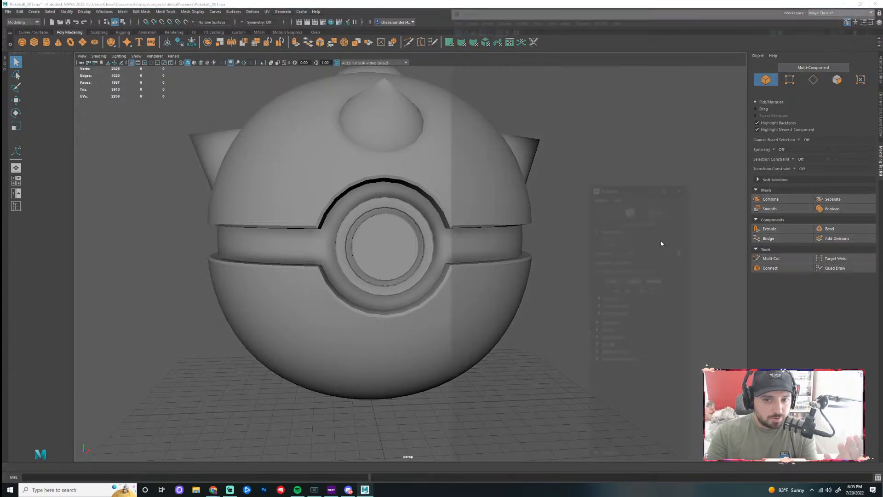
{"action": "left_click", "coordinate": [681, 186]}
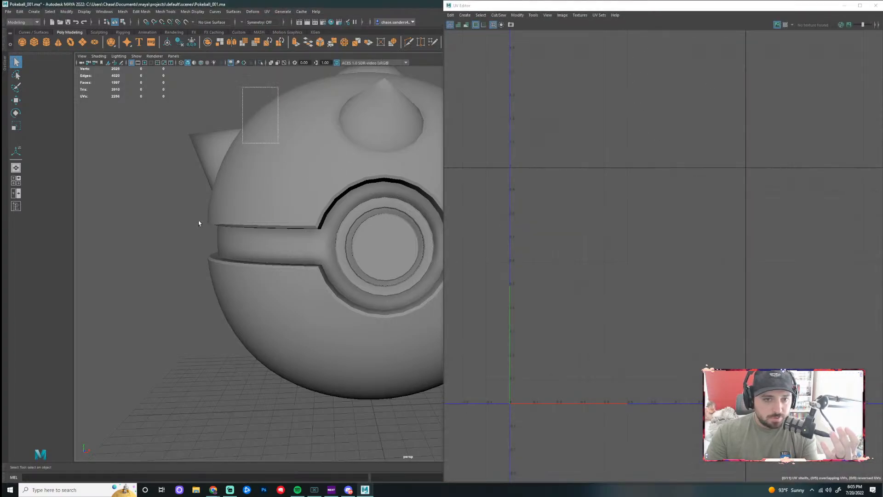
- Select all the Pokeball pieces and delete their construction history
{"action": "left_click_drag", "start_coordinate": [210, 202], "coordinate": [149, 324]}
{"action": "scroll", "coordinate": [284, 293], "scroll_direction": "down", "scroll_amount": 4}
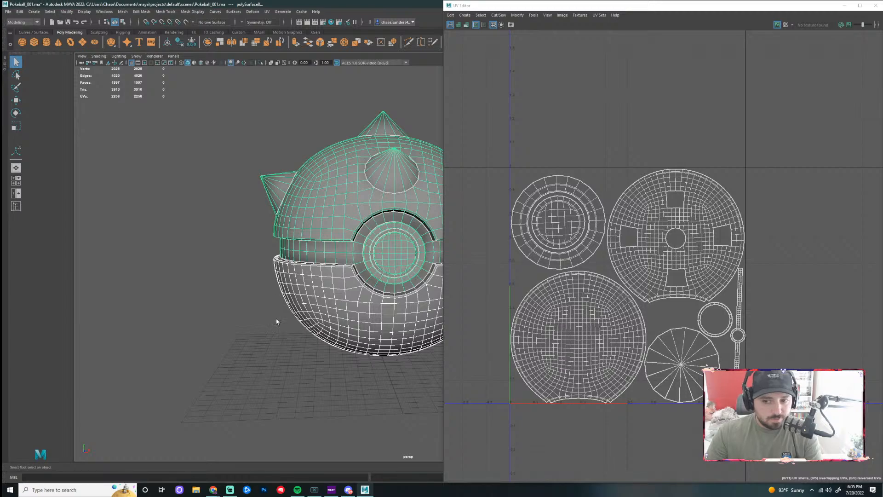
{"action": "key", "text": "f"}
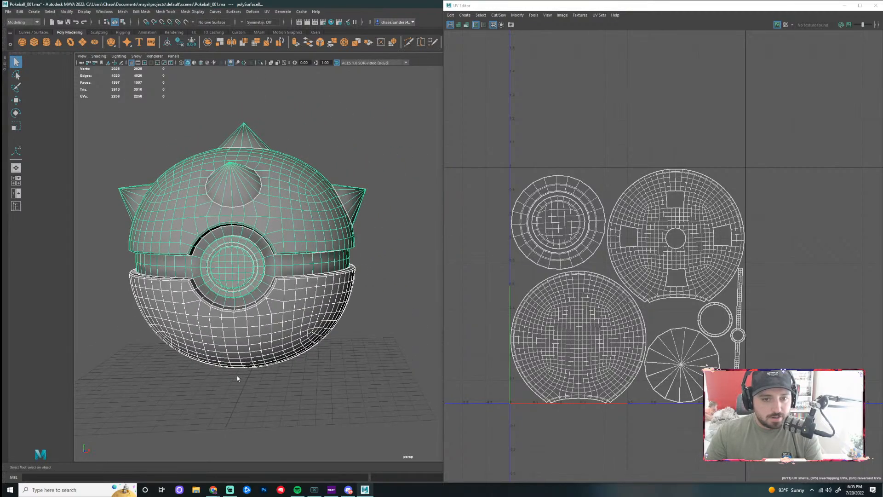
{"action": "left_click", "coordinate": [19, 12]}
{"action": "mouse_move", "coordinate": [56, 96]}
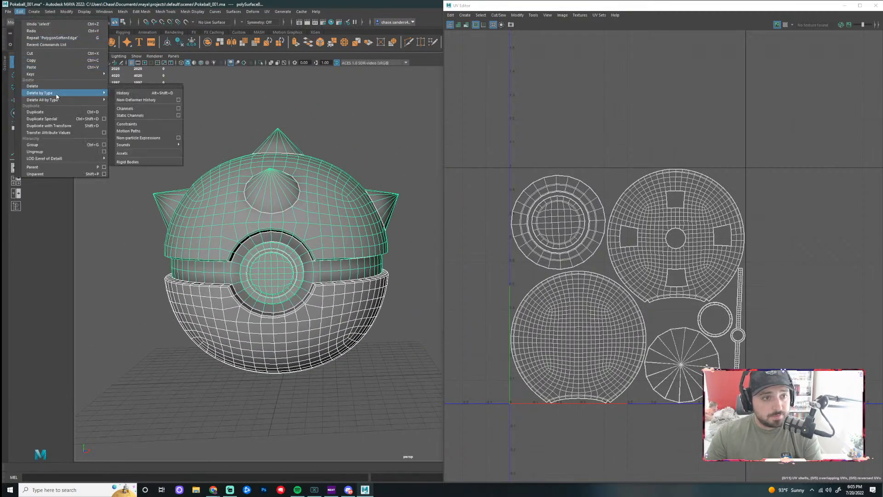
{"action": "left_click", "coordinate": [122, 93]}
- Inspect the UV shells of the Pokeball's spiked upper part and its lower shell one after the other
{"action": "left_click", "coordinate": [374, 124]}
{"action": "left_click", "coordinate": [356, 249]}
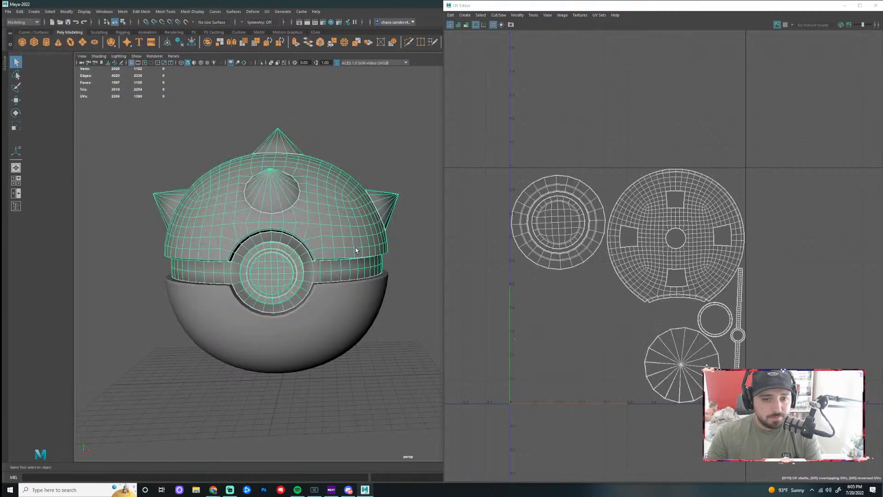
{"action": "mouse_move", "coordinate": [379, 391]}
{"action": "left_mouse_down"}
{"action": "mouse_move", "coordinate": [360, 374]}
{"action": "mouse_move", "coordinate": [392, 395]}
{"action": "left_mouse_up"}
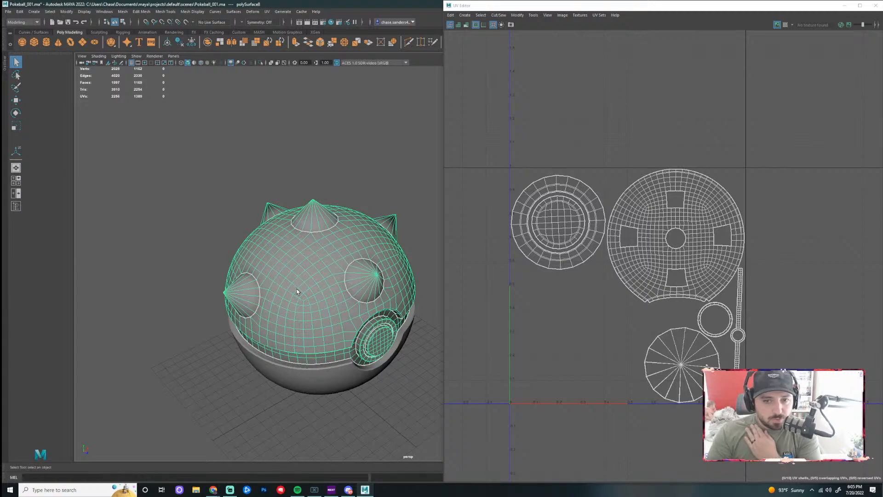
{"action": "left_click", "coordinate": [407, 363]}
{"action": "left_click_drag", "start_coordinate": [406, 363], "coordinate": [239, 325]}
{"action": "left_click", "coordinate": [373, 315]}
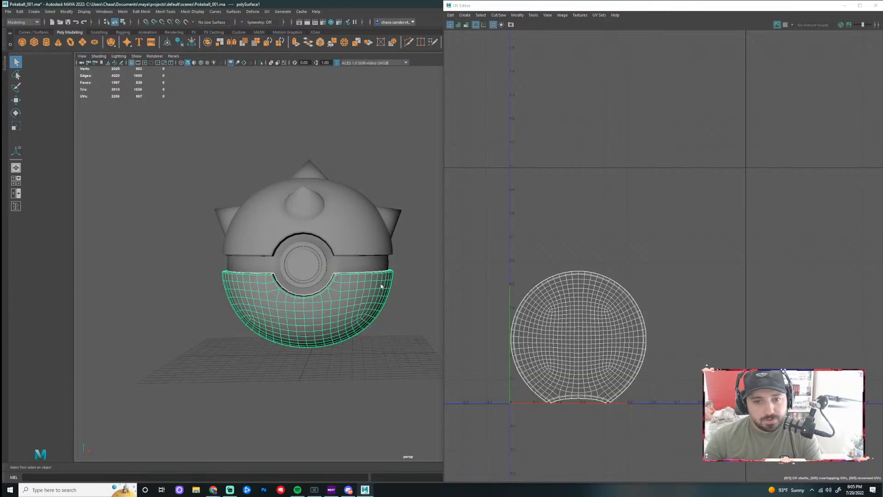
{"action": "left_click", "coordinate": [361, 234]}
{"action": "left_click", "coordinate": [354, 309]}
{"action": "left_click", "coordinate": [346, 236]}
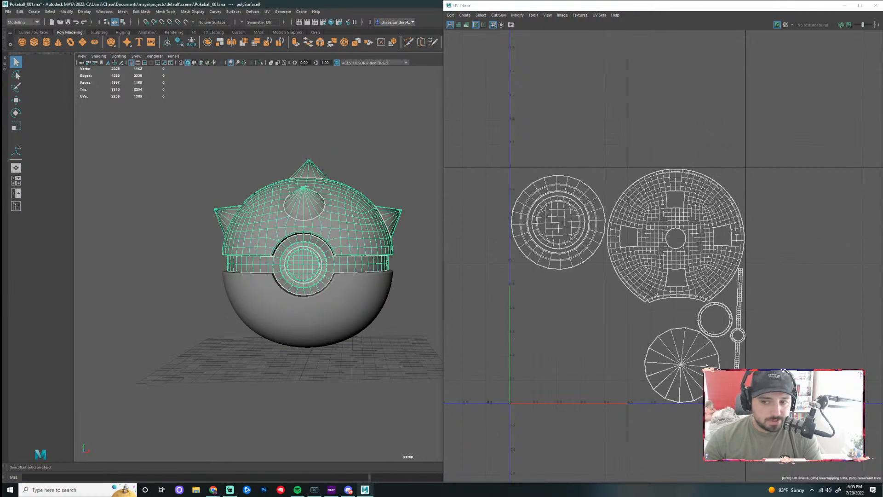
- Select the Pokeball's upper and lower parts together to display their combined UV layout
{"action": "left_click_drag", "start_coordinate": [404, 167], "coordinate": [201, 418]}
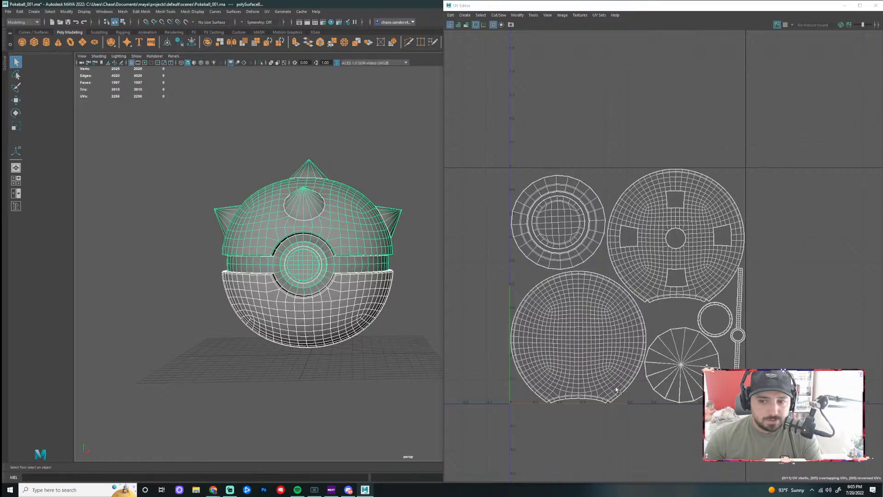
{"action": "left_click_drag", "start_coordinate": [330, 364], "coordinate": [231, 351]}
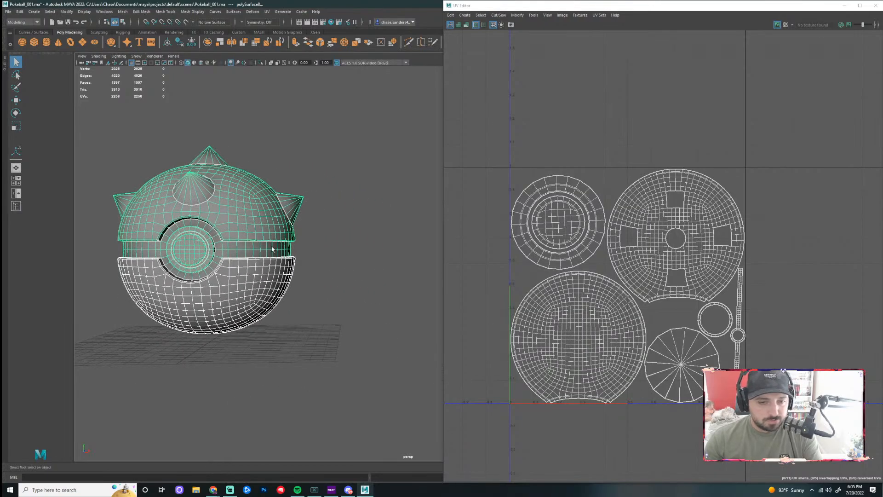
{"action": "scroll", "coordinate": [341, 319], "scroll_direction": "up", "scroll_amount": 3}
{"action": "left_click_drag", "start_coordinate": [219, 289], "coordinate": [355, 305]}
{"action": "scroll", "coordinate": [340, 313], "scroll_direction": "down", "scroll_amount": 3}
{"action": "mouse_move", "coordinate": [290, 324]}
{"action": "left_mouse_down"}
{"action": "mouse_move", "coordinate": [318, 337]}
{"action": "mouse_move", "coordinate": [280, 334]}
{"action": "left_mouse_up"}
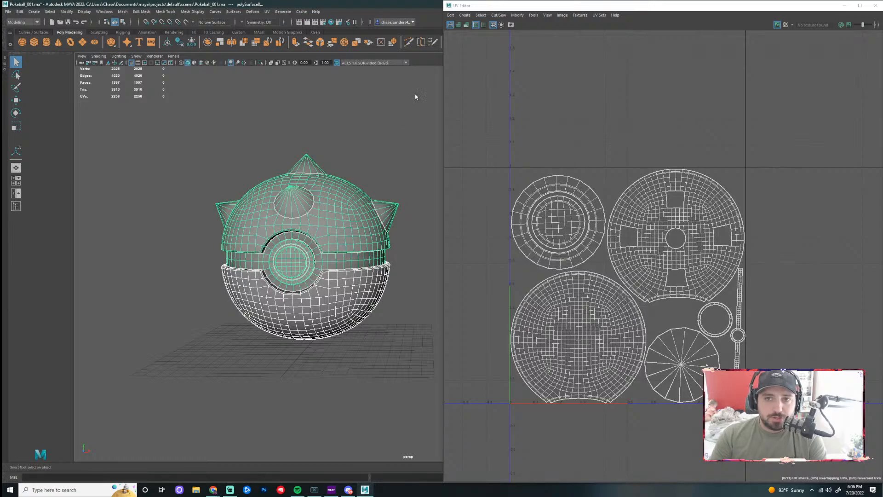
- Dock the main modeling window side by side with the UV Editor and collapse the Modeling Toolkit
{"action": "left_click_drag", "start_coordinate": [409, 7], "coordinate": [1, 41]}
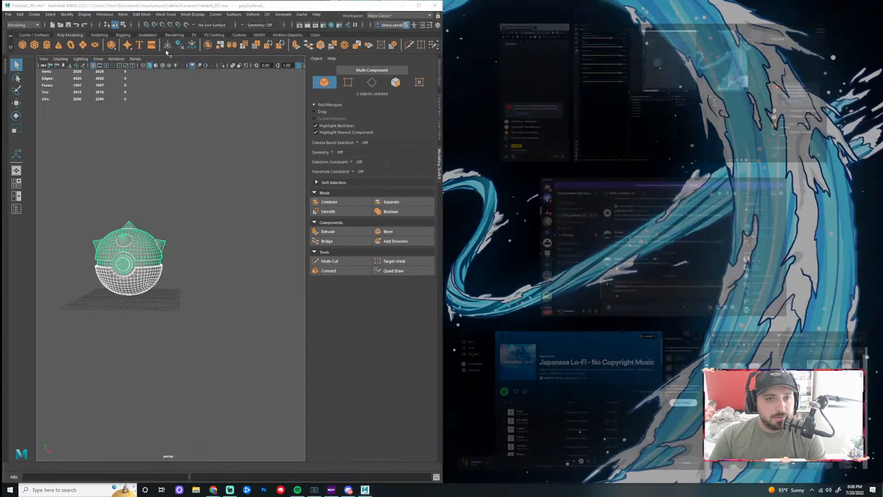
{"action": "mouse_move", "coordinate": [364, 489]}
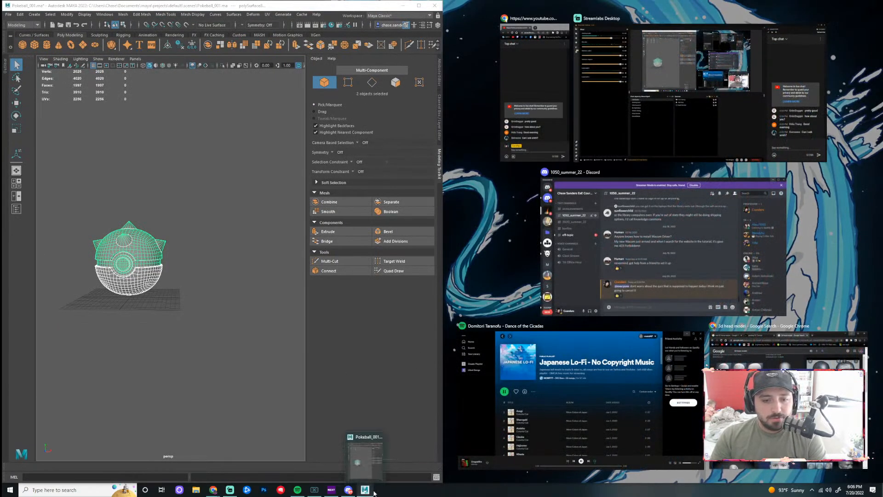
{"action": "left_click", "coordinate": [365, 455]}
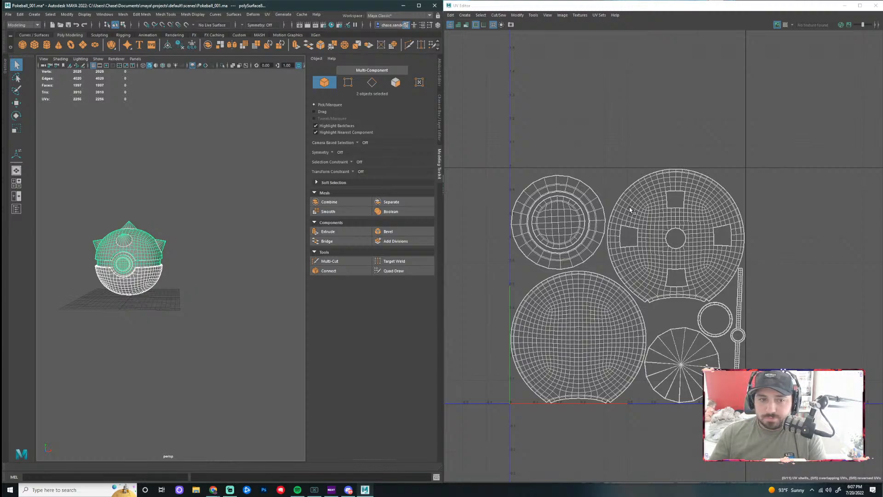
{"action": "scroll", "coordinate": [163, 287], "scroll_direction": "up", "scroll_amount": 6}
{"action": "left_click_drag", "start_coordinate": [150, 285], "coordinate": [252, 286]}
{"action": "left_click", "coordinate": [440, 167]}
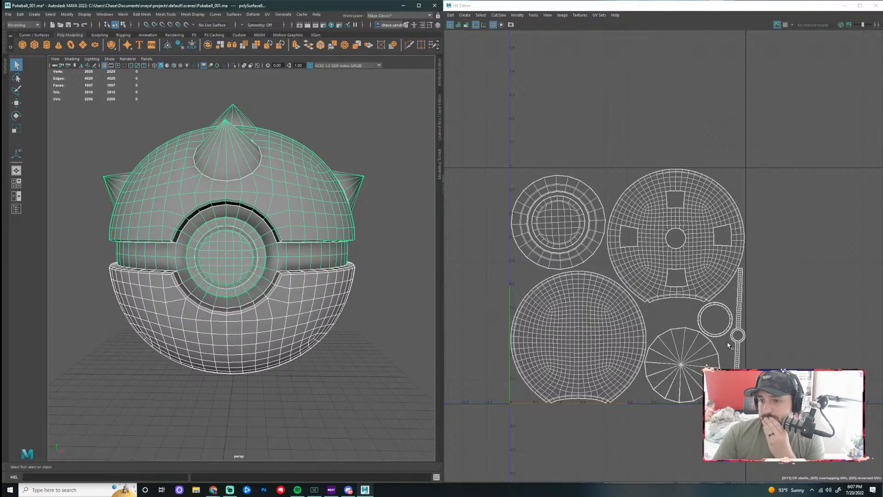
{"action": "scroll", "coordinate": [669, 308], "scroll_direction": "down", "scroll_amount": 2}
{"action": "left_click", "coordinate": [665, 258]}
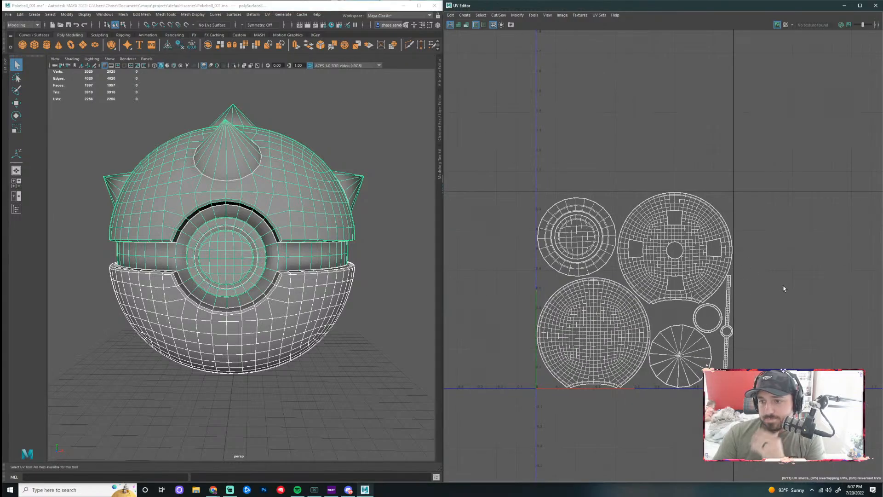
{"action": "left_click_drag", "start_coordinate": [783, 306], "coordinate": [815, 244]}
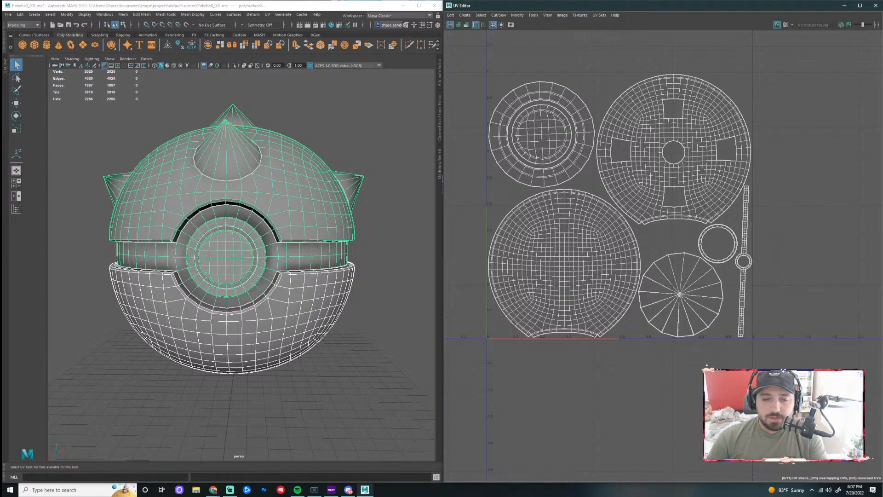
- Switch to the Chrome browser and open utah.edu in a new tab
{"action": "mouse_move", "coordinate": [229, 490]}
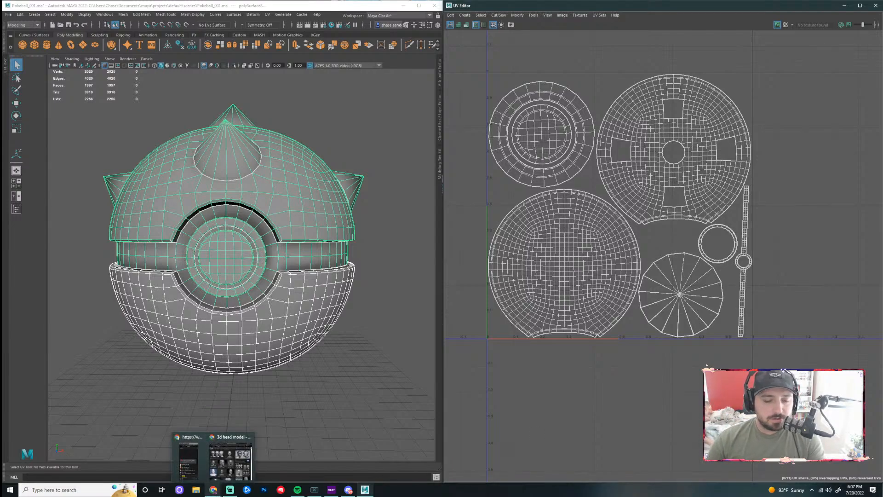
{"action": "left_click", "coordinate": [228, 490]}
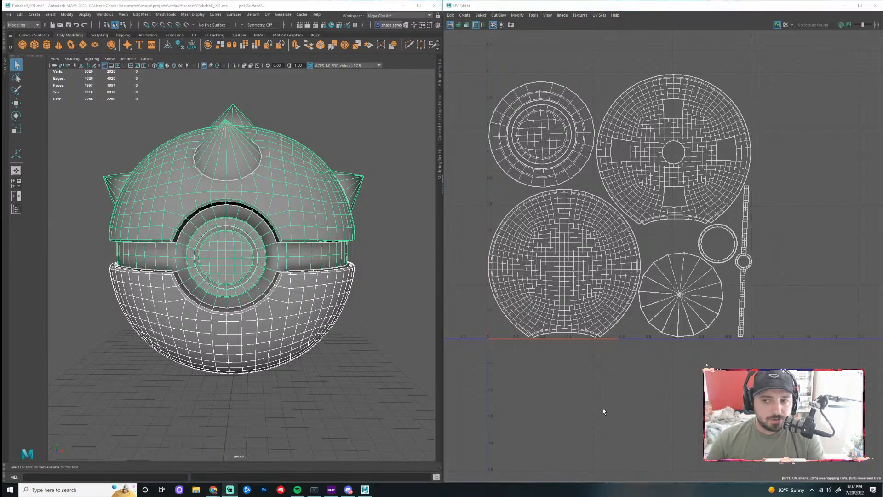
{"action": "left_click", "coordinate": [213, 490]}
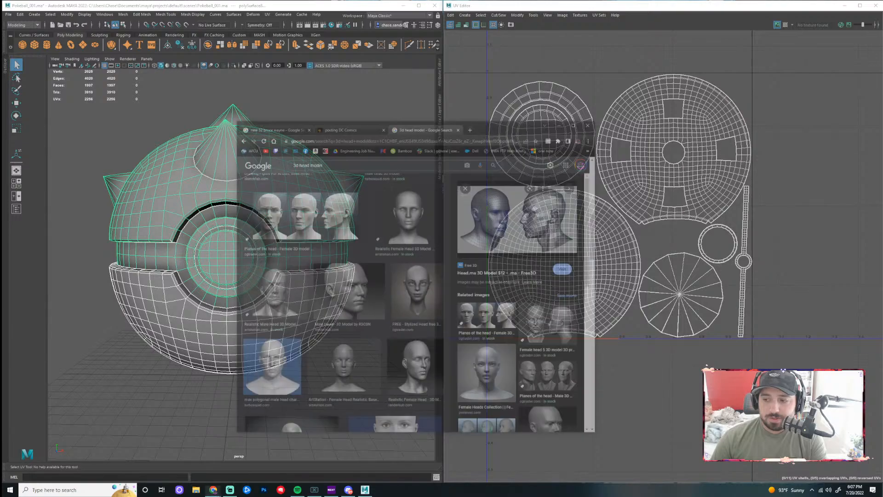
{"action": "left_click", "coordinate": [498, 82]}
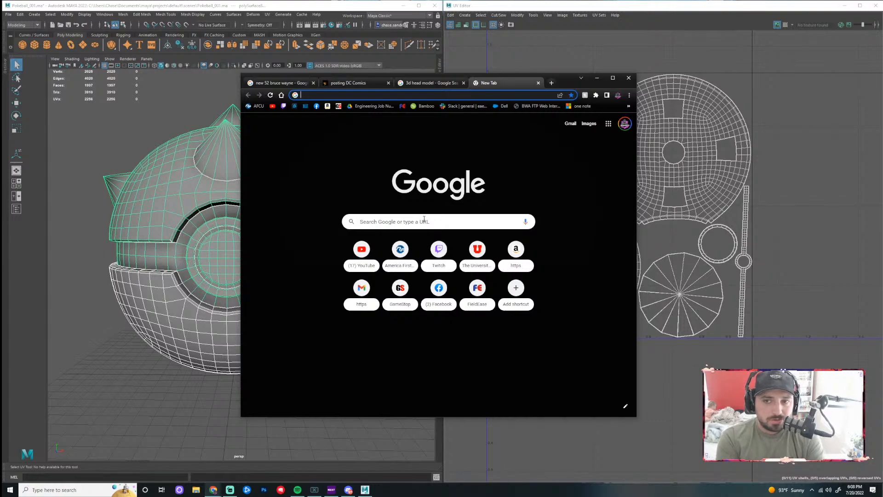
{"action": "type", "text": "uta"}
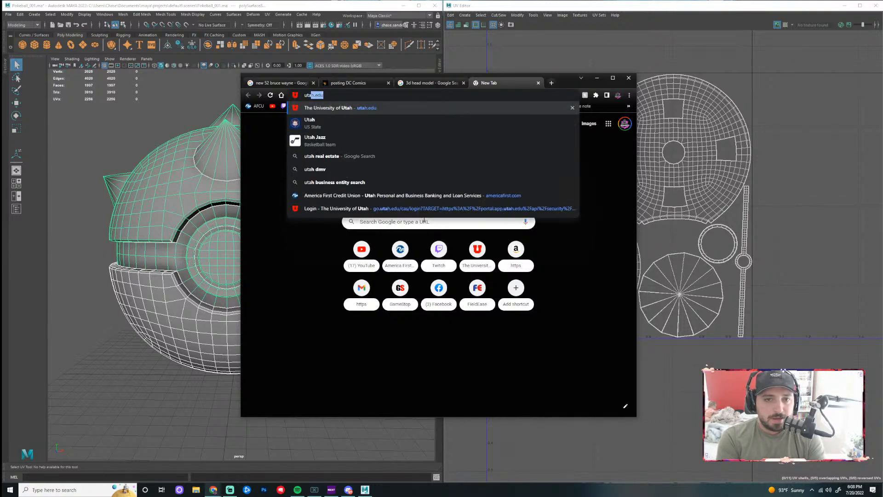
{"action": "type", "text": "h.edu"}
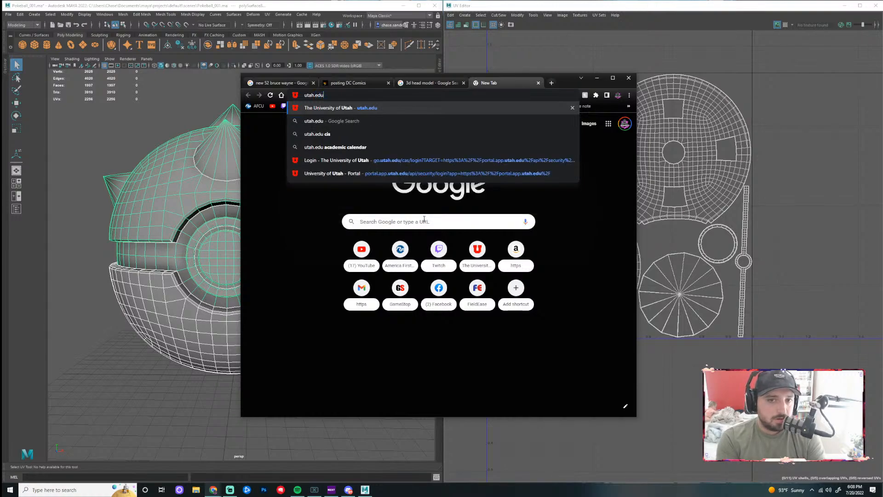
{"action": "key", "text": "Return"}
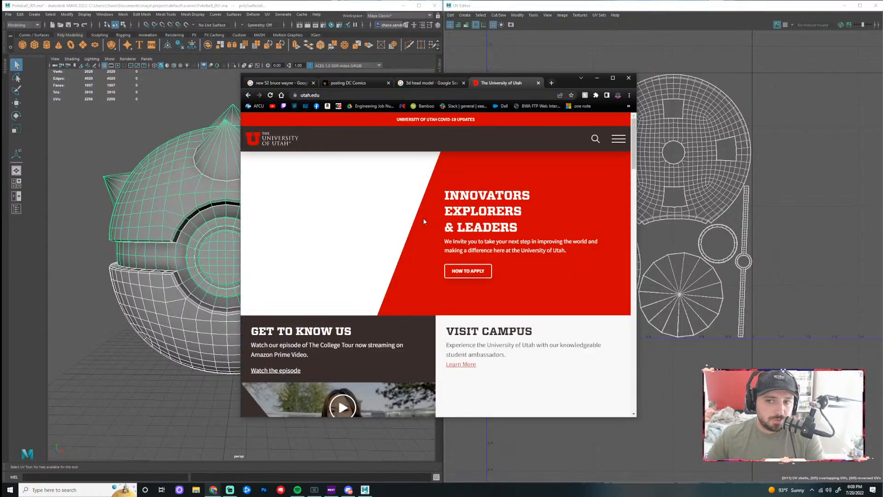
- Go to the university's CIS portal and log in with the saved credentials, authenticating by a Duo push
{"action": "left_click", "coordinate": [618, 138]}
{"action": "scroll", "coordinate": [584, 276], "scroll_direction": "down", "scroll_amount": 3}
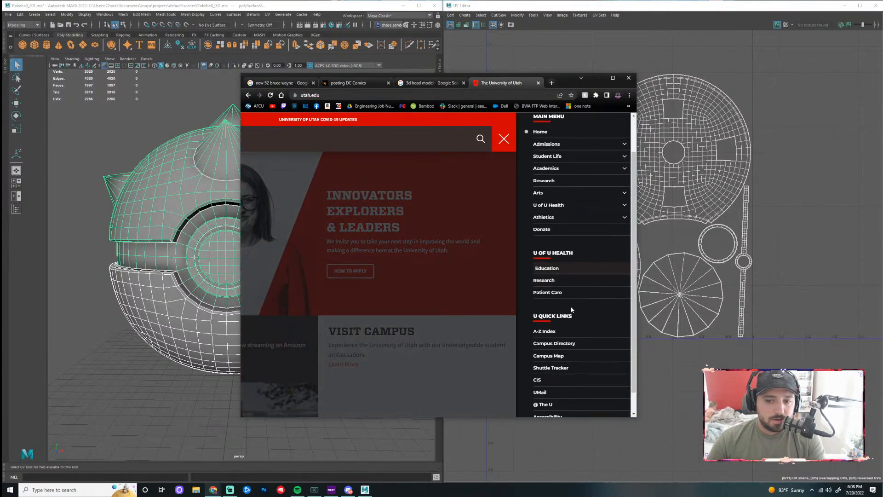
{"action": "left_click", "coordinate": [582, 346]}
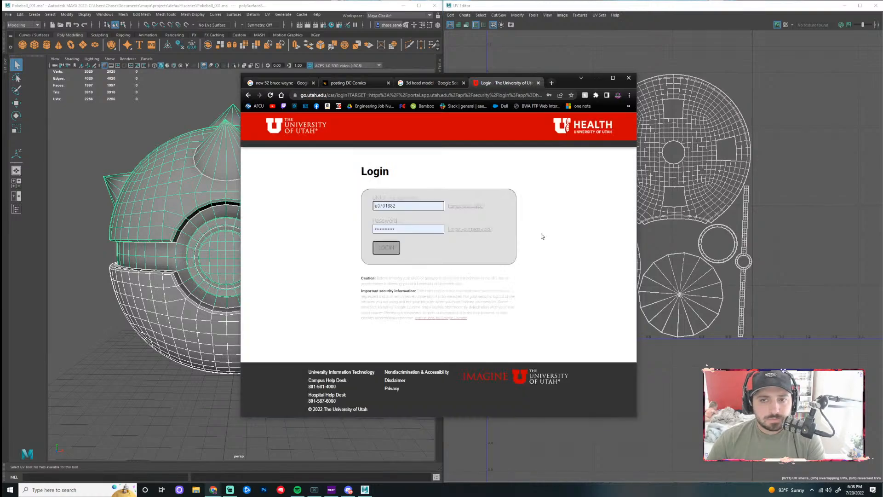
{"action": "left_click", "coordinate": [386, 247]}
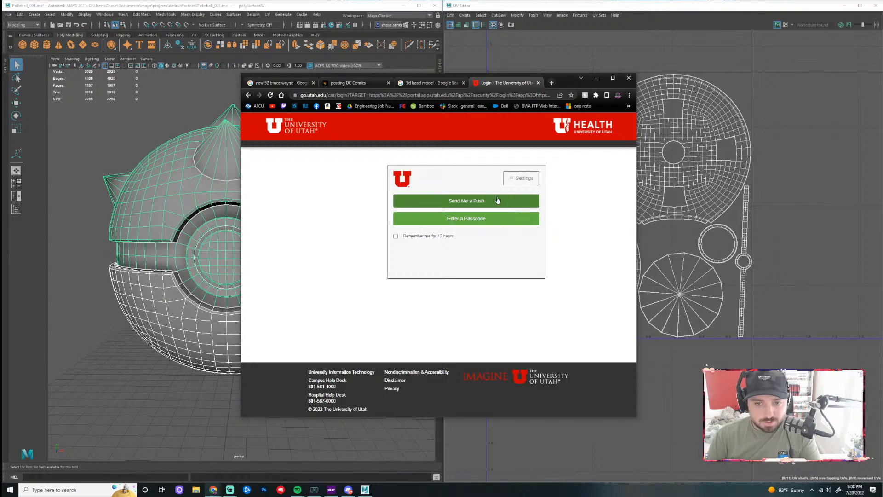
{"action": "left_click", "coordinate": [474, 206]}
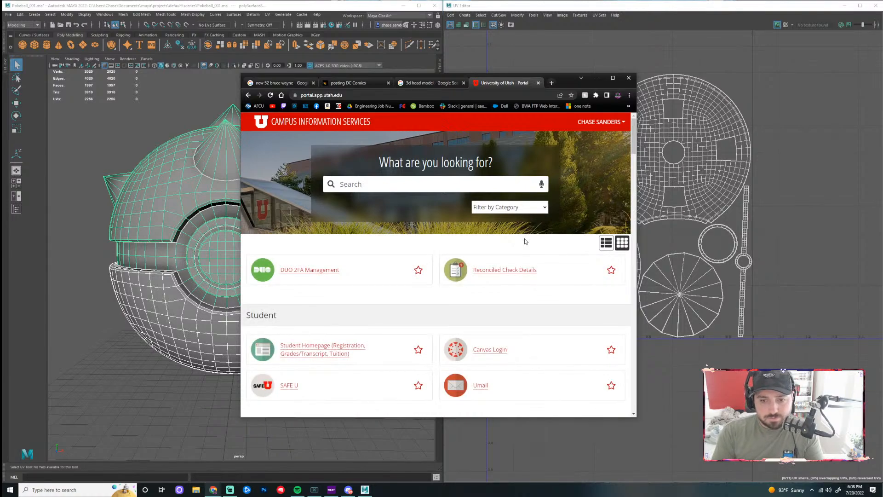
- Open Canvas, show the Assignments page of the EAE 1050-001 Summer 2022 course, and maximize the browser window
{"action": "left_click", "coordinate": [491, 350]}
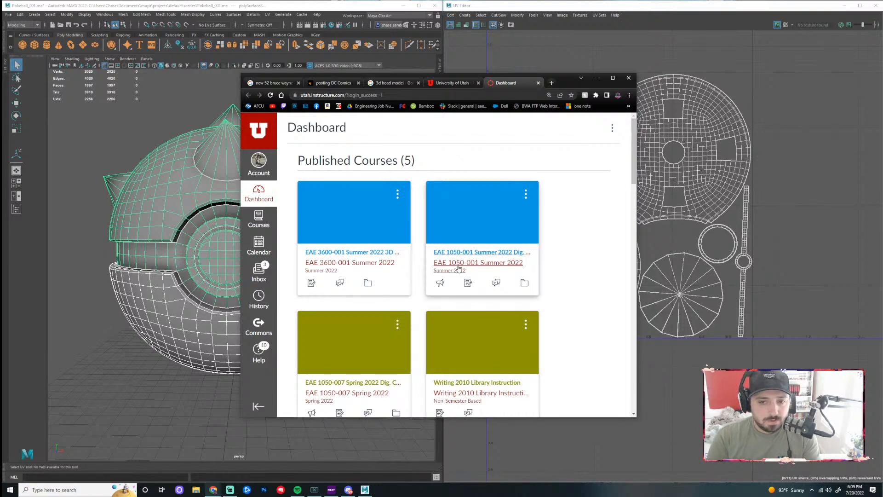
{"action": "left_click", "coordinate": [478, 262]}
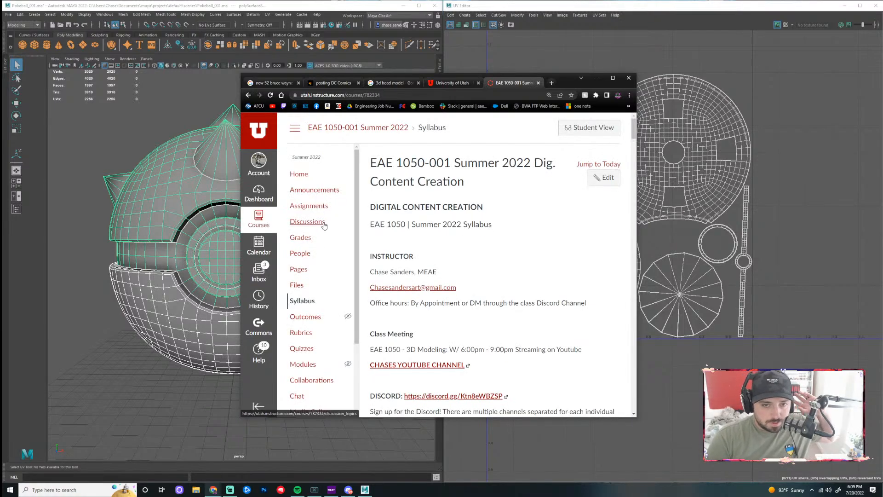
{"action": "left_click", "coordinate": [309, 205]}
{"action": "key", "text": "super+Up"}
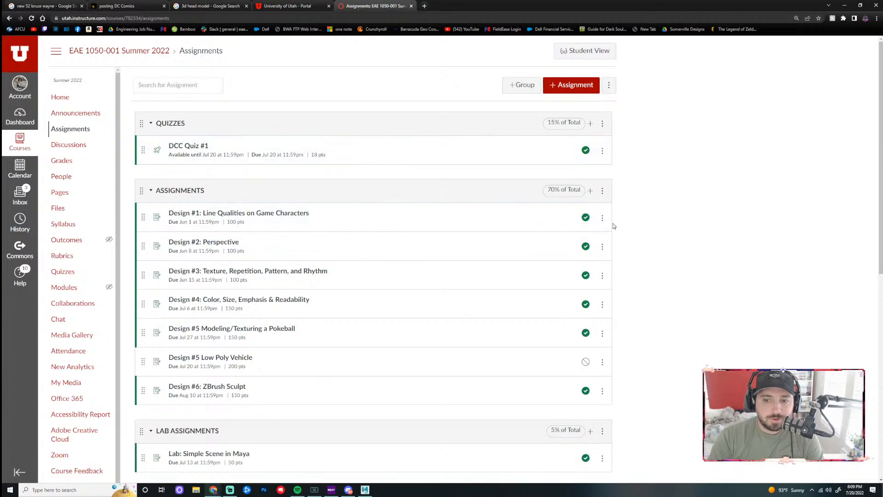
{"action": "scroll", "coordinate": [588, 148], "scroll_direction": "down", "scroll_amount": 2}
{"action": "scroll", "coordinate": [598, 396], "scroll_direction": "up", "scroll_amount": 2}
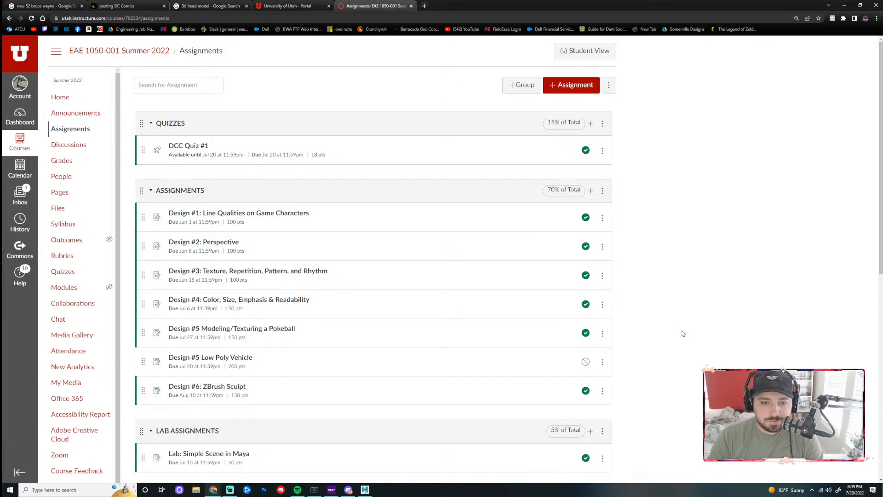
- Set the QUIZZES assignment group's weight to 0% of the total grade
{"action": "scroll", "coordinate": [682, 333], "scroll_direction": "down", "scroll_amount": 3}
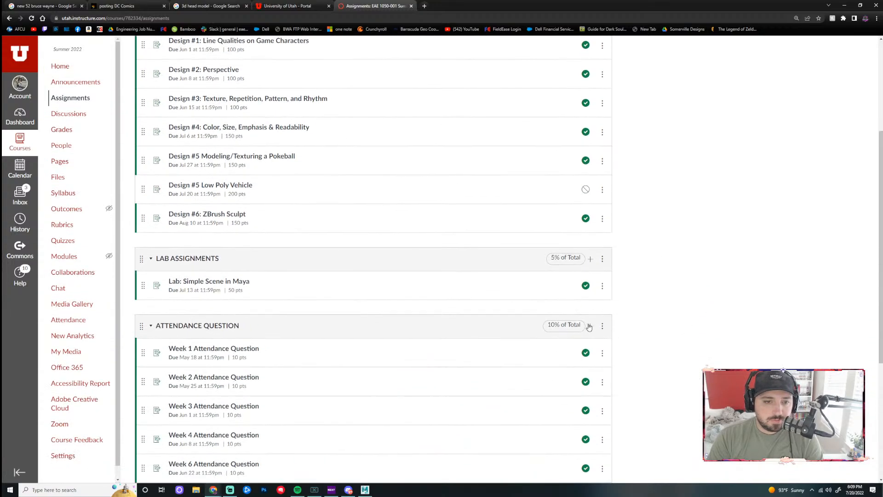
{"action": "scroll", "coordinate": [569, 391], "scroll_direction": "up", "scroll_amount": 2}
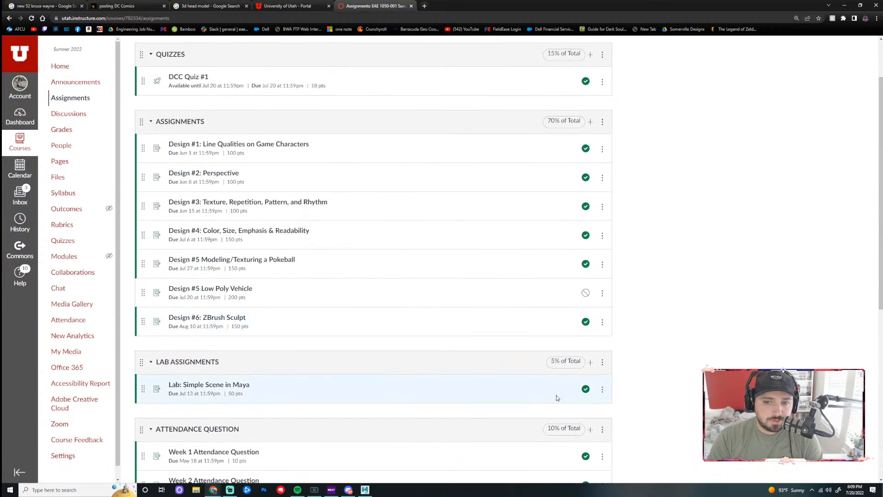
{"action": "scroll", "coordinate": [659, 176], "scroll_direction": "up", "scroll_amount": 2}
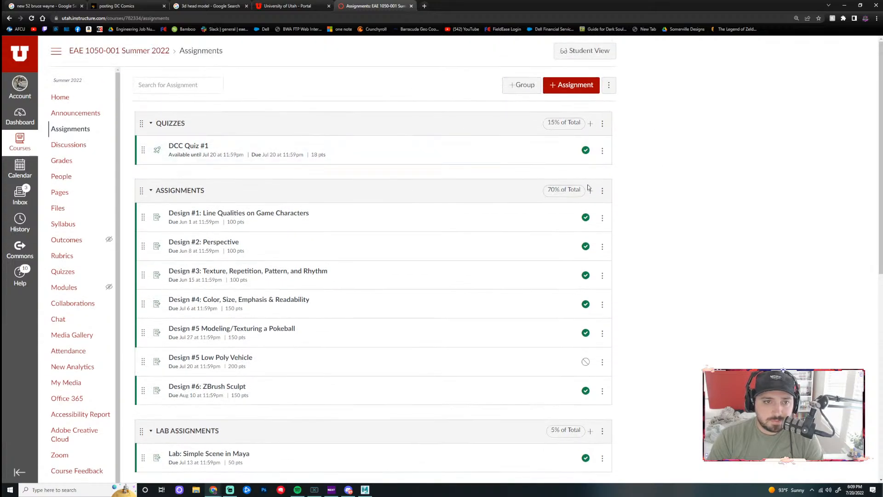
{"action": "left_click", "coordinate": [603, 124]}
{"action": "left_click", "coordinate": [568, 146]}
{"action": "left_click_drag", "start_coordinate": [436, 219], "coordinate": [396, 218]}
{"action": "type", "text": "0"}
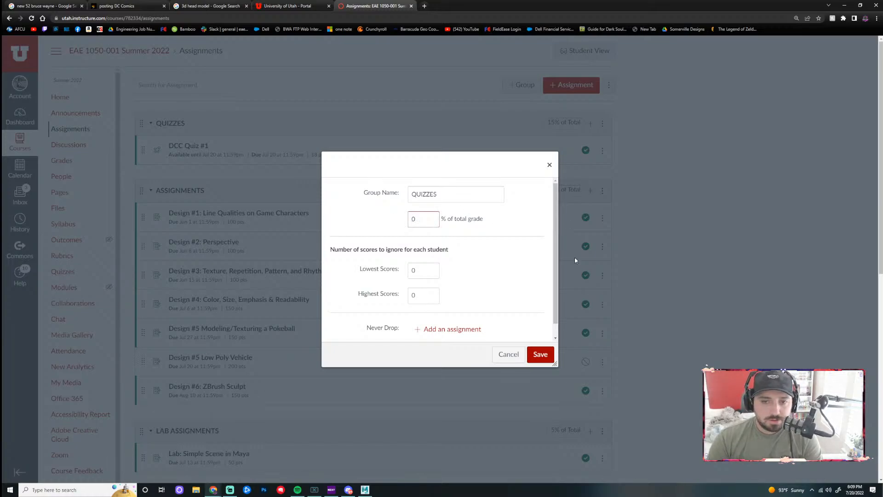
{"action": "left_click", "coordinate": [539, 355]}
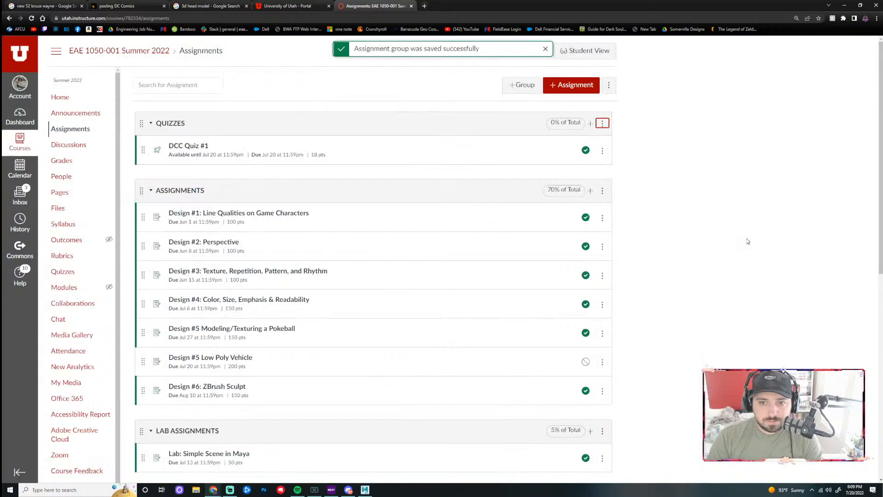
- Set the ASSIGNMENTS group's weight to 85% of the total grade and save it
{"action": "left_click", "coordinate": [602, 191]}
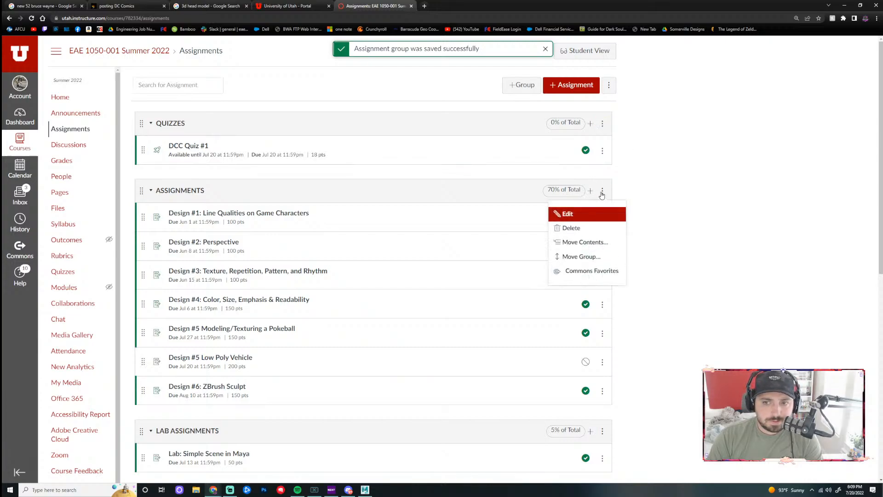
{"action": "left_click", "coordinate": [584, 211]}
{"action": "left_click_drag", "start_coordinate": [434, 219], "coordinate": [387, 224]}
{"action": "type", "text": "85"}
{"action": "left_click", "coordinate": [543, 352]}
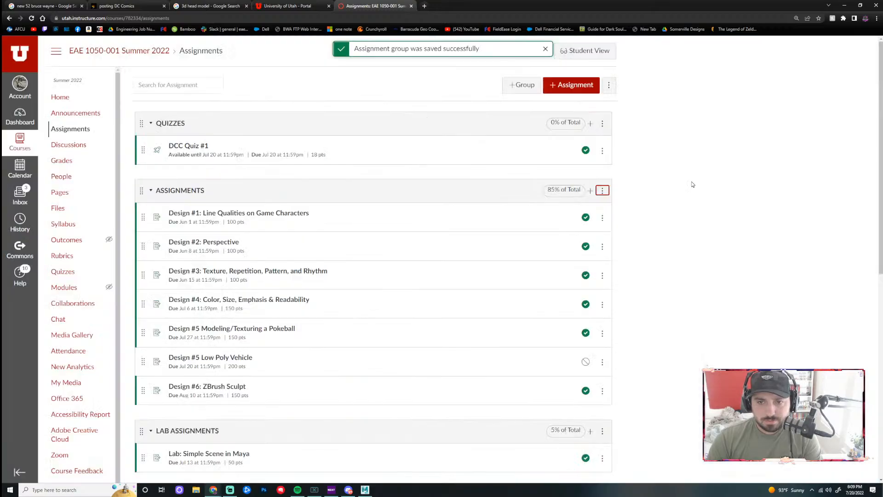
- Open DCC Quiz #1 through its full edit options without saving changes, unpublish it, and return to the course's Assignments list
{"action": "left_click", "coordinate": [602, 123]}
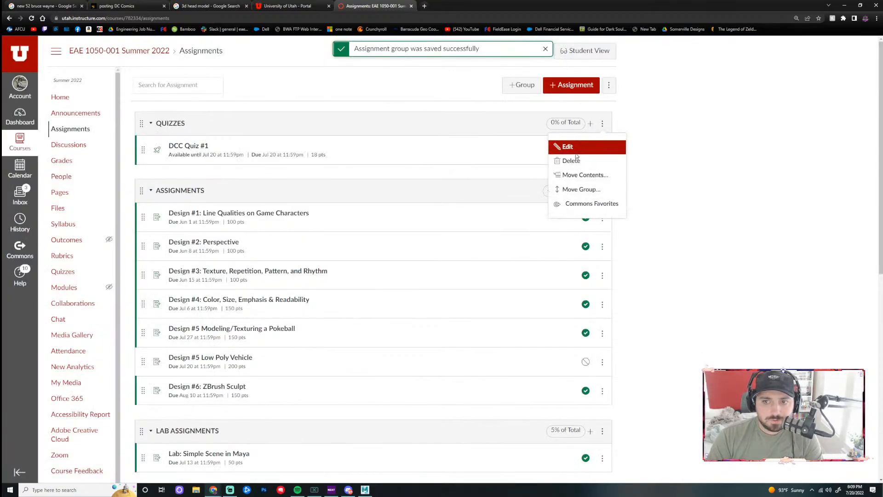
{"action": "left_click", "coordinate": [602, 151]}
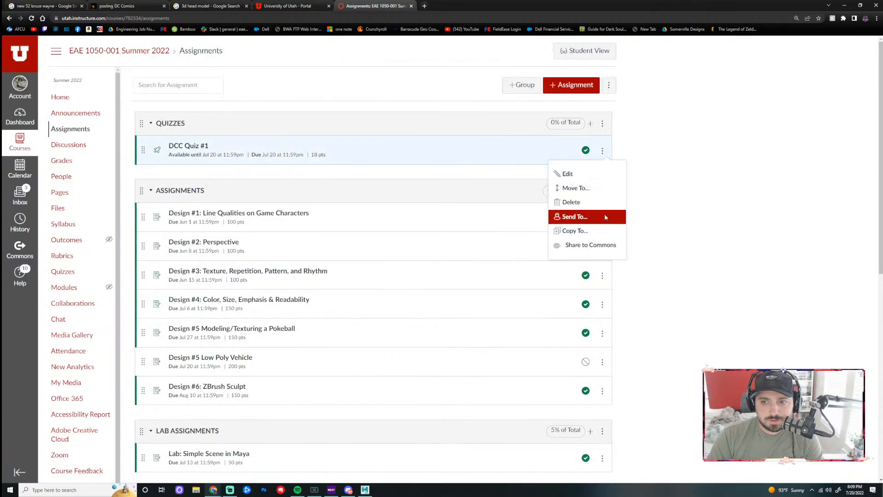
{"action": "left_click", "coordinate": [568, 174]}
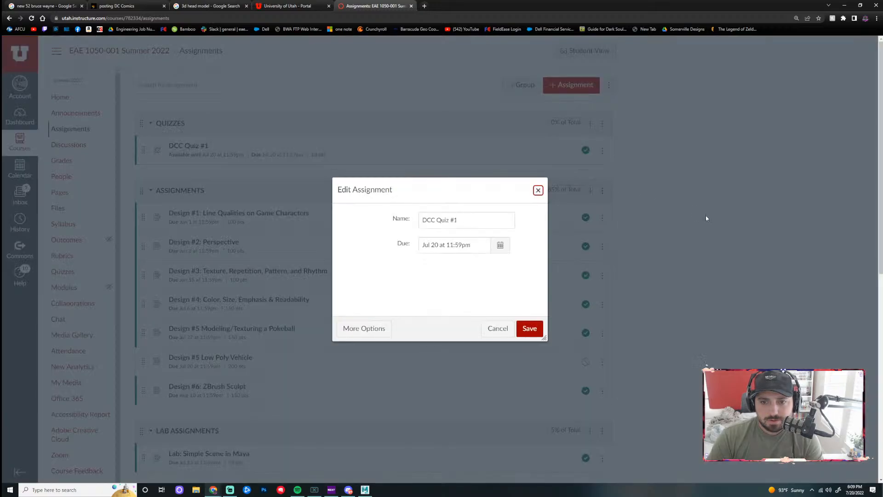
{"action": "left_click", "coordinate": [374, 328]}
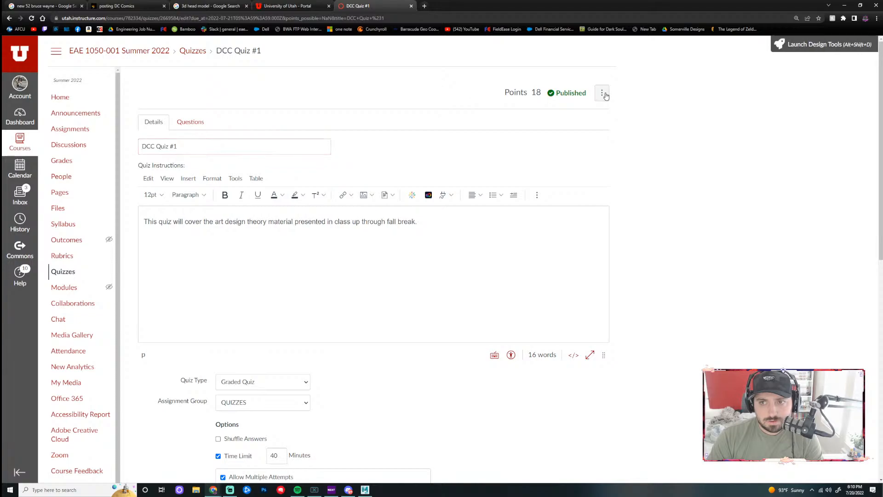
{"action": "left_click", "coordinate": [602, 93]}
{"action": "scroll", "coordinate": [546, 274], "scroll_direction": "down", "scroll_amount": 5}
{"action": "scroll", "coordinate": [546, 274], "scroll_direction": "down", "scroll_amount": 4}
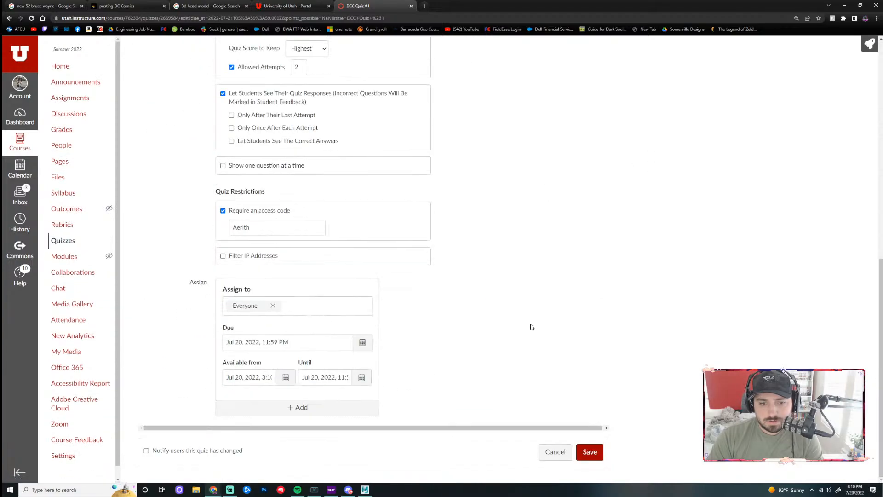
{"action": "left_click", "coordinate": [552, 455]}
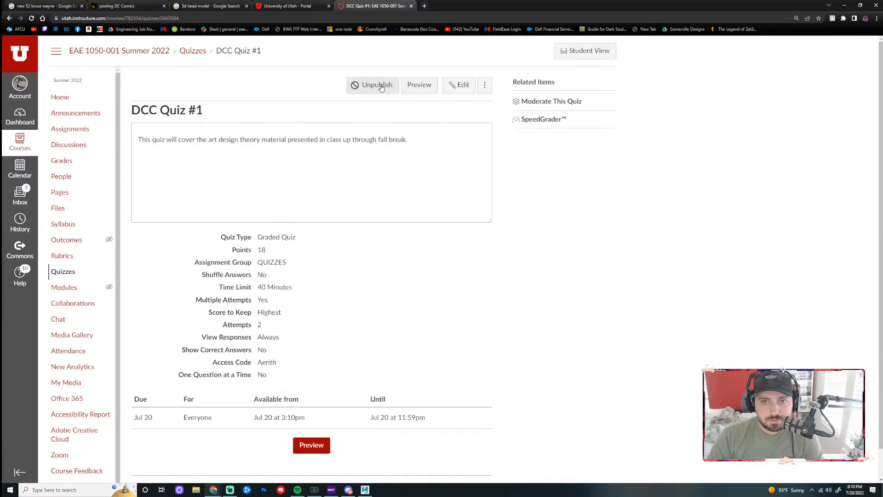
{"action": "left_click", "coordinate": [372, 86]}
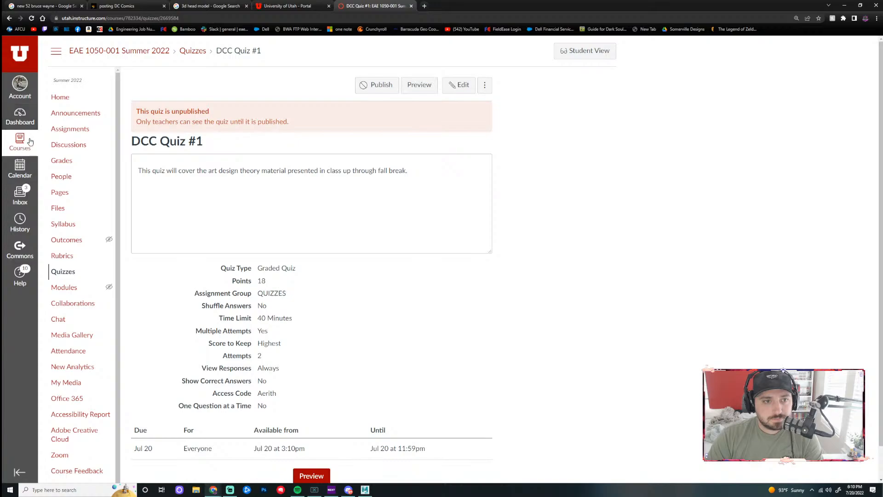
{"action": "left_click", "coordinate": [99, 130]}
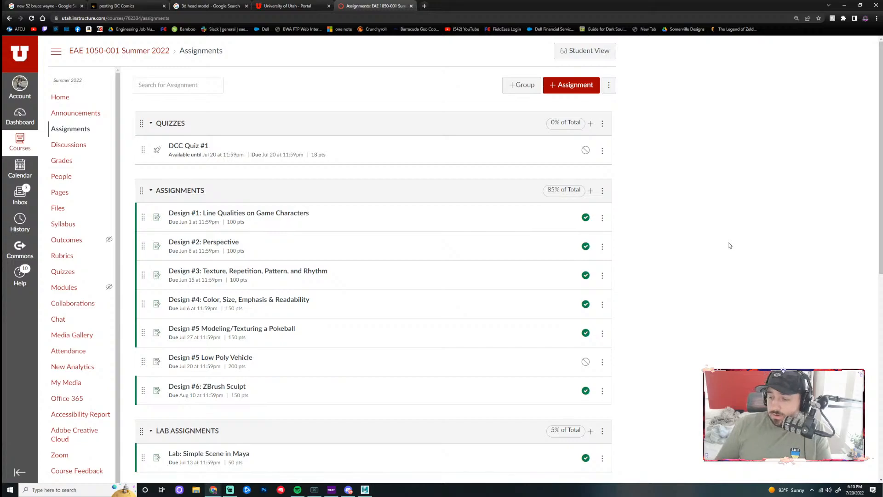
- Minimize the browser to return to Maya and select all pieces of the Pokeball, viewing the model from several angles
{"action": "left_click", "coordinate": [841, 5]}
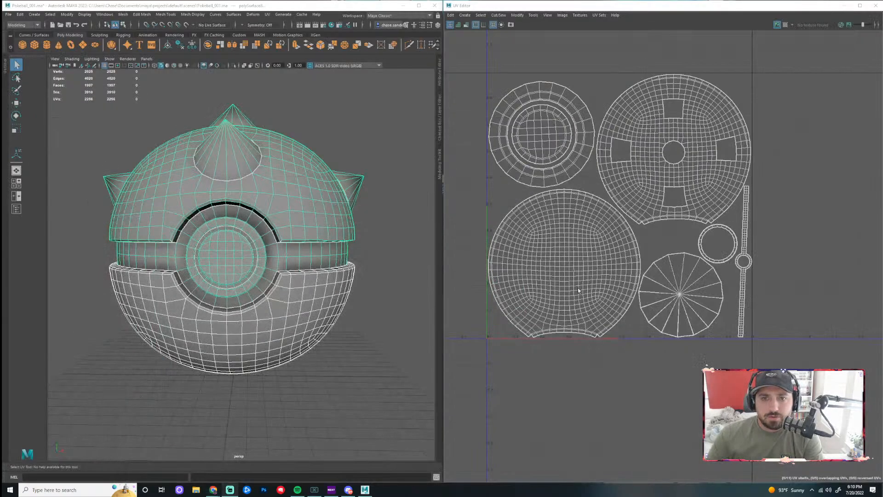
{"action": "left_click", "coordinate": [380, 344]}
{"action": "scroll", "coordinate": [384, 313], "scroll_direction": "down", "scroll_amount": 5}
{"action": "left_click_drag", "start_coordinate": [348, 169], "coordinate": [195, 287]}
{"action": "left_click", "coordinate": [356, 280]}
{"action": "left_click_drag", "start_coordinate": [345, 174], "coordinate": [196, 336]}
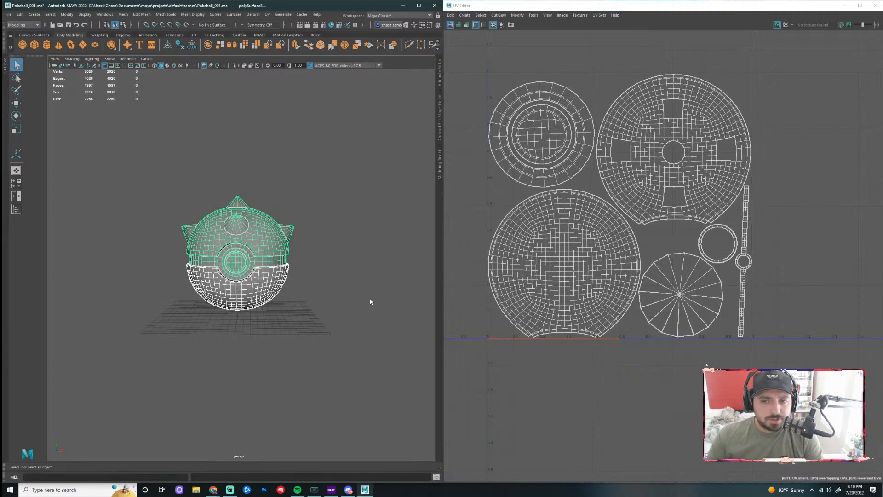
{"action": "scroll", "coordinate": [352, 295], "scroll_direction": "up", "scroll_amount": 3}
{"action": "left_click_drag", "start_coordinate": [352, 294], "coordinate": [392, 340]}
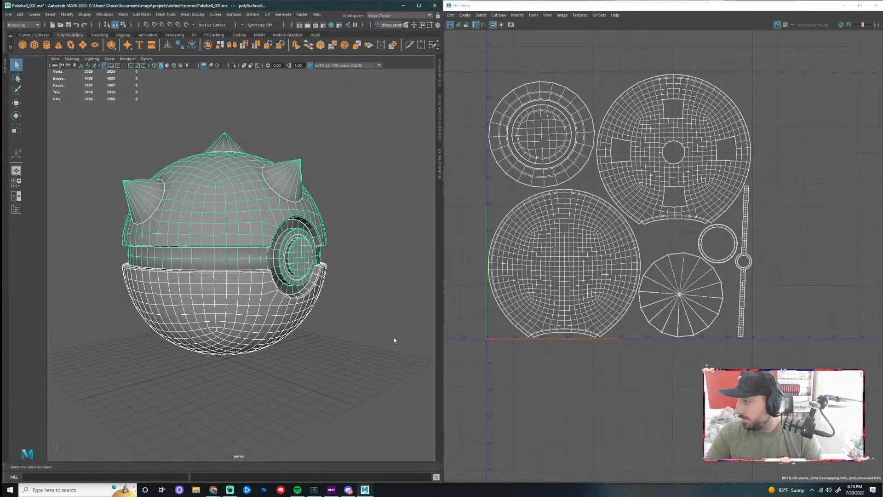
{"action": "left_click_drag", "start_coordinate": [298, 311], "coordinate": [367, 355]}
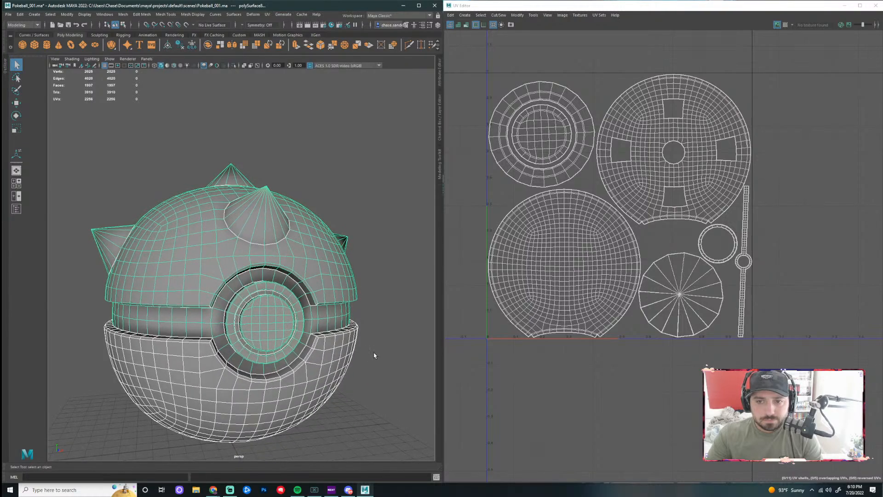
- Delete the UV shell of the Pokeball's bottom half in the UV Editor and undo the deletion
{"action": "right_click", "coordinate": [593, 249]}
{"action": "left_click", "coordinate": [570, 239]}
{"action": "left_click", "coordinate": [571, 261]}
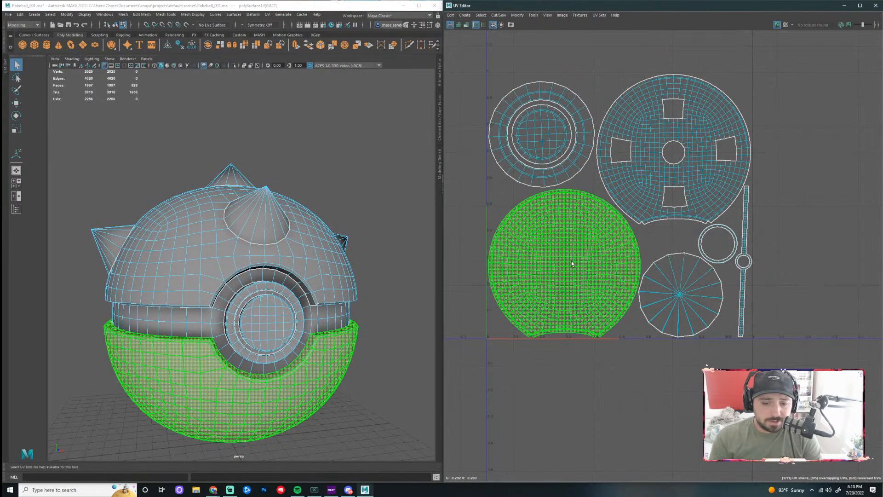
{"action": "key", "text": "Delete"}
{"action": "left_click", "coordinate": [320, 362]}
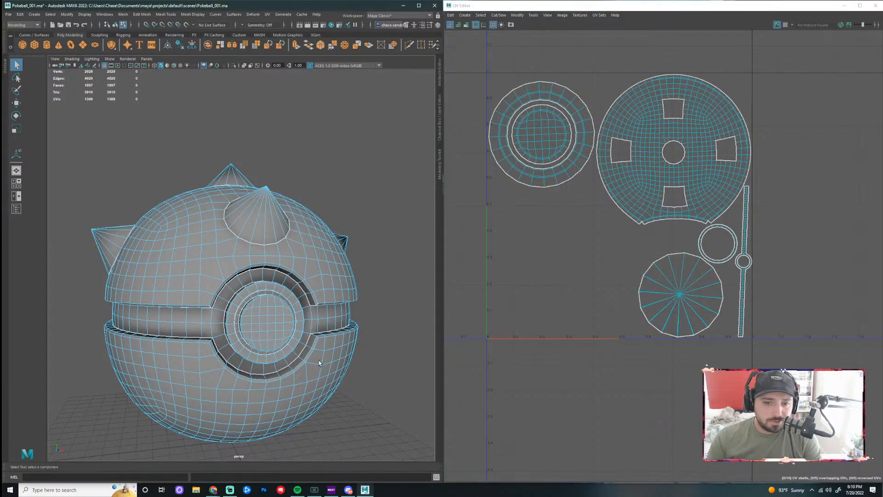
{"action": "left_click", "coordinate": [548, 361]}
{"action": "key", "text": "ctrl+z"}
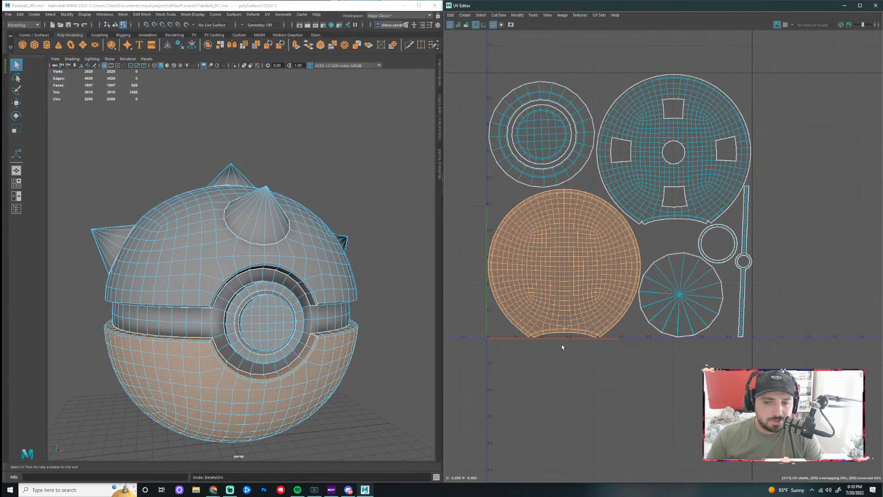
{"action": "left_click", "coordinate": [384, 204]}
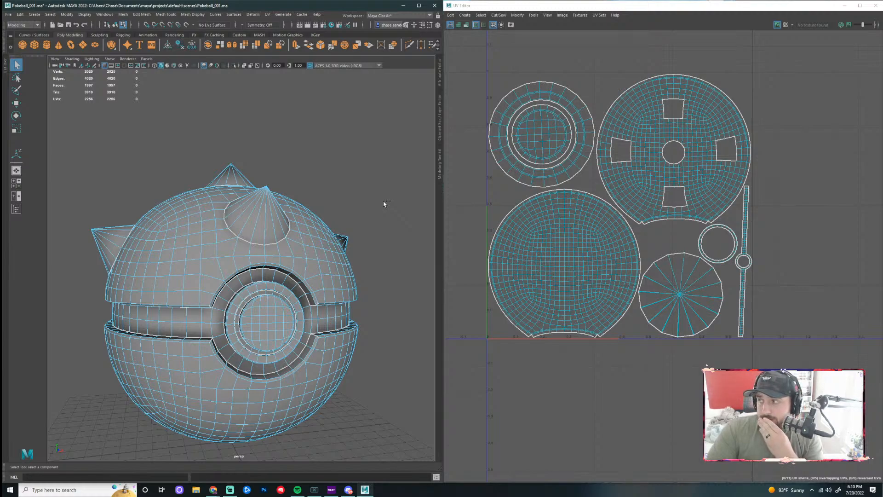
- Launch Adobe Photoshop and minimize its window to return to Maya
{"action": "left_click", "coordinate": [69, 489]}
{"action": "type", "text": "photos"}
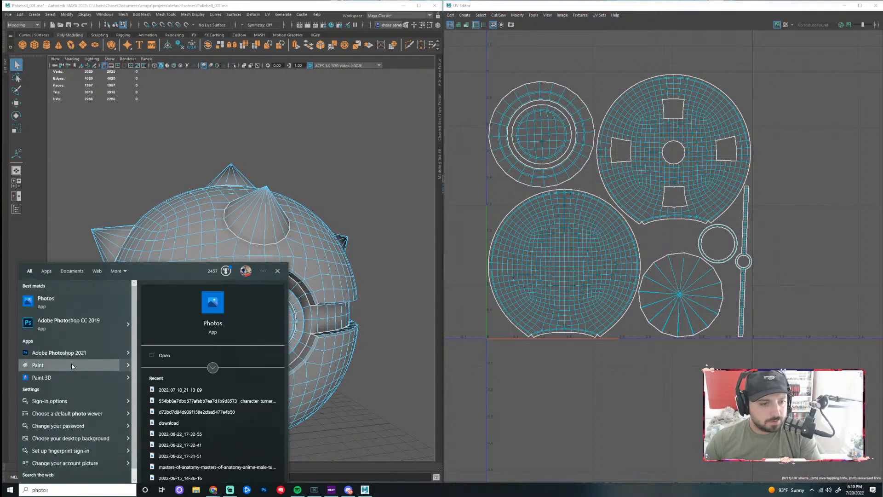
{"action": "left_click", "coordinate": [46, 301]}
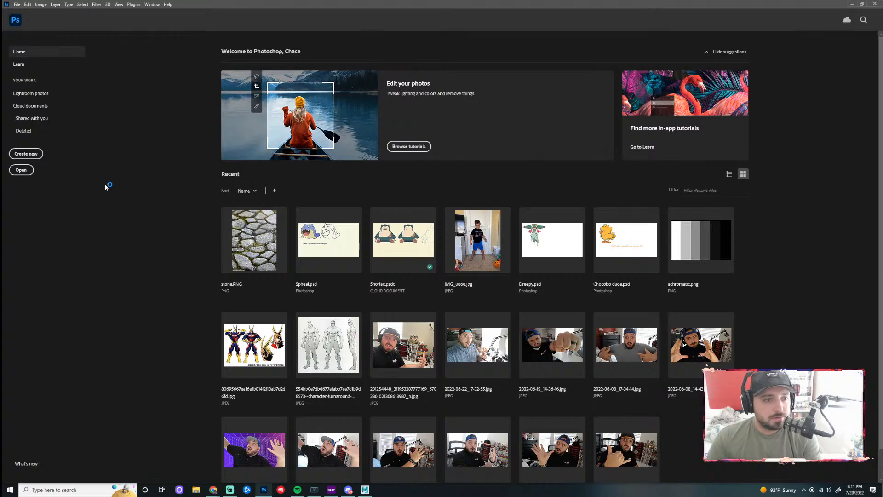
{"action": "left_click", "coordinate": [851, 7]}
{"action": "left_click", "coordinate": [451, 16]}
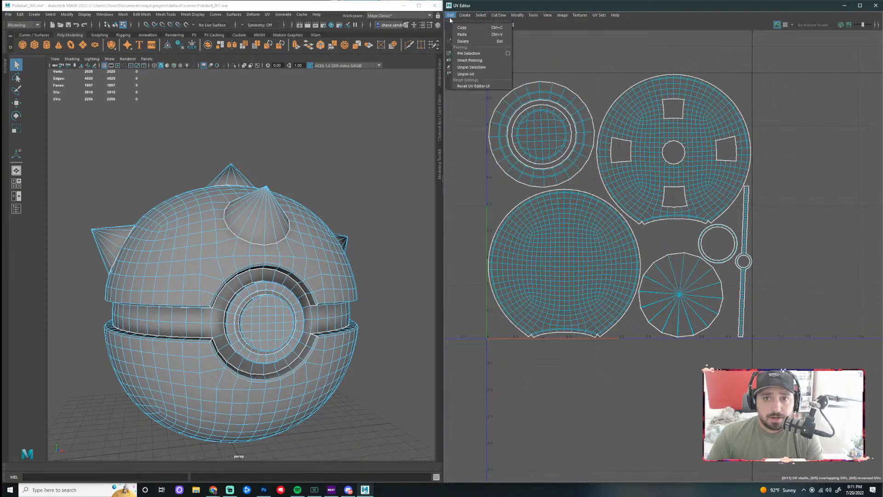
{"action": "left_click", "coordinate": [606, 68]}
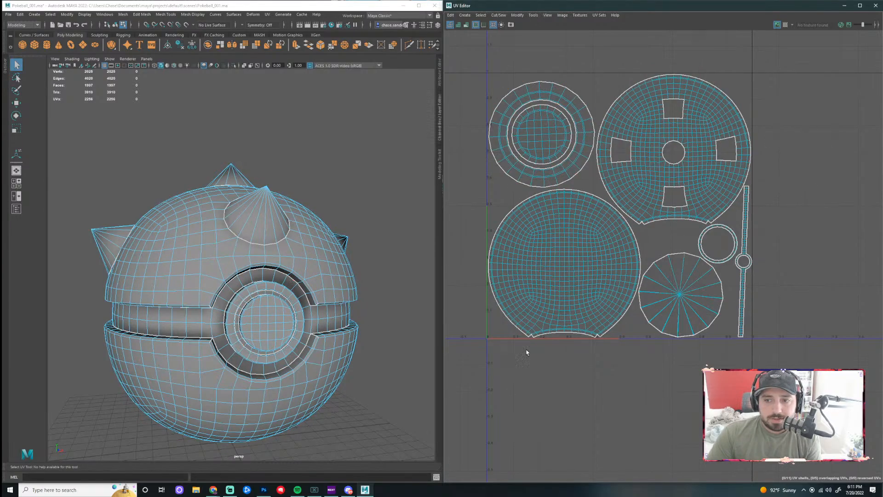
{"action": "scroll", "coordinate": [714, 180], "scroll_direction": "up", "scroll_amount": 3}
{"action": "scroll", "coordinate": [732, 179], "scroll_direction": "down", "scroll_amount": 5}
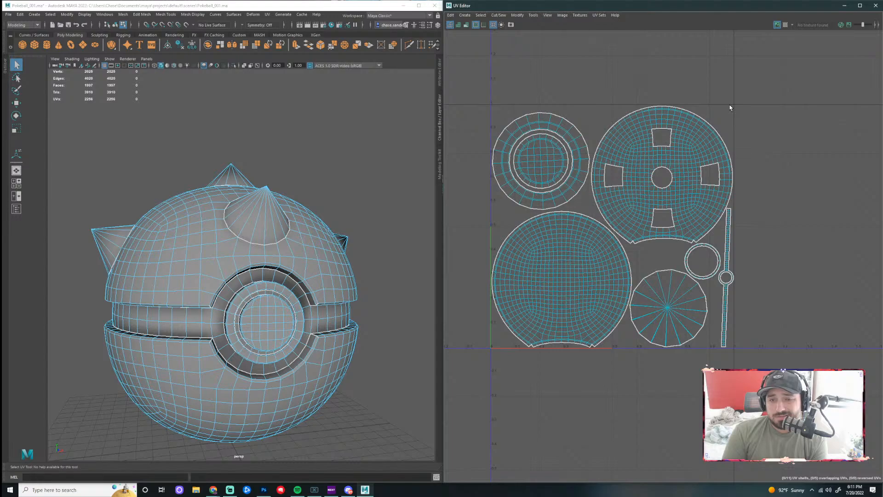
- Switch the Pokeball back to object selection mode and clear the selection
{"action": "right_click", "coordinate": [313, 243]}
{"action": "left_click", "coordinate": [353, 231]}
{"action": "left_click", "coordinate": [382, 224]}
{"action": "scroll", "coordinate": [388, 238], "scroll_direction": "down", "scroll_amount": 3}
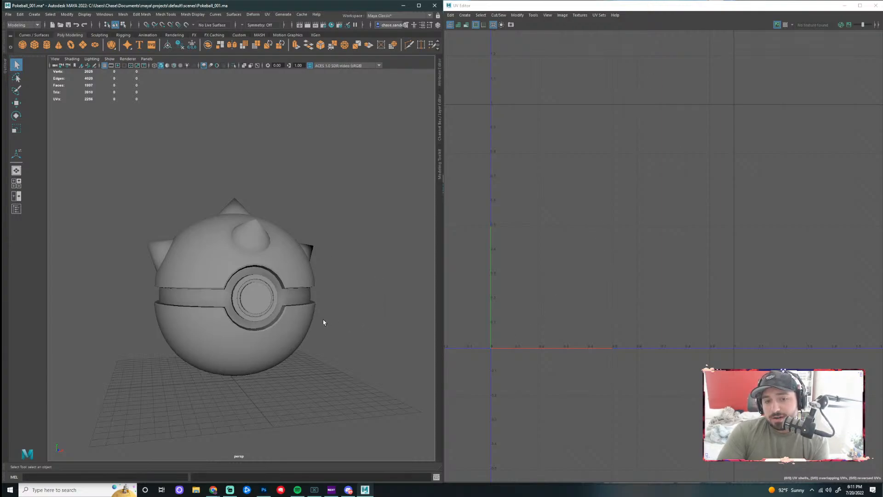
- Select the Pokeball's top and bottom halves individually to examine which UV shells belong to each
{"action": "left_click", "coordinate": [294, 272]}
{"action": "left_click", "coordinate": [384, 322]}
{"action": "left_click", "coordinate": [294, 279]}
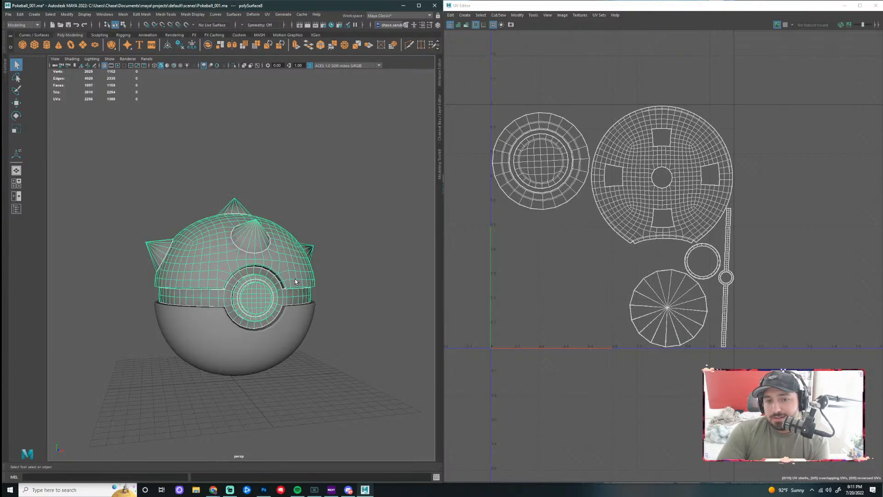
{"action": "left_click", "coordinate": [342, 293]}
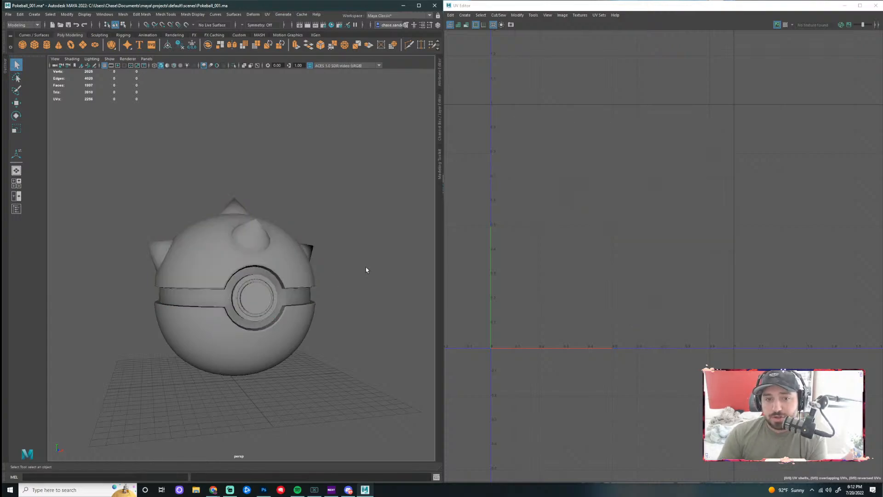
{"action": "left_click", "coordinate": [283, 269]}
{"action": "left_click", "coordinate": [285, 333]}
{"action": "left_click", "coordinate": [337, 302]}
- Select both halves of the Pokeball together to examine their combined UV layout, and clear the selection
{"action": "left_click", "coordinate": [315, 271]}
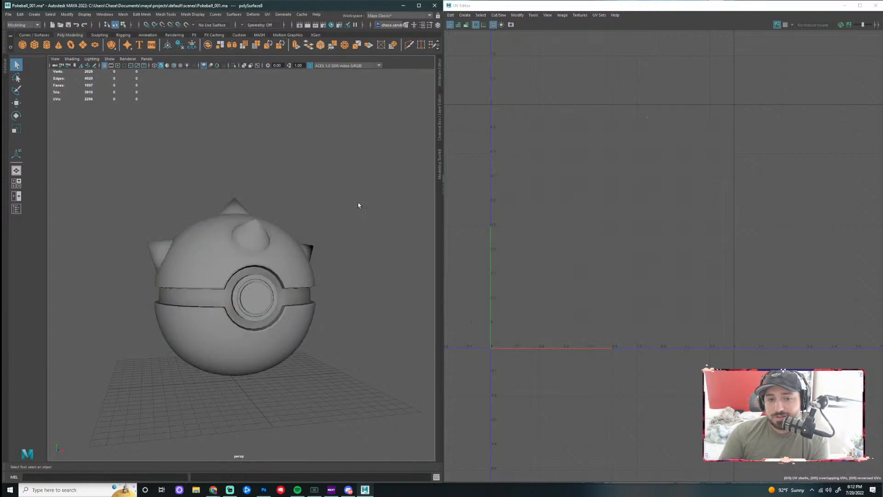
{"action": "left_click", "coordinate": [304, 334], "text": "shift"}
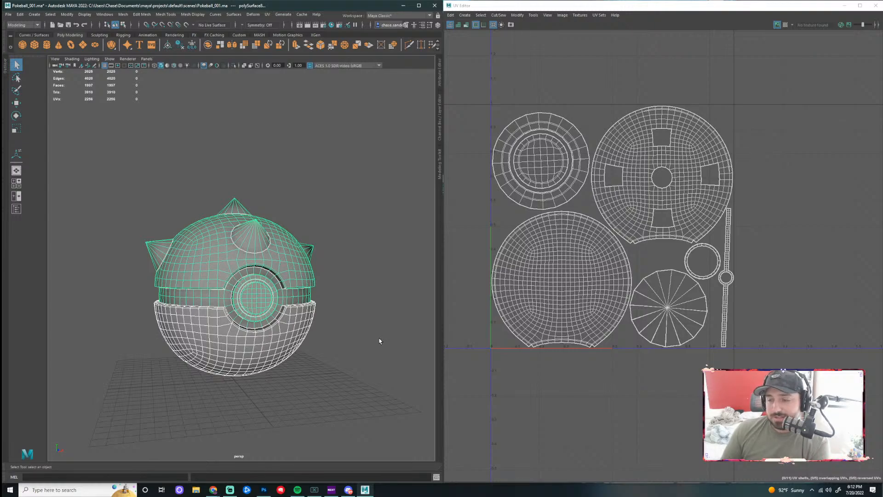
{"action": "left_click_drag", "start_coordinate": [346, 151], "coordinate": [142, 394]}
{"action": "left_click", "coordinate": [355, 298]}
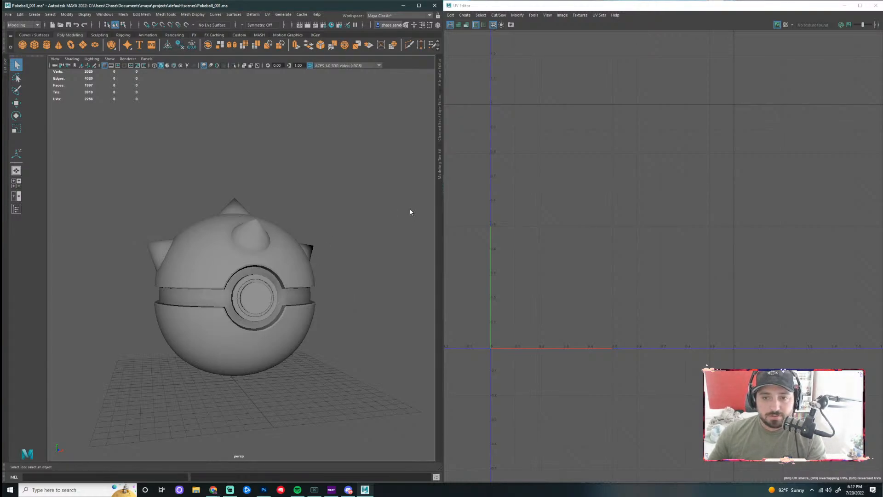
{"action": "left_click", "coordinate": [708, 155]}
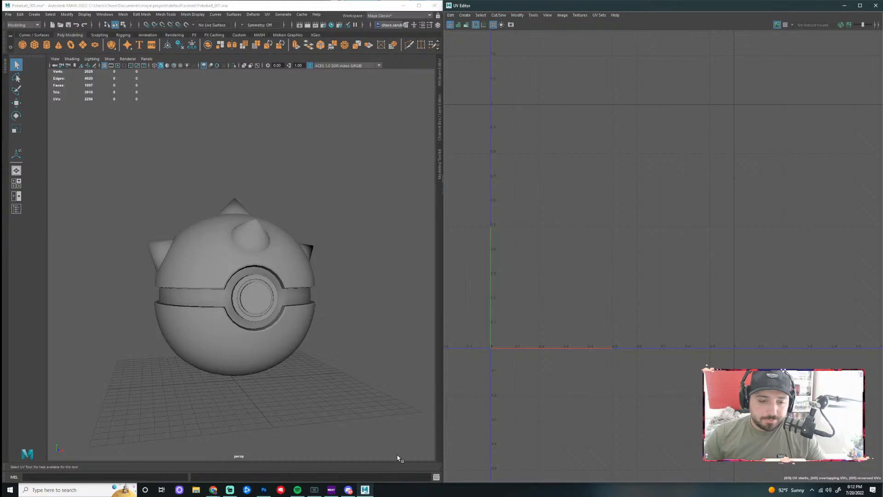
- Select both halves of the Pokeball and open the UV snapshot options, placing the dialog clear of most of the UV layout
{"action": "left_click_drag", "start_coordinate": [357, 255], "coordinate": [167, 456]}
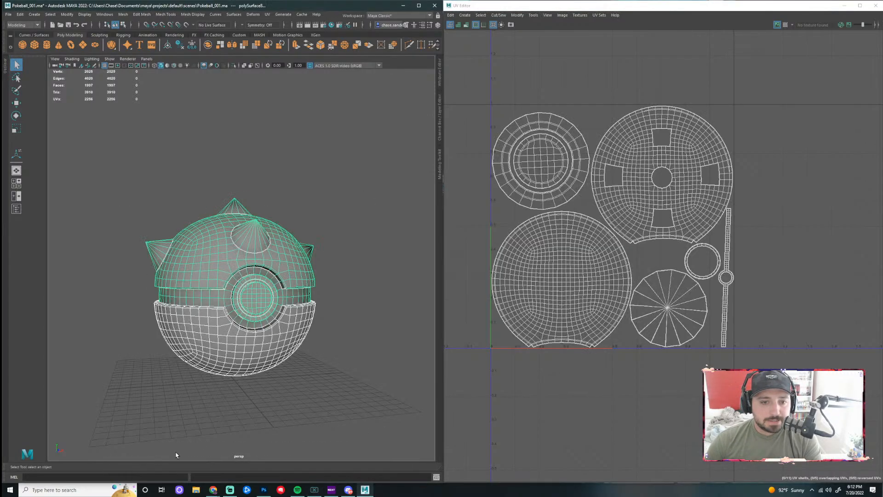
{"action": "left_click_drag", "start_coordinate": [391, 145], "coordinate": [87, 421]}
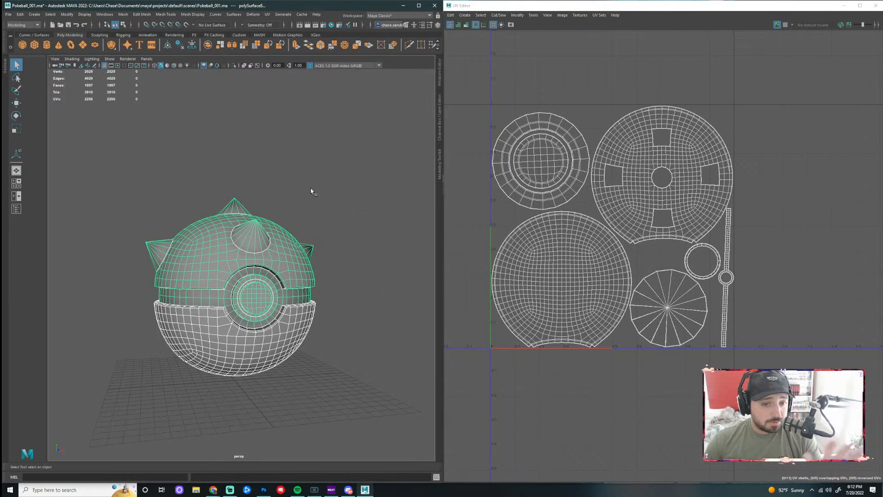
{"action": "left_click", "coordinate": [512, 26]}
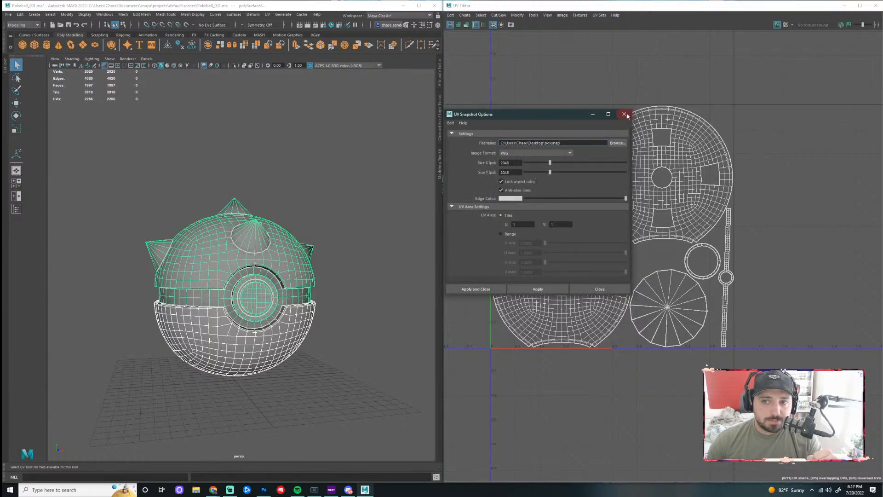
{"action": "left_click", "coordinate": [624, 114]}
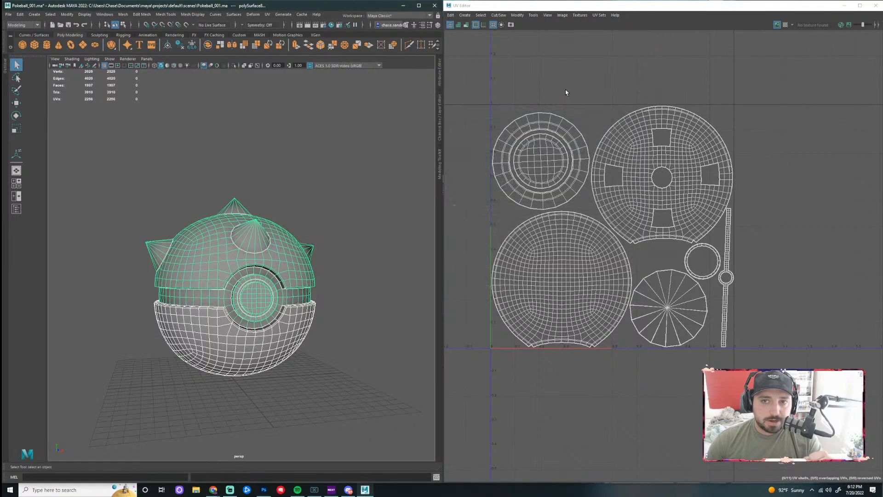
{"action": "left_click", "coordinate": [511, 25]}
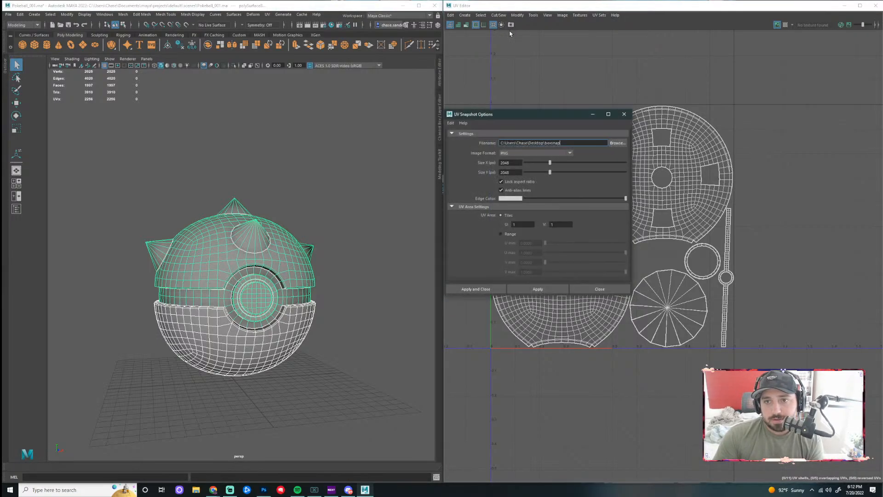
{"action": "left_click_drag", "start_coordinate": [514, 115], "coordinate": [409, 99]}
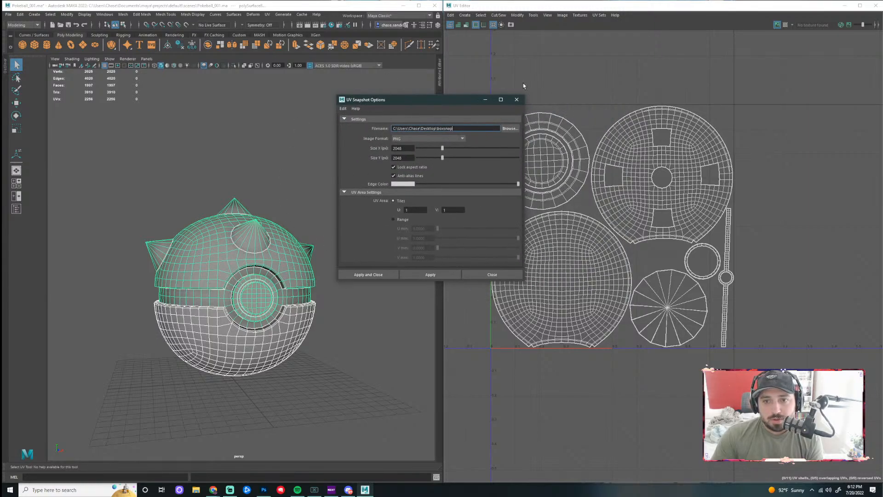
{"action": "left_click_drag", "start_coordinate": [411, 104], "coordinate": [447, 104]}
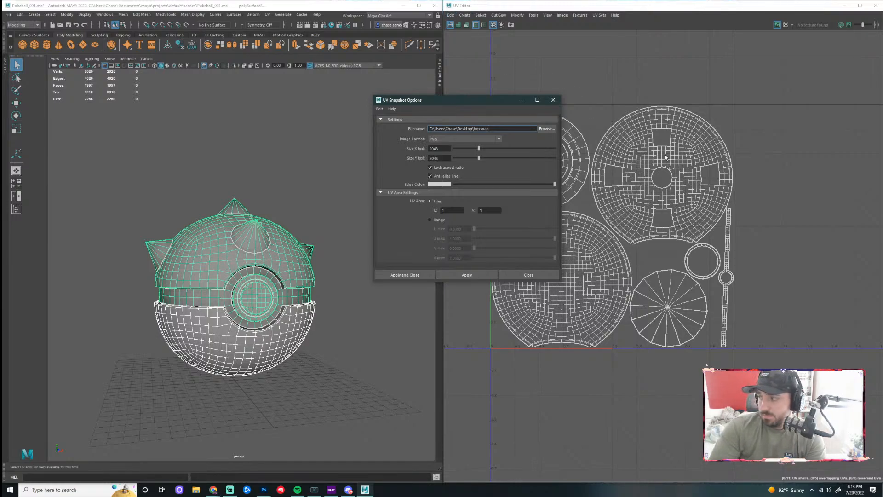
{"action": "mouse_move", "coordinate": [468, 103]}
{"action": "left_mouse_down"}
{"action": "mouse_move", "coordinate": [574, 112]}
{"action": "mouse_move", "coordinate": [547, 115]}
{"action": "mouse_move", "coordinate": [476, 86]}
{"action": "mouse_move", "coordinate": [572, 84]}
{"action": "mouse_move", "coordinate": [563, 96]}
{"action": "mouse_move", "coordinate": [476, 111]}
{"action": "left_mouse_up"}
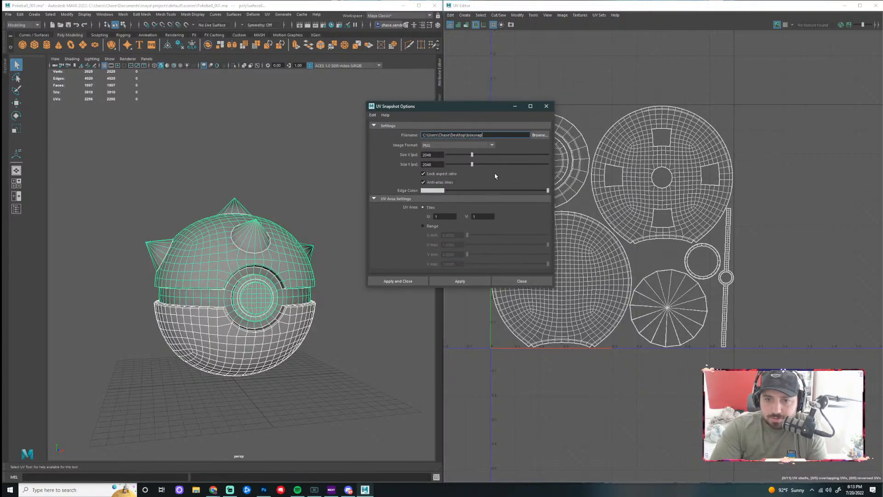
- Look through the available image formats for the UV snapshot and choose PNG
{"action": "left_click", "coordinate": [492, 146]}
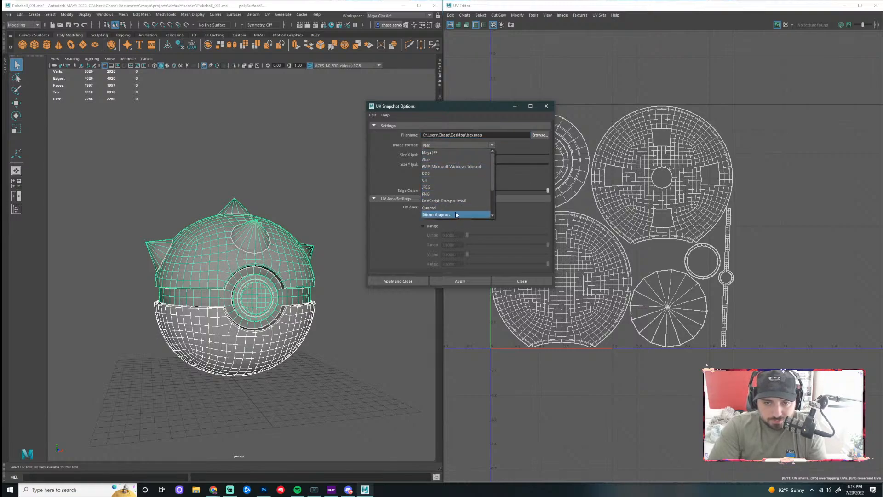
{"action": "left_click", "coordinate": [441, 194]}
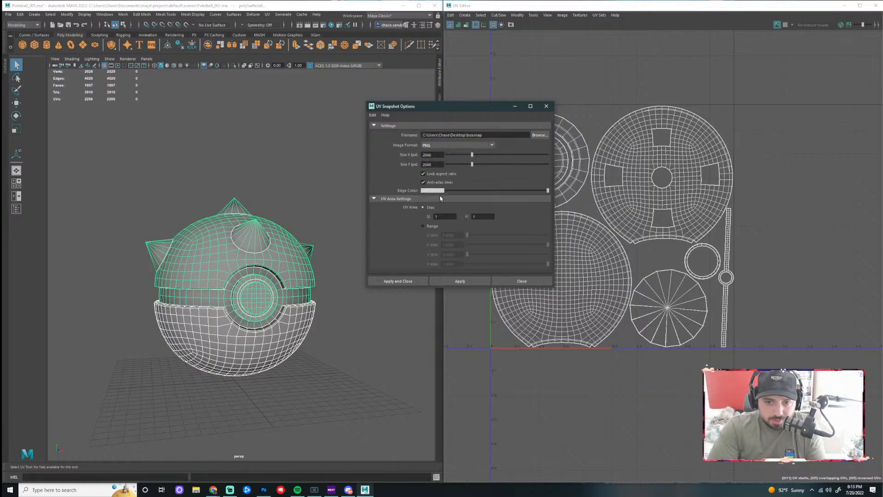
{"action": "left_click", "coordinate": [492, 146]}
{"action": "left_click_drag", "start_coordinate": [494, 174], "coordinate": [491, 208]}
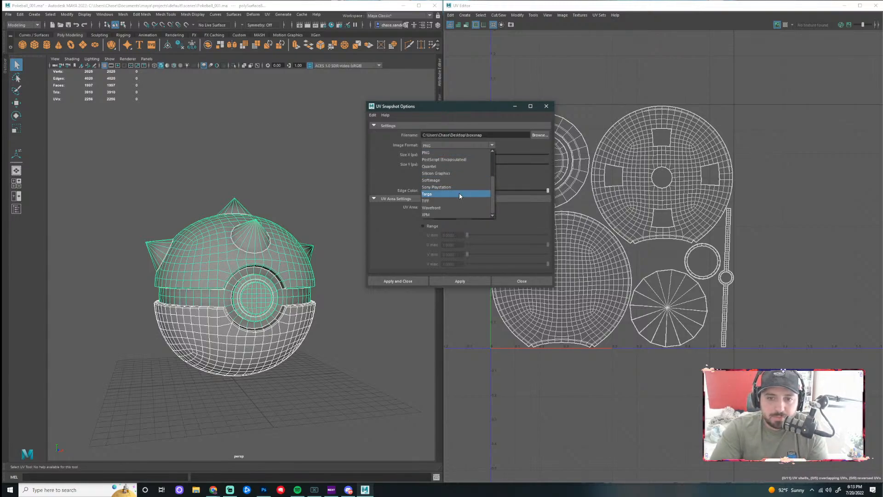
{"action": "left_click", "coordinate": [434, 152]}
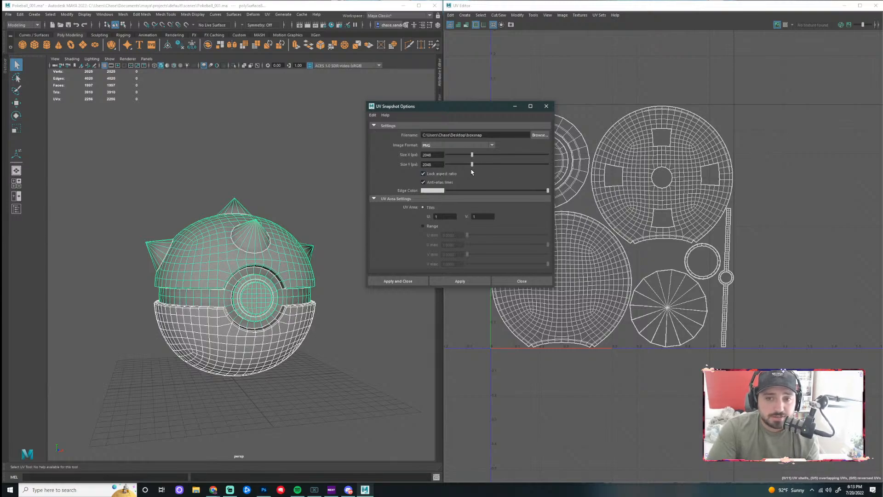
{"action": "left_click_drag", "start_coordinate": [469, 105], "coordinate": [390, 110]}
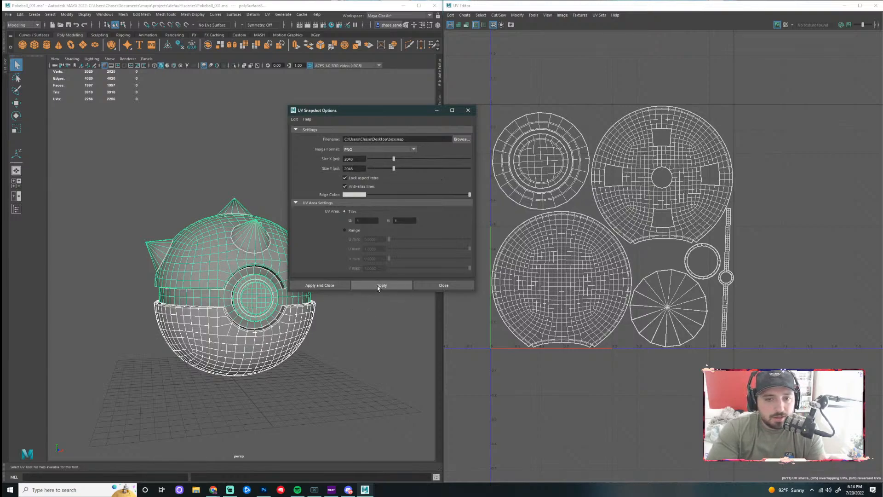
{"action": "left_click", "coordinate": [462, 140]}
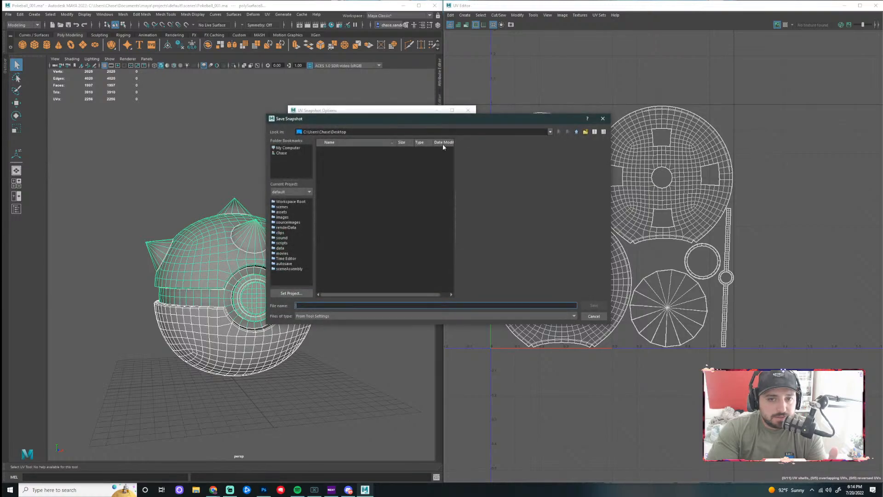
{"action": "left_click", "coordinate": [602, 118]}
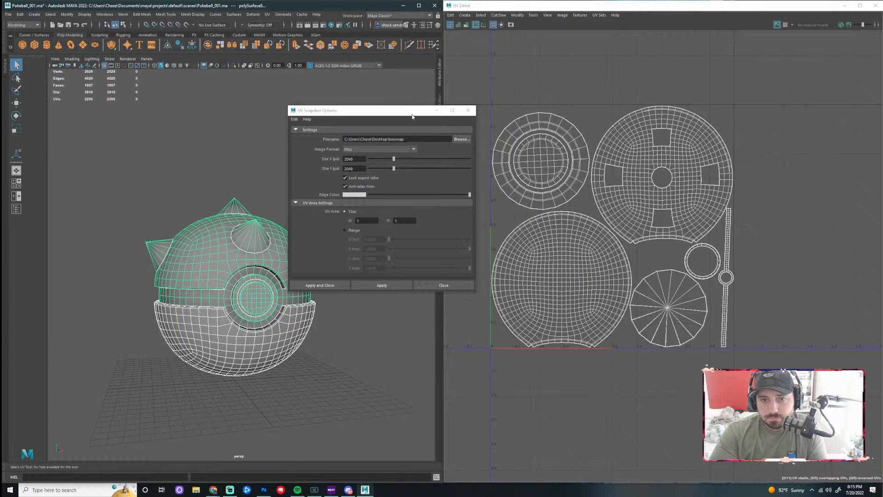
- Browse to the Desktop folder in the user profile as the UV snapshot's save location
{"action": "left_click", "coordinate": [462, 139]}
{"action": "left_click_drag", "start_coordinate": [299, 118], "coordinate": [437, 99]}
{"action": "left_click", "coordinate": [424, 129]}
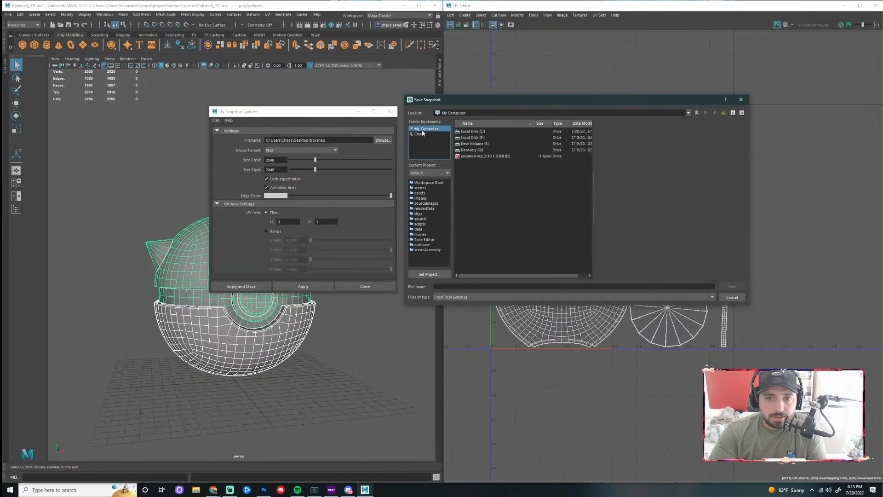
{"action": "double_click", "coordinate": [473, 132]}
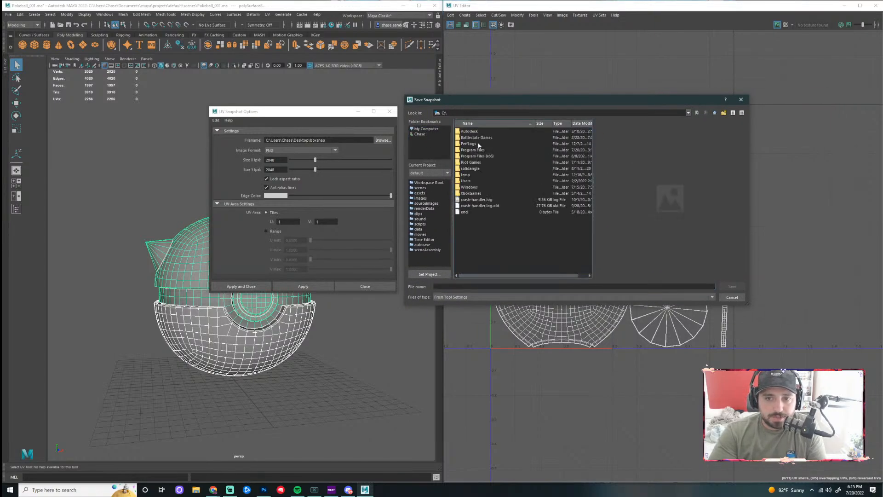
{"action": "left_click", "coordinate": [420, 133]}
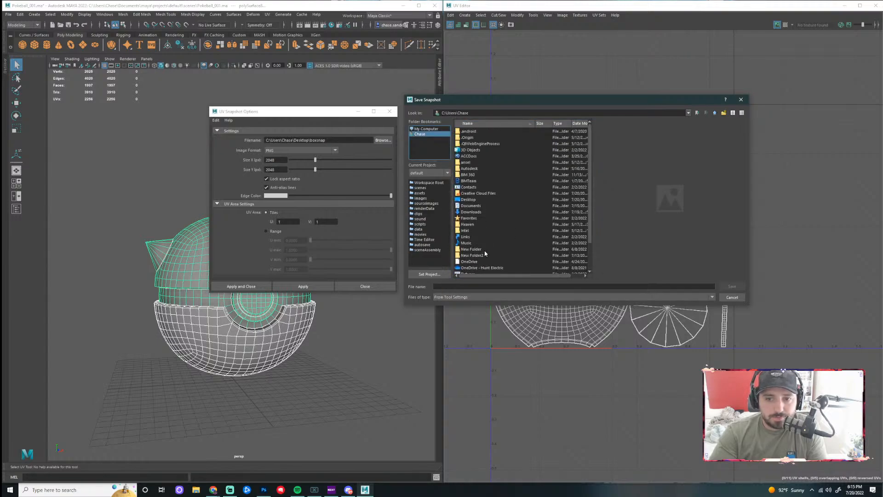
{"action": "double_click", "coordinate": [468, 199]}
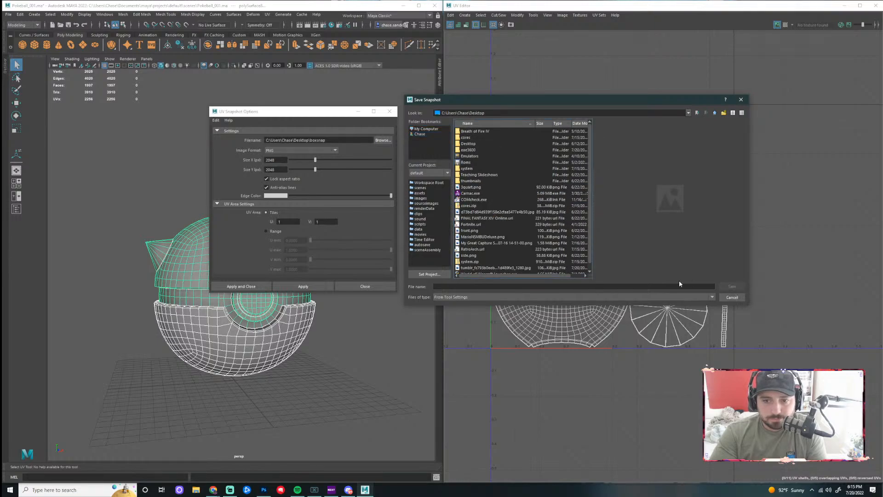
- Name the snapshot file Pokeball_Snapshot and export the Pokeball's UV snapshot with the current settings
{"action": "left_click", "coordinate": [484, 284]}
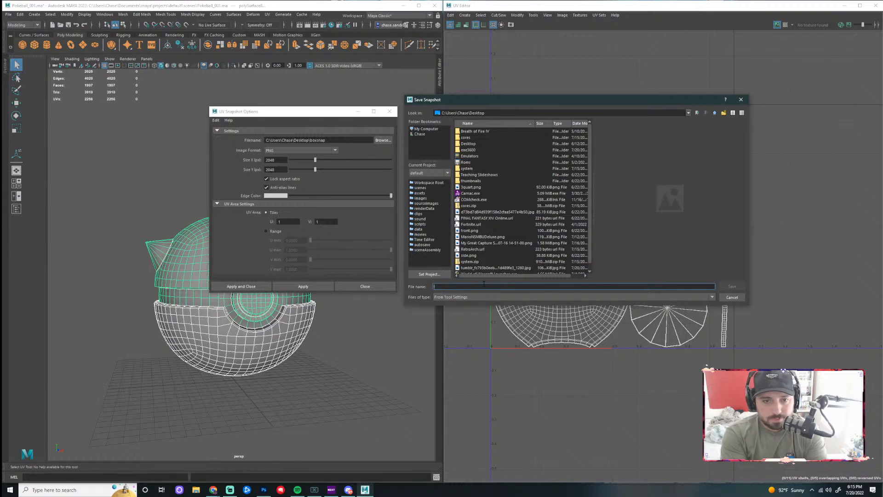
{"action": "type", "text": "Pokeball"}
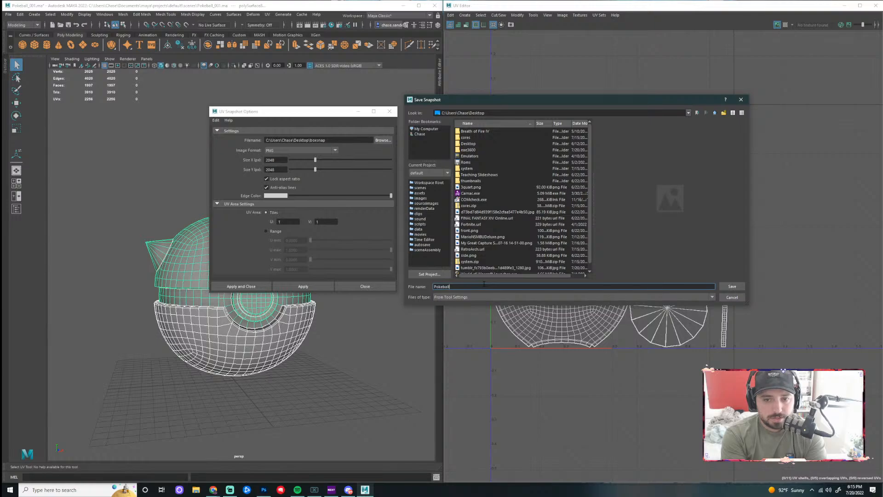
{"action": "type", "text": "_Snapsho"}
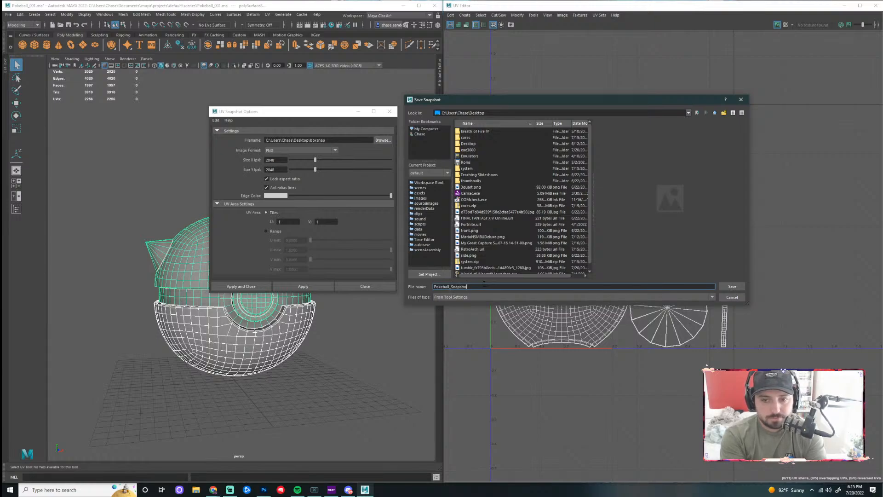
{"action": "type", "text": "t"}
{"action": "left_click", "coordinate": [731, 287]}
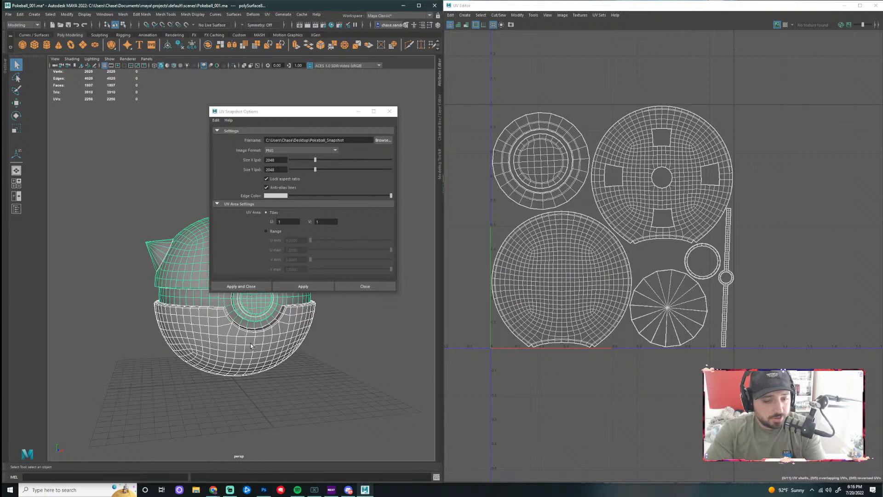
{"action": "left_click", "coordinate": [248, 286]}
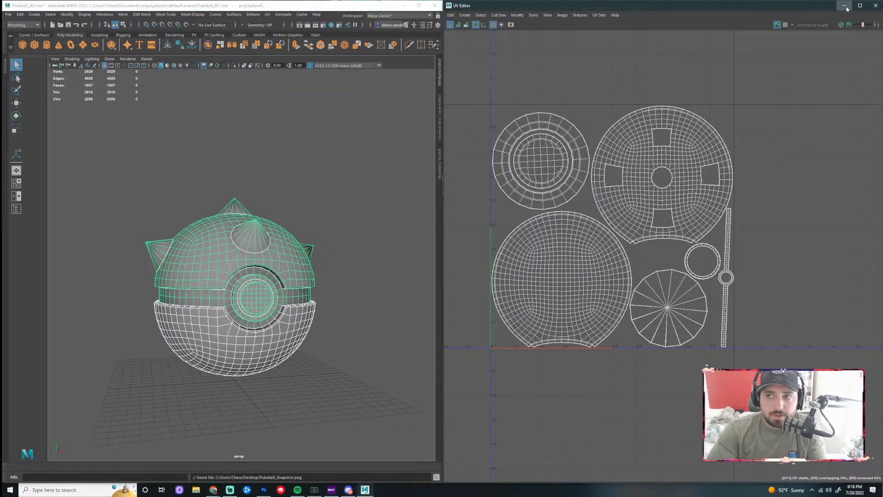
- Minimize Maya and open the Pokeball_Snapshot image from the desktop in a maximized Photoshop window
{"action": "left_click", "coordinate": [403, 5]}
{"action": "left_click_drag", "start_coordinate": [15, 380], "coordinate": [39, 378]}
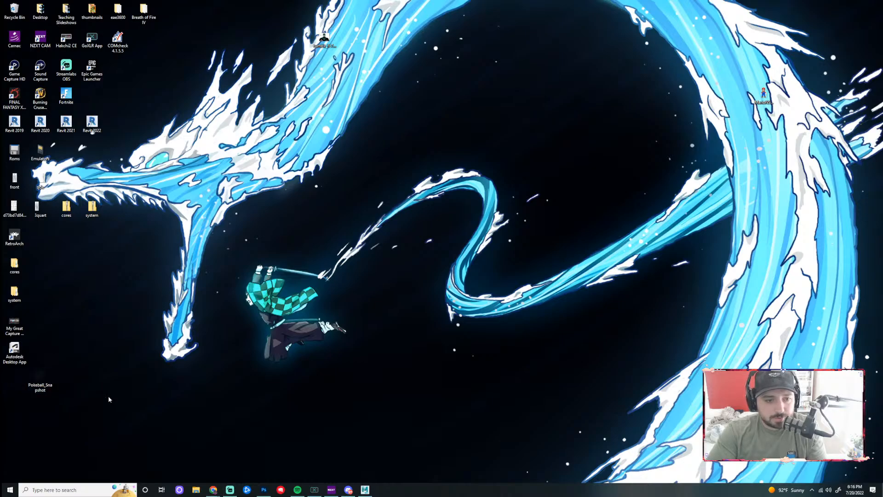
{"action": "left_click", "coordinate": [264, 490]}
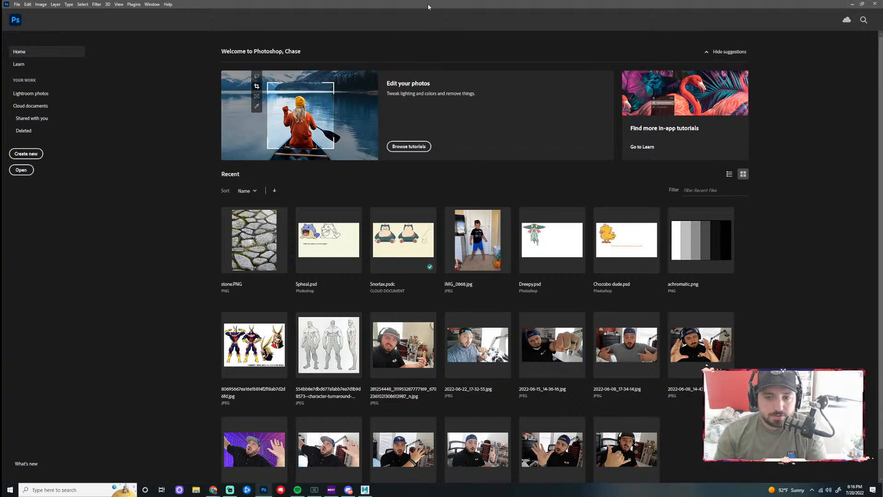
{"action": "left_click_drag", "start_coordinate": [393, 5], "coordinate": [368, 160]}
{"action": "left_click_drag", "start_coordinate": [39, 377], "coordinate": [453, 332]}
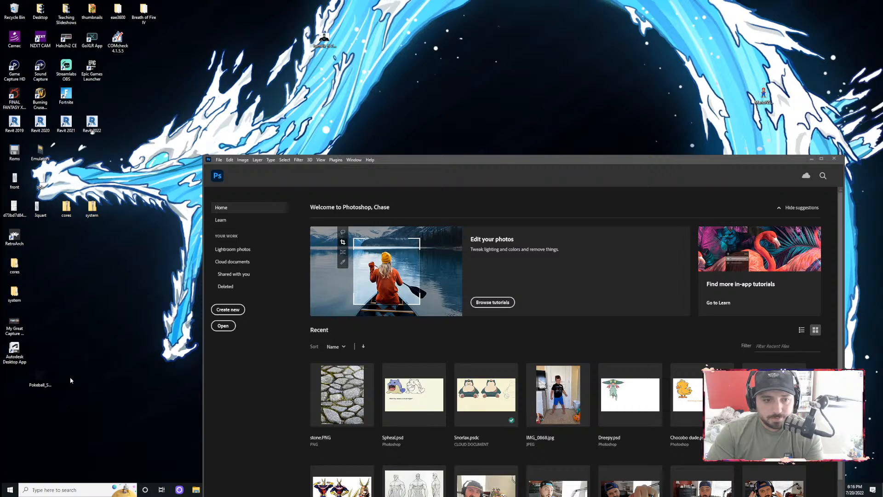
{"action": "left_click_drag", "start_coordinate": [39, 377], "coordinate": [451, 342]}
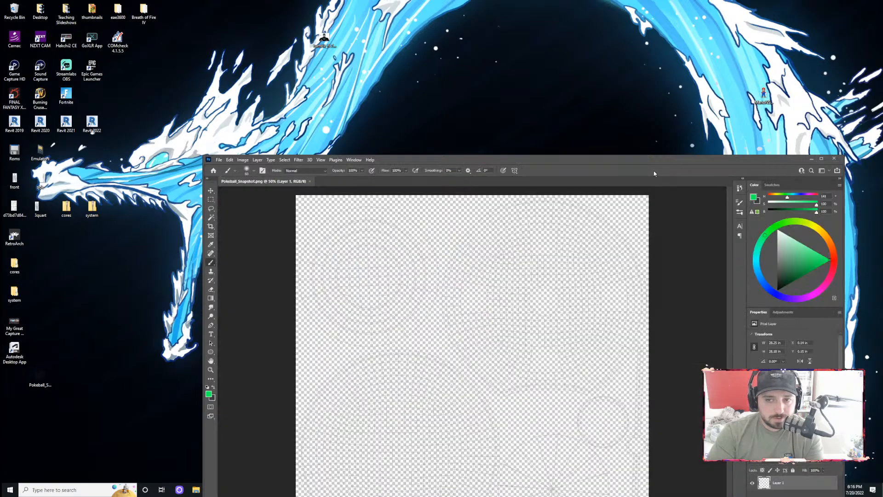
{"action": "left_click_drag", "start_coordinate": [652, 160], "coordinate": [541, 2]}
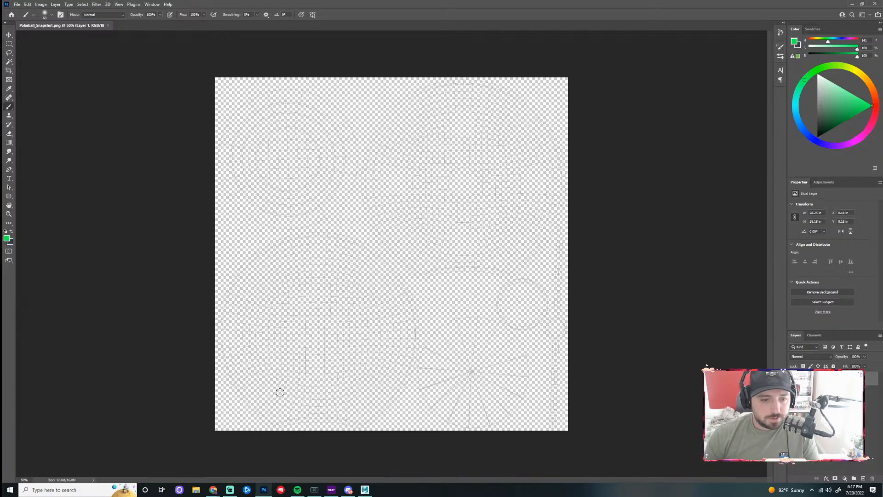
- Search Windows for Wacom Tablet Properties and open the Grip Pen's mapping settings
{"action": "left_click", "coordinate": [12, 493]}
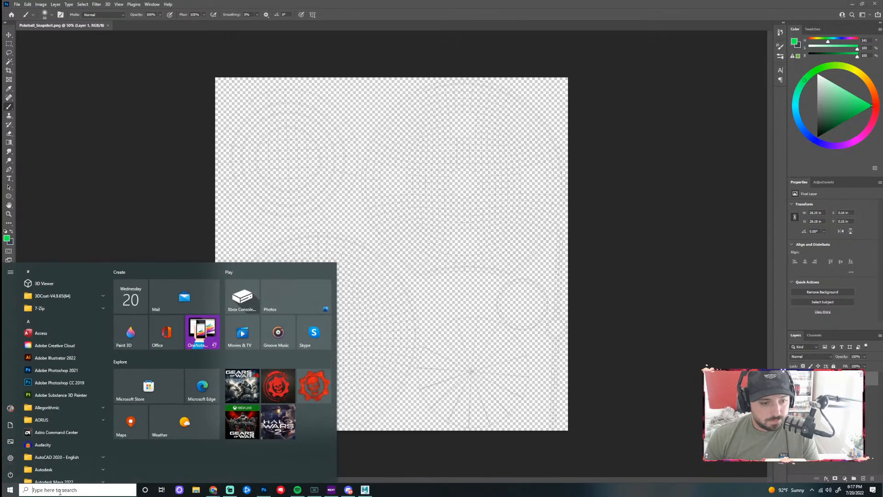
{"action": "left_click", "coordinate": [60, 491]}
{"action": "type", "text": "w"}
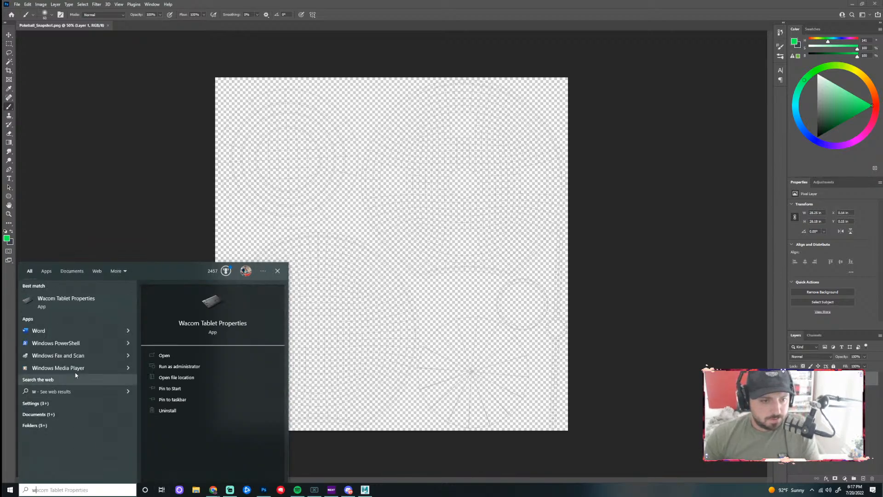
{"action": "left_click", "coordinate": [66, 299]}
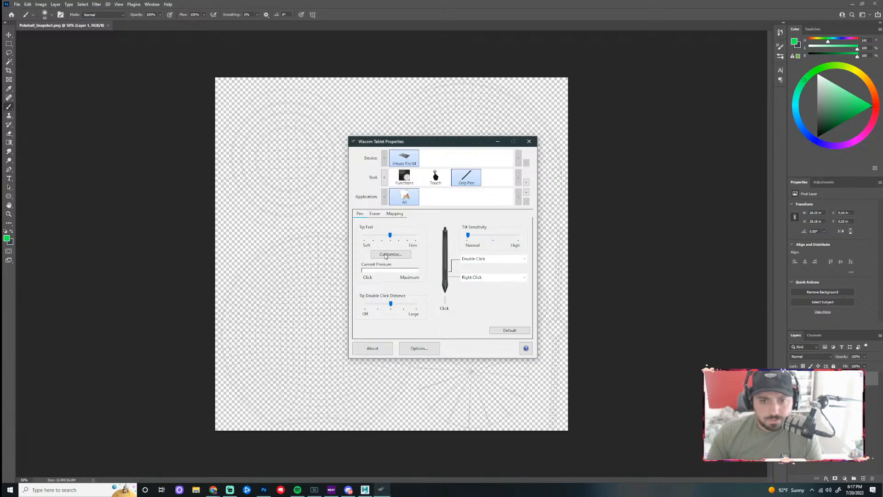
{"action": "left_click", "coordinate": [396, 214]}
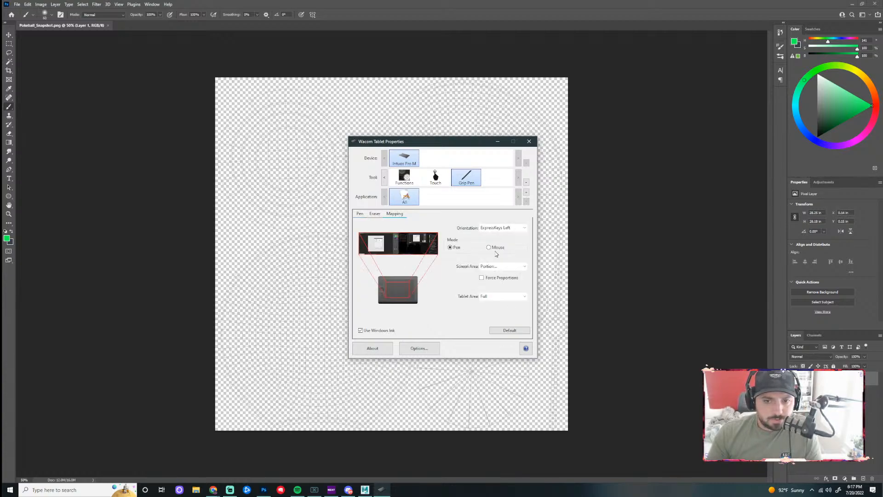
- Set the Grip Pen's screen area to Monitor 2 and close the tablet properties
{"action": "left_click", "coordinate": [522, 269]}
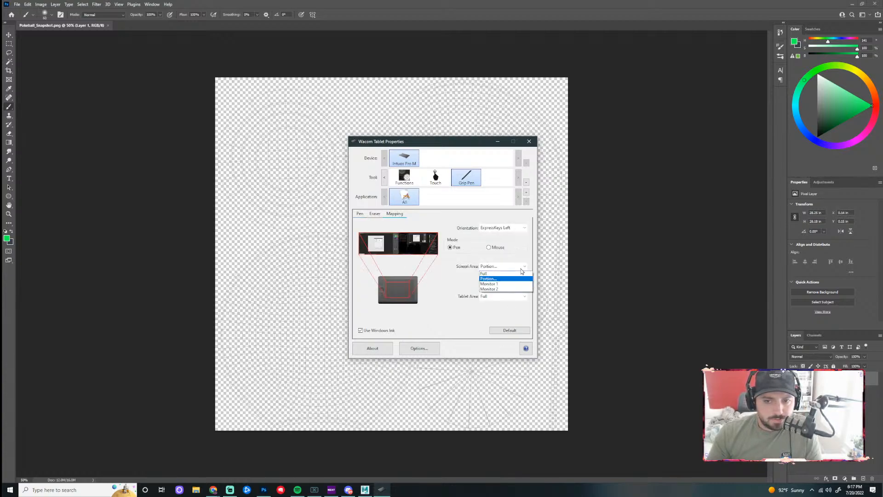
{"action": "left_click", "coordinate": [519, 272]}
{"action": "left_click", "coordinate": [518, 298]}
{"action": "left_click", "coordinate": [517, 288]}
{"action": "left_click", "coordinate": [519, 267]}
{"action": "left_click", "coordinate": [509, 285]}
{"action": "left_click", "coordinate": [510, 266]}
{"action": "left_click", "coordinate": [511, 291]}
{"action": "left_click", "coordinate": [529, 141]}
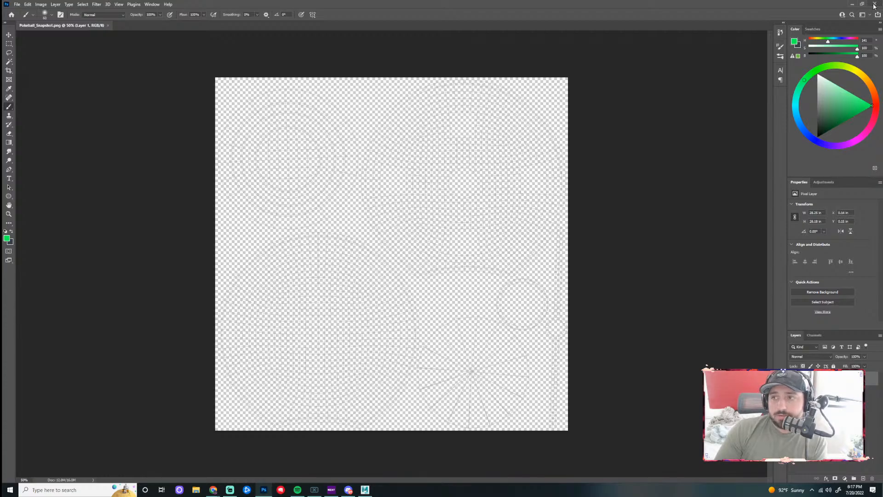
- Switch to Maya, reselect the Pokeball's meshes to review which UV shells belong to them, and minimize the UV Editor
{"action": "left_click", "coordinate": [852, 4]}
{"action": "left_click", "coordinate": [364, 489]}
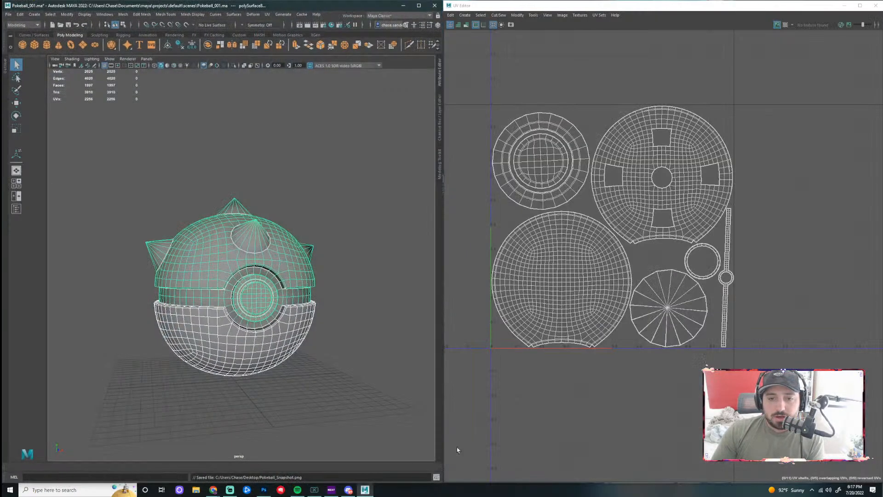
{"action": "left_click", "coordinate": [408, 239]}
{"action": "left_click", "coordinate": [285, 253]}
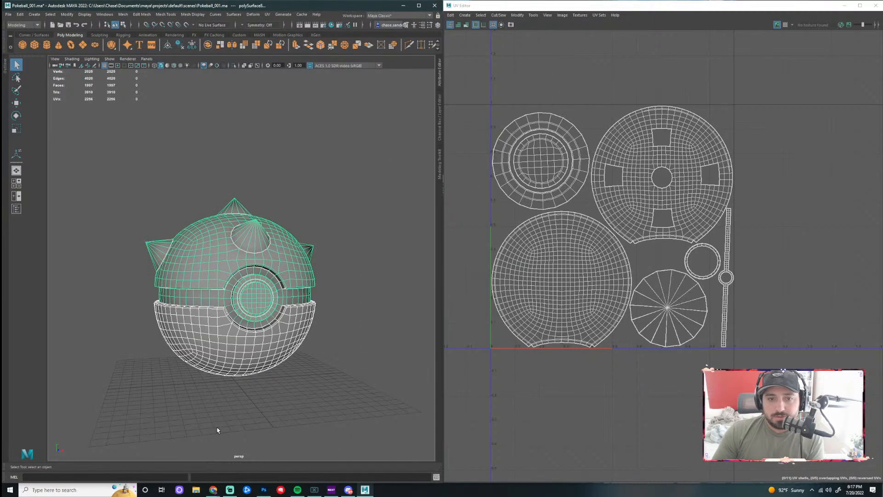
{"action": "right_click", "coordinate": [285, 253]}
{"action": "left_click", "coordinate": [292, 233]}
{"action": "left_click_drag", "start_coordinate": [364, 151], "coordinate": [89, 451]}
{"action": "left_click", "coordinate": [374, 246]}
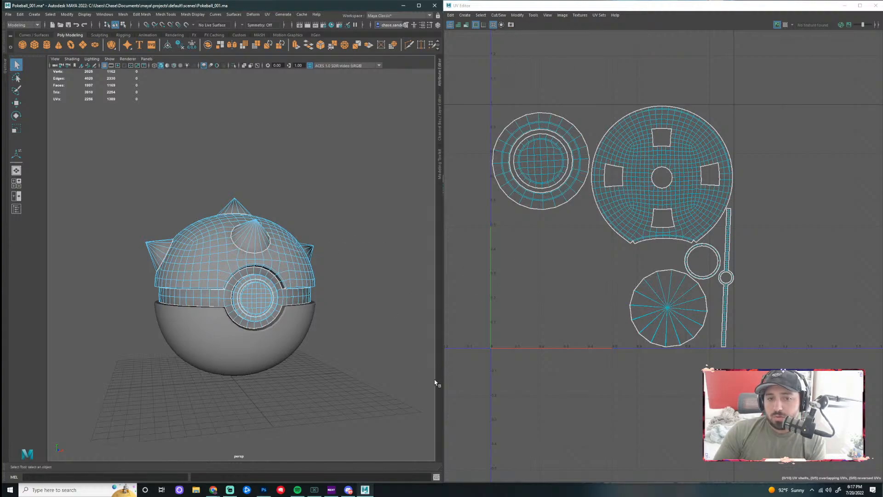
{"action": "right_click", "coordinate": [303, 260]}
{"action": "left_click", "coordinate": [351, 246]}
{"action": "left_click_drag", "start_coordinate": [312, 256], "coordinate": [325, 324]}
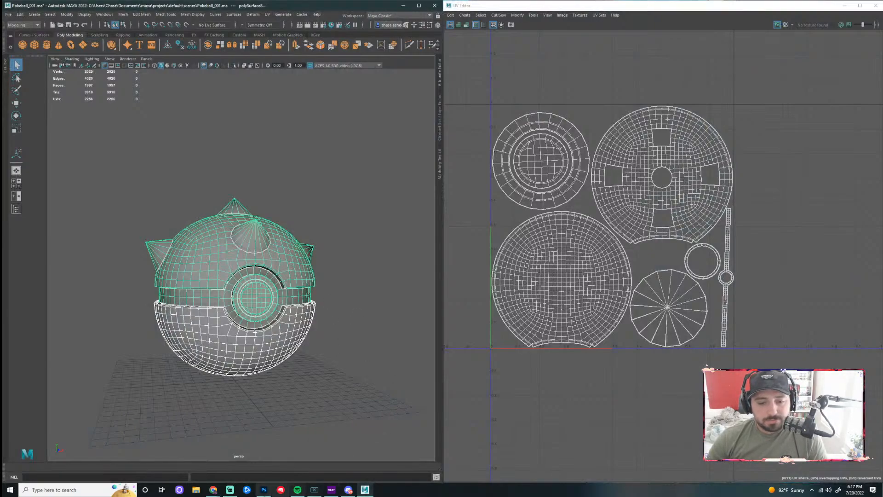
{"action": "mouse_move", "coordinate": [348, 490]}
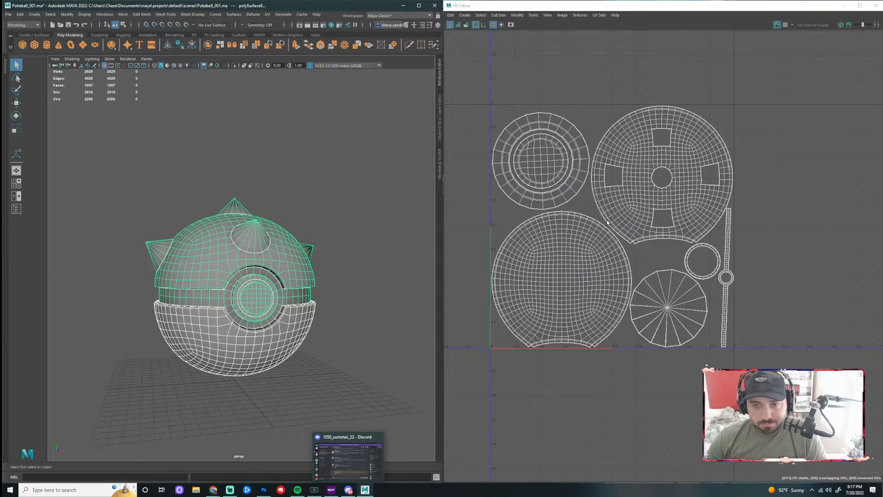
{"action": "left_click", "coordinate": [844, 5]}
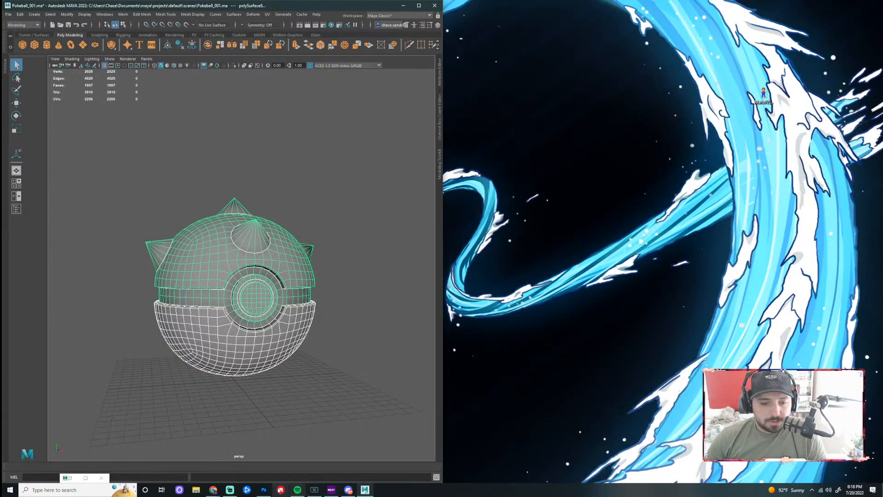
- Switch to Photoshop, rename the UV layout layer as Snapshot and lock it
{"action": "left_click", "coordinate": [264, 489]}
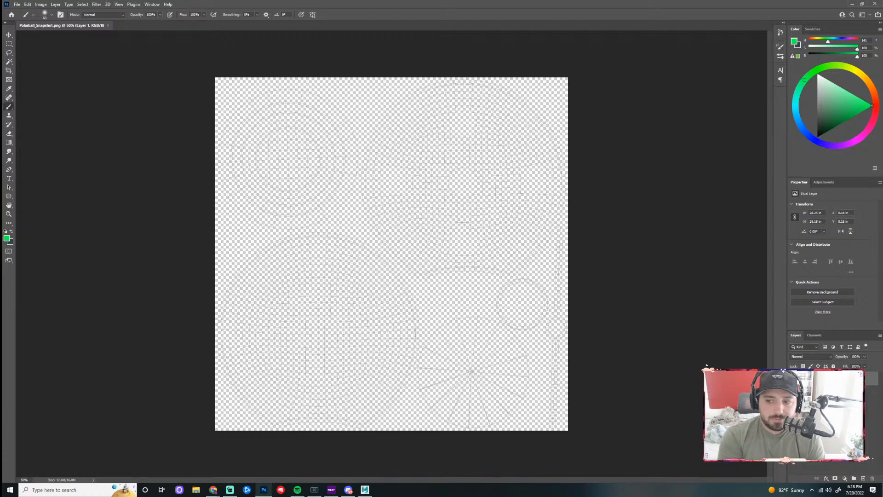
{"action": "key", "text": "Return"}
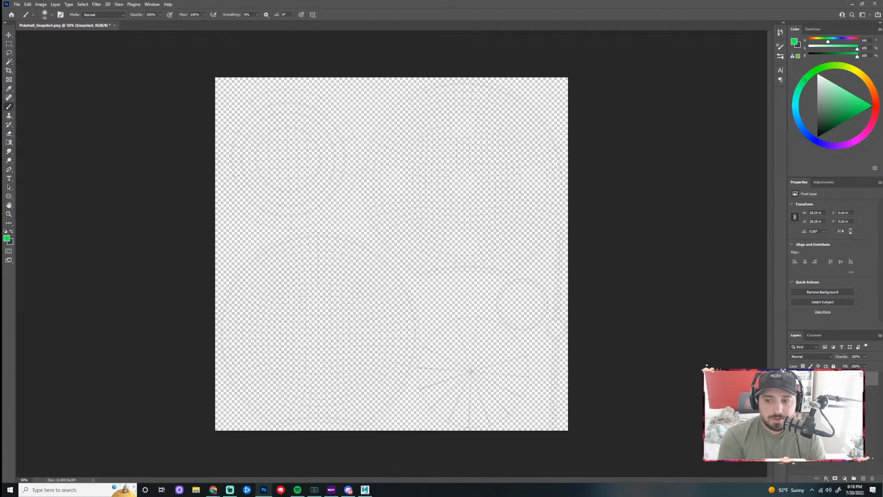
{"action": "left_click", "coordinate": [833, 367]}
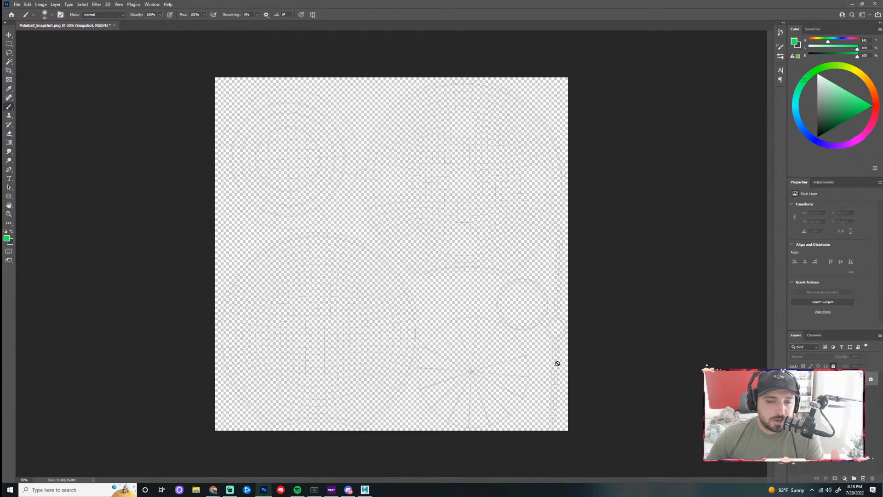
- Add a new layer beneath the Snapshot layer and name it Fill, leaving it unlocked
{"action": "left_click", "coordinate": [863, 479]}
{"action": "left_click_drag", "start_coordinate": [827, 378], "coordinate": [828, 400]}
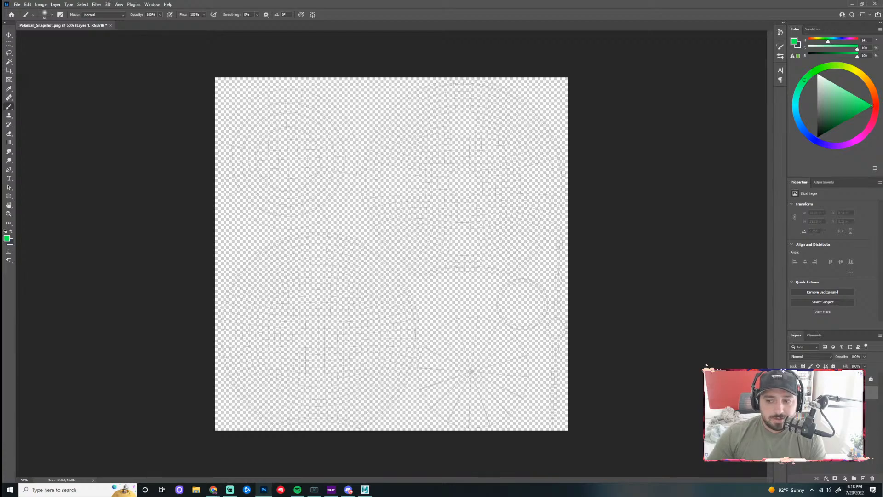
{"action": "left_click", "coordinate": [828, 428]}
{"action": "left_click", "coordinate": [828, 393]}
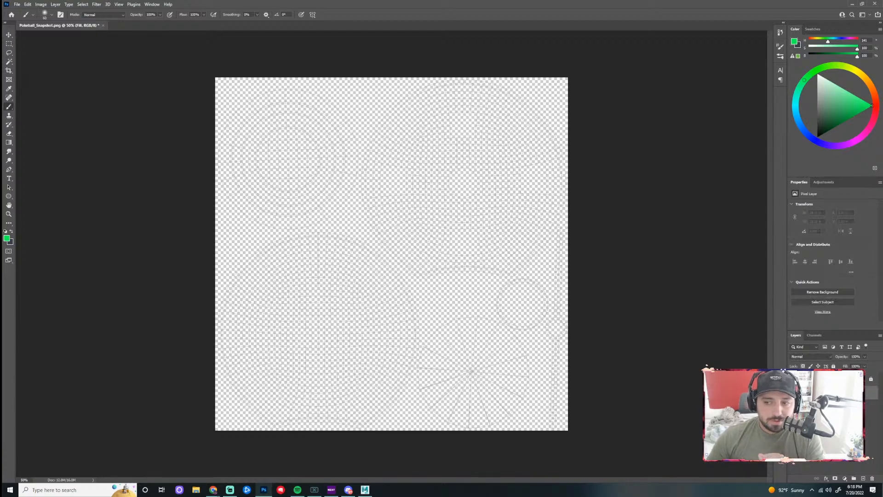
{"action": "left_click", "coordinate": [833, 366]}
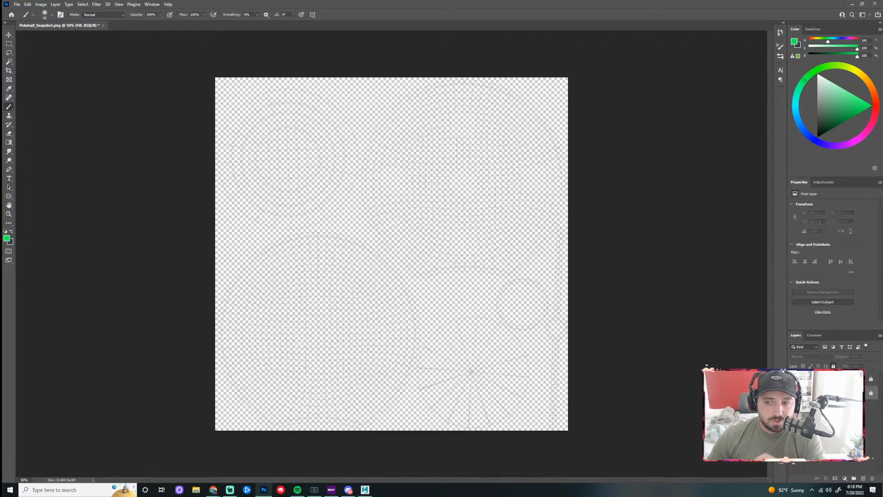
{"action": "left_click", "coordinate": [870, 392]}
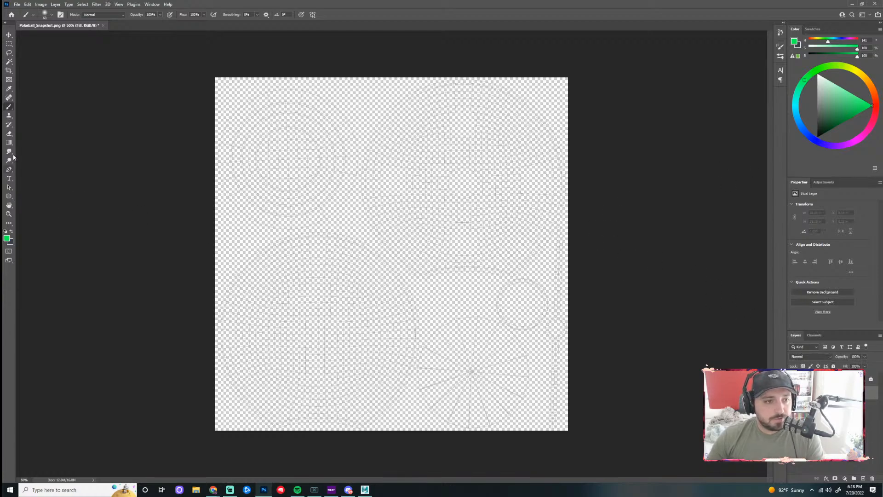
- Reset the colors to default, flood the Fill layer with black using the Paint Bucket, and make the Snapshot layer visible
{"action": "key", "text": "d"}
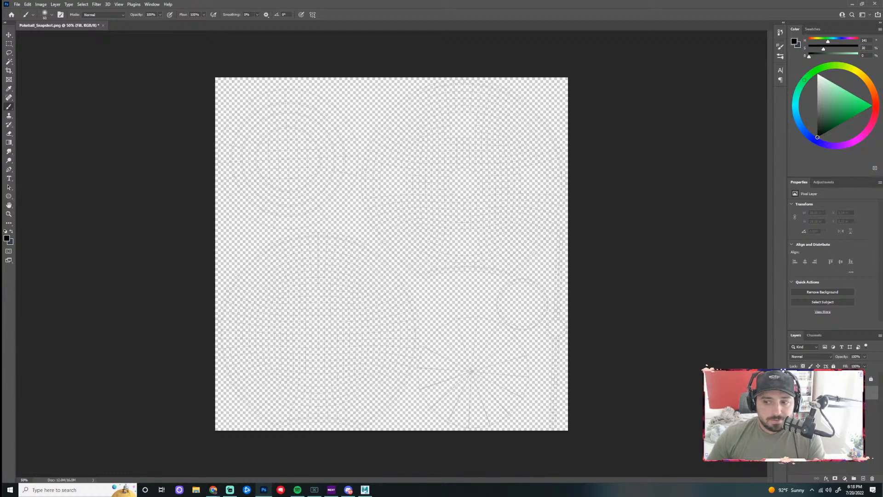
{"action": "left_click", "coordinate": [8, 142]}
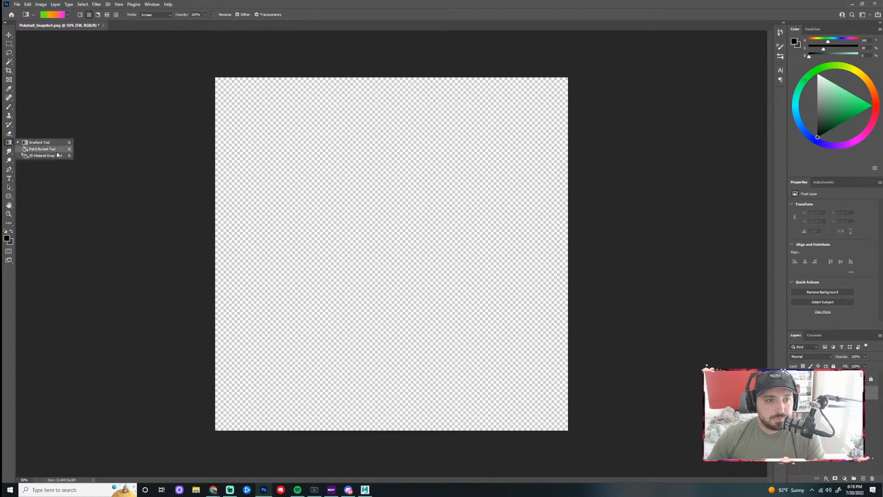
{"action": "left_click", "coordinate": [35, 150]}
{"action": "left_click", "coordinate": [308, 175]}
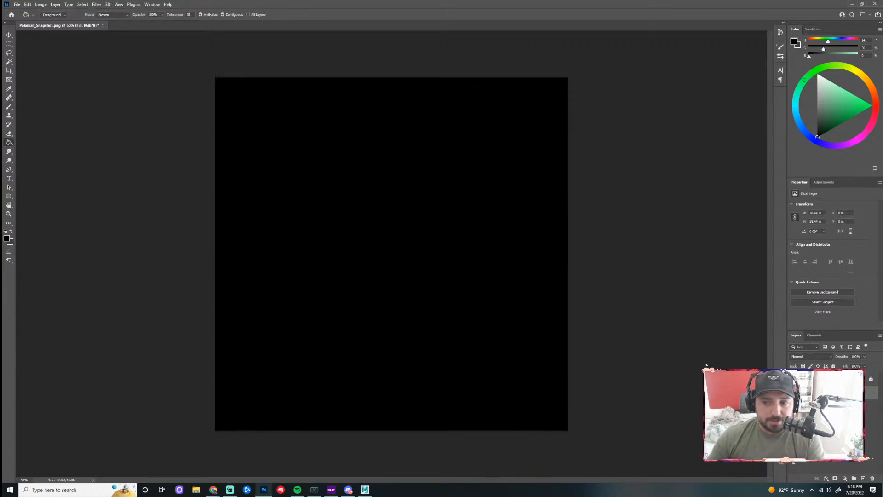
{"action": "left_click", "coordinate": [794, 379]}
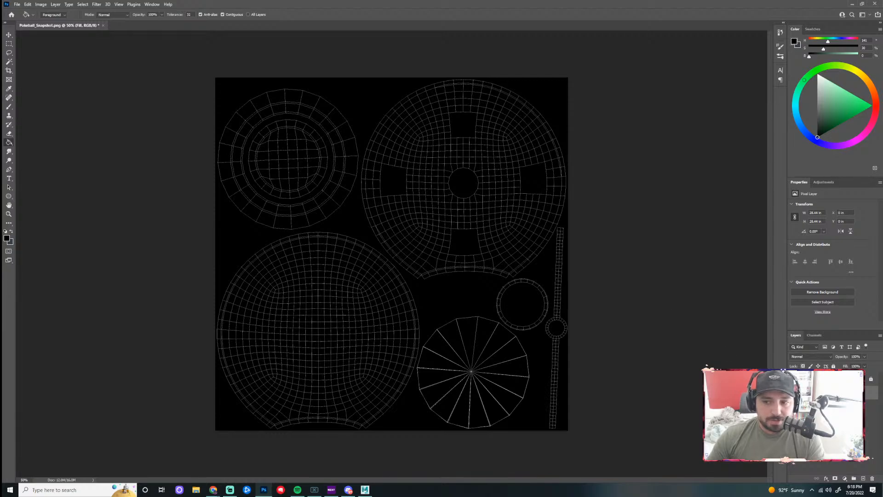
- Lock the Fill layer and add a new layer named Indentity above it
{"action": "left_click", "coordinate": [833, 367]}
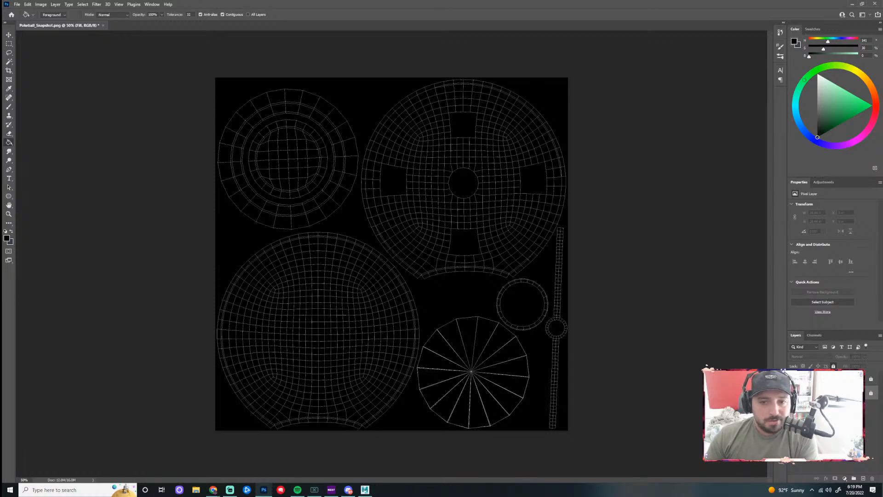
{"action": "left_click", "coordinate": [863, 478]}
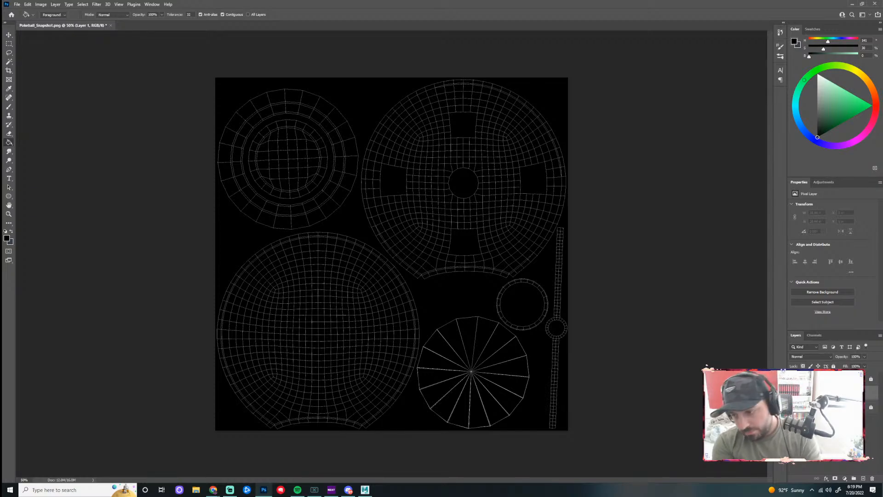
{"action": "type", "text": "Indentity"}
{"action": "key", "text": "Return"}
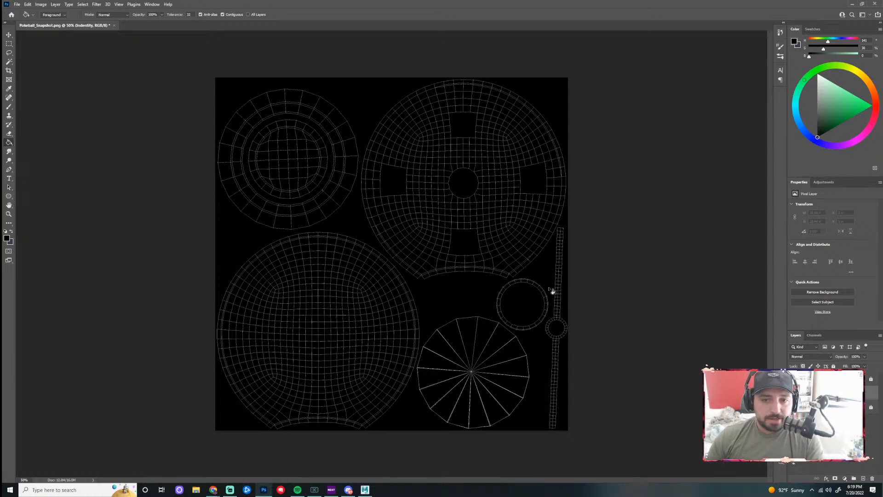
- Using a small light-grey brush, hand-letter TOP, BOT, IN SIDE and RING on their UV shells and label the spike shell
{"action": "left_click", "coordinate": [818, 83]}
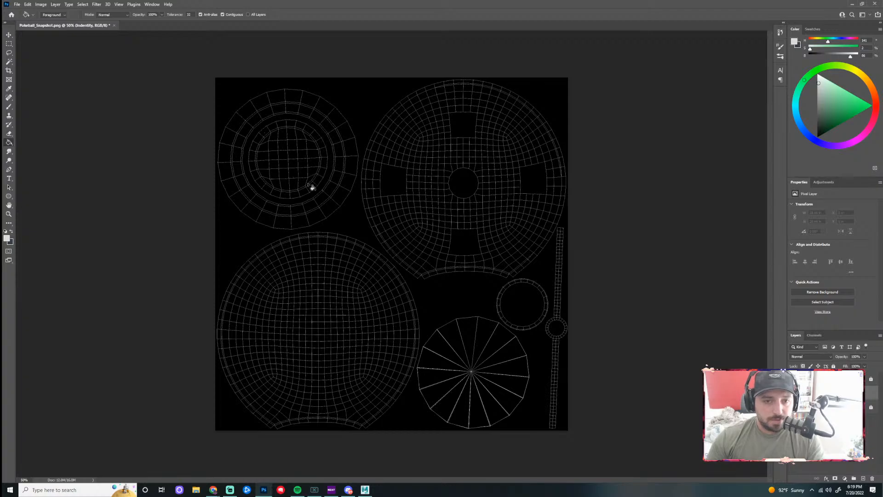
{"action": "key", "text": "b"}
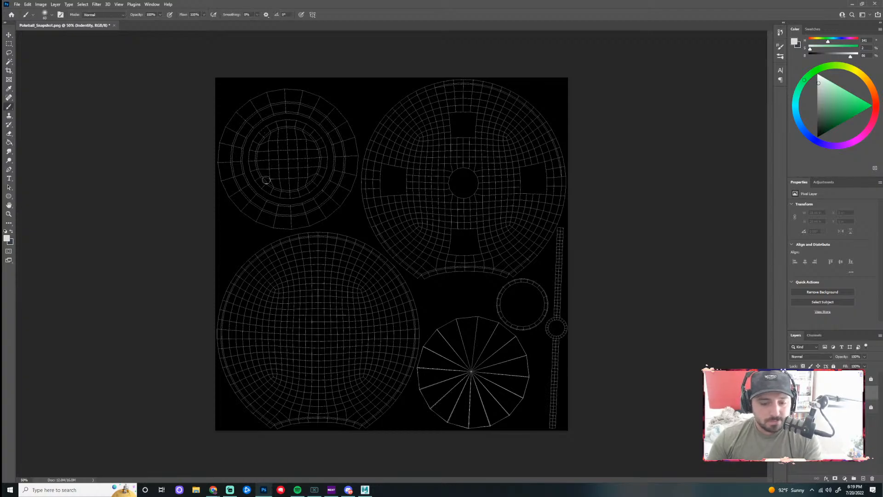
{"action": "key", "text": "bracketleft"}
{"action": "key", "text": "bracketleft"}
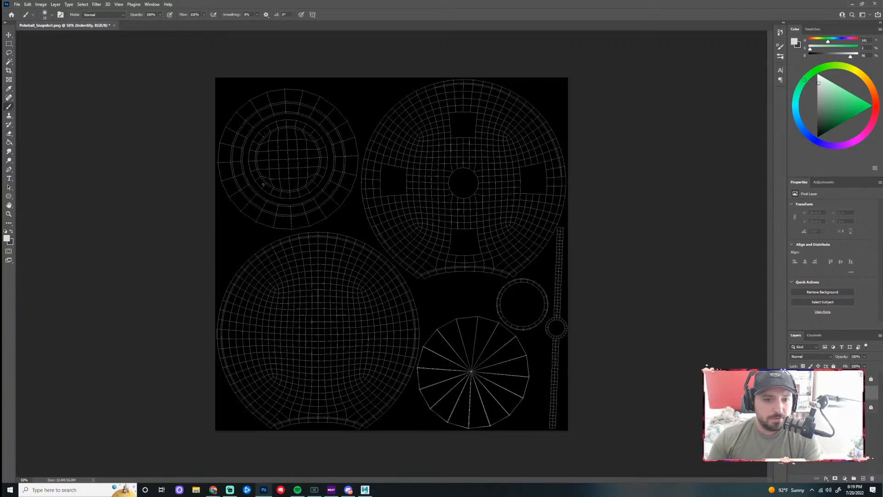
{"action": "mouse_move", "coordinate": [419, 143]}
{"action": "left_mouse_down"}
{"action": "mouse_move", "coordinate": [412, 133]}
{"action": "mouse_move", "coordinate": [427, 134]}
{"action": "mouse_move", "coordinate": [430, 120]}
{"action": "left_mouse_up"}
{"action": "mouse_move", "coordinate": [290, 324]}
{"action": "left_mouse_down"}
{"action": "mouse_move", "coordinate": [300, 338]}
{"action": "mouse_move", "coordinate": [318, 301]}
{"action": "left_mouse_up"}
{"action": "mouse_move", "coordinate": [460, 394]}
{"action": "left_mouse_down"}
{"action": "mouse_move", "coordinate": [452, 373]}
{"action": "mouse_move", "coordinate": [441, 403]}
{"action": "mouse_move", "coordinate": [460, 373]}
{"action": "mouse_move", "coordinate": [492, 353]}
{"action": "left_mouse_up"}
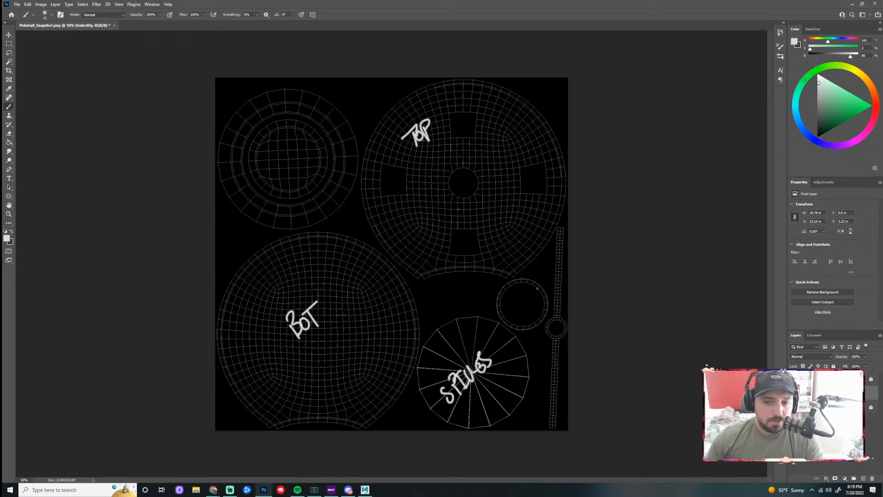
{"action": "mouse_move", "coordinate": [511, 290]}
{"action": "left_mouse_down"}
{"action": "mouse_move", "coordinate": [508, 301]}
{"action": "mouse_move", "coordinate": [526, 297]}
{"action": "mouse_move", "coordinate": [513, 316]}
{"action": "mouse_move", "coordinate": [530, 311]}
{"action": "mouse_move", "coordinate": [539, 289]}
{"action": "left_mouse_up"}
{"action": "left_click_drag", "start_coordinate": [546, 352], "coordinate": [566, 333]}
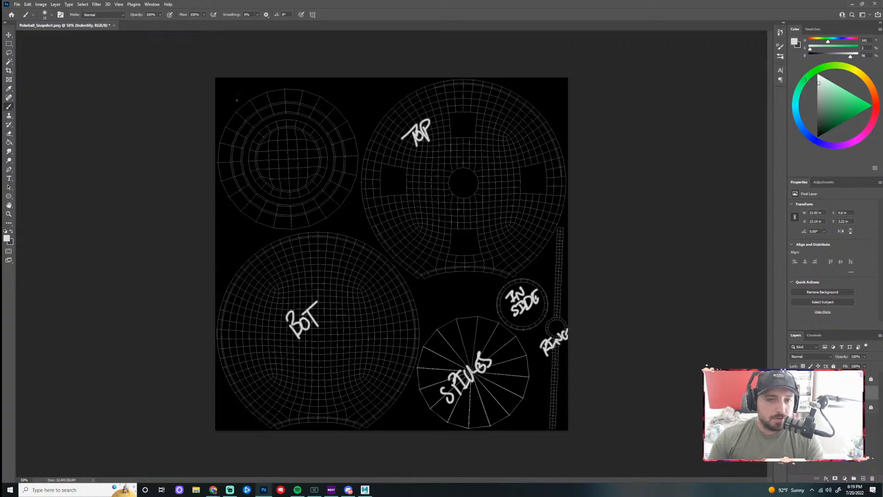
- Hand-letter OUTER BUTTON across the outer rings of the round button shell
{"action": "left_click_drag", "start_coordinate": [247, 110], "coordinate": [258, 109]}
{"action": "mouse_move", "coordinate": [256, 101]}
{"action": "left_mouse_down"}
{"action": "mouse_move", "coordinate": [267, 95]}
{"action": "mouse_move", "coordinate": [271, 107]}
{"action": "mouse_move", "coordinate": [290, 94]}
{"action": "left_mouse_up"}
{"action": "mouse_move", "coordinate": [262, 122]}
{"action": "left_mouse_down"}
{"action": "mouse_move", "coordinate": [268, 113]}
{"action": "mouse_move", "coordinate": [265, 123]}
{"action": "left_mouse_up"}
{"action": "left_click_drag", "start_coordinate": [273, 113], "coordinate": [290, 101]}
{"action": "left_click_drag", "start_coordinate": [293, 102], "coordinate": [305, 93]}
- Hand-letter INNER BUTTON on the center of the round button shell
{"action": "mouse_move", "coordinate": [271, 149]}
{"action": "left_mouse_down"}
{"action": "mouse_move", "coordinate": [266, 159]}
{"action": "mouse_move", "coordinate": [270, 142]}
{"action": "left_mouse_up"}
{"action": "left_click_drag", "start_coordinate": [266, 156], "coordinate": [277, 151]}
{"action": "mouse_move", "coordinate": [272, 152]}
{"action": "left_mouse_down"}
{"action": "mouse_move", "coordinate": [300, 124]}
{"action": "mouse_move", "coordinate": [304, 131]}
{"action": "mouse_move", "coordinate": [280, 160]}
{"action": "left_mouse_up"}
{"action": "mouse_move", "coordinate": [281, 148]}
{"action": "left_mouse_down"}
{"action": "mouse_move", "coordinate": [288, 158]}
{"action": "mouse_move", "coordinate": [302, 139]}
{"action": "left_mouse_up"}
{"action": "mouse_move", "coordinate": [295, 140]}
{"action": "left_mouse_down"}
{"action": "mouse_move", "coordinate": [292, 152]}
{"action": "mouse_move", "coordinate": [304, 138]}
{"action": "left_mouse_up"}
{"action": "left_click_drag", "start_coordinate": [304, 142], "coordinate": [310, 129]}
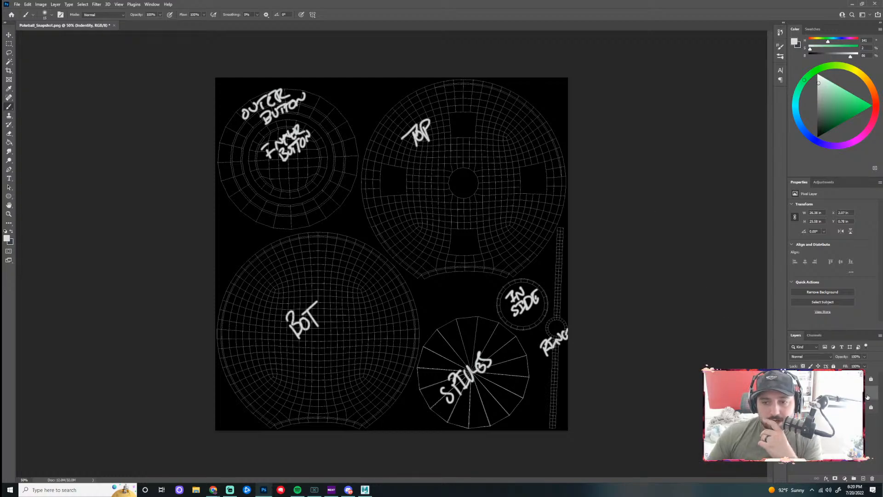
- Lock and hide the Indentity layer and add a new layer named Base Color above it
{"action": "left_click", "coordinate": [834, 367]}
{"action": "left_click", "coordinate": [792, 392]}
{"action": "left_click", "coordinate": [793, 393]}
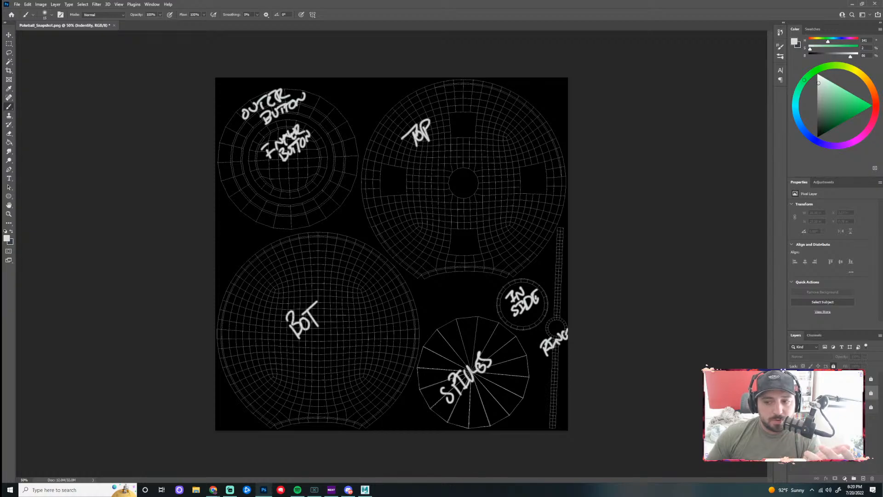
{"action": "left_click", "coordinate": [793, 392]}
{"action": "left_click", "coordinate": [793, 393]}
{"action": "left_click", "coordinate": [792, 393]}
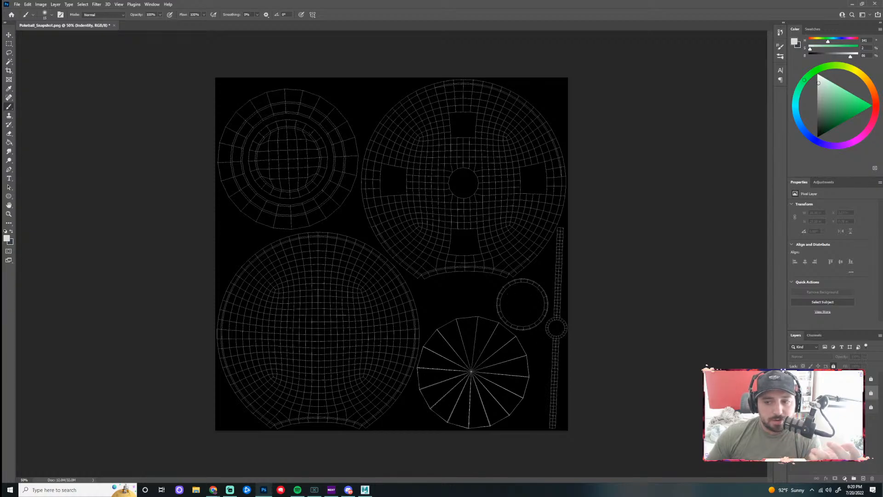
{"action": "left_click", "coordinate": [863, 479]}
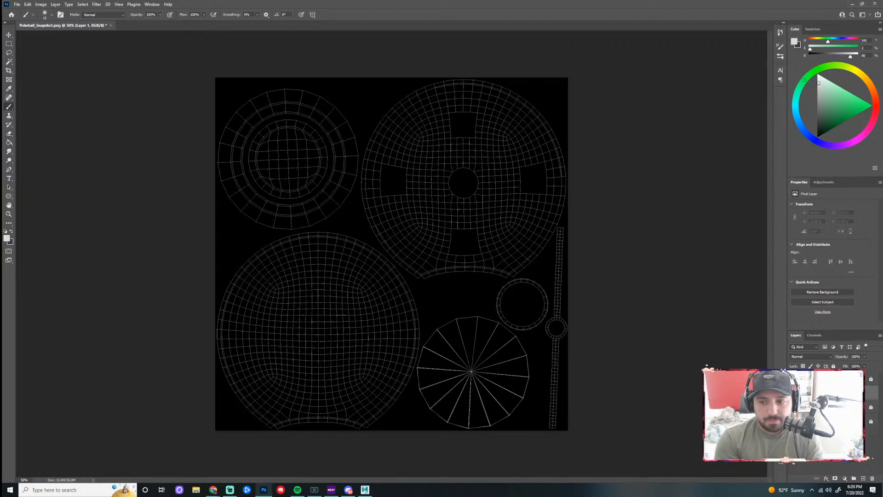
{"action": "key", "text": "Return"}
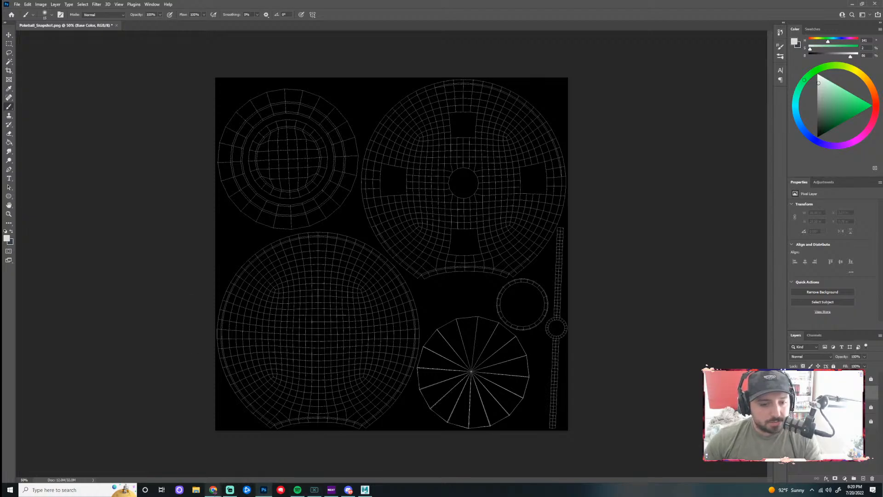
- Switch to Chrome, search Google for bowser in a new tab as reference, and return to Photoshop
{"action": "mouse_move", "coordinate": [213, 489]}
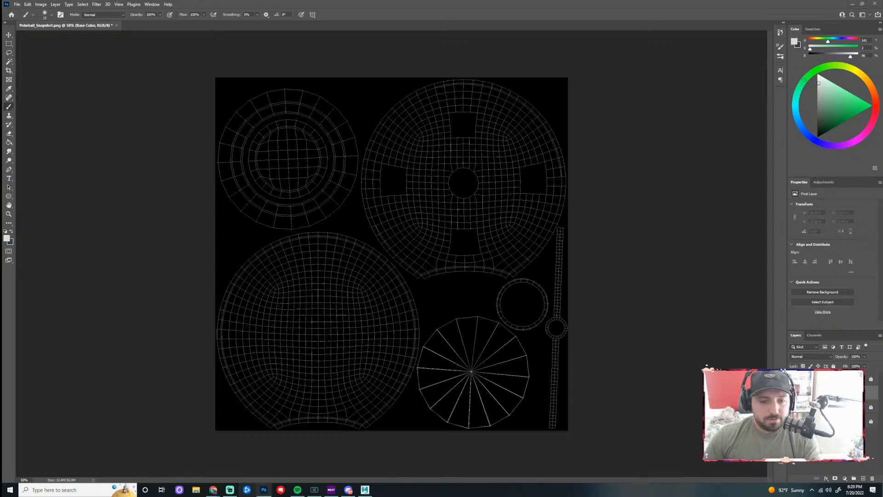
{"action": "left_click", "coordinate": [218, 469]}
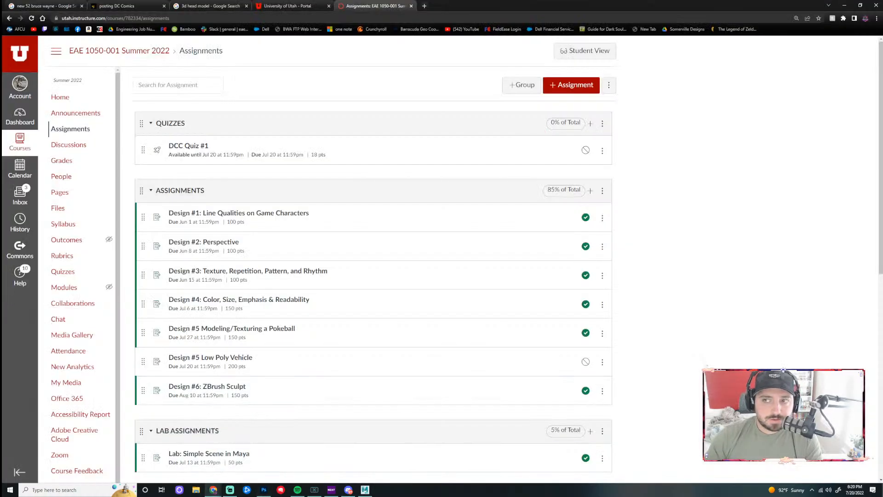
{"action": "left_click", "coordinate": [424, 6]}
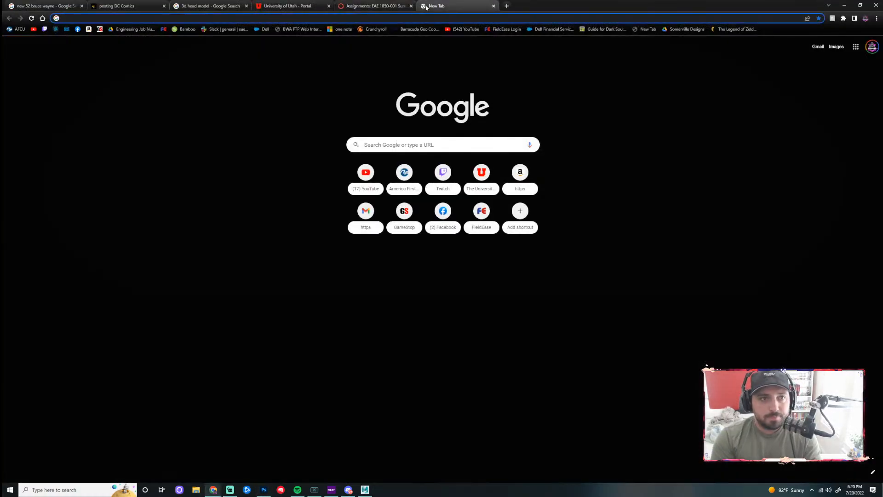
{"action": "type", "text": "bowerser"}
{"action": "key", "text": "Return"}
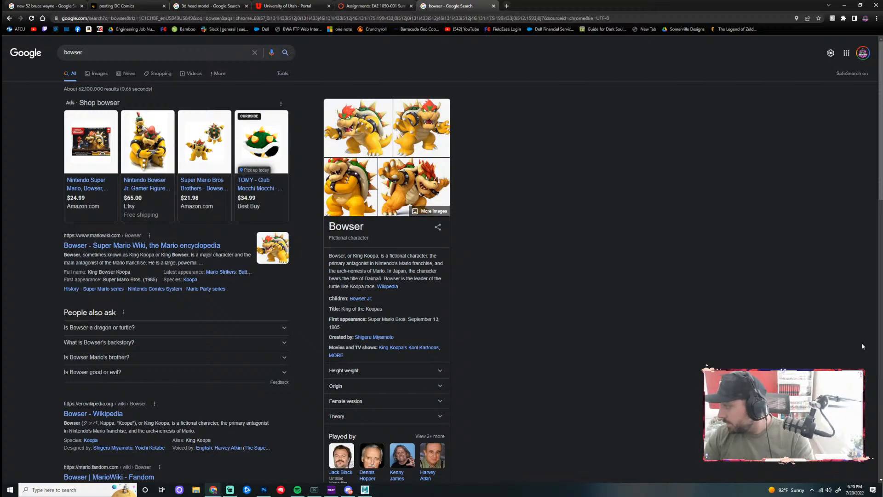
{"action": "left_click", "coordinate": [844, 6]}
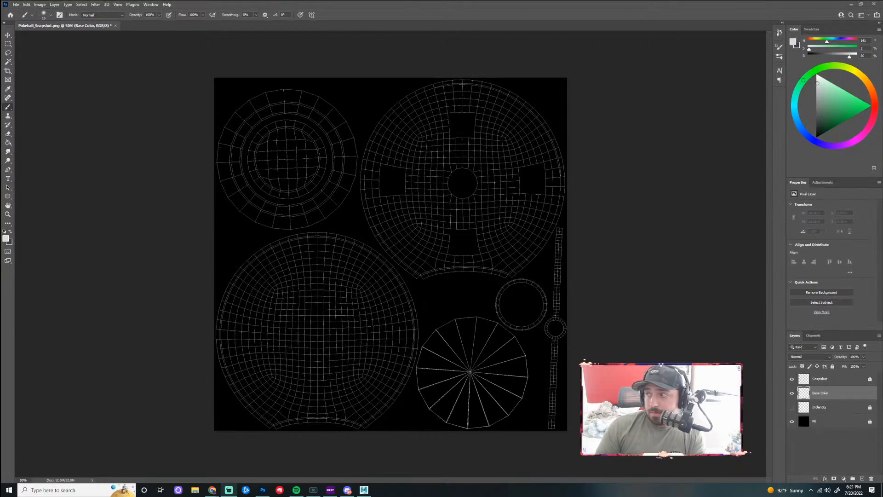
- Toggle the Indentity layer's visibility to review the shell labels, leave it hidden and select the Base Color layer
{"action": "left_click", "coordinate": [820, 379]}
{"action": "left_click", "coordinate": [830, 395]}
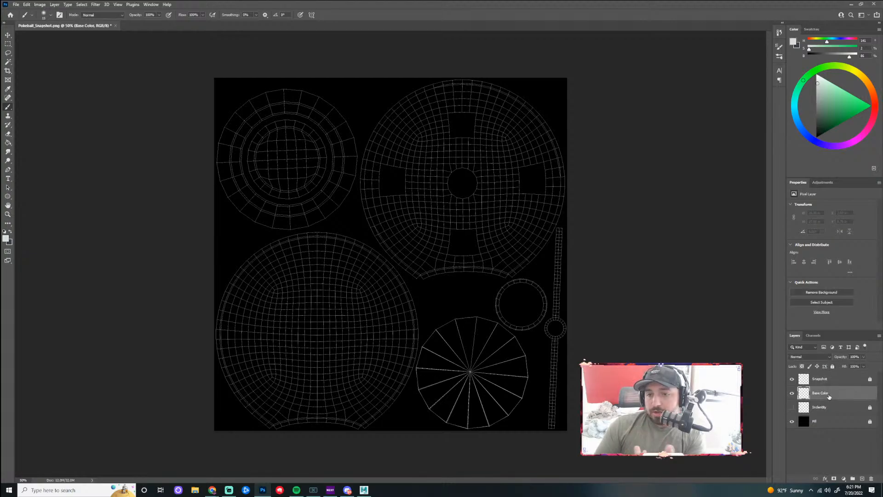
{"action": "left_click", "coordinate": [792, 407]}
{"action": "left_click", "coordinate": [792, 407]}
{"action": "left_click", "coordinate": [792, 408]}
{"action": "left_click", "coordinate": [791, 407]}
{"action": "left_click", "coordinate": [791, 408]}
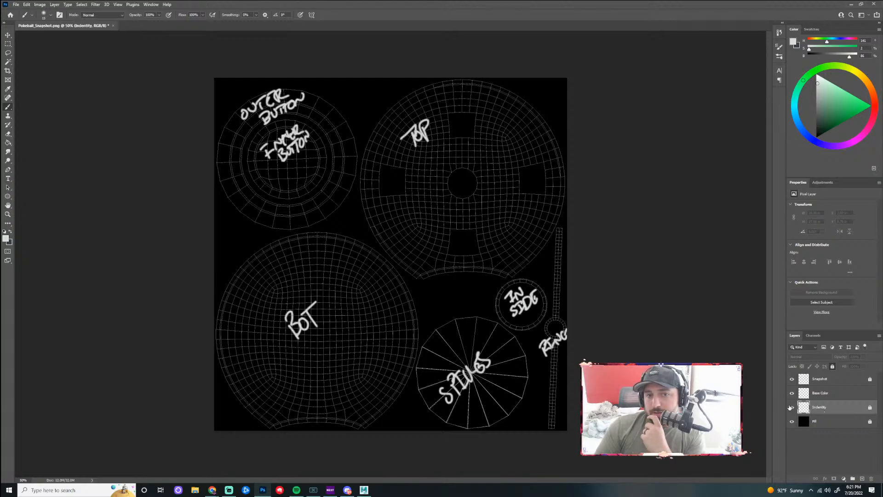
{"action": "left_click", "coordinate": [791, 407]}
{"action": "left_click", "coordinate": [791, 408]}
{"action": "left_click", "coordinate": [791, 408]}
{"action": "left_click", "coordinate": [791, 407]}
{"action": "left_click", "coordinate": [791, 407]}
{"action": "left_click", "coordinate": [791, 407]}
{"action": "left_click", "coordinate": [791, 407]}
{"action": "left_click", "coordinate": [791, 408]}
{"action": "left_click", "coordinate": [791, 408]}
{"action": "left_click", "coordinate": [791, 408]}
{"action": "left_click", "coordinate": [791, 407]}
{"action": "left_click", "coordinate": [792, 423]}
{"action": "left_click", "coordinate": [793, 423]}
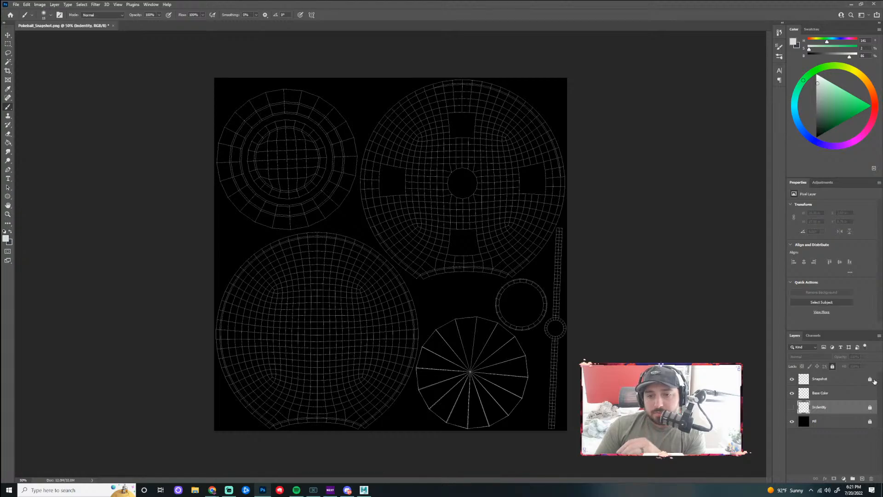
{"action": "left_click", "coordinate": [845, 396]}
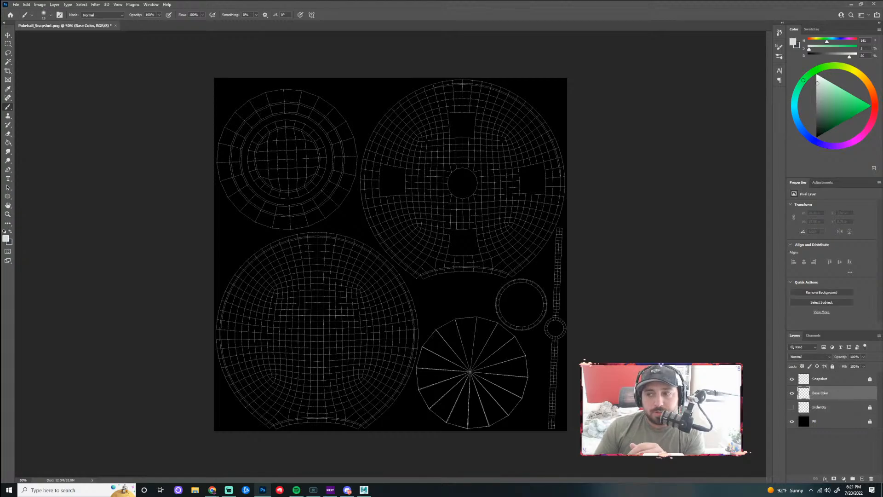
- Switch to Chrome, show the image results for bowser, preview the SmashWiki picture of the spiked shell and minimize the browser
{"action": "mouse_move", "coordinate": [212, 490]}
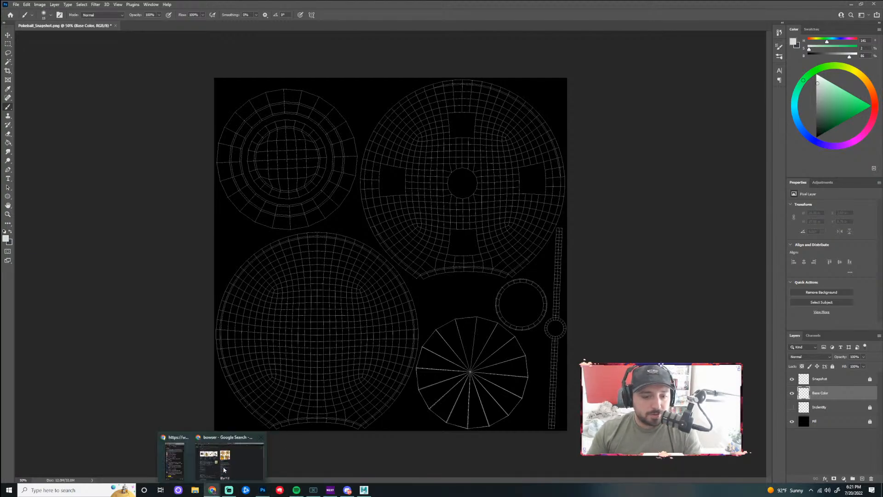
{"action": "left_click", "coordinate": [240, 459]}
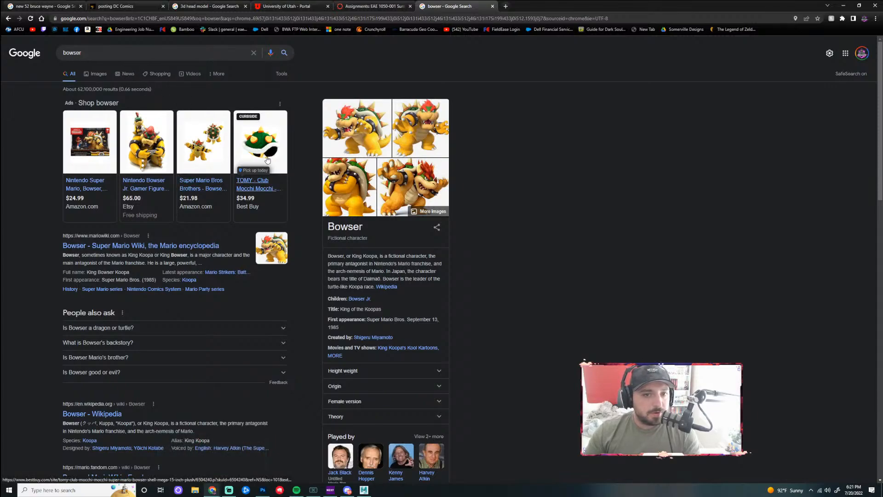
{"action": "left_click", "coordinate": [105, 76]}
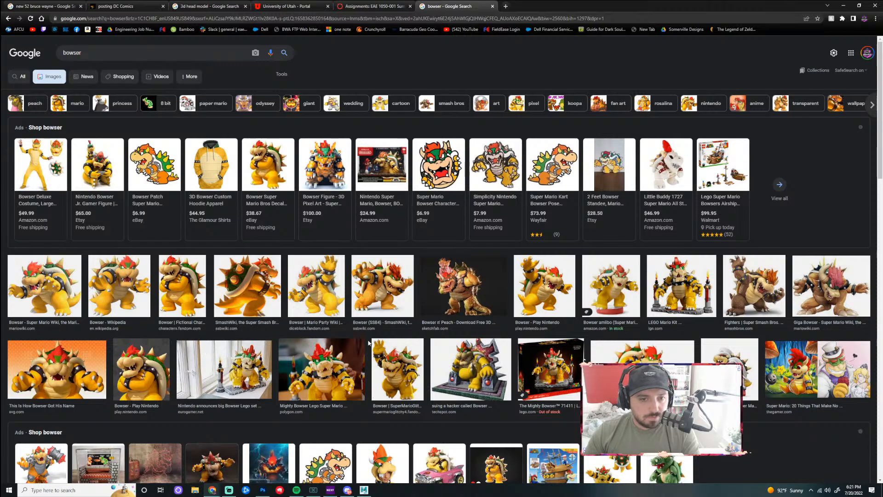
{"action": "left_click", "coordinate": [234, 279]}
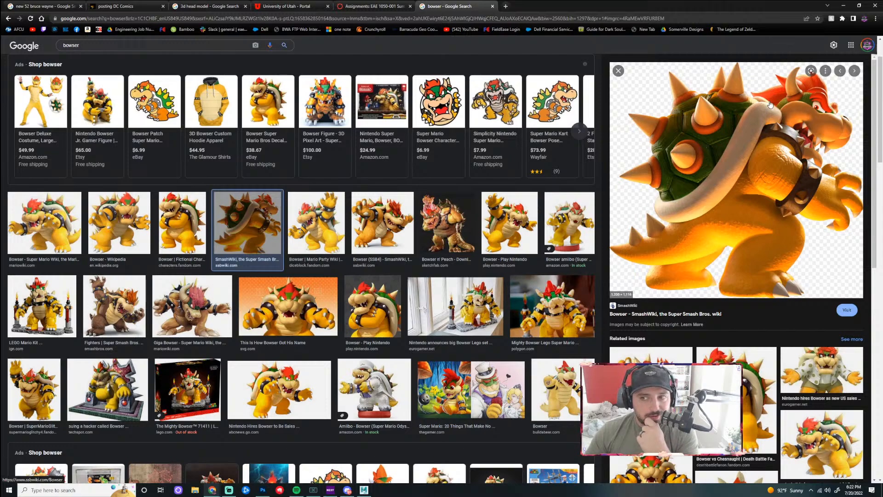
{"action": "left_click", "coordinate": [844, 9]}
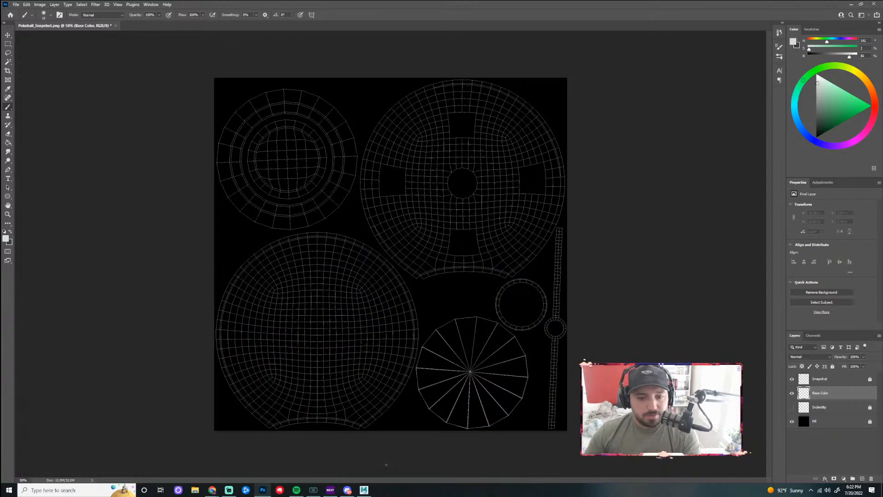
- Switch to Maya and examine the spikes on the Pokeball's top shell from several angles
{"action": "left_click", "coordinate": [363, 489]}
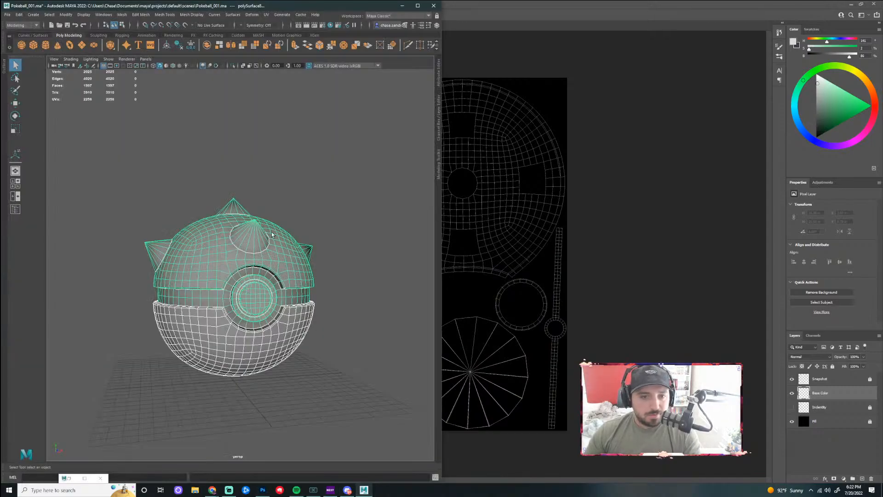
{"action": "left_click", "coordinate": [320, 198]}
{"action": "scroll", "coordinate": [267, 233], "scroll_direction": "up", "scroll_amount": 5}
{"action": "left_click", "coordinate": [277, 226]}
{"action": "left_click_drag", "start_coordinate": [286, 198], "coordinate": [293, 239]}
{"action": "left_click_drag", "start_coordinate": [345, 179], "coordinate": [323, 213]}
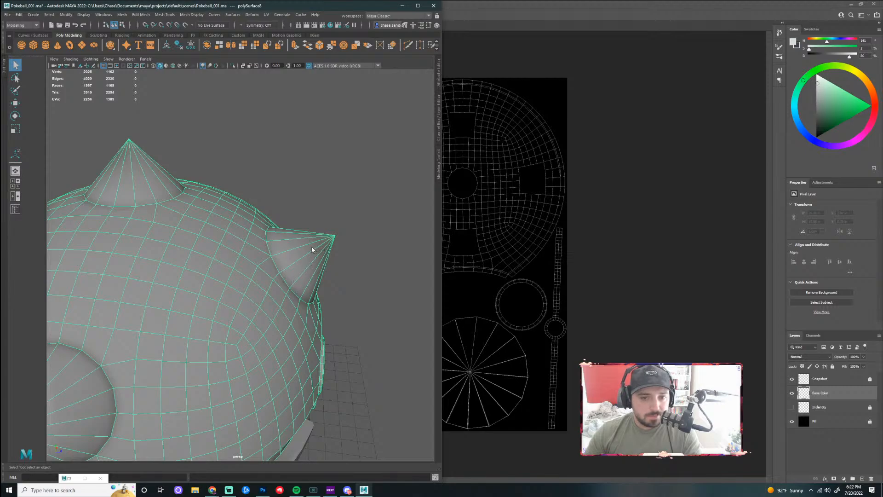
{"action": "left_click_drag", "start_coordinate": [308, 264], "coordinate": [335, 230]}
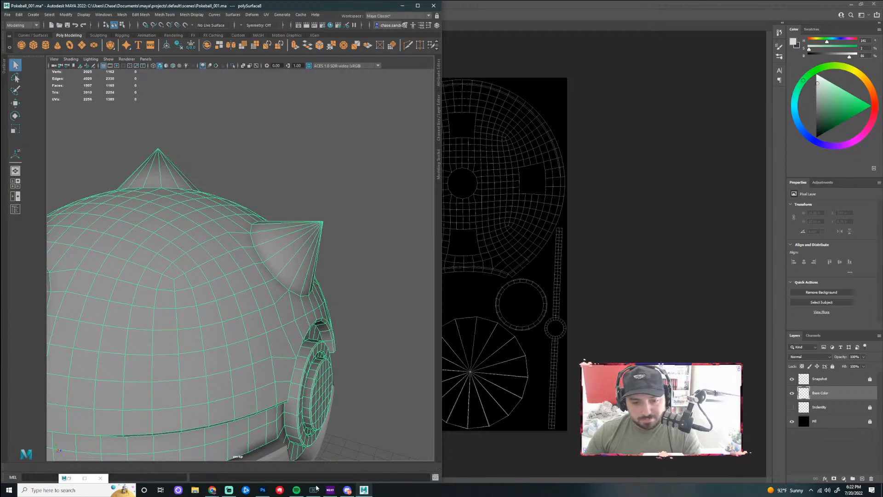
- Switch to Chrome and search Google Images for spike ball mario
{"action": "mouse_move", "coordinate": [264, 492]}
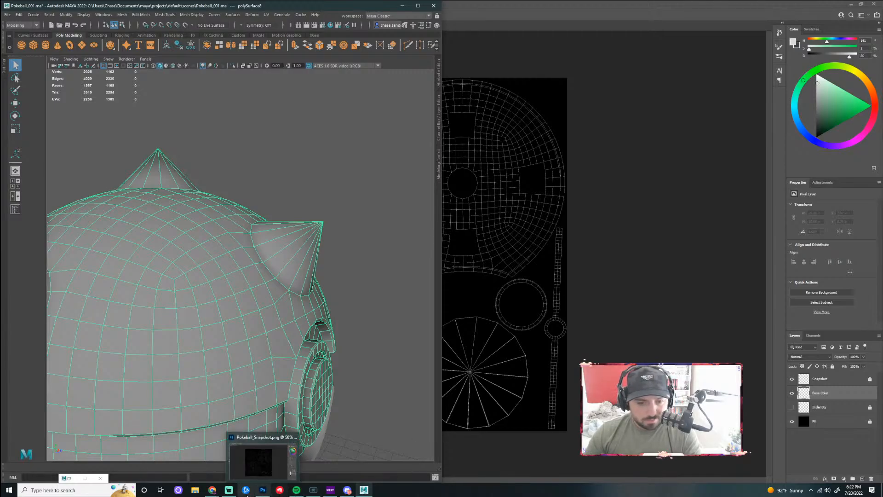
{"action": "left_click", "coordinate": [213, 491]}
{"action": "left_click", "coordinate": [232, 458]}
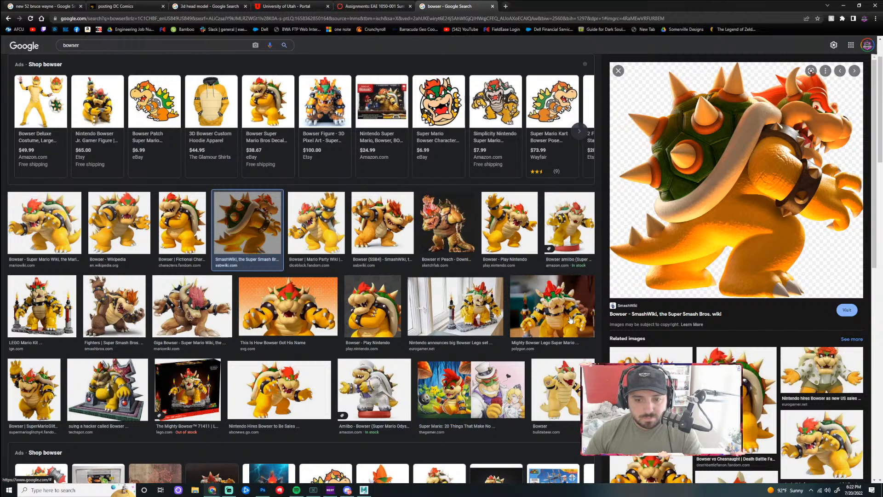
{"action": "double_click", "coordinate": [69, 45]}
{"action": "type", "text": "bo"}
{"action": "key", "text": "BackSpace"}
{"action": "key", "text": "BackSpace"}
{"action": "type", "text": "sp"}
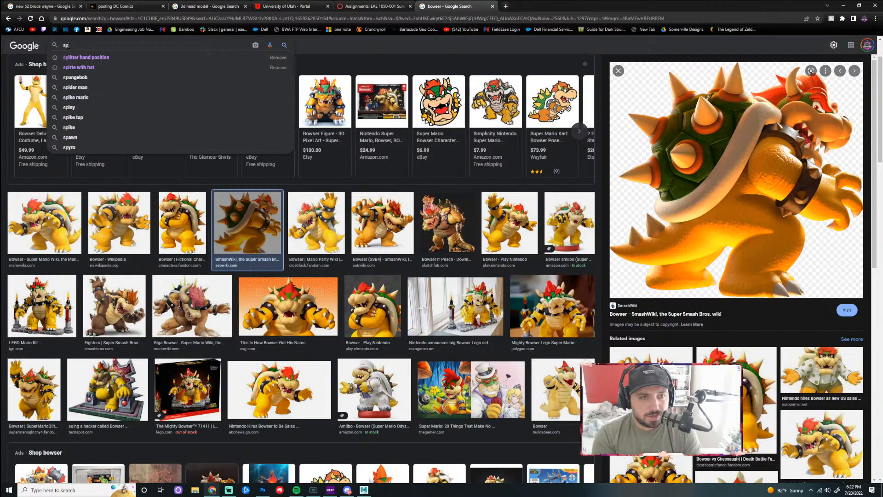
{"action": "type", "text": "ike ball mario"}
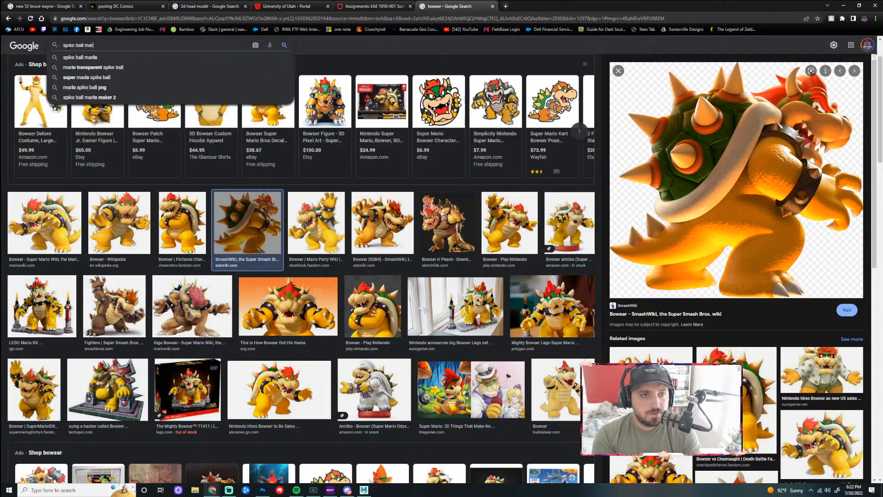
{"action": "key", "text": "Return"}
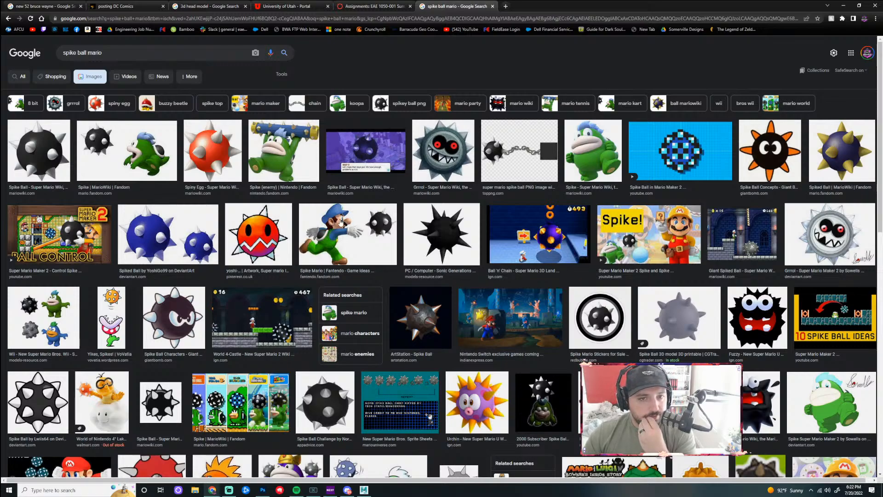
- Look through the spike ball image results for color references and return to the UV snapshot in Photoshop
{"action": "scroll", "coordinate": [289, 317], "scroll_direction": "down", "scroll_amount": 2}
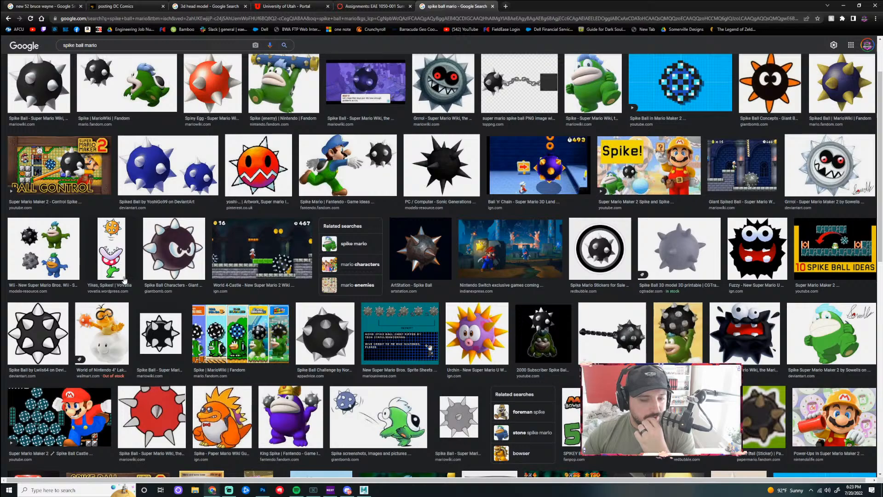
{"action": "left_click", "coordinate": [372, 6]}
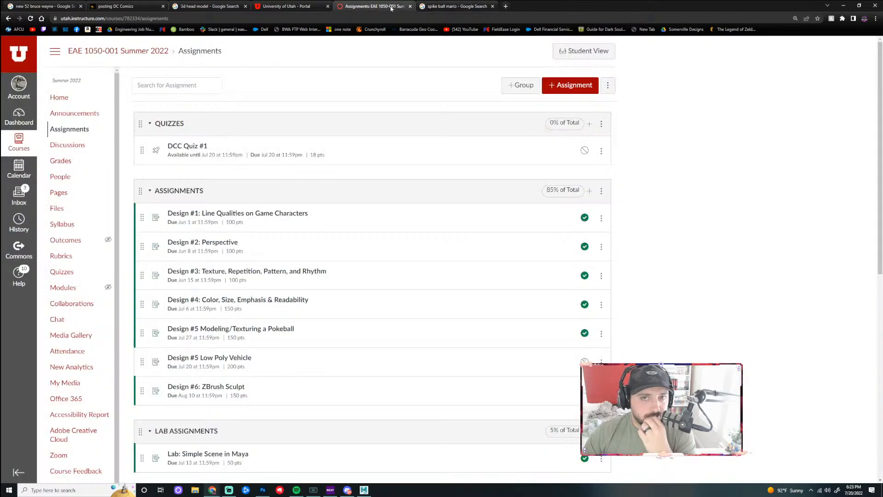
{"action": "left_click", "coordinate": [455, 6]}
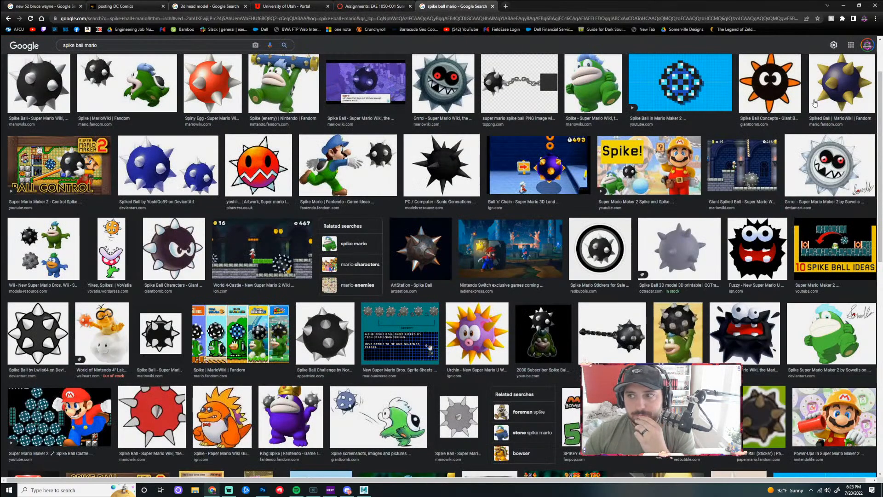
{"action": "left_click", "coordinate": [844, 6]}
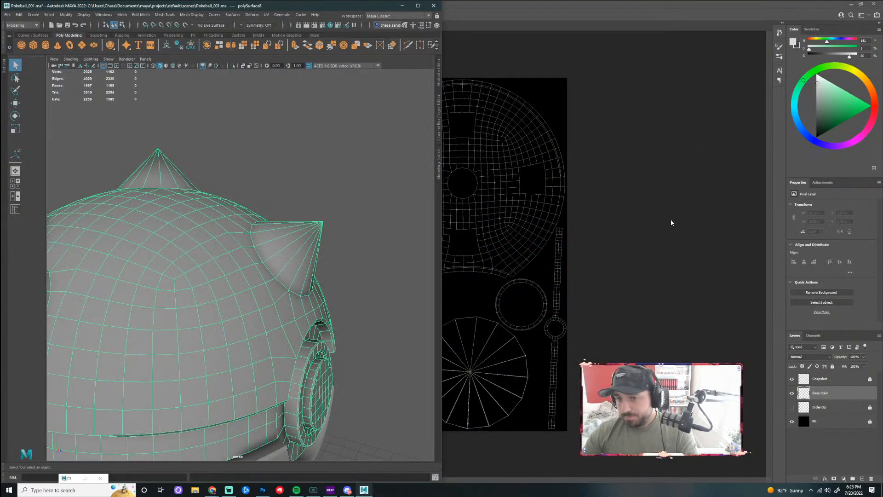
{"action": "left_click", "coordinate": [570, 218]}
{"action": "scroll", "coordinate": [441, 227], "scroll_direction": "up", "scroll_amount": 8}
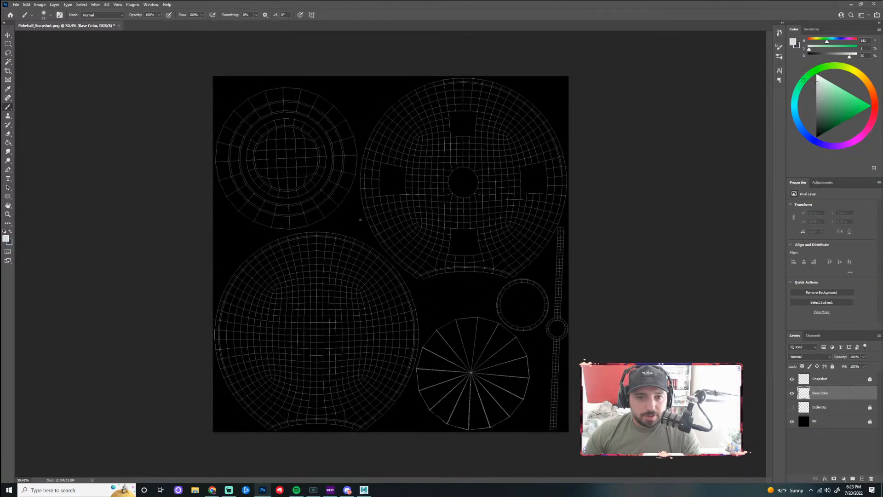
{"action": "scroll", "coordinate": [457, 217], "scroll_direction": "down", "scroll_amount": 3}
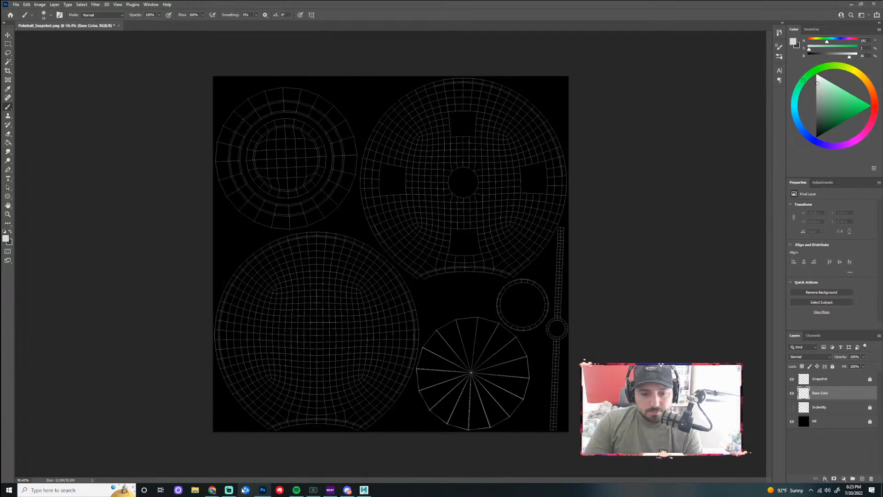
- Switch to Chrome, bring back the bowser image results and open the Wayfair listing for the Bowser wall decal
{"action": "mouse_move", "coordinate": [212, 489]}
{"action": "left_click", "coordinate": [222, 462]}
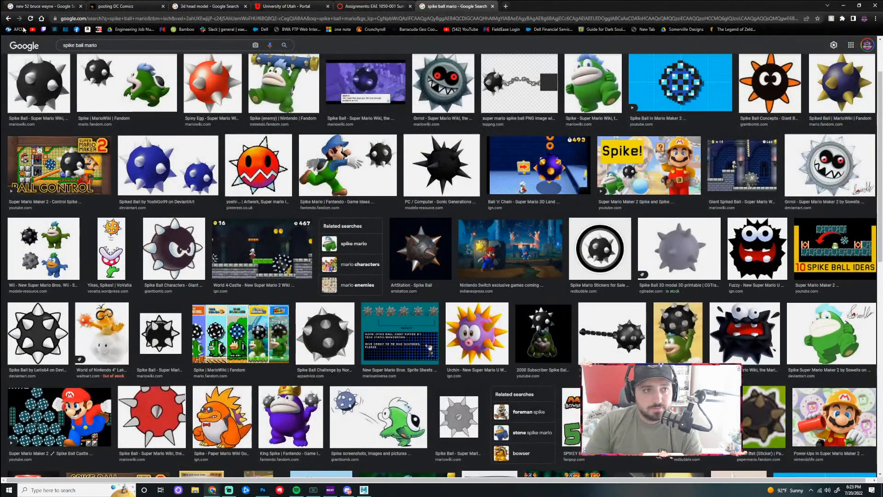
{"action": "left_click", "coordinate": [521, 453]}
{"action": "left_click", "coordinate": [247, 285]}
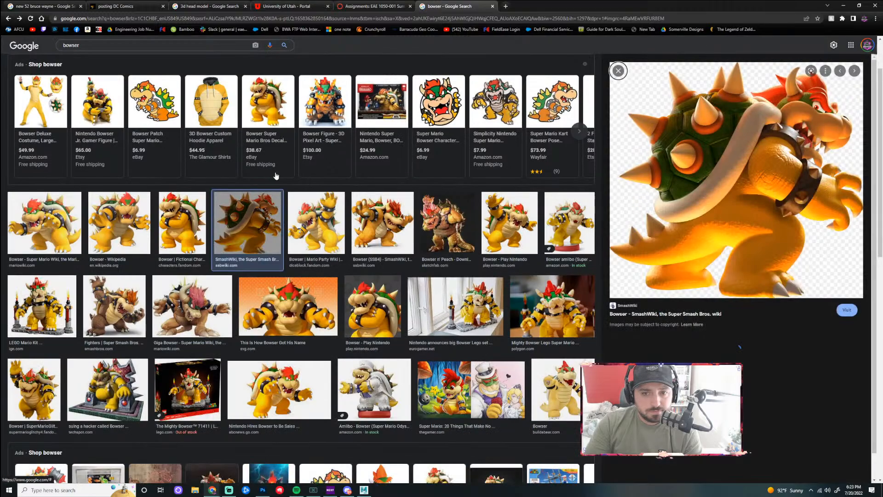
{"action": "left_click", "coordinate": [542, 105]}
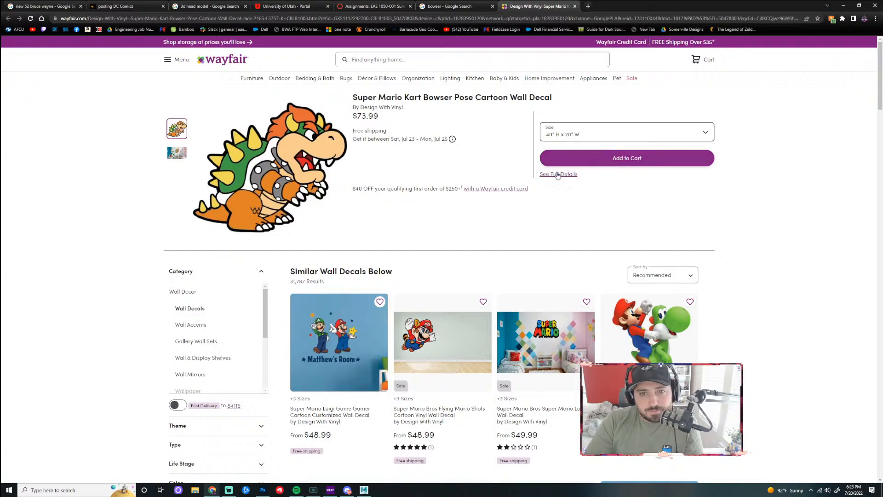
- Return to the bowser image results and preview the ABC News picture of Bowser
{"action": "left_click", "coordinate": [448, 6]}
{"action": "scroll", "coordinate": [388, 231], "scroll_direction": "down", "scroll_amount": 2}
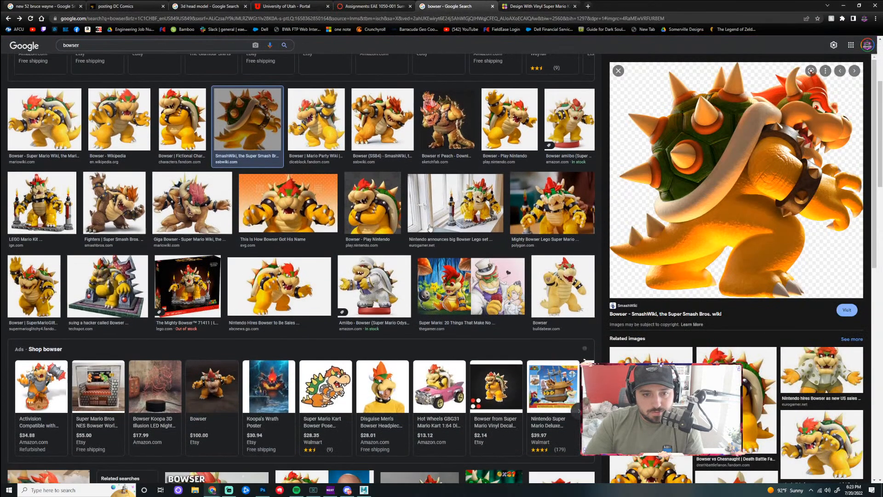
{"action": "scroll", "coordinate": [421, 227], "scroll_direction": "down", "scroll_amount": 3}
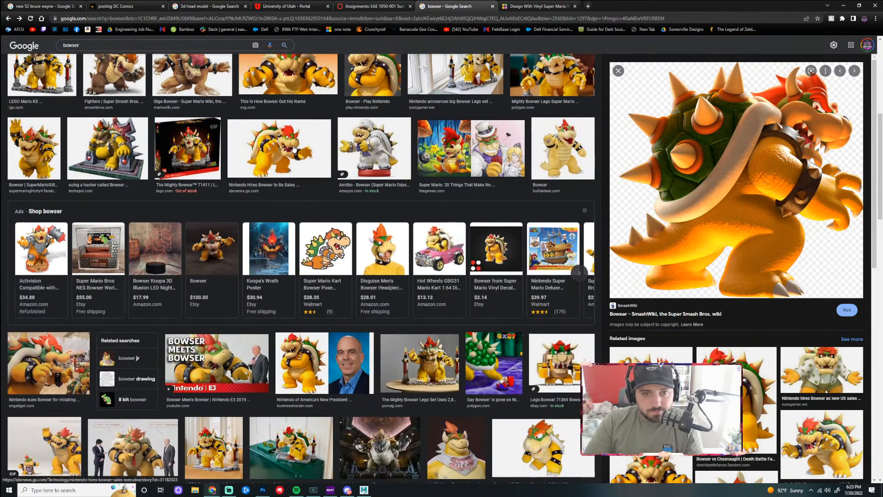
{"action": "left_click", "coordinate": [278, 152]}
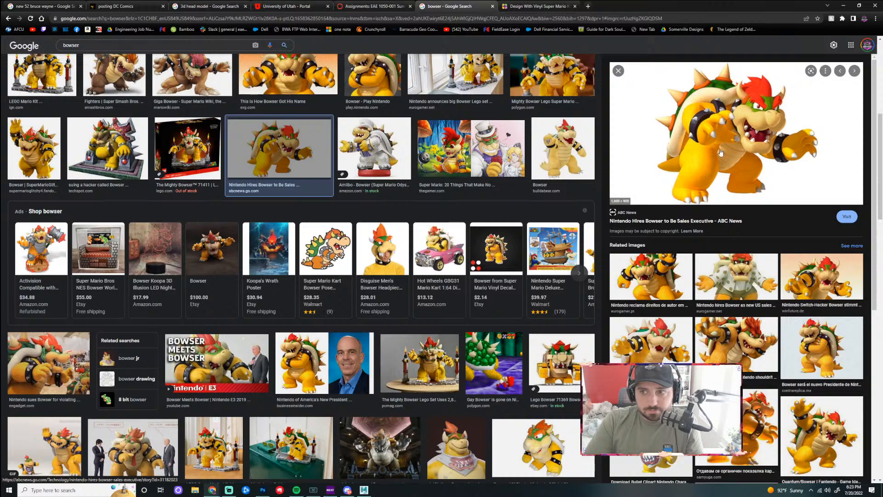
- Save the previewed ABC News Bowser picture to the desktop and place it in the Photoshop document
{"action": "left_click_drag", "start_coordinate": [727, 3], "coordinate": [522, 116]}
{"action": "left_click_drag", "start_coordinate": [677, 5], "coordinate": [438, 197]}
{"action": "left_click_drag", "start_coordinate": [578, 213], "coordinate": [582, 68]}
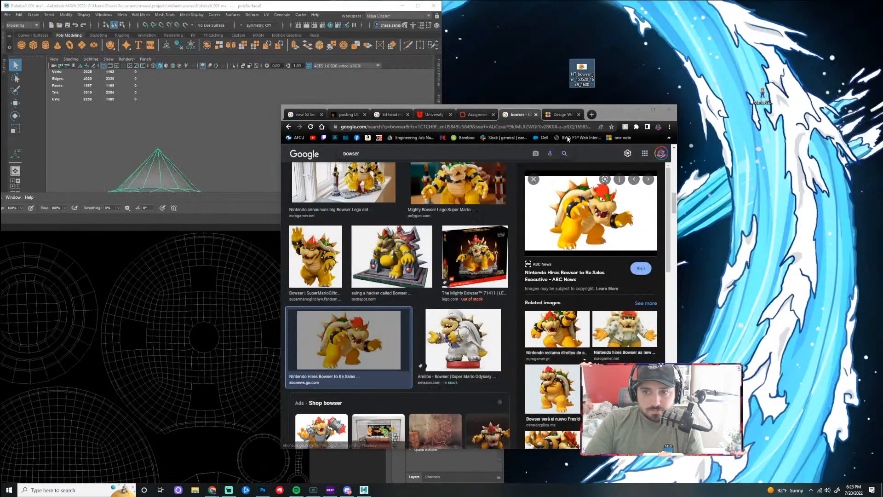
{"action": "left_click", "coordinate": [638, 110]}
{"action": "left_click_drag", "start_coordinate": [341, 199], "coordinate": [630, 91]}
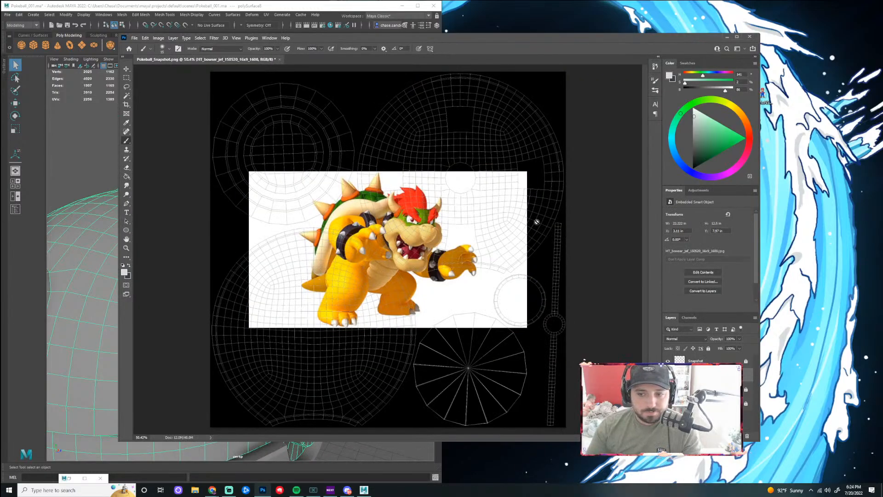
- Move the Bowser picture to the canvas's upper left, add a Base Color layer above it and maximize Photoshop
{"action": "left_click", "coordinate": [127, 69]}
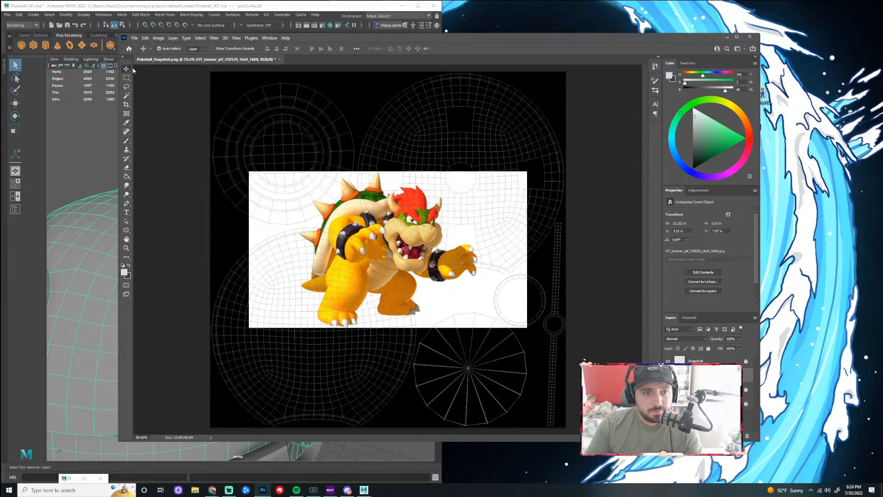
{"action": "left_click_drag", "start_coordinate": [426, 293], "coordinate": [398, 205]}
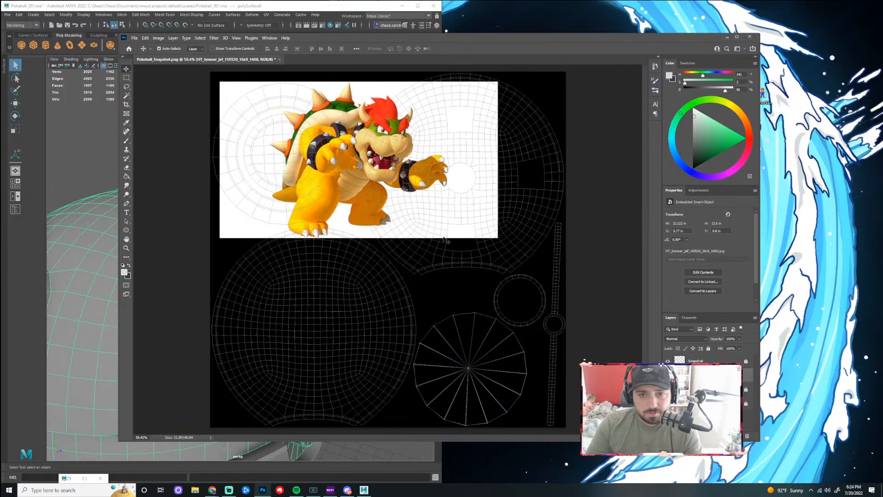
{"action": "left_click", "coordinate": [746, 437]}
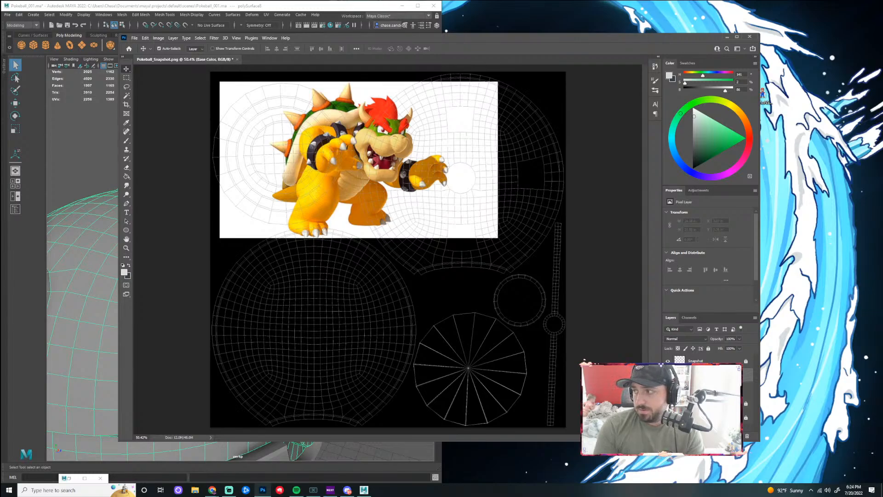
{"action": "left_click", "coordinate": [737, 38]}
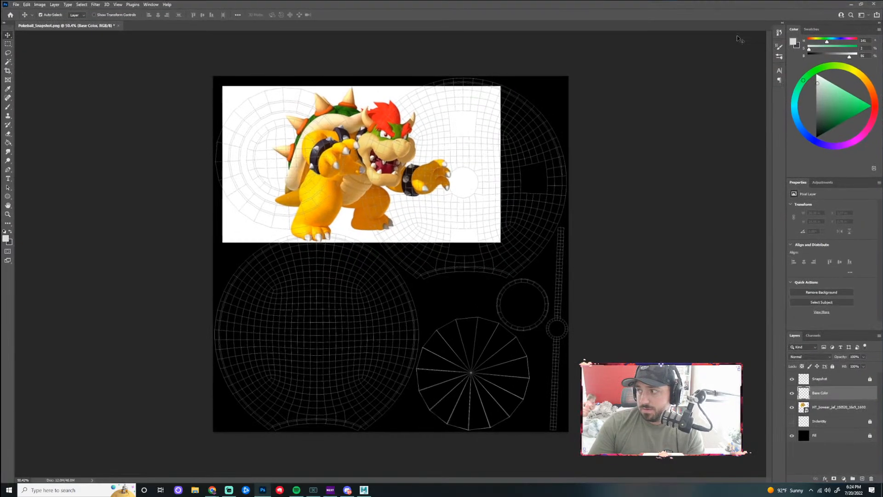
- Move the Bowser reference picture to the canvas's lower left, clear of the upper UV pieces
{"action": "left_click", "coordinate": [848, 408]}
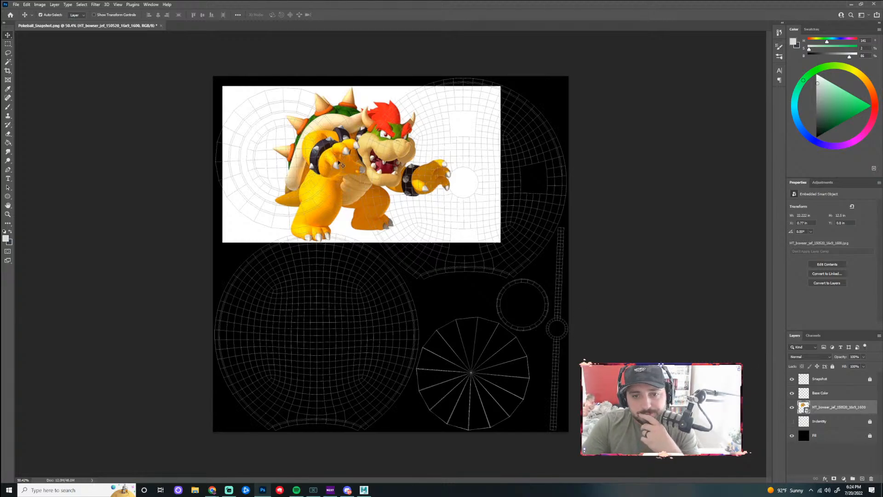
{"action": "left_click_drag", "start_coordinate": [238, 97], "coordinate": [279, 337]}
{"action": "scroll", "coordinate": [440, 239], "scroll_direction": "up", "scroll_amount": 3}
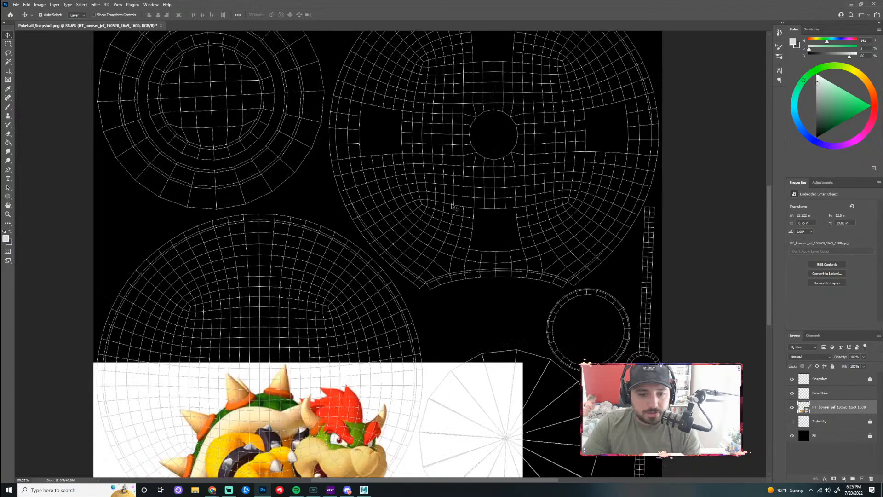
{"action": "scroll", "coordinate": [455, 206], "scroll_direction": "down", "scroll_amount": 3}
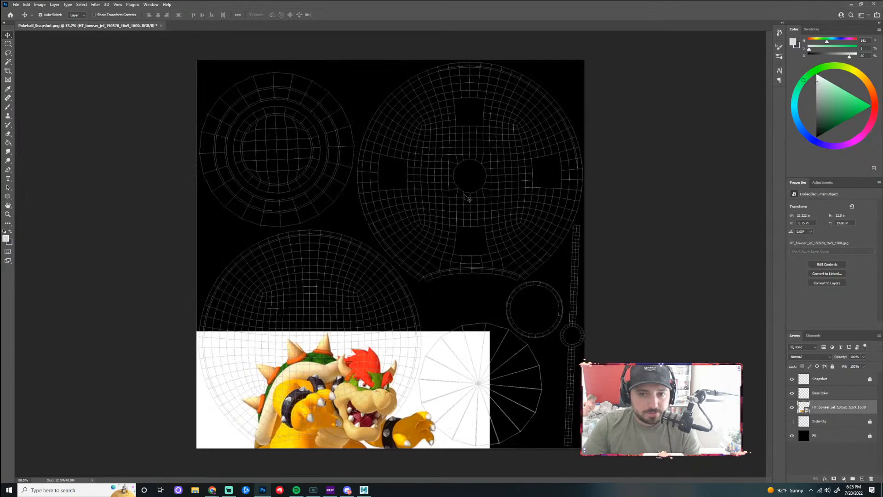
- Make Base Color the active layer and sample the dark green of Bowser's shell as the brush colour
{"action": "left_click", "coordinate": [832, 394]}
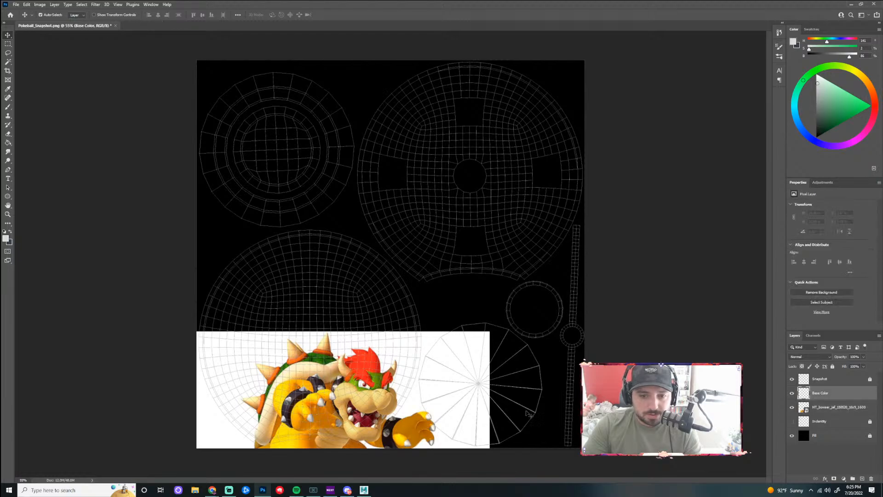
{"action": "key", "text": "i"}
{"action": "left_click", "coordinate": [315, 358]}
{"action": "key", "text": "b"}
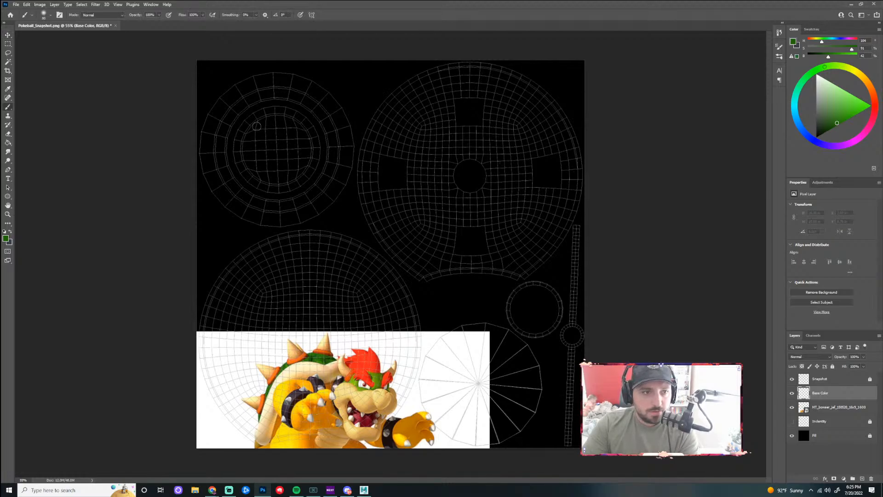
- Lasso a freehand selection around the large circular UV piece in the canvas's upper right
{"action": "left_click", "coordinate": [9, 54]}
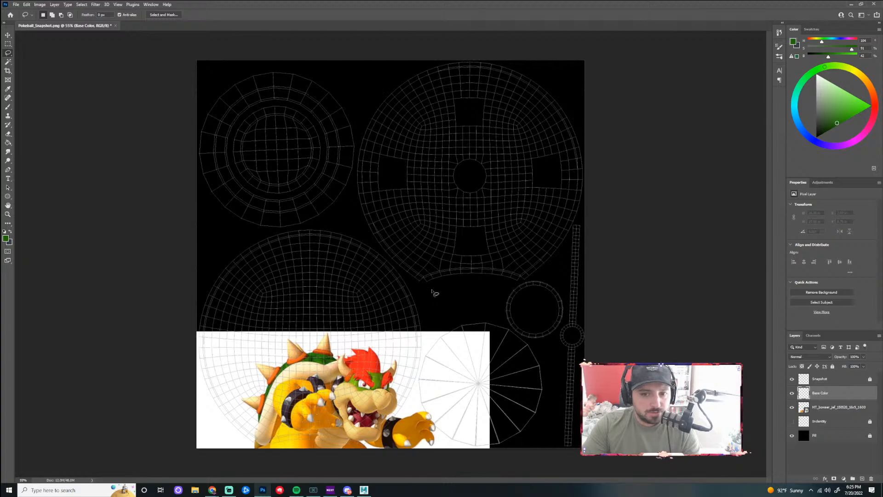
{"action": "mouse_move", "coordinate": [351, 214]}
{"action": "left_mouse_down"}
{"action": "mouse_move", "coordinate": [349, 171]}
{"action": "mouse_move", "coordinate": [367, 97]}
{"action": "mouse_move", "coordinate": [406, 69]}
{"action": "left_mouse_up"}
{"action": "key", "text": "ctrl+d"}
{"action": "scroll", "coordinate": [419, 286], "scroll_direction": "up", "scroll_amount": 2}
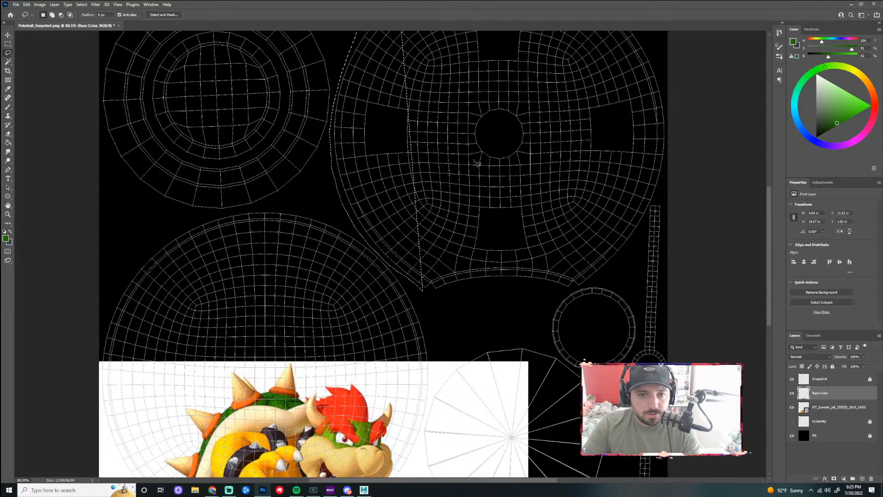
{"action": "scroll", "coordinate": [401, 27], "scroll_direction": "down", "scroll_amount": 2}
{"action": "scroll", "coordinate": [420, 95], "scroll_direction": "up", "scroll_amount": 1}
{"action": "left_click_drag", "start_coordinate": [412, 60], "coordinate": [366, 109]}
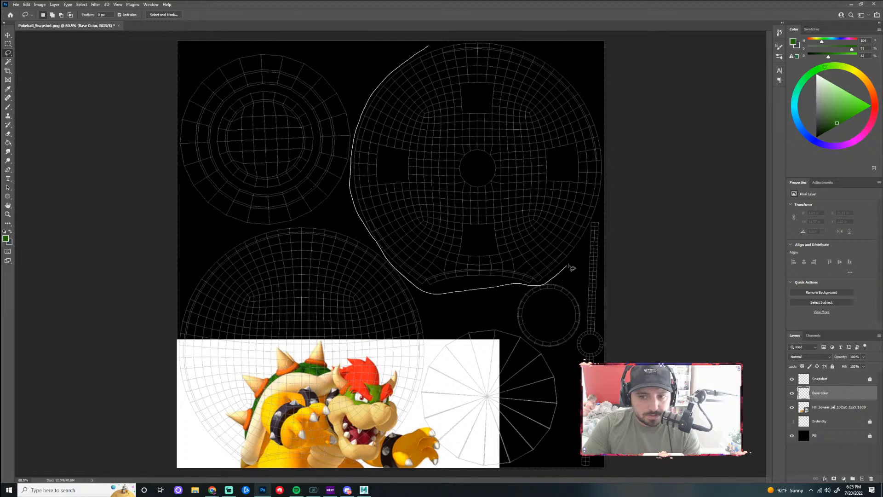
{"action": "mouse_move", "coordinate": [618, 155]}
{"action": "left_mouse_down"}
{"action": "mouse_move", "coordinate": [614, 92]}
{"action": "mouse_move", "coordinate": [596, 66]}
{"action": "left_mouse_up"}
{"action": "left_click_drag", "start_coordinate": [434, 42], "coordinate": [437, 44]}
- Fill the lassoed area with the sampled green on the Base Color layer using a much larger brush
{"action": "key", "text": "b"}
{"action": "mouse_move", "coordinate": [525, 44]}
{"action": "left_mouse_down"}
{"action": "mouse_move", "coordinate": [460, 48]}
{"action": "mouse_move", "coordinate": [414, 92]}
{"action": "mouse_move", "coordinate": [413, 53]}
{"action": "mouse_move", "coordinate": [492, 26]}
{"action": "left_mouse_up"}
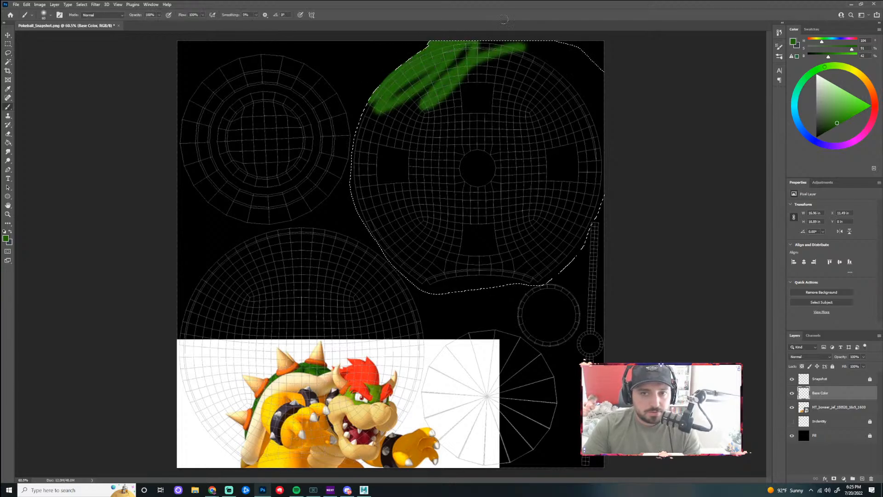
{"action": "key", "text": "ctrl+z"}
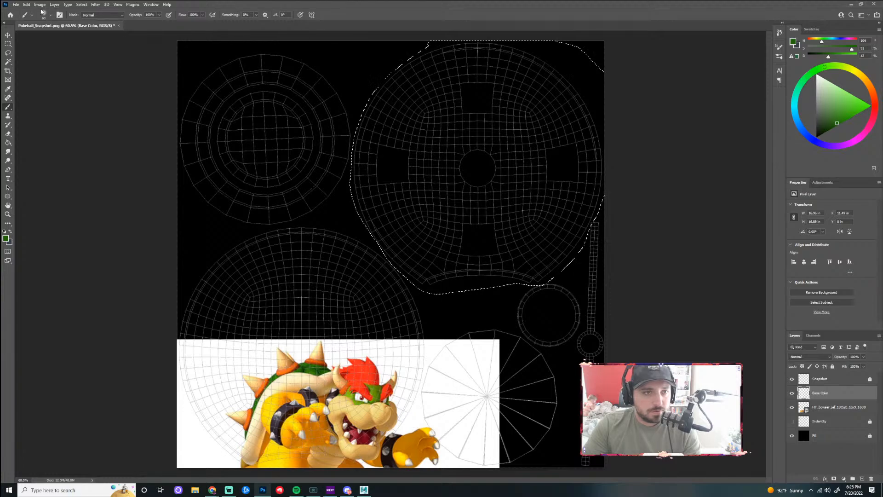
{"action": "key", "text": "]"}
{"action": "key", "text": "]"}
{"action": "key", "text": "]"}
{"action": "key", "text": "]"}
{"action": "mouse_move", "coordinate": [493, 53]}
{"action": "left_mouse_down"}
{"action": "mouse_move", "coordinate": [382, 89]}
{"action": "mouse_move", "coordinate": [514, 29]}
{"action": "mouse_move", "coordinate": [583, 18]}
{"action": "mouse_move", "coordinate": [593, 31]}
{"action": "mouse_move", "coordinate": [581, 57]}
{"action": "mouse_move", "coordinate": [292, 104]}
{"action": "mouse_move", "coordinate": [601, 85]}
{"action": "mouse_move", "coordinate": [562, 134]}
{"action": "mouse_move", "coordinate": [407, 146]}
{"action": "mouse_move", "coordinate": [377, 179]}
{"action": "mouse_move", "coordinate": [644, 113]}
{"action": "mouse_move", "coordinate": [405, 251]}
{"action": "mouse_move", "coordinate": [513, 275]}
{"action": "mouse_move", "coordinate": [280, 207]}
{"action": "mouse_move", "coordinate": [618, 120]}
{"action": "mouse_move", "coordinate": [348, 51]}
{"action": "mouse_move", "coordinate": [452, 83]}
{"action": "left_mouse_up"}
{"action": "key", "text": "]"}
{"action": "key", "text": "]"}
{"action": "key", "text": "]"}
{"action": "key", "text": "]"}
{"action": "key", "text": "]"}
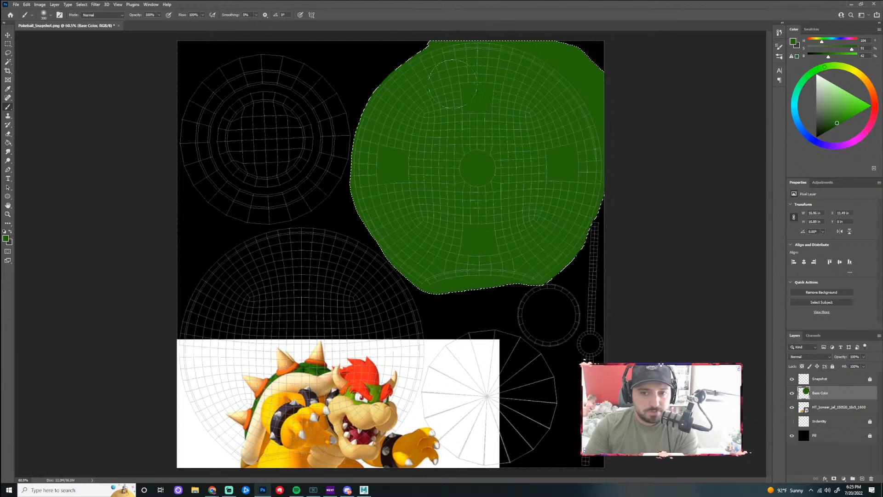
- Check the green coverage over the large UV piece and deselect the lassoed area
{"action": "scroll", "coordinate": [403, 169], "scroll_direction": "up", "scroll_amount": 2}
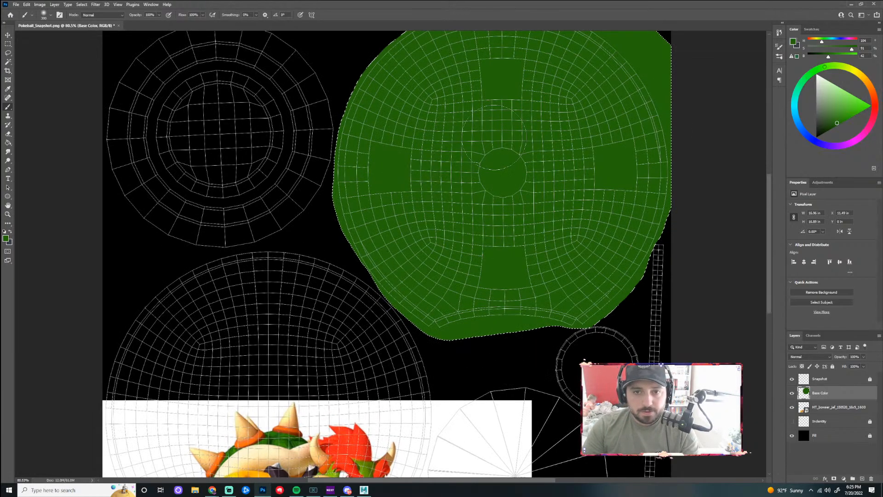
{"action": "scroll", "coordinate": [489, 136], "scroll_direction": "up", "scroll_amount": 1}
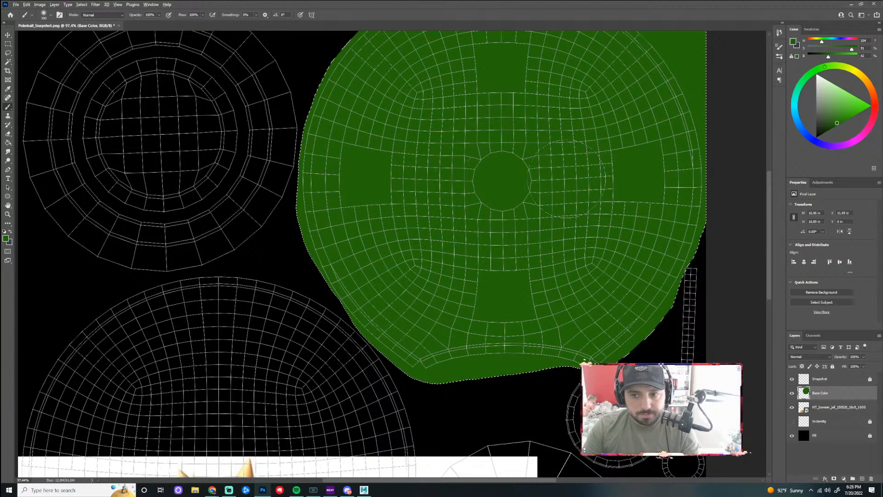
{"action": "scroll", "coordinate": [566, 179], "scroll_direction": "down", "scroll_amount": 2}
{"action": "scroll", "coordinate": [607, 79], "scroll_direction": "up", "scroll_amount": 1}
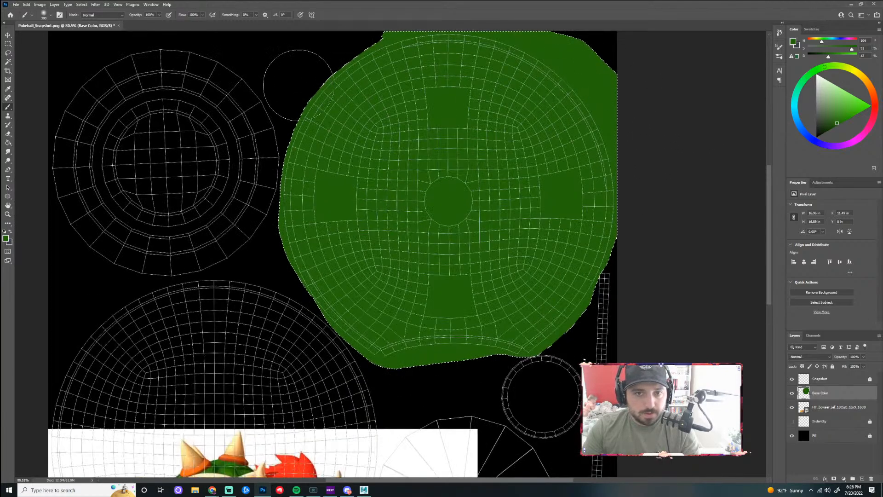
{"action": "scroll", "coordinate": [359, 69], "scroll_direction": "up", "scroll_amount": 1}
{"action": "scroll", "coordinate": [725, 75], "scroll_direction": "down", "scroll_amount": 1}
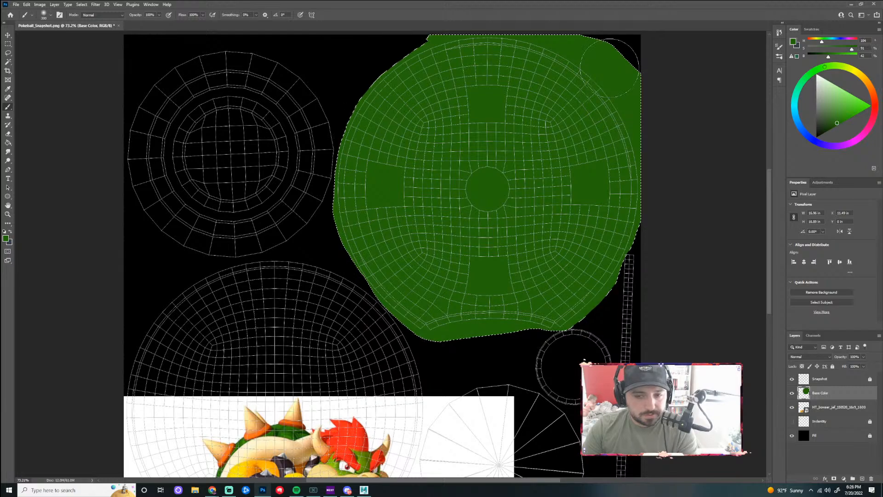
{"action": "key", "text": "ctrl+d"}
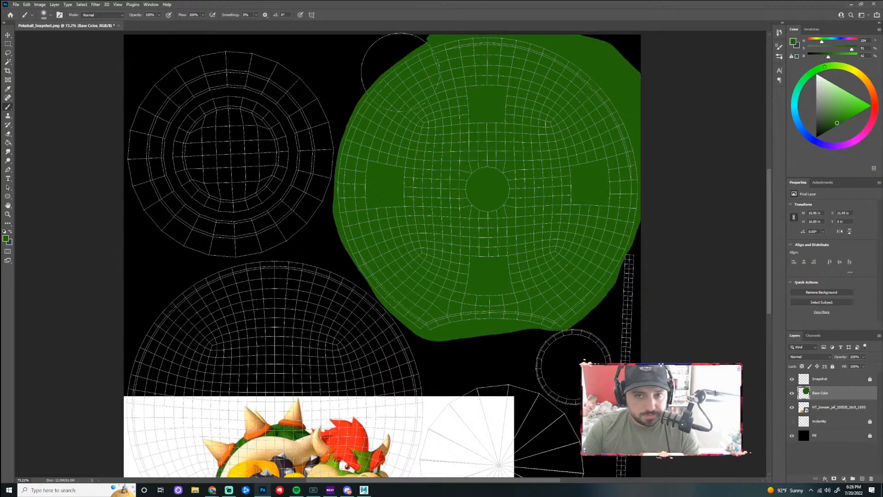
- Erase the excess green below the curved notch at the large UV piece's lower edge
{"action": "key", "text": "e"}
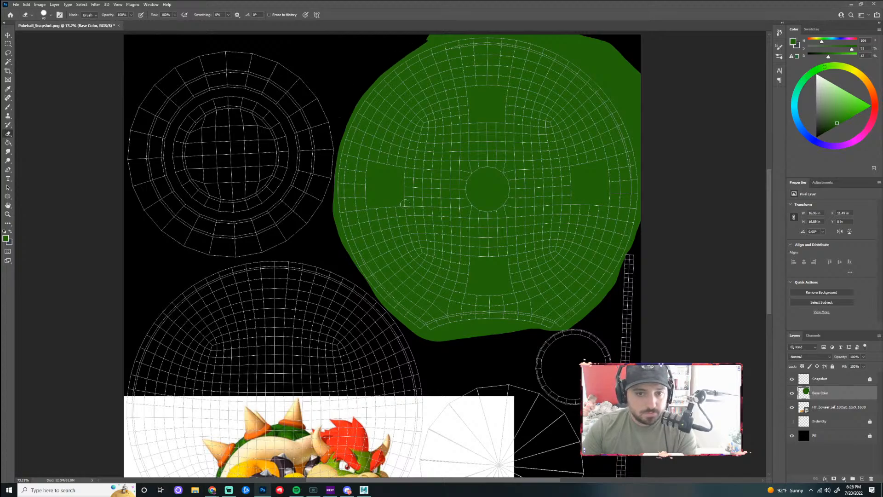
{"action": "scroll", "coordinate": [405, 205], "scroll_direction": "up", "scroll_amount": 5}
{"action": "mouse_move", "coordinate": [379, 294]}
{"action": "left_mouse_down"}
{"action": "mouse_move", "coordinate": [403, 267]}
{"action": "mouse_move", "coordinate": [455, 245]}
{"action": "mouse_move", "coordinate": [642, 247]}
{"action": "left_mouse_up"}
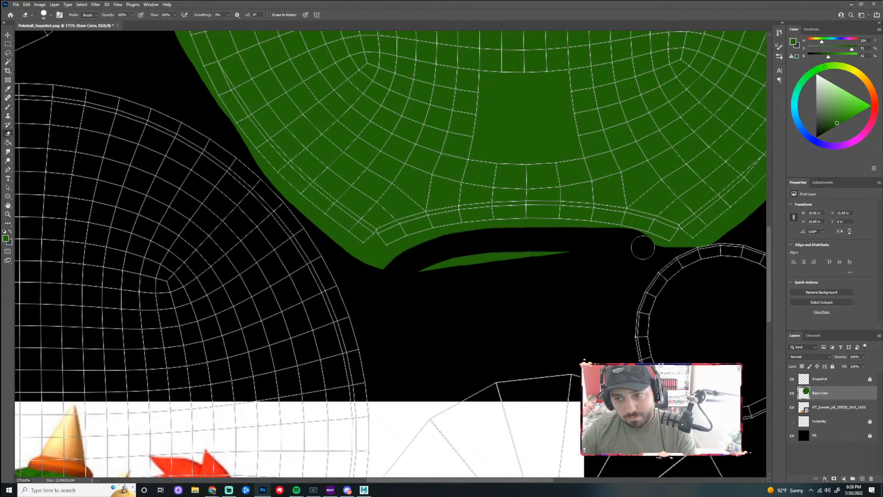
{"action": "key", "text": "ctrl+z"}
{"action": "mouse_move", "coordinate": [366, 285]}
{"action": "left_mouse_down"}
{"action": "mouse_move", "coordinate": [444, 250]}
{"action": "mouse_move", "coordinate": [562, 247]}
{"action": "left_mouse_up"}
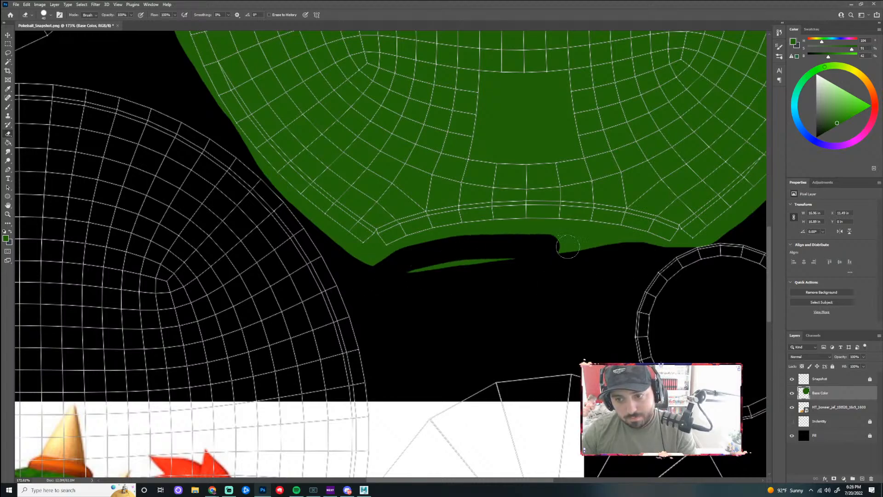
{"action": "mouse_move", "coordinate": [363, 287]}
{"action": "left_mouse_down"}
{"action": "mouse_move", "coordinate": [406, 256]}
{"action": "mouse_move", "coordinate": [453, 238]}
{"action": "mouse_move", "coordinate": [612, 242]}
{"action": "mouse_move", "coordinate": [688, 248]}
{"action": "left_mouse_up"}
{"action": "mouse_move", "coordinate": [418, 281]}
{"action": "left_mouse_down"}
{"action": "mouse_move", "coordinate": [499, 239]}
{"action": "mouse_move", "coordinate": [562, 233]}
{"action": "mouse_move", "coordinate": [669, 258]}
{"action": "left_mouse_up"}
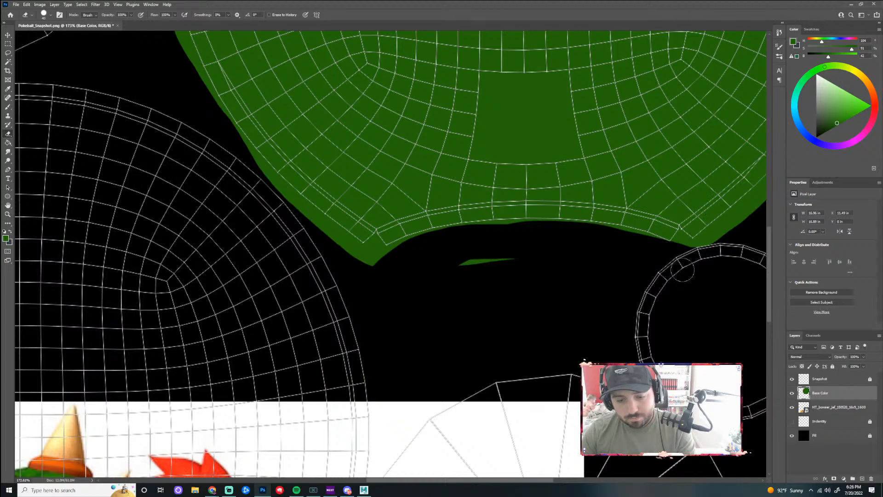
- Touch up the notch's right corner with green and erase the stray green sliver beneath the notch
{"action": "key", "text": "b"}
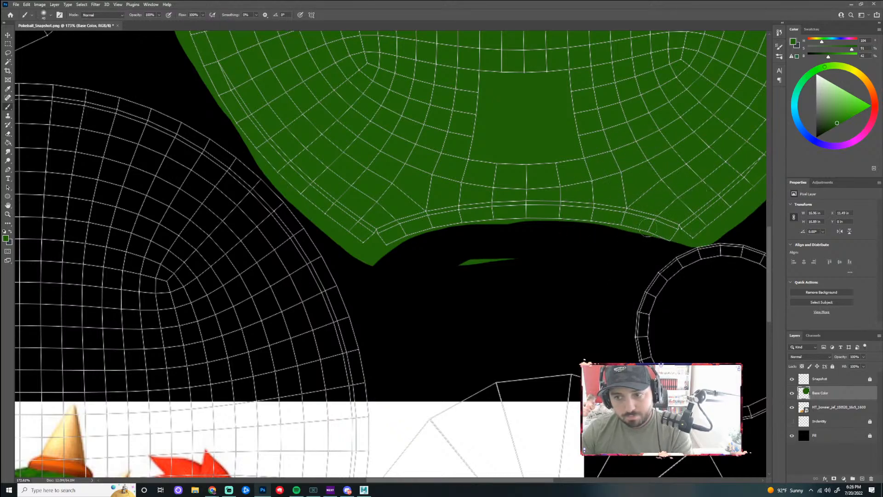
{"action": "mouse_move", "coordinate": [664, 231]}
{"action": "left_mouse_down"}
{"action": "mouse_move", "coordinate": [630, 224]}
{"action": "mouse_move", "coordinate": [706, 239]}
{"action": "mouse_move", "coordinate": [556, 224]}
{"action": "mouse_move", "coordinate": [536, 250]}
{"action": "mouse_move", "coordinate": [659, 256]}
{"action": "mouse_move", "coordinate": [558, 234]}
{"action": "mouse_move", "coordinate": [581, 232]}
{"action": "mouse_move", "coordinate": [686, 258]}
{"action": "mouse_move", "coordinate": [741, 242]}
{"action": "mouse_move", "coordinate": [661, 258]}
{"action": "mouse_move", "coordinate": [732, 246]}
{"action": "mouse_move", "coordinate": [713, 260]}
{"action": "left_mouse_up"}
{"action": "key", "text": "e"}
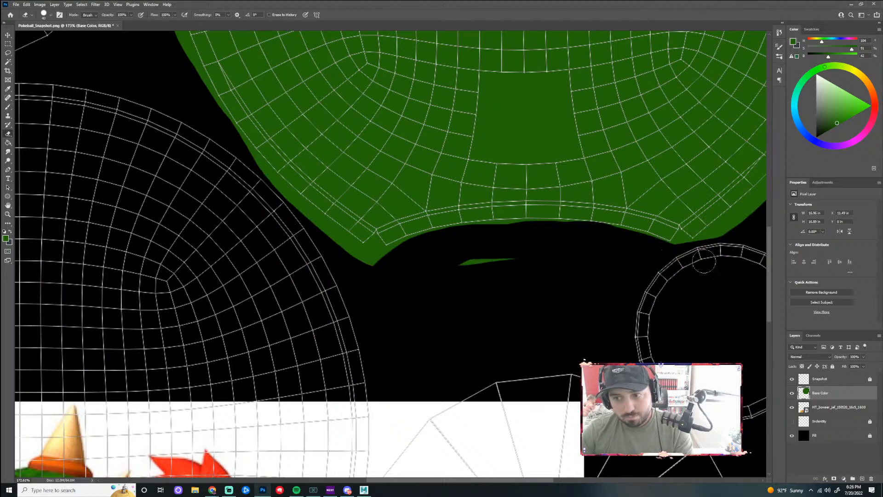
{"action": "left_click_drag", "start_coordinate": [510, 260], "coordinate": [426, 278]}
- Erase the excess green along the large UV piece's top and upper-left edges
{"action": "key", "text": "ctrl+0"}
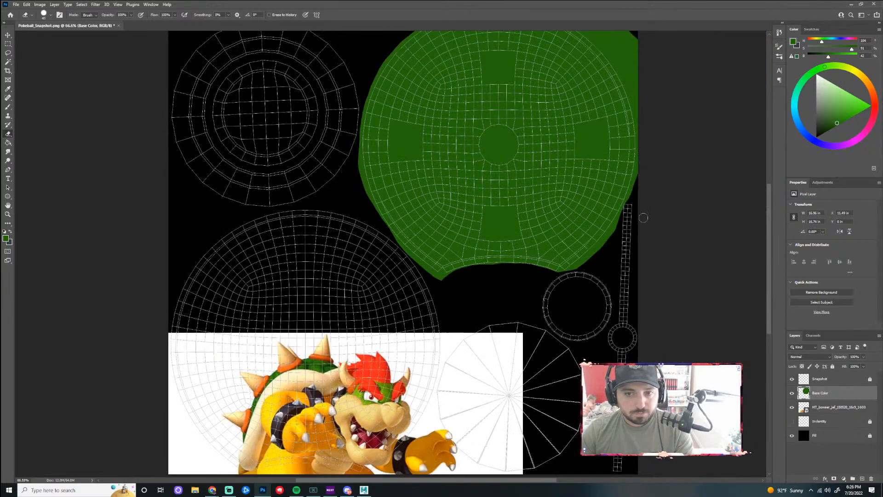
{"action": "scroll", "coordinate": [670, 227], "scroll_direction": "up", "scroll_amount": 1}
{"action": "left_click_drag", "start_coordinate": [768, 232], "coordinate": [768, 196]}
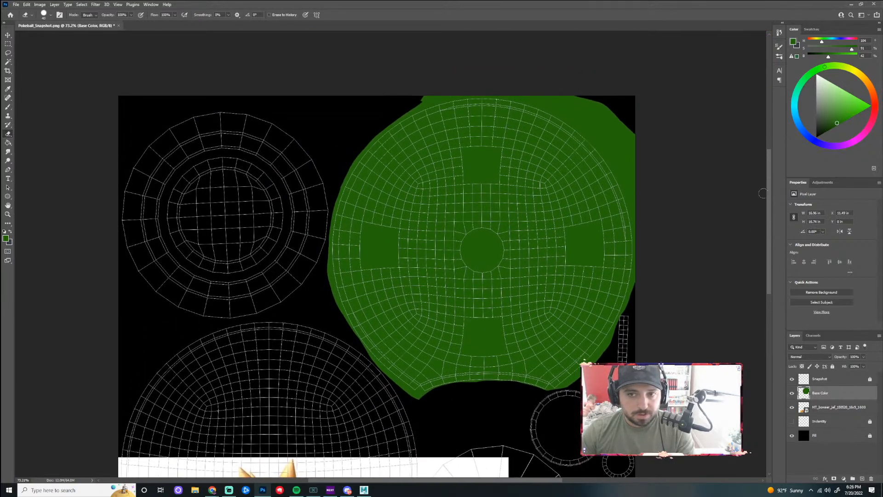
{"action": "left_click_drag", "start_coordinate": [382, 100], "coordinate": [479, 89]}
{"action": "mouse_move", "coordinate": [558, 93]}
{"action": "left_mouse_down"}
{"action": "mouse_move", "coordinate": [617, 109]}
{"action": "mouse_move", "coordinate": [720, 175]}
{"action": "left_mouse_up"}
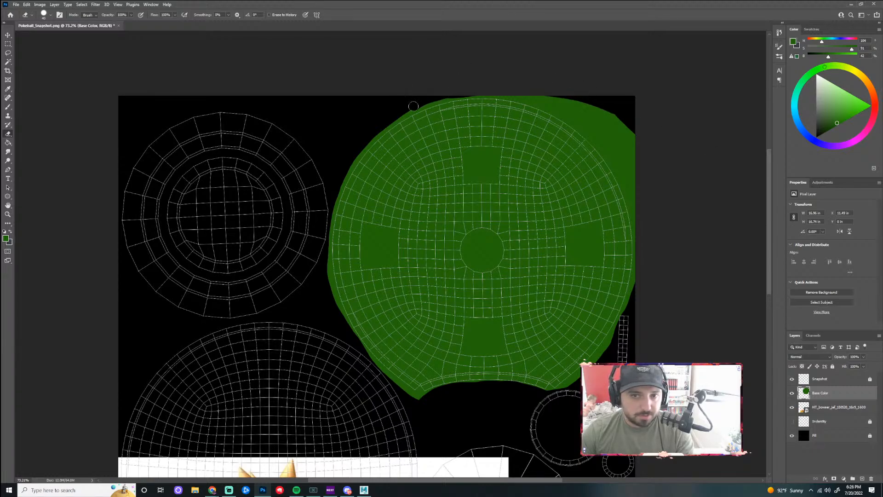
{"action": "scroll", "coordinate": [438, 97], "scroll_direction": "up", "scroll_amount": 4}
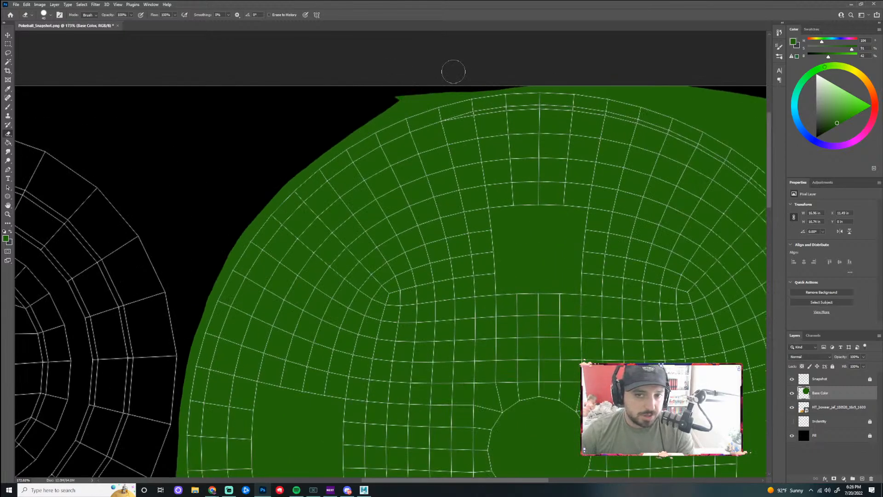
{"action": "mouse_move", "coordinate": [383, 104]}
{"action": "left_mouse_down"}
{"action": "mouse_move", "coordinate": [320, 141]}
{"action": "mouse_move", "coordinate": [232, 227]}
{"action": "left_mouse_up"}
{"action": "scroll", "coordinate": [237, 166], "scroll_direction": "down", "scroll_amount": 5}
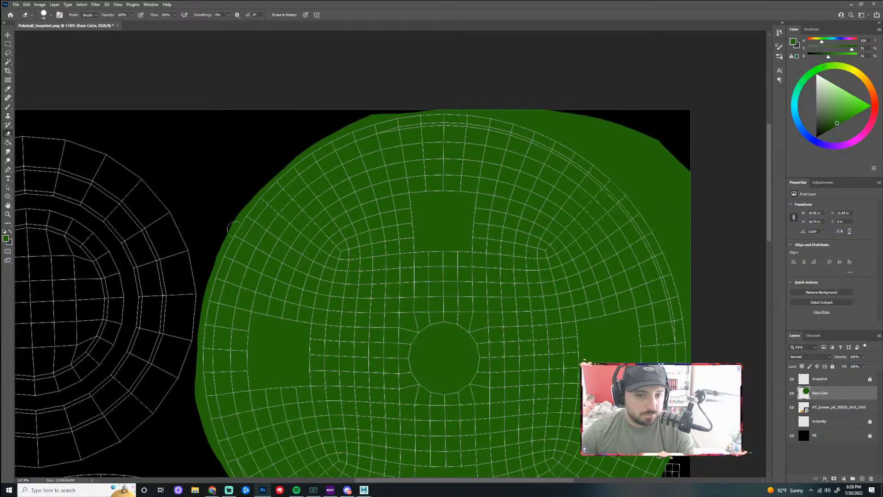
- Erase the green spilling past the large UV piece's lower-left edge toward the neighbouring half-dome piece
{"action": "scroll", "coordinate": [202, 347], "scroll_direction": "up", "scroll_amount": 3}
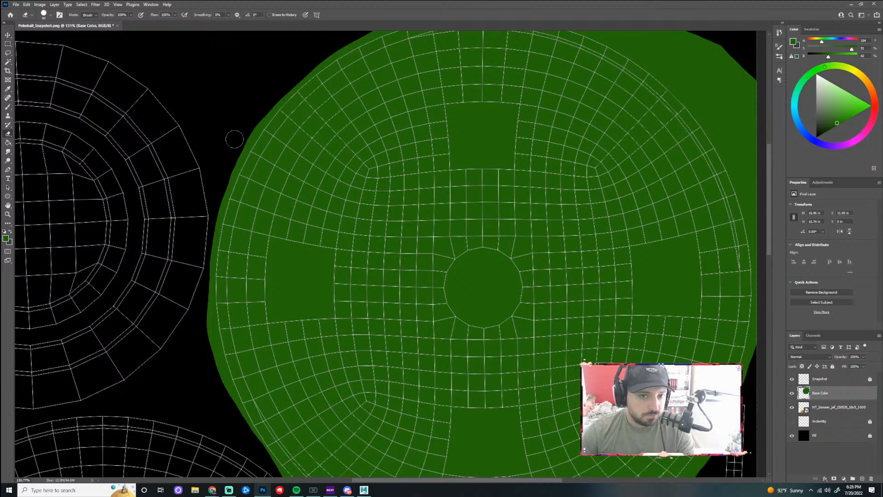
{"action": "scroll", "coordinate": [188, 281], "scroll_direction": "down", "scroll_amount": 3}
{"action": "scroll", "coordinate": [176, 175], "scroll_direction": "up", "scroll_amount": 3}
{"action": "scroll", "coordinate": [177, 207], "scroll_direction": "down", "scroll_amount": 4}
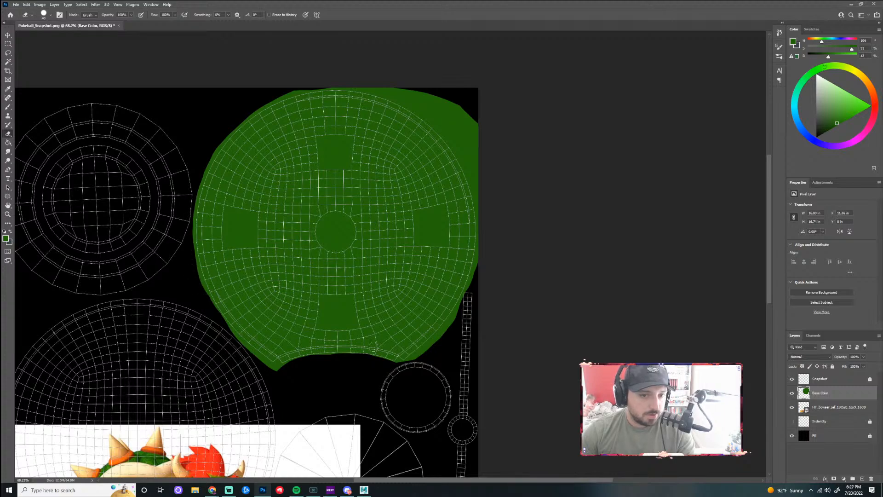
{"action": "scroll", "coordinate": [255, 313], "scroll_direction": "up", "scroll_amount": 3}
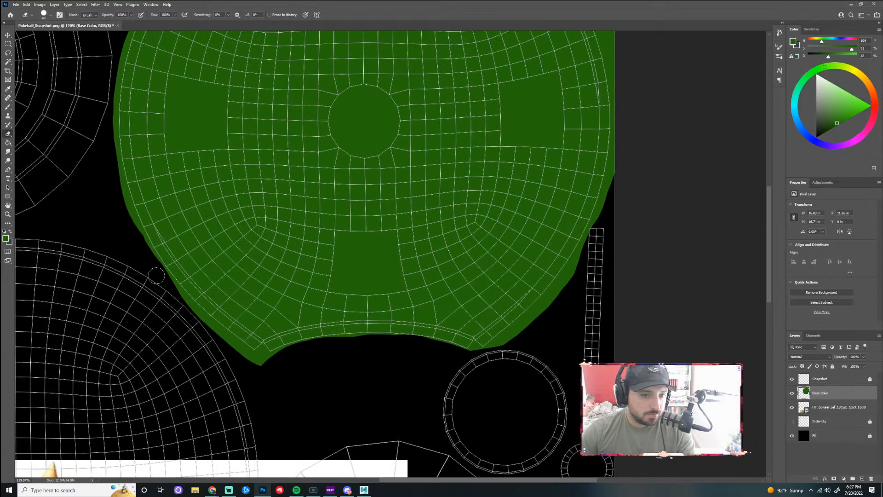
{"action": "mouse_move", "coordinate": [172, 295]}
{"action": "left_mouse_down"}
{"action": "mouse_move", "coordinate": [210, 334]}
{"action": "mouse_move", "coordinate": [265, 366]}
{"action": "left_mouse_up"}
{"action": "scroll", "coordinate": [331, 346], "scroll_direction": "down", "scroll_amount": 2}
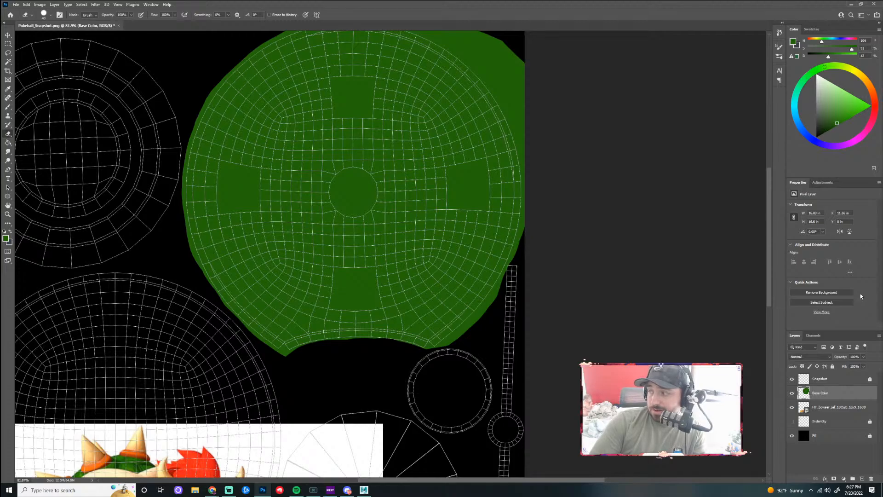
- Trim the excess green along the large UV piece's lower-right edge, between the small ring and the narrow strip
{"action": "scroll", "coordinate": [626, 253], "scroll_direction": "up", "scroll_amount": 3}
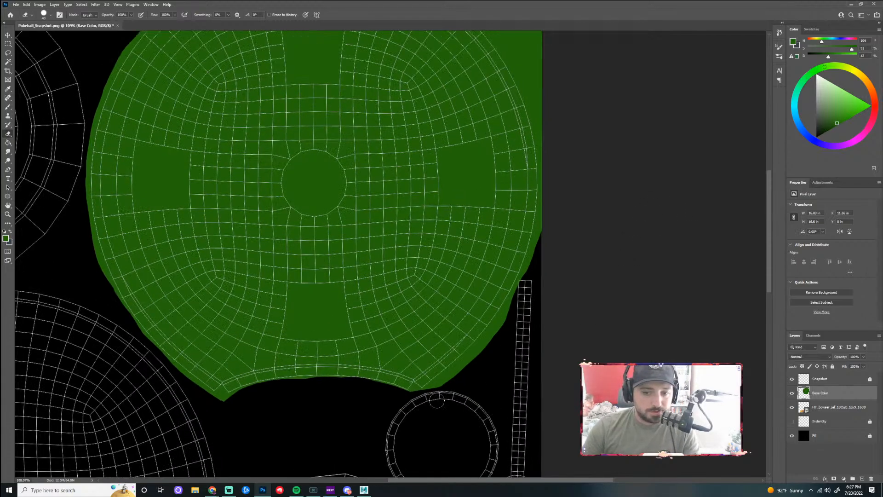
{"action": "left_click_drag", "start_coordinate": [436, 392], "coordinate": [517, 319]}
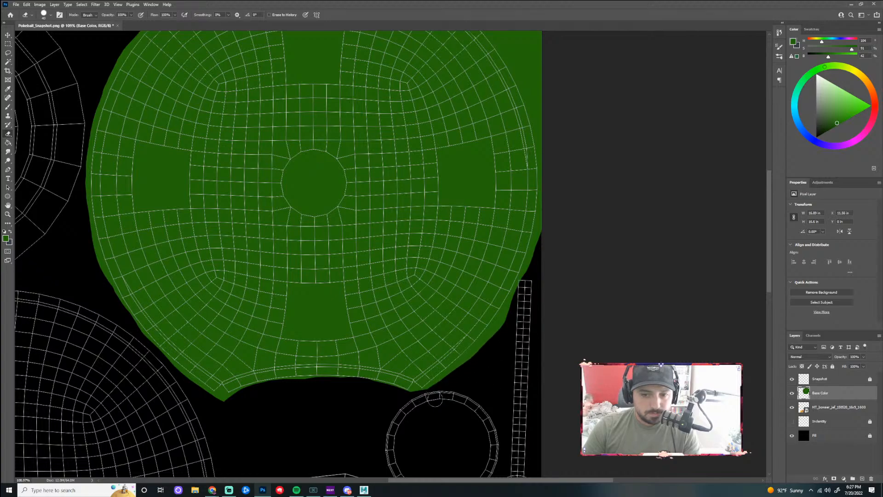
{"action": "left_click_drag", "start_coordinate": [473, 365], "coordinate": [514, 314]}
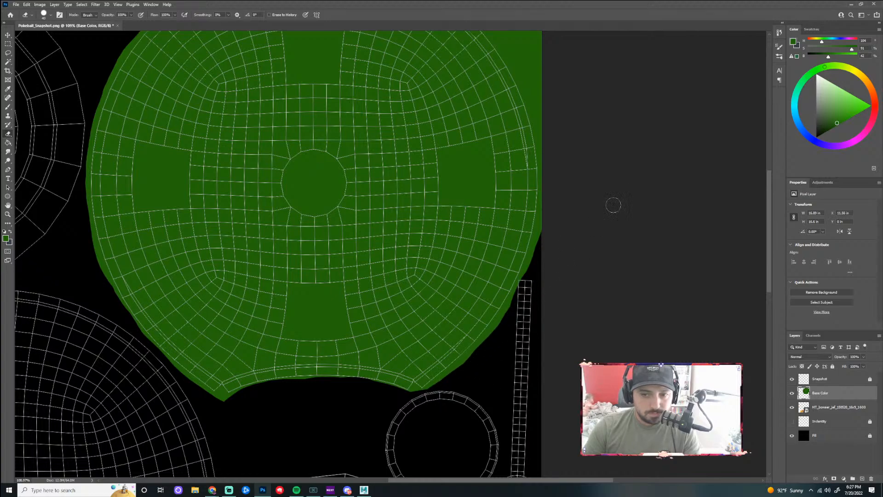
{"action": "scroll", "coordinate": [608, 210], "scroll_direction": "down", "scroll_amount": 2}
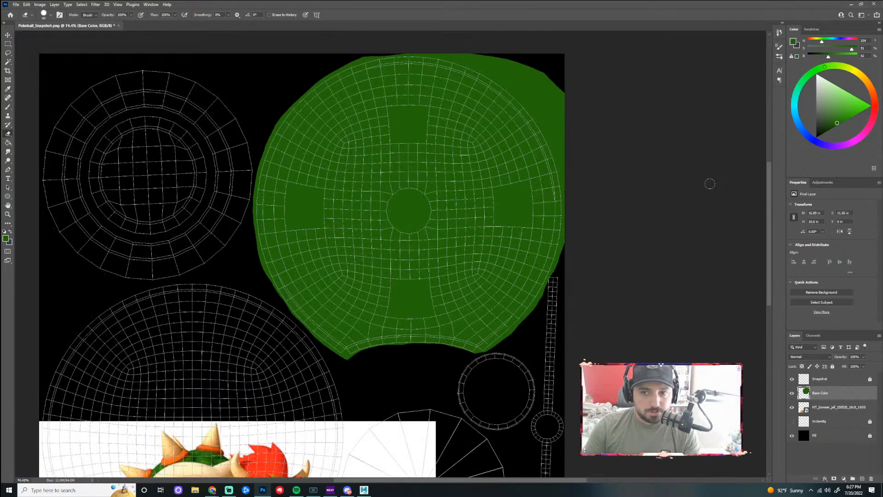
- Switch to Maya, bring up the UV Editor and select the ball's upper shell to show its UVs
{"action": "scroll", "coordinate": [537, 196], "scroll_direction": "up", "scroll_amount": 4}
{"action": "scroll", "coordinate": [579, 161], "scroll_direction": "down", "scroll_amount": 2}
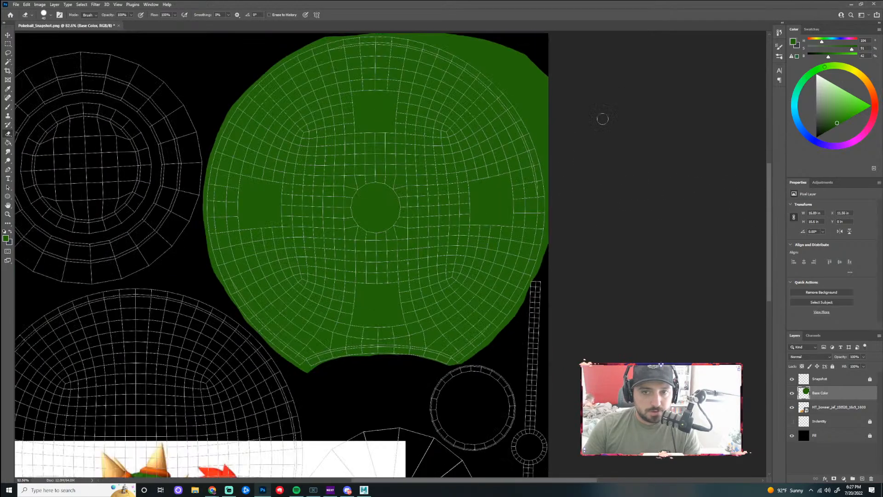
{"action": "scroll", "coordinate": [605, 101], "scroll_direction": "up", "scroll_amount": 1}
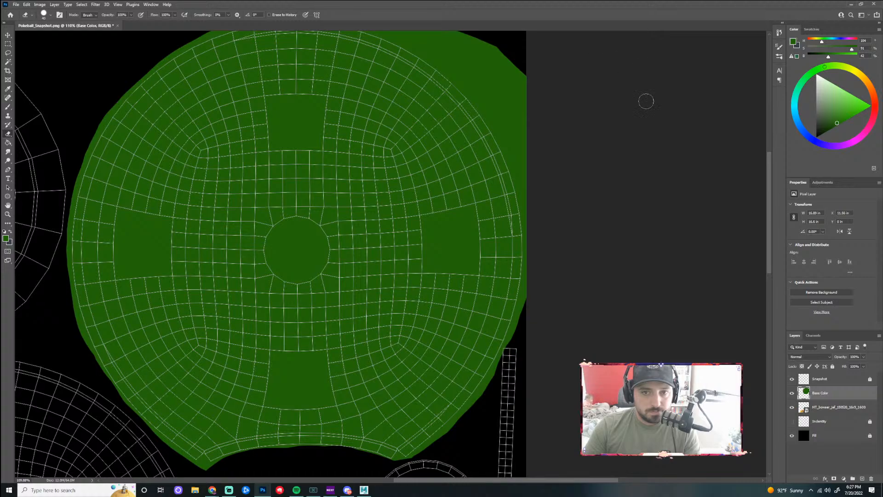
{"action": "left_click", "coordinate": [364, 490]}
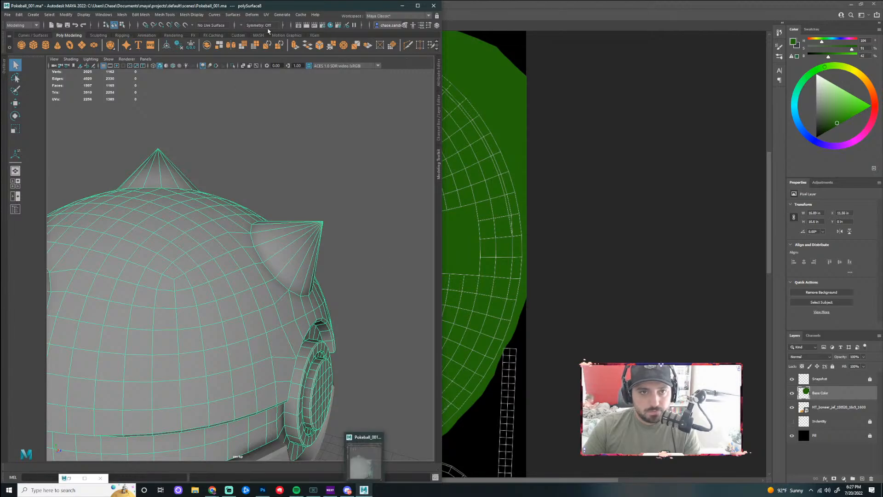
{"action": "left_click", "coordinate": [266, 14]}
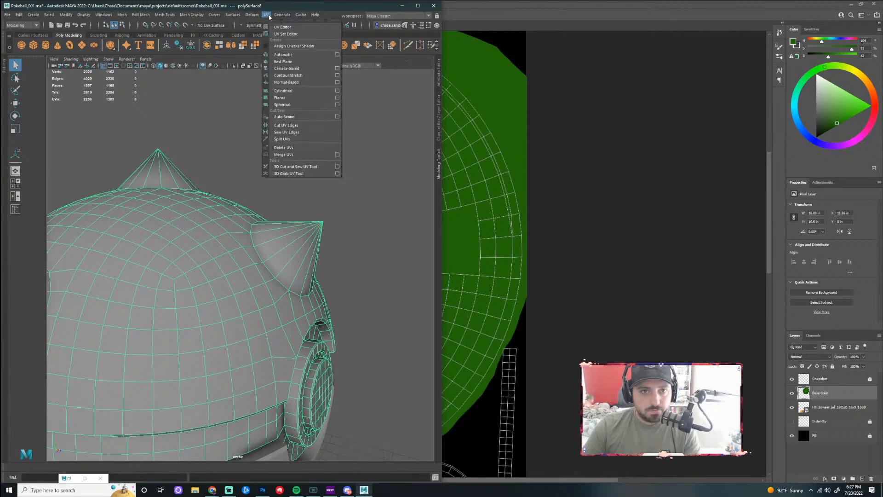
{"action": "left_click", "coordinate": [291, 28]}
{"action": "left_click", "coordinate": [233, 256]}
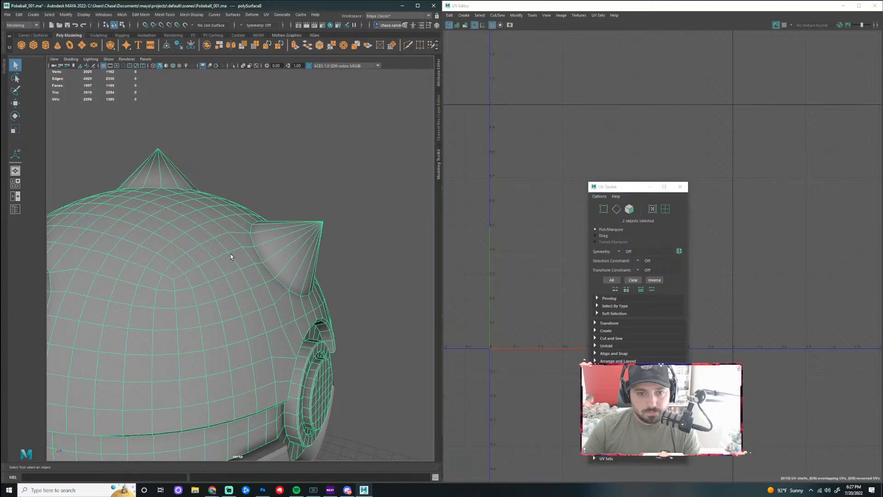
- Select the thin sliver face just inside the large UV shell's outer edge, beside the four-sided hole
{"action": "scroll", "coordinate": [731, 138], "scroll_direction": "up", "scroll_amount": 3}
{"action": "scroll", "coordinate": [708, 183], "scroll_direction": "up", "scroll_amount": 6}
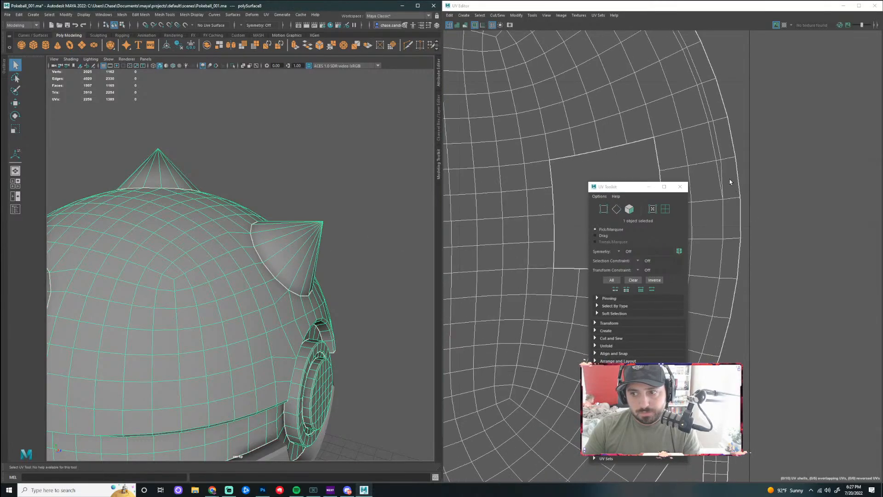
{"action": "right_click", "coordinate": [730, 180]}
{"action": "left_click", "coordinate": [729, 161]}
{"action": "right_click", "coordinate": [720, 179]}
{"action": "left_click", "coordinate": [719, 198]}
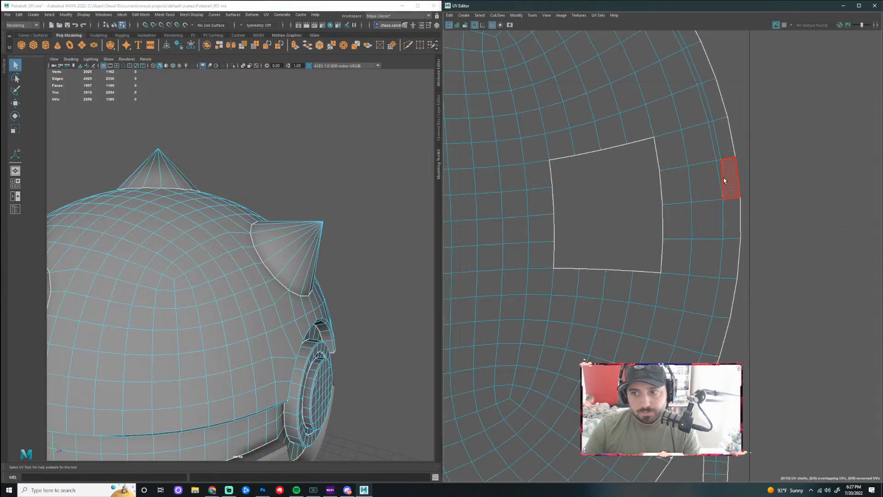
{"action": "left_click", "coordinate": [721, 175]}
- Examine where the selected sliver face sits on the model, along the rim between the upper shell and the middle band
{"action": "scroll", "coordinate": [290, 247], "scroll_direction": "down", "scroll_amount": 10}
{"action": "left_click_drag", "start_coordinate": [307, 273], "coordinate": [419, 265]}
{"action": "scroll", "coordinate": [342, 244], "scroll_direction": "up", "scroll_amount": 8}
{"action": "left_click_drag", "start_coordinate": [294, 239], "coordinate": [433, 238]}
{"action": "left_click_drag", "start_coordinate": [484, 234], "coordinate": [560, 250]}
{"action": "scroll", "coordinate": [451, 269], "scroll_direction": "up", "scroll_amount": 1}
{"action": "left_click_drag", "start_coordinate": [338, 253], "coordinate": [305, 235]}
{"action": "scroll", "coordinate": [304, 235], "scroll_direction": "up", "scroll_amount": 5}
{"action": "scroll", "coordinate": [307, 216], "scroll_direction": "down", "scroll_amount": 3}
{"action": "scroll", "coordinate": [307, 214], "scroll_direction": "down", "scroll_amount": 4}
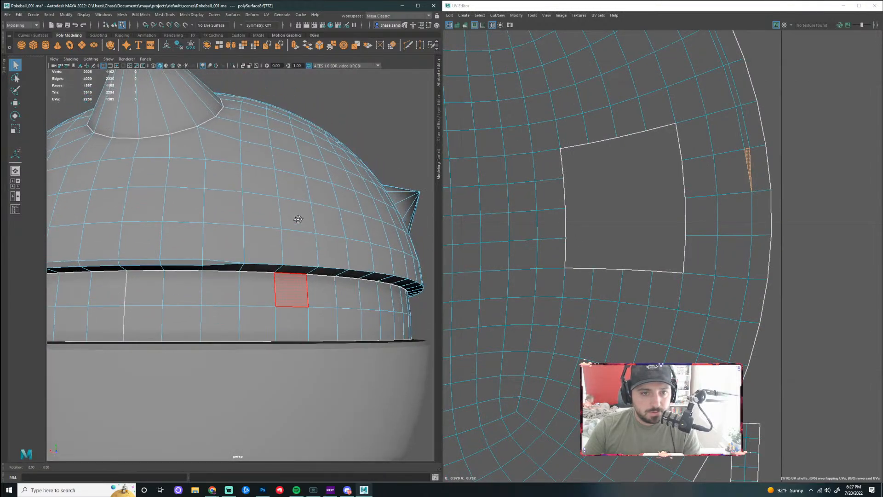
{"action": "scroll", "coordinate": [223, 284], "scroll_direction": "down", "scroll_amount": 5}
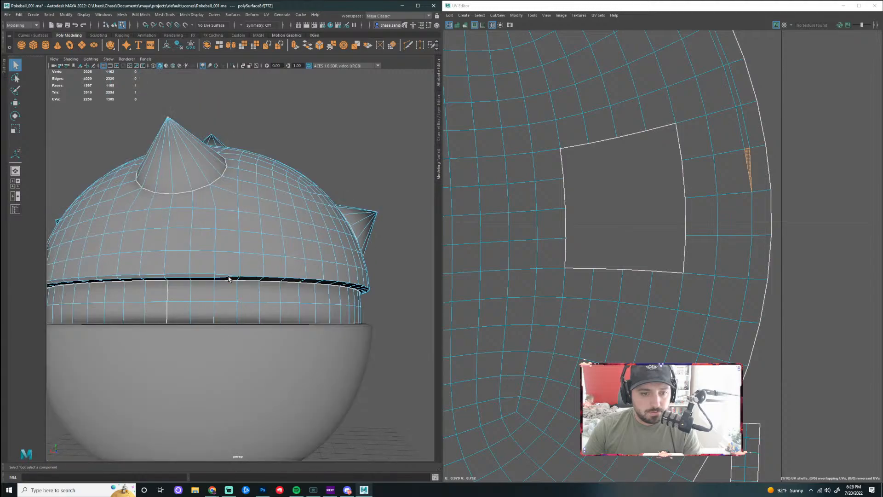
{"action": "left_click_drag", "start_coordinate": [245, 282], "coordinate": [253, 307]}
{"action": "scroll", "coordinate": [254, 307], "scroll_direction": "up", "scroll_amount": 6}
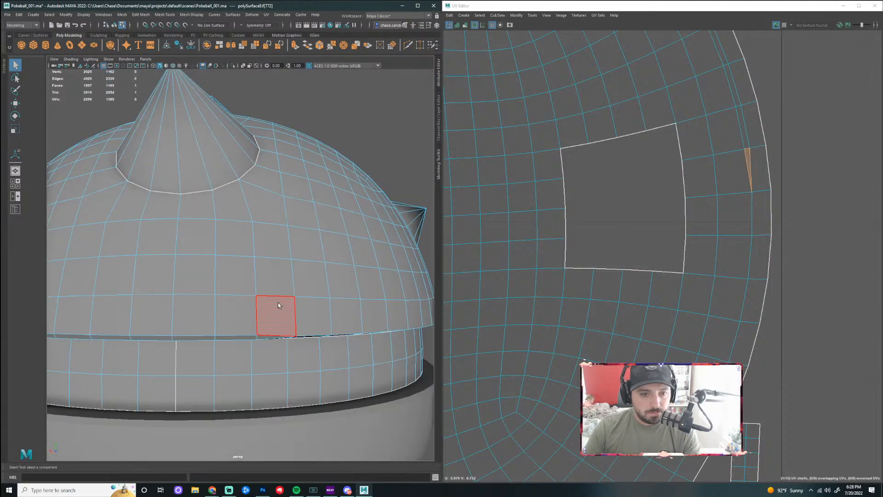
- Try deleting the partial edge loop along the upper shell's lower rim, and undo the deletion
{"action": "right_click", "coordinate": [195, 234]}
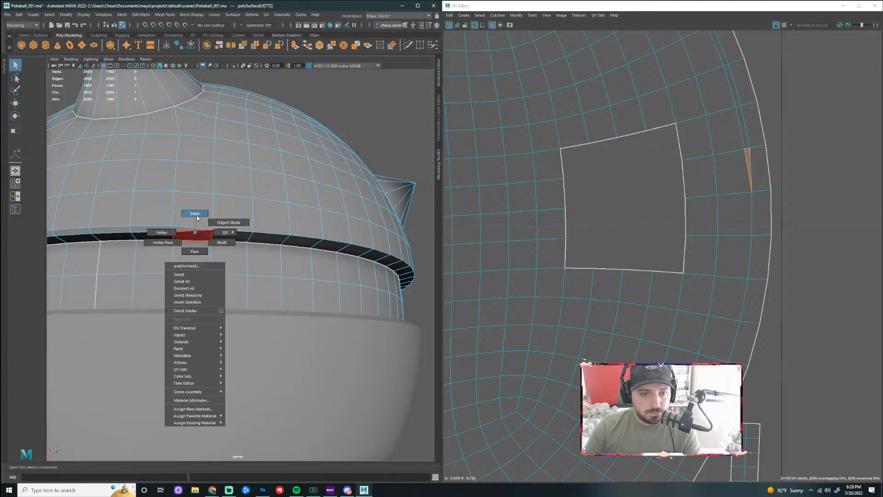
{"action": "double_click", "coordinate": [191, 232]}
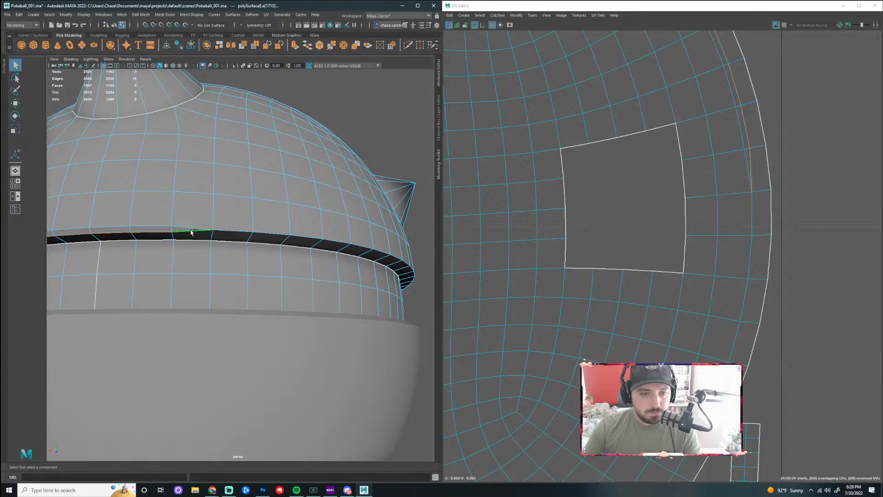
{"action": "right_click", "coordinate": [191, 232], "text": "shift"}
{"action": "left_click", "coordinate": [206, 242]}
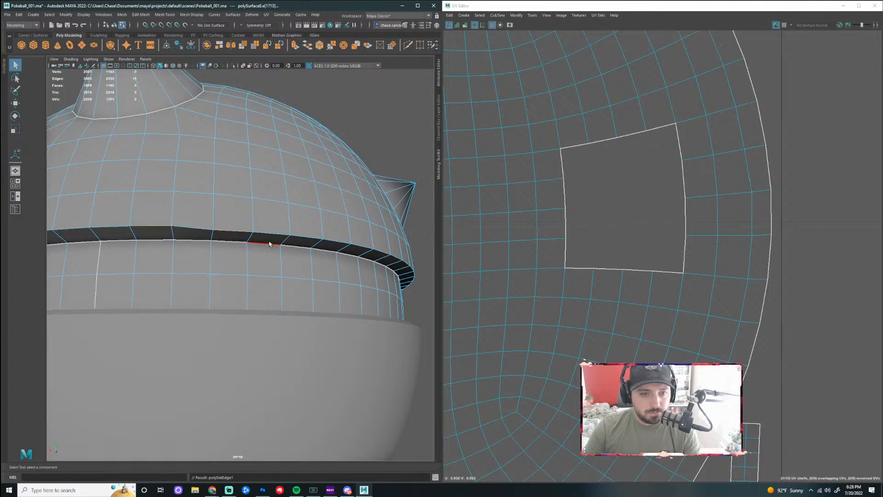
{"action": "key", "text": "ctrl+z"}
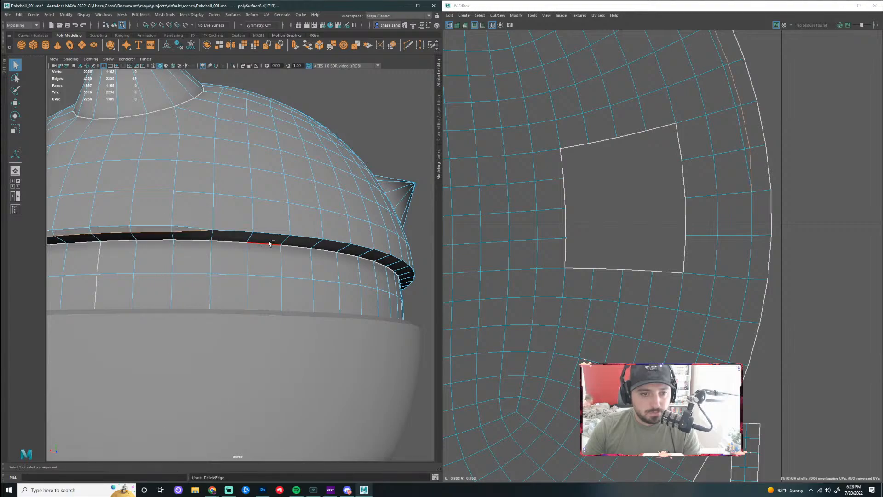
- Try deleting the rim's partial edge loop again and flattening the remaining rim loop vertically with Scale
{"action": "right_click", "coordinate": [190, 229], "text": "shift"}
{"action": "left_click", "coordinate": [179, 243]}
{"action": "key", "text": "r"}
{"action": "left_click_drag", "start_coordinate": [191, 233], "coordinate": [173, 414]}
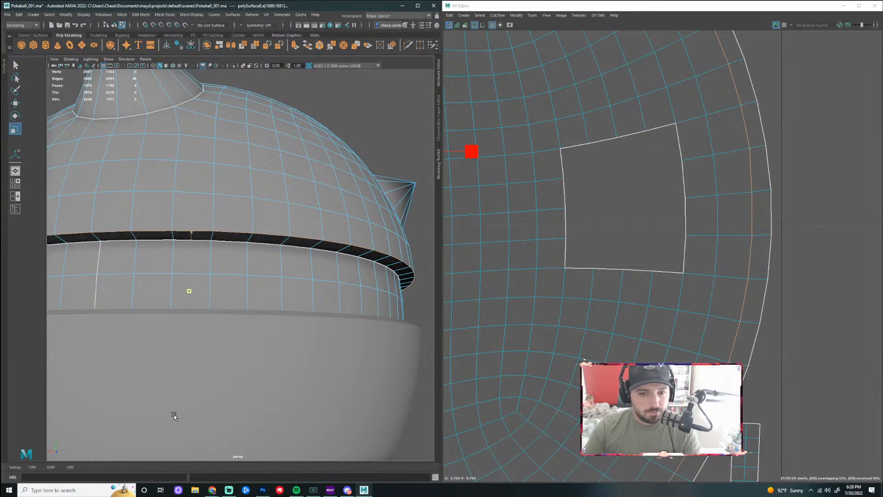
- Examine the flattened rim around the ball, from the back to the arch over the front button
{"action": "scroll", "coordinate": [260, 275], "scroll_direction": "down", "scroll_amount": 6}
{"action": "left_click_drag", "start_coordinate": [241, 276], "coordinate": [384, 283], "text": "alt"}
{"action": "scroll", "coordinate": [294, 287], "scroll_direction": "up", "scroll_amount": 7}
{"action": "left_click_drag", "start_coordinate": [283, 287], "coordinate": [305, 271], "text": "alt"}
{"action": "scroll", "coordinate": [242, 281], "scroll_direction": "down", "scroll_amount": 4}
{"action": "left_click_drag", "start_coordinate": [179, 294], "coordinate": [337, 307], "text": "alt"}
{"action": "scroll", "coordinate": [305, 311], "scroll_direction": "up", "scroll_amount": 8}
{"action": "scroll", "coordinate": [336, 308], "scroll_direction": "down", "scroll_amount": 8}
{"action": "left_click_drag", "start_coordinate": [276, 301], "coordinate": [387, 301], "text": "alt"}
{"action": "scroll", "coordinate": [336, 296], "scroll_direction": "up", "scroll_amount": 4}
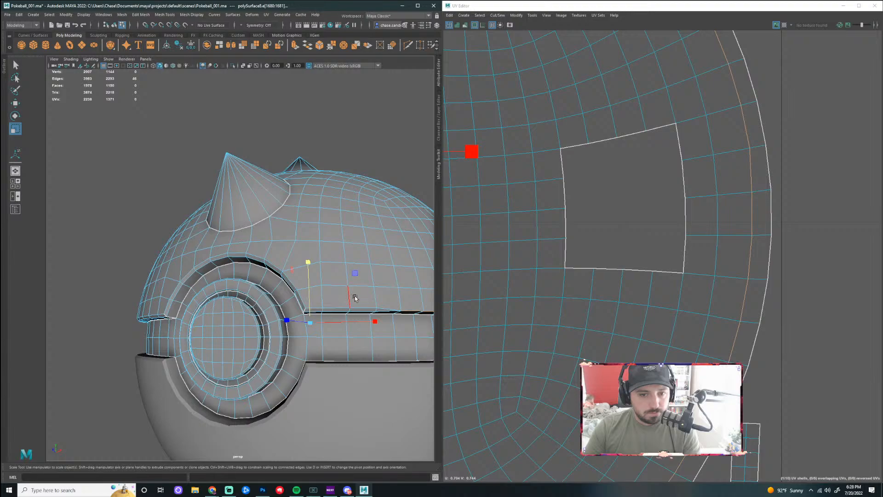
{"action": "scroll", "coordinate": [331, 273], "scroll_direction": "up", "scroll_amount": 3}
- Try deleting the short run of rim edges beside the front button and the adjoining edge on its arch
{"action": "left_click", "coordinate": [388, 275]}
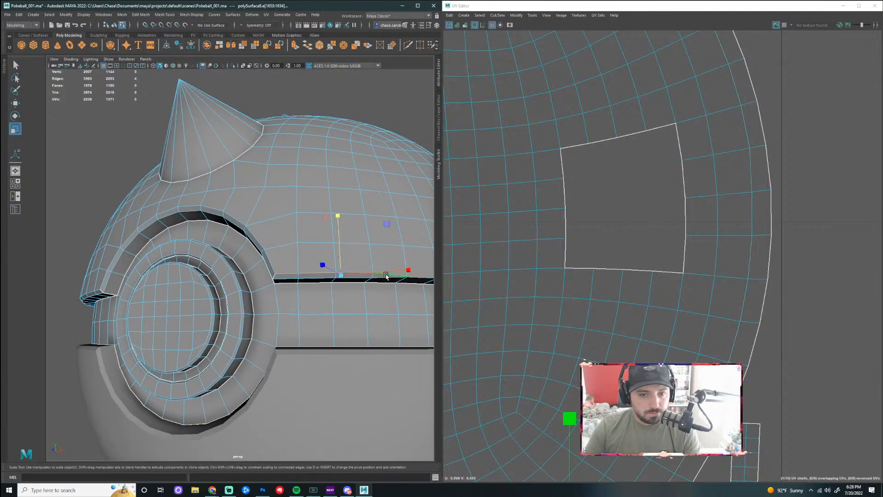
{"action": "right_click", "coordinate": [291, 275], "text": "shift"}
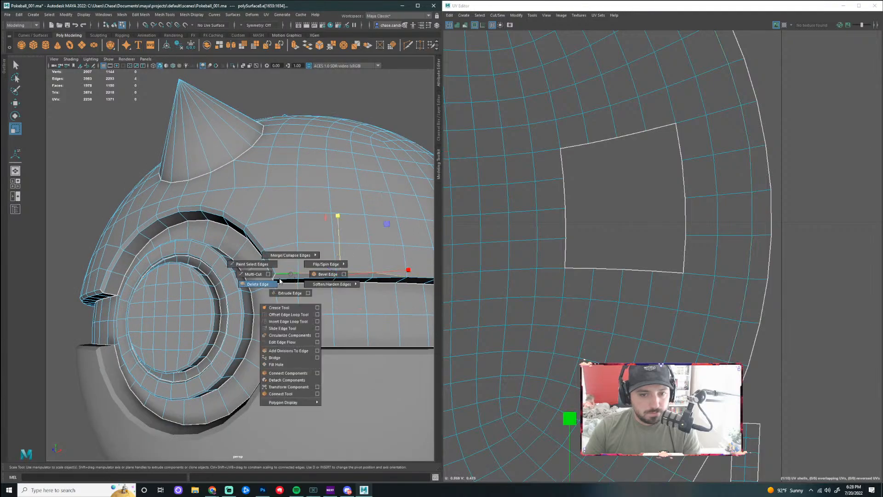
{"action": "left_click", "coordinate": [270, 263]}
{"action": "right_click", "coordinate": [265, 252], "text": "shift"}
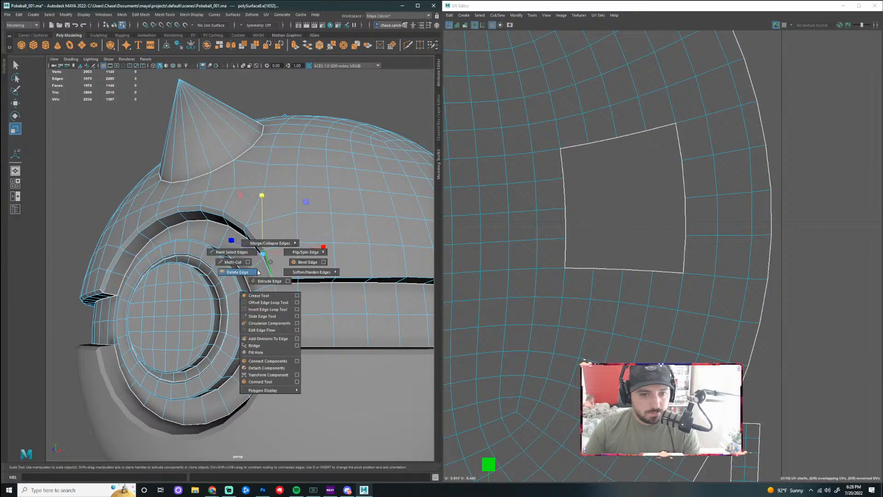
- Undo the edge deletions, the rim scaling and the preceding component selections
{"action": "key", "text": "z"}
{"action": "key", "text": "z"}
{"action": "key", "text": "z"}
{"action": "key", "text": "z"}
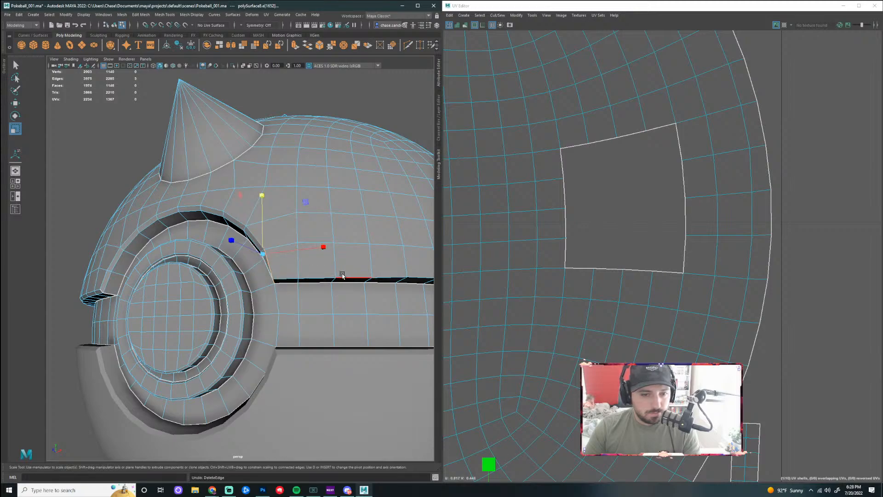
{"action": "key", "text": "z"}
{"action": "key", "text": "z"}
{"action": "key", "text": "z"}
{"action": "key", "text": "z"}
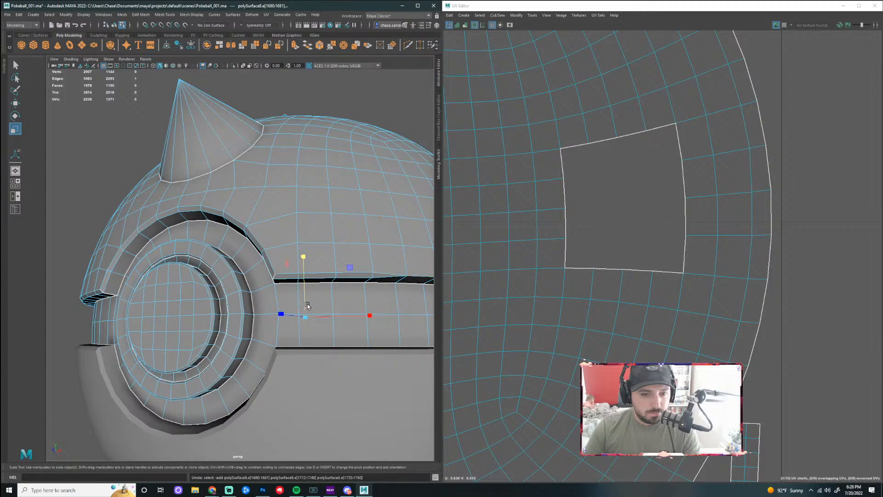
{"action": "key", "text": "z"}
{"action": "key", "text": "z"}
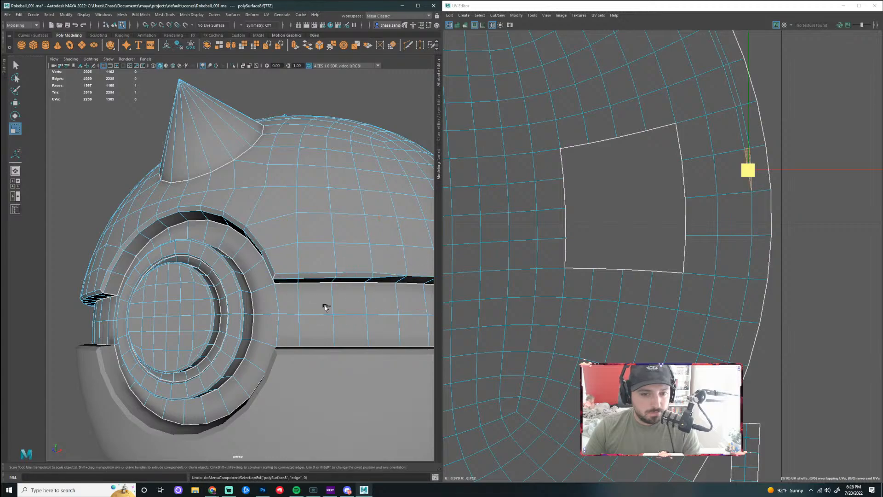
{"action": "scroll", "coordinate": [355, 308], "scroll_direction": "down", "scroll_amount": 5}
{"action": "left_click_drag", "start_coordinate": [354, 308], "coordinate": [276, 285]}
{"action": "scroll", "coordinate": [367, 292], "scroll_direction": "up", "scroll_amount": 5}
{"action": "key", "text": "z"}
{"action": "key", "text": "z"}
{"action": "key", "text": "z"}
{"action": "key", "text": "z"}
{"action": "key", "text": "z"}
{"action": "key", "text": "z"}
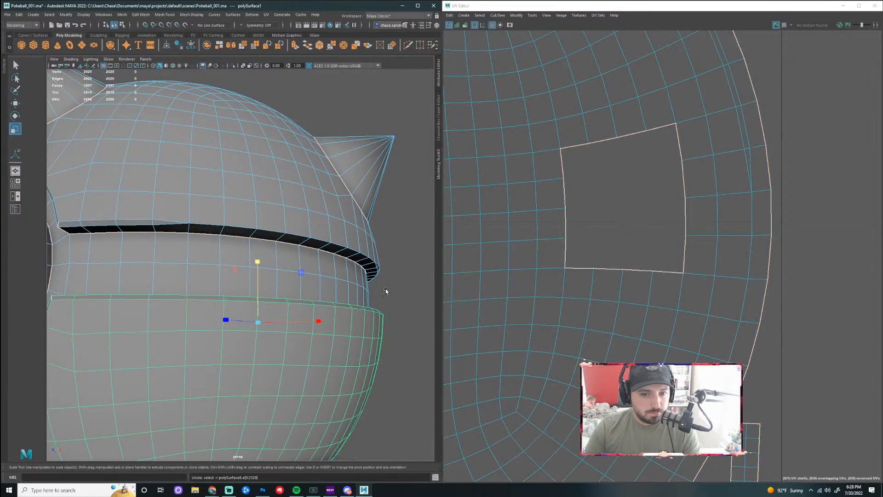
- Examine the upper shell's rim edges around the side gap and the arch over the front button
{"action": "scroll", "coordinate": [385, 290], "scroll_direction": "down", "scroll_amount": 5}
{"action": "left_click_drag", "start_coordinate": [394, 292], "coordinate": [341, 294]}
{"action": "scroll", "coordinate": [258, 251], "scroll_direction": "up", "scroll_amount": 6}
{"action": "left_click_drag", "start_coordinate": [277, 258], "coordinate": [293, 262]}
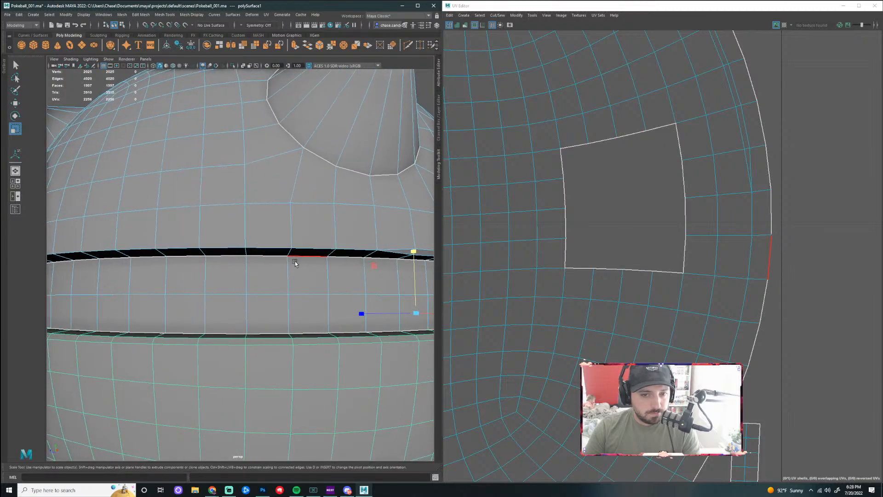
{"action": "scroll", "coordinate": [294, 262], "scroll_direction": "down", "scroll_amount": 3}
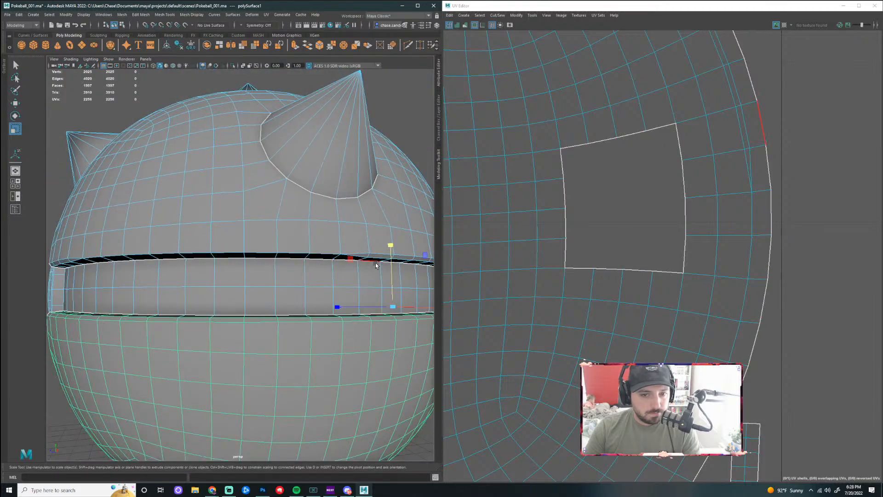
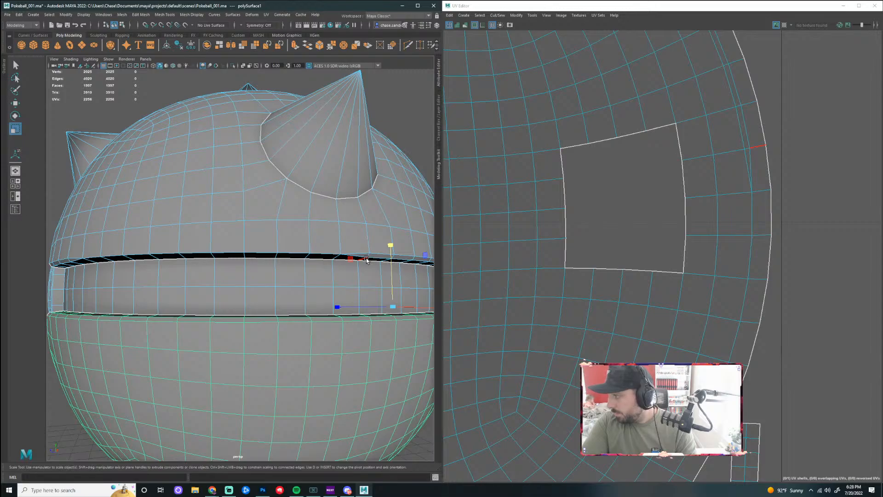
{"action": "scroll", "coordinate": [367, 261], "scroll_direction": "down", "scroll_amount": 3}
{"action": "left_click_drag", "start_coordinate": [331, 276], "coordinate": [212, 266]}
{"action": "scroll", "coordinate": [303, 281], "scroll_direction": "down", "scroll_amount": 5}
{"action": "scroll", "coordinate": [360, 281], "scroll_direction": "up", "scroll_amount": 3}
{"action": "scroll", "coordinate": [212, 266], "scroll_direction": "up", "scroll_amount": 2}
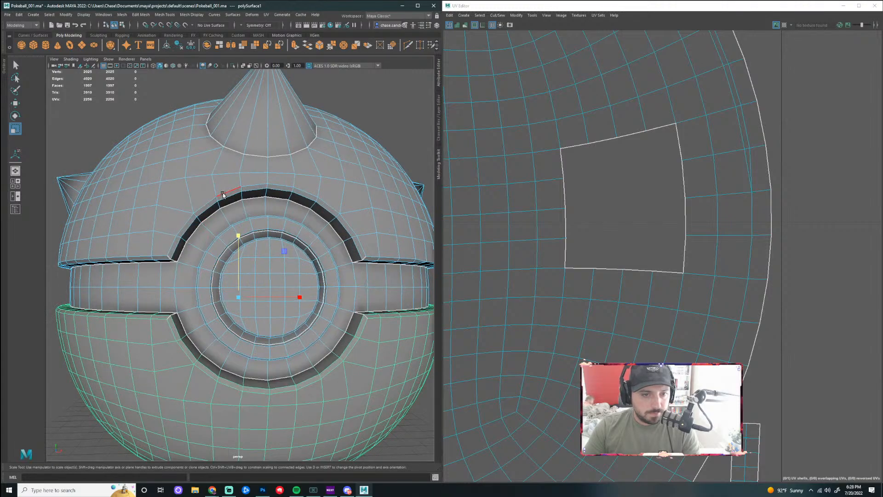
{"action": "scroll", "coordinate": [222, 194], "scroll_direction": "up", "scroll_amount": 3}
{"action": "scroll", "coordinate": [126, 189], "scroll_direction": "down", "scroll_amount": 3}
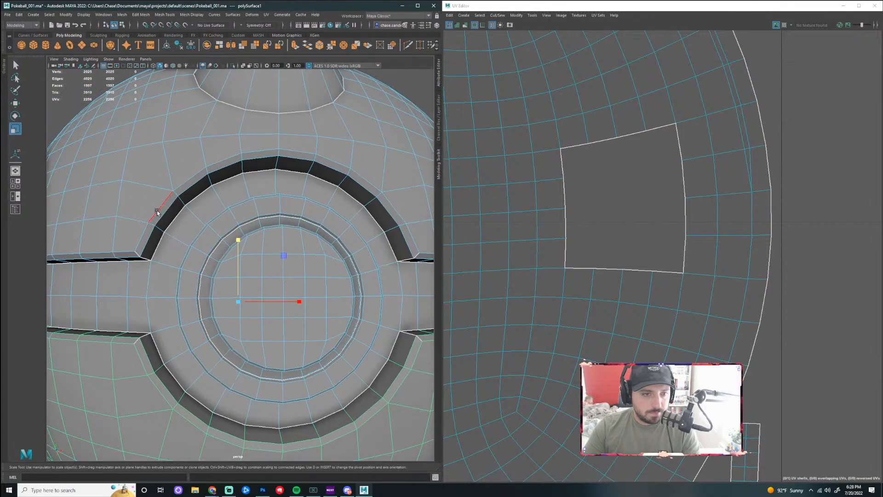
- Select the 18-edge run along the upper shell's lower rim and bevel it
{"action": "left_click_drag", "start_coordinate": [138, 226], "coordinate": [243, 231], "text": "alt"}
{"action": "left_click", "coordinate": [169, 230]}
{"action": "scroll", "coordinate": [169, 230], "scroll_direction": "down", "scroll_amount": 5}
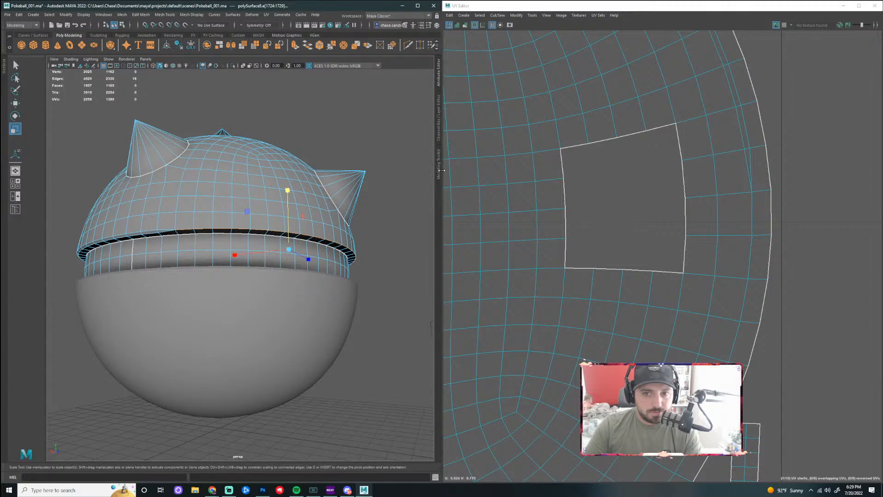
{"action": "left_click", "coordinate": [438, 132]}
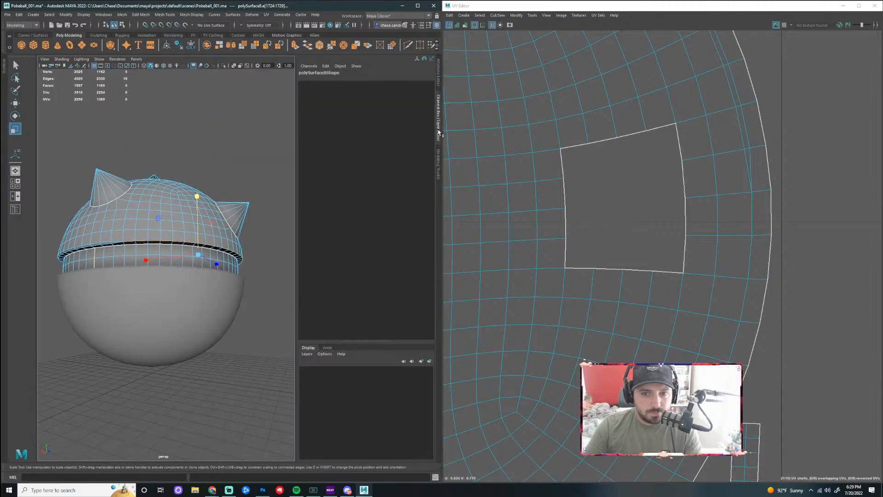
{"action": "left_click", "coordinate": [438, 159]}
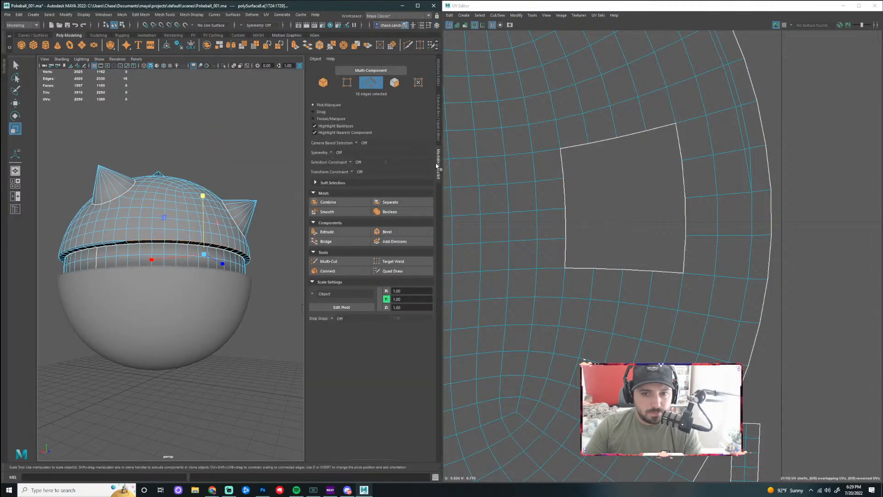
{"action": "left_click", "coordinate": [405, 233]}
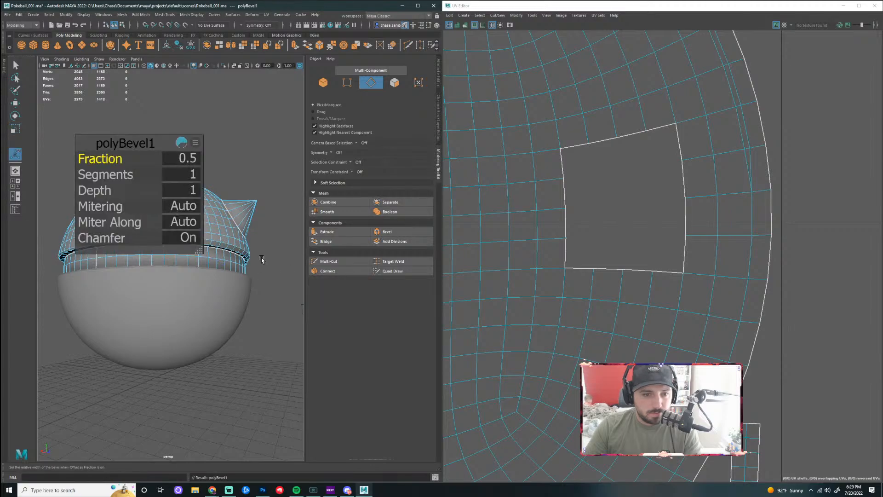
- Enlarge the modelling window and set the rim bevel's Fraction to 0.2
{"action": "scroll", "coordinate": [262, 259], "scroll_direction": "up", "scroll_amount": 5}
{"action": "scroll", "coordinate": [131, 160], "scroll_direction": "down", "scroll_amount": 3}
{"action": "left_click_drag", "start_coordinate": [164, 142], "coordinate": [261, 203]}
{"action": "left_click", "coordinate": [418, 6]}
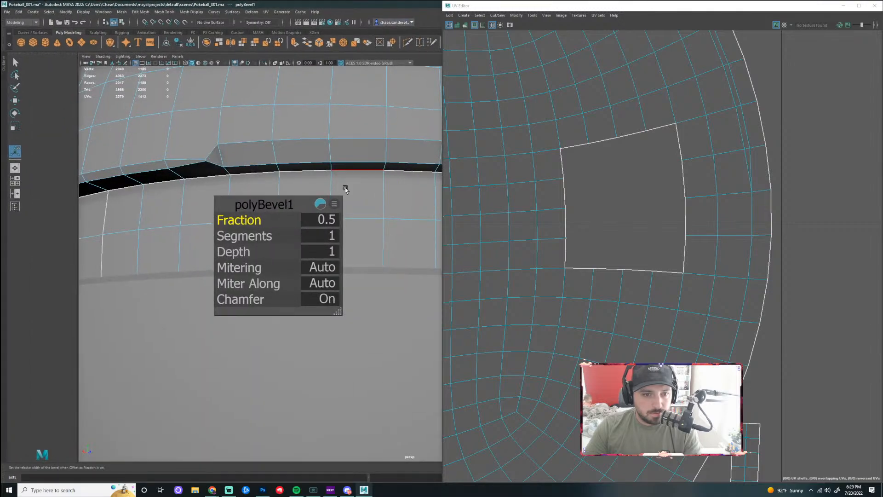
{"action": "left_click_drag", "start_coordinate": [240, 221], "coordinate": [239, 221]}
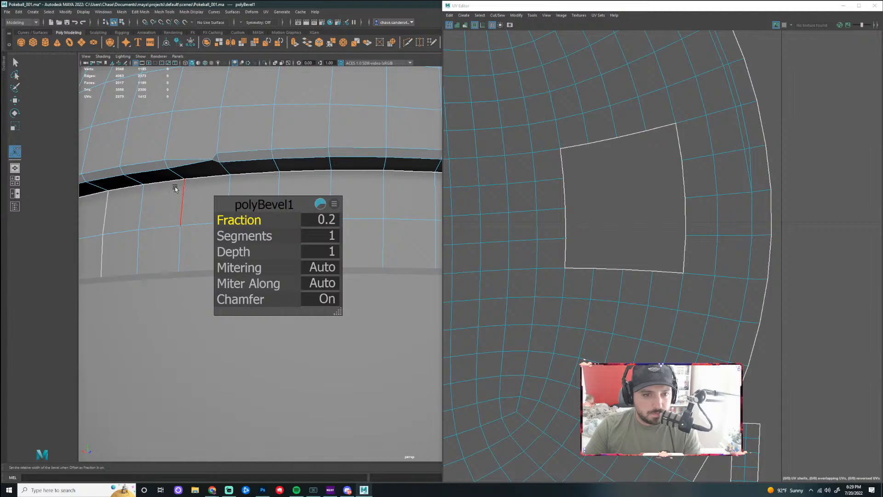
{"action": "left_click_drag", "start_coordinate": [178, 190], "coordinate": [348, 195], "text": "alt"}
{"action": "left_click", "coordinate": [342, 184]}
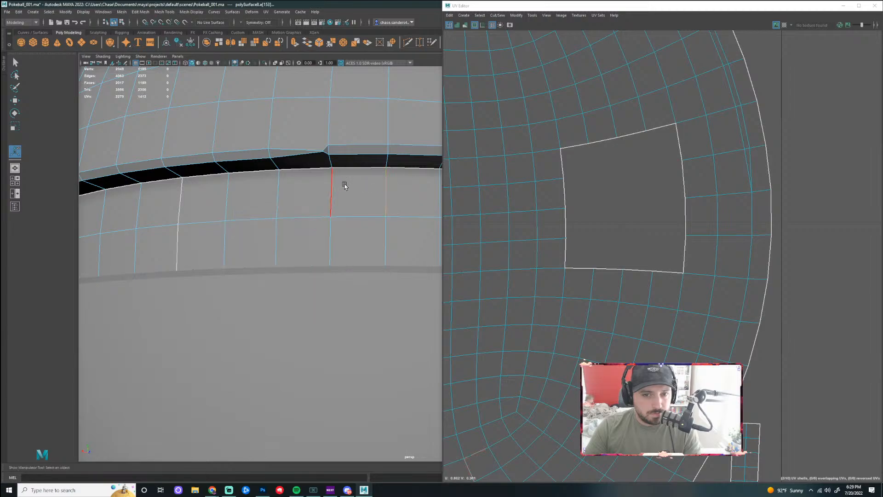
- Select the unbevelled run of edges along the upper shell's lower rim on the other side and bevel it
{"action": "scroll", "coordinate": [367, 193], "scroll_direction": "down", "scroll_amount": 5}
{"action": "left_click_drag", "start_coordinate": [400, 205], "coordinate": [161, 210], "text": "alt"}
{"action": "scroll", "coordinate": [323, 269], "scroll_direction": "up", "scroll_amount": 3}
{"action": "double_click", "coordinate": [281, 254]}
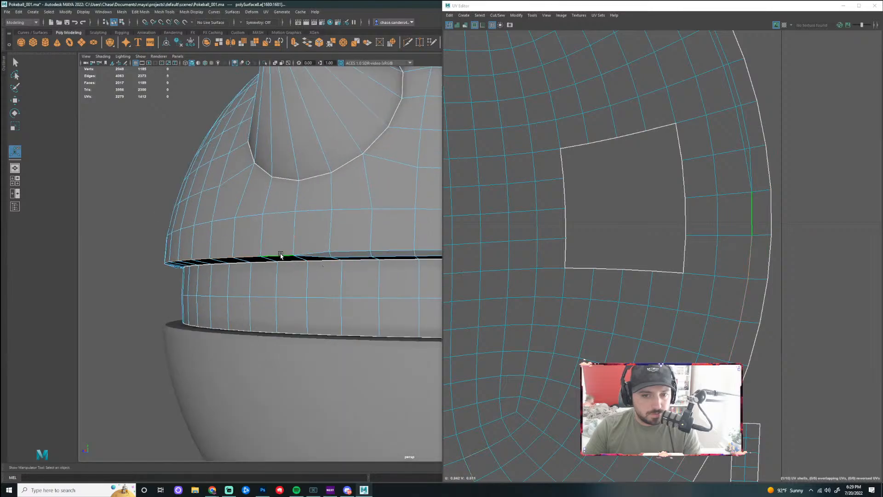
{"action": "key", "text": "ctrl+b"}
- Move the UV Editor window out of the way and set the new rim bevel's Fraction to 0.2
{"action": "left_click_drag", "start_coordinate": [345, 228], "coordinate": [233, 223], "text": "alt"}
{"action": "scroll", "coordinate": [234, 224], "scroll_direction": "down", "scroll_amount": 8}
{"action": "left_click_drag", "start_coordinate": [299, 250], "coordinate": [212, 239], "text": "alt"}
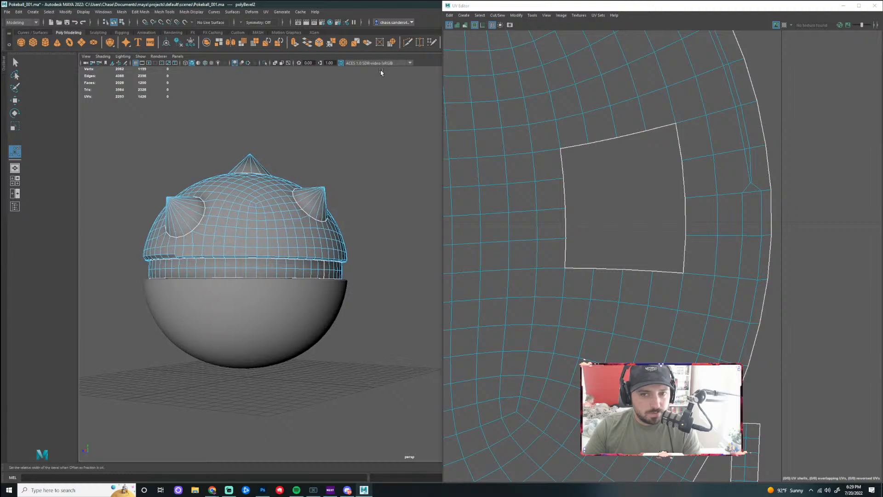
{"action": "left_click_drag", "start_coordinate": [483, 6], "coordinate": [356, 475]}
{"action": "left_click_drag", "start_coordinate": [431, 190], "coordinate": [397, 184]}
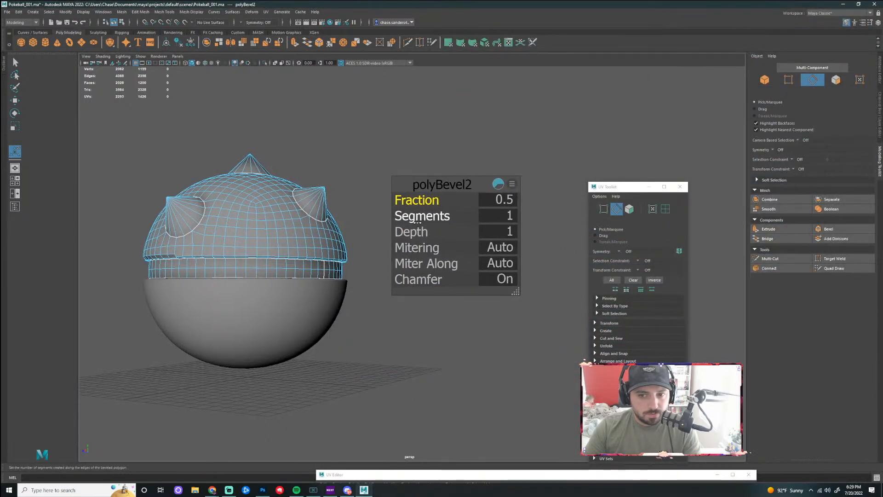
{"action": "scroll", "coordinate": [210, 274], "scroll_direction": "up", "scroll_amount": 10}
{"action": "scroll", "coordinate": [211, 273], "scroll_direction": "down", "scroll_amount": 5}
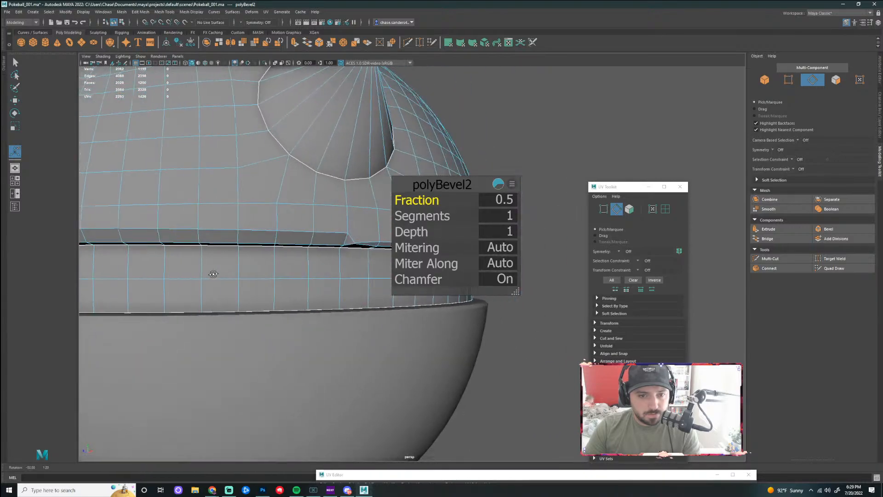
{"action": "scroll", "coordinate": [270, 260], "scroll_direction": "down", "scroll_amount": 5}
{"action": "scroll", "coordinate": [293, 264], "scroll_direction": "up", "scroll_amount": 2}
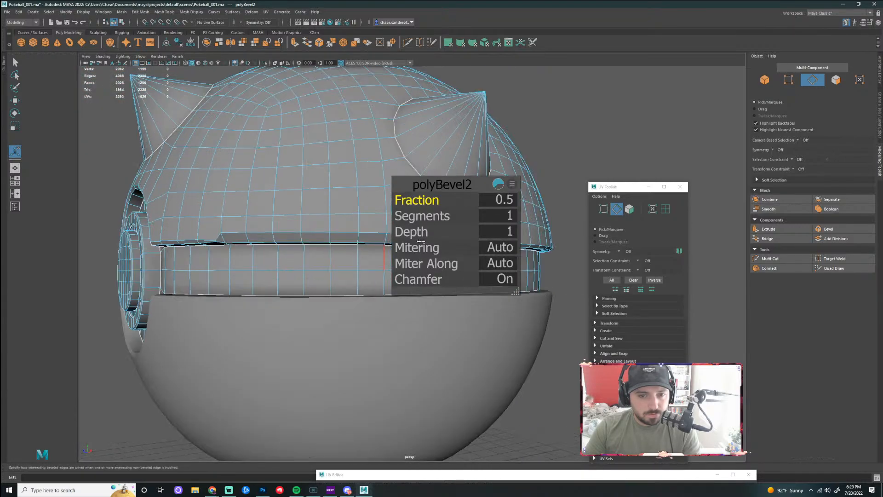
{"action": "left_click_drag", "start_coordinate": [427, 200], "coordinate": [426, 200]}
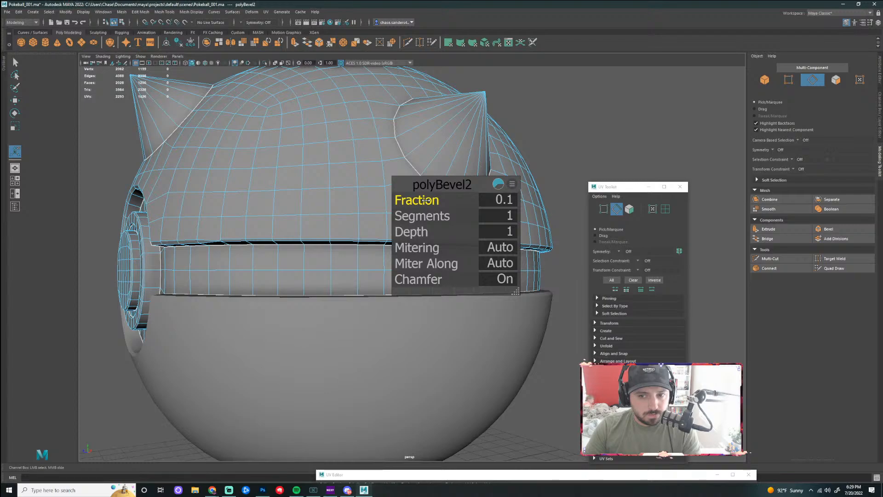
{"action": "left_click_drag", "start_coordinate": [426, 200], "coordinate": [426, 200]}
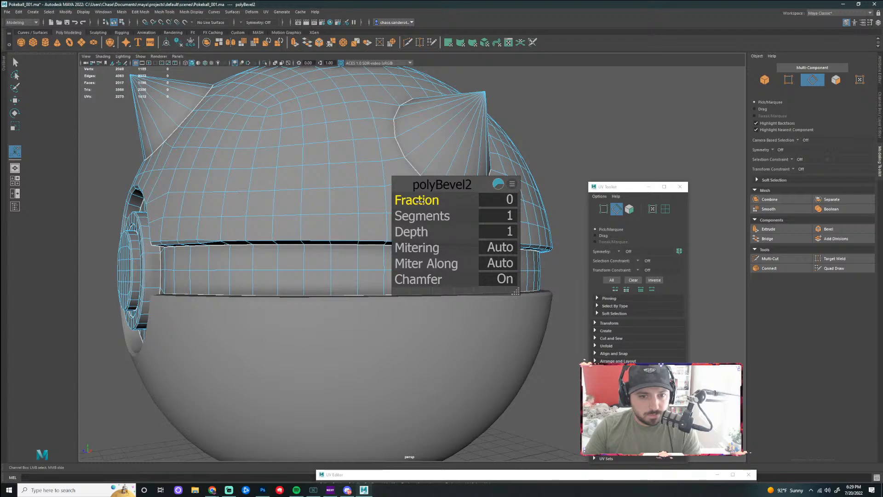
{"action": "left_click_drag", "start_coordinate": [423, 201], "coordinate": [426, 201]}
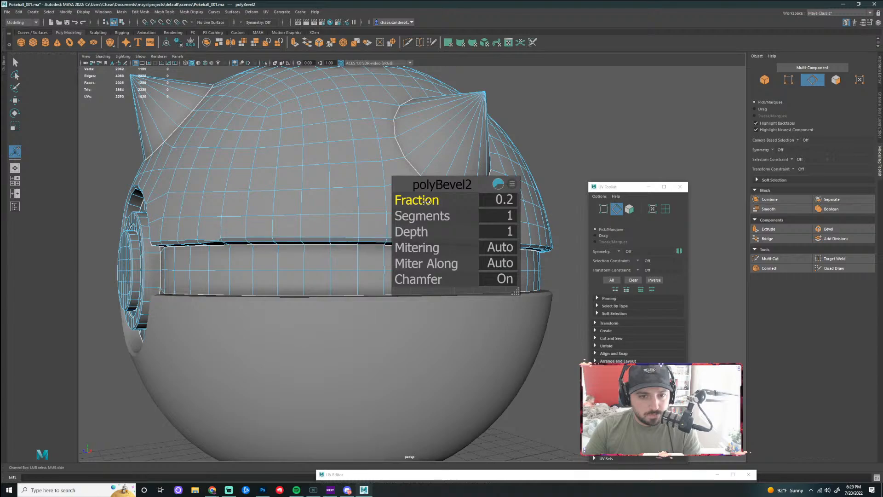
- Switch to edge selection and delete the edges forming the small triangle where the new rim bevel ends
{"action": "scroll", "coordinate": [285, 246], "scroll_direction": "up", "scroll_amount": 2}
{"action": "left_click_drag", "start_coordinate": [263, 253], "coordinate": [238, 239]}
{"action": "scroll", "coordinate": [259, 240], "scroll_direction": "up", "scroll_amount": 3}
{"action": "mouse_move", "coordinate": [283, 204]}
{"action": "left_mouse_down"}
{"action": "mouse_move", "coordinate": [294, 201]}
{"action": "mouse_move", "coordinate": [272, 206]}
{"action": "mouse_move", "coordinate": [294, 200]}
{"action": "left_mouse_up"}
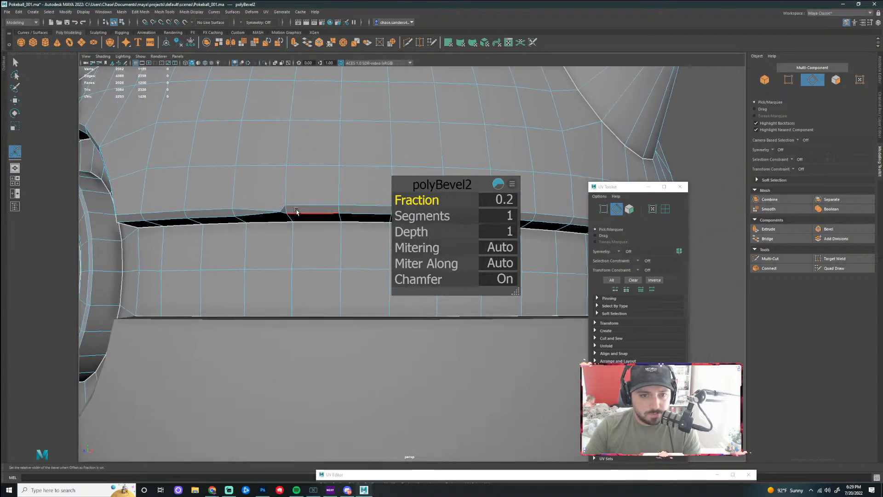
{"action": "left_click", "coordinate": [711, 183]}
{"action": "right_click", "coordinate": [278, 211]}
{"action": "left_click", "coordinate": [276, 192]}
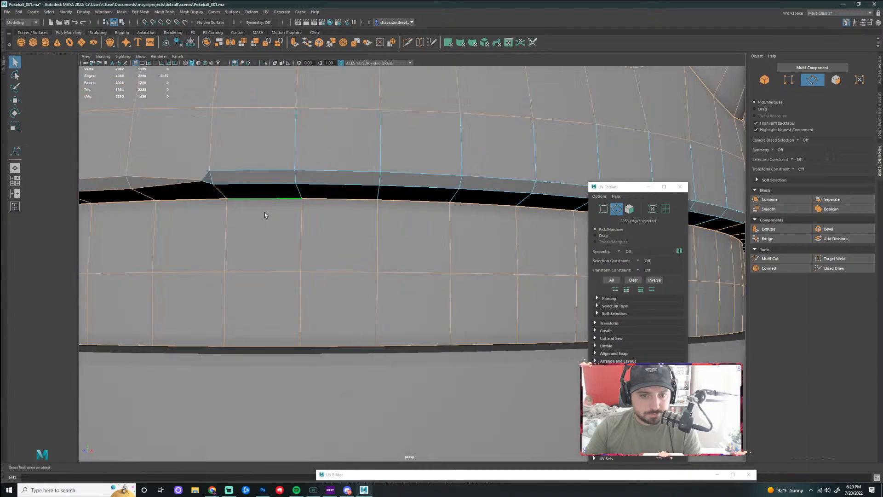
{"action": "scroll", "coordinate": [270, 184], "scroll_direction": "up", "scroll_amount": 5}
{"action": "left_click_drag", "start_coordinate": [270, 183], "coordinate": [305, 195]}
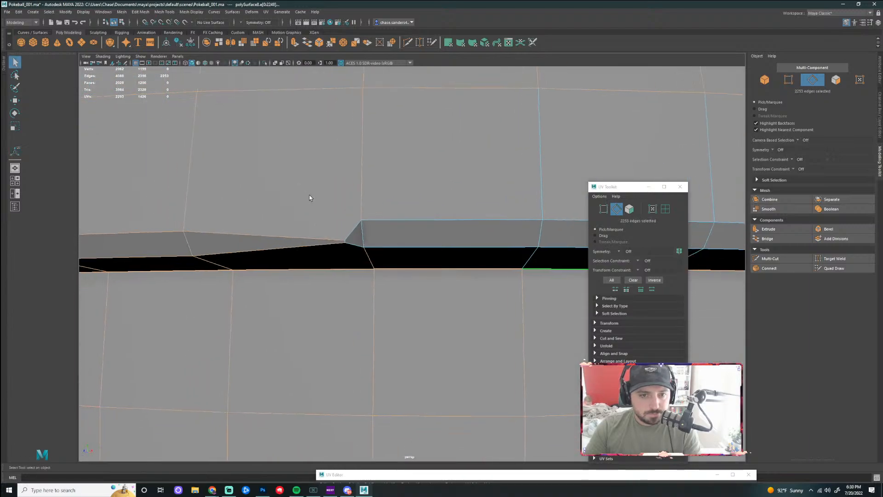
{"action": "left_click", "coordinate": [349, 228]}
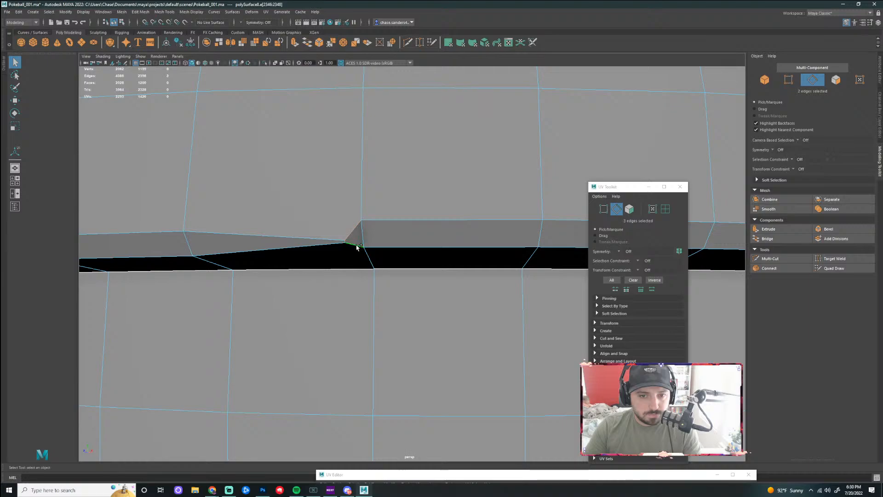
{"action": "right_click", "coordinate": [354, 249], "text": "shift"}
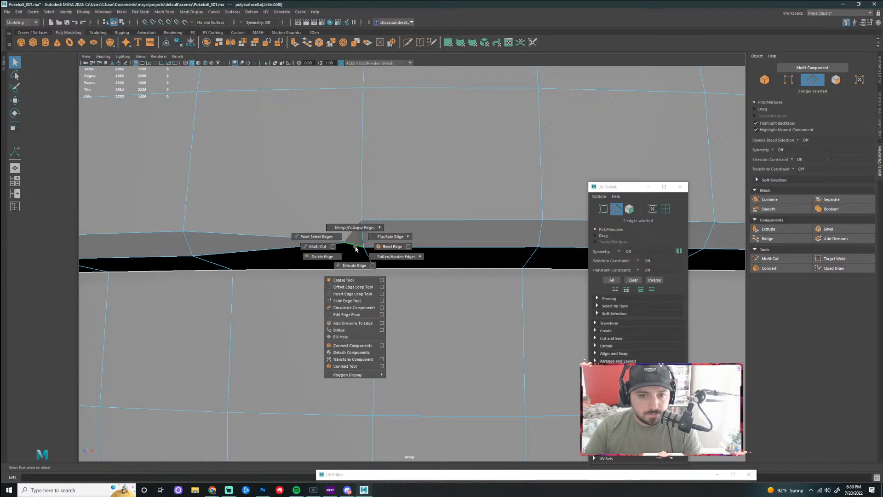
{"action": "left_click", "coordinate": [327, 255]}
- Delete the edges of the small triangle at another uneven bevel end along the upper shell's rim
{"action": "scroll", "coordinate": [352, 247], "scroll_direction": "down", "scroll_amount": 5}
{"action": "scroll", "coordinate": [352, 247], "scroll_direction": "up", "scroll_amount": 4}
{"action": "scroll", "coordinate": [699, 251], "scroll_direction": "down", "scroll_amount": 10}
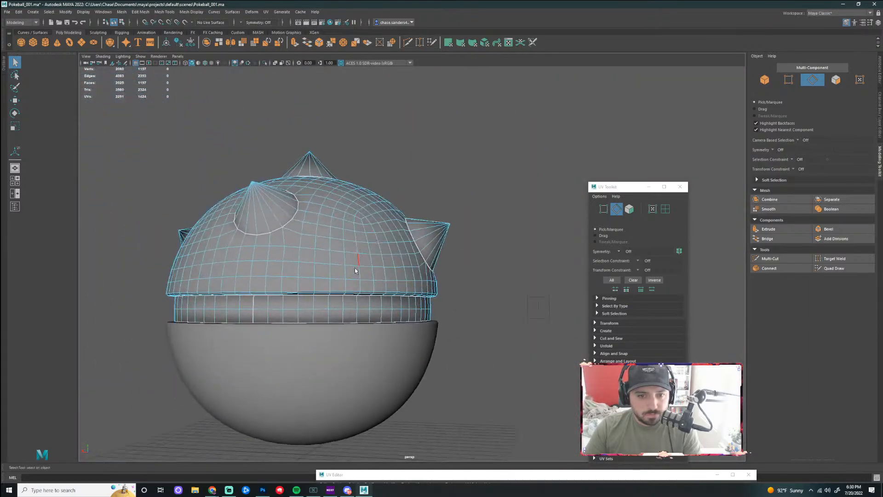
{"action": "scroll", "coordinate": [358, 265], "scroll_direction": "up", "scroll_amount": 10}
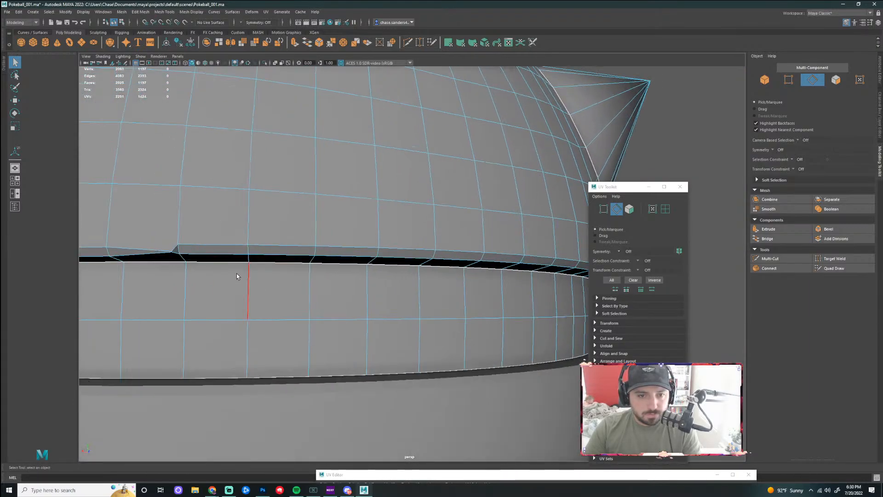
{"action": "left_click_drag", "start_coordinate": [238, 275], "coordinate": [343, 246]}
{"action": "scroll", "coordinate": [267, 230], "scroll_direction": "up", "scroll_amount": 4}
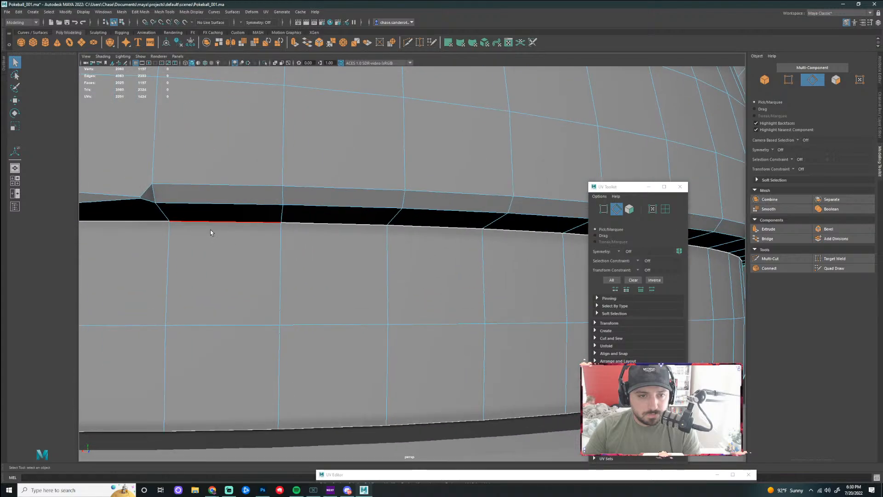
{"action": "left_click", "coordinate": [145, 192]}
{"action": "scroll", "coordinate": [145, 194], "scroll_direction": "up", "scroll_amount": 4}
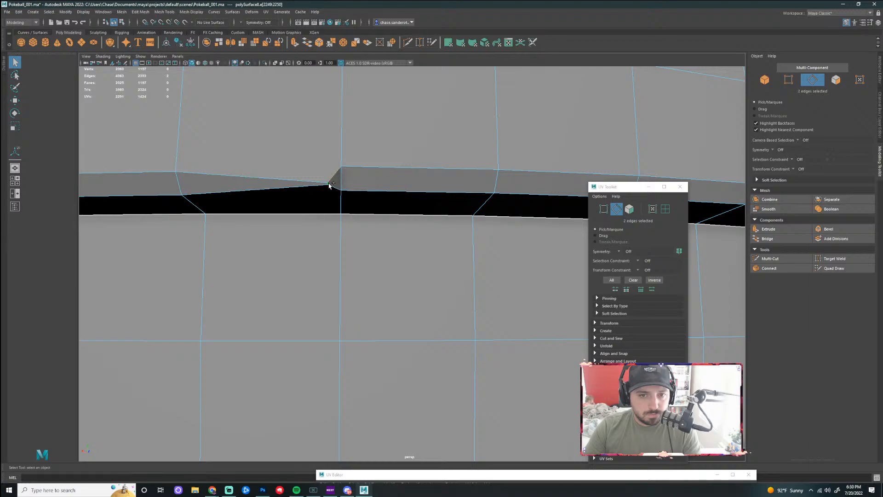
{"action": "right_click", "coordinate": [337, 187], "text": "shift"}
{"action": "left_click", "coordinate": [318, 195]}
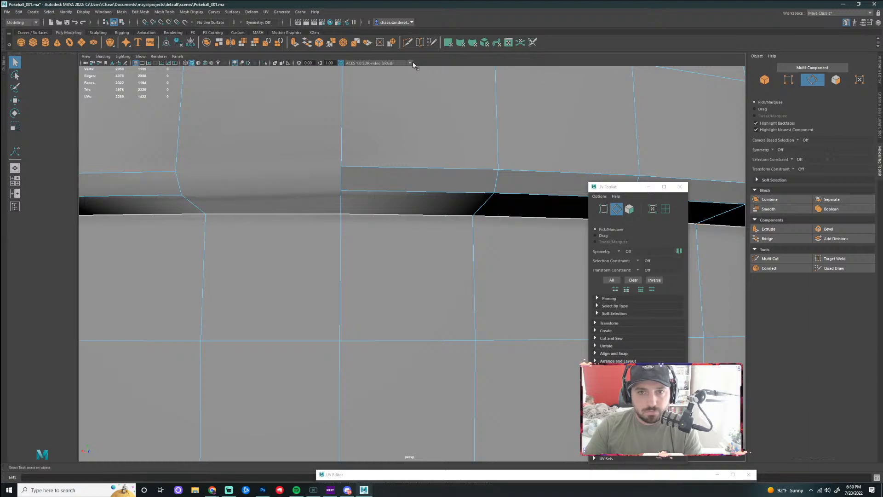
- Reconnect the upper and lower bevel edges across the gap left in the rim with Multi-Cut
{"action": "left_click", "coordinate": [407, 42]}
{"action": "left_click", "coordinate": [184, 173]}
{"action": "left_click", "coordinate": [341, 167]}
{"action": "key", "text": "Return"}
{"action": "left_click", "coordinate": [182, 195]}
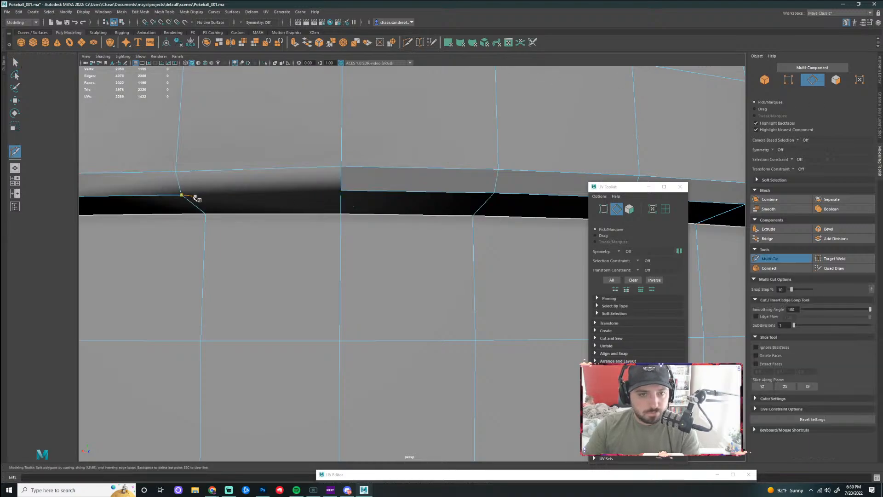
{"action": "left_click", "coordinate": [341, 191]}
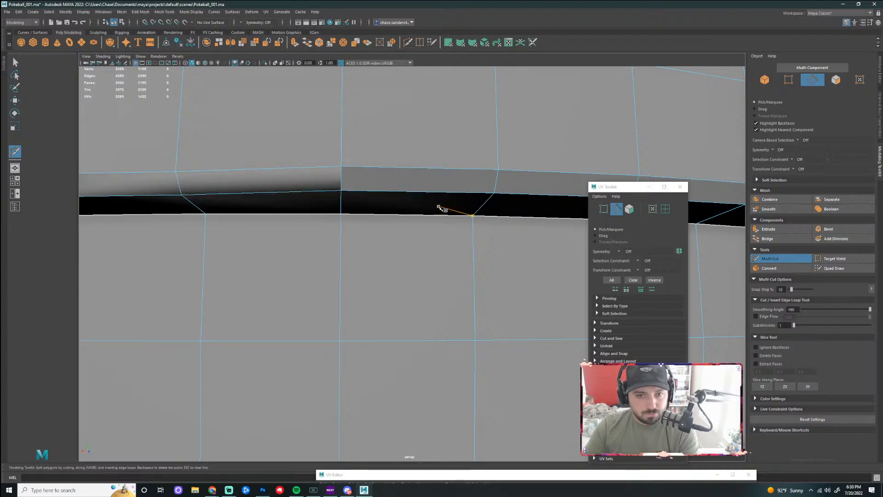
{"action": "key", "text": "Return"}
- Select the reconnected rim edges, harden them and return to object selection
{"action": "scroll", "coordinate": [441, 209], "scroll_direction": "down", "scroll_amount": 3}
{"action": "scroll", "coordinate": [359, 215], "scroll_direction": "down", "scroll_amount": 1}
{"action": "left_click", "coordinate": [366, 232]}
{"action": "key", "text": "q"}
{"action": "double_click", "coordinate": [379, 203]}
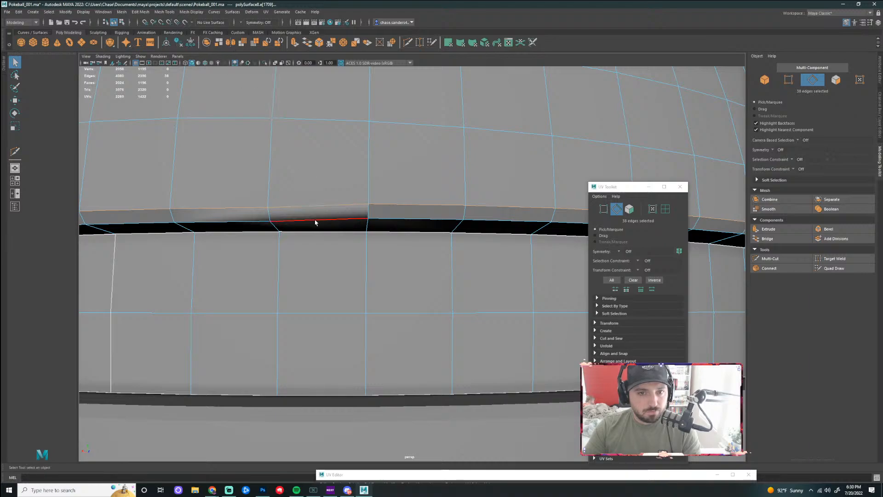
{"action": "left_click", "coordinate": [191, 11]}
{"action": "left_click", "coordinate": [218, 68]}
{"action": "right_click", "coordinate": [367, 225]}
{"action": "left_click", "coordinate": [399, 218]}
- Find the next uneven bevel end around the rim and delete the edges forming its small triangle
{"action": "scroll", "coordinate": [402, 233], "scroll_direction": "down", "scroll_amount": 5}
{"action": "scroll", "coordinate": [403, 234], "scroll_direction": "down", "scroll_amount": 5}
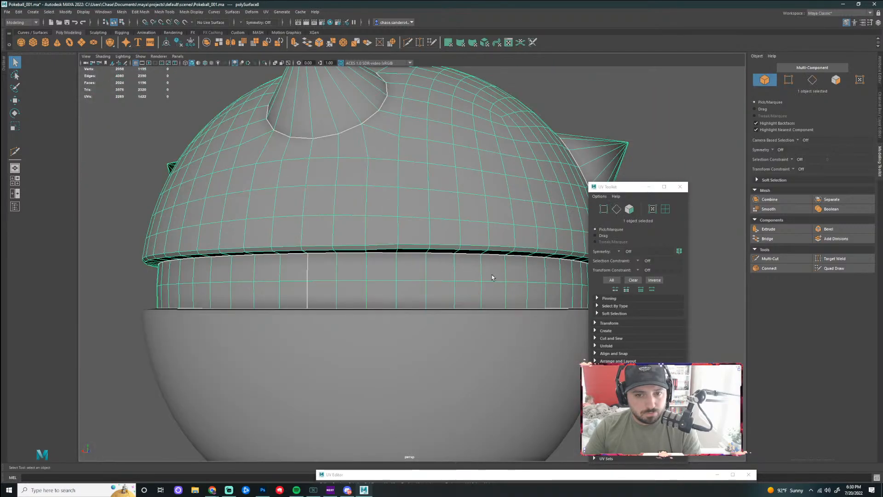
{"action": "left_click_drag", "start_coordinate": [485, 278], "coordinate": [359, 242], "text": "alt"}
{"action": "left_click", "coordinate": [503, 248]}
{"action": "left_click_drag", "start_coordinate": [503, 248], "coordinate": [314, 246], "text": "alt"}
{"action": "scroll", "coordinate": [476, 234], "scroll_direction": "up", "scroll_amount": 6}
{"action": "left_click_drag", "start_coordinate": [422, 184], "coordinate": [321, 197], "text": "alt"}
{"action": "left_click", "coordinate": [420, 100]}
{"action": "right_click", "coordinate": [321, 197]}
{"action": "left_click", "coordinate": [319, 174]}
{"action": "left_click", "coordinate": [281, 192]}
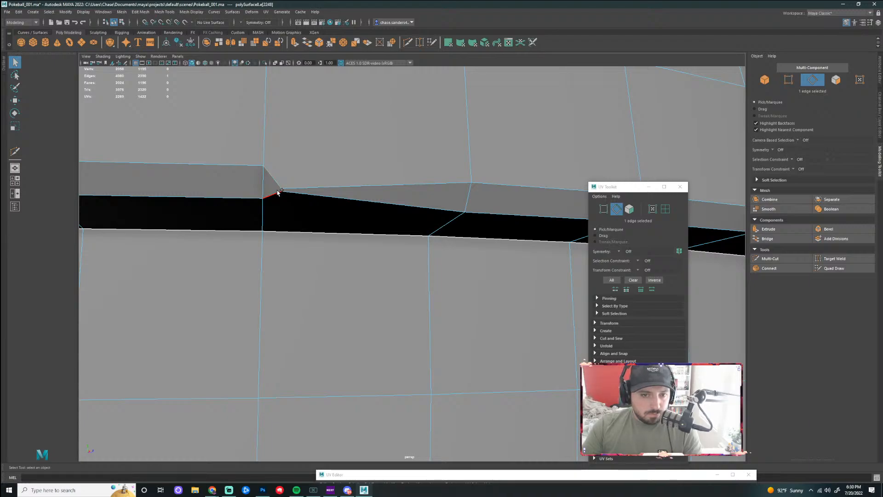
{"action": "right_click", "coordinate": [280, 187], "text": "shift"}
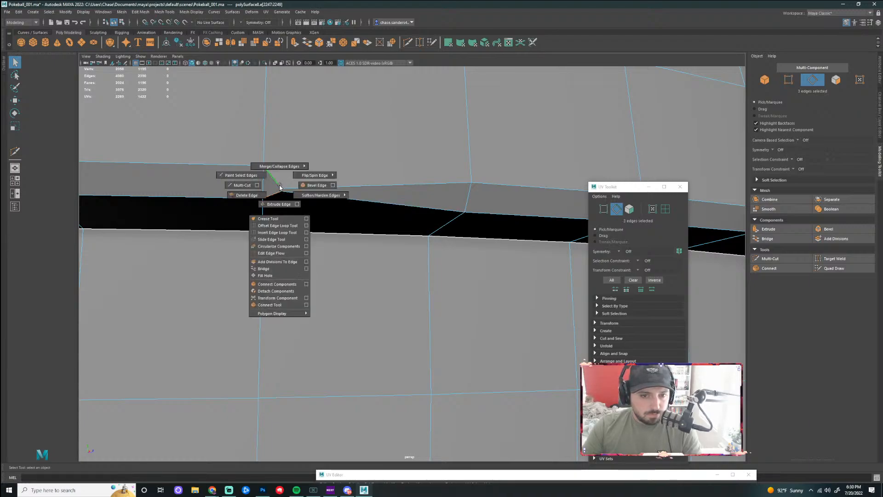
{"action": "left_click", "coordinate": [256, 195]}
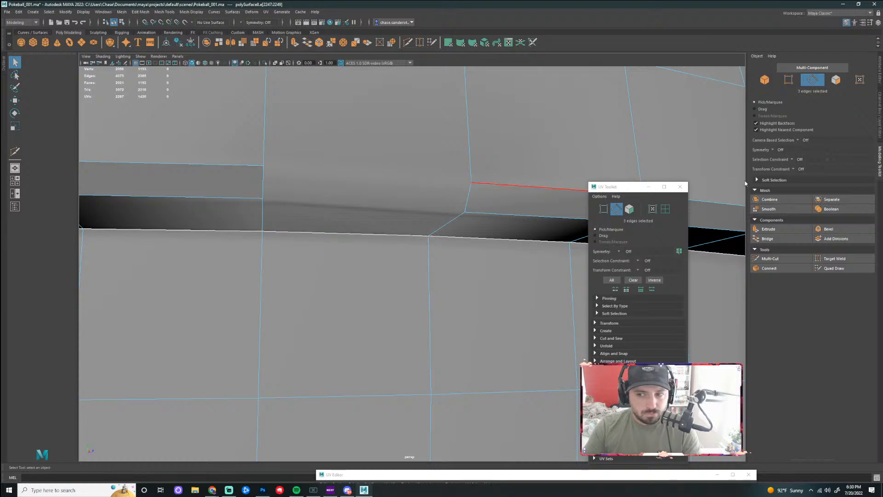
- Cut two edges across this rim gap with Multi-Cut, rejoining the bevel's upper and lower edge lines
{"action": "key", "text": "y"}
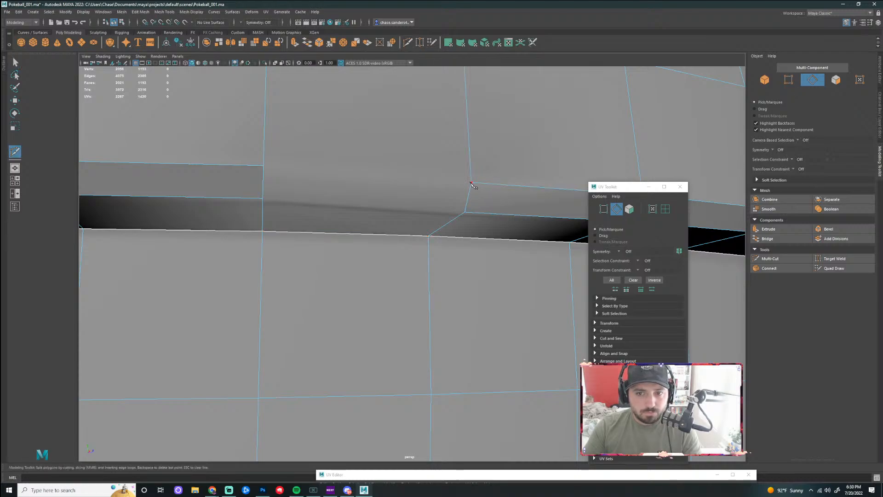
{"action": "left_click", "coordinate": [263, 166]}
{"action": "key", "text": "Return"}
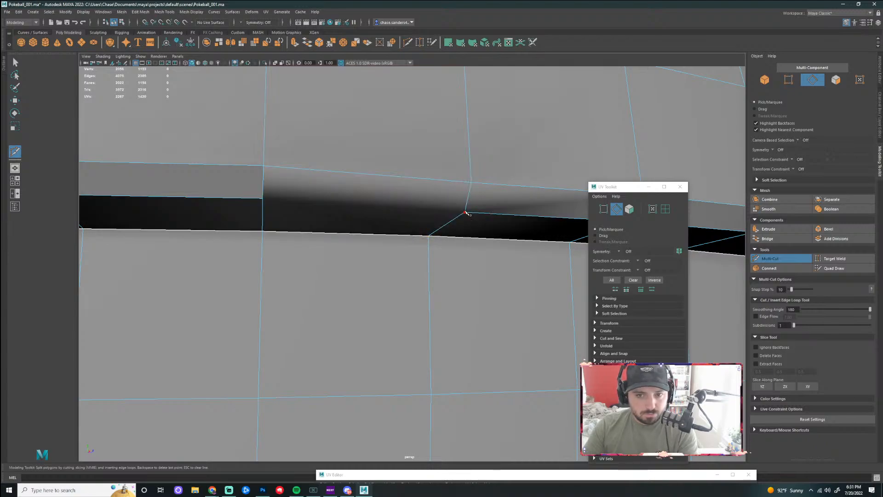
{"action": "left_click", "coordinate": [430, 215]}
{"action": "left_click", "coordinate": [262, 198]}
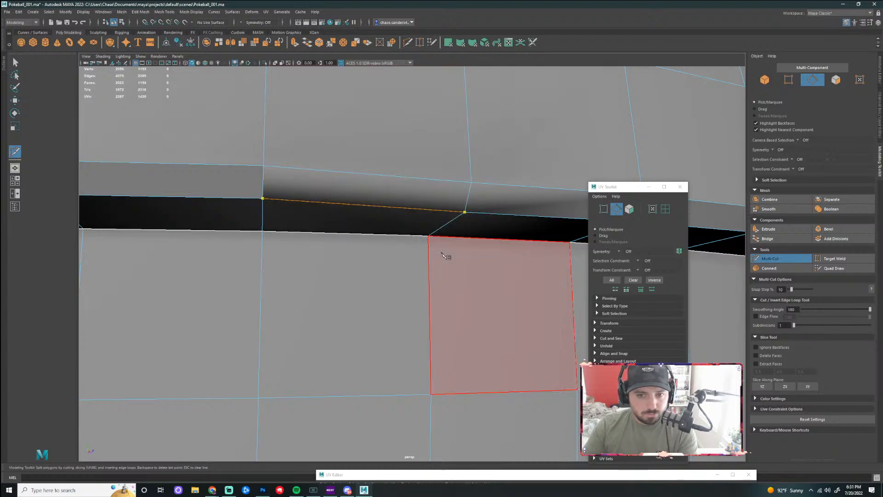
{"action": "key", "text": "Return"}
{"action": "scroll", "coordinate": [466, 216], "scroll_direction": "down", "scroll_amount": 3}
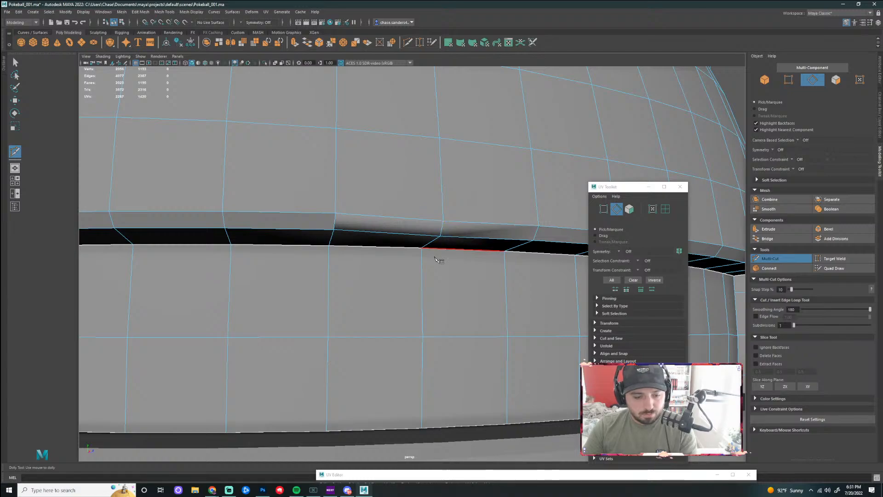
- Harden the two newly cut rim edges and delete all construction history in the scene
{"action": "key", "text": "q"}
{"action": "left_click", "coordinate": [391, 236]}
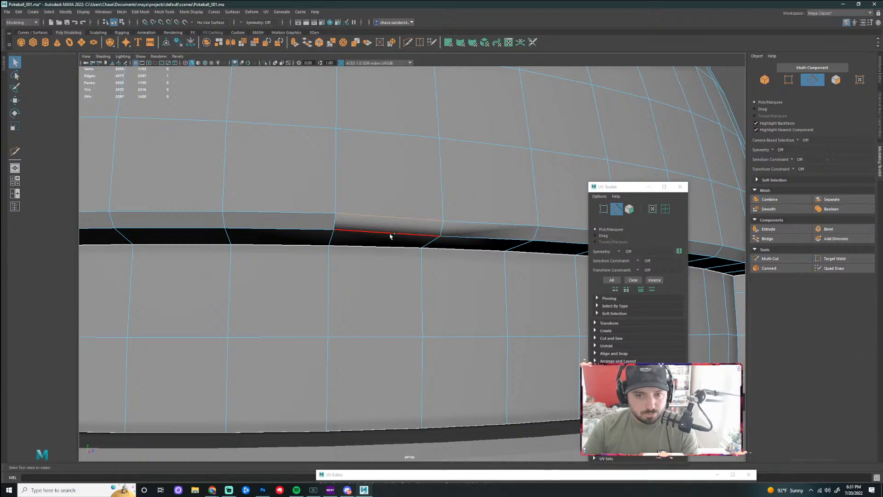
{"action": "left_click", "coordinate": [401, 134], "text": "shift"}
{"action": "left_click", "coordinate": [191, 12]}
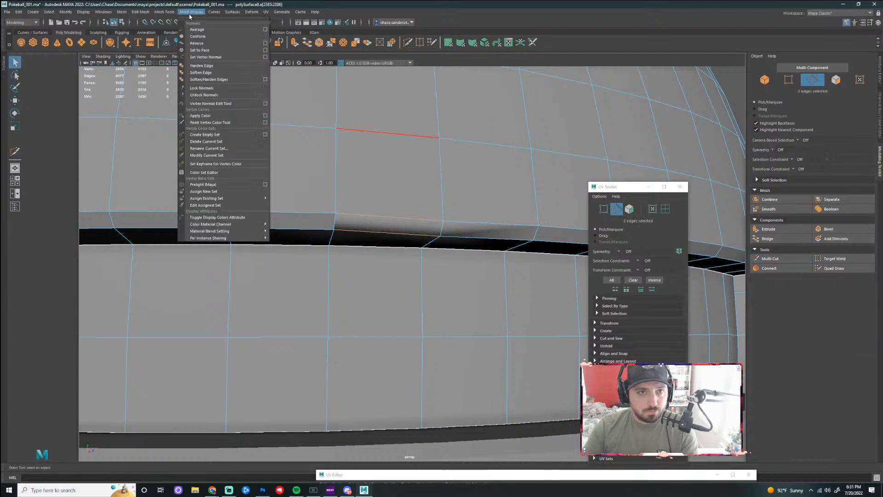
{"action": "left_click", "coordinate": [207, 80]}
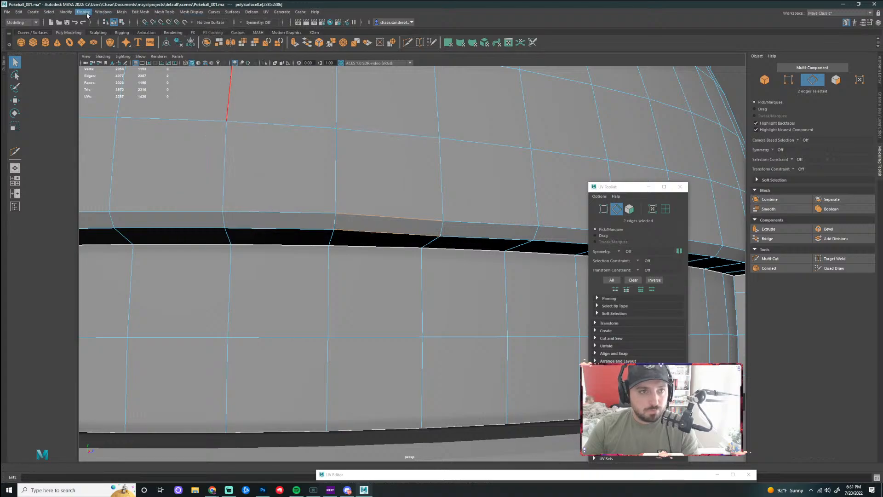
{"action": "left_click", "coordinate": [18, 12]}
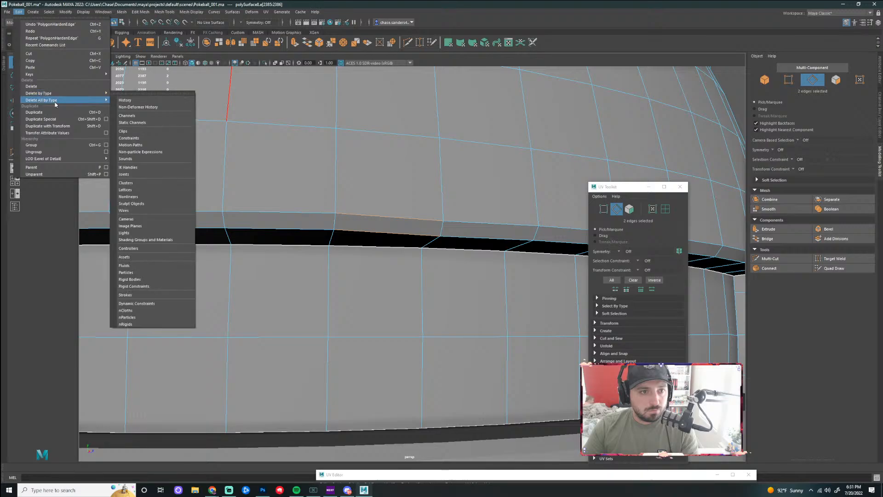
{"action": "left_click", "coordinate": [128, 100]}
- Cut two edges across the next open gap in the rim with Multi-Cut, continuing the bevel's upper and lower lines
{"action": "scroll", "coordinate": [481, 239], "scroll_direction": "down", "scroll_amount": 3}
{"action": "left_click_drag", "start_coordinate": [486, 202], "coordinate": [354, 179]}
{"action": "left_click", "coordinate": [507, 186]}
{"action": "left_click_drag", "start_coordinate": [507, 186], "coordinate": [443, 182]}
{"action": "scroll", "coordinate": [441, 179], "scroll_direction": "up", "scroll_amount": 5}
{"action": "scroll", "coordinate": [326, 172], "scroll_direction": "down", "scroll_amount": 3}
{"action": "scroll", "coordinate": [339, 183], "scroll_direction": "up", "scroll_amount": 4}
{"action": "scroll", "coordinate": [339, 183], "scroll_direction": "up", "scroll_amount": 3}
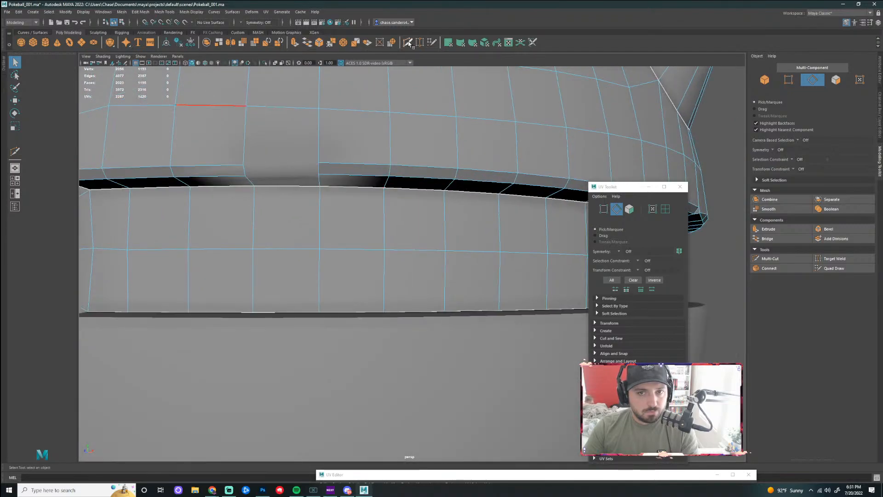
{"action": "key", "text": "ctrl+shift+x"}
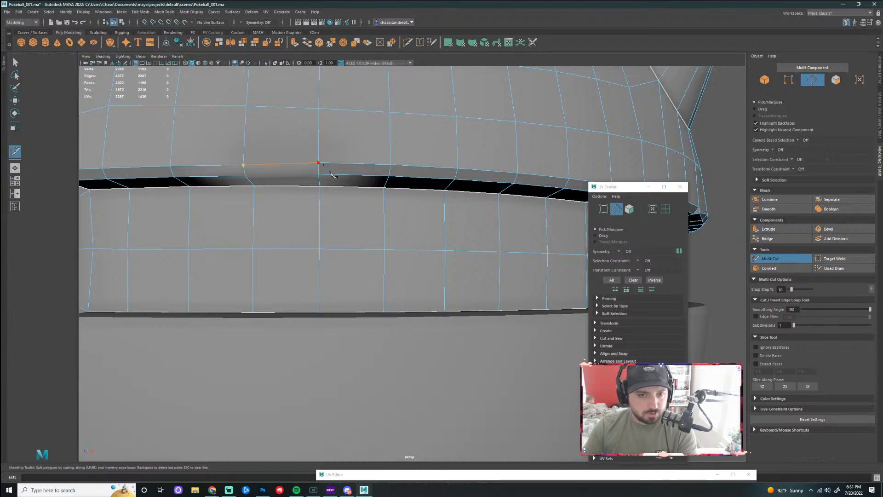
{"action": "right_click", "coordinate": [332, 173]}
{"action": "left_click", "coordinate": [289, 180]}
{"action": "left_click", "coordinate": [245, 177]}
{"action": "right_click", "coordinate": [443, 206]}
{"action": "left_click", "coordinate": [499, 250]}
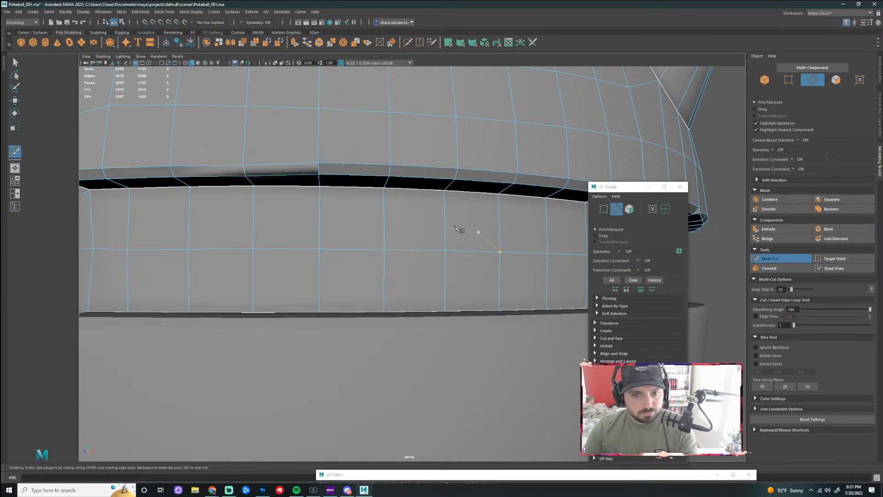
{"action": "key", "text": "q"}
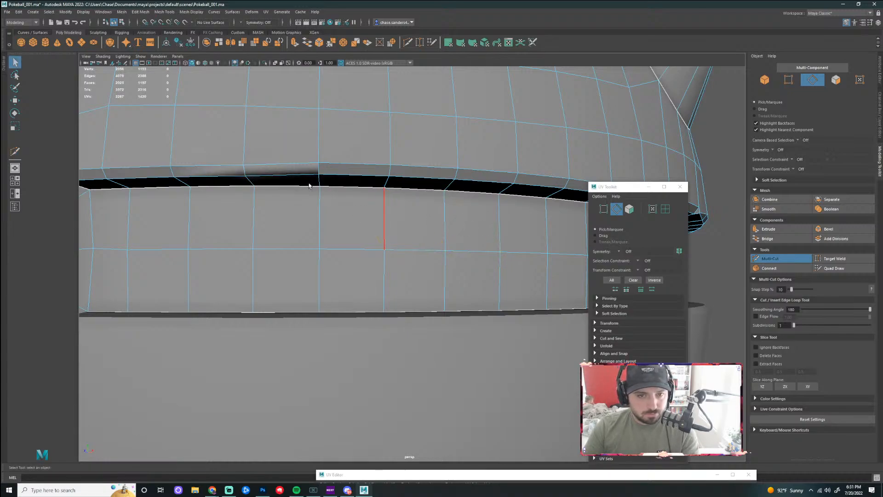
- Harden the two new edges closing this rim gap and delete all construction history in the scene
{"action": "right_click", "coordinate": [293, 162]}
{"action": "left_click", "coordinate": [298, 176]}
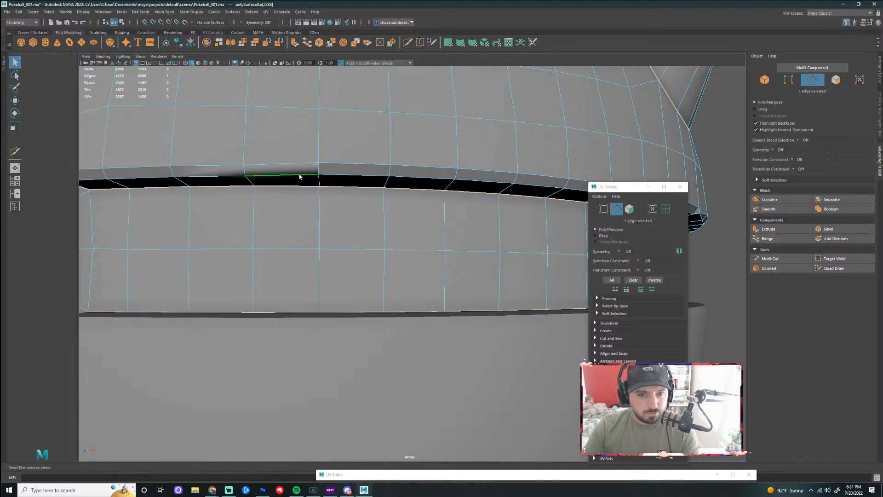
{"action": "left_click", "coordinate": [186, 12]}
{"action": "left_click", "coordinate": [206, 65]}
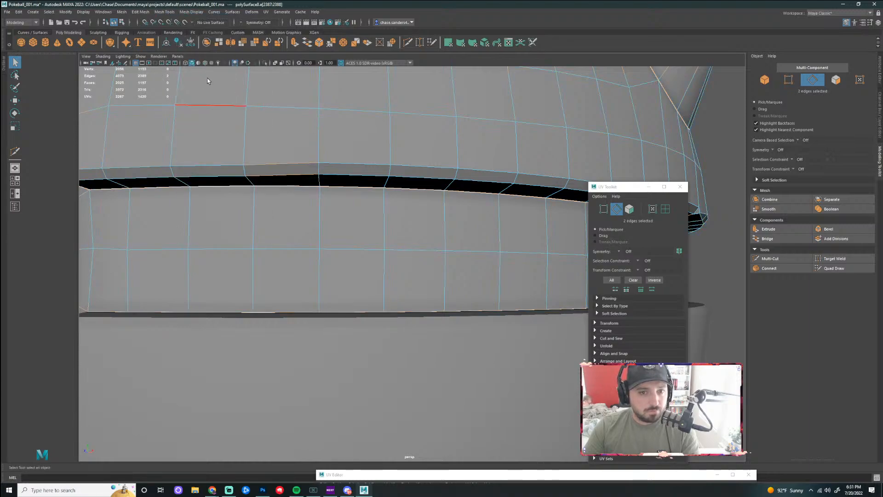
{"action": "left_click", "coordinate": [19, 12]}
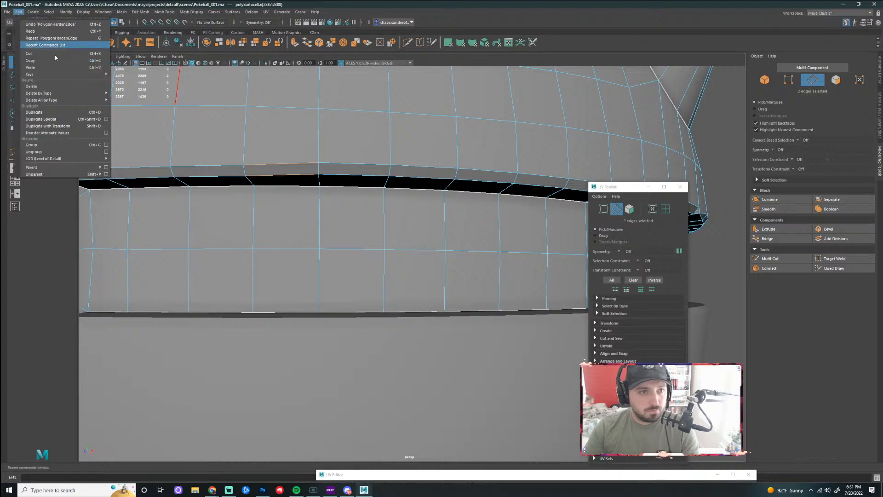
{"action": "left_click", "coordinate": [126, 101]}
{"action": "scroll", "coordinate": [343, 157], "scroll_direction": "down", "scroll_amount": 5}
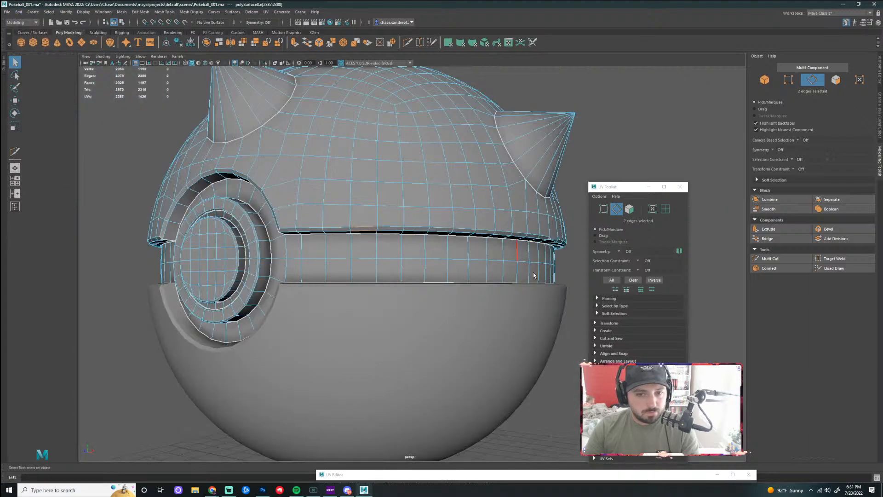
{"action": "left_click", "coordinate": [579, 383]}
{"action": "scroll", "coordinate": [445, 276], "scroll_direction": "up", "scroll_amount": 2}
{"action": "left_click", "coordinate": [375, 227]}
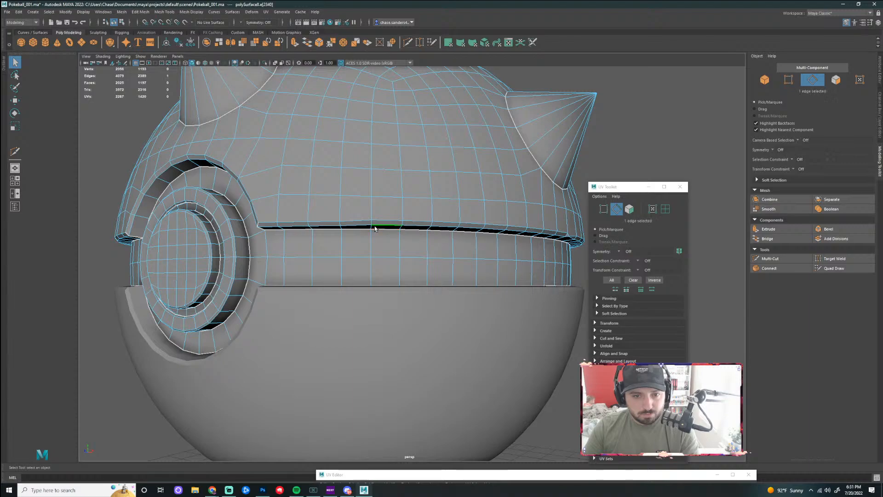
{"action": "key", "text": "r"}
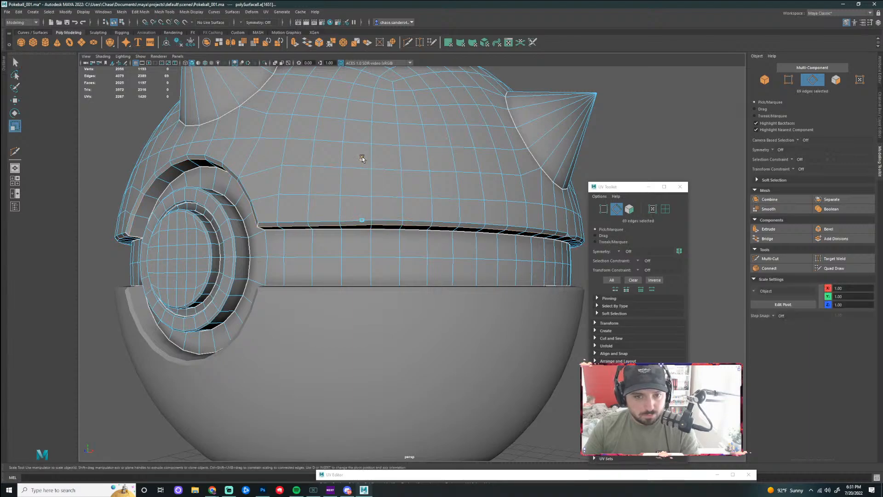
{"action": "left_click", "coordinate": [268, 225]}
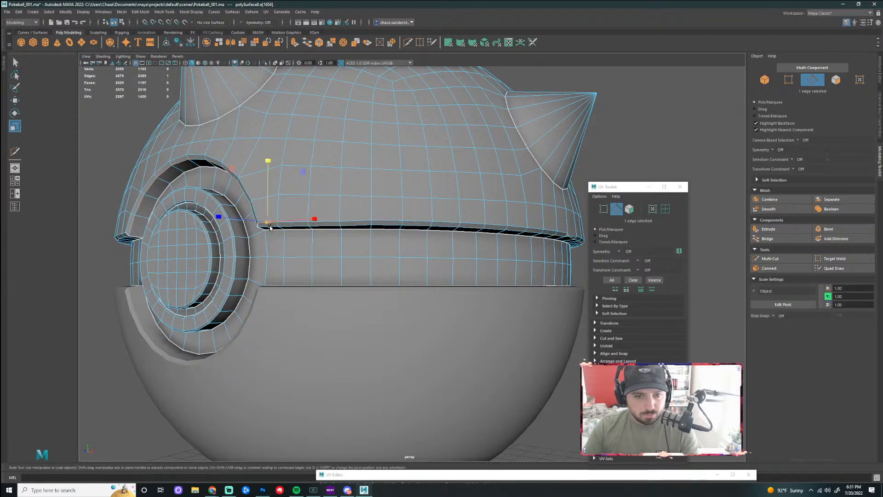
{"action": "scroll", "coordinate": [271, 225], "scroll_direction": "up", "scroll_amount": 3}
{"action": "left_click", "coordinate": [191, 209]}
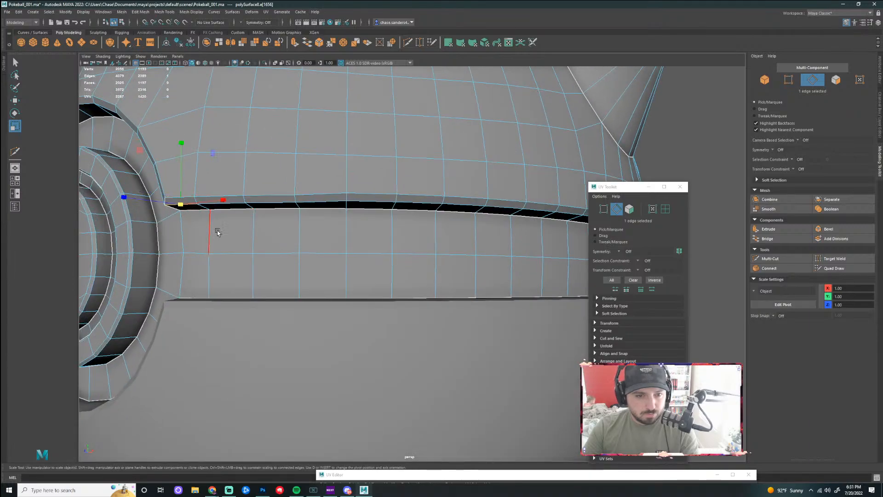
{"action": "scroll", "coordinate": [230, 232], "scroll_direction": "down", "scroll_amount": 6}
{"action": "scroll", "coordinate": [243, 230], "scroll_direction": "up", "scroll_amount": 2}
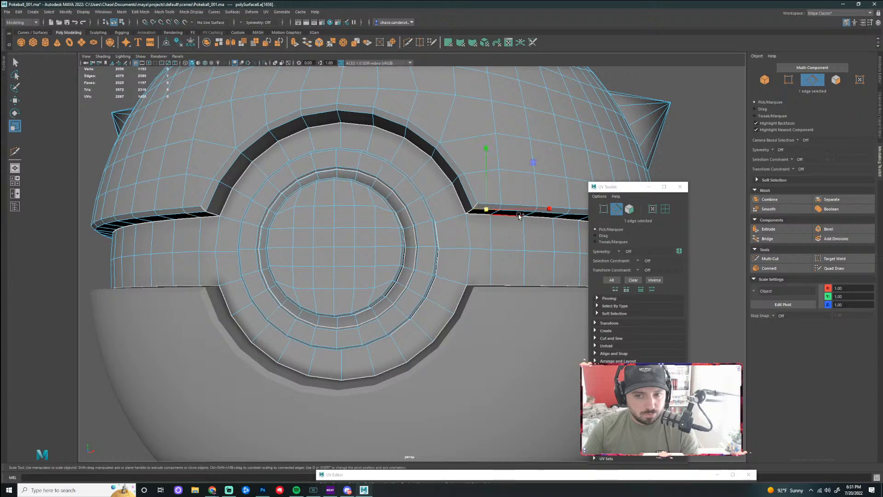
{"action": "scroll", "coordinate": [530, 229], "scroll_direction": "up", "scroll_amount": 2}
{"action": "left_click_drag", "start_coordinate": [530, 229], "coordinate": [448, 223]}
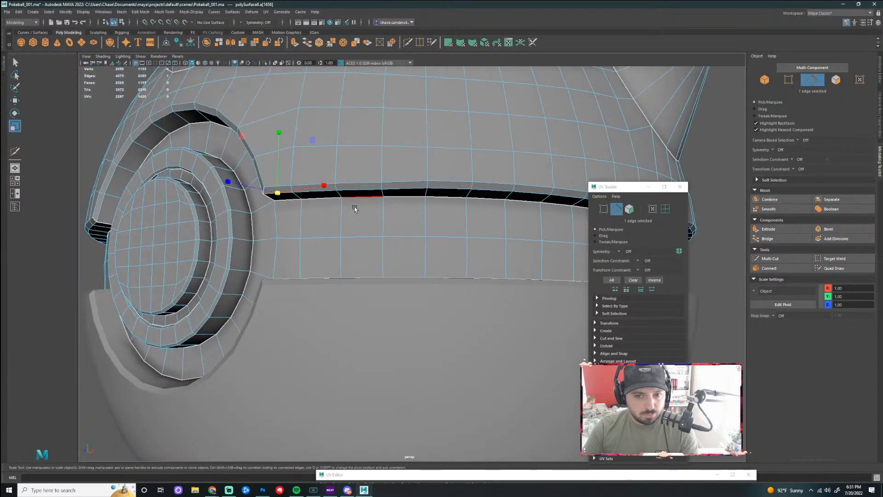
{"action": "left_click", "coordinate": [310, 195], "text": "shift"}
{"action": "left_click", "coordinate": [363, 193], "text": "shift"}
{"action": "left_click", "coordinate": [411, 191], "text": "shift"}
{"action": "left_click_drag", "start_coordinate": [479, 198], "coordinate": [344, 201]}
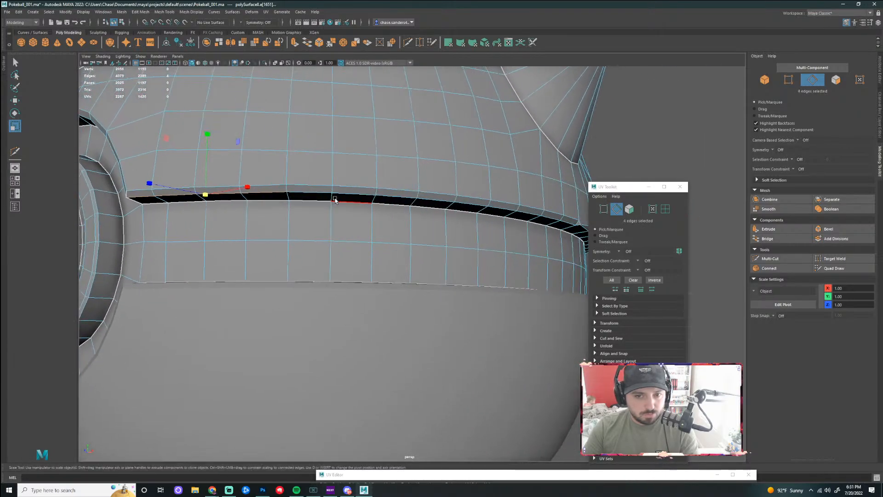
{"action": "left_click", "coordinate": [336, 191], "text": "shift"}
{"action": "left_click", "coordinate": [361, 193], "text": "shift"}
{"action": "left_click_drag", "start_coordinate": [429, 204], "coordinate": [293, 197]}
{"action": "left_click", "coordinate": [251, 193], "text": "shift"}
{"action": "left_click", "coordinate": [295, 194], "text": "shift"}
{"action": "left_click_drag", "start_coordinate": [378, 205], "coordinate": [246, 212]}
{"action": "left_click", "coordinate": [271, 212], "text": "shift"}
{"action": "left_click", "coordinate": [314, 213], "text": "shift"}
{"action": "left_click", "coordinate": [351, 213], "text": "shift"}
- Locate the remaining pinched bevel corner on the rim and delete the short edges forming its small triangle
{"action": "left_click_drag", "start_coordinate": [434, 220], "coordinate": [343, 229]}
{"action": "scroll", "coordinate": [363, 217], "scroll_direction": "up", "scroll_amount": 2}
{"action": "scroll", "coordinate": [363, 216], "scroll_direction": "up", "scroll_amount": 2}
{"action": "scroll", "coordinate": [313, 217], "scroll_direction": "up", "scroll_amount": 5}
{"action": "right_click", "coordinate": [254, 188]}
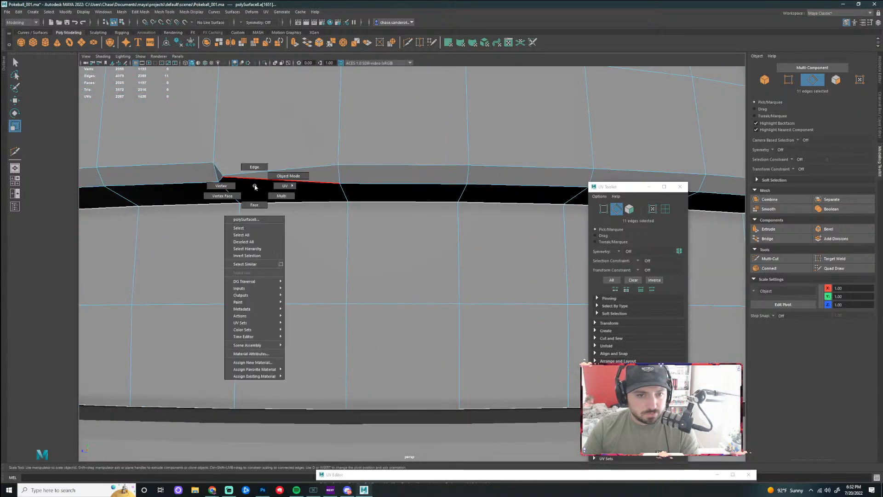
{"action": "left_click", "coordinate": [219, 171]}
{"action": "scroll", "coordinate": [226, 179], "scroll_direction": "up", "scroll_amount": 2}
{"action": "key", "text": "q"}
{"action": "left_click_drag", "start_coordinate": [192, 184], "coordinate": [297, 185]}
{"action": "scroll", "coordinate": [298, 183], "scroll_direction": "up", "scroll_amount": 2}
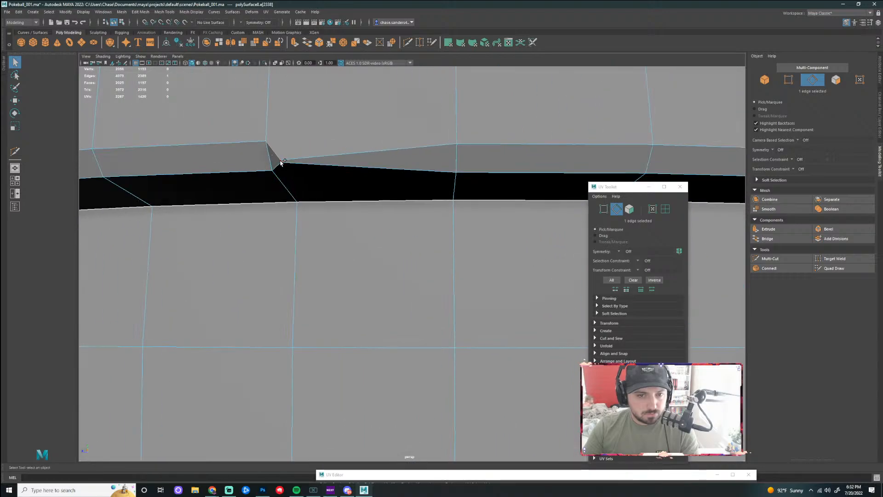
{"action": "right_click", "coordinate": [276, 171], "text": "shift"}
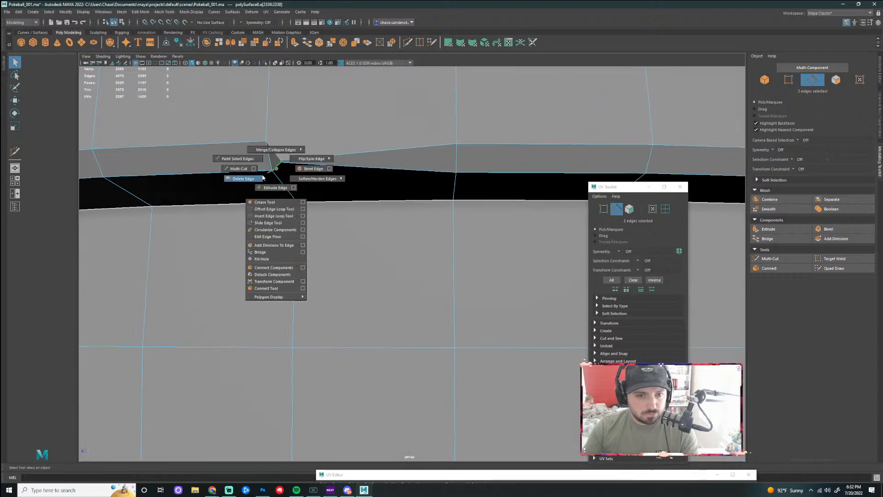
{"action": "left_click", "coordinate": [245, 178]}
- Use Multi-Cut to draw an upper and a lower edge across the gap left by the deleted triangle
{"action": "scroll", "coordinate": [422, 177], "scroll_direction": "down", "scroll_amount": 1}
{"action": "left_click", "coordinate": [409, 43]}
{"action": "left_click", "coordinate": [285, 157]}
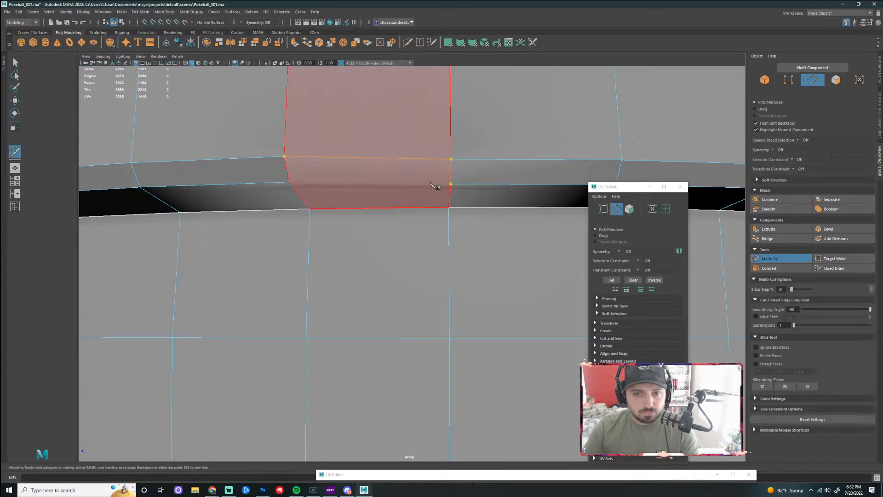
{"action": "right_click", "coordinate": [361, 180]}
{"action": "left_click", "coordinate": [289, 182]}
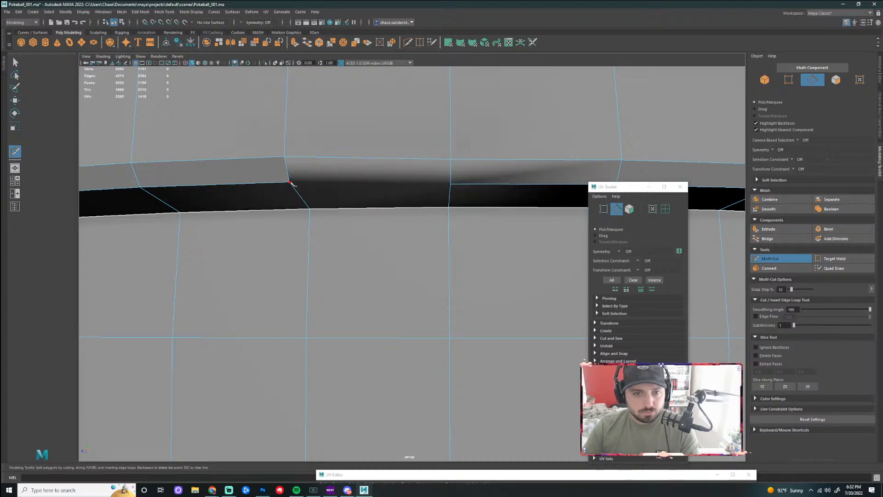
{"action": "left_click", "coordinate": [449, 185]}
{"action": "right_click", "coordinate": [453, 188]}
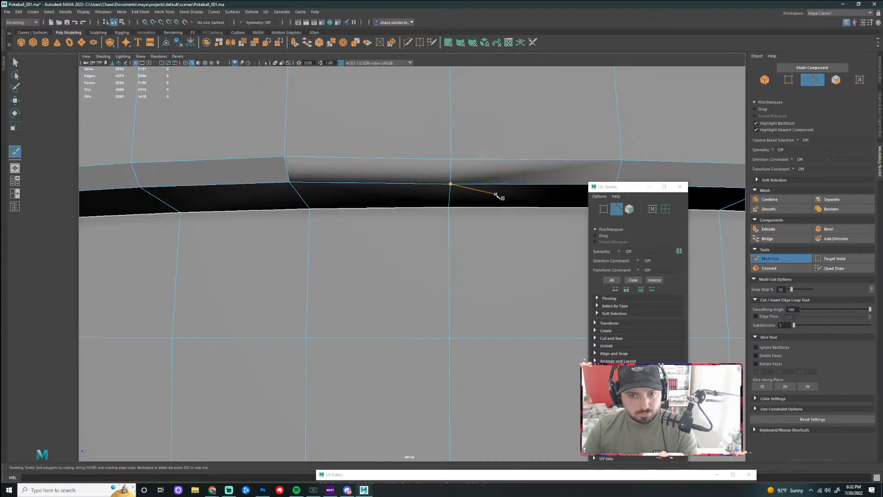
- Select both freshly cut rim edges and harden them
{"action": "key", "text": "q"}
{"action": "right_click", "coordinate": [390, 159]}
{"action": "left_click", "coordinate": [397, 162]}
{"action": "left_click", "coordinate": [402, 187], "text": "shift"}
{"action": "left_click", "coordinate": [187, 13]}
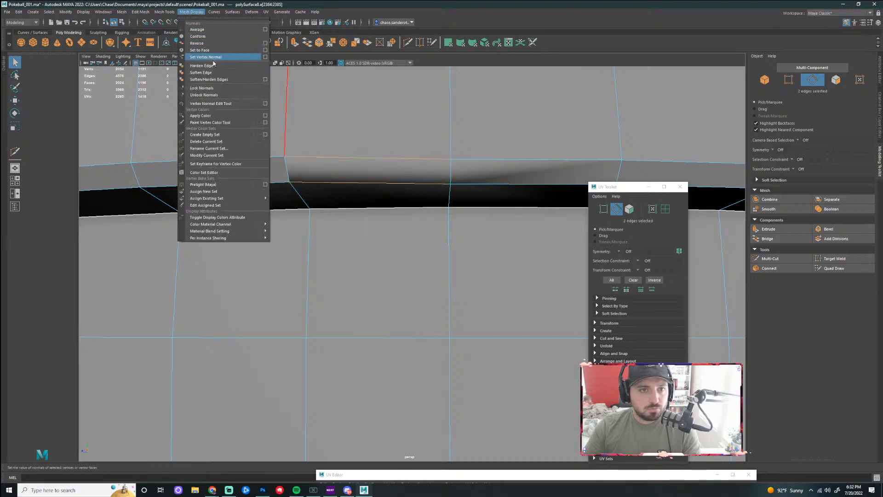
{"action": "left_click", "coordinate": [212, 68]}
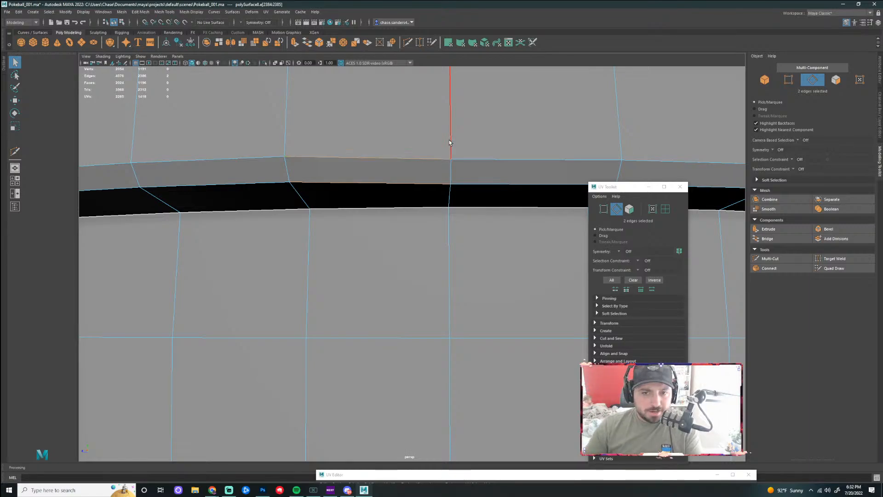
- Inspect the upper shell's rim around the ball for any remaining uneven bevel ends
{"action": "scroll", "coordinate": [428, 205], "scroll_direction": "down", "scroll_amount": 6}
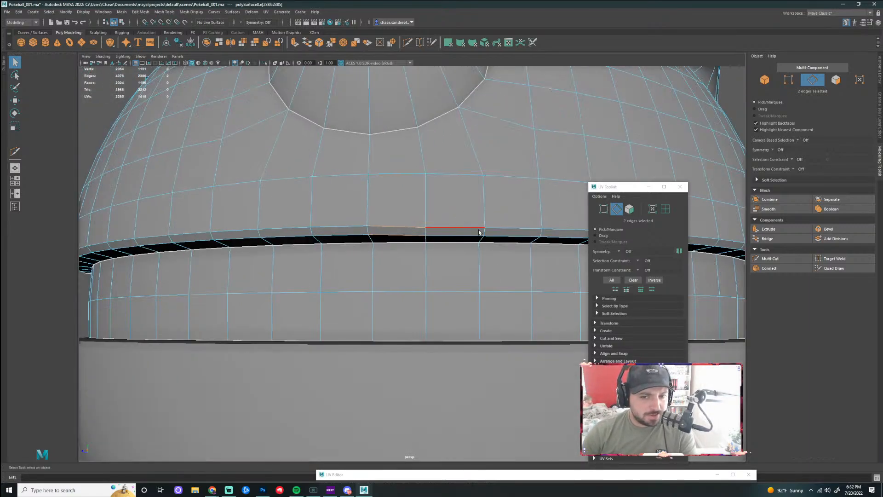
{"action": "scroll", "coordinate": [479, 230], "scroll_direction": "down", "scroll_amount": 5}
{"action": "left_click_drag", "start_coordinate": [483, 206], "coordinate": [251, 221]}
{"action": "scroll", "coordinate": [506, 242], "scroll_direction": "up", "scroll_amount": 3}
{"action": "scroll", "coordinate": [178, 221], "scroll_direction": "down", "scroll_amount": 4}
{"action": "mouse_move", "coordinate": [443, 216]}
{"action": "left_mouse_down"}
{"action": "mouse_move", "coordinate": [404, 216]}
{"action": "mouse_move", "coordinate": [412, 200]}
{"action": "mouse_move", "coordinate": [433, 222]}
{"action": "left_mouse_up"}
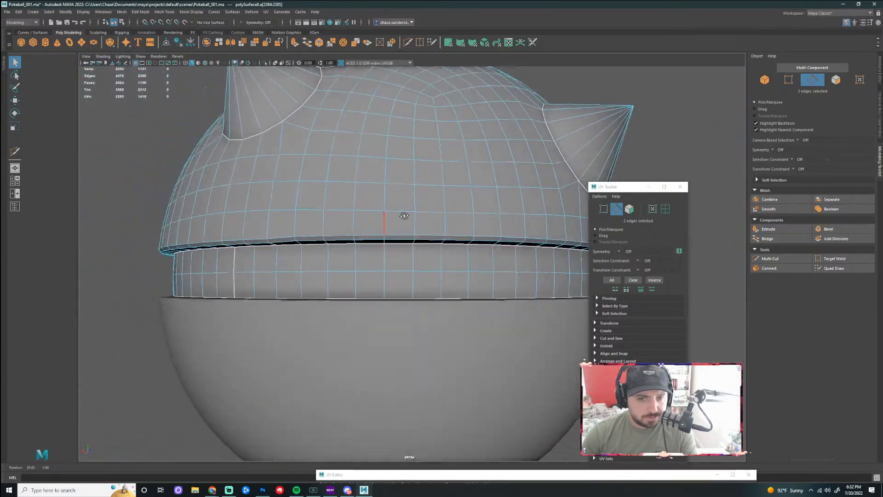
{"action": "scroll", "coordinate": [433, 223], "scroll_direction": "down", "scroll_amount": 4}
{"action": "left_click_drag", "start_coordinate": [511, 243], "coordinate": [391, 239], "text": "alt"}
{"action": "left_click_drag", "start_coordinate": [391, 239], "coordinate": [267, 251], "text": "alt"}
{"action": "scroll", "coordinate": [542, 243], "scroll_direction": "up", "scroll_amount": 4}
{"action": "left_click_drag", "start_coordinate": [542, 242], "coordinate": [391, 248], "text": "alt"}
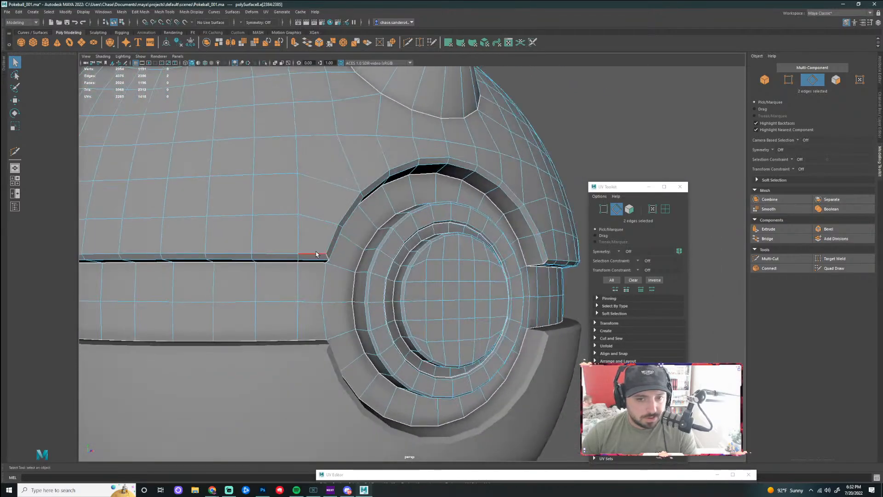
- Select the bevel's upper edges along the shell's rim, starting beside the front button and continuing below the side spike
{"action": "left_click_drag", "start_coordinate": [246, 269], "coordinate": [265, 268], "text": "alt"}
{"action": "left_click", "coordinate": [238, 256], "text": "shift"}
{"action": "left_click", "coordinate": [203, 253], "text": "shift"}
{"action": "left_click_drag", "start_coordinate": [181, 263], "coordinate": [219, 281], "text": "alt"}
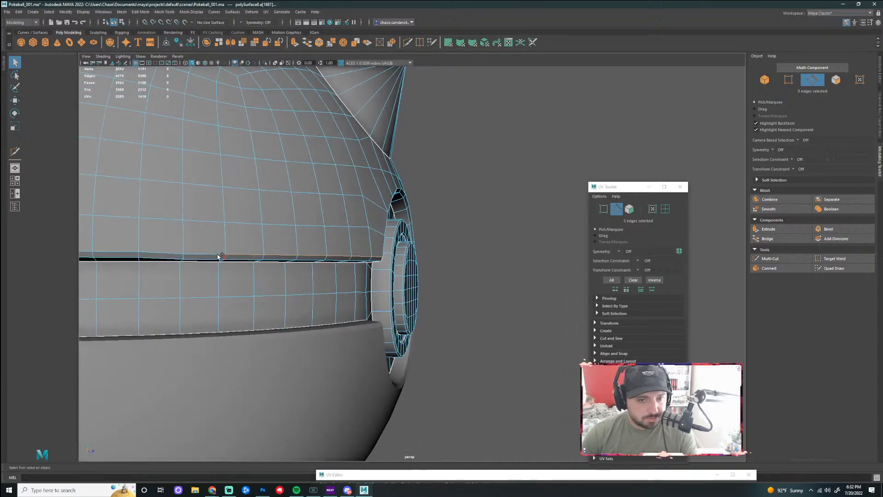
{"action": "left_click_drag", "start_coordinate": [165, 270], "coordinate": [341, 271], "text": "alt"}
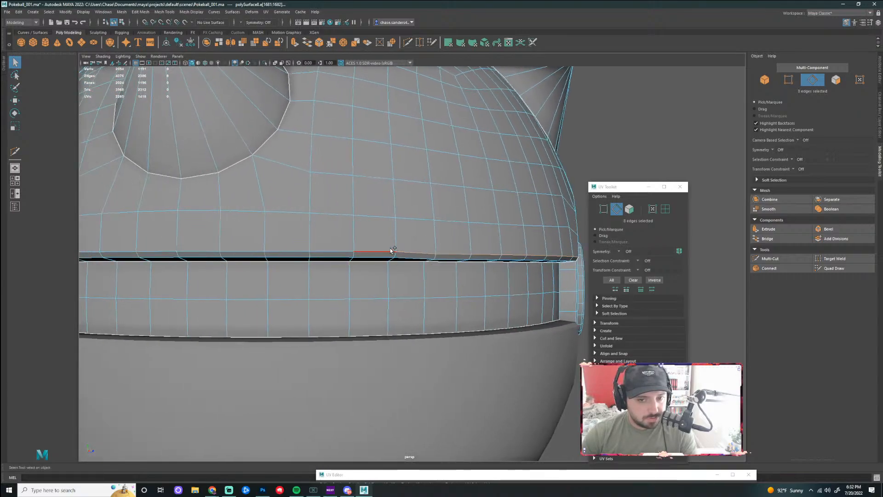
{"action": "left_click", "coordinate": [329, 253], "text": "shift"}
{"action": "left_click", "coordinate": [287, 253], "text": "shift"}
{"action": "left_click", "coordinate": [241, 261], "text": "shift"}
- Extend the selection of upper bevel edges along the rim towards the band's vertical seam at the back
{"action": "left_click_drag", "start_coordinate": [240, 262], "coordinate": [290, 271], "text": "alt"}
{"action": "left_click", "coordinate": [282, 250], "text": "shift"}
{"action": "left_click", "coordinate": [258, 251], "text": "shift"}
{"action": "left_click", "coordinate": [238, 247], "text": "shift"}
{"action": "left_click", "coordinate": [357, 251], "text": "shift"}
{"action": "left_click", "coordinate": [295, 255], "text": "shift"}
{"action": "left_click", "coordinate": [420, 224], "text": "shift"}
{"action": "left_click", "coordinate": [363, 220], "text": "shift"}
{"action": "left_click", "coordinate": [315, 220], "text": "shift"}
{"action": "left_click_drag", "start_coordinate": [315, 220], "coordinate": [387, 179], "text": "alt"}
{"action": "left_click_drag", "start_coordinate": [292, 185], "coordinate": [343, 196], "text": "alt"}
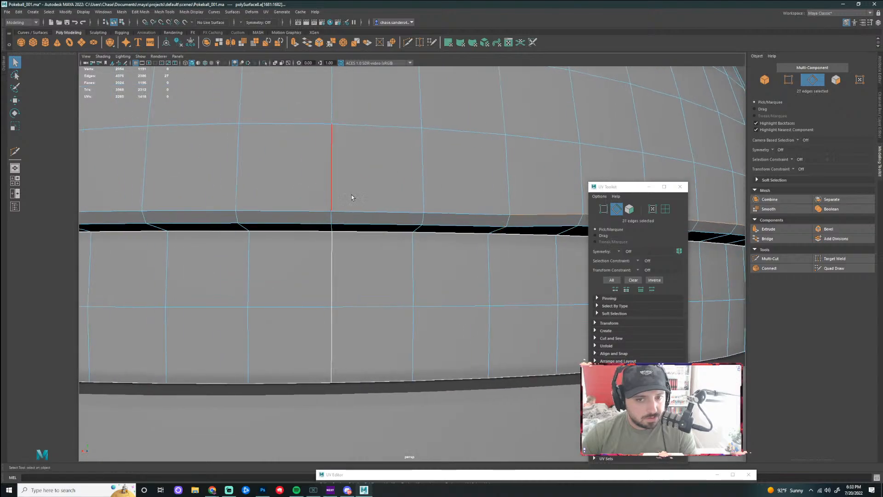
- Add the upper bevel edges above the band's back seam and just beyond it to the selection
{"action": "left_click", "coordinate": [323, 212], "text": "shift"}
{"action": "left_click_drag", "start_coordinate": [245, 237], "coordinate": [341, 226], "text": "alt"}
{"action": "left_click", "coordinate": [278, 182], "text": "shift"}
{"action": "left_click", "coordinate": [393, 166], "text": "shift"}
{"action": "left_click", "coordinate": [315, 165], "text": "shift"}
{"action": "left_click", "coordinate": [241, 166], "text": "shift"}
- Complete the upper bevel edge selection around the remaining rim up to the other side of the front button
{"action": "scroll", "coordinate": [224, 195], "scroll_direction": "down", "scroll_amount": 4}
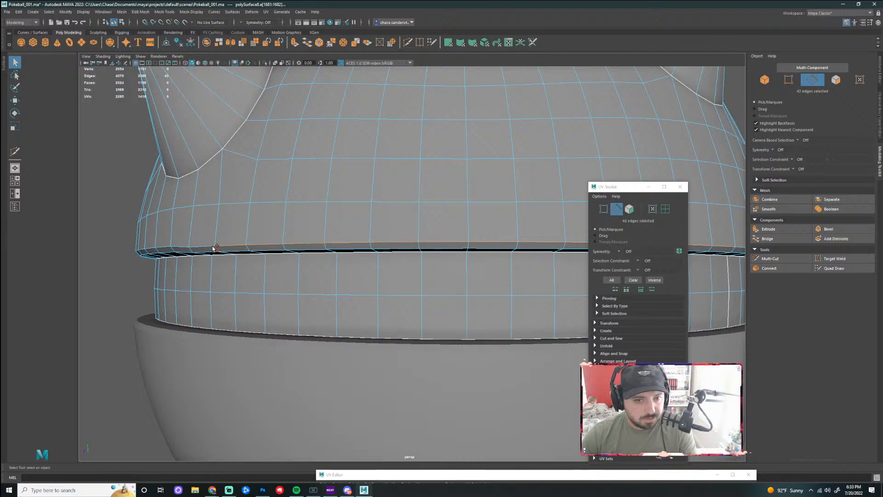
{"action": "left_click_drag", "start_coordinate": [196, 249], "coordinate": [240, 246], "text": "alt"}
{"action": "left_click_drag", "start_coordinate": [414, 225], "coordinate": [347, 217], "text": "alt"}
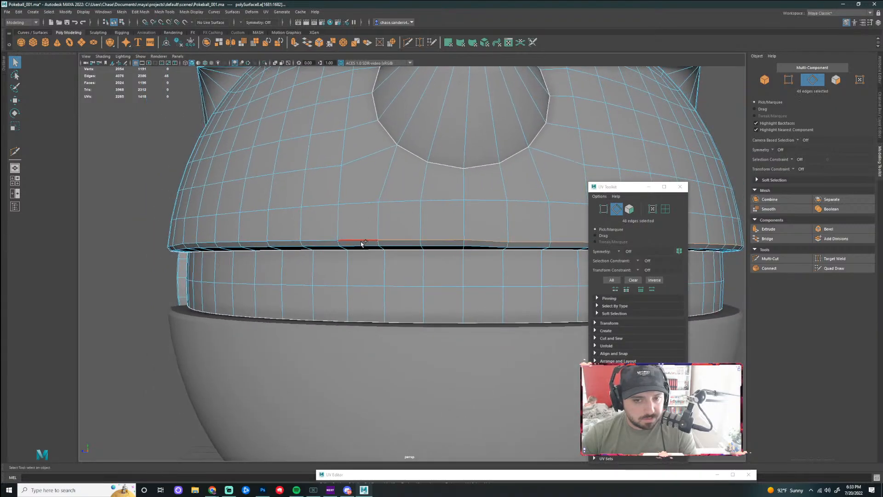
{"action": "left_click_drag", "start_coordinate": [207, 244], "coordinate": [318, 261], "text": "alt"}
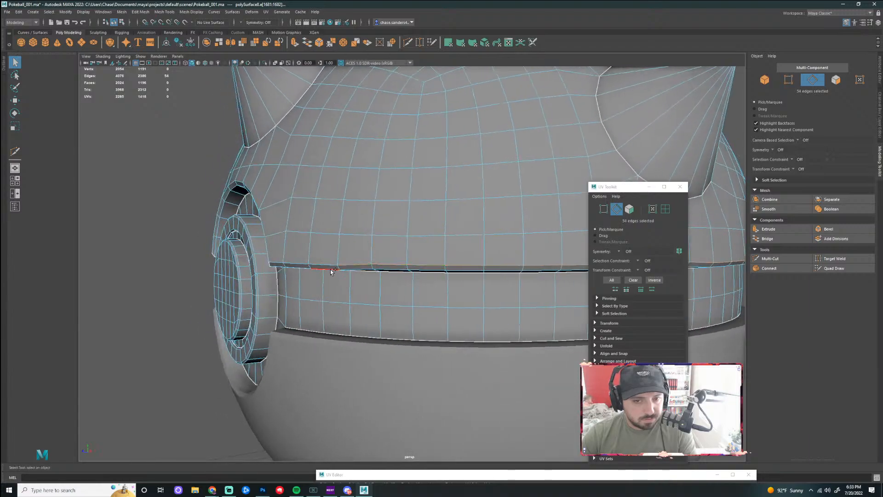
{"action": "left_click", "coordinate": [282, 266], "text": "shift"}
{"action": "scroll", "coordinate": [284, 265], "scroll_direction": "down", "scroll_amount": 3}
{"action": "left_click_drag", "start_coordinate": [299, 265], "coordinate": [559, 257], "text": "alt"}
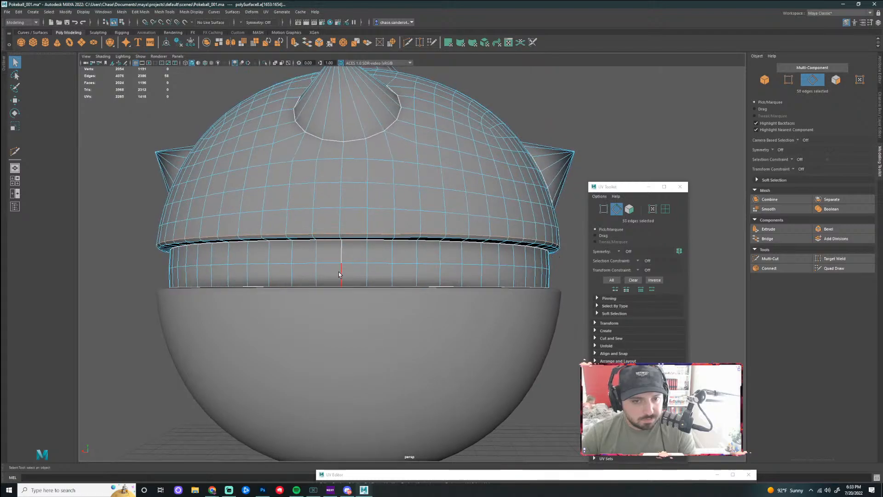
- Scale the selected rim edges along the vertical axis to flatten them to one level
{"action": "left_click_drag", "start_coordinate": [280, 271], "coordinate": [391, 267], "text": "alt"}
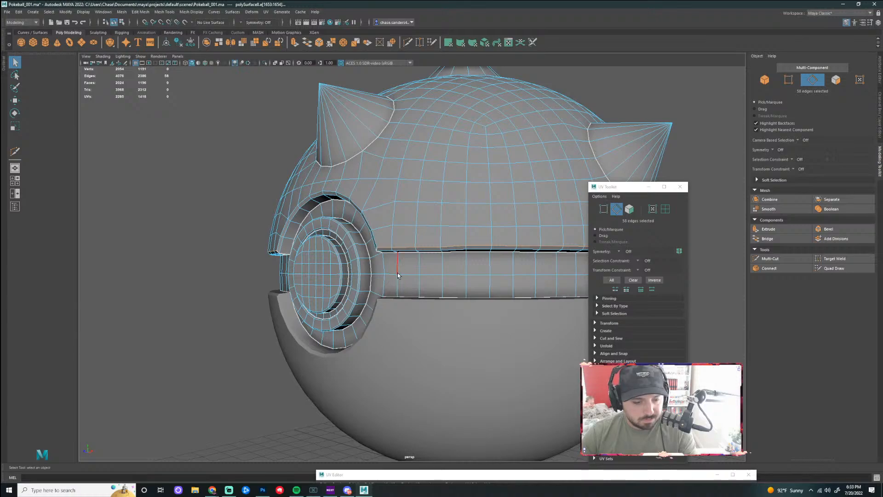
{"action": "key", "text": "r"}
{"action": "left_click_drag", "start_coordinate": [466, 191], "coordinate": [465, 200]}
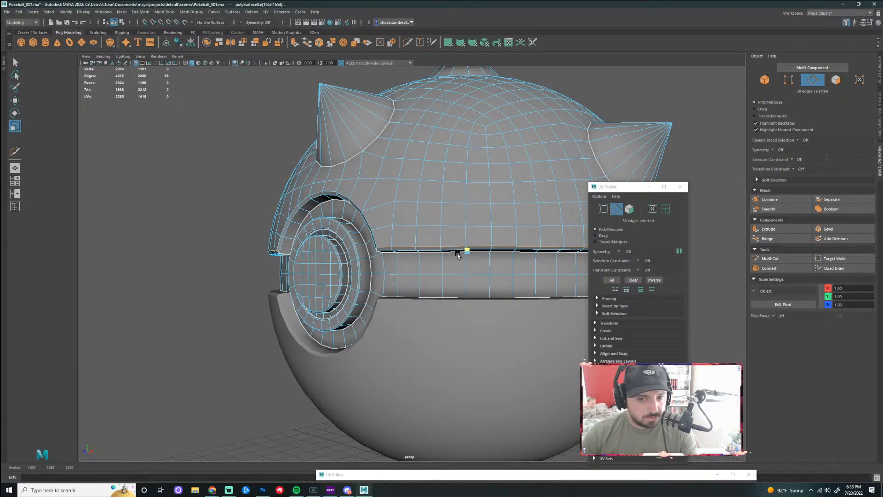
- Start a new selection of inner rim edges, where the upper shell meets the band, from the front button's left side
{"action": "left_click_drag", "start_coordinate": [502, 278], "coordinate": [239, 277], "text": "alt"}
{"action": "scroll", "coordinate": [440, 245], "scroll_direction": "up", "scroll_amount": 3}
{"action": "left_click", "coordinate": [432, 247]}
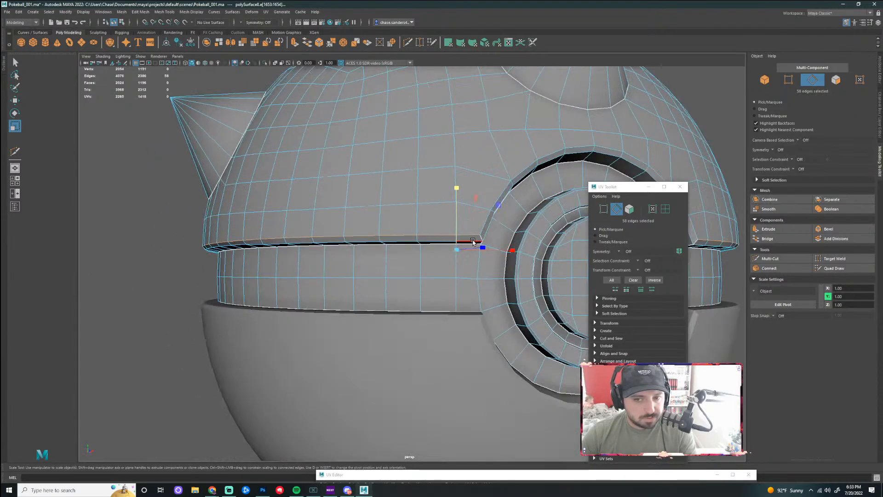
{"action": "left_click", "coordinate": [431, 241], "text": "shift"}
{"action": "left_click", "coordinate": [397, 242], "text": "shift"}
{"action": "left_click", "coordinate": [358, 243], "text": "shift"}
{"action": "left_click", "coordinate": [332, 243], "text": "shift"}
{"action": "left_click", "coordinate": [299, 243], "text": "shift"}
{"action": "left_click", "coordinate": [270, 243], "text": "shift"}
{"action": "left_click", "coordinate": [251, 245], "text": "shift"}
{"action": "left_click", "coordinate": [237, 246], "text": "shift"}
{"action": "left_click", "coordinate": [225, 247], "text": "shift"}
- Extend the inner rim edge selection along the band beneath the side spike
{"action": "left_click_drag", "start_coordinate": [215, 271], "coordinate": [271, 267], "text": "alt"}
{"action": "left_click", "coordinate": [348, 216], "text": "shift"}
{"action": "left_click", "coordinate": [331, 219], "text": "shift"}
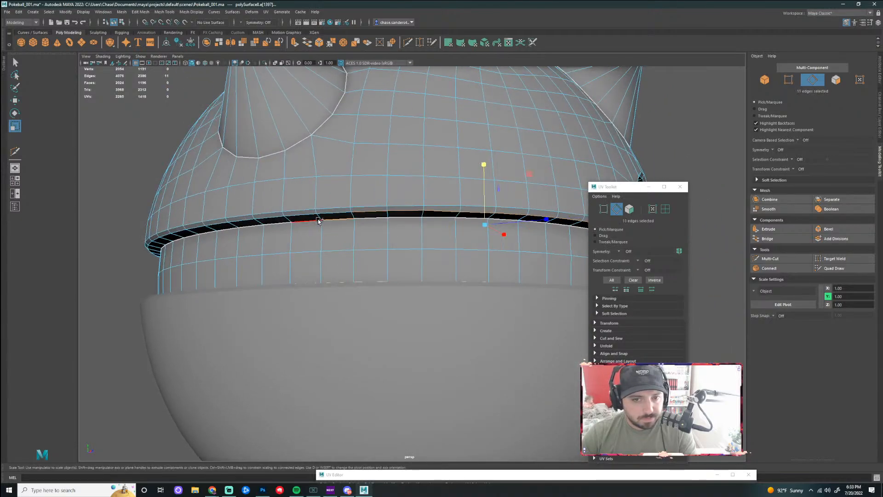
{"action": "left_click", "coordinate": [338, 220], "text": "shift"}
{"action": "left_click", "coordinate": [301, 218], "text": "shift"}
{"action": "left_click", "coordinate": [264, 220], "text": "shift"}
{"action": "left_click", "coordinate": [220, 225], "text": "shift"}
- Continue adding inner rim edges from the side spike around towards the back of the ball
{"action": "left_click_drag", "start_coordinate": [226, 242], "coordinate": [286, 237], "text": "alt"}
{"action": "left_click", "coordinate": [365, 186], "text": "shift"}
{"action": "left_click", "coordinate": [329, 185], "text": "shift"}
{"action": "left_click", "coordinate": [295, 186], "text": "shift"}
{"action": "left_click", "coordinate": [258, 186], "text": "shift"}
{"action": "left_click", "coordinate": [220, 187], "text": "shift"}
{"action": "left_click", "coordinate": [189, 189], "text": "shift"}
{"action": "left_click_drag", "start_coordinate": [168, 193], "coordinate": [297, 183], "text": "alt"}
{"action": "left_click", "coordinate": [292, 184], "text": "shift"}
{"action": "left_click", "coordinate": [248, 185], "text": "shift"}
{"action": "left_click", "coordinate": [207, 187], "text": "shift"}
{"action": "left_click", "coordinate": [171, 190], "text": "shift"}
{"action": "left_click", "coordinate": [140, 195], "text": "shift"}
- Add the inner rim edges across the back of the ball to the selection
{"action": "left_click_drag", "start_coordinate": [142, 197], "coordinate": [278, 191], "text": "alt"}
{"action": "left_click", "coordinate": [478, 164], "text": "shift"}
{"action": "left_click", "coordinate": [442, 162], "text": "shift"}
{"action": "left_click", "coordinate": [333, 155], "text": "shift"}
{"action": "left_click", "coordinate": [282, 155], "text": "shift"}
{"action": "left_click", "coordinate": [240, 158], "text": "shift"}
{"action": "left_click", "coordinate": [198, 161], "text": "shift"}
{"action": "left_click", "coordinate": [157, 166], "text": "shift"}
{"action": "left_click", "coordinate": [137, 162], "text": "shift"}
- Extend the inner rim edge selection past the back onto the ball's opposite side
{"action": "left_click_drag", "start_coordinate": [146, 161], "coordinate": [252, 181], "text": "alt"}
{"action": "left_click", "coordinate": [321, 186], "text": "shift"}
{"action": "left_click", "coordinate": [247, 187], "text": "shift"}
{"action": "left_click", "coordinate": [216, 187], "text": "shift"}
{"action": "left_click", "coordinate": [184, 190], "text": "shift"}
{"action": "left_click_drag", "start_coordinate": [206, 207], "coordinate": [276, 186], "text": "alt"}
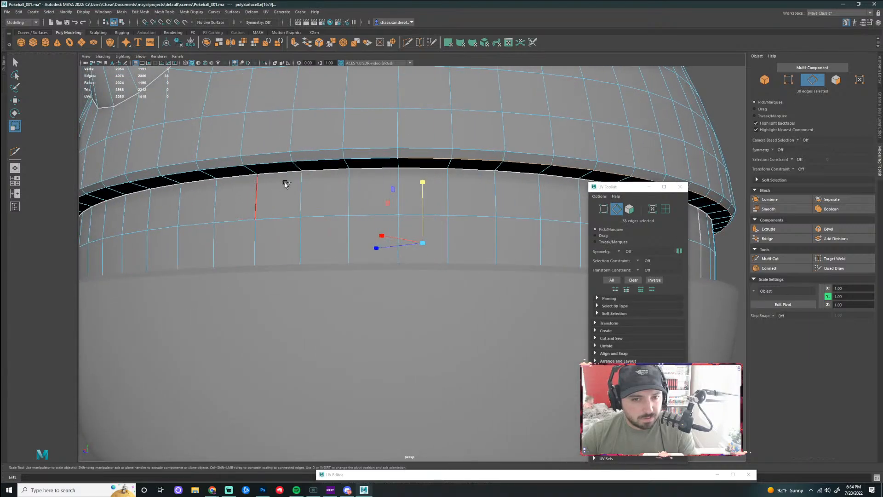
{"action": "left_click", "coordinate": [370, 159], "text": "shift"}
{"action": "left_click", "coordinate": [324, 163], "text": "shift"}
{"action": "left_click", "coordinate": [245, 169], "text": "shift"}
{"action": "left_click", "coordinate": [220, 171], "text": "shift"}
{"action": "left_click", "coordinate": [176, 179], "text": "shift"}
- Complete the inner rim edge selection up to the other side of the front button
{"action": "left_click_drag", "start_coordinate": [154, 182], "coordinate": [347, 189], "text": "alt"}
{"action": "left_click", "coordinate": [345, 188], "text": "shift"}
{"action": "left_click", "coordinate": [322, 189], "text": "shift"}
{"action": "left_click_drag", "start_coordinate": [200, 197], "coordinate": [321, 201], "text": "alt"}
{"action": "left_click", "coordinate": [265, 197], "text": "shift"}
{"action": "left_click", "coordinate": [229, 200], "text": "shift"}
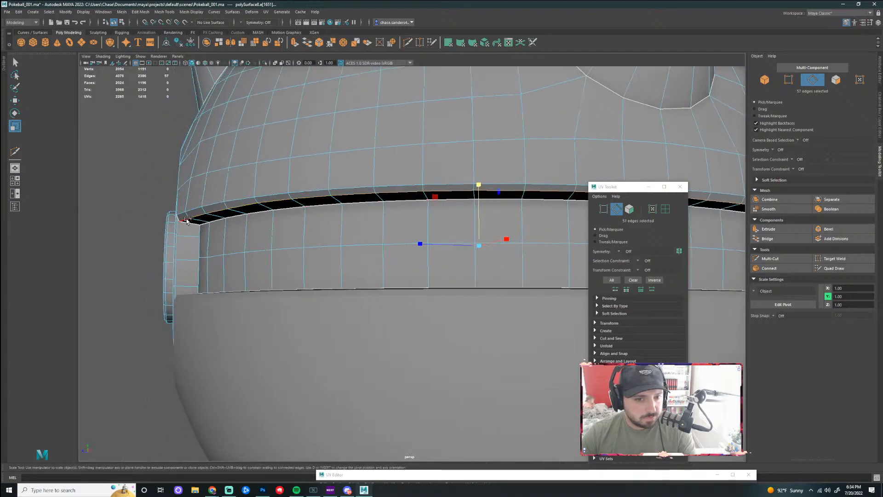
{"action": "left_click_drag", "start_coordinate": [242, 223], "coordinate": [312, 207], "text": "alt"}
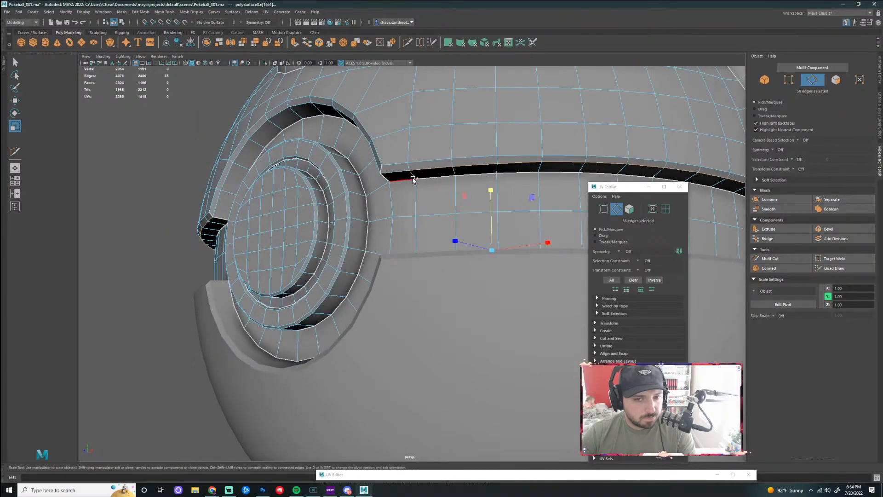
- Flatten the selected inner rim edges to one level along the vertical axis and adjust their height with the Move tool
{"action": "left_click_drag", "start_coordinate": [417, 179], "coordinate": [424, 202], "text": "alt"}
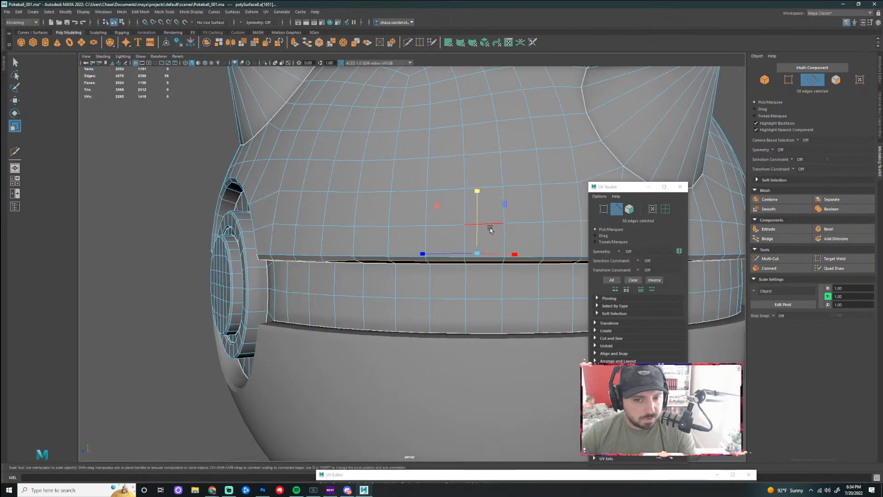
{"action": "left_click_drag", "start_coordinate": [476, 193], "coordinate": [475, 253]}
{"action": "left_click_drag", "start_coordinate": [461, 331], "coordinate": [480, 266], "text": "alt"}
{"action": "key", "text": "w"}
{"action": "left_click_drag", "start_coordinate": [444, 190], "coordinate": [445, 190]}
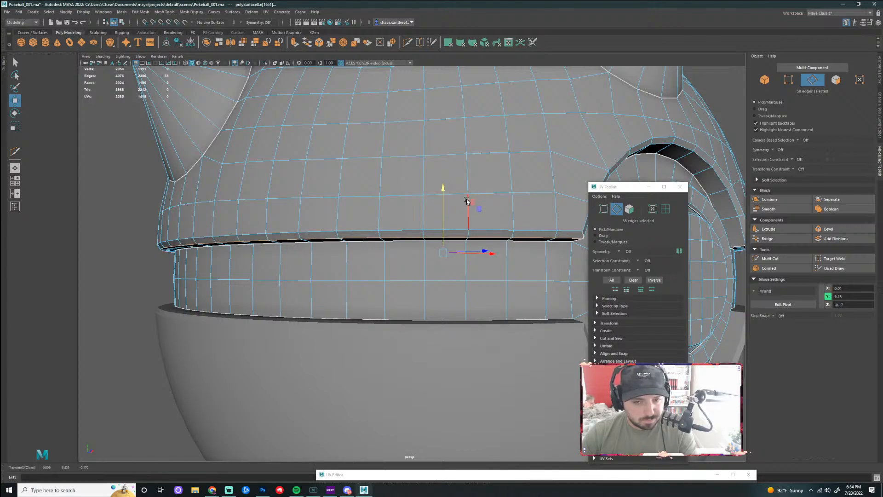
{"action": "left_click_drag", "start_coordinate": [443, 192], "coordinate": [450, 247]}
{"action": "left_click_drag", "start_coordinate": [343, 256], "coordinate": [275, 245]}
{"action": "left_click_drag", "start_coordinate": [437, 224], "coordinate": [496, 225]}
- Return to object mode, clear the selection and inspect the levelled rim around the ball
{"action": "right_click", "coordinate": [300, 240]}
{"action": "left_click", "coordinate": [330, 229]}
{"action": "left_click", "coordinate": [161, 313]}
{"action": "scroll", "coordinate": [184, 297], "scroll_direction": "up", "scroll_amount": 3}
{"action": "left_click_drag", "start_coordinate": [197, 289], "coordinate": [128, 290]}
{"action": "scroll", "coordinate": [128, 290], "scroll_direction": "down", "scroll_amount": 3}
{"action": "left_click_drag", "start_coordinate": [463, 252], "coordinate": [251, 237]}
{"action": "scroll", "coordinate": [241, 252], "scroll_direction": "down", "scroll_amount": 5}
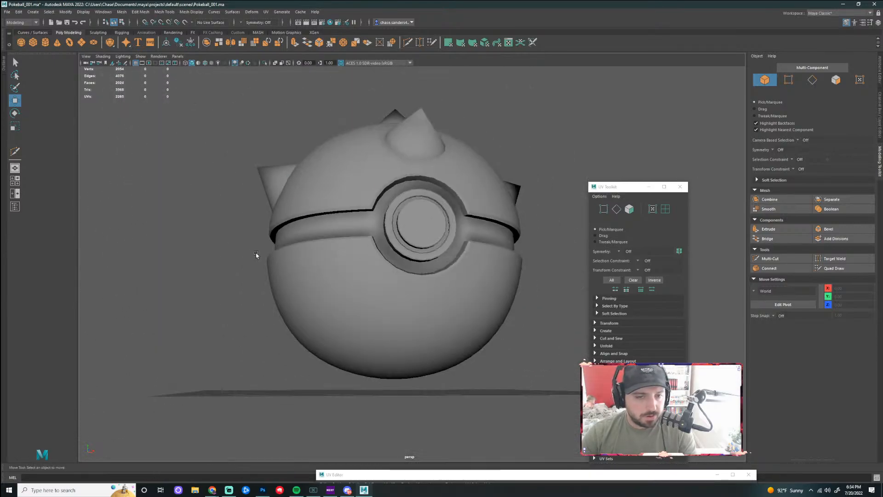
- Select both halves of the Pokeball and bring up their layout in the UV Editor
{"action": "left_click", "coordinate": [415, 219]}
{"action": "left_click_drag", "start_coordinate": [517, 203], "coordinate": [528, 222]}
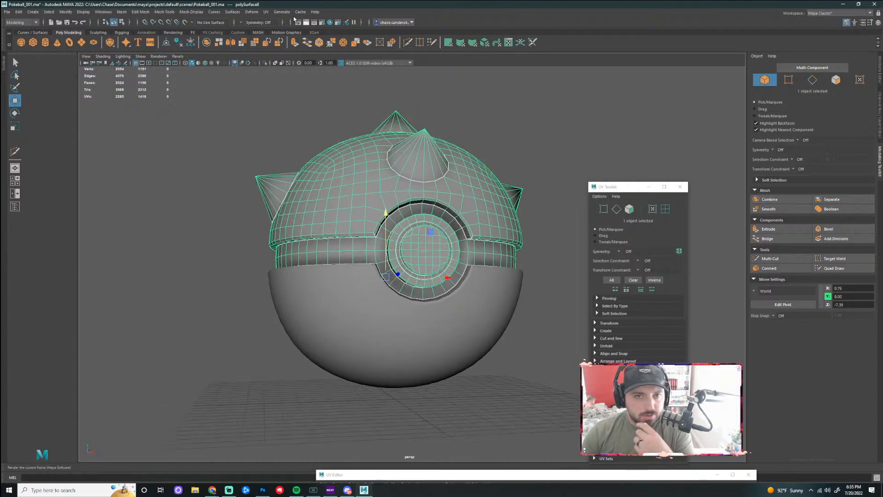
{"action": "scroll", "coordinate": [483, 160], "scroll_direction": "down", "scroll_amount": 5}
{"action": "left_click_drag", "start_coordinate": [518, 118], "coordinate": [281, 346]}
{"action": "left_click", "coordinate": [265, 14]}
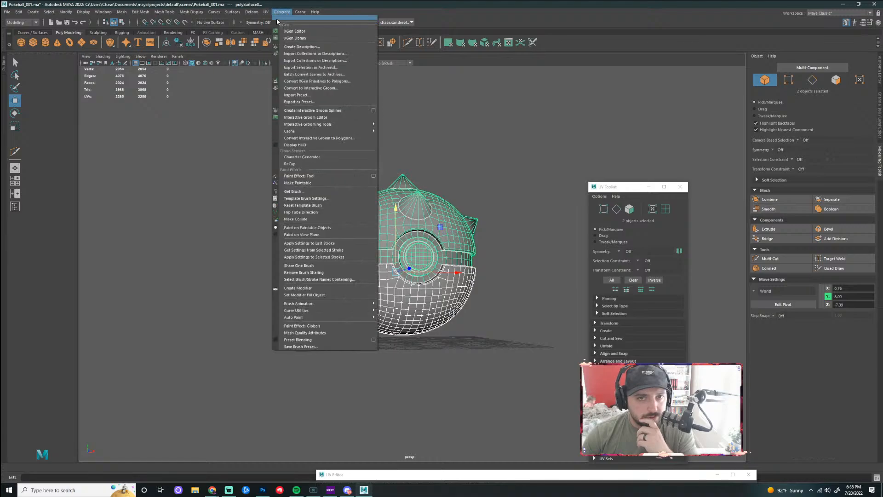
{"action": "left_click", "coordinate": [283, 24]}
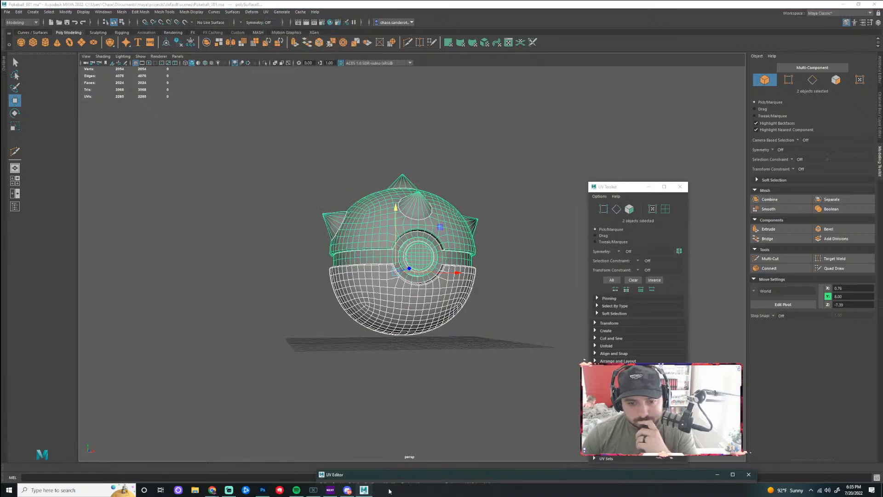
{"action": "left_click_drag", "start_coordinate": [434, 476], "coordinate": [366, 48]}
{"action": "scroll", "coordinate": [467, 262], "scroll_direction": "down", "scroll_amount": 6}
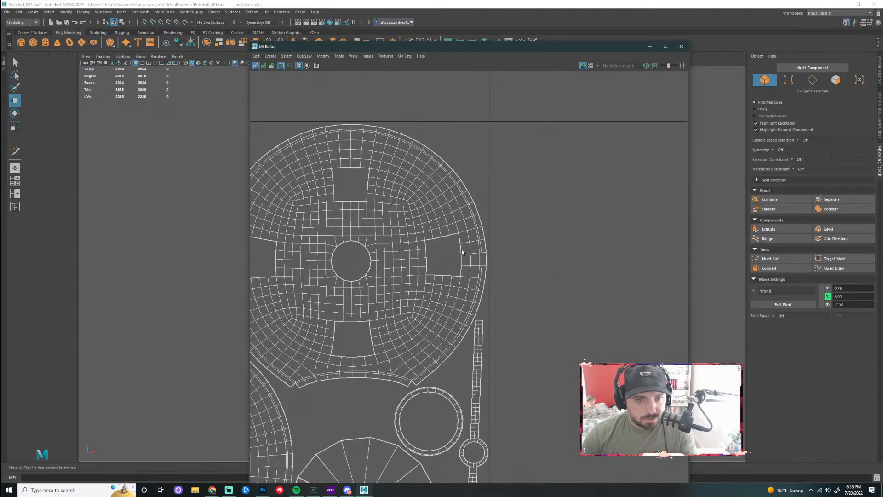
- Cut the upper shell's UVs along the edge loop just inside its outer rim
{"action": "left_click_drag", "start_coordinate": [516, 258], "coordinate": [597, 179]}
{"action": "scroll", "coordinate": [436, 298], "scroll_direction": "up", "scroll_amount": 6}
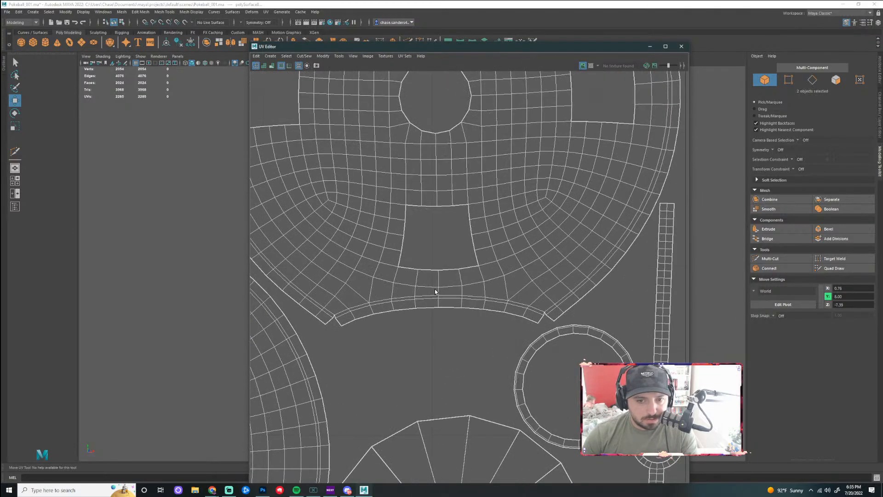
{"action": "scroll", "coordinate": [435, 294], "scroll_direction": "down", "scroll_amount": 1}
{"action": "mouse_move", "coordinate": [408, 290]}
{"action": "left_mouse_down"}
{"action": "mouse_move", "coordinate": [456, 351]}
{"action": "mouse_move", "coordinate": [456, 410]}
{"action": "mouse_move", "coordinate": [328, 444]}
{"action": "mouse_move", "coordinate": [292, 393]}
{"action": "mouse_move", "coordinate": [407, 291]}
{"action": "left_mouse_up"}
{"action": "scroll", "coordinate": [408, 292], "scroll_direction": "down", "scroll_amount": 3}
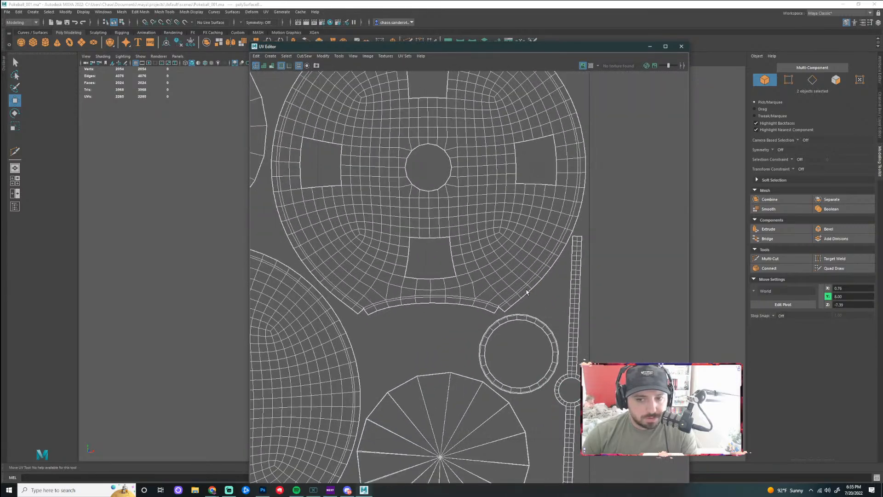
{"action": "scroll", "coordinate": [537, 295], "scroll_direction": "down", "scroll_amount": 1}
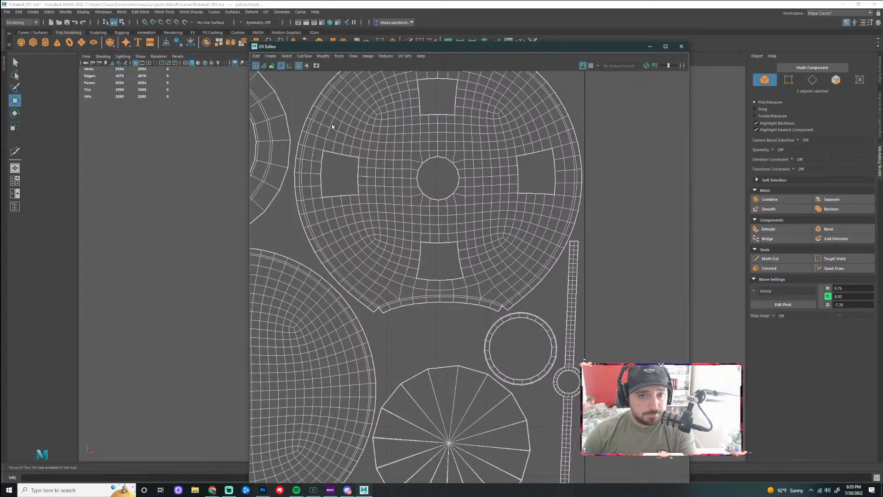
{"action": "left_click_drag", "start_coordinate": [345, 115], "coordinate": [352, 161]}
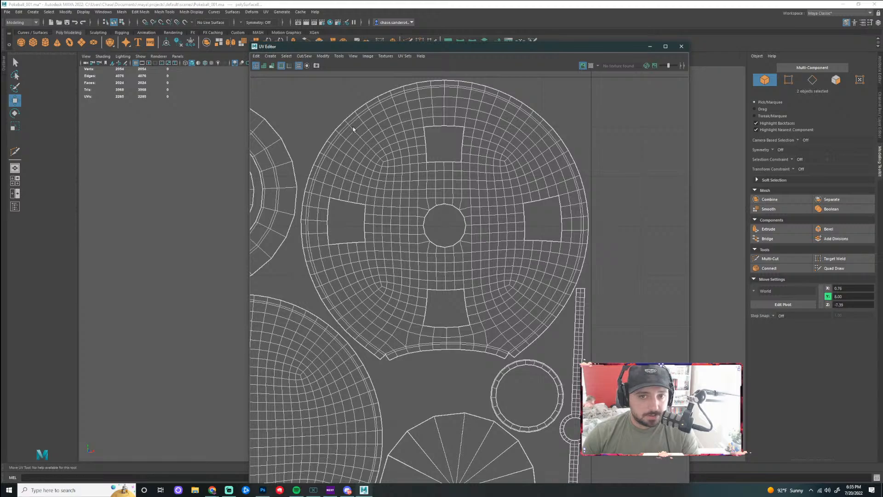
{"action": "scroll", "coordinate": [368, 116], "scroll_direction": "up", "scroll_amount": 2}
{"action": "right_click", "coordinate": [377, 123]}
{"action": "left_click", "coordinate": [370, 120]}
{"action": "double_click", "coordinate": [353, 134]}
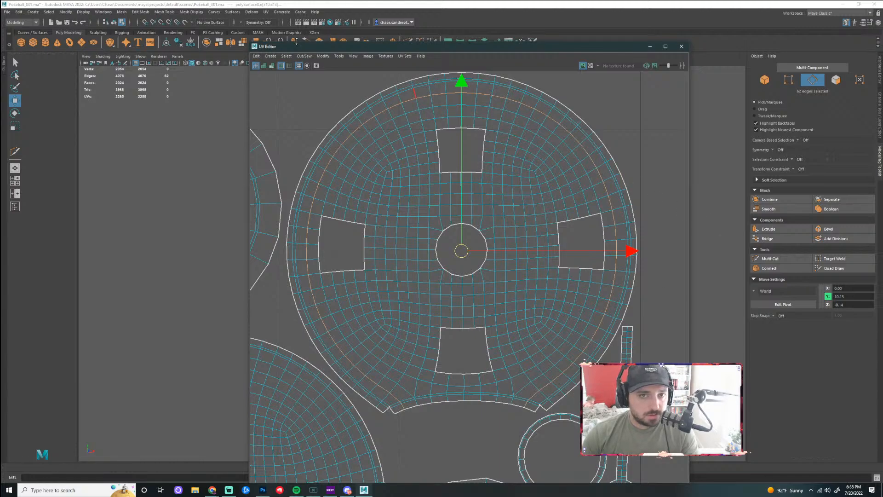
{"action": "left_click", "coordinate": [305, 56]}
{"action": "left_click", "coordinate": [322, 92]}
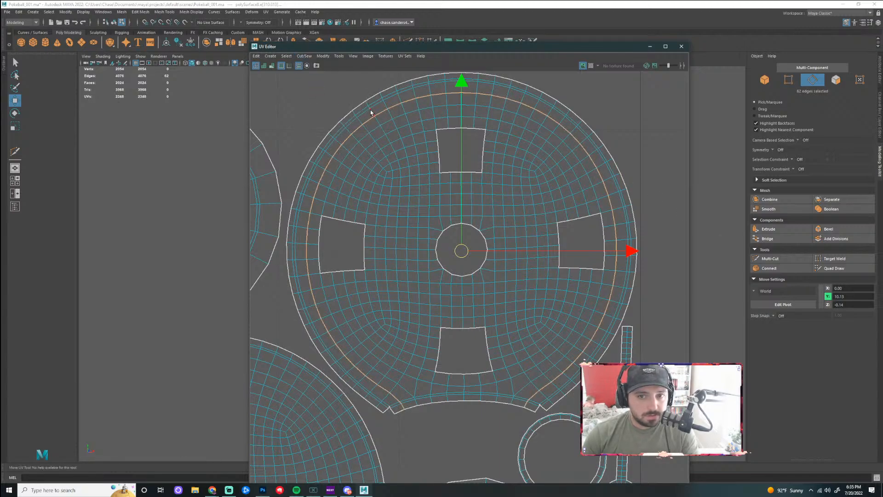
- Select the separated inner dome UV shell and scale it down slightly to leave a gap from the rim strip
{"action": "right_click", "coordinate": [409, 154]}
{"action": "left_click", "coordinate": [372, 143]}
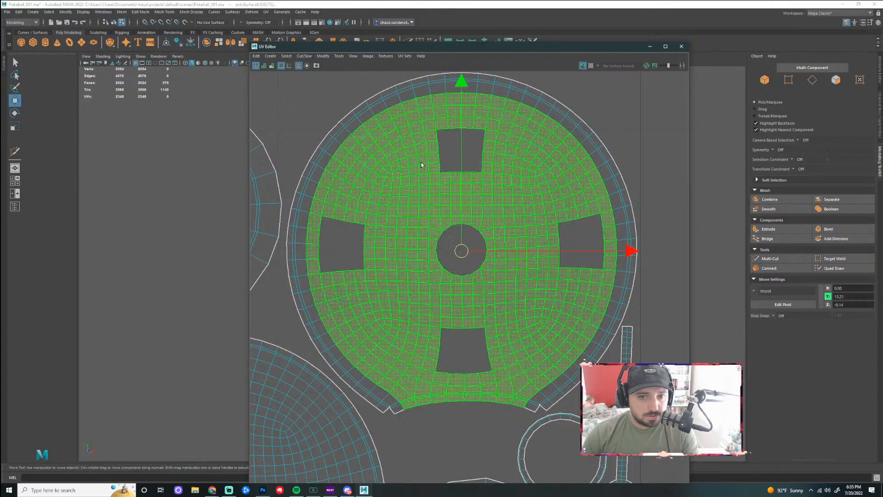
{"action": "key", "text": "r"}
{"action": "left_click_drag", "start_coordinate": [459, 250], "coordinate": [454, 250]}
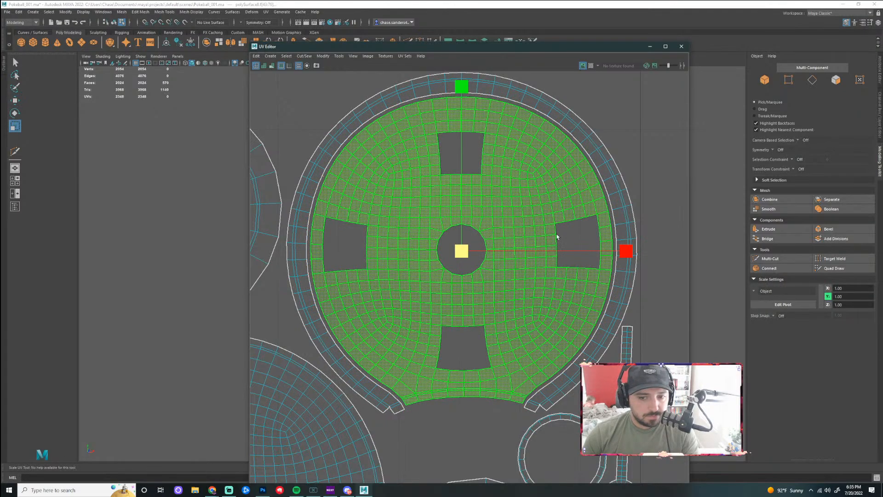
- Clear the UV selection and dock the UV Editor beside the viewport with the ball viewed from the front
{"action": "scroll", "coordinate": [557, 235], "scroll_direction": "down", "scroll_amount": 2}
{"action": "left_click", "coordinate": [194, 161]}
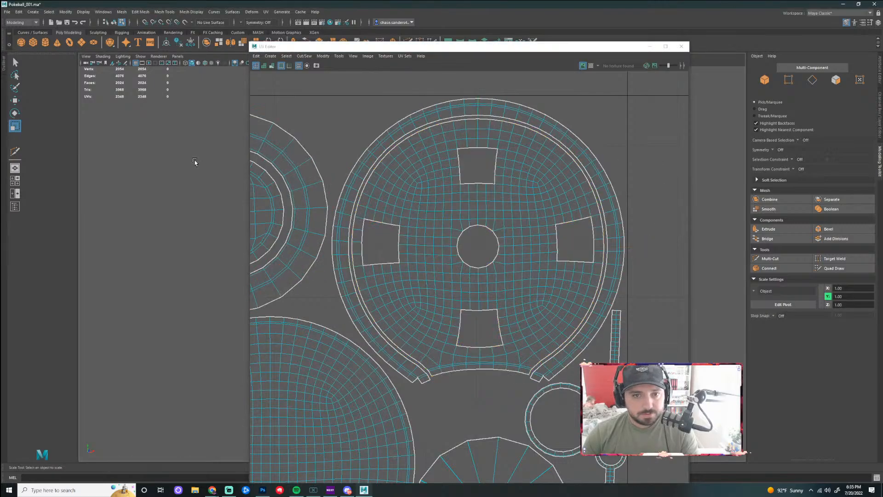
{"action": "left_click_drag", "start_coordinate": [479, 47], "coordinate": [879, 175]}
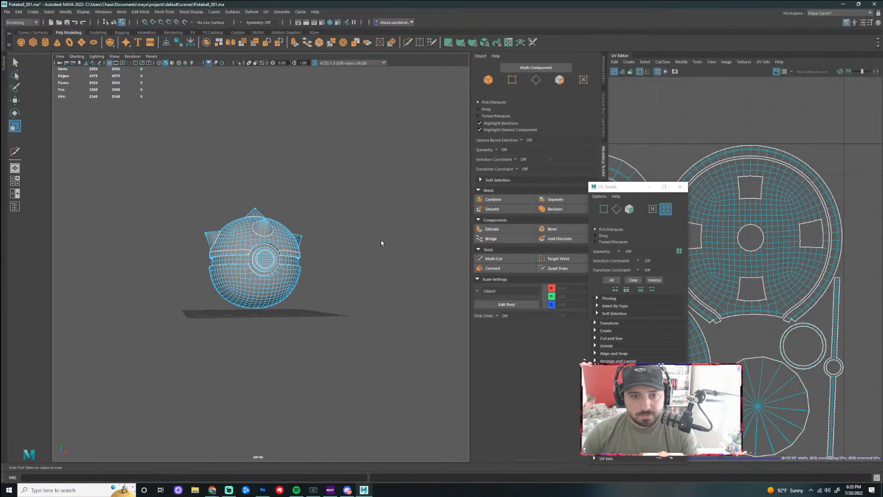
{"action": "scroll", "coordinate": [314, 225], "scroll_direction": "up", "scroll_amount": 3}
{"action": "left_click_drag", "start_coordinate": [441, 223], "coordinate": [436, 226]}
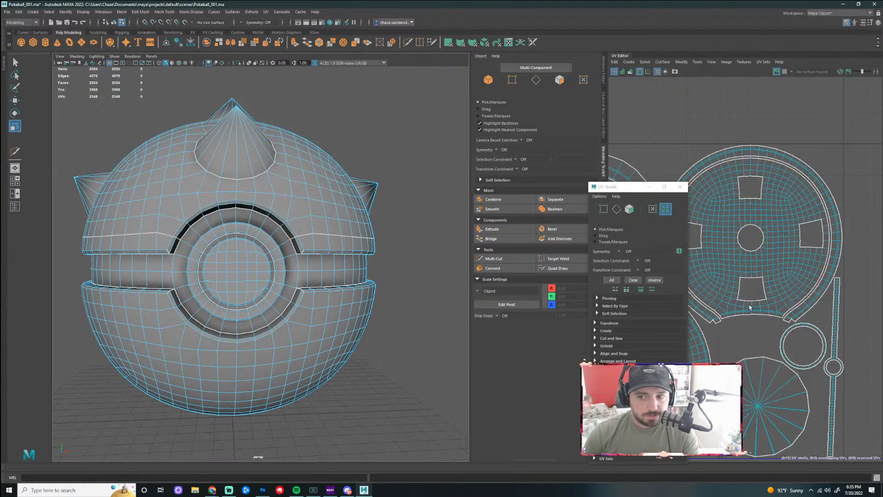
- Multi-Cut diagonal edges across the corner faces above both sides of the front button recess, each through a midpoint
{"action": "right_click", "coordinate": [176, 226]}
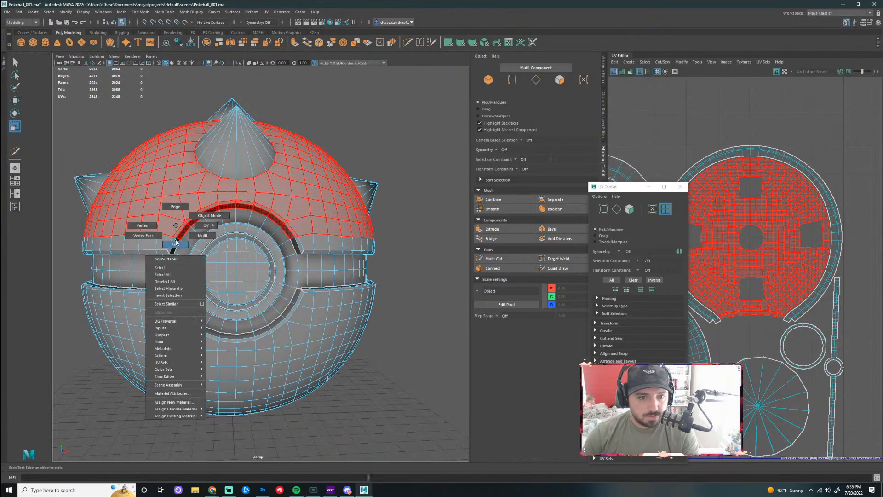
{"action": "left_click", "coordinate": [171, 226]}
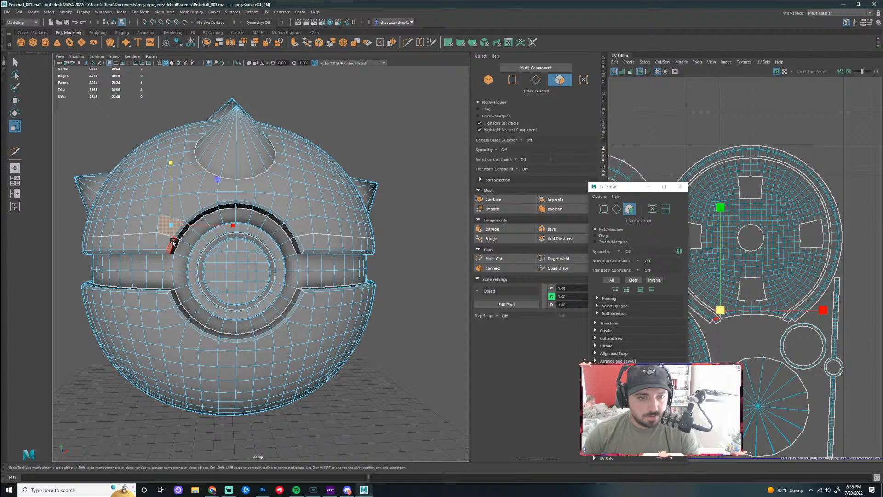
{"action": "scroll", "coordinate": [167, 239], "scroll_direction": "up", "scroll_amount": 3}
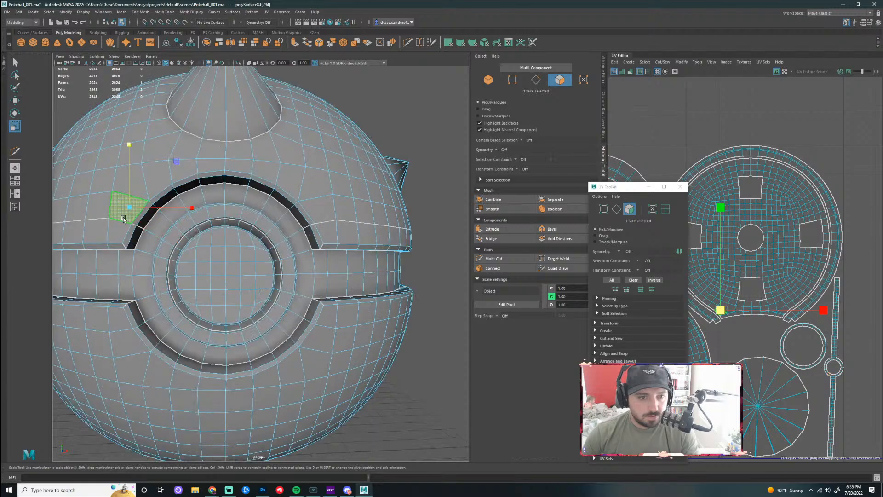
{"action": "left_click", "coordinate": [407, 42]}
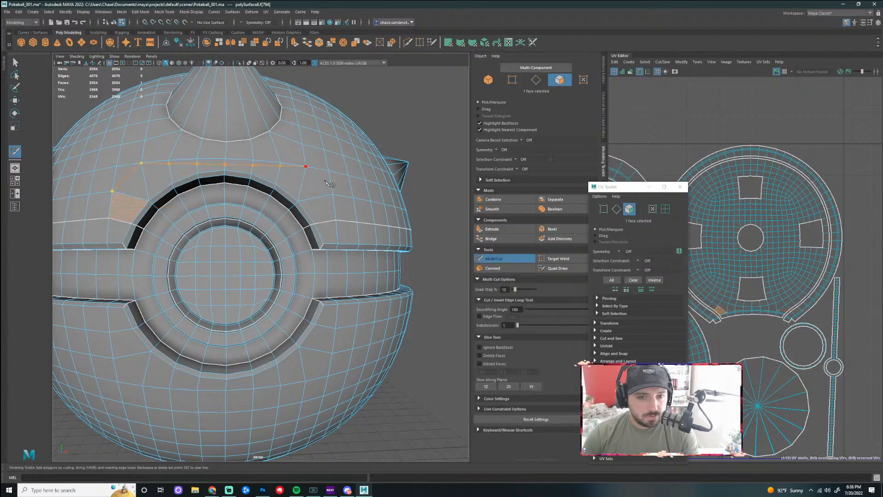
{"action": "key", "text": "ctrl+z"}
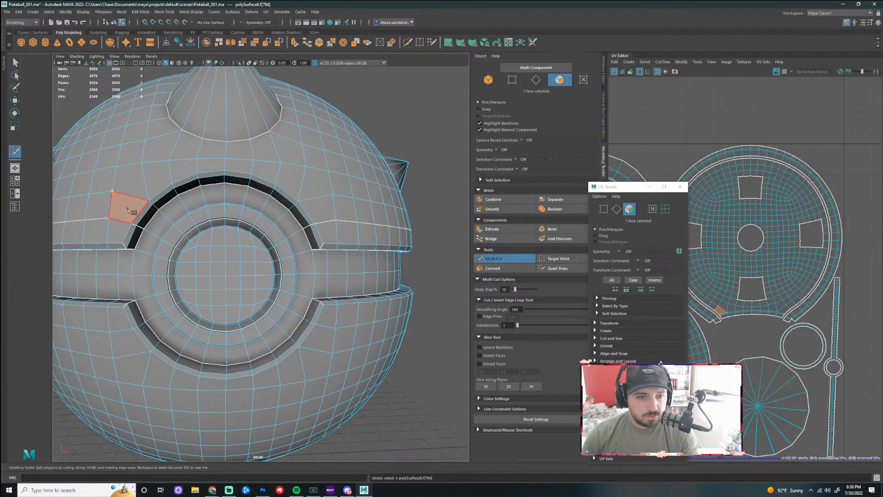
{"action": "left_click", "coordinate": [124, 178]}
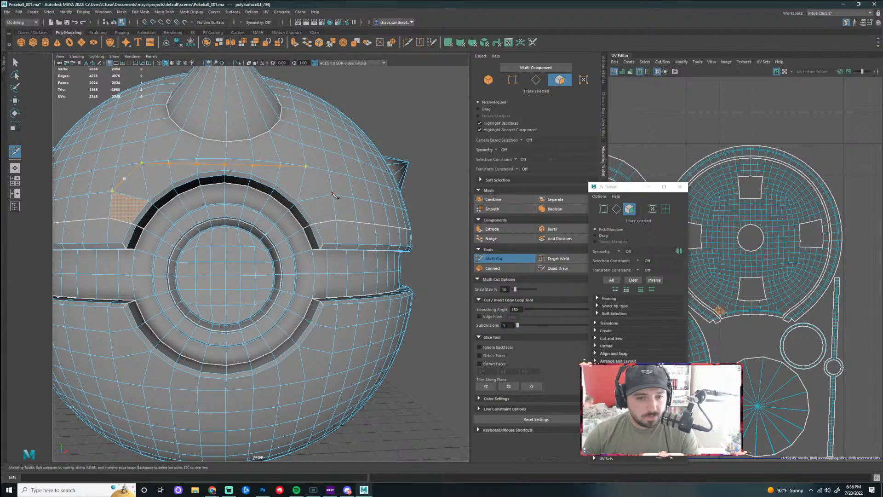
{"action": "key", "text": "Return"}
{"action": "left_click", "coordinate": [306, 166]}
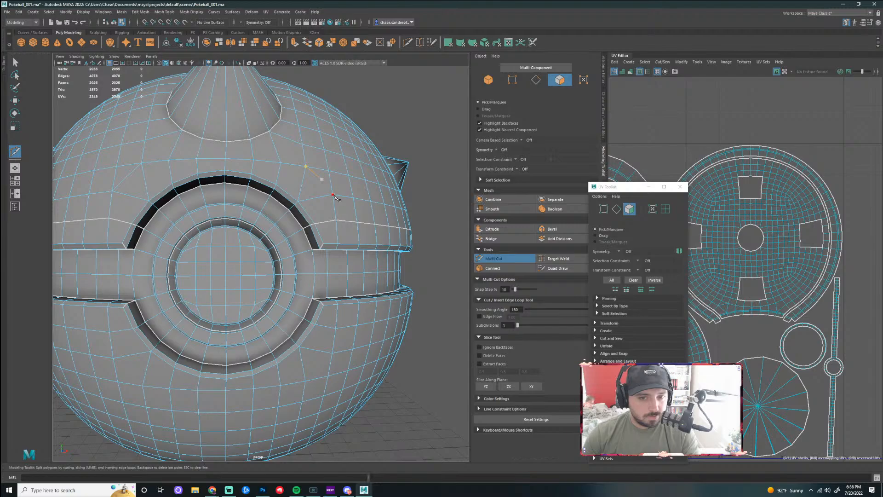
{"action": "key", "text": "Return"}
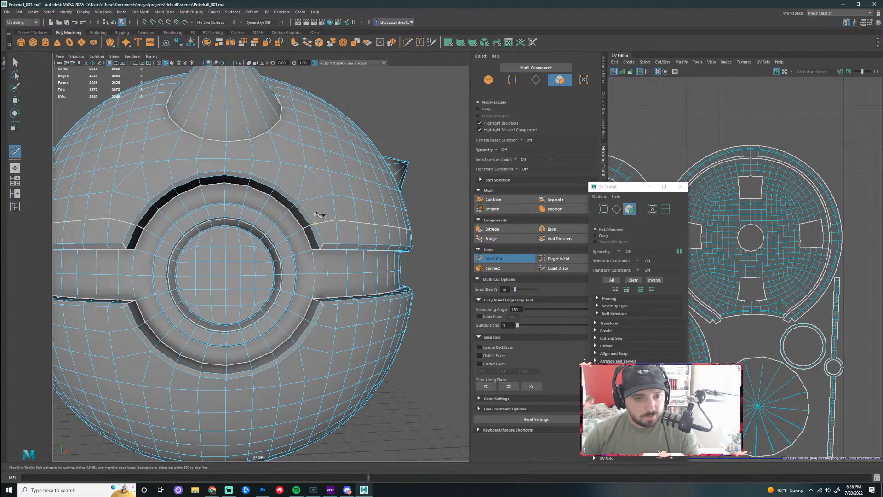
- Move the new cut vertex at the recess's upper left to about X -2.55, Y 11.21, Z 7.12
{"action": "scroll", "coordinate": [327, 212], "scroll_direction": "down", "scroll_amount": 4}
{"action": "left_click_drag", "start_coordinate": [331, 206], "coordinate": [332, 210]}
{"action": "scroll", "coordinate": [241, 223], "scroll_direction": "up", "scroll_amount": 4}
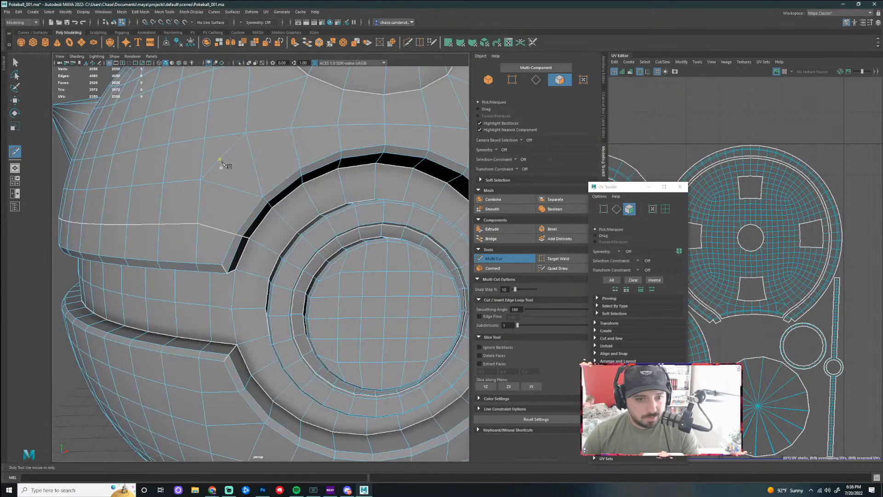
{"action": "key", "text": "q"}
{"action": "scroll", "coordinate": [276, 170], "scroll_direction": "down", "scroll_amount": 5}
{"action": "scroll", "coordinate": [322, 221], "scroll_direction": "up", "scroll_amount": 4}
{"action": "scroll", "coordinate": [321, 228], "scroll_direction": "down", "scroll_amount": 3}
{"action": "right_click", "coordinate": [178, 197]}
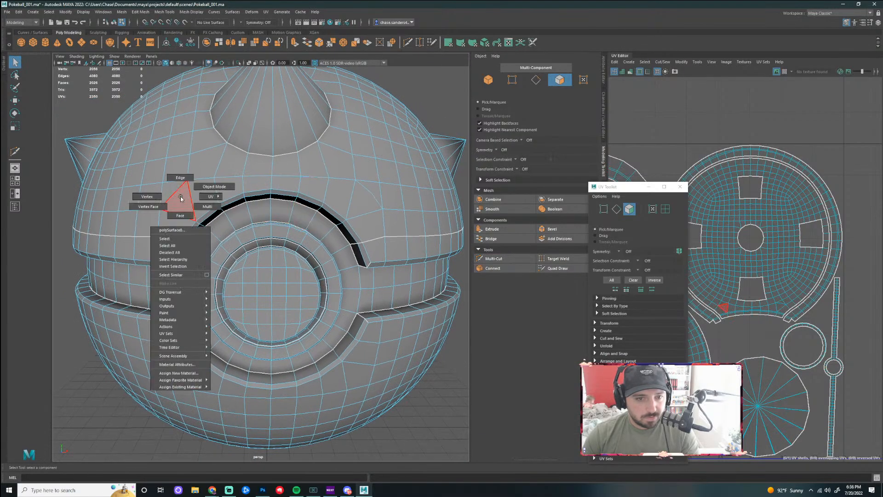
{"action": "left_click", "coordinate": [178, 202]}
{"action": "key", "text": "w"}
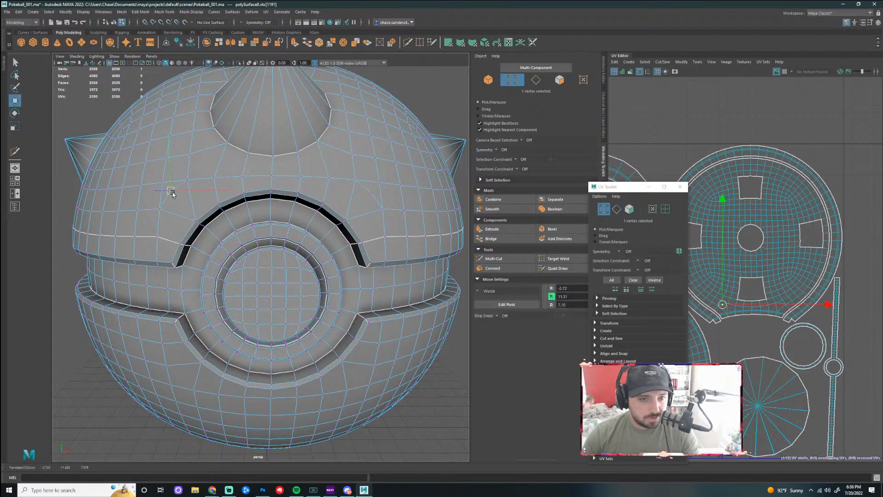
{"action": "left_click_drag", "start_coordinate": [175, 196], "coordinate": [179, 204]}
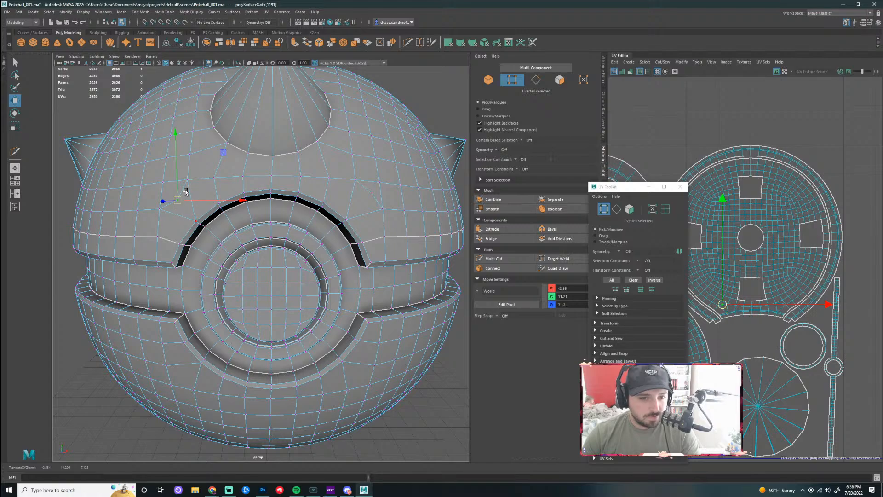
- Move the recess's upper-left cut vertex to about X -2.72, Y 11.31, Z 7.10 and turn on Object X symmetry
{"action": "left_click_drag", "start_coordinate": [178, 200], "coordinate": [172, 197]}
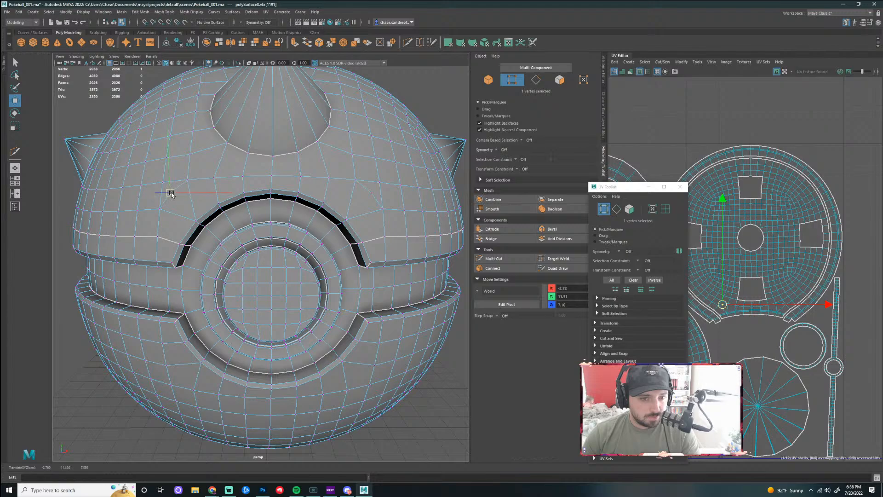
{"action": "left_click", "coordinate": [373, 193]}
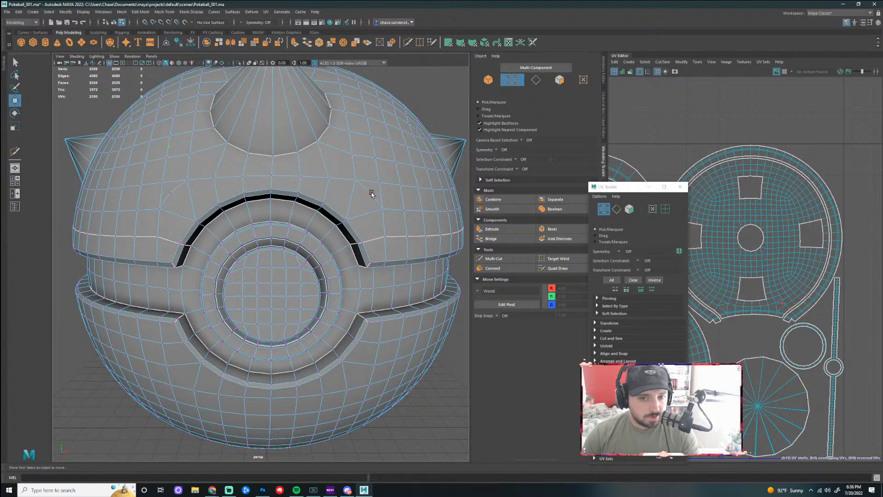
{"action": "left_click", "coordinate": [211, 180]}
{"action": "left_click_drag", "start_coordinate": [243, 159], "coordinate": [242, 172], "text": "alt"}
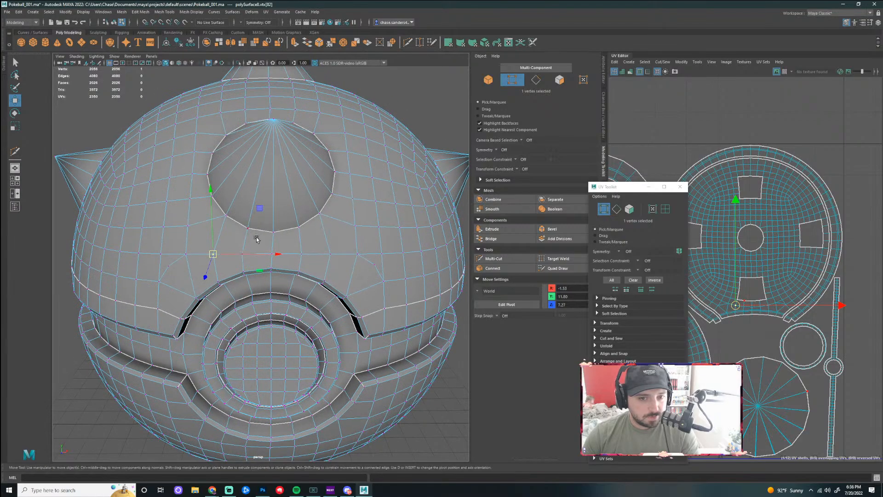
{"action": "scroll", "coordinate": [253, 250], "scroll_direction": "up", "scroll_amount": 5}
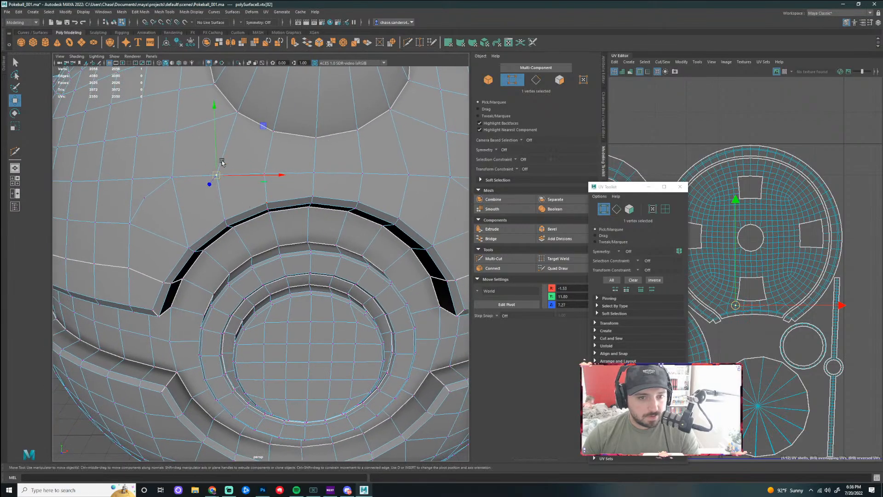
{"action": "left_click_drag", "start_coordinate": [290, 139], "coordinate": [255, 135], "text": "alt"}
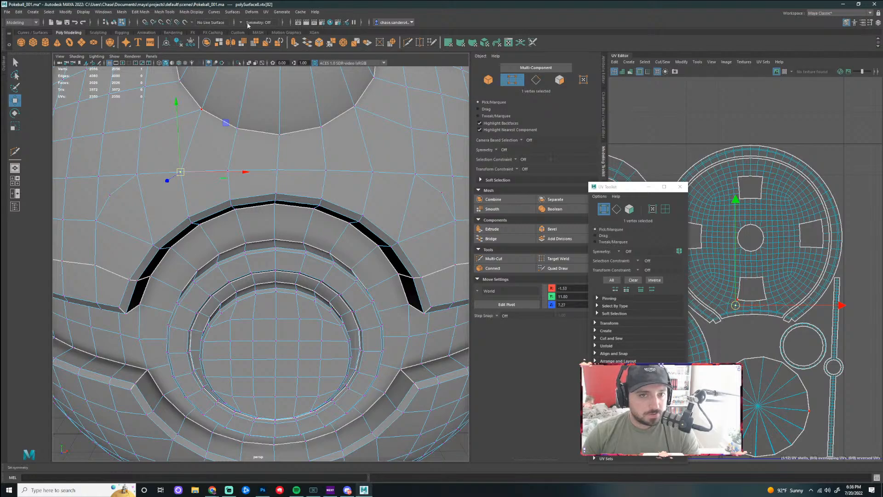
{"action": "left_click", "coordinate": [242, 24]}
{"action": "left_click", "coordinate": [258, 31]}
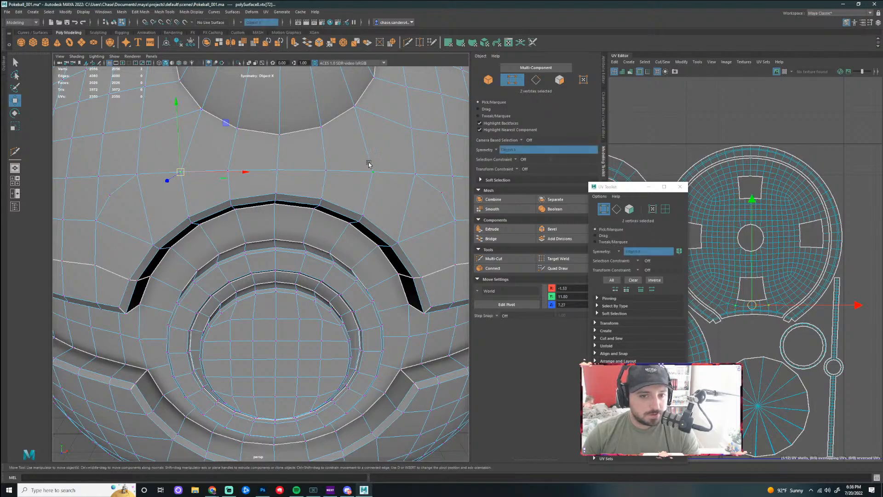
- Raise the vertex row above the recess arch slightly, working from the outer mirrored pair in to the centre vertex
{"action": "left_click_drag", "start_coordinate": [175, 104], "coordinate": [225, 102]}
{"action": "left_click", "coordinate": [227, 165]}
{"action": "left_click", "coordinate": [278, 170]}
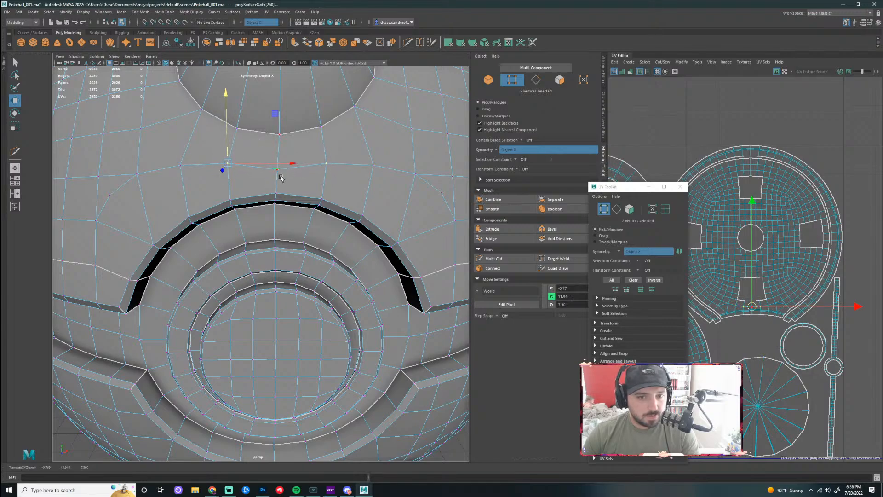
{"action": "left_click_drag", "start_coordinate": [275, 107], "coordinate": [278, 97]}
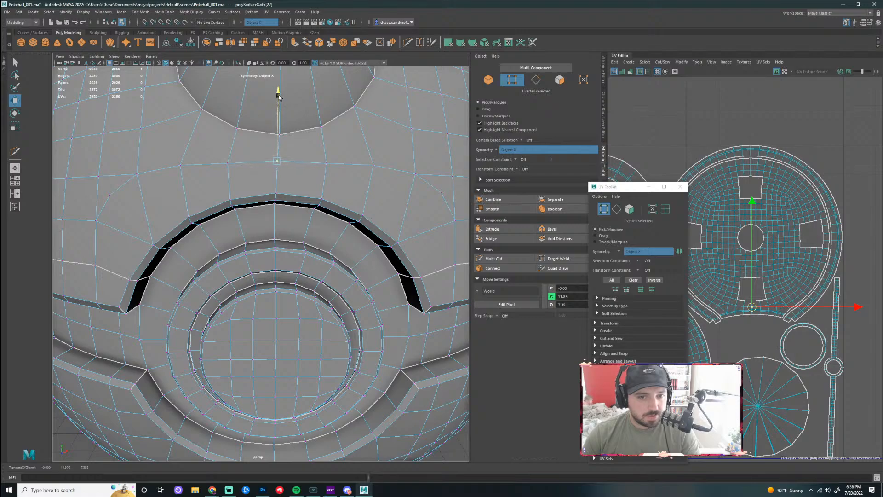
- Nudge the mirrored cut vertices beside the recess and the vertex pairs below them to even out the edge flow
{"action": "left_click", "coordinate": [120, 205]}
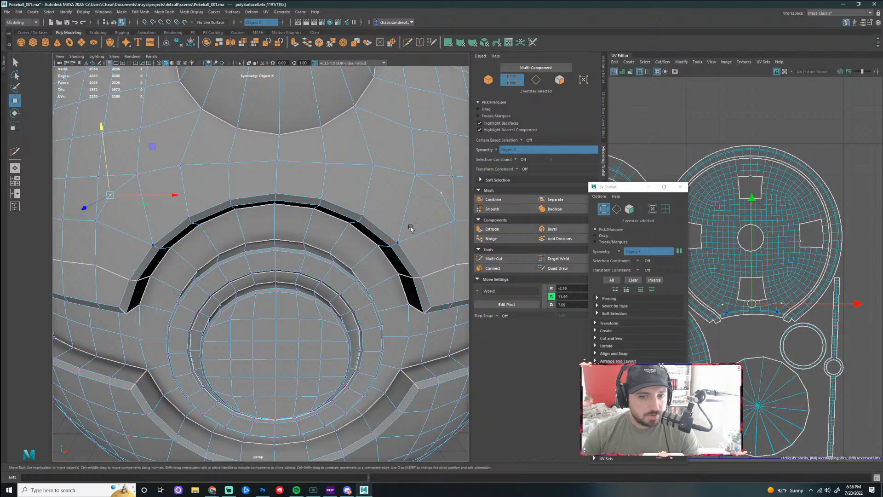
{"action": "left_click_drag", "start_coordinate": [101, 131], "coordinate": [102, 134]}
{"action": "left_click_drag", "start_coordinate": [110, 207], "coordinate": [105, 213]}
{"action": "left_click_drag", "start_coordinate": [88, 164], "coordinate": [88, 175]}
{"action": "left_click", "coordinate": [95, 266]}
{"action": "left_click_drag", "start_coordinate": [94, 265], "coordinate": [86, 260]}
- Lower the mirrored rim-line vertices beside the recess slightly and shift them and the pair above toward the button
{"action": "scroll", "coordinate": [152, 258], "scroll_direction": "down", "scroll_amount": 5}
{"action": "mouse_move", "coordinate": [280, 253]}
{"action": "left_mouse_down"}
{"action": "mouse_move", "coordinate": [242, 252]}
{"action": "mouse_move", "coordinate": [288, 243]}
{"action": "left_mouse_up"}
{"action": "scroll", "coordinate": [301, 205], "scroll_direction": "up", "scroll_amount": 4}
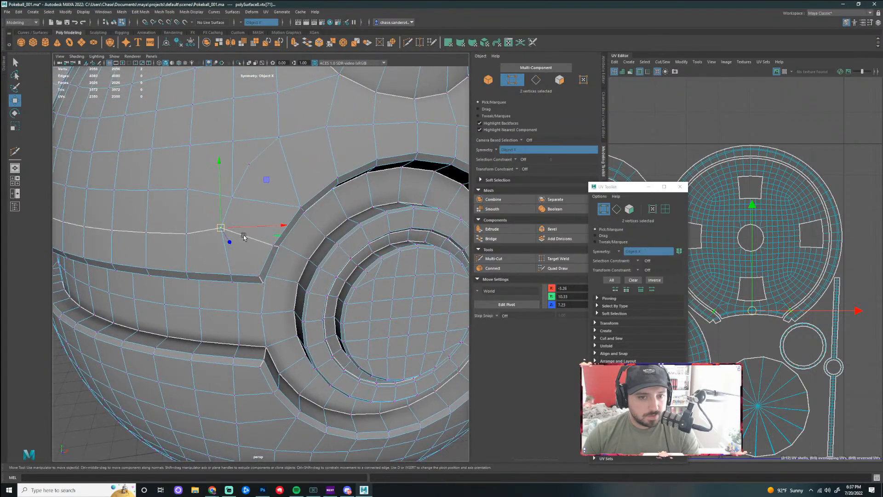
{"action": "left_click_drag", "start_coordinate": [217, 173], "coordinate": [217, 173]}
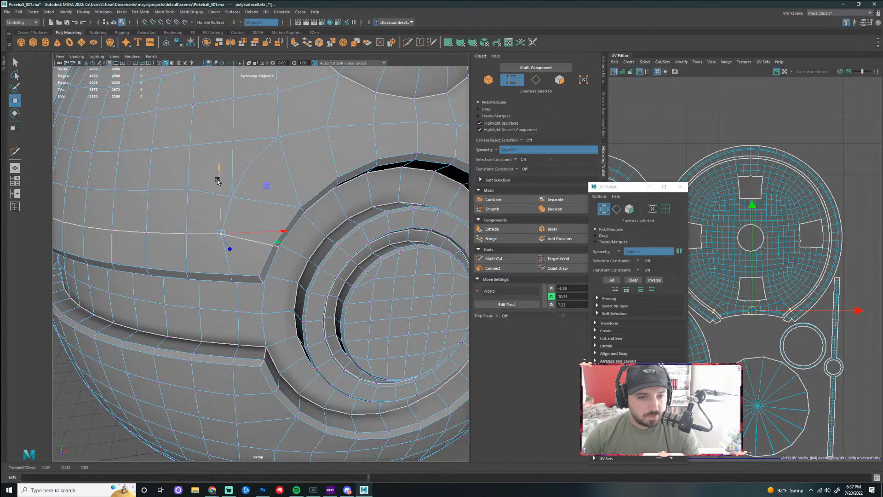
{"action": "left_click_drag", "start_coordinate": [283, 233], "coordinate": [285, 233]}
{"action": "left_click", "coordinate": [234, 198]}
{"action": "left_click_drag", "start_coordinate": [294, 198], "coordinate": [299, 199]}
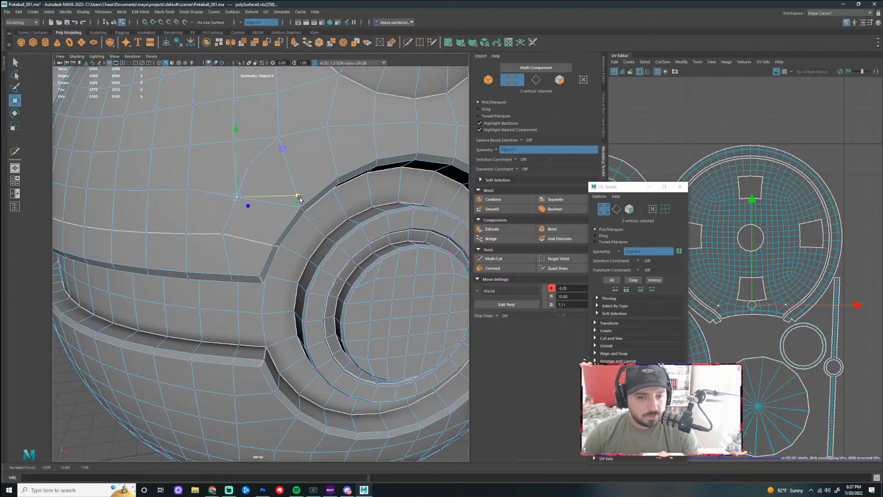
- Fine-tune the mirrored vertices around the diagonal cut, from its upper corner down to the rim line, to smooth their spacing
{"action": "left_click", "coordinate": [250, 164]}
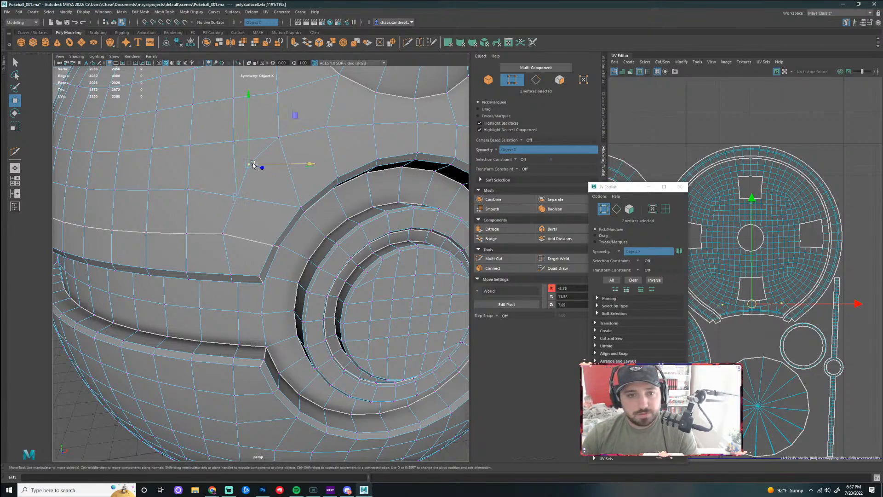
{"action": "left_click", "coordinate": [278, 137]}
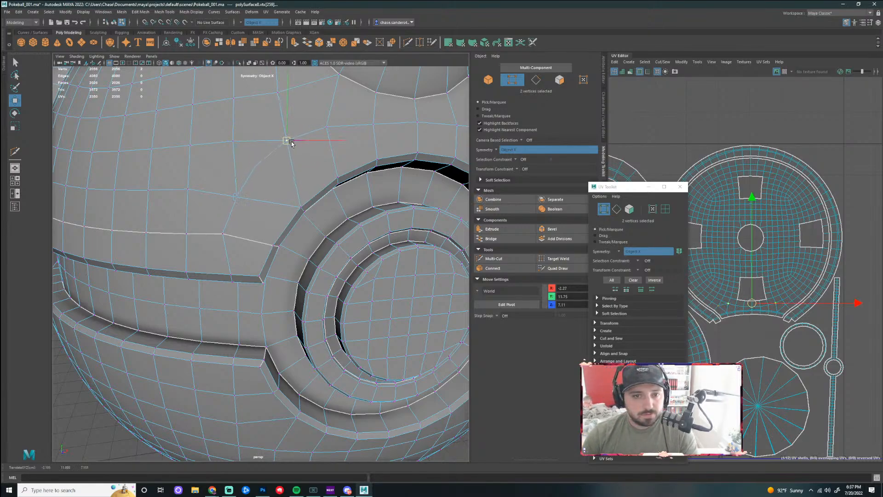
{"action": "left_click", "coordinate": [256, 166]}
{"action": "left_click", "coordinate": [223, 233]}
- Return to object mode, select the upper shell mesh and inspect the adjusted topology around the button recess
{"action": "scroll", "coordinate": [266, 221], "scroll_direction": "down", "scroll_amount": 5}
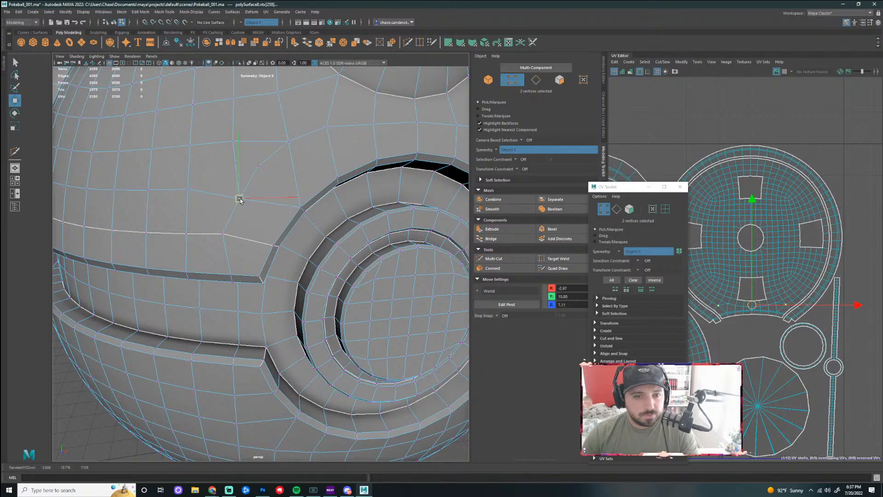
{"action": "left_click_drag", "start_coordinate": [310, 210], "coordinate": [272, 187]}
{"action": "scroll", "coordinate": [282, 191], "scroll_direction": "up", "scroll_amount": 3}
{"action": "scroll", "coordinate": [300, 180], "scroll_direction": "down", "scroll_amount": 5}
{"action": "right_click", "coordinate": [309, 165]}
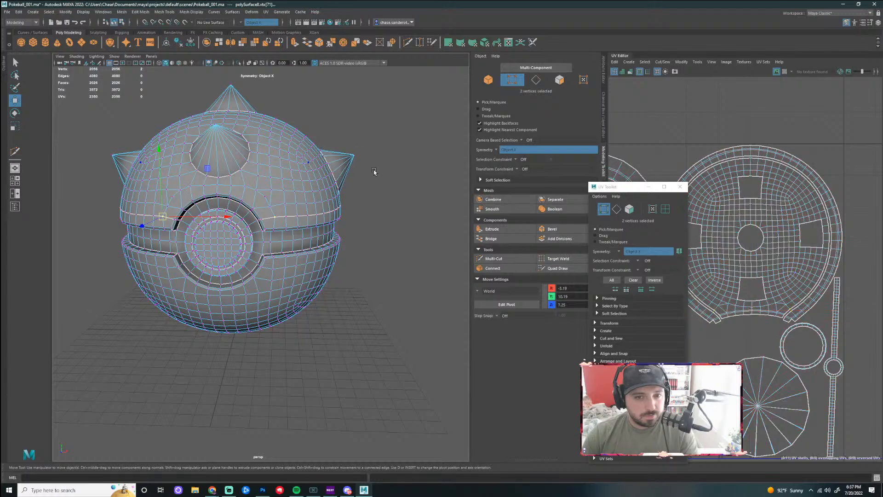
{"action": "left_click", "coordinate": [361, 169]}
{"action": "mouse_move", "coordinate": [377, 189]}
{"action": "left_mouse_down"}
{"action": "mouse_move", "coordinate": [445, 182]}
{"action": "mouse_move", "coordinate": [394, 194]}
{"action": "mouse_move", "coordinate": [345, 189]}
{"action": "mouse_move", "coordinate": [383, 191]}
{"action": "left_mouse_up"}
{"action": "left_click", "coordinate": [294, 190]}
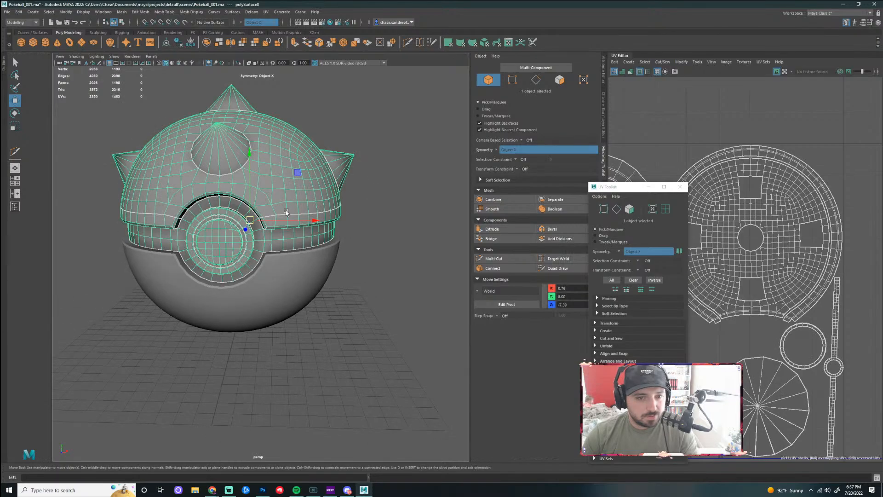
{"action": "scroll", "coordinate": [290, 193], "scroll_direction": "up", "scroll_amount": 5}
{"action": "mouse_move", "coordinate": [288, 193]}
{"action": "left_mouse_down"}
{"action": "mouse_move", "coordinate": [310, 205]}
{"action": "mouse_move", "coordinate": [291, 216]}
{"action": "mouse_move", "coordinate": [280, 208]}
{"action": "left_mouse_up"}
{"action": "scroll", "coordinate": [309, 205], "scroll_direction": "down", "scroll_amount": 3}
{"action": "scroll", "coordinate": [281, 202], "scroll_direction": "up", "scroll_amount": 3}
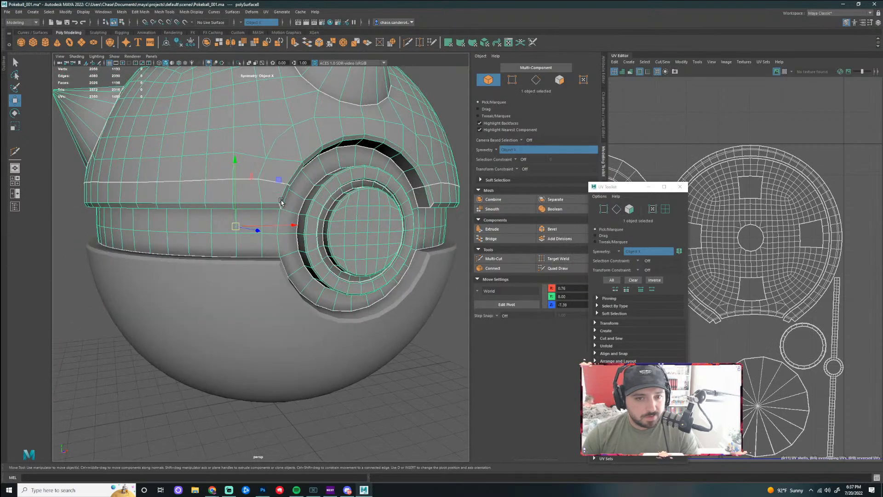
- Reposition the mirrored vertices of the upper shell just above the button arch to smooth the topology
{"action": "right_click", "coordinate": [291, 159]}
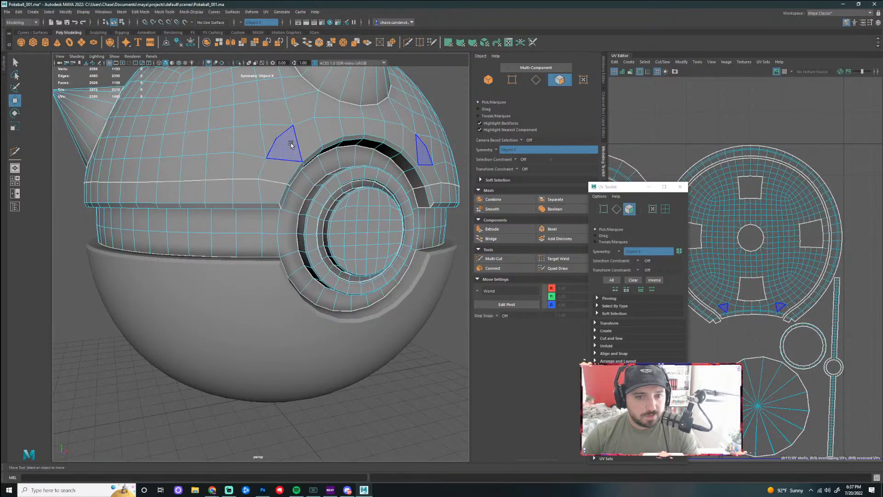
{"action": "left_click_drag", "start_coordinate": [358, 124], "coordinate": [225, 142], "text": "alt"}
{"action": "right_click", "coordinate": [303, 144]}
{"action": "left_click", "coordinate": [285, 151]}
{"action": "left_click", "coordinate": [254, 149]}
{"action": "left_click", "coordinate": [225, 156]}
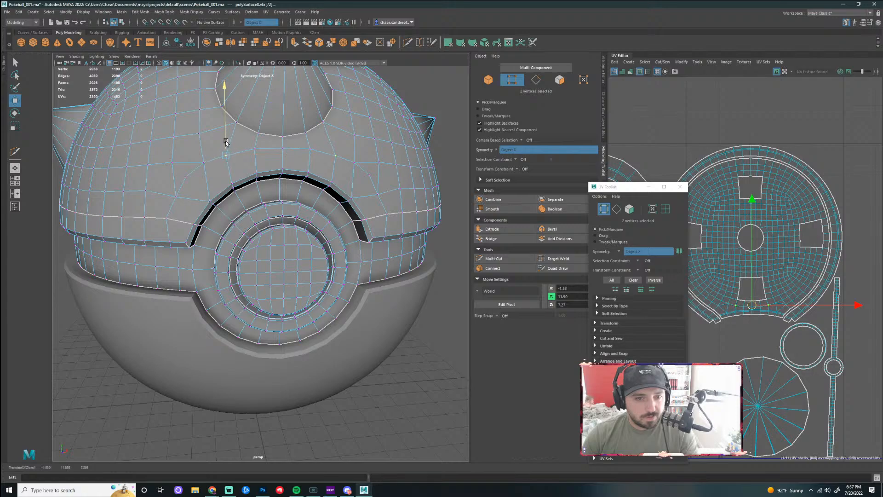
{"action": "left_click", "coordinate": [186, 177]}
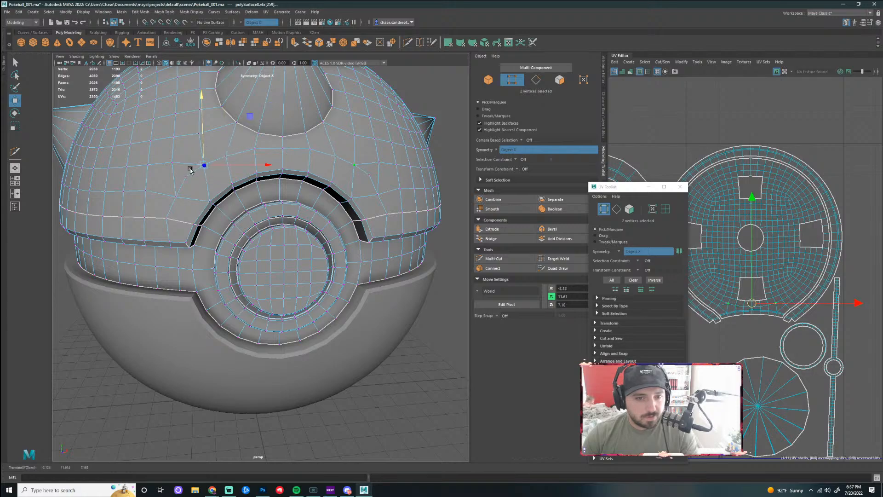
- Adjust the mirrored vertices around the outer sides of the button arch to even out the edge flow
{"action": "mouse_move", "coordinate": [185, 176]}
{"action": "left_mouse_down"}
{"action": "mouse_move", "coordinate": [186, 164]}
{"action": "mouse_move", "coordinate": [175, 180]}
{"action": "left_mouse_up"}
{"action": "left_click", "coordinate": [176, 197]}
{"action": "left_click", "coordinate": [176, 216]}
{"action": "left_click_drag", "start_coordinate": [224, 218], "coordinate": [232, 218]}
{"action": "left_click_drag", "start_coordinate": [228, 218], "coordinate": [235, 195]}
{"action": "left_click", "coordinate": [205, 165]}
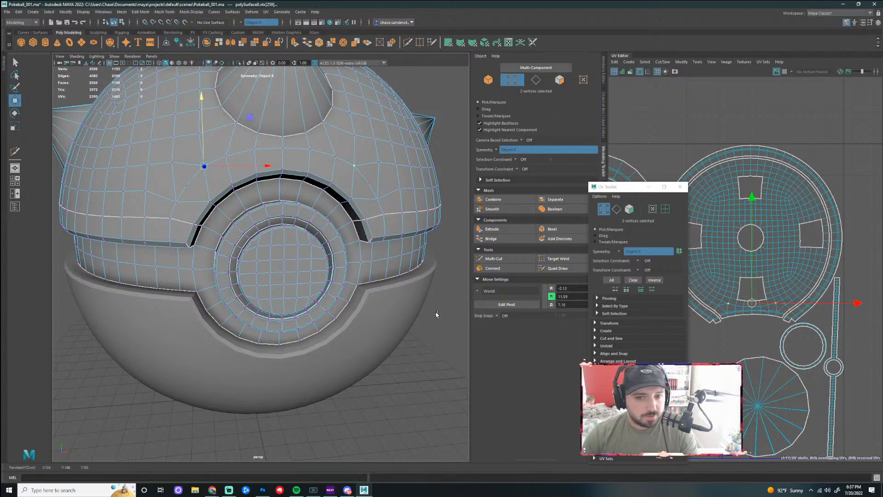
{"action": "left_click", "coordinate": [436, 314]}
{"action": "scroll", "coordinate": [434, 291], "scroll_direction": "down", "scroll_amount": 3}
{"action": "left_click_drag", "start_coordinate": [432, 288], "coordinate": [419, 288]}
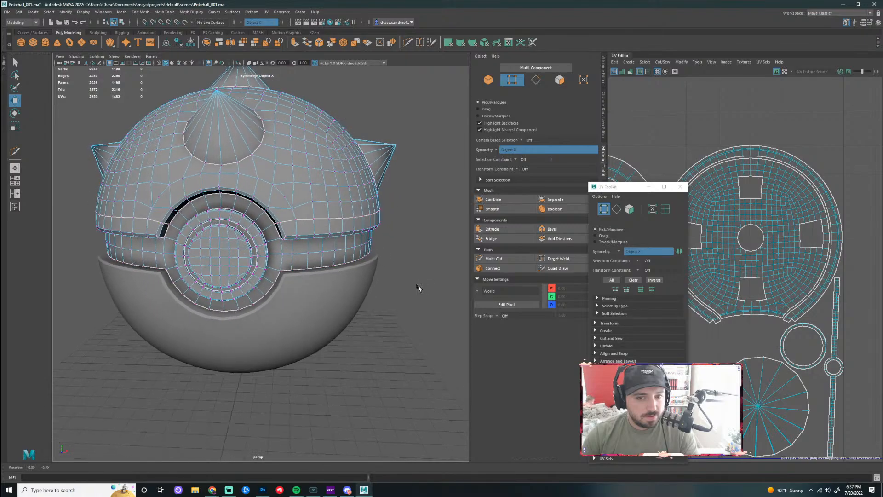
- Select the band of faces bordering the button arch and examine where it lies in the UV layout
{"action": "right_click", "coordinate": [313, 230]}
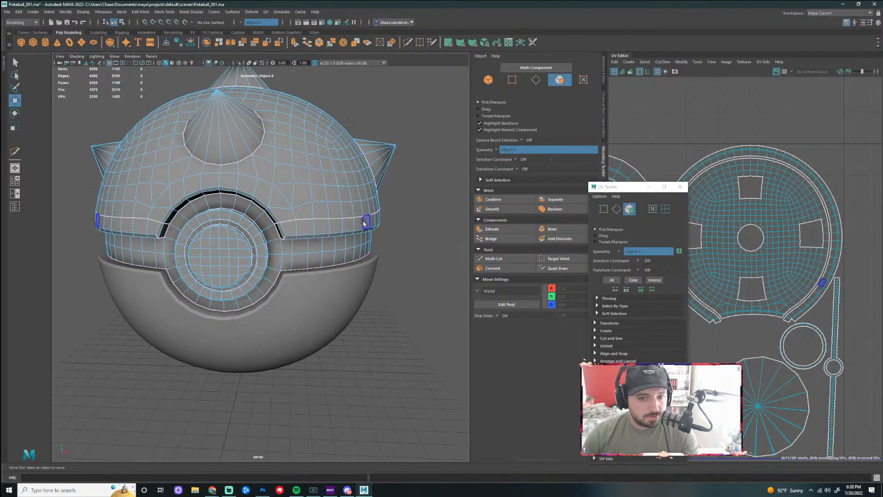
{"action": "left_click_drag", "start_coordinate": [364, 224], "coordinate": [296, 224]}
{"action": "left_click_drag", "start_coordinate": [270, 193], "coordinate": [284, 214]}
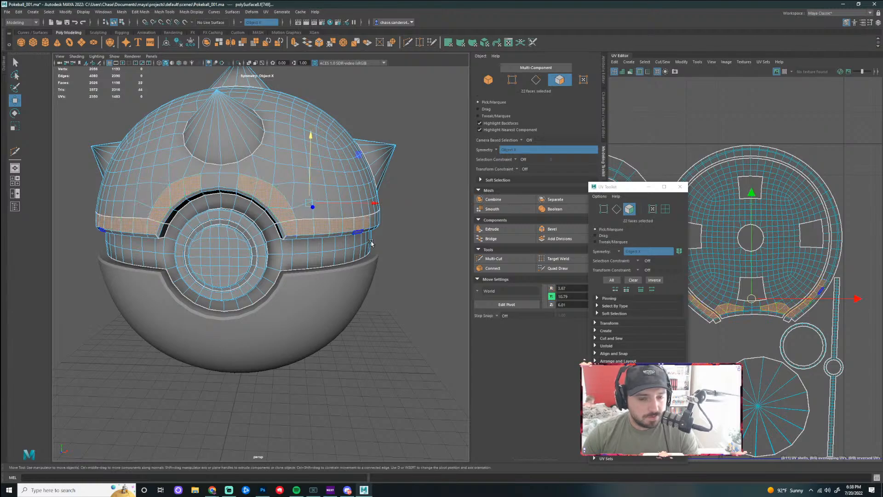
{"action": "left_click", "coordinate": [233, 184]}
{"action": "left_click_drag", "start_coordinate": [187, 186], "coordinate": [138, 230]}
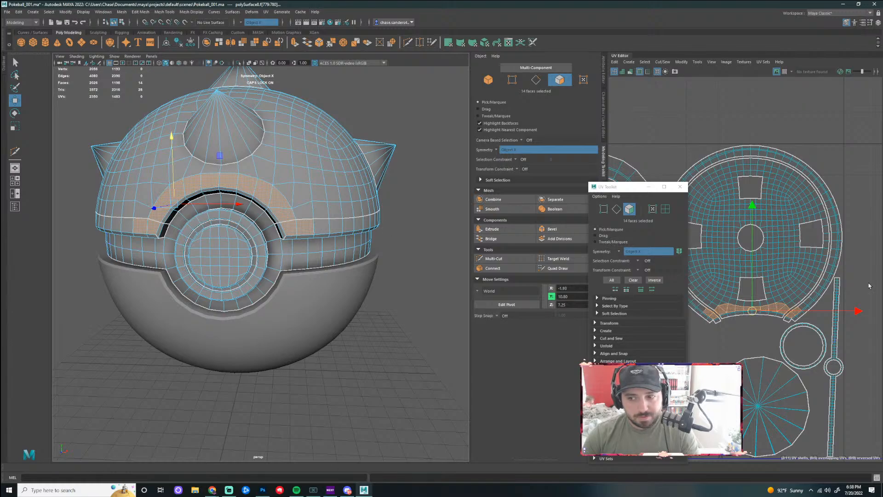
{"action": "scroll", "coordinate": [736, 333], "scroll_direction": "up", "scroll_amount": 5}
{"action": "scroll", "coordinate": [763, 298], "scroll_direction": "down", "scroll_amount": 2}
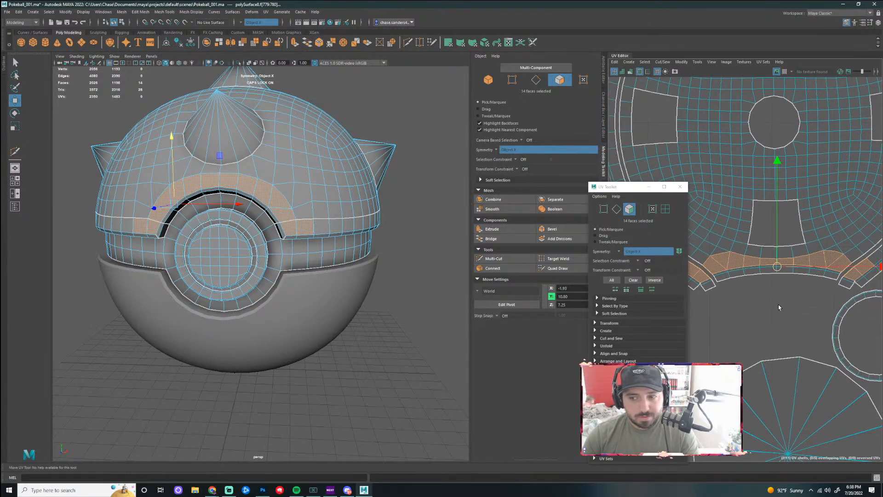
{"action": "left_click", "coordinate": [778, 305]}
{"action": "scroll", "coordinate": [738, 293], "scroll_direction": "up", "scroll_amount": 1}
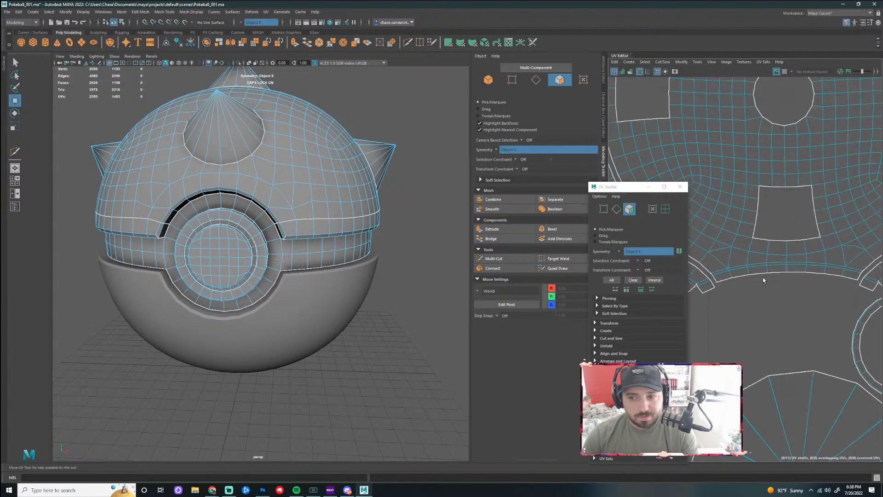
- Cut the UVs along the 12 edges forming the upper border of the band above the button arch
{"action": "left_click_drag", "start_coordinate": [633, 189], "coordinate": [484, 159]}
{"action": "scroll", "coordinate": [741, 285], "scroll_direction": "up", "scroll_amount": 5}
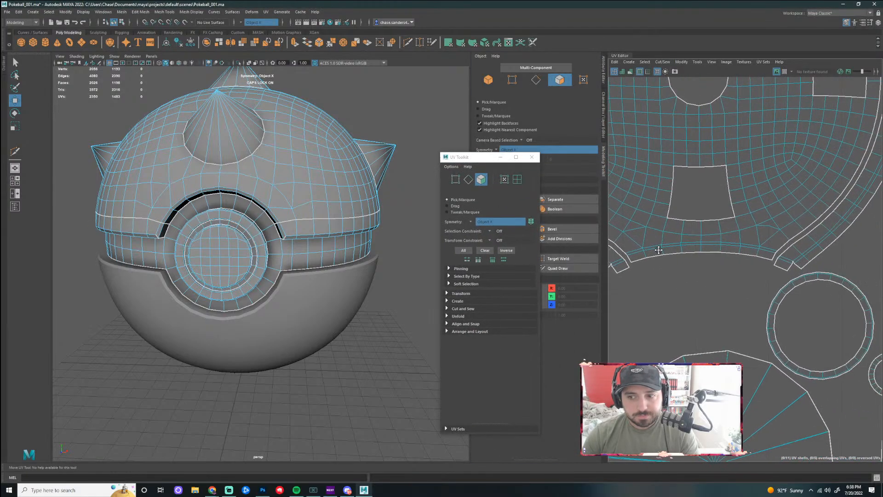
{"action": "right_click", "coordinate": [690, 248]}
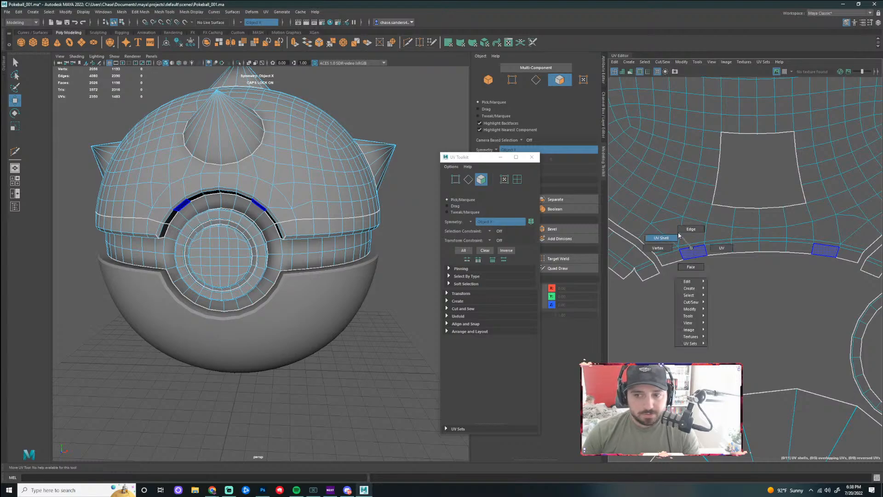
{"action": "left_click", "coordinate": [670, 223]}
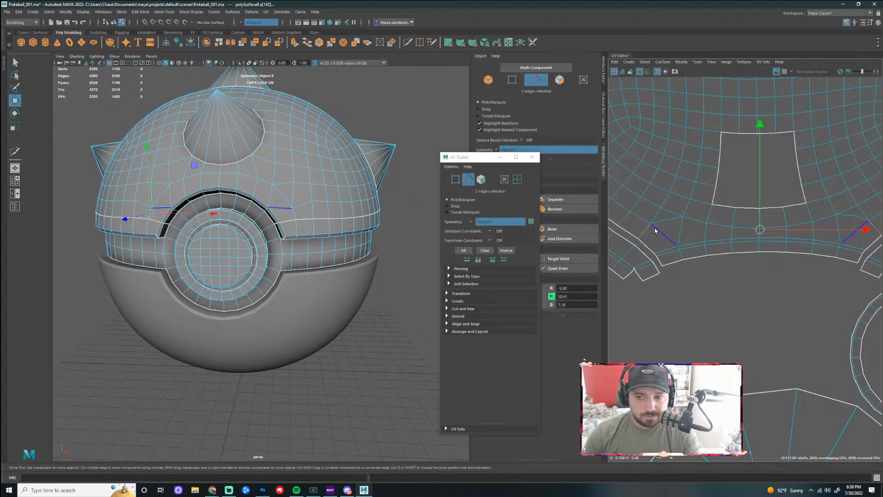
{"action": "left_click", "coordinate": [669, 222], "text": "shift"}
{"action": "left_click", "coordinate": [695, 220], "text": "shift"}
{"action": "left_click", "coordinate": [719, 225], "text": "shift"}
{"action": "left_click", "coordinate": [745, 227], "text": "shift"}
{"action": "left_click_drag", "start_coordinate": [815, 292], "coordinate": [783, 293]}
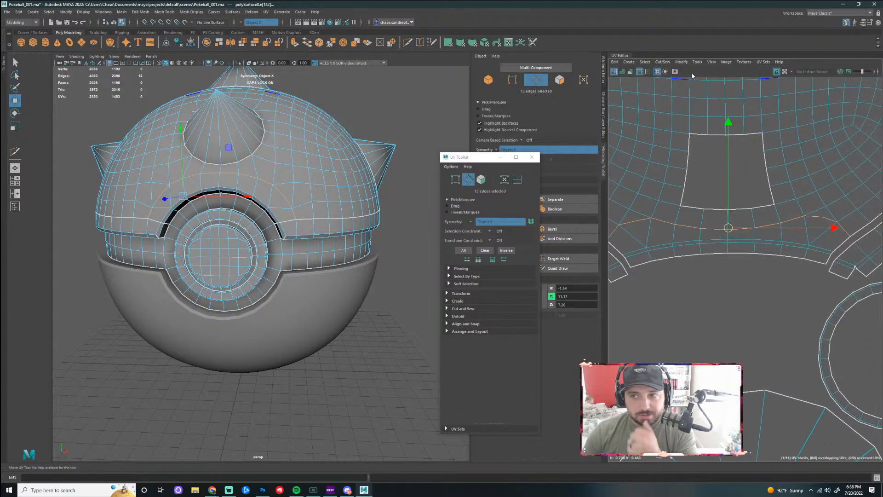
{"action": "left_click", "coordinate": [662, 62]}
{"action": "left_click", "coordinate": [673, 99]}
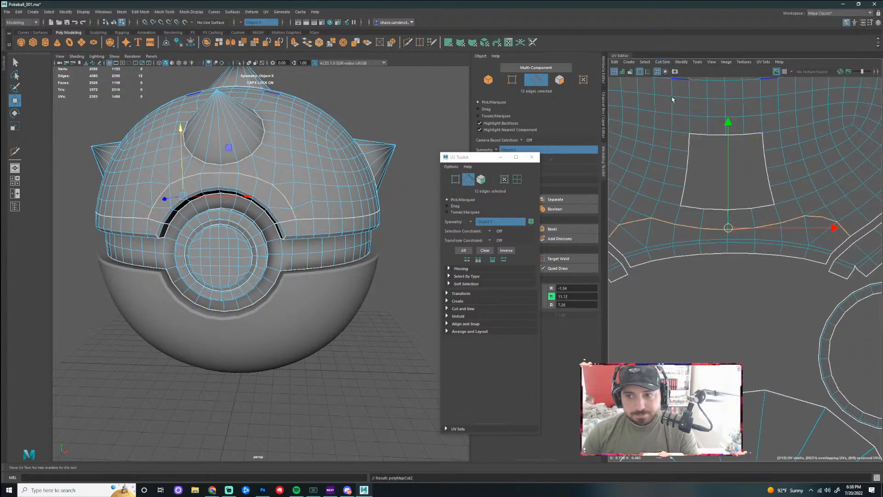
- Sew the six UV seam edges where the arch band meets the rim strip on both sides
{"action": "left_click", "coordinate": [725, 307]}
{"action": "left_click_drag", "start_coordinate": [668, 276], "coordinate": [706, 274]}
{"action": "left_click", "coordinate": [658, 252]}
{"action": "left_click", "coordinate": [662, 264], "text": "shift"}
{"action": "left_click", "coordinate": [662, 61]}
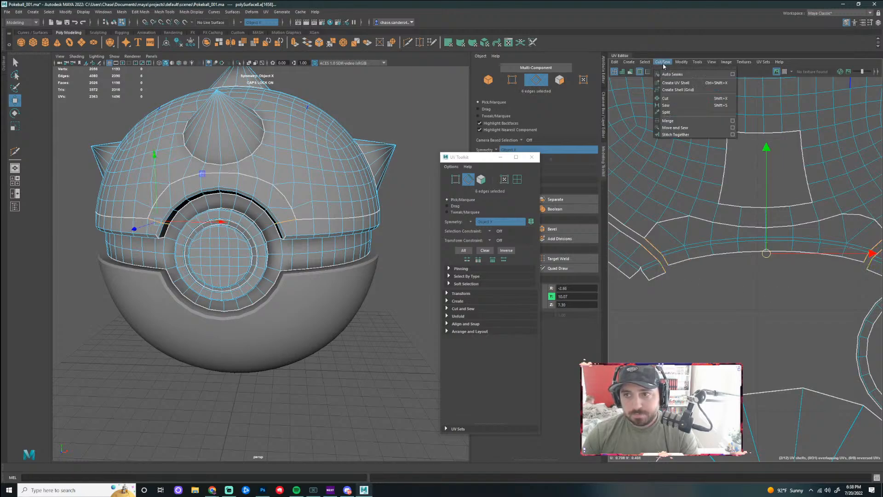
{"action": "left_click", "coordinate": [666, 105]}
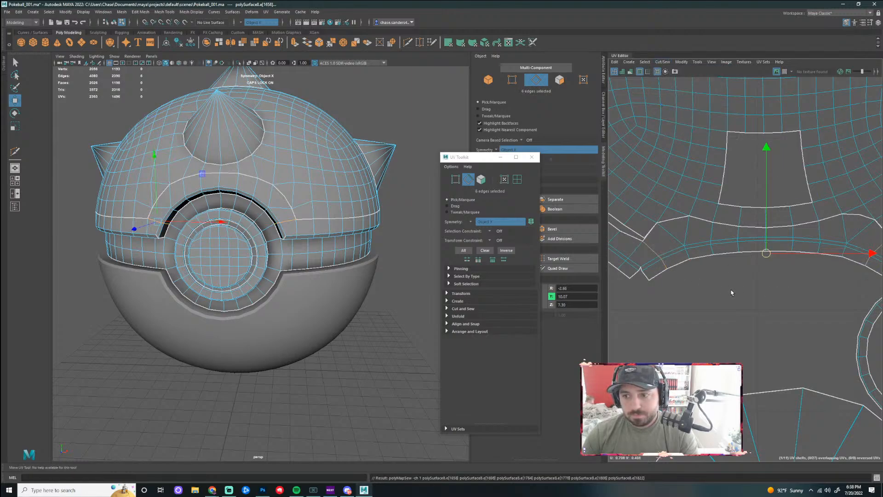
- Select the joined rim and arch-band UV shell and nudge it slightly down from the dome shell
{"action": "right_click", "coordinate": [711, 234]}
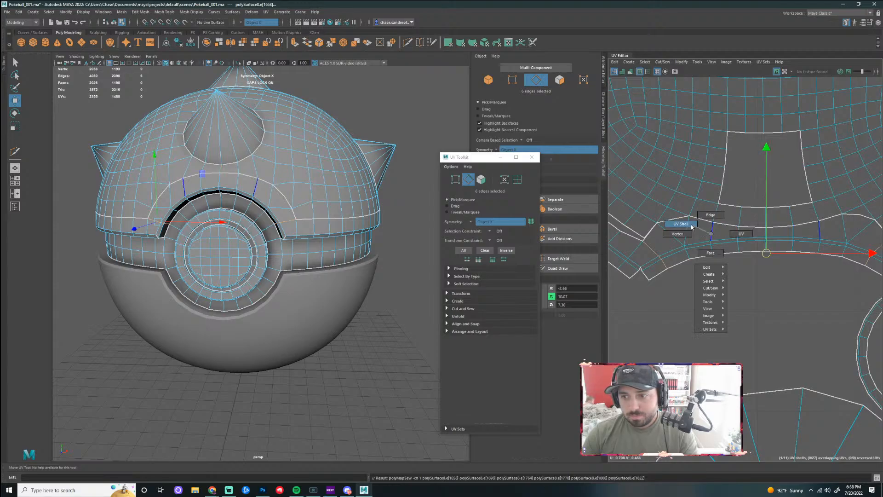
{"action": "left_click", "coordinate": [681, 224]}
{"action": "scroll", "coordinate": [772, 184], "scroll_direction": "down", "scroll_amount": 4}
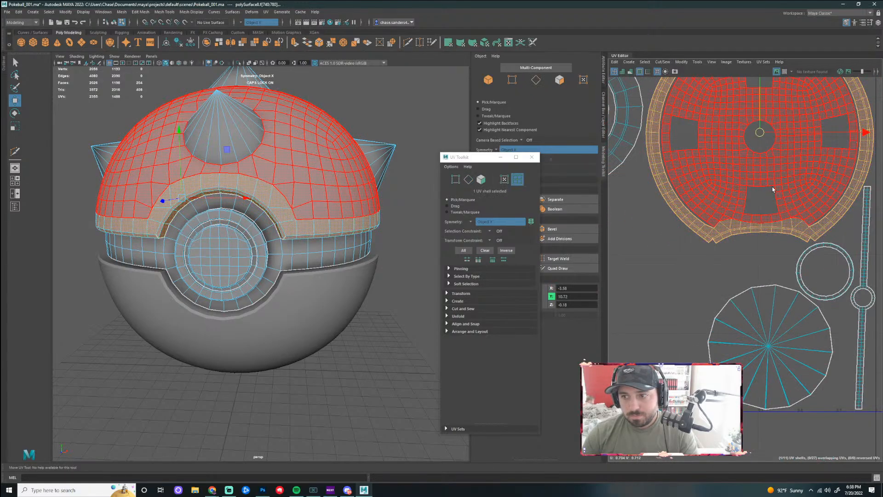
{"action": "left_click_drag", "start_coordinate": [759, 111], "coordinate": [760, 114]}
{"action": "left_click_drag", "start_coordinate": [753, 157], "coordinate": [726, 219]}
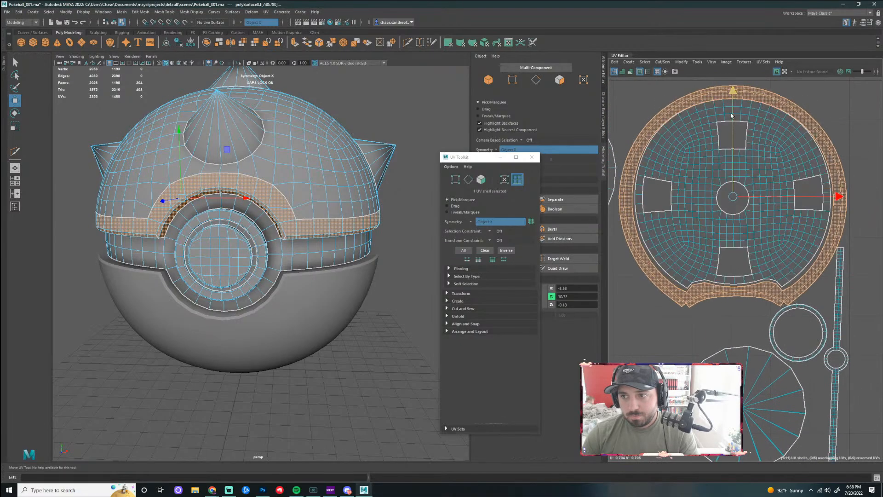
{"action": "scroll", "coordinate": [732, 276], "scroll_direction": "up", "scroll_amount": 4}
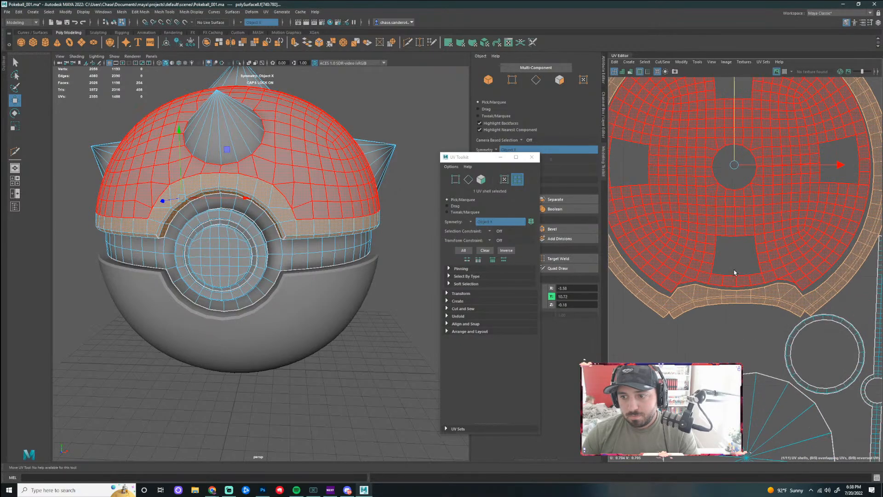
{"action": "left_click", "coordinate": [729, 294]}
{"action": "scroll", "coordinate": [723, 298], "scroll_direction": "up", "scroll_amount": 3}
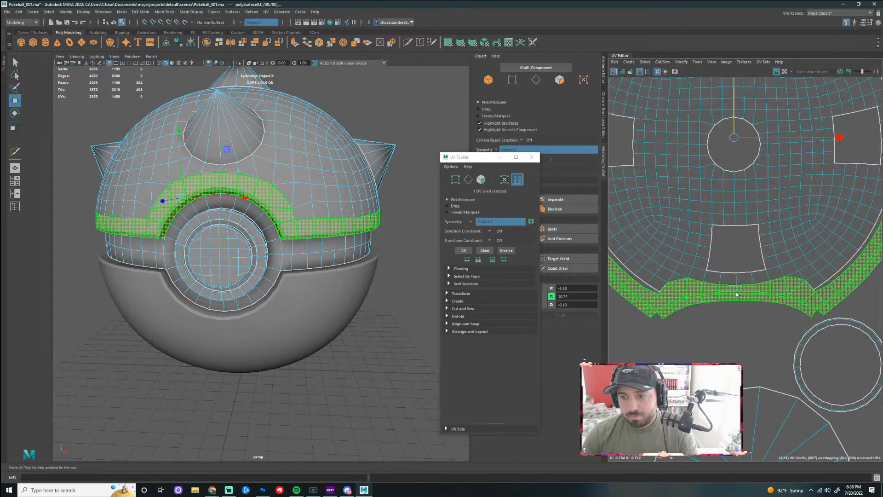
{"action": "key", "text": "w"}
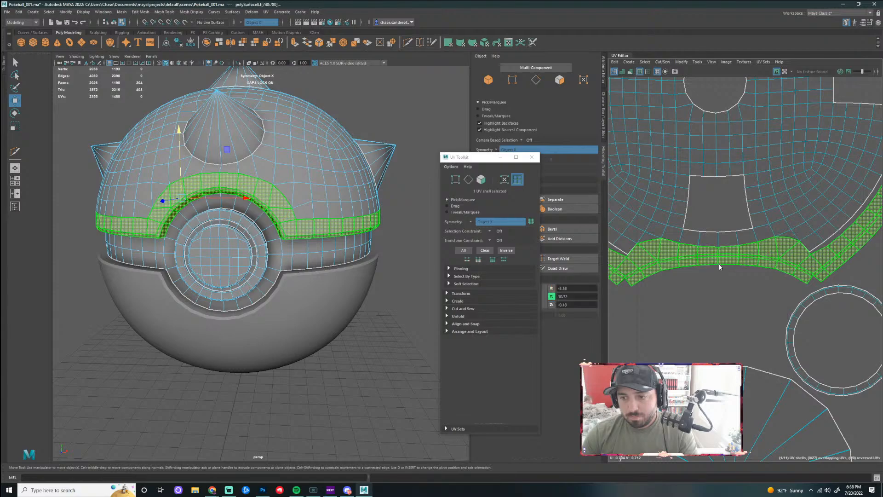
- Move the central vertices of the arch band slightly down in UV space with soft selection enabled
{"action": "right_click", "coordinate": [719, 264]}
{"action": "left_click", "coordinate": [697, 258]}
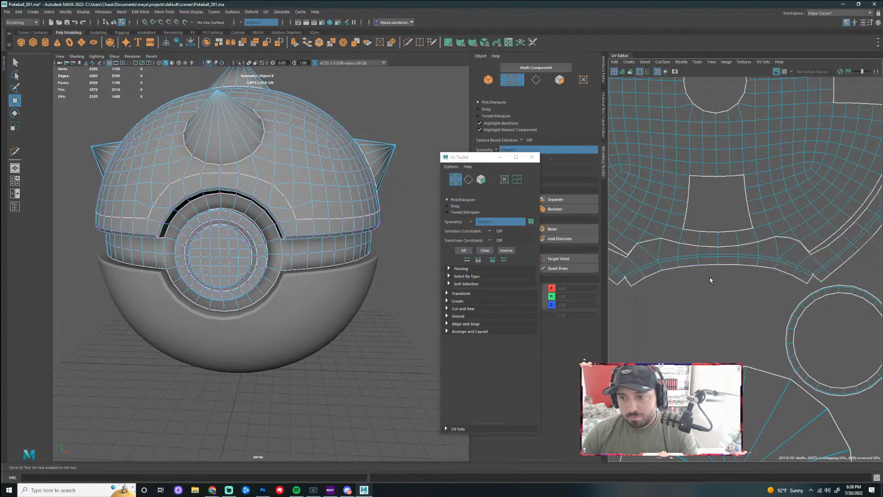
{"action": "left_click_drag", "start_coordinate": [693, 241], "coordinate": [739, 268]}
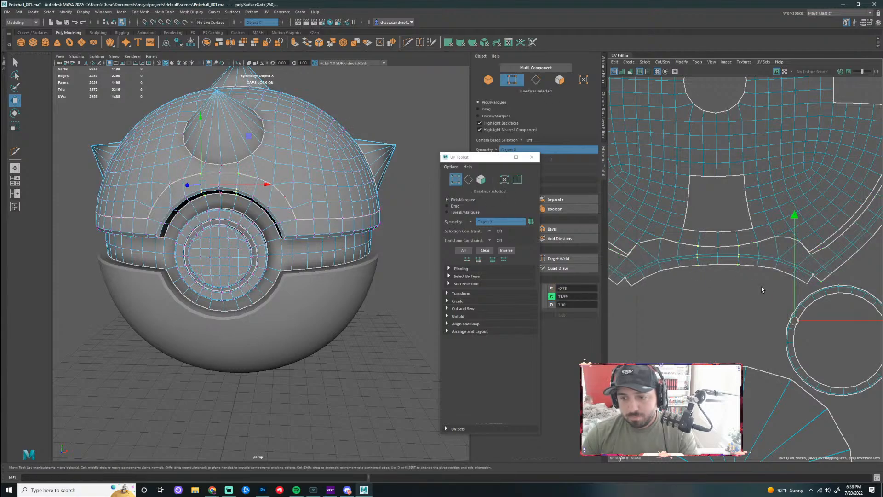
{"action": "key", "text": "b"}
{"action": "left_click_drag", "start_coordinate": [794, 217], "coordinate": [795, 219]}
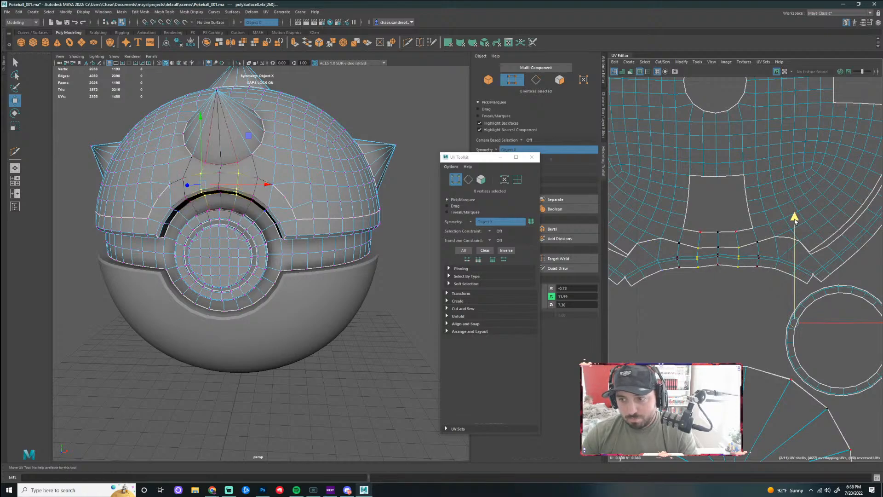
{"action": "left_click", "coordinate": [751, 297]}
{"action": "right_click", "coordinate": [719, 263]}
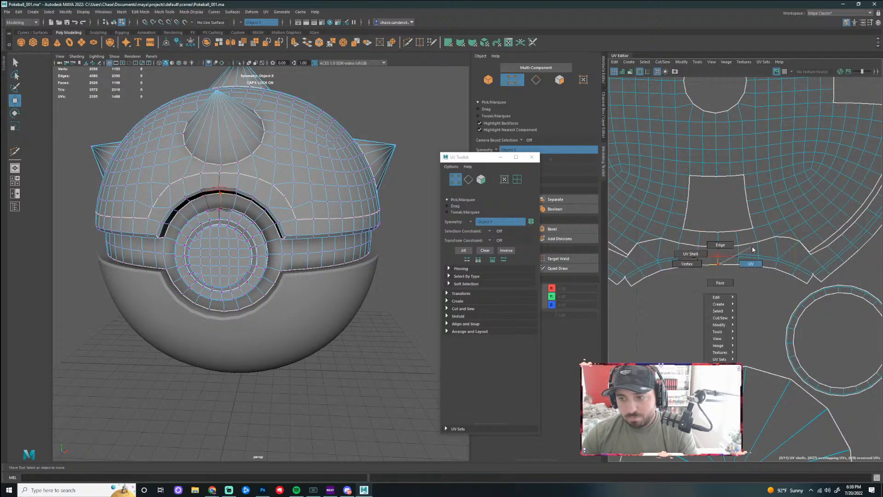
{"action": "left_click", "coordinate": [690, 254]}
{"action": "left_click", "coordinate": [699, 261]}
{"action": "scroll", "coordinate": [712, 280], "scroll_direction": "down", "scroll_amount": 3}
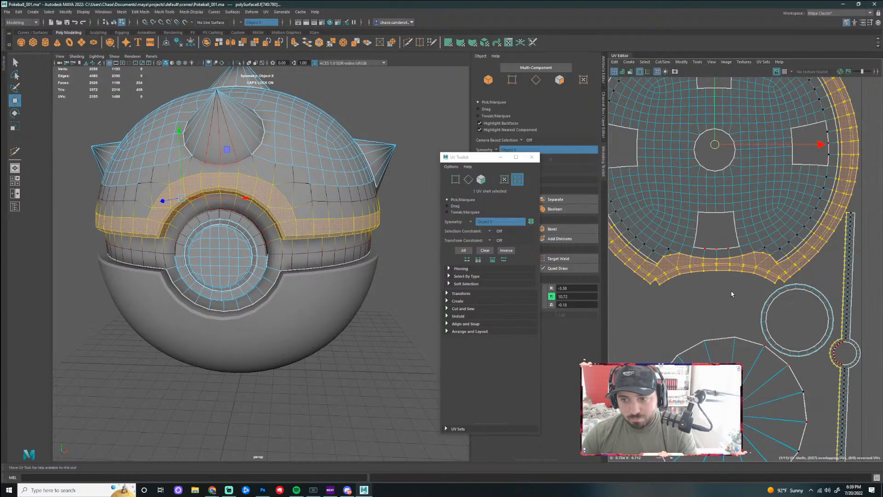
{"action": "left_click", "coordinate": [727, 301]}
{"action": "scroll", "coordinate": [699, 302], "scroll_direction": "down", "scroll_amount": 3}
{"action": "left_click", "coordinate": [703, 184]}
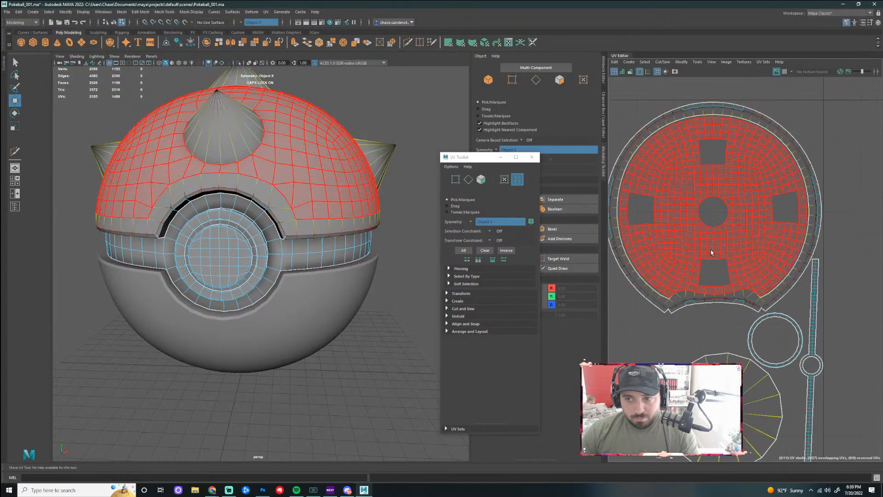
{"action": "left_click", "coordinate": [704, 184]}
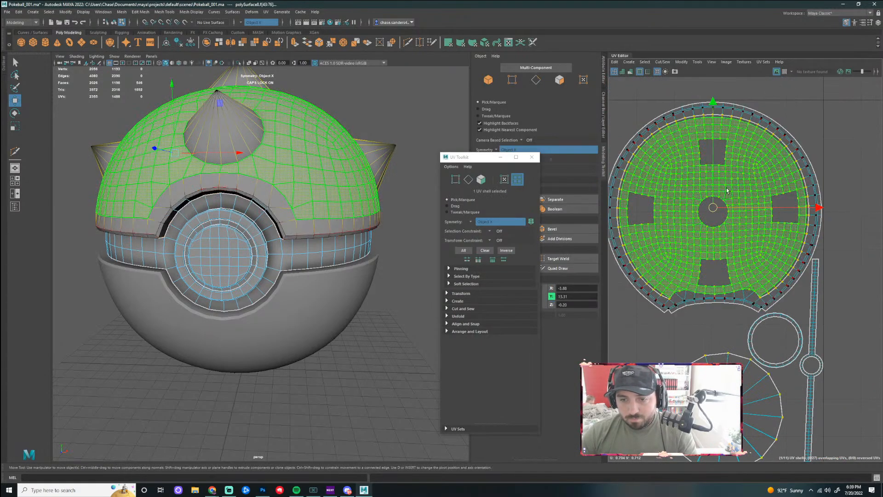
{"action": "key", "text": "r"}
{"action": "key", "text": "ctrl+z"}
{"action": "left_click", "coordinate": [703, 309]}
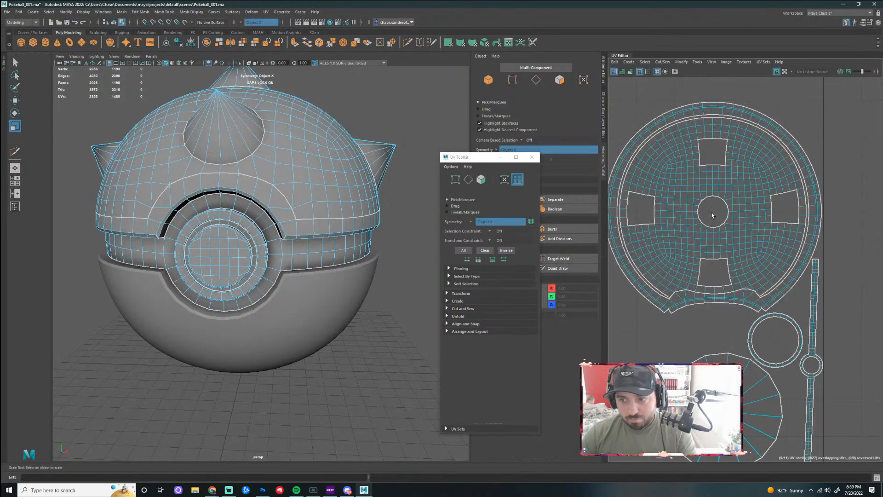
- Scale the dome's UV shell down slightly to leave a gap between it and the surrounding rim shell
{"action": "left_click", "coordinate": [712, 198]}
{"action": "key", "text": "w"}
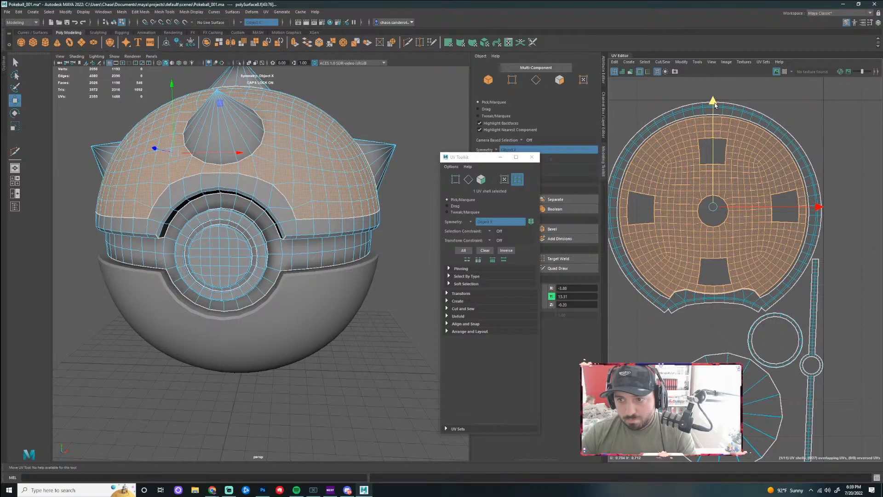
{"action": "key", "text": "r"}
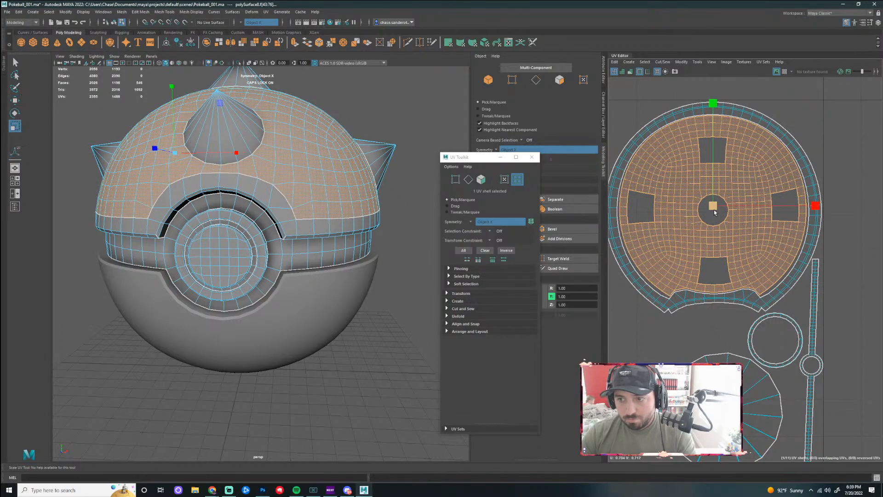
{"action": "left_click_drag", "start_coordinate": [712, 208], "coordinate": [710, 207]}
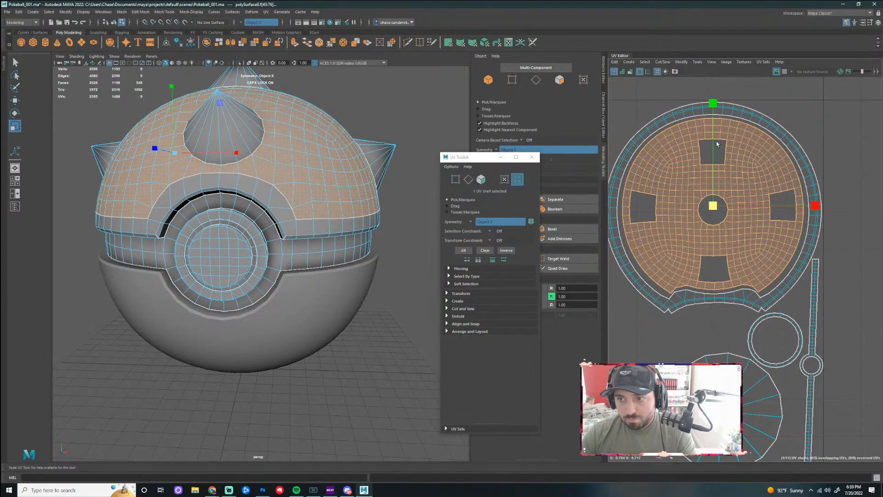
{"action": "left_click", "coordinate": [858, 227]}
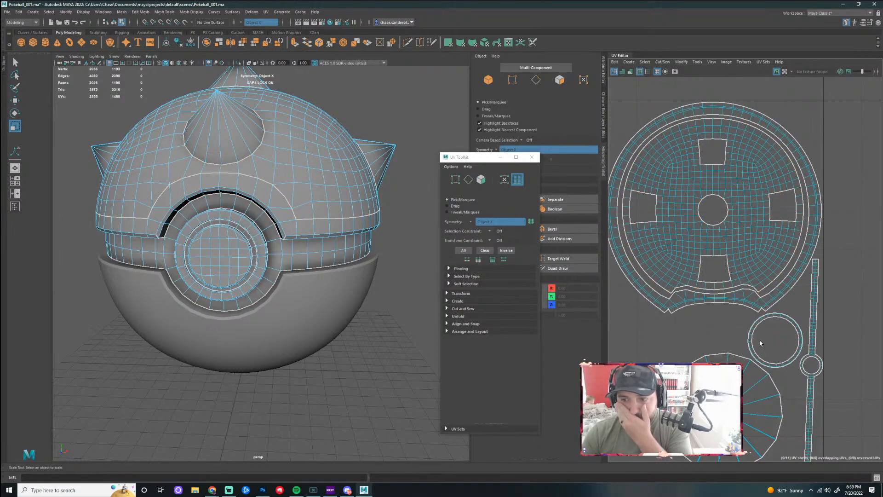
- Move the mirrored vertices on the sides of the arch band's outer edge slightly forward along Z
{"action": "left_click_drag", "start_coordinate": [281, 212], "coordinate": [393, 216]}
{"action": "left_click_drag", "start_coordinate": [382, 181], "coordinate": [388, 232]}
{"action": "scroll", "coordinate": [364, 223], "scroll_direction": "up", "scroll_amount": 5}
{"action": "right_click", "coordinate": [351, 222]}
{"action": "left_click", "coordinate": [317, 221]}
{"action": "left_click_drag", "start_coordinate": [433, 390], "coordinate": [402, 275]}
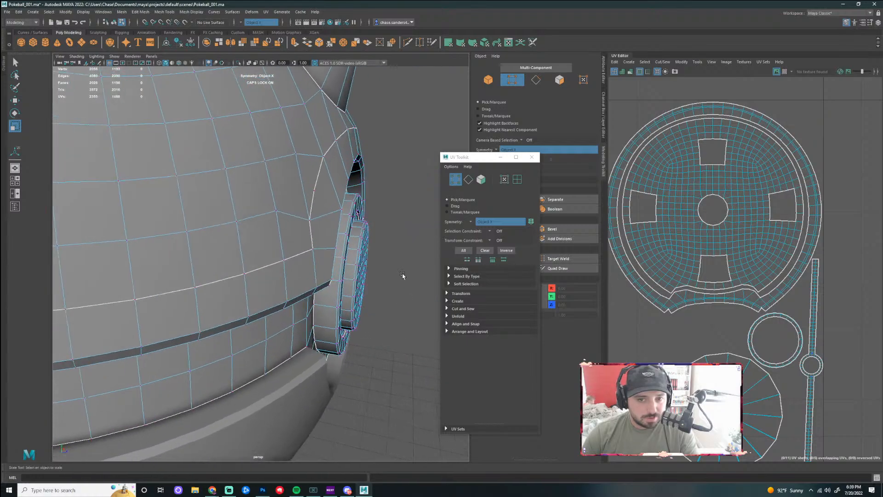
{"action": "left_click_drag", "start_coordinate": [343, 208], "coordinate": [353, 211]}
{"action": "left_click", "coordinate": [336, 196]}
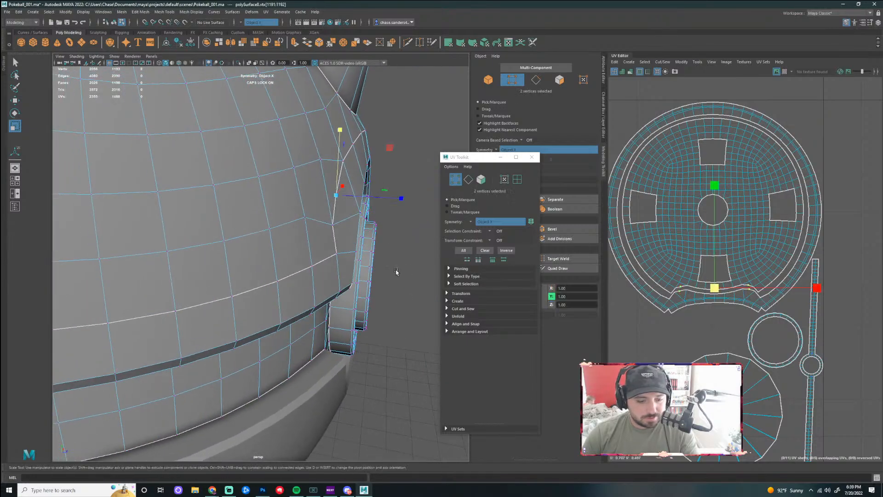
{"action": "key", "text": "w"}
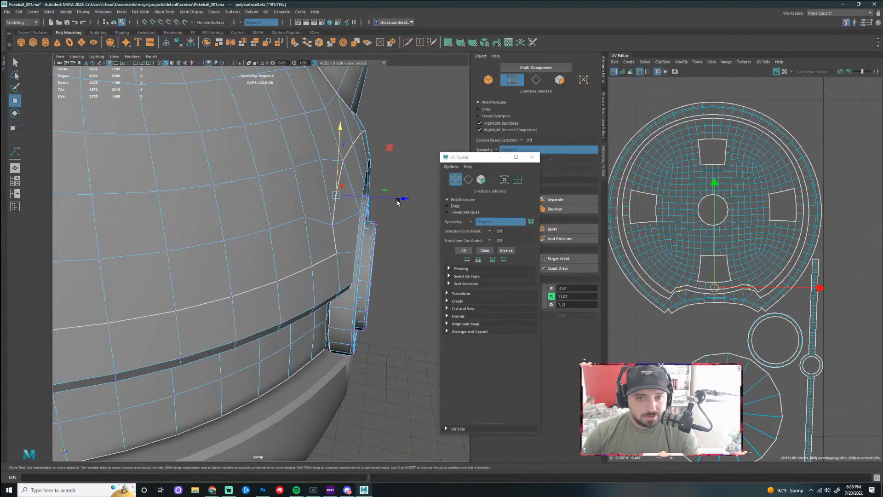
{"action": "left_click_drag", "start_coordinate": [404, 198], "coordinate": [404, 198]}
{"action": "left_click", "coordinate": [334, 225]}
{"action": "left_click_drag", "start_coordinate": [399, 228], "coordinate": [403, 229]}
{"action": "left_click", "coordinate": [348, 198]}
{"action": "left_click_drag", "start_coordinate": [405, 199], "coordinate": [407, 200]}
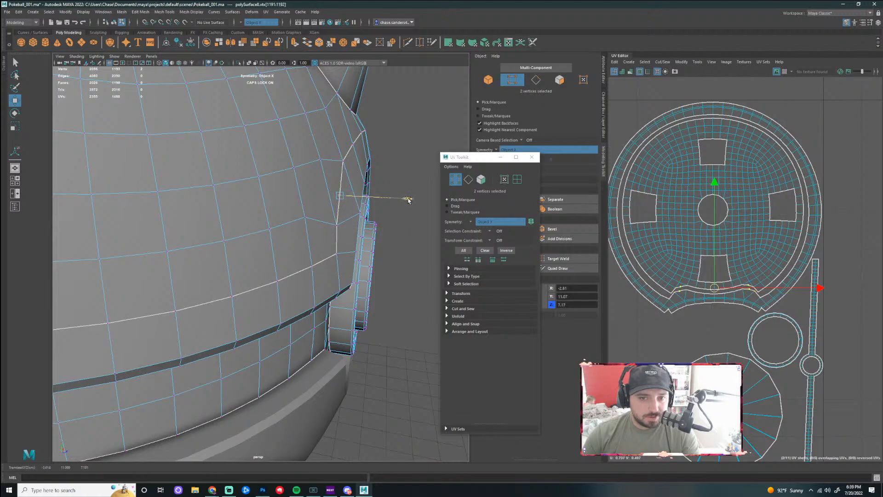
- Move the mirrored vertices higher up the arch band's outer edge slightly along Z to follow the dome
{"action": "left_click", "coordinate": [347, 161]}
{"action": "mouse_move", "coordinate": [408, 161]}
{"action": "left_mouse_down"}
{"action": "mouse_move", "coordinate": [407, 140]}
{"action": "mouse_move", "coordinate": [383, 146]}
{"action": "mouse_move", "coordinate": [395, 174]}
{"action": "left_mouse_up"}
{"action": "left_click", "coordinate": [332, 171]}
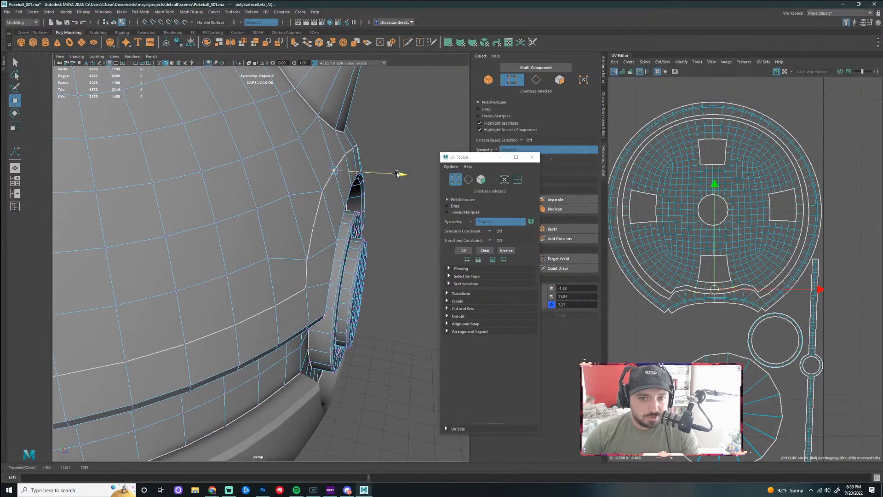
{"action": "left_click", "coordinate": [335, 199]}
{"action": "left_click_drag", "start_coordinate": [379, 195], "coordinate": [300, 203]}
- Return to object mode and select the Pokeball's upper shell
{"action": "right_click", "coordinate": [283, 177]}
{"action": "left_click", "coordinate": [317, 164]}
{"action": "left_click", "coordinate": [394, 152]}
{"action": "scroll", "coordinate": [392, 180], "scroll_direction": "down", "scroll_amount": 6}
{"action": "left_click", "coordinate": [283, 223]}
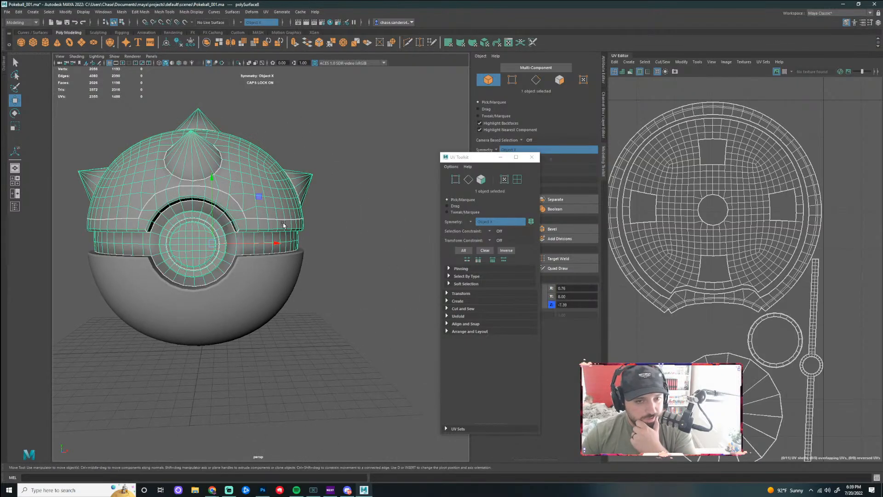
- Adjust the height of the vertices along the top of the arch band's outer edge to even out its curve
{"action": "scroll", "coordinate": [335, 266], "scroll_direction": "up", "scroll_amount": 5}
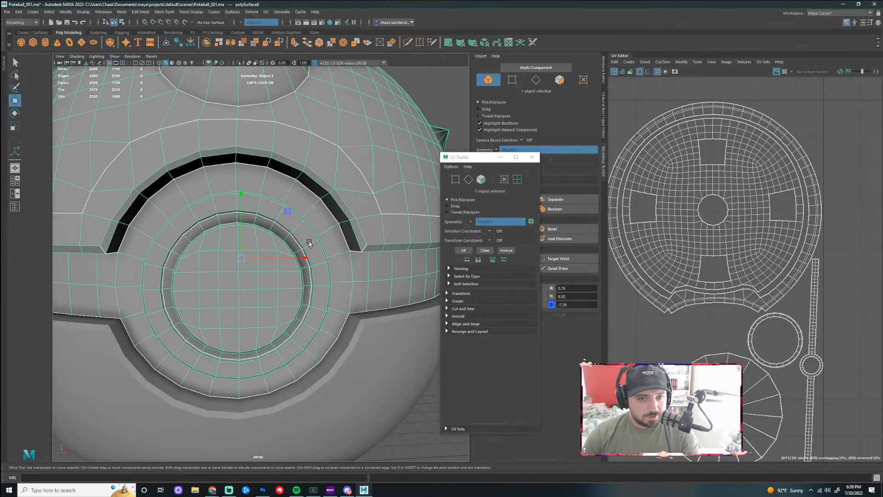
{"action": "left_click_drag", "start_coordinate": [317, 258], "coordinate": [323, 293]}
{"action": "right_click", "coordinate": [268, 180]}
{"action": "left_click", "coordinate": [253, 179]}
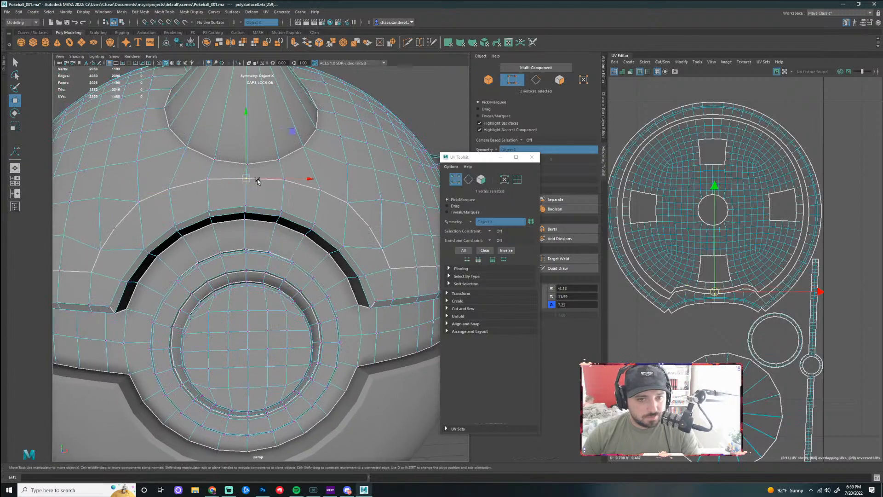
{"action": "left_click_drag", "start_coordinate": [246, 137], "coordinate": [208, 148]}
{"action": "left_click", "coordinate": [216, 177], "text": "shift"}
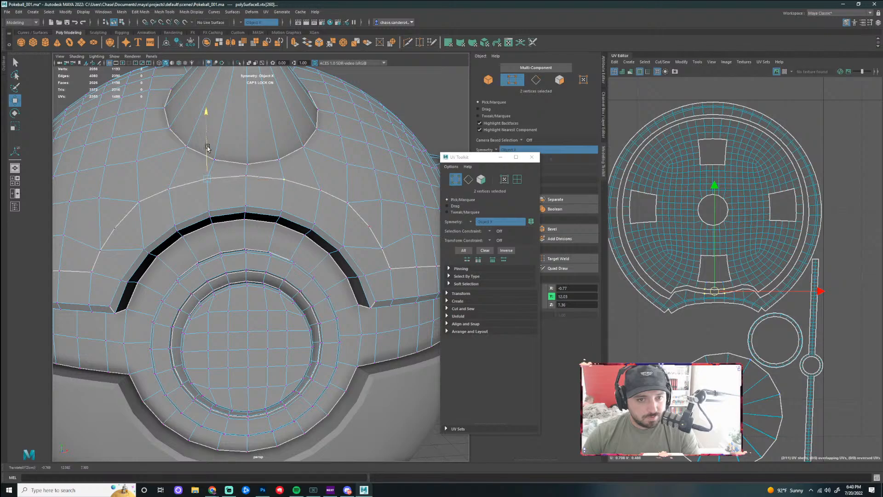
{"action": "left_click", "coordinate": [171, 190]}
{"action": "left_click_drag", "start_coordinate": [168, 170], "coordinate": [138, 179]}
{"action": "left_click", "coordinate": [139, 201]}
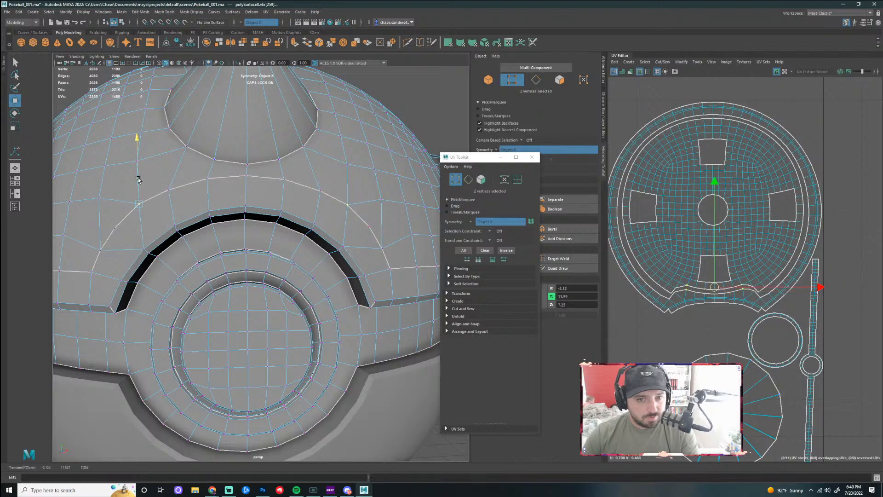
{"action": "scroll", "coordinate": [193, 260], "scroll_direction": "down", "scroll_amount": 5}
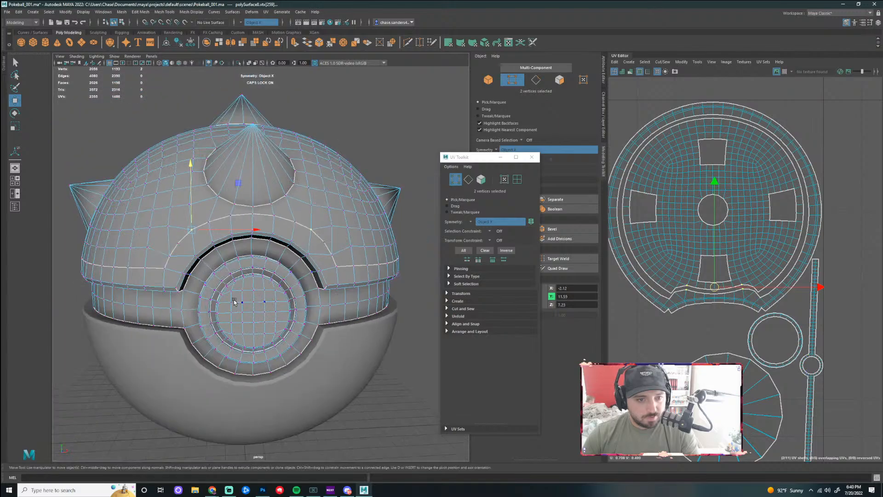
- Shift the mirrored vertices at the lower ends of the arch band's outer edge slightly along X
{"action": "scroll", "coordinate": [197, 292], "scroll_direction": "up", "scroll_amount": 3}
{"action": "left_click", "coordinate": [139, 271]}
{"action": "left_click_drag", "start_coordinate": [201, 272], "coordinate": [197, 271]}
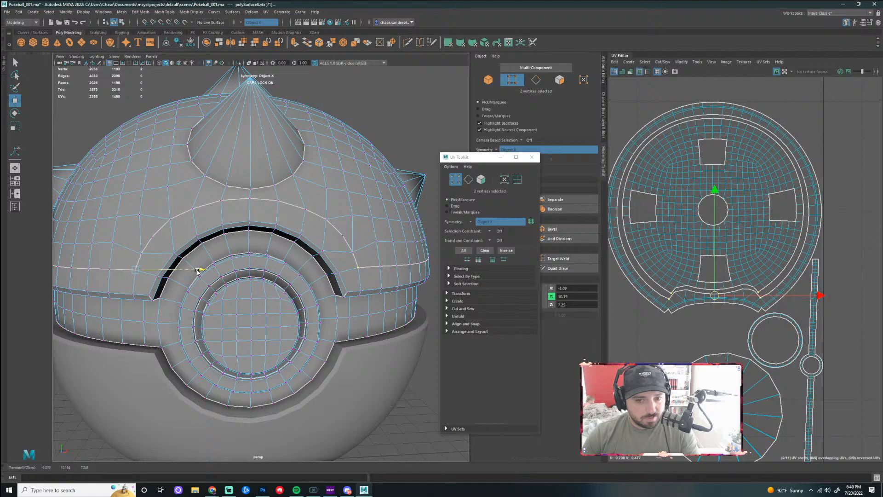
- Adjust the depth of the lower side vertices of the arch band's outer edge along Z, and clear the selection
{"action": "left_click", "coordinate": [412, 423]}
{"action": "scroll", "coordinate": [406, 402], "scroll_direction": "down", "scroll_amount": 4}
{"action": "left_click_drag", "start_coordinate": [406, 402], "coordinate": [454, 400], "text": "alt"}
{"action": "scroll", "coordinate": [367, 344], "scroll_direction": "up", "scroll_amount": 4}
{"action": "left_click", "coordinate": [321, 298]}
{"action": "left_click_drag", "start_coordinate": [329, 296], "coordinate": [352, 379], "text": "alt"}
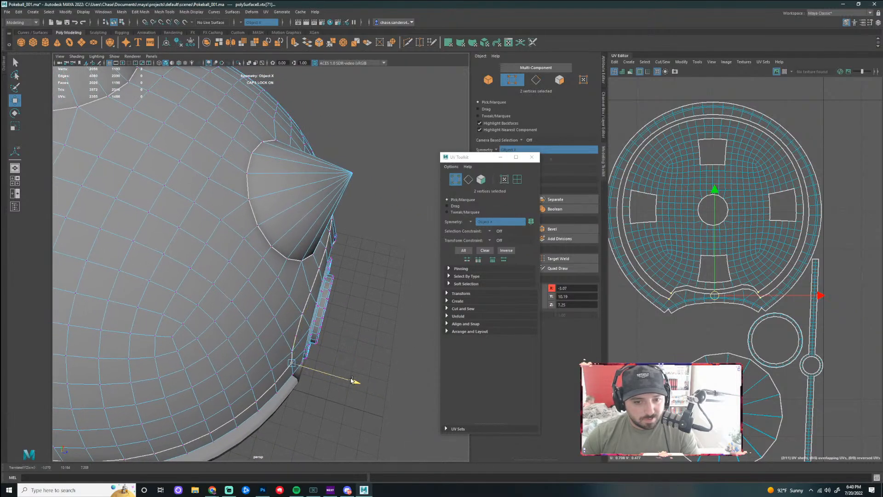
{"action": "left_click", "coordinate": [371, 363]}
{"action": "left_click", "coordinate": [314, 353]}
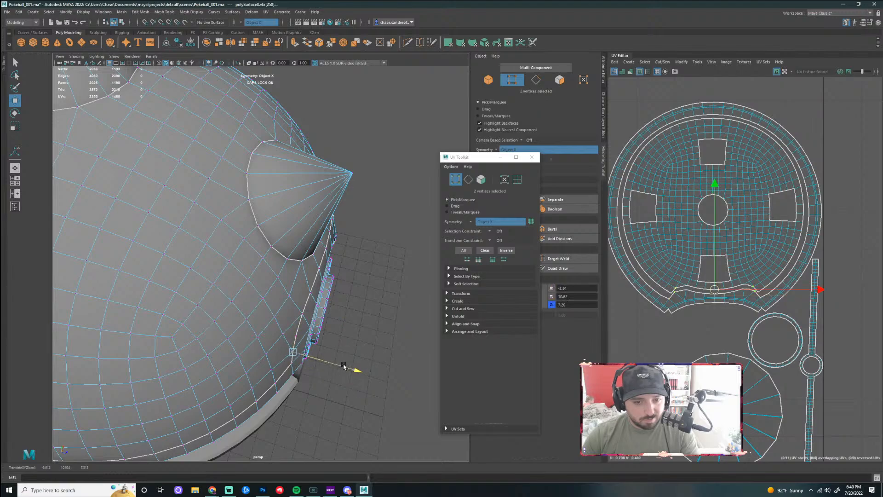
{"action": "left_click_drag", "start_coordinate": [306, 340], "coordinate": [305, 338]}
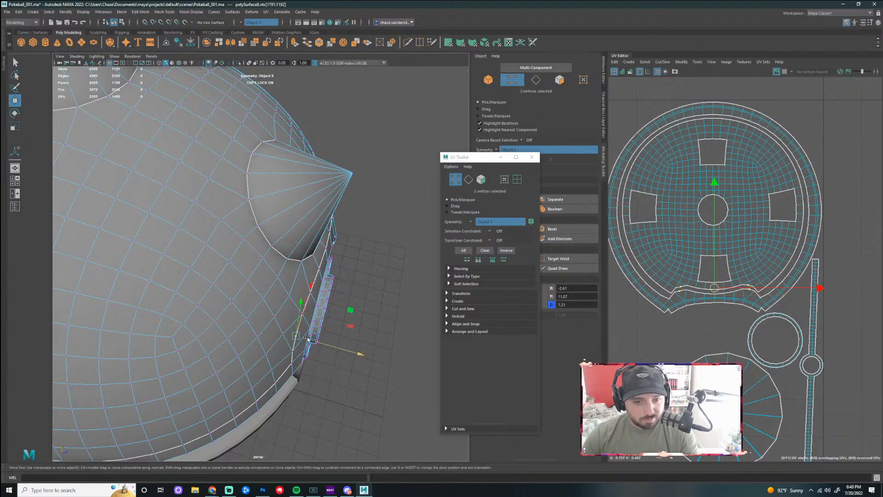
{"action": "left_click_drag", "start_coordinate": [361, 355], "coordinate": [361, 356]}
{"action": "left_click", "coordinate": [395, 319]}
{"action": "left_click_drag", "start_coordinate": [396, 318], "coordinate": [403, 342]}
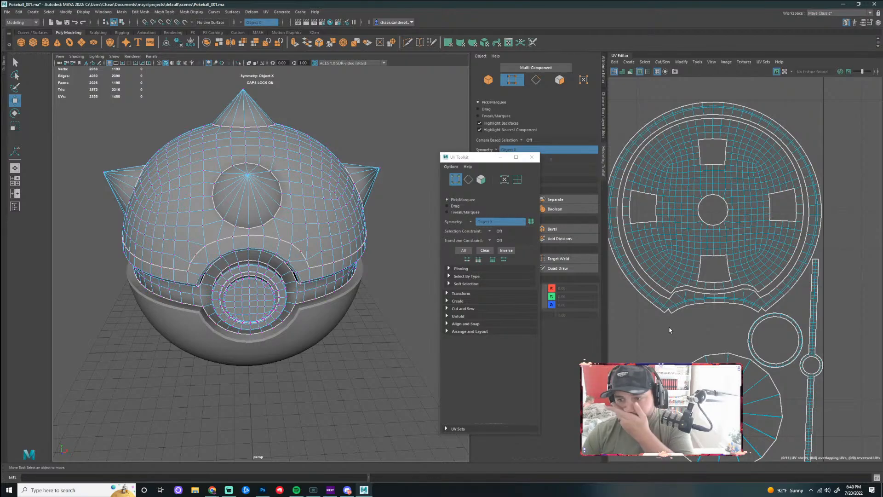
- Inspect the revised UV layout, check it against the painted texture in Photoshop, and return to Maya
{"action": "scroll", "coordinate": [720, 324], "scroll_direction": "up", "scroll_amount": 2}
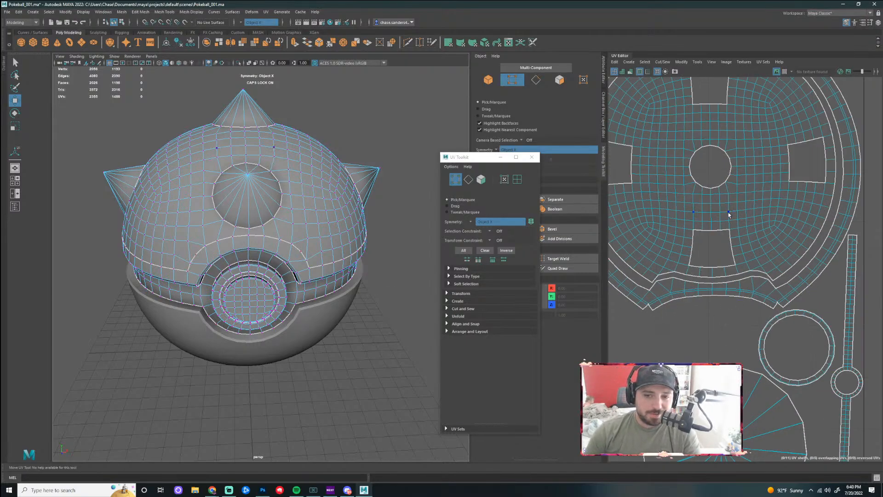
{"action": "left_click_drag", "start_coordinate": [375, 357], "coordinate": [315, 321]}
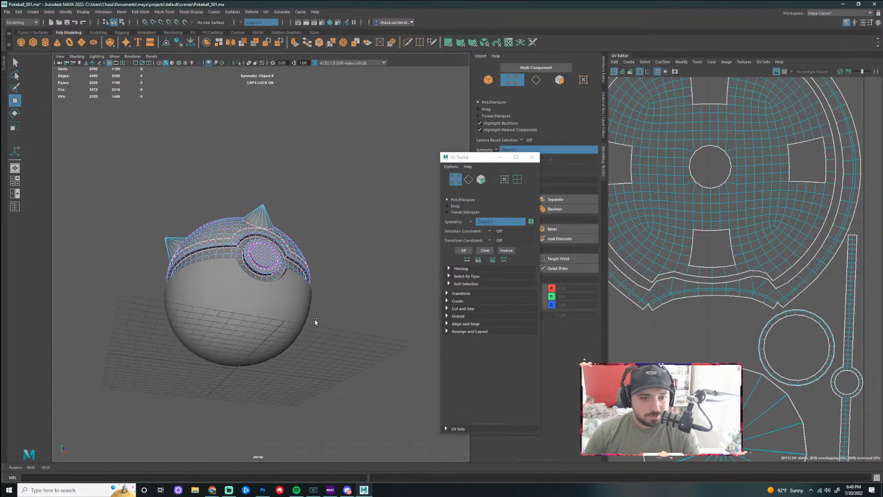
{"action": "left_click", "coordinate": [848, 6]}
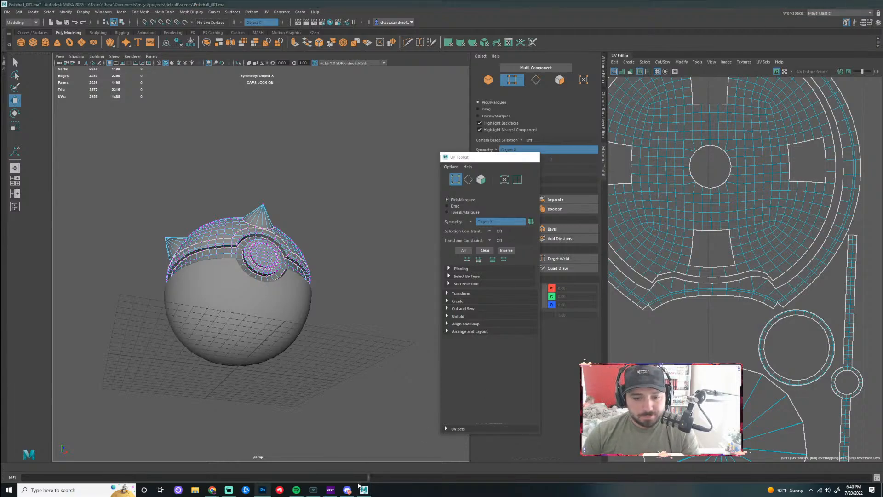
{"action": "left_click", "coordinate": [264, 491]}
{"action": "left_click", "coordinate": [263, 489]}
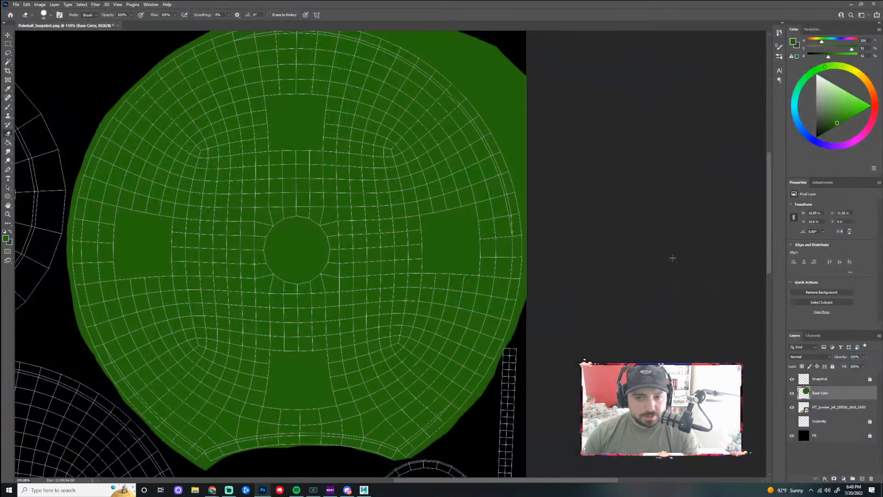
{"action": "left_click", "coordinate": [364, 490]}
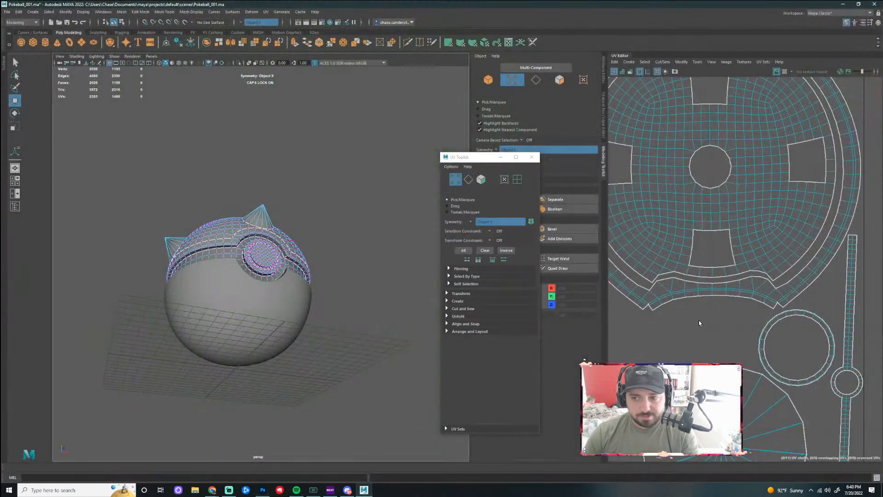
- Close the UV Toolkit and undock the UV Editor into a floating window showing the full UV layout
{"action": "left_click", "coordinate": [532, 157]}
{"action": "left_click_drag", "start_coordinate": [625, 57], "coordinate": [311, 76]}
{"action": "scroll", "coordinate": [484, 260], "scroll_direction": "down", "scroll_amount": 1}
{"action": "scroll", "coordinate": [484, 261], "scroll_direction": "down", "scroll_amount": 7}
- Switch to object mode and select both the upper and lower Pokeball shells
{"action": "right_click", "coordinate": [246, 304]}
{"action": "left_click", "coordinate": [281, 290]}
{"action": "left_click_drag", "start_coordinate": [271, 290], "coordinate": [238, 291]}
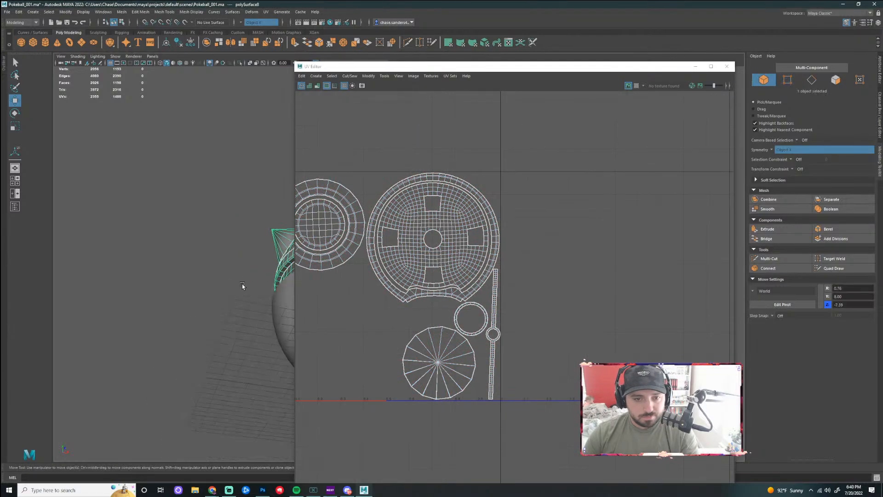
{"action": "left_click_drag", "start_coordinate": [279, 207], "coordinate": [267, 354]}
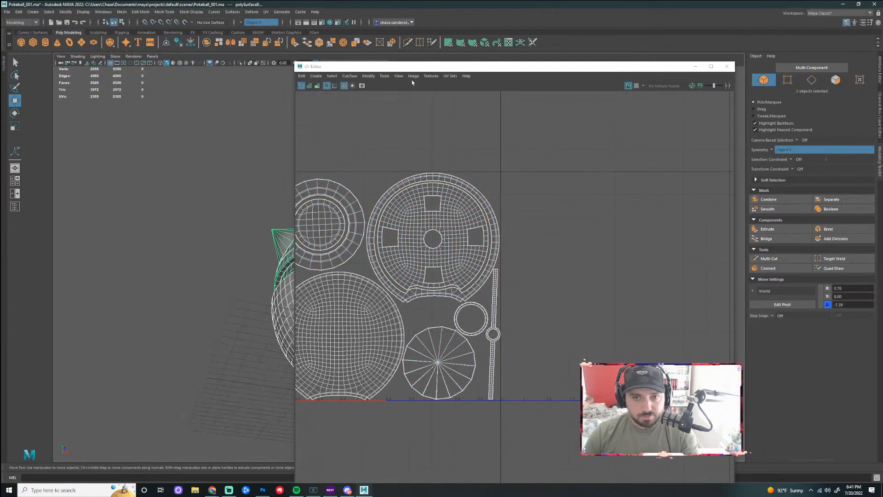
- Export a 2048 x 2048 PNG UV snapshot named Pokeball_Snapshot to the desktop, overwriting the existing file
{"action": "left_click", "coordinate": [363, 88]}
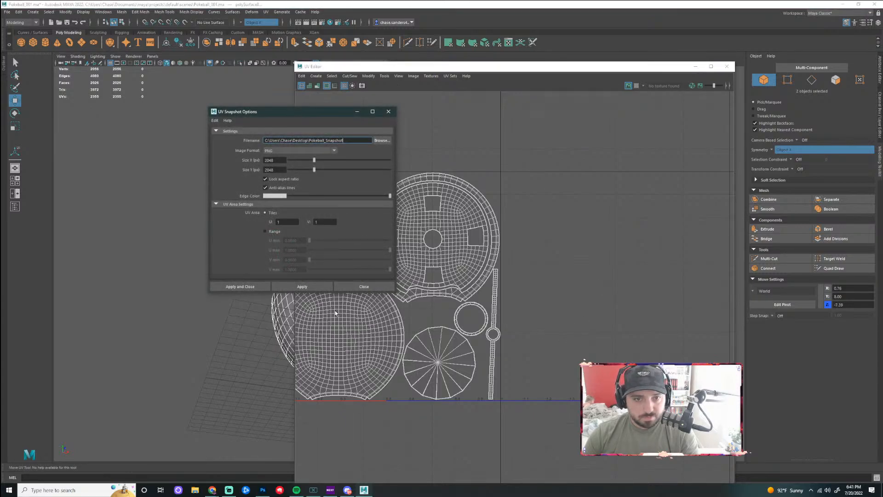
{"action": "left_click", "coordinate": [249, 288]}
{"action": "left_click", "coordinate": [427, 252]}
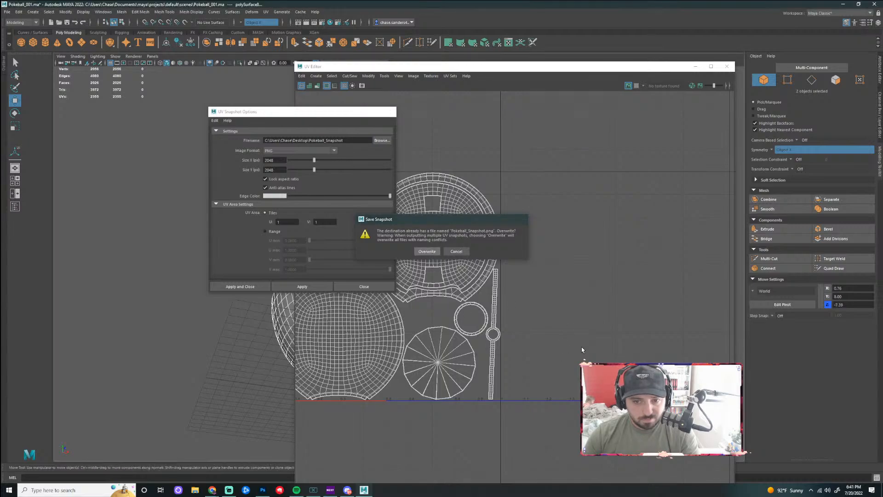
- Switch to Photoshop, unlock the old Snapshot layer and delete it
{"action": "left_click", "coordinate": [695, 67]}
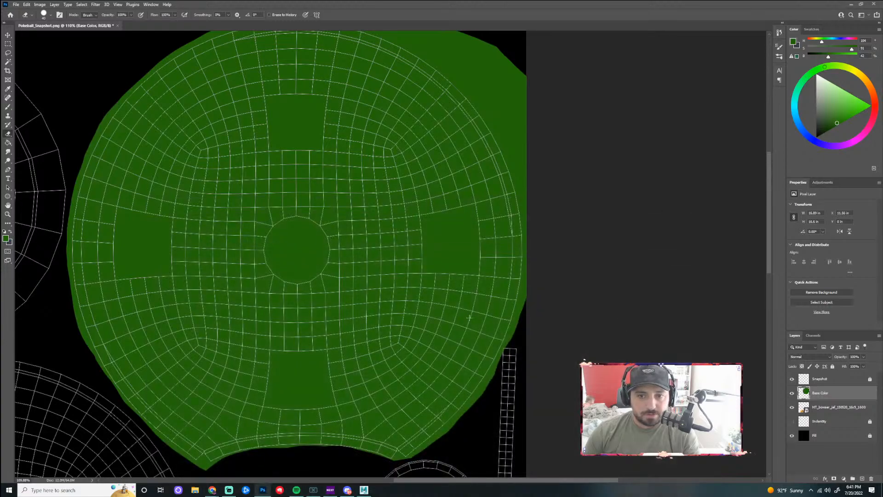
{"action": "scroll", "coordinate": [476, 323], "scroll_direction": "down", "scroll_amount": 6}
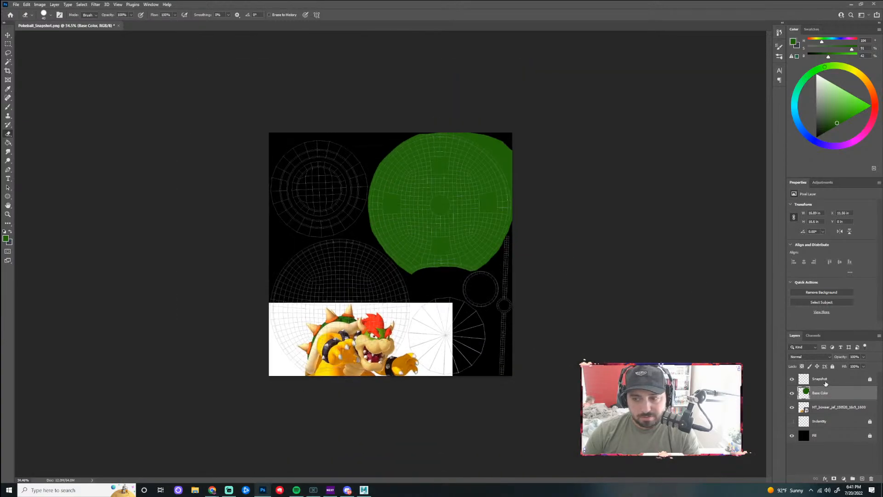
{"action": "left_click", "coordinate": [826, 382]}
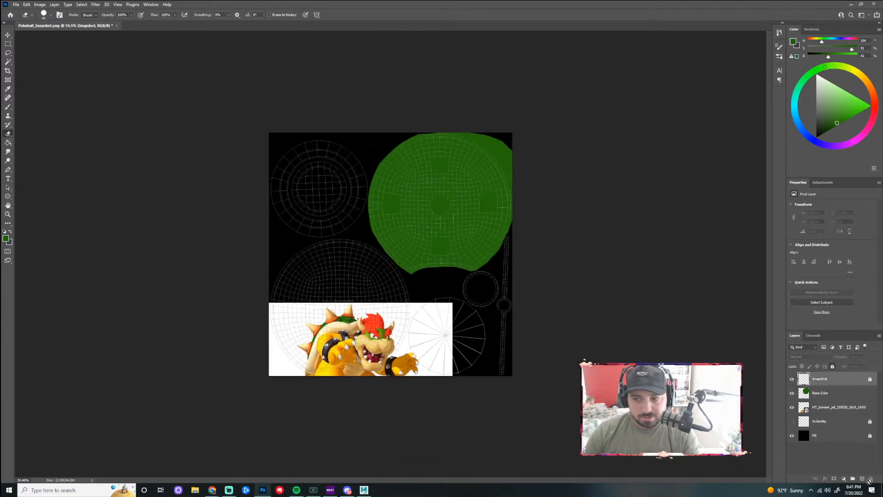
{"action": "left_click", "coordinate": [870, 379]}
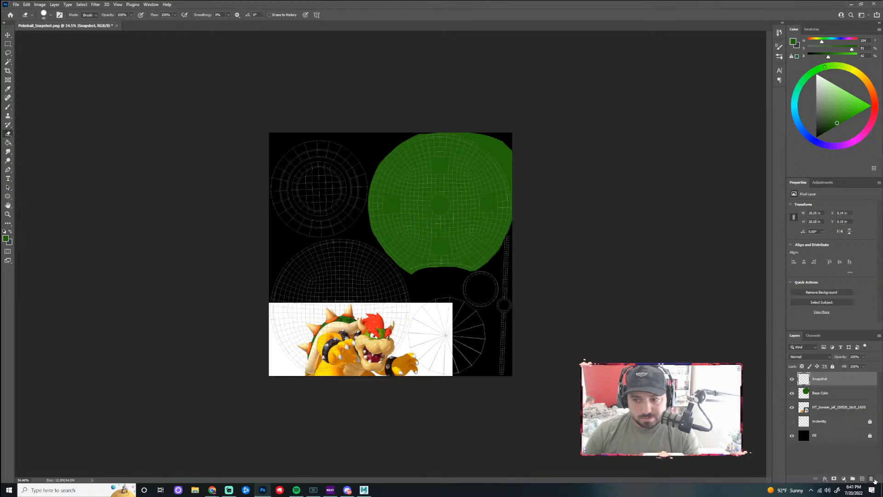
{"action": "left_click", "coordinate": [870, 479]}
{"action": "left_click", "coordinate": [410, 178]}
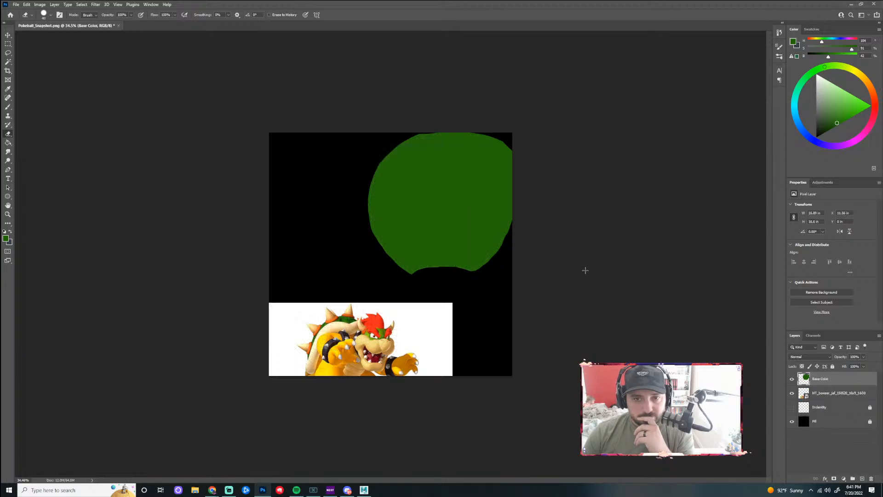
- Place the new Pokeball_Snapshot image from the desktop over the texture document at its original size
{"action": "left_click_drag", "start_coordinate": [384, 7], "coordinate": [434, 92]}
{"action": "left_click_drag", "start_coordinate": [46, 377], "coordinate": [465, 246]}
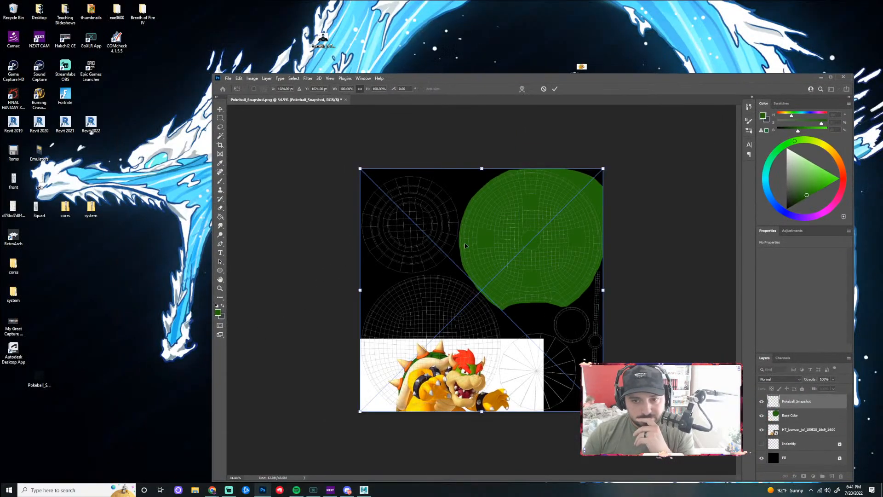
{"action": "scroll", "coordinate": [619, 314], "scroll_direction": "up", "scroll_amount": 4}
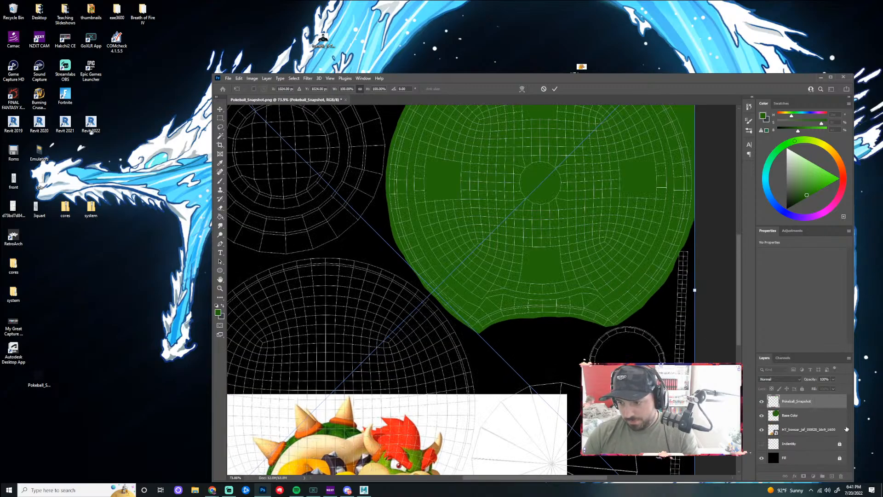
{"action": "key", "text": "Return"}
- Lock the placed Pokeball_Snapshot layer and rasterize its smart object
{"action": "key", "text": "e"}
{"action": "left_click", "coordinate": [802, 389]}
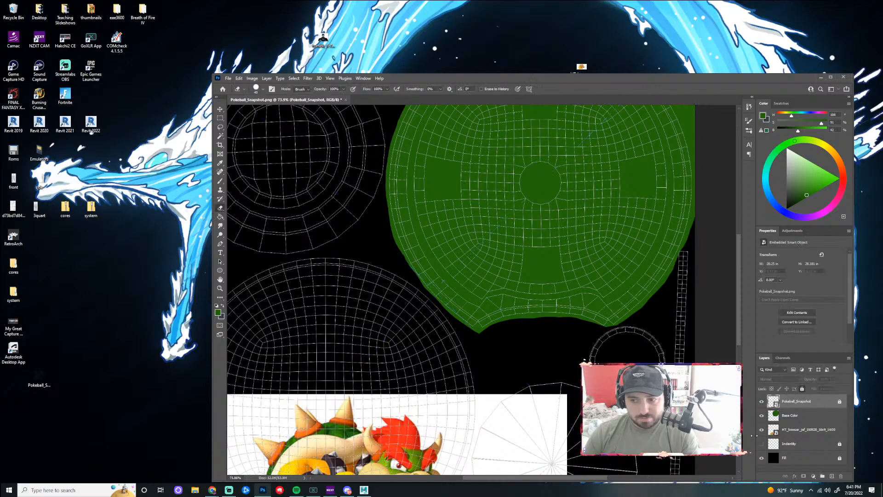
{"action": "left_click", "coordinate": [560, 345]}
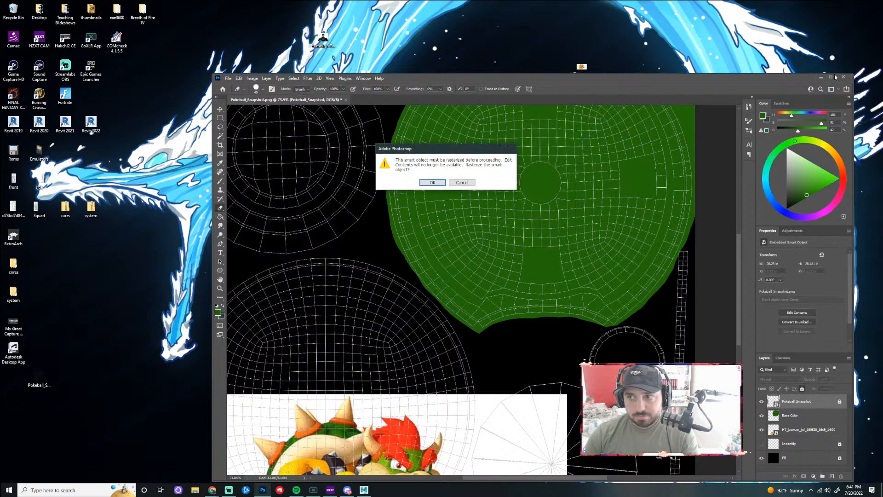
{"action": "left_click", "coordinate": [442, 183]}
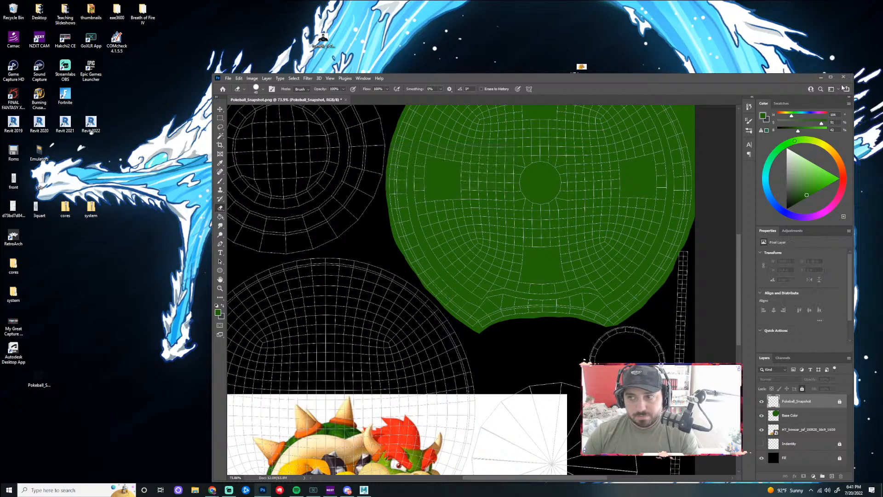
- Maximize the Photoshop window and make the Base Color layer active
{"action": "left_click", "coordinate": [831, 78]}
{"action": "scroll", "coordinate": [528, 286], "scroll_direction": "down", "scroll_amount": 2}
{"action": "scroll", "coordinate": [538, 316], "scroll_direction": "up", "scroll_amount": 1}
{"action": "scroll", "coordinate": [546, 262], "scroll_direction": "up", "scroll_amount": 3}
{"action": "scroll", "coordinate": [633, 255], "scroll_direction": "down", "scroll_amount": 3}
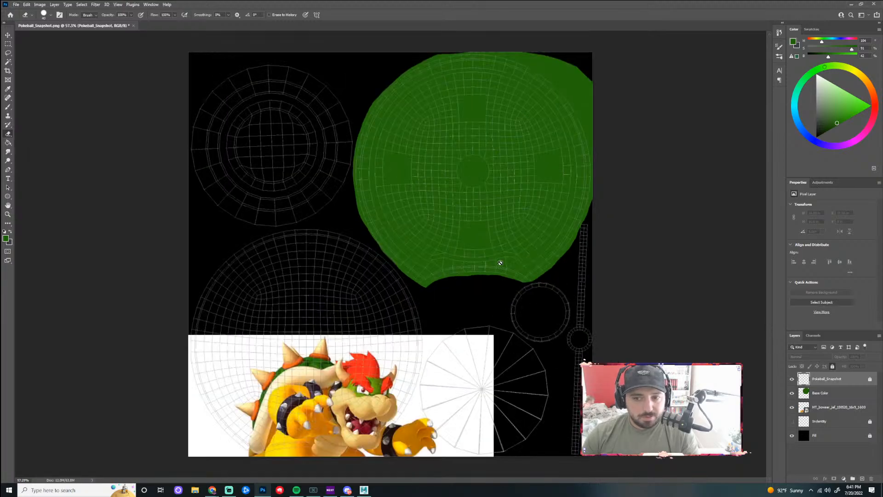
{"action": "scroll", "coordinate": [508, 266], "scroll_direction": "up", "scroll_amount": 3}
{"action": "left_click", "coordinate": [814, 395]}
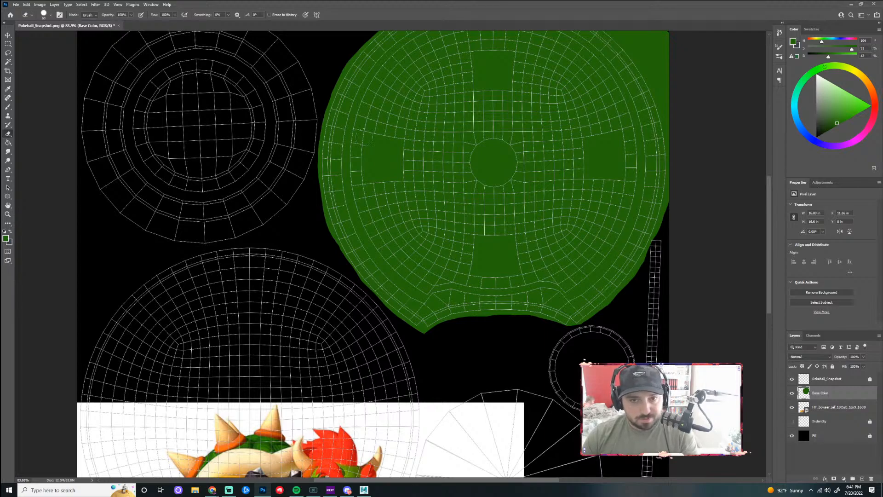
- Erase the green on the Base Color layer from the large dome's outer rim band and the canvas beyond it
{"action": "mouse_move", "coordinate": [357, 64]}
{"action": "left_mouse_down"}
{"action": "mouse_move", "coordinate": [335, 126]}
{"action": "mouse_move", "coordinate": [359, 65]}
{"action": "mouse_move", "coordinate": [336, 128]}
{"action": "mouse_move", "coordinate": [342, 220]}
{"action": "mouse_move", "coordinate": [323, 138]}
{"action": "mouse_move", "coordinate": [325, 92]}
{"action": "mouse_move", "coordinate": [327, 207]}
{"action": "mouse_move", "coordinate": [339, 245]}
{"action": "mouse_move", "coordinate": [398, 316]}
{"action": "mouse_move", "coordinate": [426, 347]}
{"action": "mouse_move", "coordinate": [344, 219]}
{"action": "mouse_move", "coordinate": [425, 316]}
{"action": "mouse_move", "coordinate": [429, 305]}
{"action": "mouse_move", "coordinate": [459, 297]}
{"action": "mouse_move", "coordinate": [431, 319]}
{"action": "mouse_move", "coordinate": [456, 302]}
{"action": "mouse_move", "coordinate": [557, 298]}
{"action": "left_mouse_up"}
{"action": "mouse_move", "coordinate": [462, 295]}
{"action": "left_mouse_down"}
{"action": "mouse_move", "coordinate": [414, 299]}
{"action": "mouse_move", "coordinate": [398, 283]}
{"action": "mouse_move", "coordinate": [425, 309]}
{"action": "mouse_move", "coordinate": [577, 316]}
{"action": "mouse_move", "coordinate": [624, 273]}
{"action": "mouse_move", "coordinate": [567, 301]}
{"action": "mouse_move", "coordinate": [629, 250]}
{"action": "mouse_move", "coordinate": [662, 195]}
{"action": "mouse_move", "coordinate": [669, 108]}
{"action": "mouse_move", "coordinate": [625, 35]}
{"action": "left_mouse_up"}
{"action": "scroll", "coordinate": [650, 157], "scroll_direction": "down", "scroll_amount": 2}
{"action": "scroll", "coordinate": [586, 86], "scroll_direction": "up", "scroll_amount": 1}
{"action": "scroll", "coordinate": [561, 75], "scroll_direction": "up", "scroll_amount": 1}
{"action": "mouse_move", "coordinate": [258, 114]}
{"action": "left_mouse_down"}
{"action": "mouse_move", "coordinate": [348, 52]}
{"action": "mouse_move", "coordinate": [414, 43]}
{"action": "mouse_move", "coordinate": [515, 68]}
{"action": "mouse_move", "coordinate": [549, 100]}
{"action": "mouse_move", "coordinate": [579, 141]}
{"action": "mouse_move", "coordinate": [600, 215]}
{"action": "mouse_move", "coordinate": [592, 297]}
{"action": "mouse_move", "coordinate": [567, 358]}
{"action": "mouse_move", "coordinate": [508, 388]}
{"action": "left_mouse_up"}
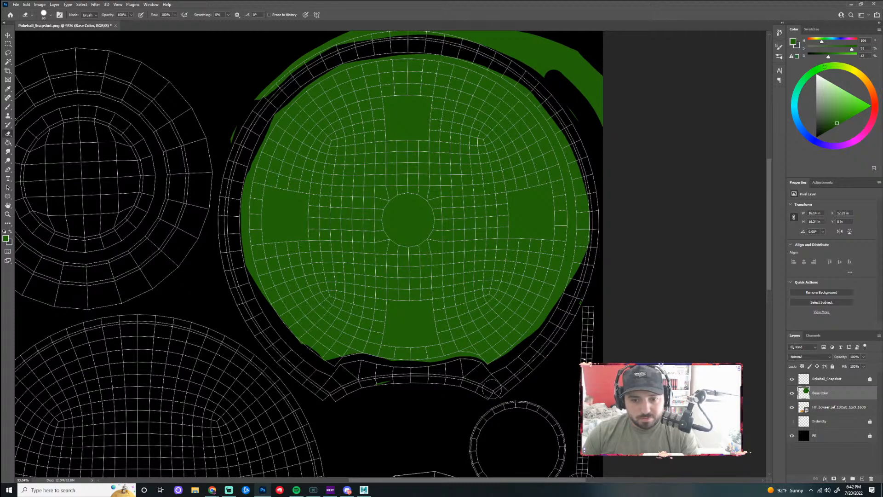
{"action": "mouse_move", "coordinate": [232, 138]}
{"action": "left_mouse_down"}
{"action": "mouse_move", "coordinate": [267, 83]}
{"action": "mouse_move", "coordinate": [328, 55]}
{"action": "mouse_move", "coordinate": [545, 36]}
{"action": "mouse_move", "coordinate": [589, 101]}
{"action": "mouse_move", "coordinate": [593, 134]}
{"action": "mouse_move", "coordinate": [396, 37]}
{"action": "mouse_move", "coordinate": [636, 93]}
{"action": "mouse_move", "coordinate": [584, 67]}
{"action": "left_mouse_up"}
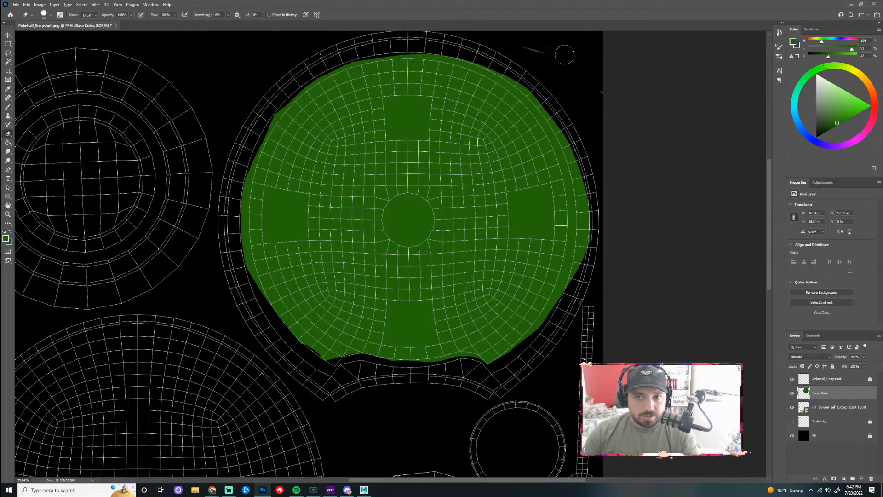
{"action": "scroll", "coordinate": [548, 52], "scroll_direction": "down", "scroll_amount": 2}
{"action": "scroll", "coordinate": [556, 52], "scroll_direction": "up", "scroll_amount": 1}
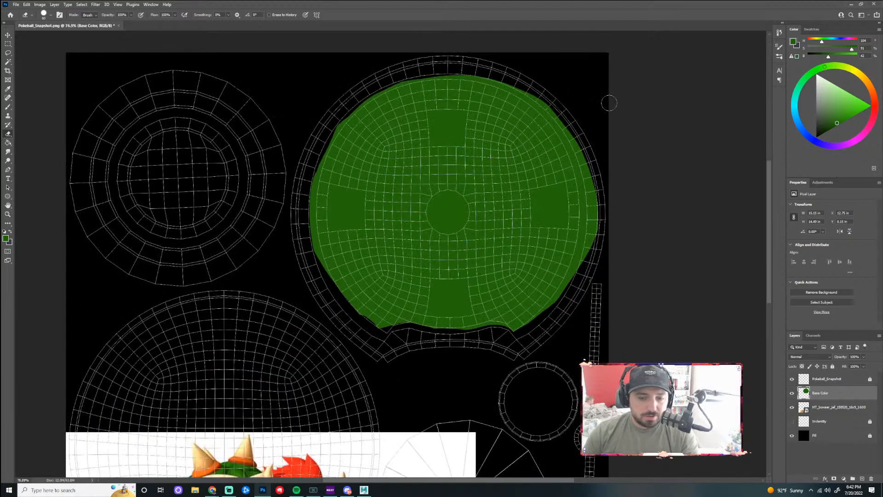
{"action": "key", "text": "b"}
{"action": "mouse_move", "coordinate": [575, 69]}
{"action": "left_mouse_down"}
{"action": "mouse_move", "coordinate": [582, 97]}
{"action": "mouse_move", "coordinate": [601, 90]}
{"action": "left_mouse_up"}
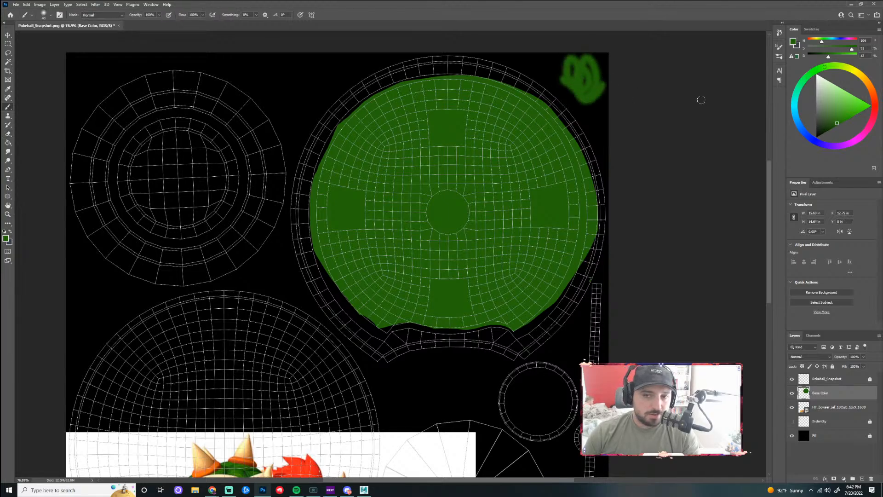
{"action": "key", "text": "ctrl+z"}
- Erase the excess green along the dome's top and right edge so the fill follows the inner wireframe circle
{"action": "scroll", "coordinate": [571, 102], "scroll_direction": "up", "scroll_amount": 5}
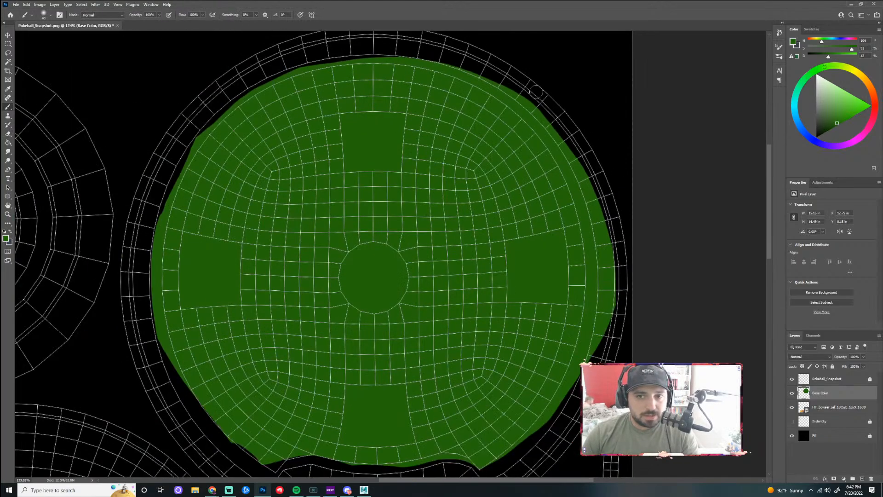
{"action": "key", "text": "e"}
{"action": "mouse_move", "coordinate": [299, 59]}
{"action": "left_mouse_down"}
{"action": "mouse_move", "coordinate": [376, 46]}
{"action": "mouse_move", "coordinate": [484, 67]}
{"action": "mouse_move", "coordinate": [529, 95]}
{"action": "mouse_move", "coordinate": [576, 161]}
{"action": "mouse_move", "coordinate": [597, 205]}
{"action": "mouse_move", "coordinate": [604, 279]}
{"action": "mouse_move", "coordinate": [595, 347]}
{"action": "mouse_move", "coordinate": [556, 429]}
{"action": "left_mouse_up"}
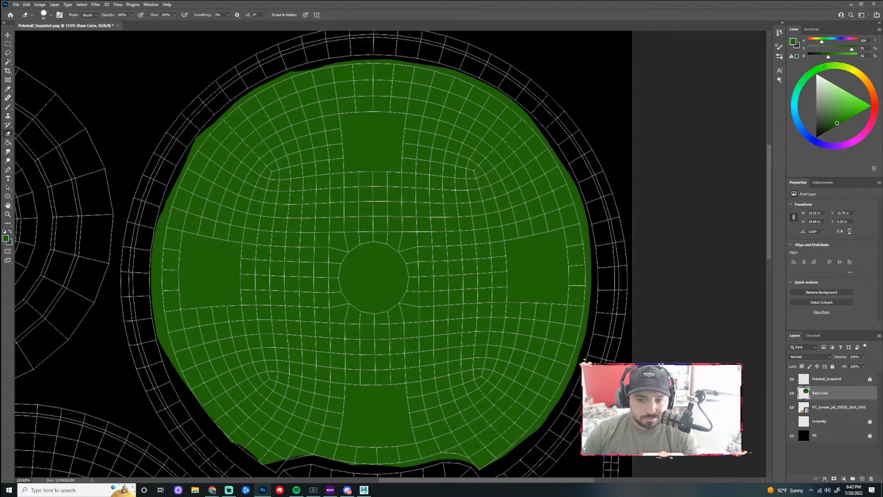
{"action": "scroll", "coordinate": [564, 196], "scroll_direction": "down", "scroll_amount": 4}
{"action": "scroll", "coordinate": [342, 335], "scroll_direction": "up", "scroll_amount": 3}
- Erase the green overspill along the dome's upper-left and left edge up to the rim band
{"action": "left_click_drag", "start_coordinate": [324, 50], "coordinate": [290, 102]}
{"action": "scroll", "coordinate": [251, 140], "scroll_direction": "up", "scroll_amount": 3}
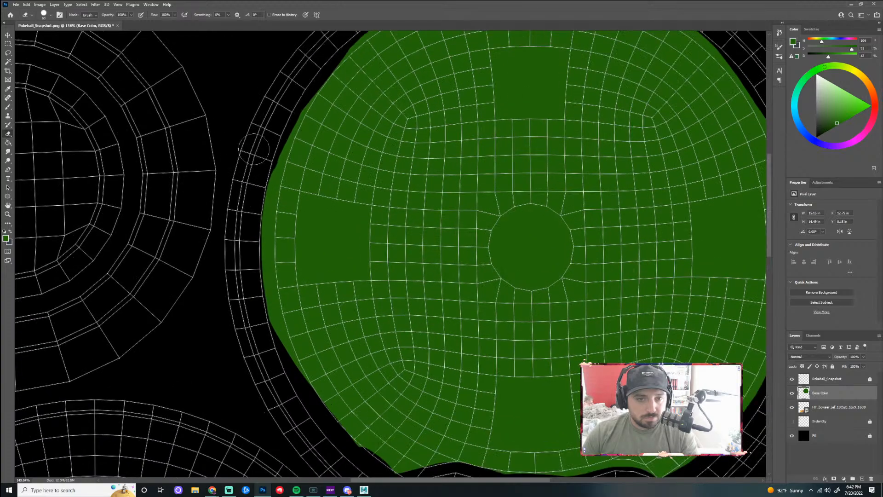
{"action": "mouse_move", "coordinate": [268, 157]}
{"action": "left_mouse_down"}
{"action": "mouse_move", "coordinate": [253, 270]}
{"action": "mouse_move", "coordinate": [268, 372]}
{"action": "left_mouse_up"}
{"action": "scroll", "coordinate": [253, 313], "scroll_direction": "up", "scroll_amount": 3}
{"action": "left_click_drag", "start_coordinate": [253, 313], "coordinate": [294, 398]}
{"action": "scroll", "coordinate": [294, 399], "scroll_direction": "down", "scroll_amount": 3}
{"action": "scroll", "coordinate": [354, 283], "scroll_direction": "up", "scroll_amount": 2}
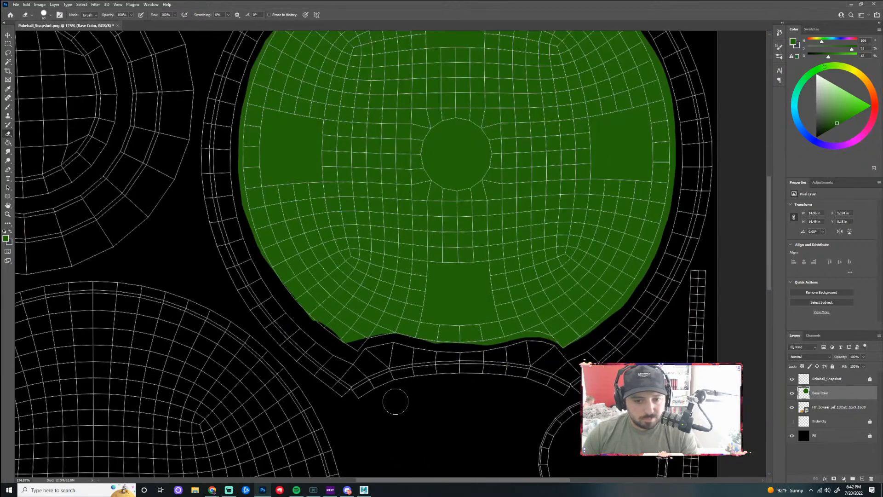
- Brush green over the gaps along the dome's lower-left edge and around its lower-left corner
{"action": "key", "text": "b"}
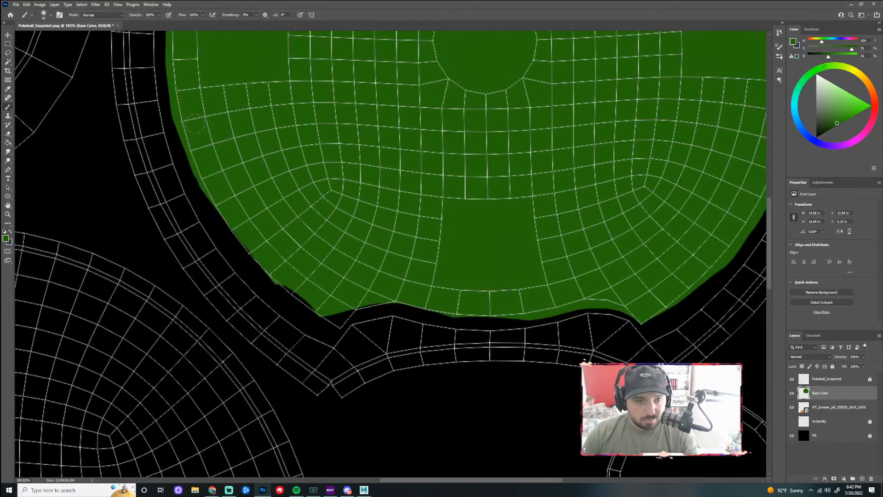
{"action": "mouse_move", "coordinate": [200, 165]}
{"action": "left_mouse_down"}
{"action": "mouse_move", "coordinate": [224, 222]}
{"action": "mouse_move", "coordinate": [266, 263]}
{"action": "left_mouse_up"}
{"action": "mouse_move", "coordinate": [303, 294]}
{"action": "left_mouse_down"}
{"action": "mouse_move", "coordinate": [336, 316]}
{"action": "mouse_move", "coordinate": [276, 271]}
{"action": "mouse_move", "coordinate": [303, 304]}
{"action": "mouse_move", "coordinate": [266, 259]}
{"action": "left_mouse_up"}
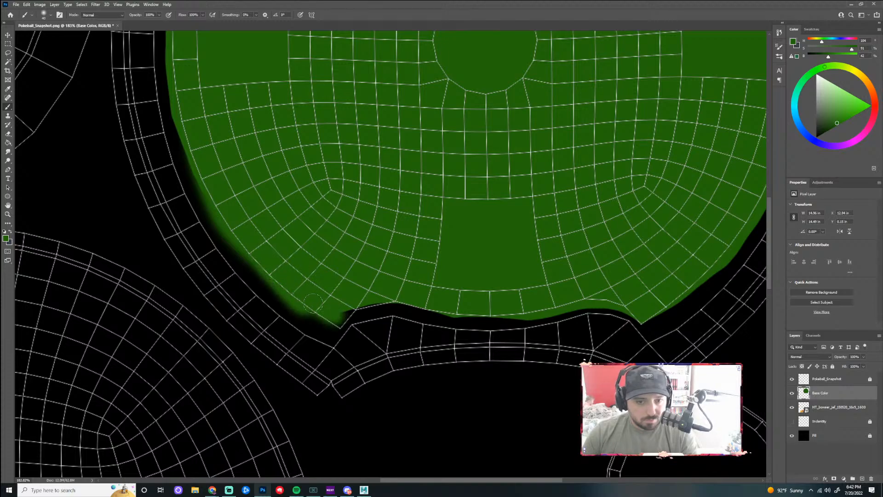
{"action": "mouse_move", "coordinate": [337, 317]}
{"action": "left_mouse_down"}
{"action": "mouse_move", "coordinate": [356, 299]}
{"action": "mouse_move", "coordinate": [386, 295]}
{"action": "left_mouse_up"}
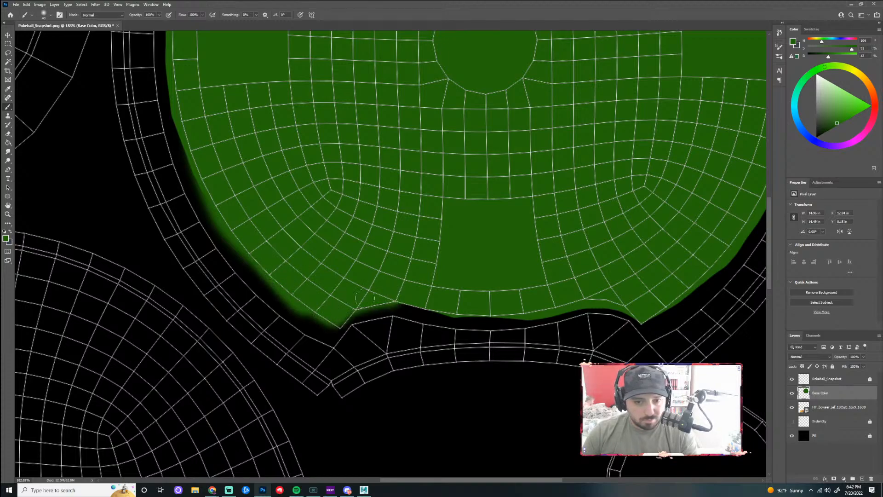
- Choose the Hard Round brush at 40 px and 100% hardness and repaint the dome's lower edge and both lower corners green
{"action": "left_click", "coordinate": [49, 17]}
{"action": "left_click", "coordinate": [50, 129]}
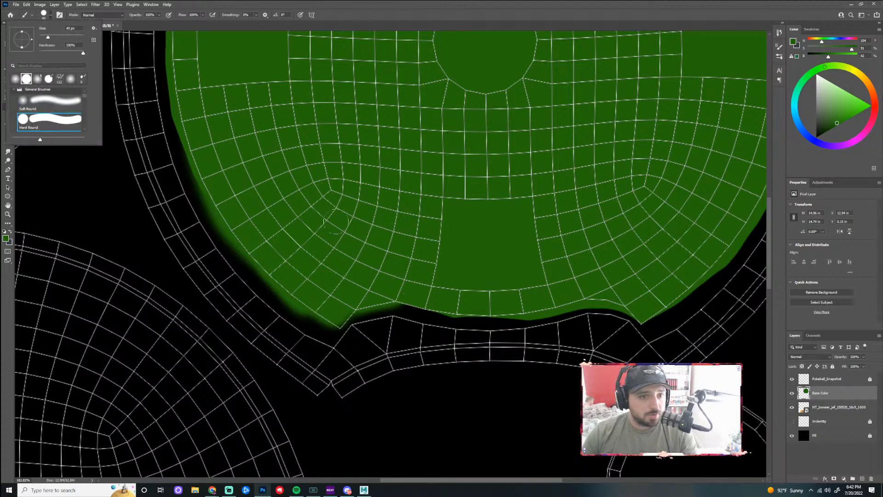
{"action": "left_click", "coordinate": [184, 96]}
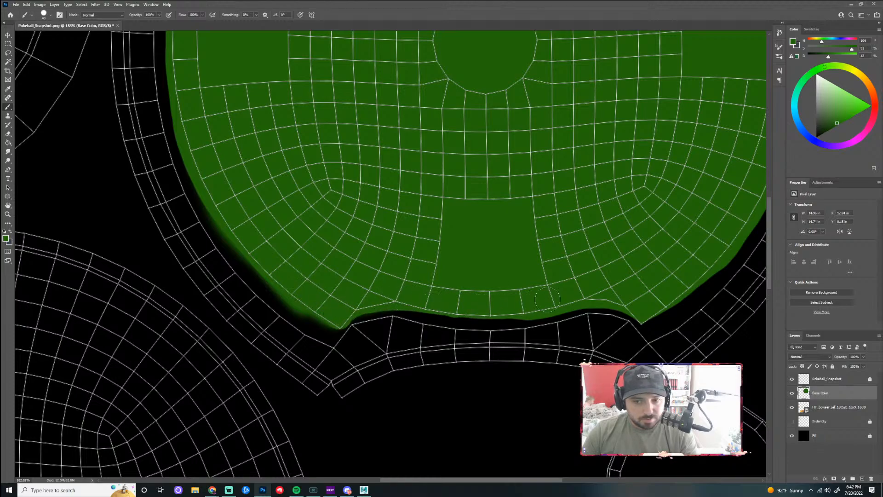
{"action": "left_click_drag", "start_coordinate": [641, 308], "coordinate": [653, 313]}
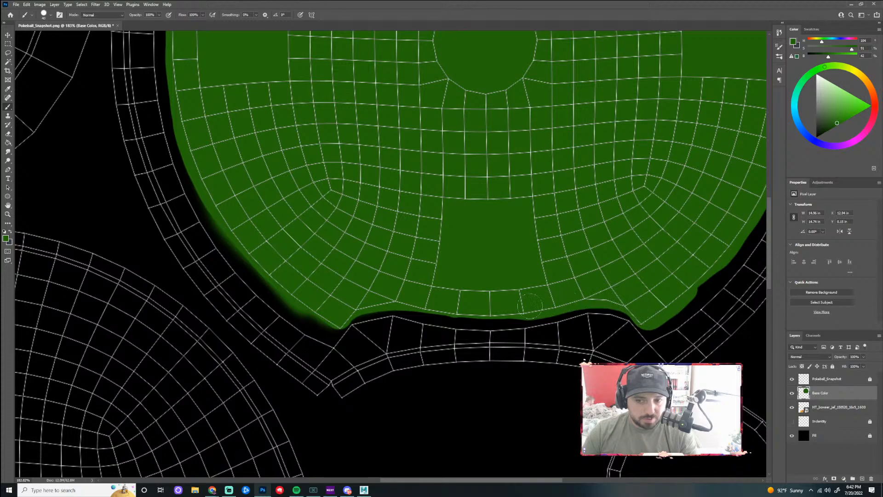
{"action": "left_click_drag", "start_coordinate": [458, 309], "coordinate": [400, 301]}
{"action": "mouse_move", "coordinate": [340, 317]}
{"action": "left_mouse_down"}
{"action": "mouse_move", "coordinate": [288, 293]}
{"action": "mouse_move", "coordinate": [241, 241]}
{"action": "left_mouse_up"}
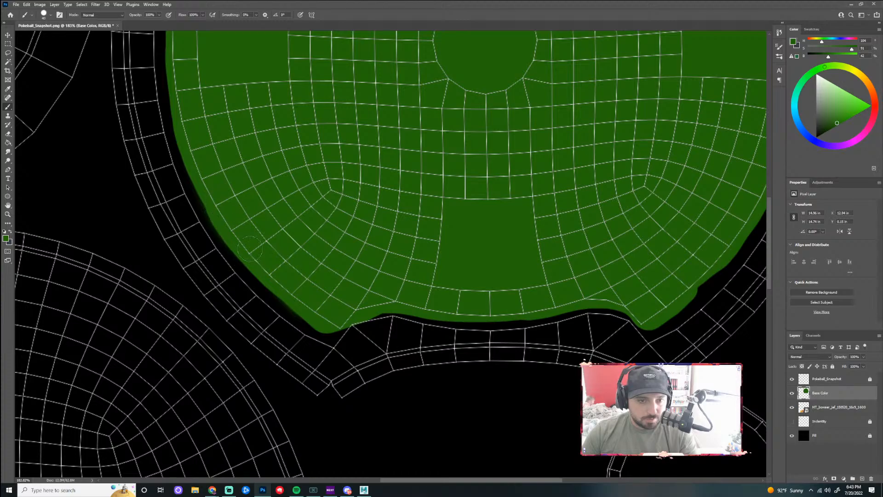
- Examine the green fill's edges against the UV wireframe and look over the remaining islands
{"action": "scroll", "coordinate": [452, 283], "scroll_direction": "down", "scroll_amount": 4}
{"action": "scroll", "coordinate": [657, 122], "scroll_direction": "down", "scroll_amount": 5}
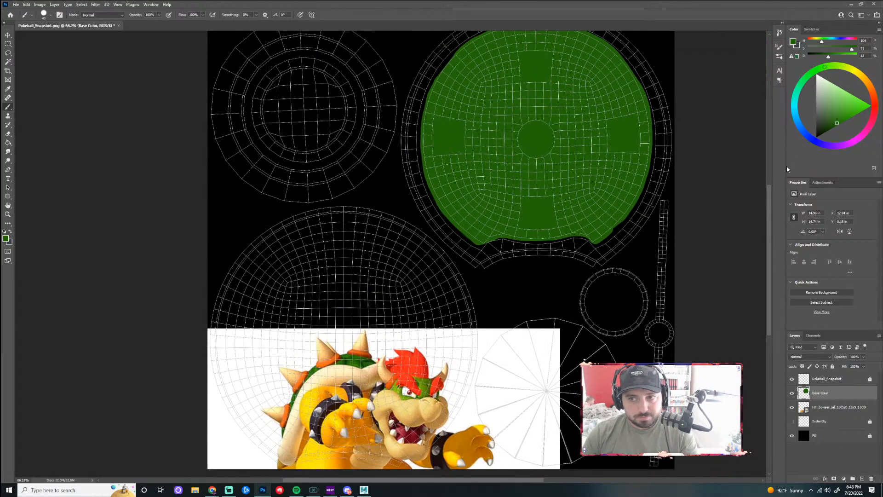
{"action": "scroll", "coordinate": [635, 162], "scroll_direction": "up", "scroll_amount": 5}
{"action": "scroll", "coordinate": [636, 161], "scroll_direction": "up", "scroll_amount": 2}
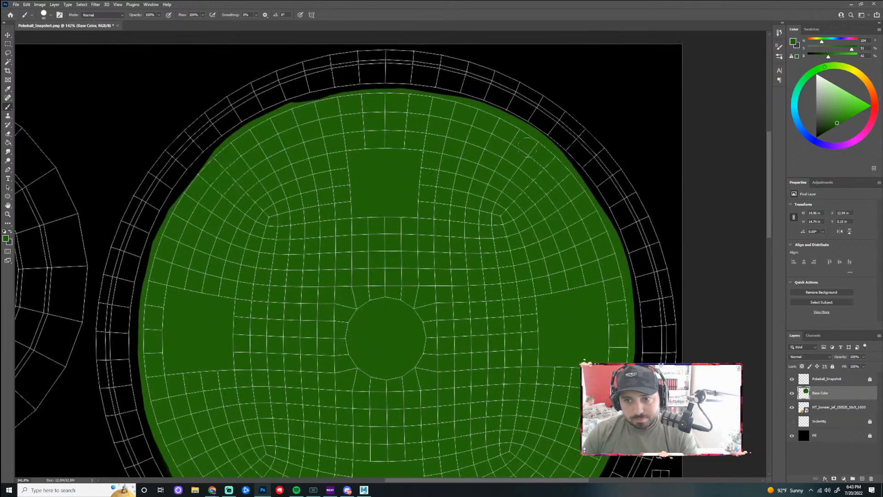
{"action": "scroll", "coordinate": [555, 173], "scroll_direction": "down", "scroll_amount": 4}
{"action": "scroll", "coordinate": [616, 244], "scroll_direction": "up", "scroll_amount": 2}
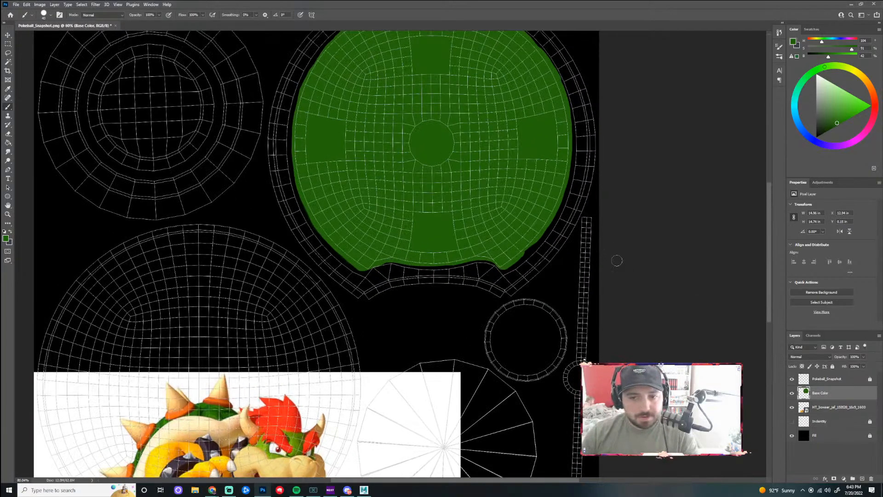
{"action": "scroll", "coordinate": [490, 311], "scroll_direction": "down", "scroll_amount": 2}
{"action": "scroll", "coordinate": [490, 312], "scroll_direction": "up", "scroll_amount": 2}
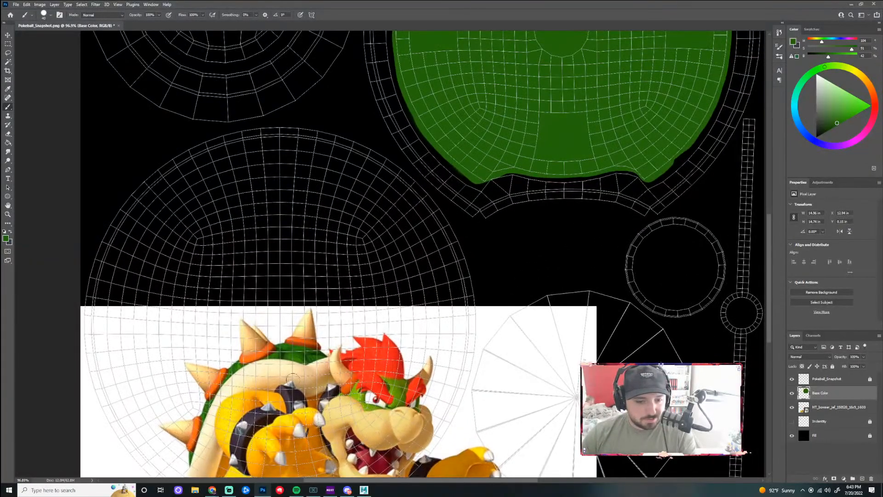
- Sample the pale cream of the shell rim in the Bowser reference image as the brush colour
{"action": "key", "text": "i"}
{"action": "left_click", "coordinate": [261, 375]}
{"action": "left_click_drag", "start_coordinate": [263, 370], "coordinate": [260, 375]}
{"action": "key", "text": "b"}
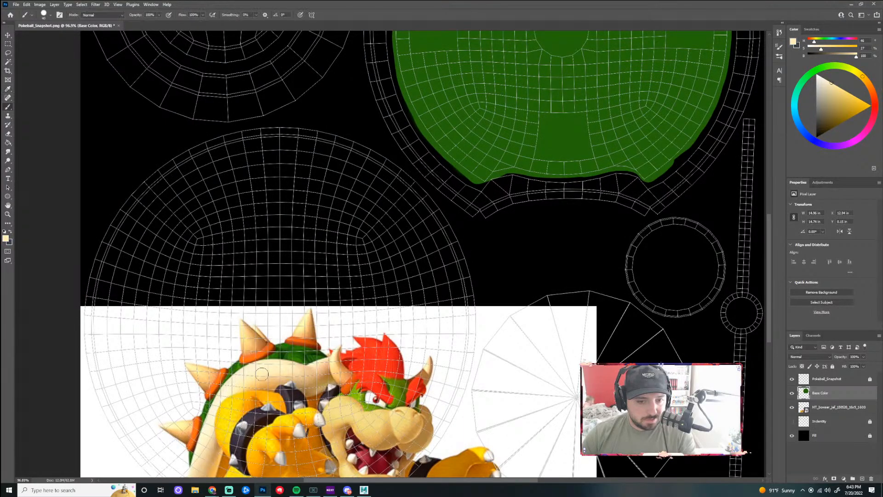
{"action": "scroll", "coordinate": [260, 375], "scroll_direction": "down", "scroll_amount": 3}
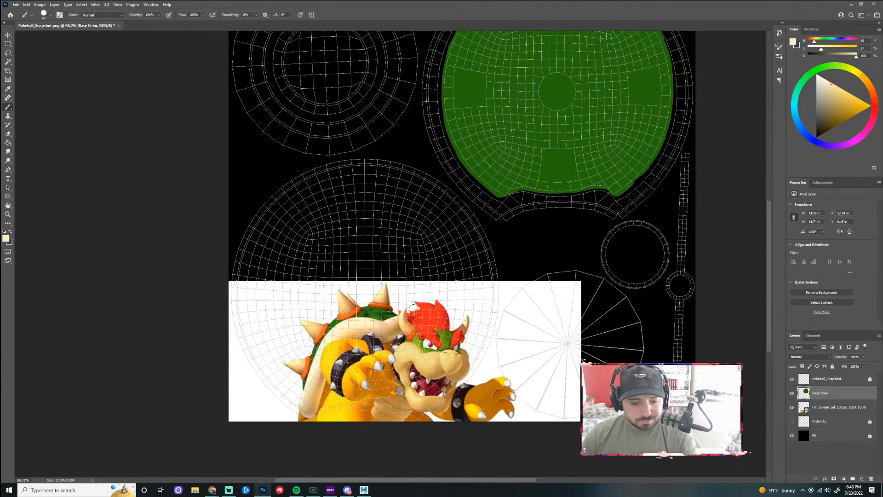
{"action": "key", "text": "i"}
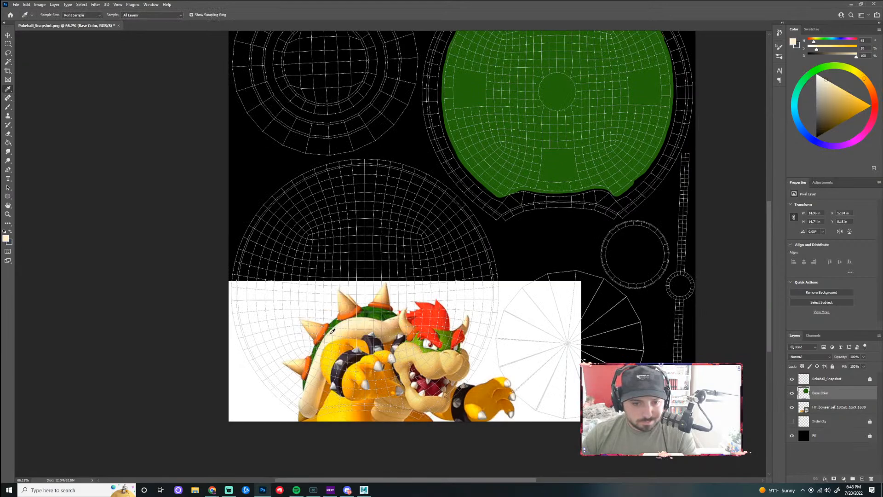
{"action": "key", "text": "b"}
{"action": "scroll", "coordinate": [469, 121], "scroll_direction": "up", "scroll_amount": 1}
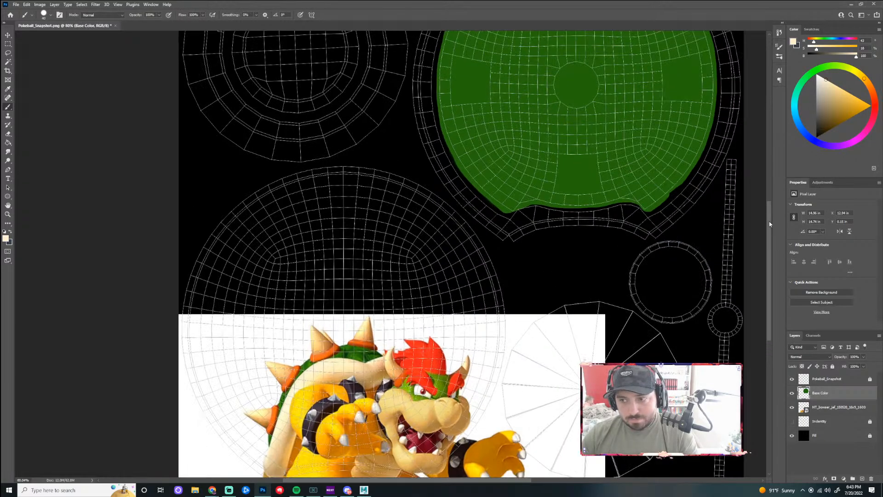
{"action": "left_click_drag", "start_coordinate": [769, 224], "coordinate": [772, 186]}
{"action": "mouse_move", "coordinate": [465, 106]}
{"action": "left_mouse_down"}
{"action": "mouse_move", "coordinate": [438, 122]}
{"action": "mouse_move", "coordinate": [459, 103]}
{"action": "mouse_move", "coordinate": [423, 154]}
{"action": "mouse_move", "coordinate": [432, 148]}
{"action": "mouse_move", "coordinate": [420, 215]}
{"action": "left_mouse_up"}
{"action": "mouse_move", "coordinate": [419, 215]}
{"action": "left_mouse_down"}
{"action": "mouse_move", "coordinate": [435, 142]}
{"action": "mouse_move", "coordinate": [427, 221]}
{"action": "mouse_move", "coordinate": [462, 320]}
{"action": "left_mouse_up"}
{"action": "scroll", "coordinate": [461, 318], "scroll_direction": "up", "scroll_amount": 2}
{"action": "key", "text": "ctrl+z"}
{"action": "left_click_drag", "start_coordinate": [412, 69], "coordinate": [409, 98]}
{"action": "key", "text": "ctrl+z"}
- Paint the rim band cream down the dome's left side and around its lower-left corner
{"action": "scroll", "coordinate": [738, 135], "scroll_direction": "down", "scroll_amount": 2}
{"action": "scroll", "coordinate": [509, 115], "scroll_direction": "up", "scroll_amount": 3}
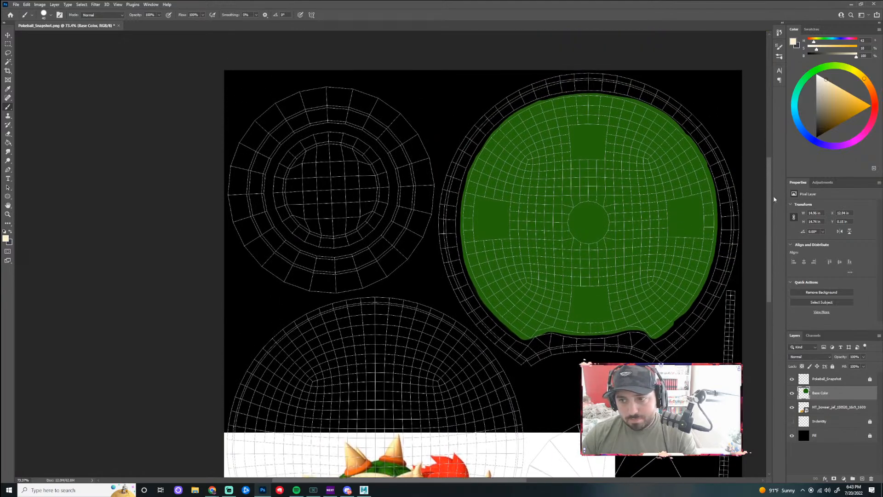
{"action": "scroll", "coordinate": [506, 117], "scroll_direction": "down", "scroll_amount": 1}
{"action": "mouse_move", "coordinate": [505, 121]}
{"action": "left_mouse_down"}
{"action": "mouse_move", "coordinate": [442, 182]}
{"action": "mouse_move", "coordinate": [413, 242]}
{"action": "mouse_move", "coordinate": [404, 321]}
{"action": "mouse_move", "coordinate": [429, 398]}
{"action": "left_mouse_up"}
{"action": "scroll", "coordinate": [436, 388], "scroll_direction": "down", "scroll_amount": 3}
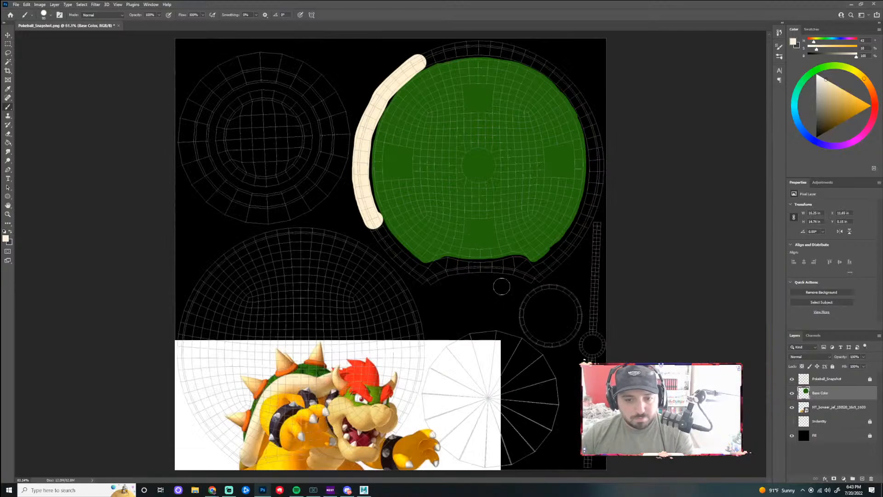
{"action": "scroll", "coordinate": [517, 280], "scroll_direction": "up", "scroll_amount": 3}
{"action": "scroll", "coordinate": [263, 171], "scroll_direction": "up", "scroll_amount": 3}
{"action": "mouse_move", "coordinate": [250, 169]}
{"action": "left_mouse_down"}
{"action": "mouse_move", "coordinate": [309, 264]}
{"action": "mouse_move", "coordinate": [411, 355]}
{"action": "mouse_move", "coordinate": [474, 324]}
{"action": "mouse_move", "coordinate": [544, 325]}
{"action": "mouse_move", "coordinate": [432, 375]}
{"action": "mouse_move", "coordinate": [375, 326]}
{"action": "mouse_move", "coordinate": [288, 224]}
{"action": "mouse_move", "coordinate": [251, 149]}
{"action": "left_mouse_up"}
{"action": "scroll", "coordinate": [593, 324], "scroll_direction": "up", "scroll_amount": 2}
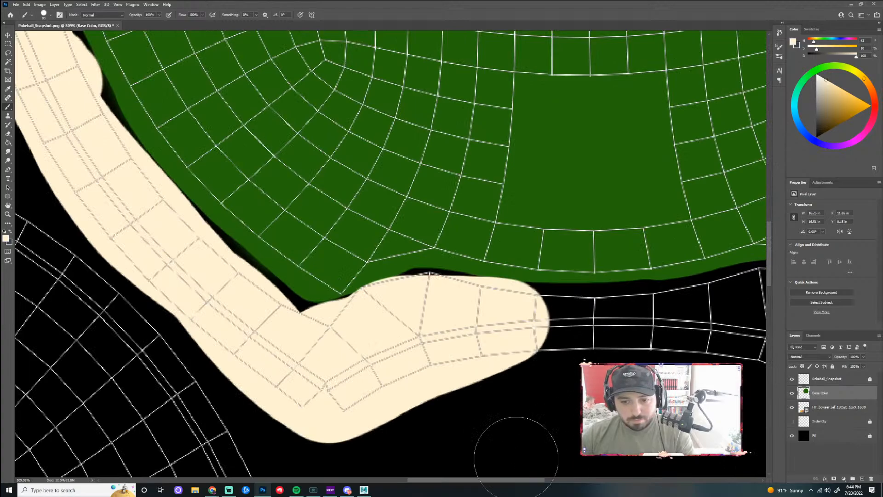
- Reduce the brush size and paint cream along the bottom band's upper edge where it meets the green
{"action": "scroll", "coordinate": [385, 351], "scroll_direction": "right", "scroll_amount": 5}
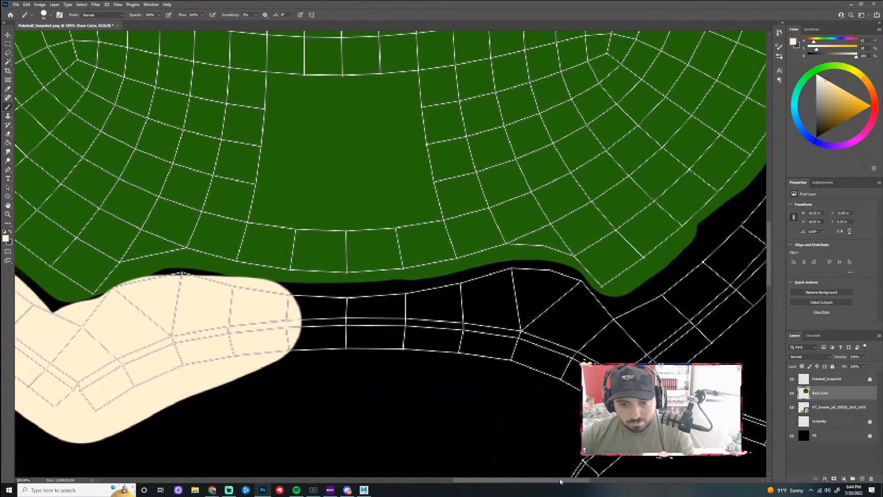
{"action": "key", "text": "bracketleft"}
{"action": "key", "text": "bracketleft"}
{"action": "key", "text": "bracketleft"}
{"action": "key", "text": "bracketleft"}
{"action": "key", "text": "bracketleft"}
{"action": "key", "text": "bracketleft"}
{"action": "key", "text": "bracketleft"}
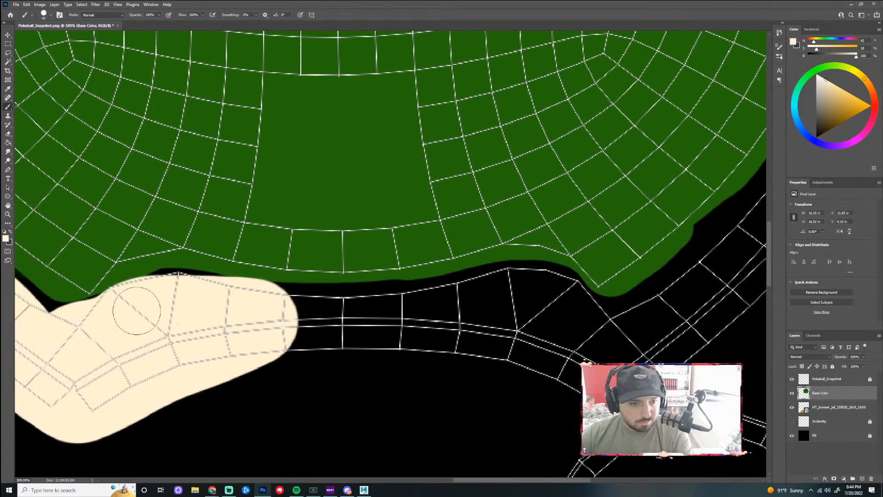
{"action": "mouse_move", "coordinate": [82, 324]}
{"action": "left_mouse_down"}
{"action": "mouse_move", "coordinate": [123, 292]}
{"action": "mouse_move", "coordinate": [184, 280]}
{"action": "mouse_move", "coordinate": [319, 302]}
{"action": "mouse_move", "coordinate": [545, 276]}
{"action": "mouse_move", "coordinate": [581, 288]}
{"action": "mouse_move", "coordinate": [545, 270]}
{"action": "mouse_move", "coordinate": [507, 269]}
{"action": "mouse_move", "coordinate": [407, 294]}
{"action": "mouse_move", "coordinate": [175, 280]}
{"action": "mouse_move", "coordinate": [70, 311]}
{"action": "mouse_move", "coordinate": [23, 294]}
{"action": "left_mouse_up"}
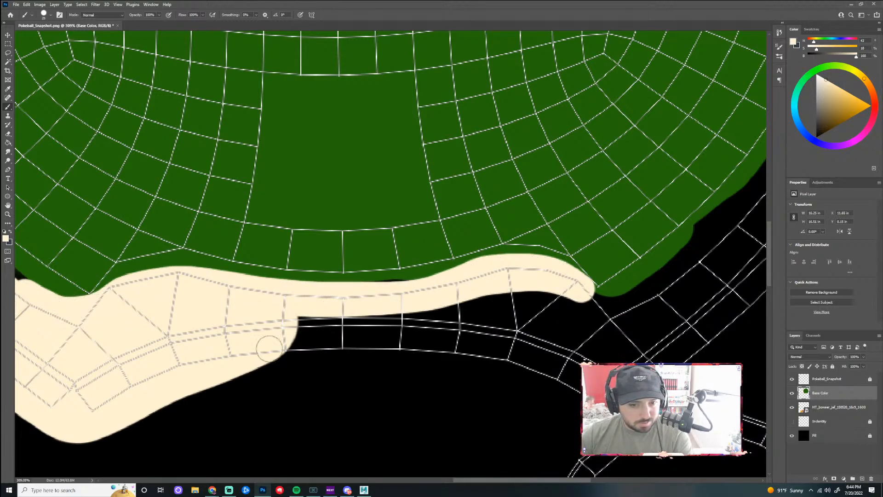
- Fill the rest of the bottom rim band with cream and continue around the dome's lower-right corner
{"action": "mouse_move", "coordinate": [262, 340]}
{"action": "left_mouse_down"}
{"action": "mouse_move", "coordinate": [389, 345]}
{"action": "mouse_move", "coordinate": [537, 373]}
{"action": "mouse_move", "coordinate": [573, 392]}
{"action": "left_mouse_up"}
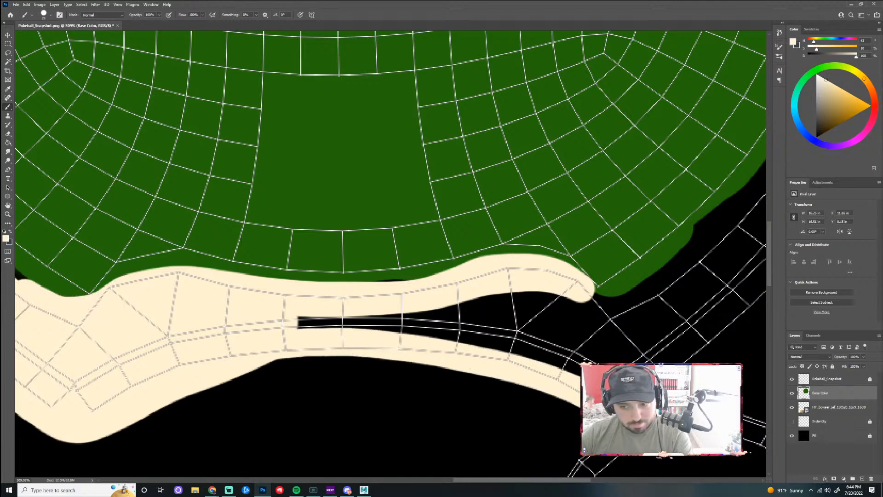
{"action": "mouse_move", "coordinate": [690, 354]}
{"action": "left_mouse_down"}
{"action": "mouse_move", "coordinate": [738, 315]}
{"action": "mouse_move", "coordinate": [707, 278]}
{"action": "mouse_move", "coordinate": [597, 329]}
{"action": "mouse_move", "coordinate": [280, 322]}
{"action": "mouse_move", "coordinate": [471, 331]}
{"action": "mouse_move", "coordinate": [578, 352]}
{"action": "mouse_move", "coordinate": [655, 344]}
{"action": "mouse_move", "coordinate": [720, 306]}
{"action": "left_mouse_up"}
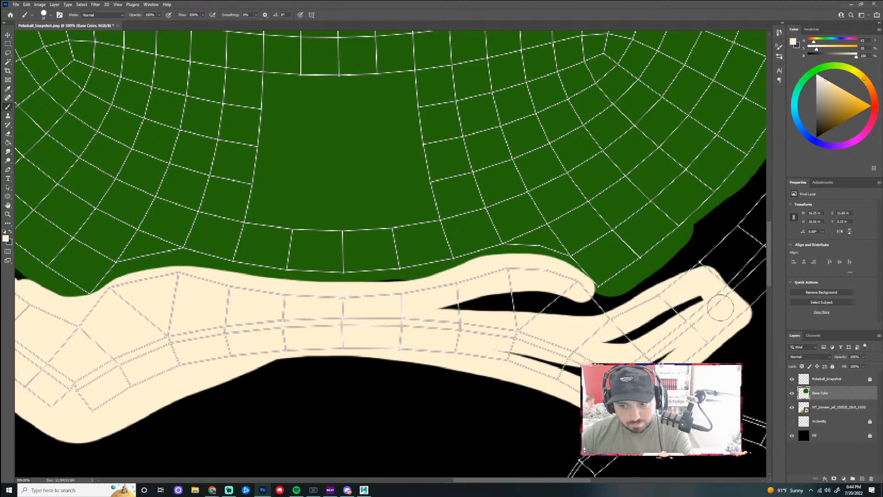
{"action": "mouse_move", "coordinate": [599, 373]}
{"action": "left_mouse_down"}
{"action": "mouse_move", "coordinate": [547, 351]}
{"action": "mouse_move", "coordinate": [703, 312]}
{"action": "mouse_move", "coordinate": [703, 296]}
{"action": "mouse_move", "coordinate": [672, 309]}
{"action": "mouse_move", "coordinate": [722, 256]}
{"action": "mouse_move", "coordinate": [655, 313]}
{"action": "mouse_move", "coordinate": [572, 345]}
{"action": "mouse_move", "coordinate": [501, 322]}
{"action": "mouse_move", "coordinate": [451, 321]}
{"action": "mouse_move", "coordinate": [511, 299]}
{"action": "mouse_move", "coordinate": [610, 304]}
{"action": "mouse_move", "coordinate": [587, 309]}
{"action": "mouse_move", "coordinate": [554, 292]}
{"action": "mouse_move", "coordinate": [602, 304]}
{"action": "mouse_move", "coordinate": [691, 277]}
{"action": "left_mouse_up"}
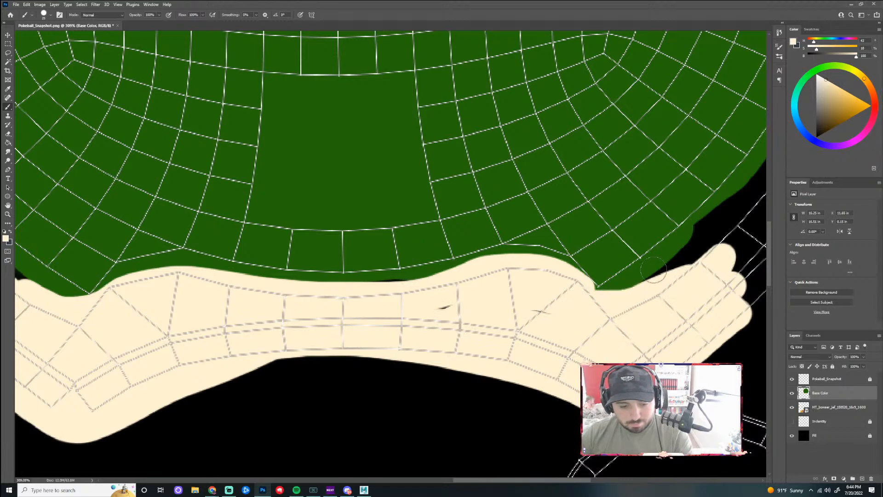
- Sample the dome green and paint it along the dome's bottom edge from the lower-right corner to the middle
{"action": "key", "text": "i"}
{"action": "left_click", "coordinate": [580, 252]}
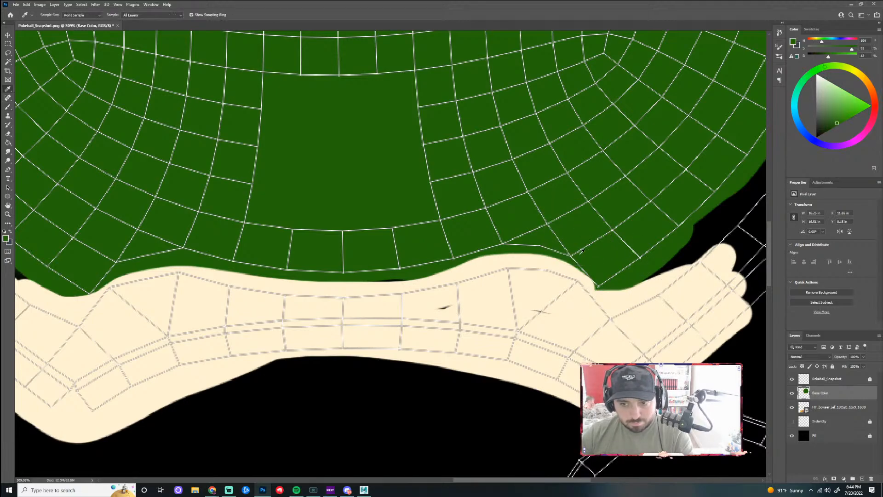
{"action": "key", "text": "b"}
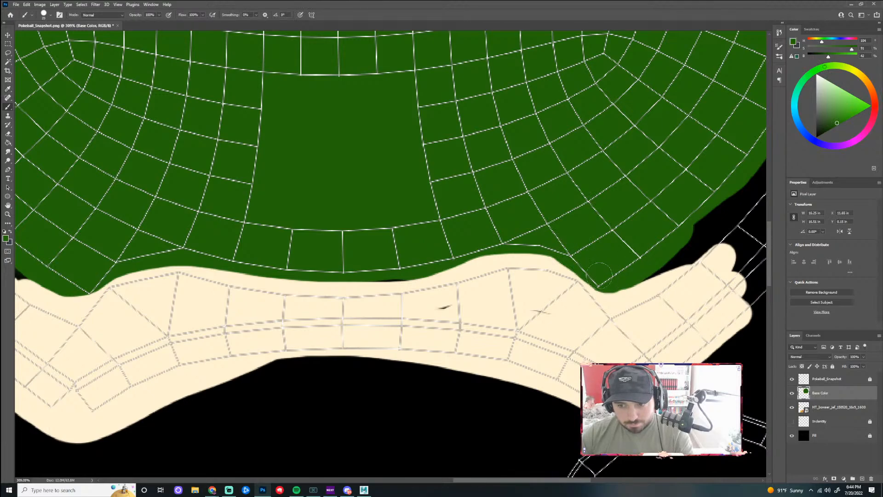
{"action": "mouse_move", "coordinate": [567, 252]}
{"action": "left_mouse_down"}
{"action": "mouse_move", "coordinate": [498, 245]}
{"action": "mouse_move", "coordinate": [434, 258]}
{"action": "left_mouse_up"}
{"action": "mouse_move", "coordinate": [377, 270]}
{"action": "left_mouse_down"}
{"action": "mouse_move", "coordinate": [359, 274]}
{"action": "mouse_move", "coordinate": [456, 254]}
{"action": "left_mouse_up"}
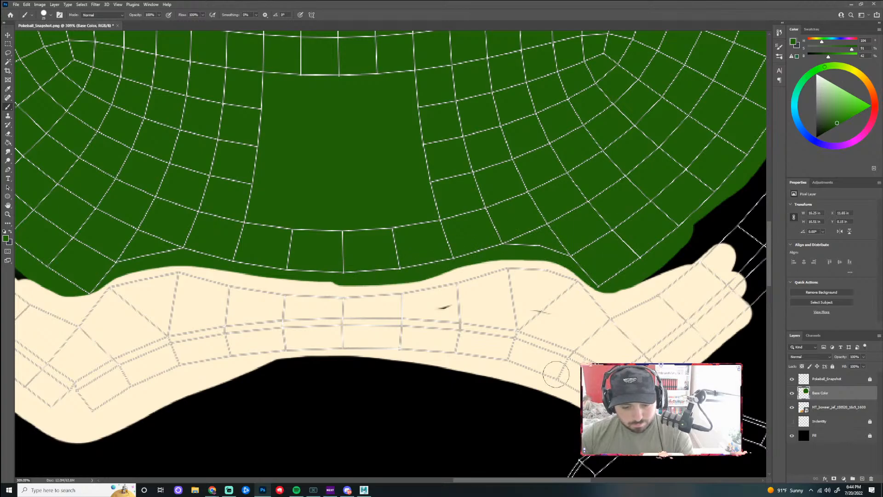
- Sample the rim cream, cover the smudge in the bottom band and paint the band around the dome's lower-right side
{"action": "left_click", "coordinate": [537, 301], "text": "alt"}
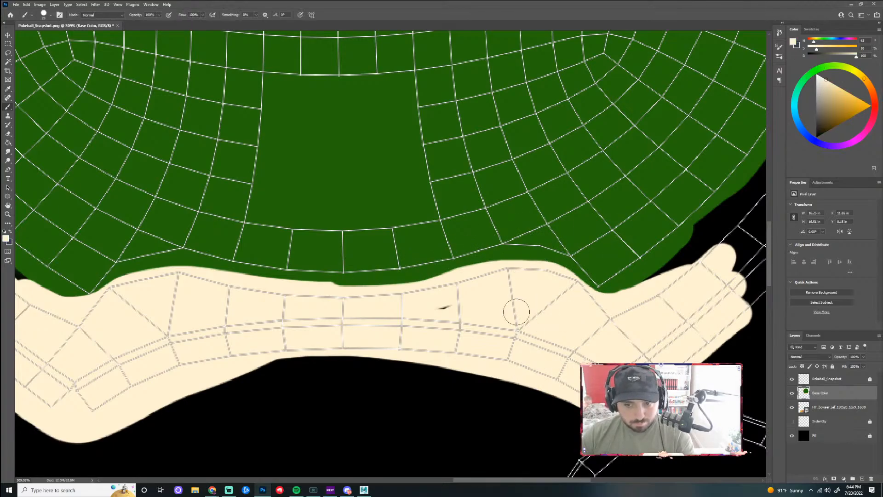
{"action": "scroll", "coordinate": [483, 348], "scroll_direction": "down", "scroll_amount": 3}
{"action": "scroll", "coordinate": [666, 298], "scroll_direction": "up", "scroll_amount": 10}
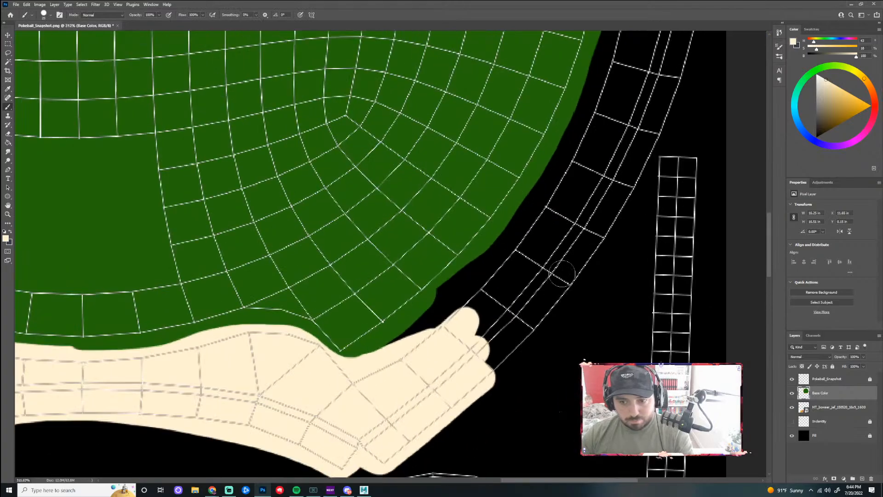
{"action": "mouse_move", "coordinate": [424, 350]}
{"action": "left_mouse_down"}
{"action": "mouse_move", "coordinate": [499, 280]}
{"action": "mouse_move", "coordinate": [548, 214]}
{"action": "mouse_move", "coordinate": [463, 344]}
{"action": "mouse_move", "coordinate": [553, 244]}
{"action": "mouse_move", "coordinate": [467, 373]}
{"action": "mouse_move", "coordinate": [534, 311]}
{"action": "mouse_move", "coordinate": [586, 215]}
{"action": "mouse_move", "coordinate": [470, 389]}
{"action": "left_mouse_up"}
{"action": "scroll", "coordinate": [563, 323], "scroll_direction": "down", "scroll_amount": 5}
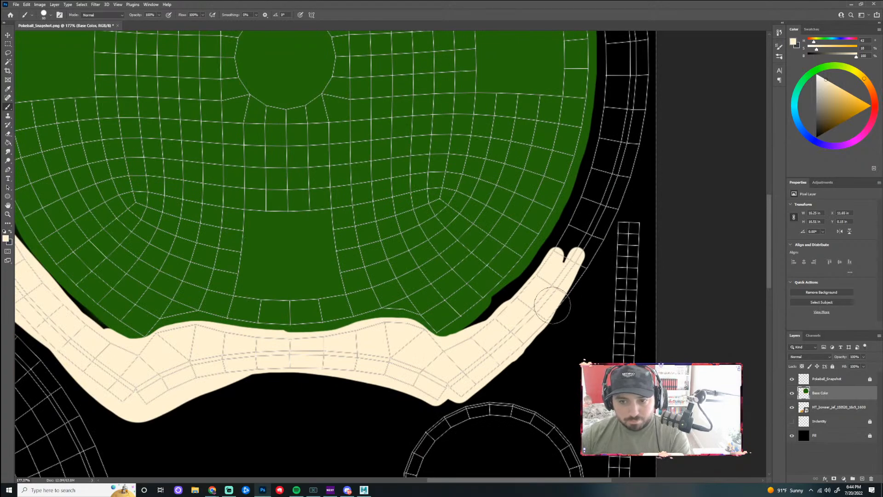
{"action": "mouse_move", "coordinate": [477, 348]}
{"action": "left_mouse_down"}
{"action": "mouse_move", "coordinate": [561, 261]}
{"action": "mouse_move", "coordinate": [607, 168]}
{"action": "mouse_move", "coordinate": [616, 110]}
{"action": "left_mouse_up"}
{"action": "mouse_move", "coordinate": [550, 301]}
{"action": "left_mouse_down"}
{"action": "mouse_move", "coordinate": [530, 328]}
{"action": "mouse_move", "coordinate": [485, 354]}
{"action": "mouse_move", "coordinate": [520, 298]}
{"action": "mouse_move", "coordinate": [458, 354]}
{"action": "left_mouse_up"}
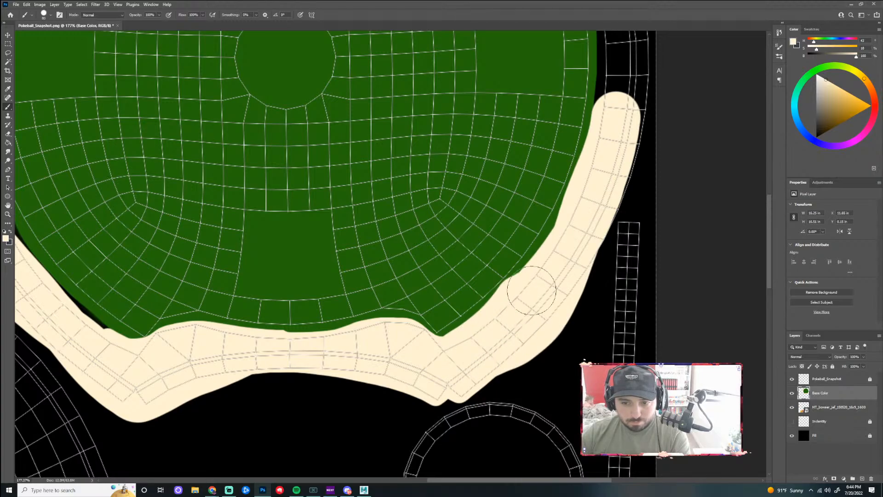
- Continue the cream rim band up the dome's right side and over the top to meet the left side
{"action": "scroll", "coordinate": [729, 214], "scroll_direction": "down", "scroll_amount": 3}
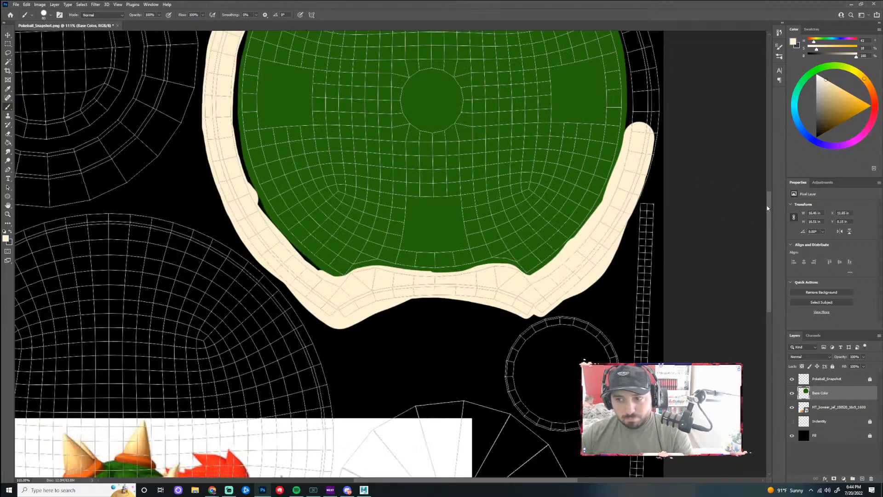
{"action": "left_click_drag", "start_coordinate": [770, 202], "coordinate": [770, 157]}
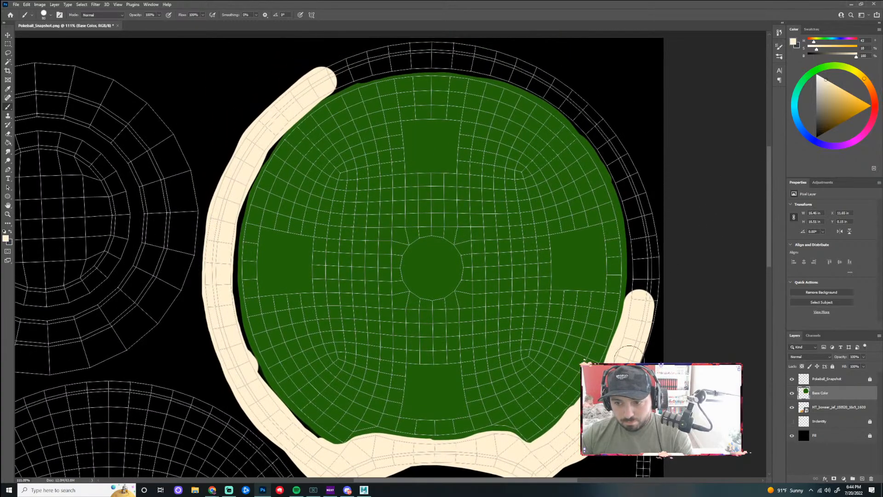
{"action": "mouse_move", "coordinate": [632, 348]}
{"action": "left_mouse_down"}
{"action": "mouse_move", "coordinate": [643, 302]}
{"action": "mouse_move", "coordinate": [644, 224]}
{"action": "mouse_move", "coordinate": [622, 157]}
{"action": "mouse_move", "coordinate": [578, 102]}
{"action": "mouse_move", "coordinate": [509, 66]}
{"action": "mouse_move", "coordinate": [464, 57]}
{"action": "mouse_move", "coordinate": [367, 53]}
{"action": "mouse_move", "coordinate": [328, 65]}
{"action": "mouse_move", "coordinate": [481, 51]}
{"action": "mouse_move", "coordinate": [385, 59]}
{"action": "mouse_move", "coordinate": [289, 105]}
{"action": "mouse_move", "coordinate": [394, 61]}
{"action": "mouse_move", "coordinate": [434, 55]}
{"action": "mouse_move", "coordinate": [532, 64]}
{"action": "mouse_move", "coordinate": [616, 88]}
{"action": "mouse_move", "coordinate": [676, 131]}
{"action": "mouse_move", "coordinate": [724, 205]}
{"action": "mouse_move", "coordinate": [656, 121]}
{"action": "mouse_move", "coordinate": [715, 185]}
{"action": "mouse_move", "coordinate": [733, 222]}
{"action": "mouse_move", "coordinate": [742, 244]}
{"action": "mouse_move", "coordinate": [694, 170]}
{"action": "mouse_move", "coordinate": [741, 255]}
{"action": "mouse_move", "coordinate": [751, 385]}
{"action": "left_mouse_up"}
{"action": "scroll", "coordinate": [325, 66], "scroll_direction": "up", "scroll_amount": 3}
{"action": "scroll", "coordinate": [690, 181], "scroll_direction": "down", "scroll_amount": 4}
{"action": "left_click_drag", "start_coordinate": [453, 225], "coordinate": [516, 210]}
{"action": "scroll", "coordinate": [530, 208], "scroll_direction": "up", "scroll_amount": 1}
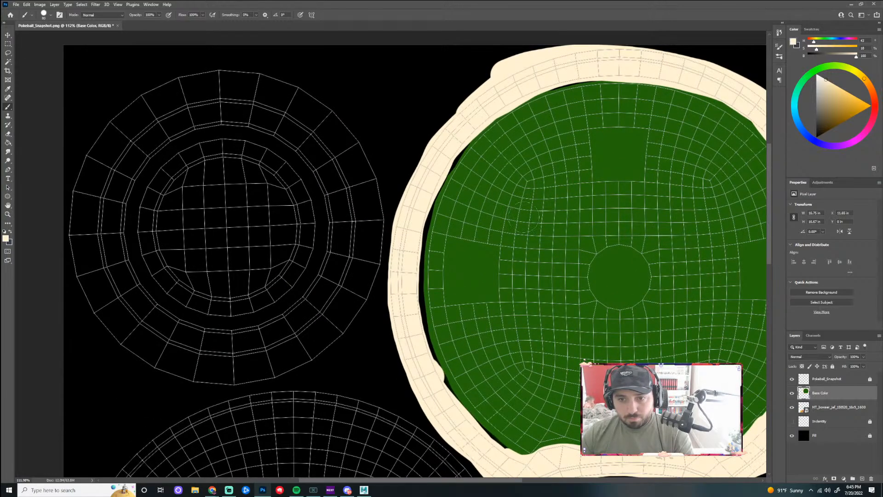
- Thicken the cream band along the dome's left side to narrow the black gap beside the green
{"action": "left_click_drag", "start_coordinate": [509, 481], "coordinate": [535, 481]}
{"action": "mouse_move", "coordinate": [428, 87]}
{"action": "left_mouse_down"}
{"action": "mouse_move", "coordinate": [366, 139]}
{"action": "mouse_move", "coordinate": [324, 223]}
{"action": "mouse_move", "coordinate": [327, 345]}
{"action": "mouse_move", "coordinate": [352, 405]}
{"action": "mouse_move", "coordinate": [363, 409]}
{"action": "left_mouse_up"}
{"action": "scroll", "coordinate": [476, 288], "scroll_direction": "down", "scroll_amount": 3}
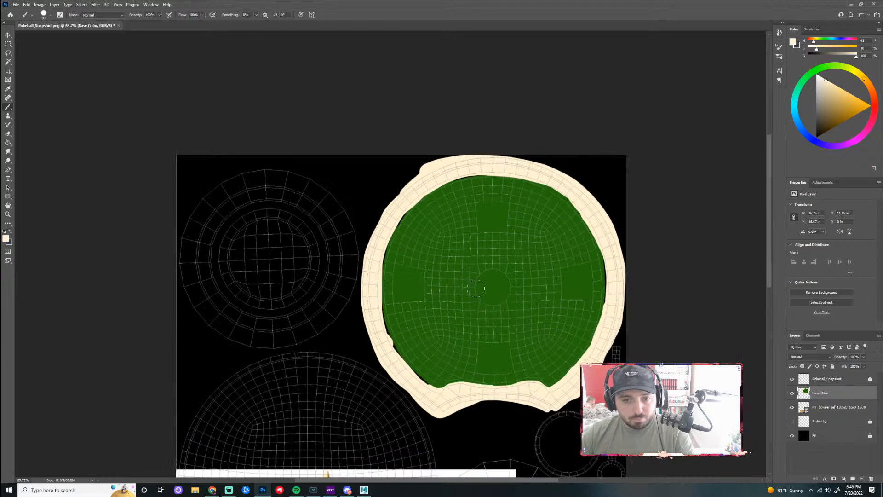
{"action": "scroll", "coordinate": [653, 336], "scroll_direction": "up", "scroll_amount": 3}
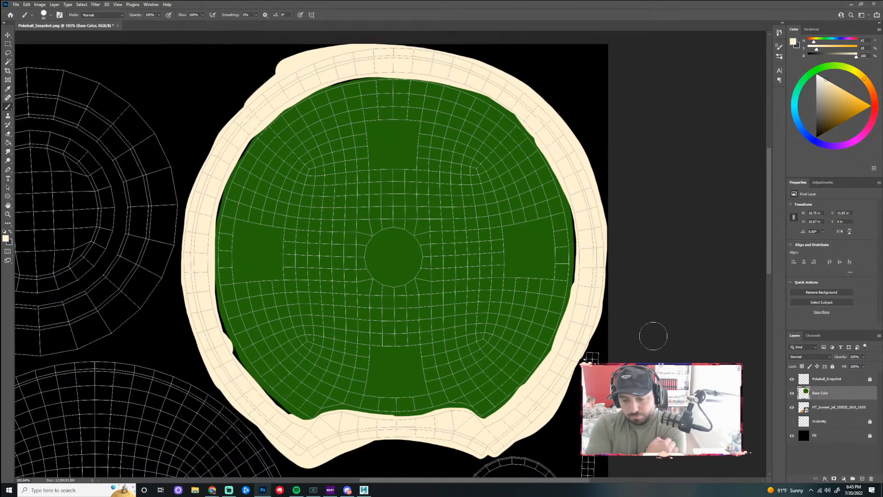
- Add a new layer below Base Color and fill the black gaps between dome and rim with sampled green
{"action": "left_click", "coordinate": [862, 479]}
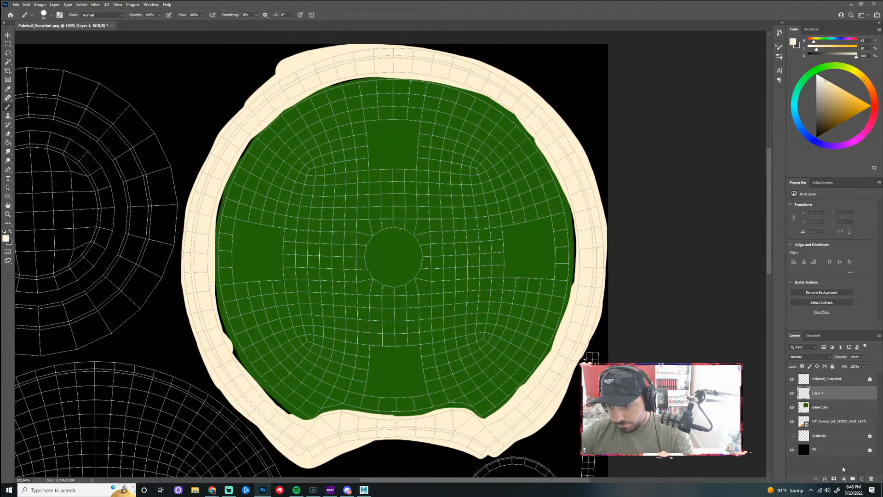
{"action": "left_click_drag", "start_coordinate": [831, 397], "coordinate": [834, 414]}
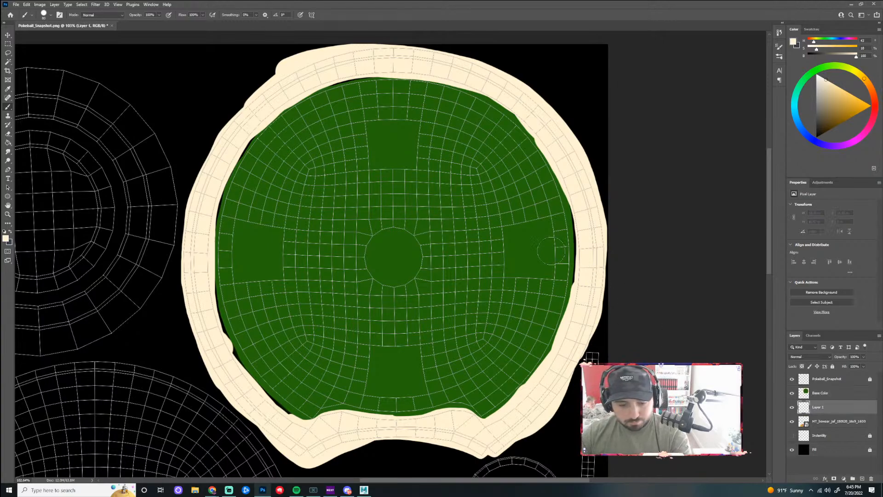
{"action": "left_click", "coordinate": [536, 168], "text": "alt"}
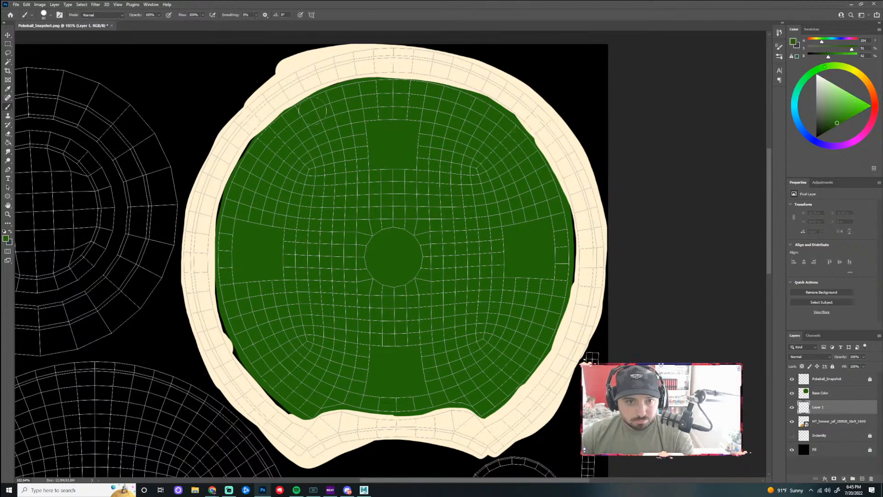
{"action": "left_click_drag", "start_coordinate": [569, 286], "coordinate": [567, 212]}
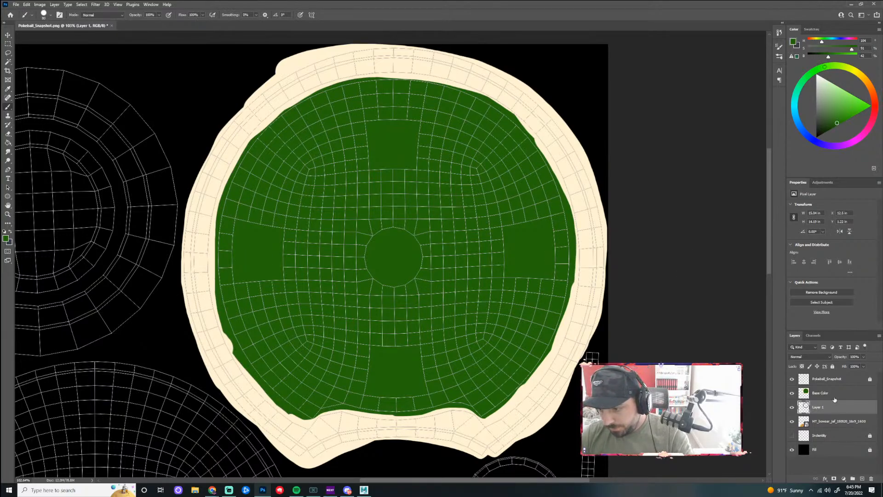
- Merge the new gap-fill layer with the Base Color layer
{"action": "left_click", "coordinate": [841, 398], "text": "ctrl"}
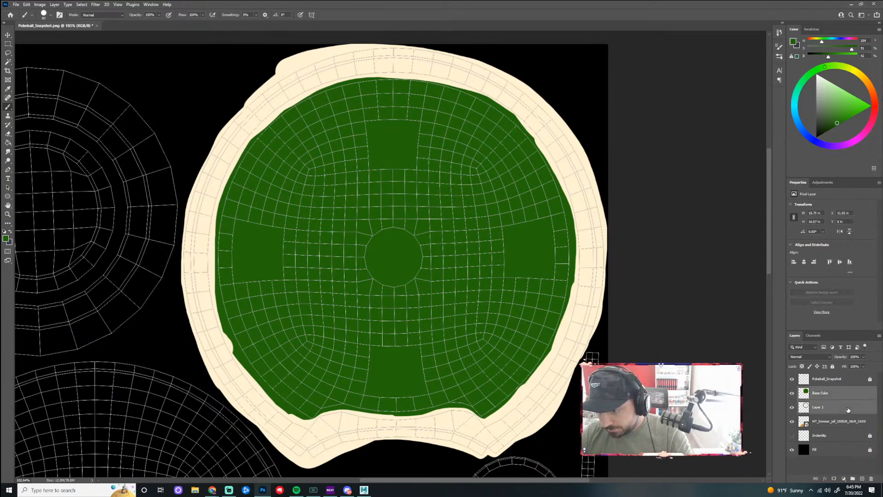
{"action": "right_click", "coordinate": [842, 409]}
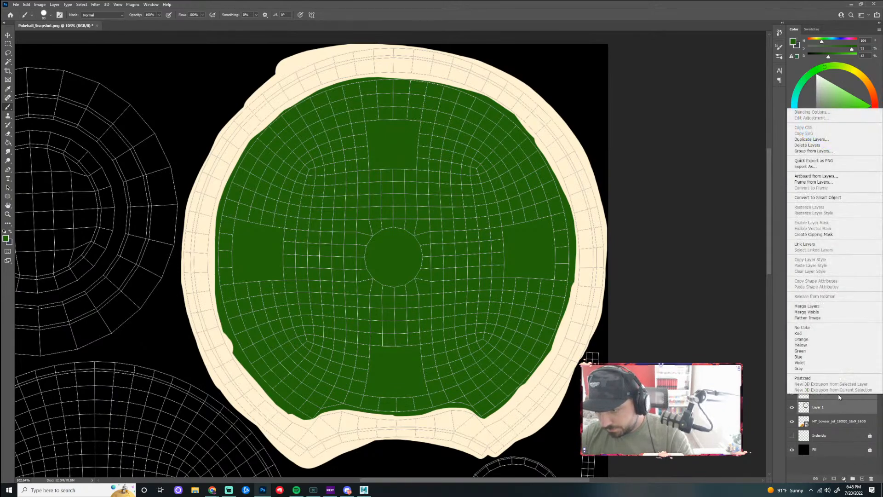
{"action": "left_click", "coordinate": [822, 307]}
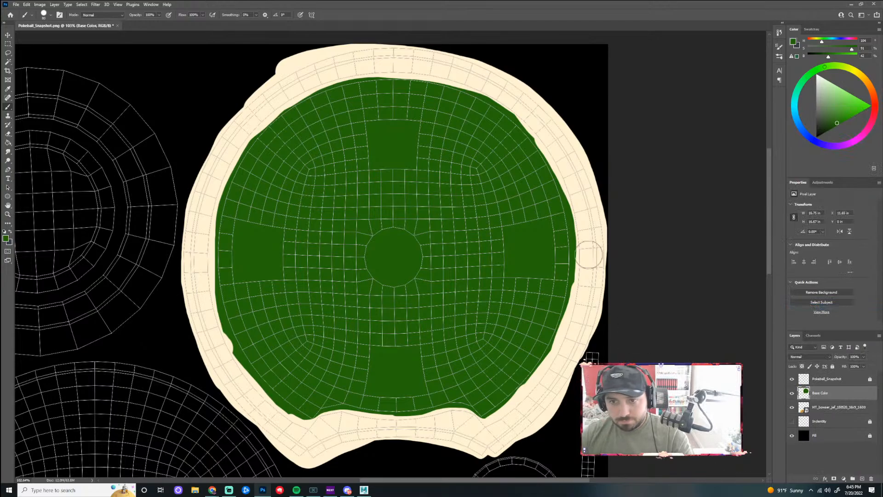
- Extend the green outward along the dome's upper-left and top edge to cover the UV lines
{"action": "scroll", "coordinate": [248, 80], "scroll_direction": "up", "scroll_amount": 5}
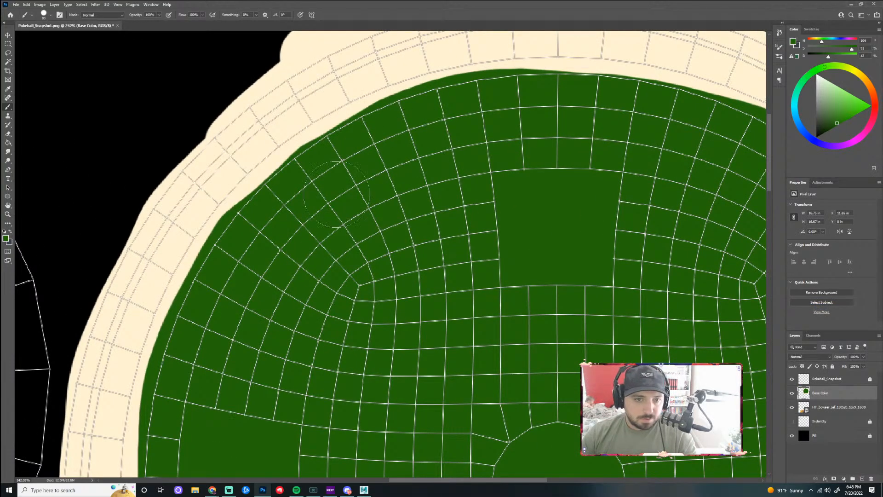
{"action": "mouse_move", "coordinate": [266, 226]}
{"action": "left_mouse_down"}
{"action": "mouse_move", "coordinate": [317, 170]}
{"action": "mouse_move", "coordinate": [374, 138]}
{"action": "left_mouse_up"}
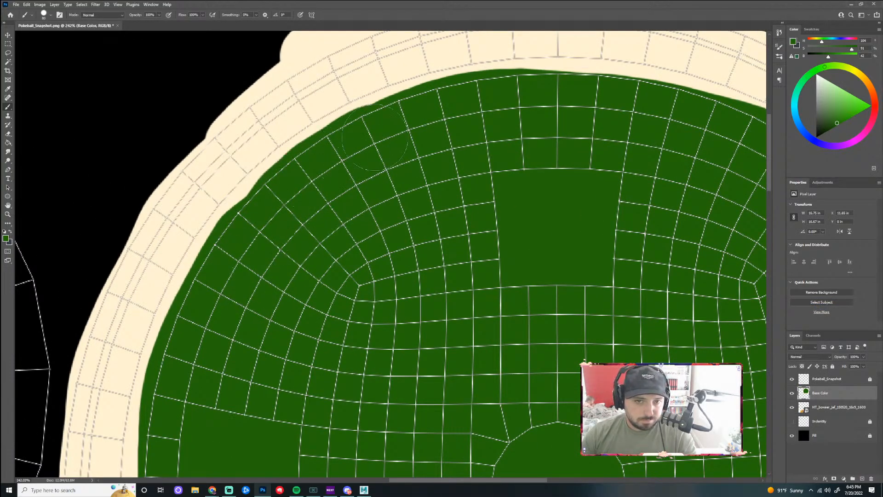
{"action": "mouse_move", "coordinate": [524, 102]}
{"action": "left_mouse_down"}
{"action": "mouse_move", "coordinate": [630, 101]}
{"action": "mouse_move", "coordinate": [712, 127]}
{"action": "left_mouse_up"}
{"action": "scroll", "coordinate": [561, 181], "scroll_direction": "down", "scroll_amount": 4}
{"action": "scroll", "coordinate": [485, 127], "scroll_direction": "up", "scroll_amount": 3}
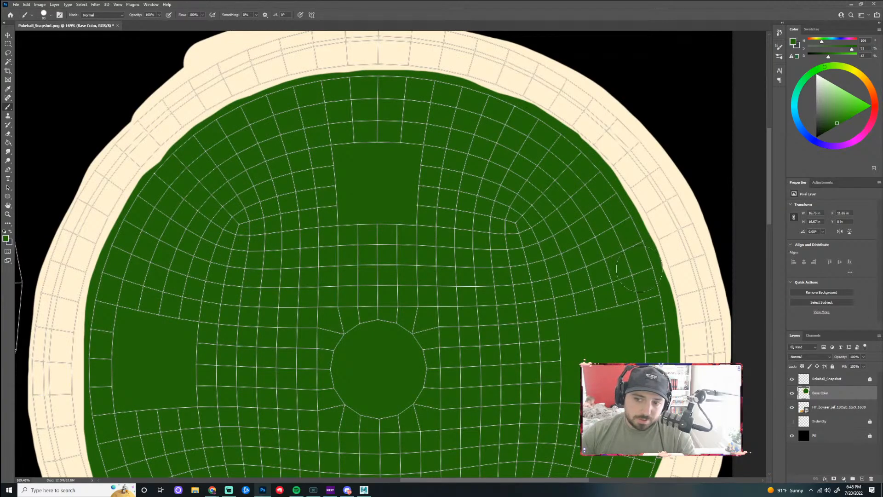
- Smooth the dome's right and lower-right edge with green, undoing the uneven stroke and repainting it
{"action": "scroll", "coordinate": [564, 228], "scroll_direction": "down", "scroll_amount": 3}
{"action": "scroll", "coordinate": [507, 180], "scroll_direction": "up", "scroll_amount": 3}
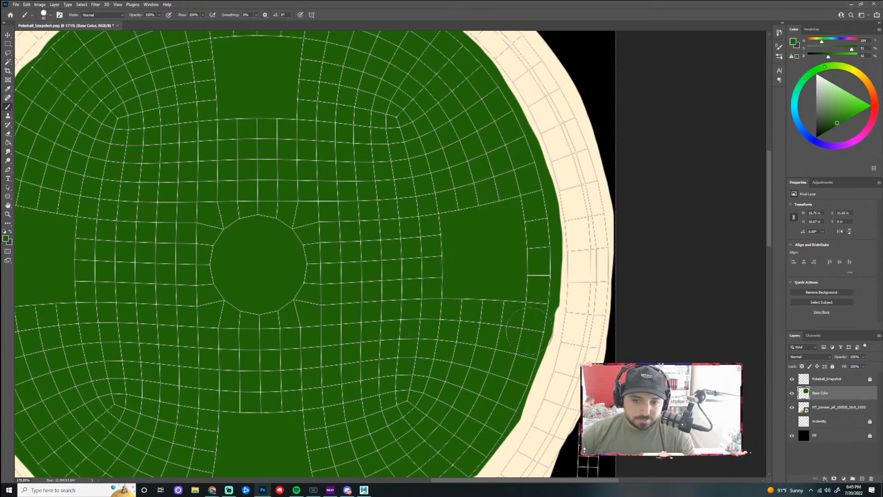
{"action": "left_click_drag", "start_coordinate": [522, 363], "coordinate": [507, 394]}
{"action": "scroll", "coordinate": [493, 405], "scroll_direction": "down", "scroll_amount": 3}
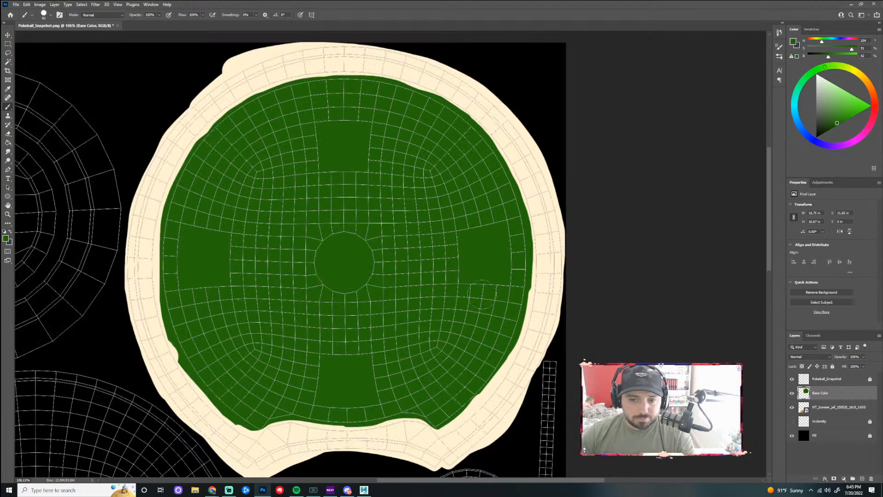
{"action": "scroll", "coordinate": [516, 237], "scroll_direction": "up", "scroll_amount": 2}
{"action": "left_click_drag", "start_coordinate": [493, 365], "coordinate": [485, 385]}
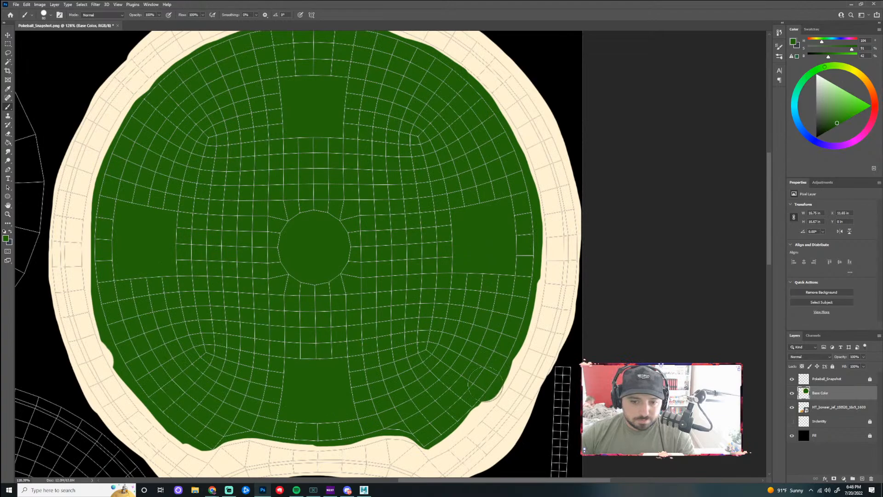
{"action": "scroll", "coordinate": [498, 302], "scroll_direction": "up", "scroll_amount": 1}
{"action": "key", "text": "ctrl+z"}
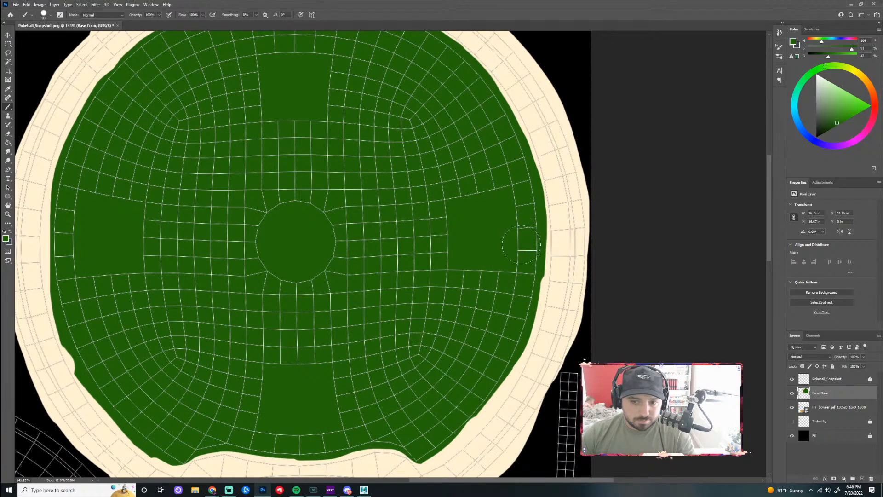
{"action": "left_click_drag", "start_coordinate": [491, 371], "coordinate": [465, 405]}
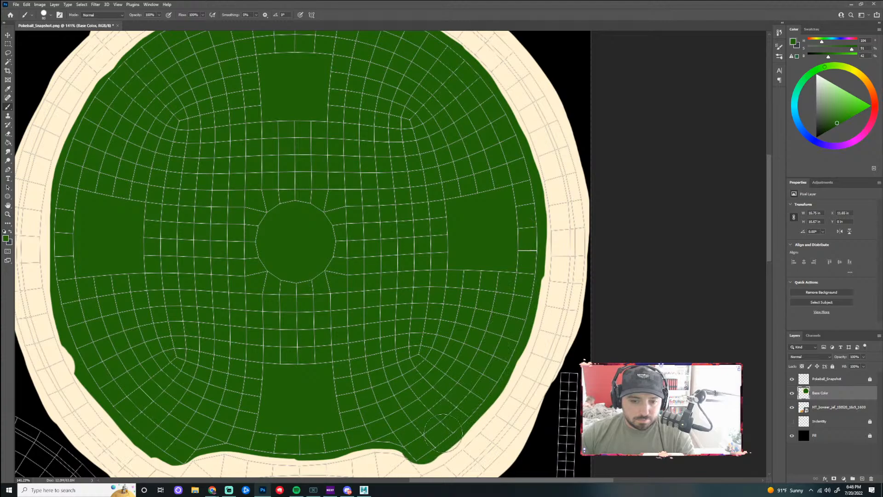
- Sample the cream, reduce the brush size and repaint the rim's edge around the dome's lower-right corner
{"action": "scroll", "coordinate": [439, 434], "scroll_direction": "up", "scroll_amount": 5}
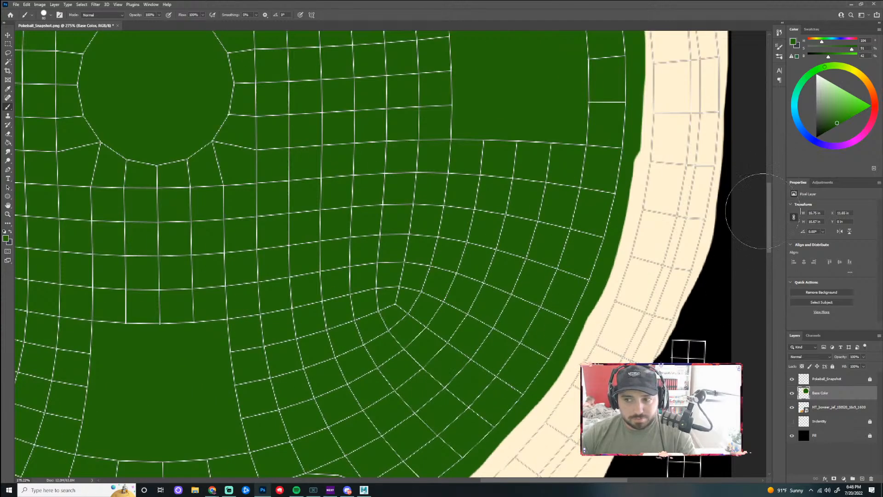
{"action": "left_click_drag", "start_coordinate": [770, 195], "coordinate": [769, 237]}
{"action": "scroll", "coordinate": [384, 191], "scroll_direction": "up", "scroll_amount": 8}
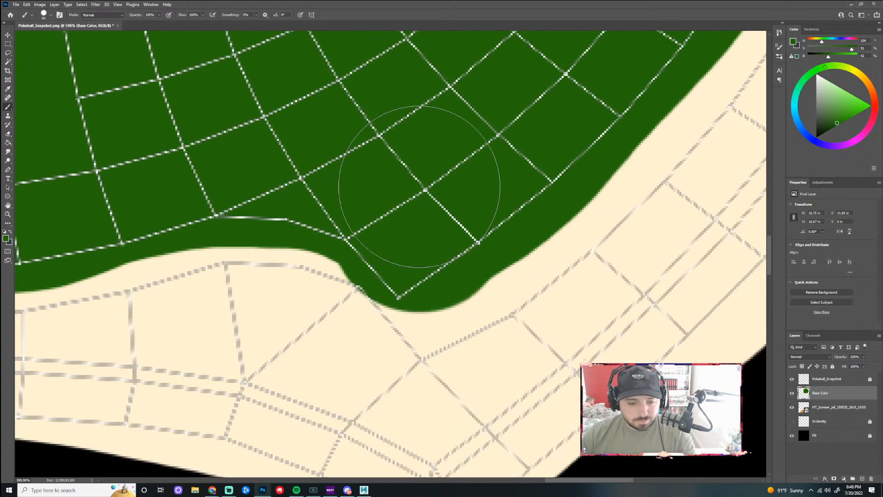
{"action": "left_click", "coordinate": [389, 324], "text": "alt"}
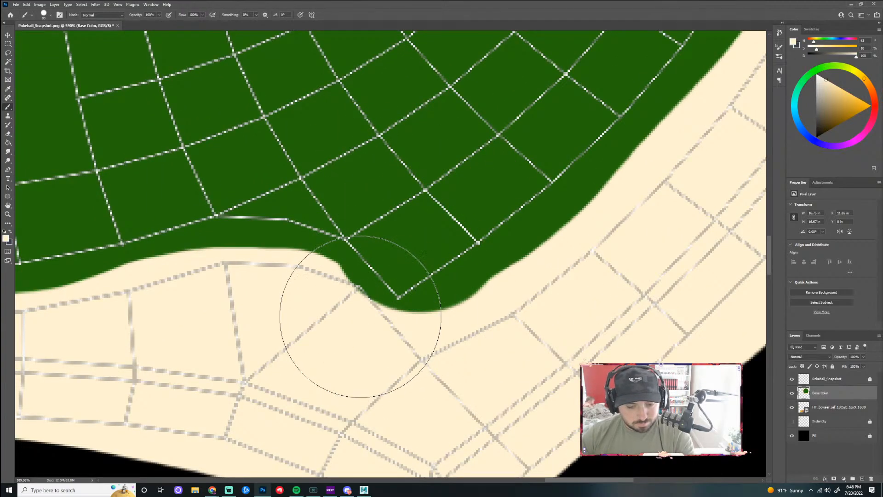
{"action": "key", "text": "bracketleft"}
{"action": "key", "text": "bracketleft"}
{"action": "key", "text": "bracketleft"}
{"action": "key", "text": "bracketleft"}
{"action": "key", "text": "bracketleft"}
{"action": "key", "text": "bracketleft"}
{"action": "key", "text": "bracketleft"}
{"action": "mouse_move", "coordinate": [314, 280]}
{"action": "left_mouse_down"}
{"action": "mouse_move", "coordinate": [339, 288]}
{"action": "mouse_move", "coordinate": [387, 327]}
{"action": "mouse_move", "coordinate": [487, 318]}
{"action": "left_mouse_up"}
- Smooth the cream rim's inner edge along the dome's lower-left side
{"action": "scroll", "coordinate": [565, 281], "scroll_direction": "down", "scroll_amount": 16}
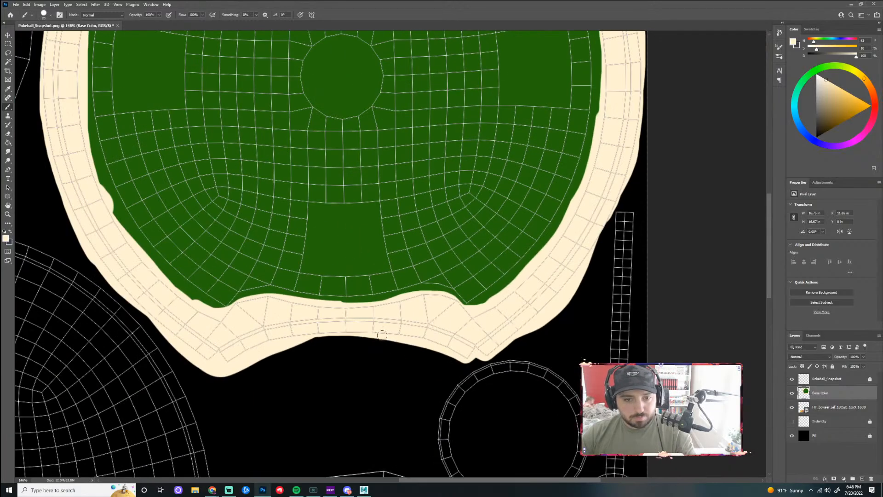
{"action": "scroll", "coordinate": [322, 308], "scroll_direction": "up", "scroll_amount": 8}
{"action": "scroll", "coordinate": [234, 307], "scroll_direction": "up", "scroll_amount": 2}
{"action": "mouse_move", "coordinate": [211, 327]}
{"action": "left_mouse_down"}
{"action": "mouse_move", "coordinate": [134, 278]}
{"action": "mouse_move", "coordinate": [21, 158]}
{"action": "left_mouse_up"}
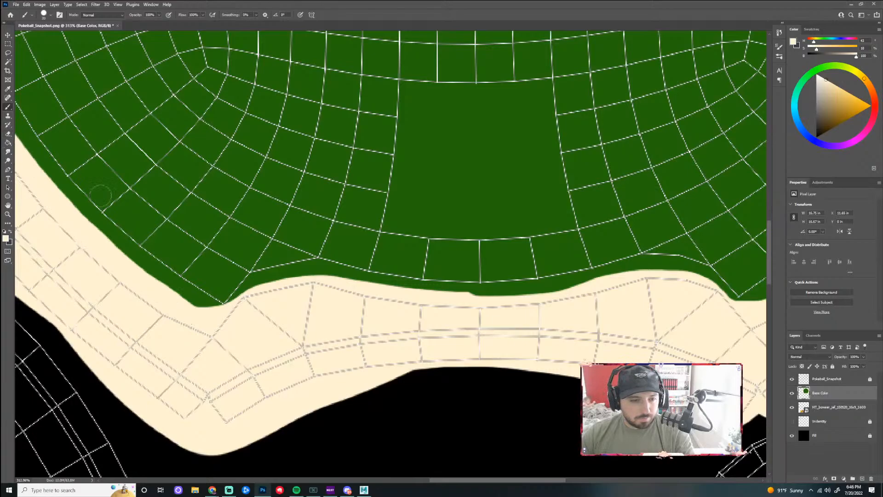
- Extend the green past the dome's lower-left corner and restore the cream along the adjoining upper edge of the band
{"action": "scroll", "coordinate": [257, 326], "scroll_direction": "up", "scroll_amount": 4}
{"action": "left_click", "coordinate": [202, 235], "text": "alt"}
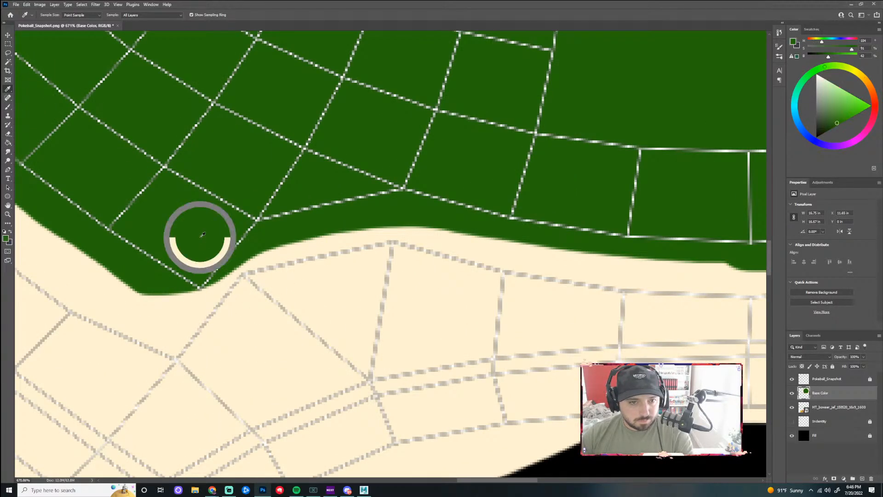
{"action": "mouse_move", "coordinate": [75, 248]}
{"action": "left_mouse_down"}
{"action": "mouse_move", "coordinate": [111, 275]}
{"action": "mouse_move", "coordinate": [156, 283]}
{"action": "mouse_move", "coordinate": [345, 230]}
{"action": "left_mouse_up"}
{"action": "left_click", "coordinate": [413, 294], "text": "alt"}
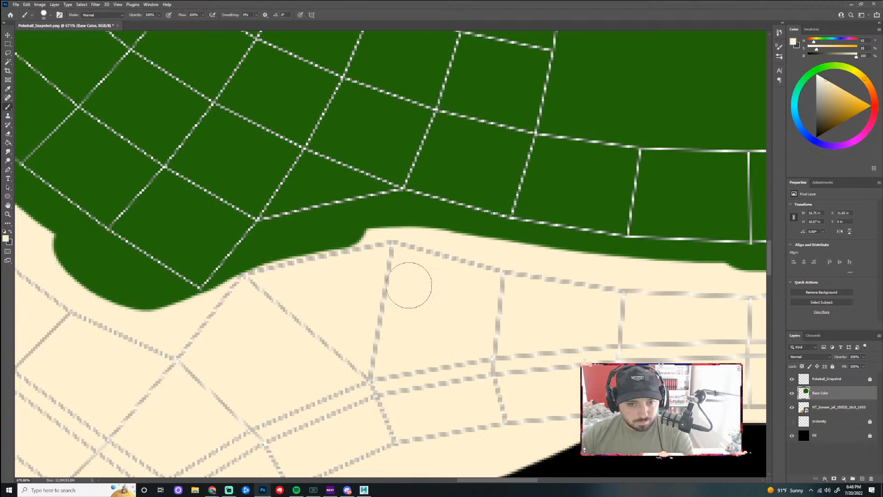
{"action": "mouse_move", "coordinate": [424, 248]}
{"action": "left_mouse_down"}
{"action": "mouse_move", "coordinate": [381, 245]}
{"action": "mouse_move", "coordinate": [318, 256]}
{"action": "mouse_move", "coordinate": [229, 308]}
{"action": "left_mouse_up"}
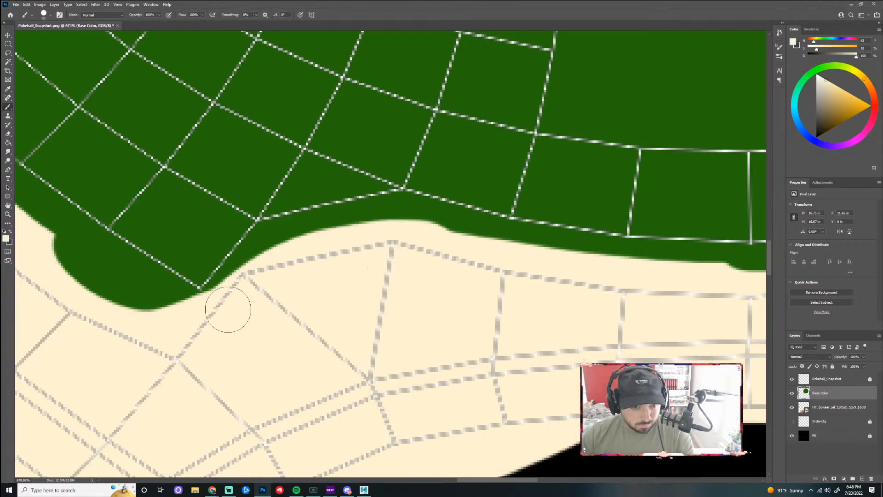
- Paint cream over the green bumps along the rim's inner edge at the dome's lower-left side
{"action": "scroll", "coordinate": [327, 361], "scroll_direction": "down", "scroll_amount": 8}
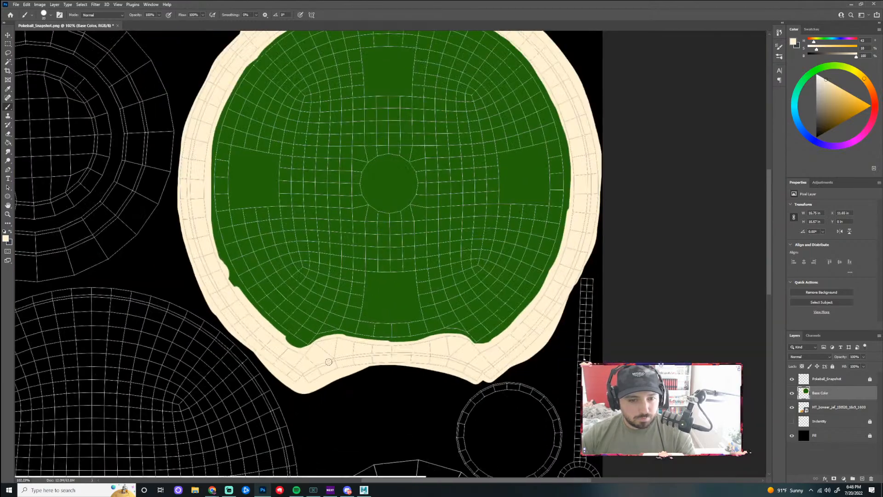
{"action": "scroll", "coordinate": [327, 361], "scroll_direction": "up", "scroll_amount": 4}
{"action": "left_click_drag", "start_coordinate": [238, 283], "coordinate": [269, 338]}
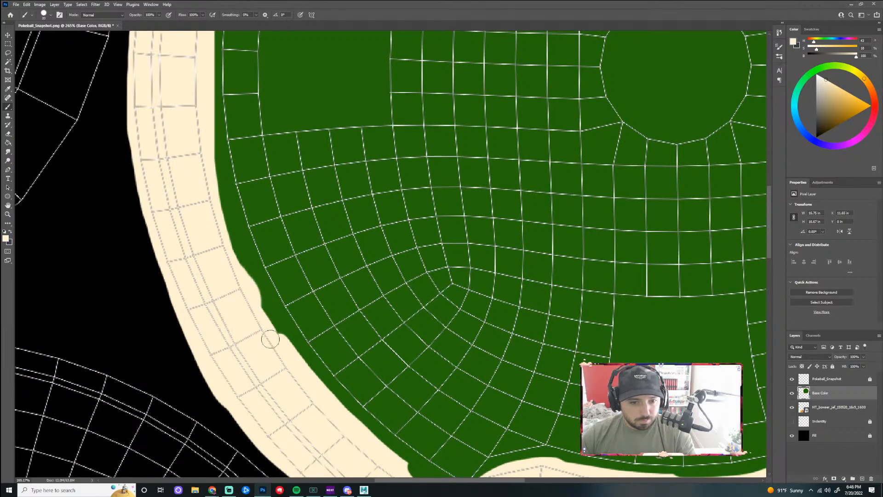
{"action": "left_click_drag", "start_coordinate": [206, 217], "coordinate": [247, 292]}
{"action": "scroll", "coordinate": [284, 355], "scroll_direction": "down", "scroll_amount": 5}
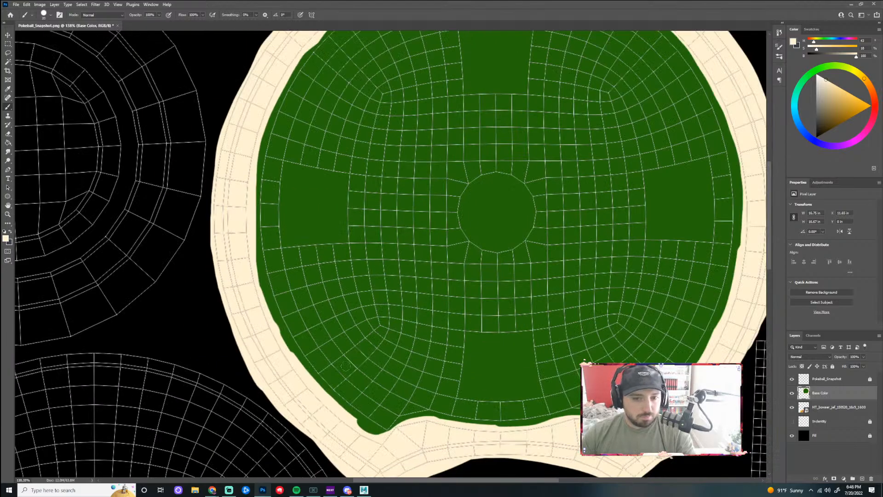
- Erase the excess cream along the rim's outer edge at the dome's upper-left side
{"action": "scroll", "coordinate": [367, 125], "scroll_direction": "up", "scroll_amount": 3}
{"action": "key", "text": "e"}
{"action": "mouse_move", "coordinate": [528, 122]}
{"action": "left_mouse_down"}
{"action": "mouse_move", "coordinate": [439, 138]}
{"action": "mouse_move", "coordinate": [344, 168]}
{"action": "left_mouse_up"}
{"action": "mouse_move", "coordinate": [493, 124]}
{"action": "left_mouse_down"}
{"action": "mouse_move", "coordinate": [394, 153]}
{"action": "mouse_move", "coordinate": [305, 207]}
{"action": "left_mouse_up"}
{"action": "scroll", "coordinate": [320, 184], "scroll_direction": "down", "scroll_amount": 5}
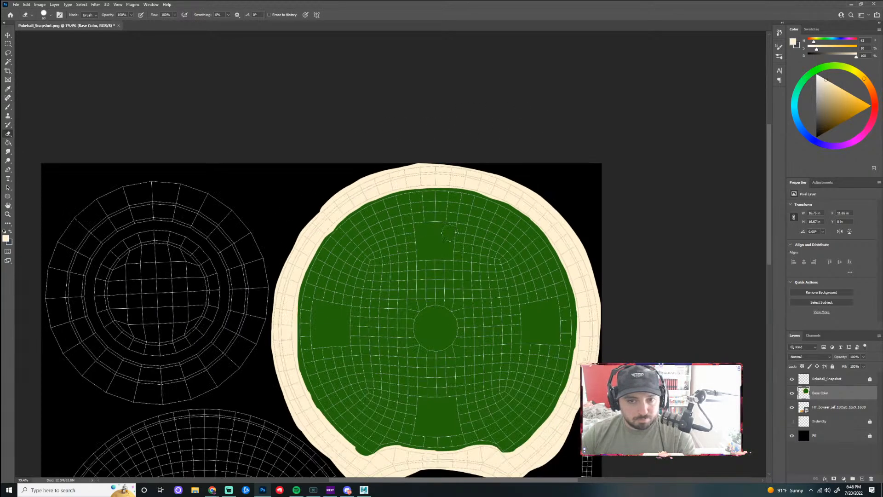
- Move the Bowser reference image up and to the left so it uncovers the spoked circular UV shell
{"action": "scroll", "coordinate": [656, 181], "scroll_direction": "up", "scroll_amount": 3}
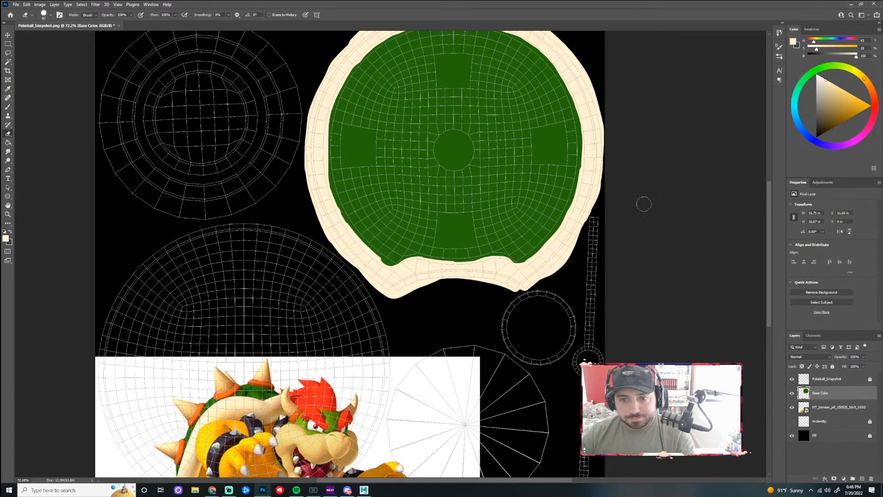
{"action": "scroll", "coordinate": [592, 251], "scroll_direction": "down", "scroll_amount": 1}
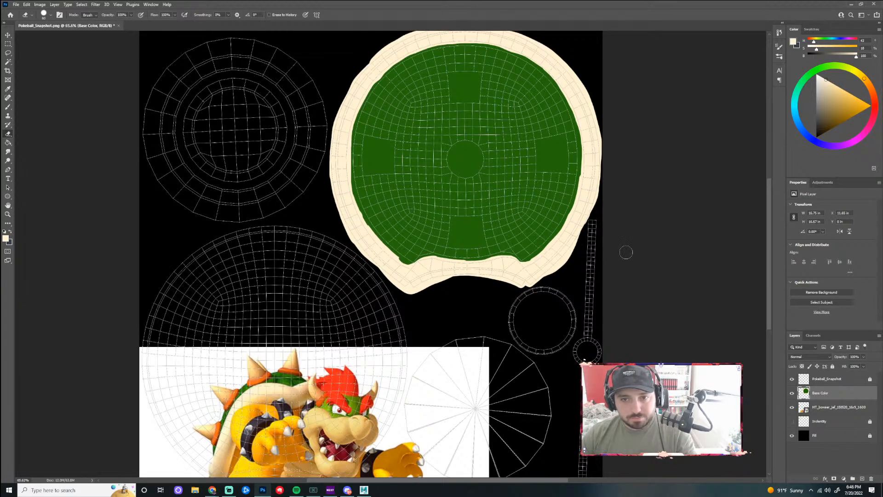
{"action": "scroll", "coordinate": [619, 251], "scroll_direction": "down", "scroll_amount": 2}
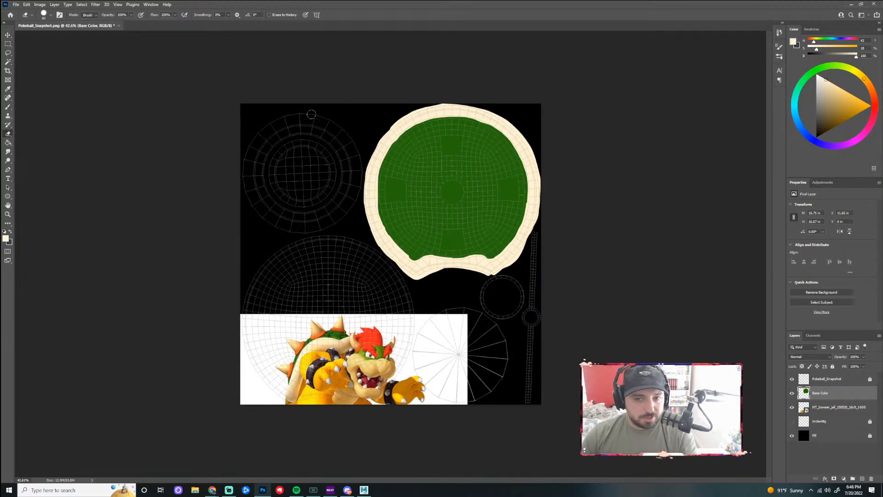
{"action": "scroll", "coordinate": [472, 369], "scroll_direction": "up", "scroll_amount": 3}
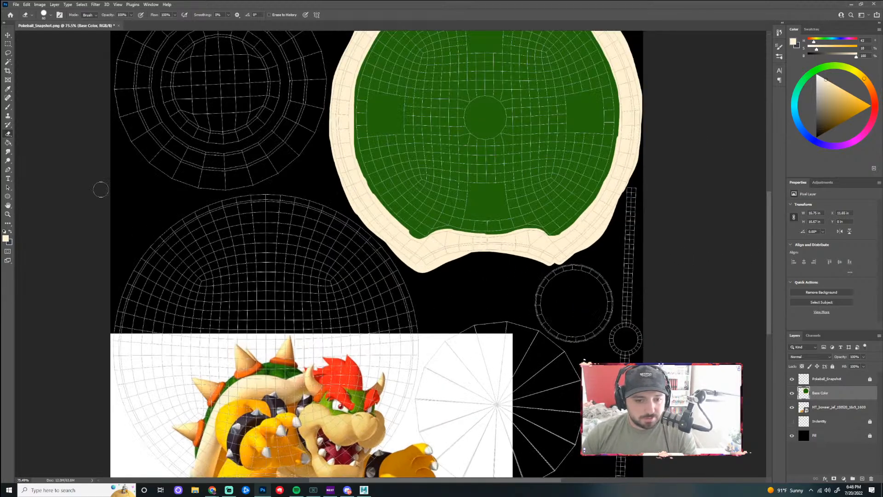
{"action": "left_click", "coordinate": [7, 35]}
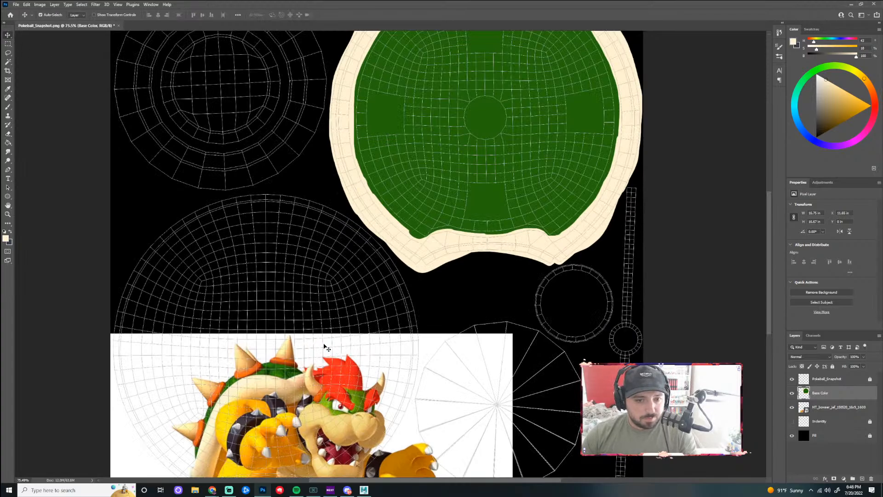
{"action": "left_click_drag", "start_coordinate": [434, 345], "coordinate": [260, 164]}
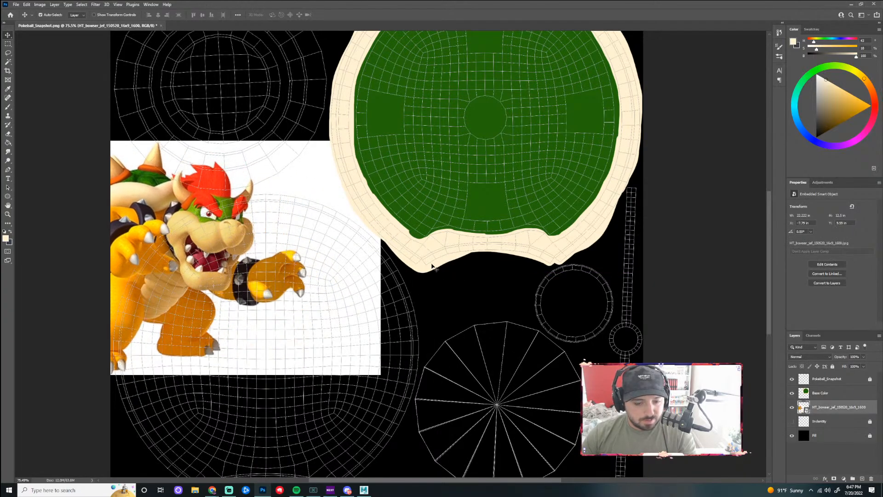
- Sample the pale yellow from the tip of Bowser's shell spike and make the Base Color layer active for painting
{"action": "key", "text": "i"}
{"action": "left_click", "coordinate": [156, 148]}
{"action": "key", "text": "b"}
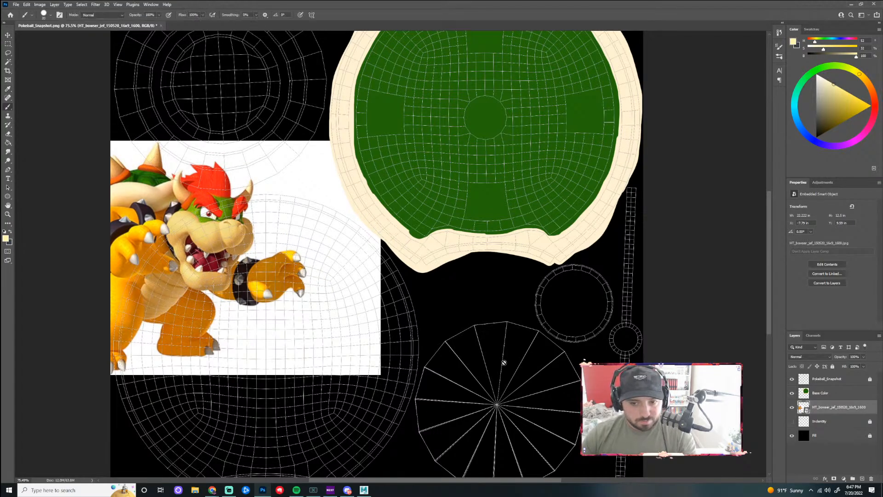
{"action": "left_click", "coordinate": [823, 393]}
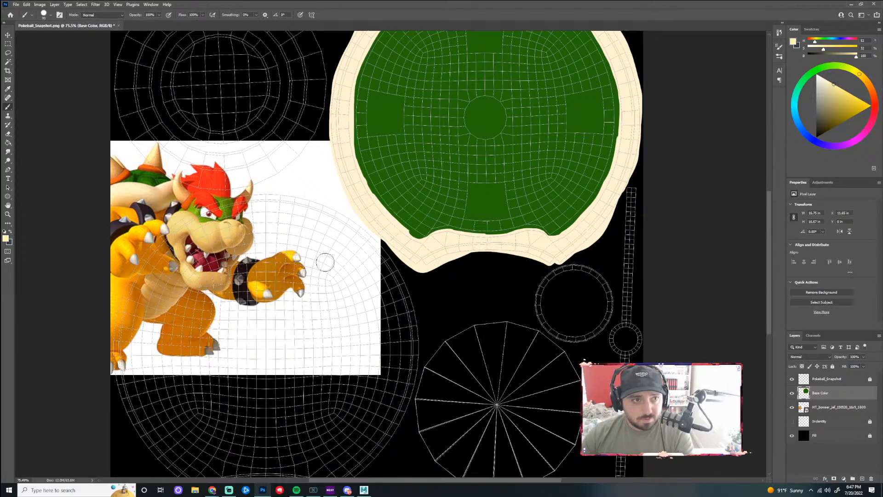
- Switch to the Elliptical Marquee tool for selecting the spoked circular UV shell
{"action": "left_click", "coordinate": [9, 53]}
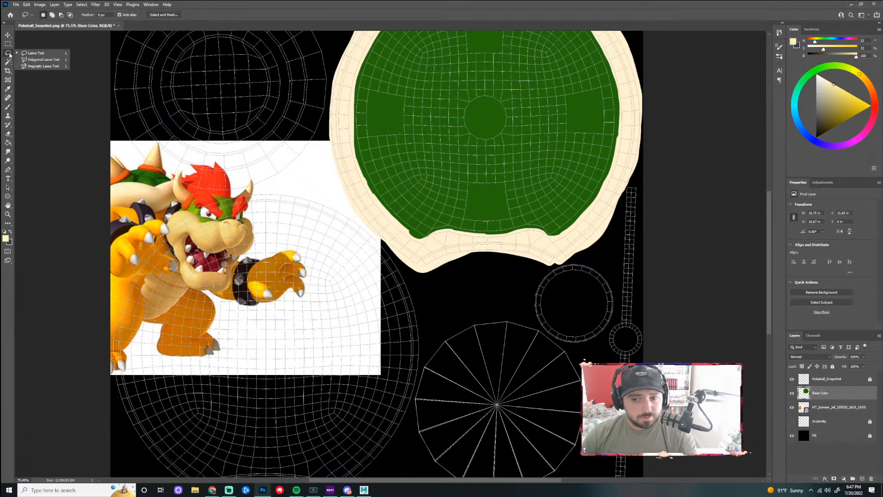
{"action": "left_click", "coordinate": [8, 43]}
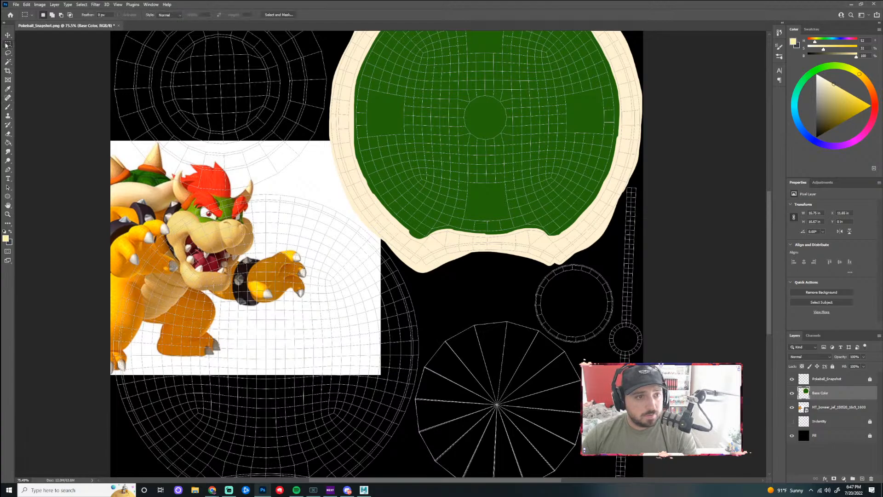
{"action": "left_click", "coordinate": [42, 51]}
{"action": "left_click_drag", "start_coordinate": [450, 331], "coordinate": [597, 483]}
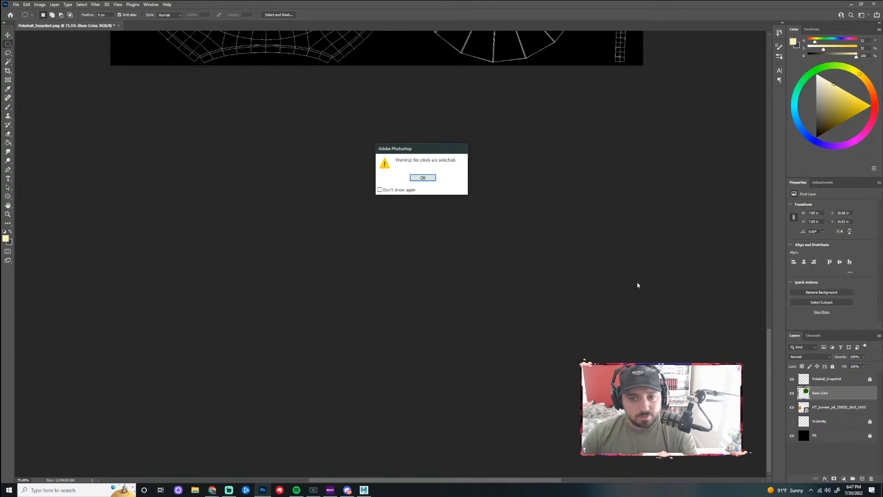
{"action": "left_click", "coordinate": [423, 177]}
{"action": "scroll", "coordinate": [754, 268], "scroll_direction": "up", "scroll_amount": 5}
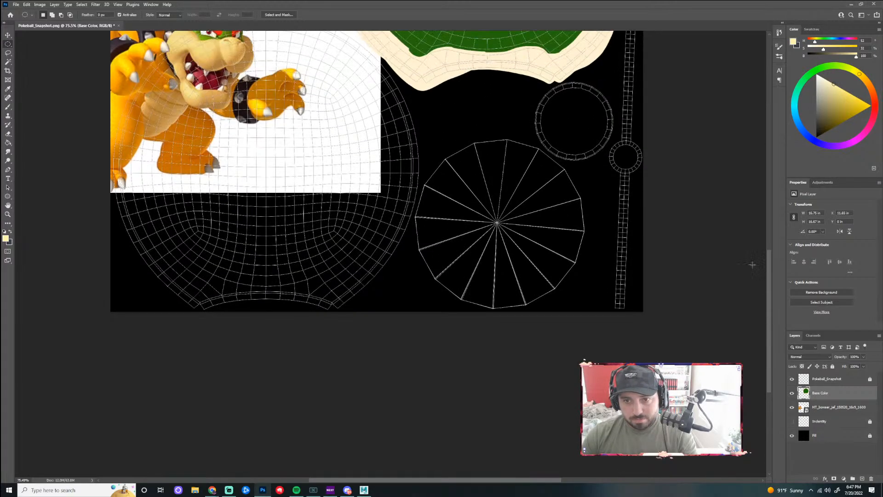
{"action": "left_click_drag", "start_coordinate": [490, 217], "coordinate": [519, 282]}
{"action": "left_click_drag", "start_coordinate": [565, 479], "coordinate": [394, 471]}
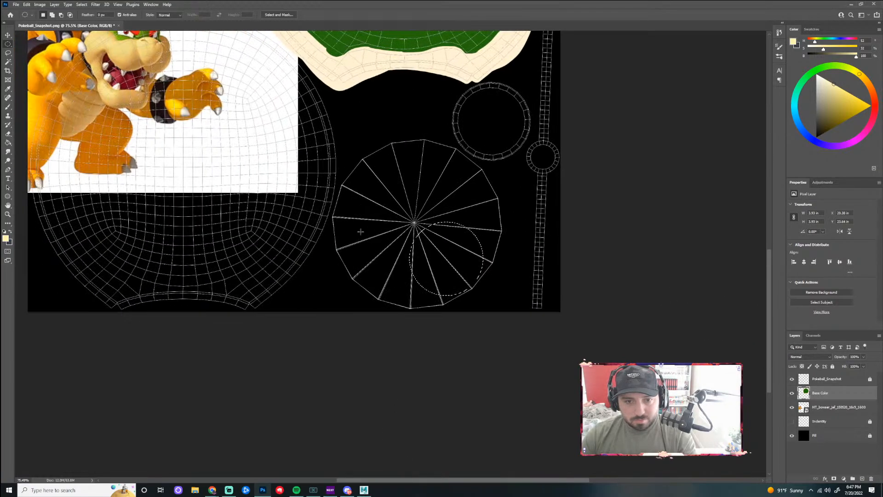
{"action": "left_click_drag", "start_coordinate": [354, 162], "coordinate": [488, 321]}
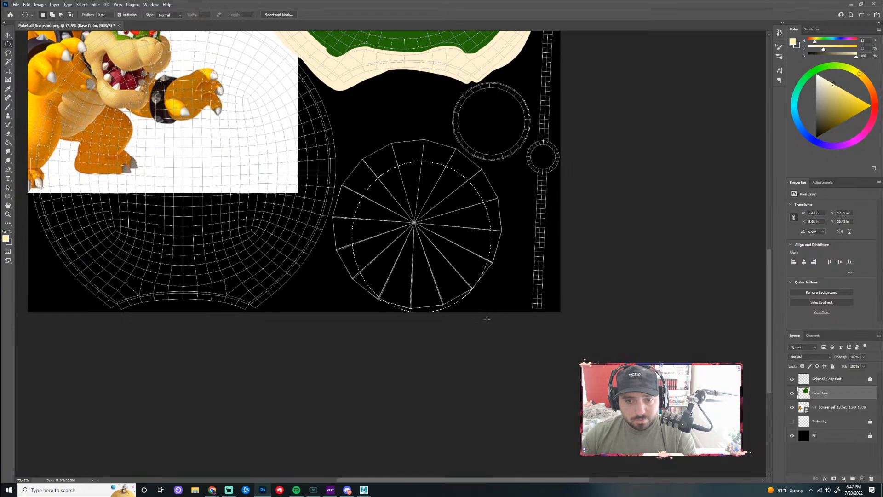
{"action": "left_click_drag", "start_coordinate": [351, 151], "coordinate": [545, 355]}
{"action": "key", "text": "Left"}
{"action": "key", "text": "Left"}
{"action": "key", "text": "Left"}
{"action": "key", "text": "Left"}
{"action": "key", "text": "Left"}
{"action": "key", "text": "Left"}
{"action": "key", "text": "Left"}
{"action": "key", "text": "Left"}
{"action": "key", "text": "Left"}
{"action": "key", "text": "Left"}
{"action": "key", "text": "Left"}
{"action": "key", "text": "Left"}
{"action": "key", "text": "Left"}
{"action": "key", "text": "Left"}
{"action": "key", "text": "Left"}
{"action": "key", "text": "Left"}
{"action": "key", "text": "Left"}
{"action": "key", "text": "Left"}
{"action": "key", "text": "Left"}
{"action": "key", "text": "Left"}
{"action": "key", "text": "Left"}
{"action": "key", "text": "Left"}
{"action": "key", "text": "Left"}
{"action": "key", "text": "Left"}
{"action": "key", "text": "Left"}
{"action": "key", "text": "Left"}
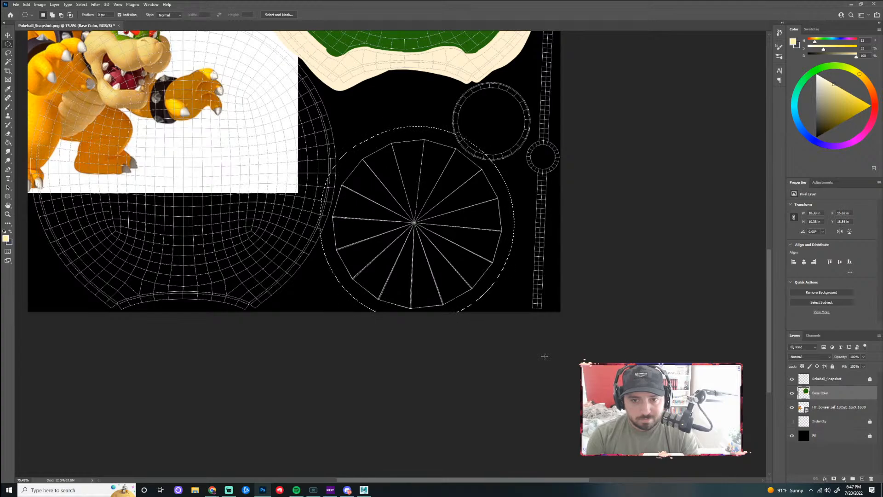
{"action": "key", "text": "Right"}
{"action": "key", "text": "Right"}
{"action": "key", "text": "Down"}
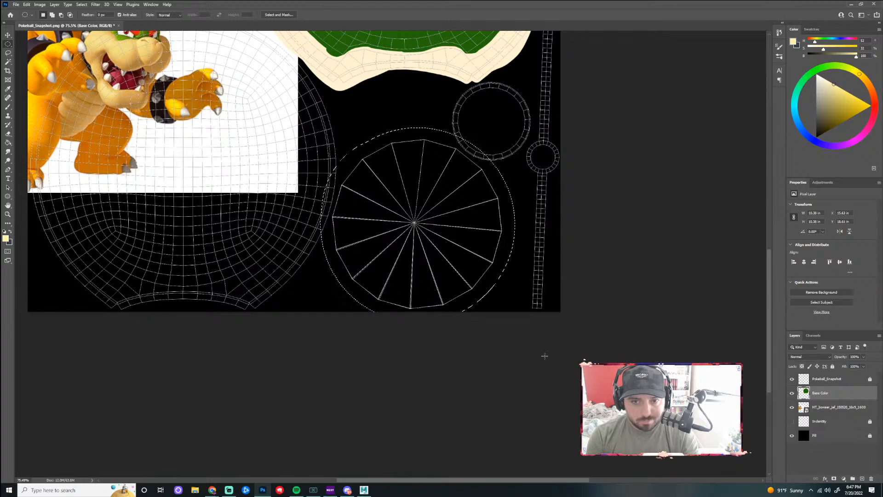
{"action": "key", "text": "ctrl+t"}
{"action": "left_click", "coordinate": [427, 182]}
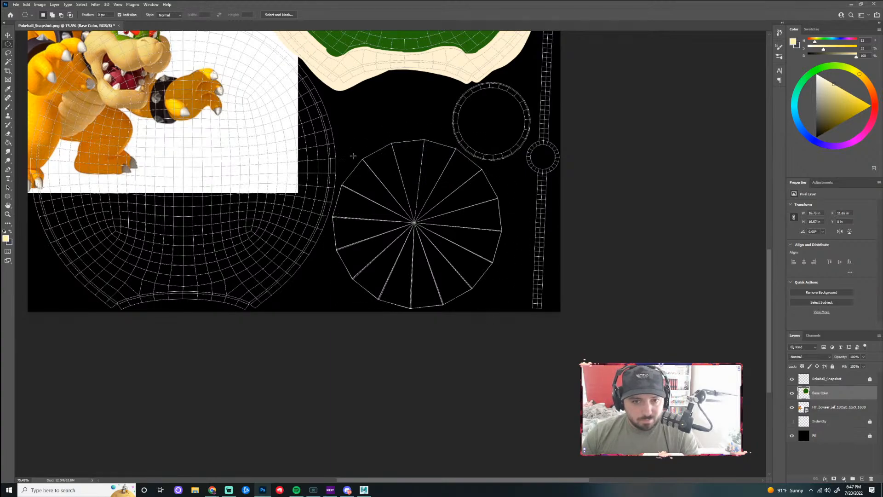
- Draw a circular selection about 9.07 in across over the spoked UV shell and nudge it into line with the shell's outline
{"action": "left_click_drag", "start_coordinate": [370, 175], "coordinate": [517, 326]}
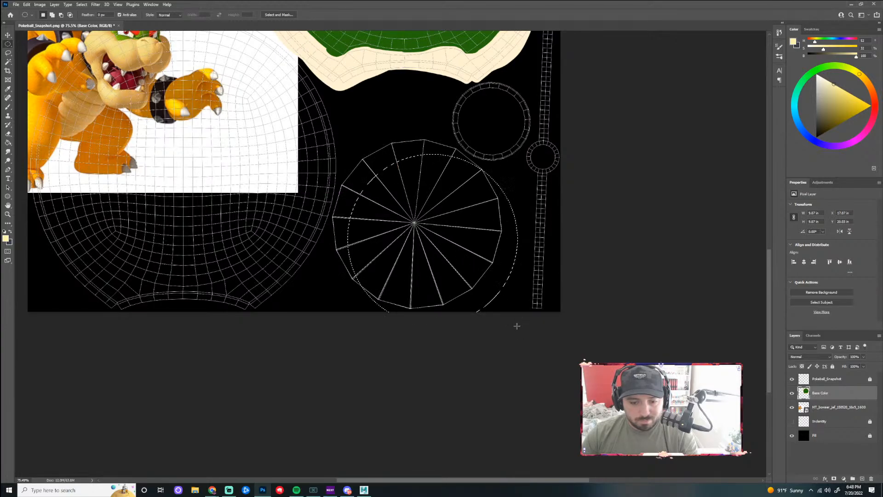
{"action": "key", "text": "Up"}
{"action": "key", "text": "Up"}
{"action": "key", "text": "Up"}
{"action": "key", "text": "Up"}
{"action": "key", "text": "shift+Up"}
{"action": "key", "text": "shift+Up"}
{"action": "key", "text": "shift+Up"}
{"action": "key", "text": "shift+Up"}
{"action": "key", "text": "Left"}
{"action": "key", "text": "Left"}
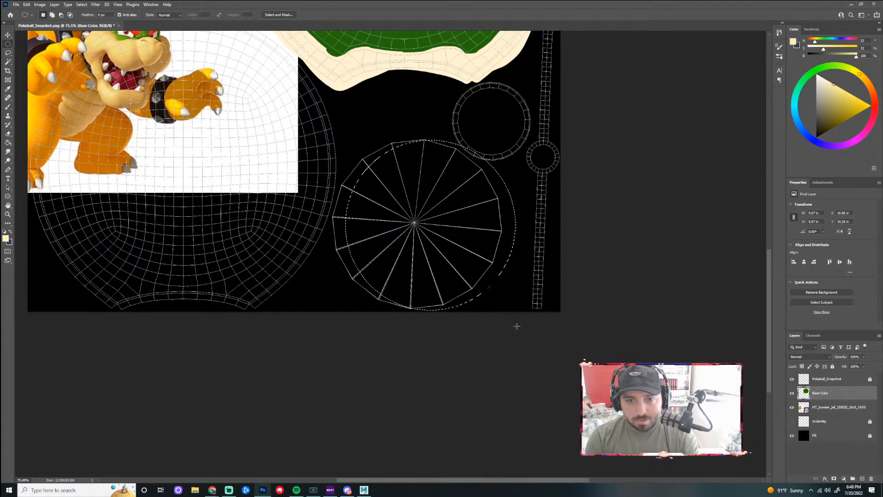
{"action": "key", "text": "shift+Left"}
{"action": "key", "text": "shift+Left"}
{"action": "key", "text": "shift+Left"}
{"action": "key", "text": "shift+Left"}
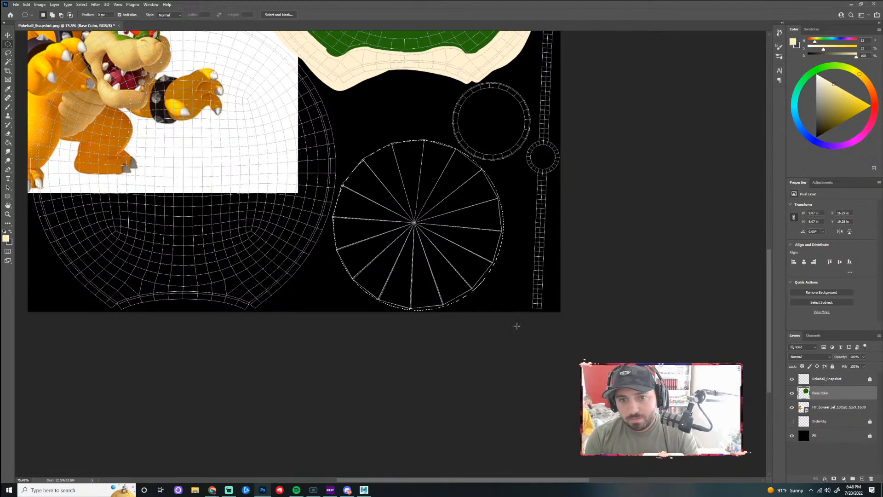
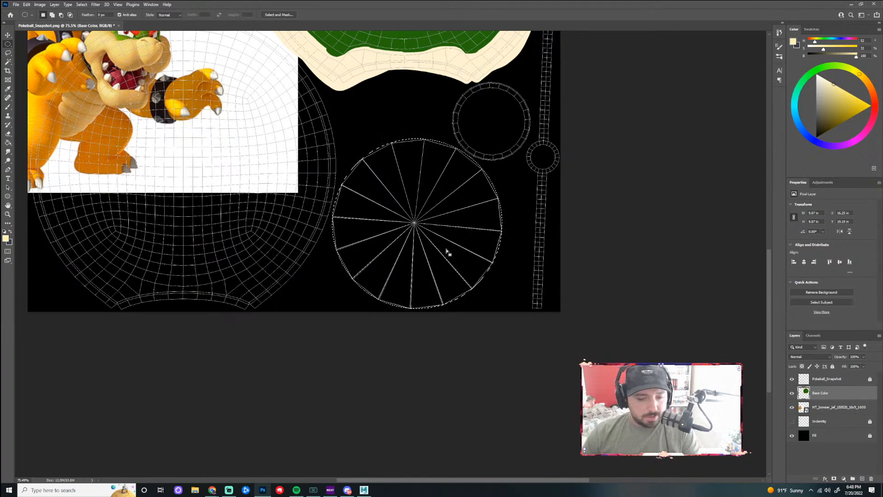
- Enlarge the brush and fill the circular selection with the sampled pale yellow
{"action": "key", "text": "b"}
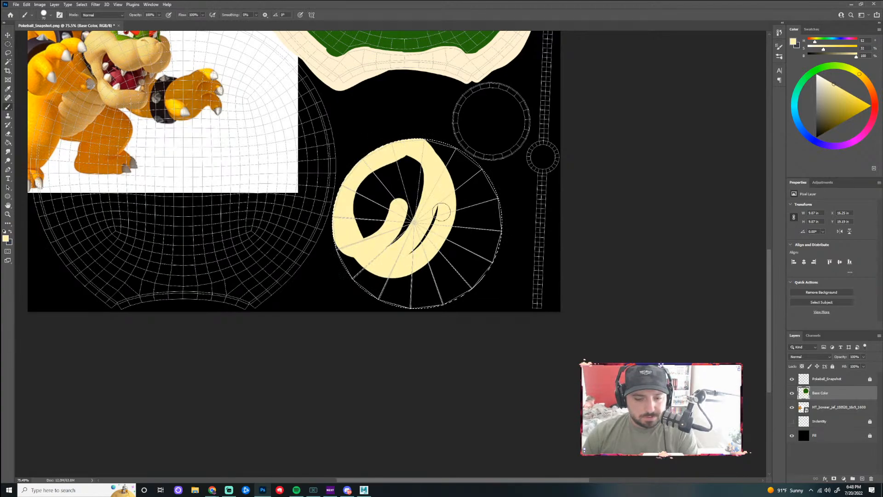
{"action": "key", "text": "bracketright"}
{"action": "key", "text": "bracketright"}
{"action": "key", "text": "bracketright"}
{"action": "key", "text": "bracketright"}
{"action": "key", "text": "bracketright"}
{"action": "key", "text": "bracketright"}
{"action": "key", "text": "bracketright"}
{"action": "key", "text": "bracketright"}
{"action": "key", "text": "bracketright"}
{"action": "mouse_move", "coordinate": [428, 163]}
{"action": "left_mouse_down"}
{"action": "mouse_move", "coordinate": [417, 159]}
{"action": "mouse_move", "coordinate": [368, 228]}
{"action": "left_mouse_up"}
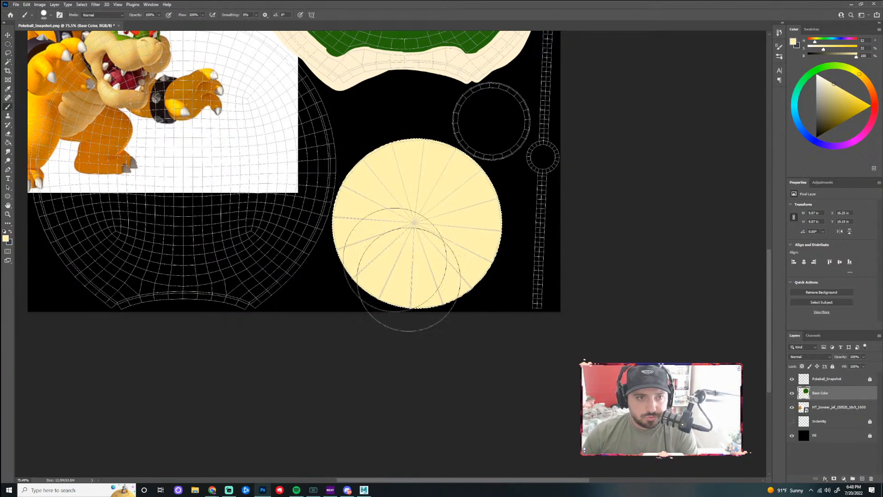
- Sample the darker orange-tan from Bowser's shell spike, repaint the whole selected circle with it and clear the selection
{"action": "scroll", "coordinate": [414, 276], "scroll_direction": "down", "scroll_amount": 3}
{"action": "scroll", "coordinate": [304, 276], "scroll_direction": "up", "scroll_amount": 2}
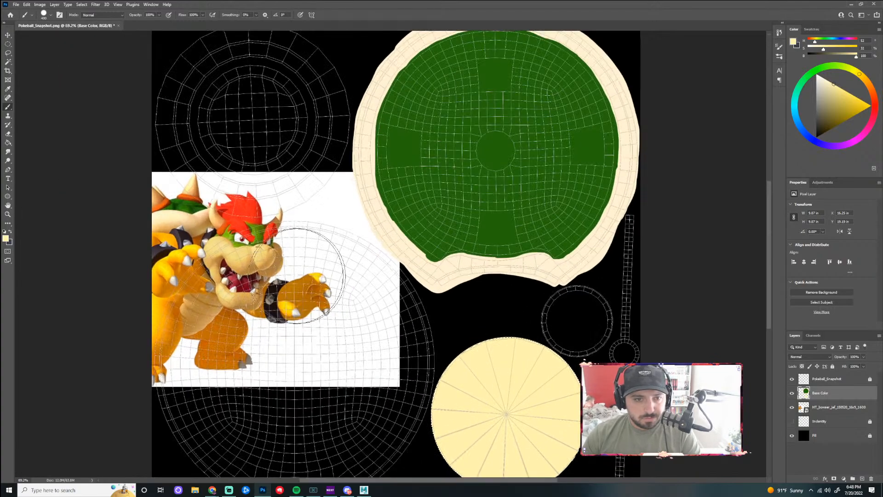
{"action": "key", "text": "i"}
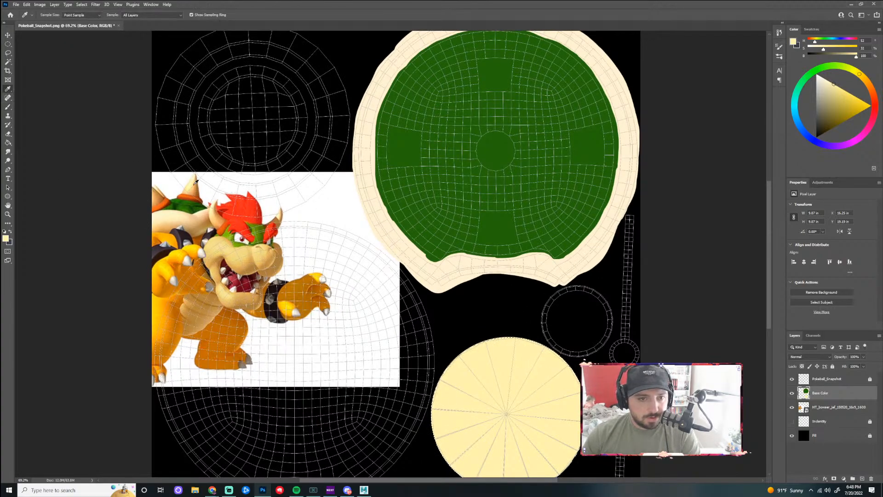
{"action": "left_click", "coordinate": [191, 187]}
{"action": "key", "text": "ctrl+0"}
{"action": "mouse_move", "coordinate": [524, 369]}
{"action": "left_mouse_down"}
{"action": "mouse_move", "coordinate": [480, 370]}
{"action": "mouse_move", "coordinate": [556, 391]}
{"action": "mouse_move", "coordinate": [559, 424]}
{"action": "left_mouse_up"}
{"action": "scroll", "coordinate": [547, 396], "scroll_direction": "up", "scroll_amount": 5}
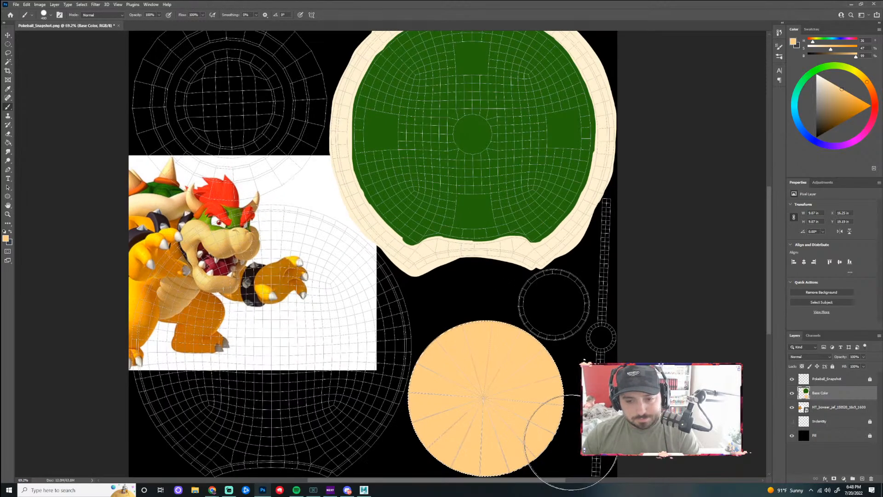
{"action": "scroll", "coordinate": [538, 427], "scroll_direction": "up", "scroll_amount": 1}
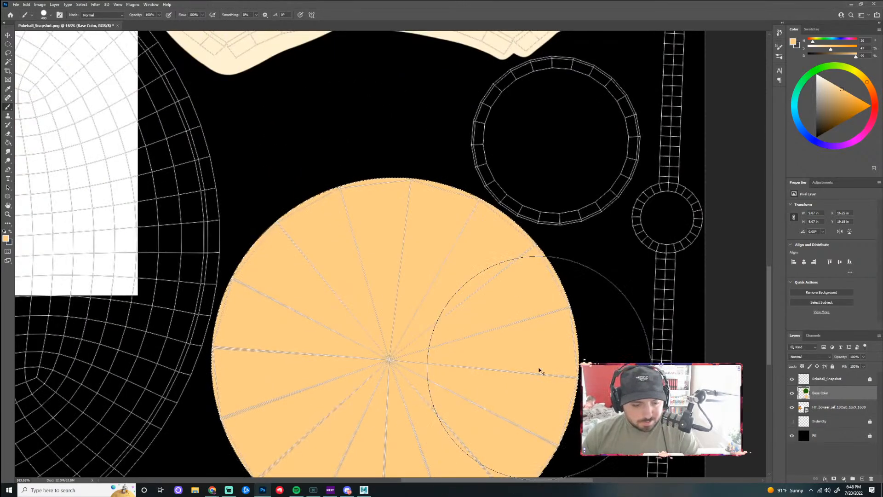
{"action": "scroll", "coordinate": [554, 388], "scroll_direction": "up", "scroll_amount": 5}
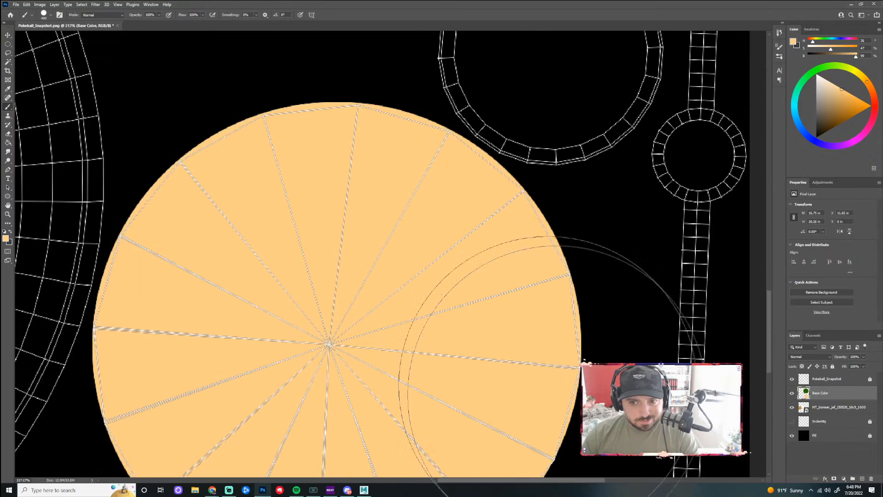
- Examine how far the tan fill reaches past the edges of the spoked circular UV shell
{"action": "scroll", "coordinate": [432, 327], "scroll_direction": "down", "scroll_amount": 3}
{"action": "scroll", "coordinate": [237, 410], "scroll_direction": "up", "scroll_amount": 4}
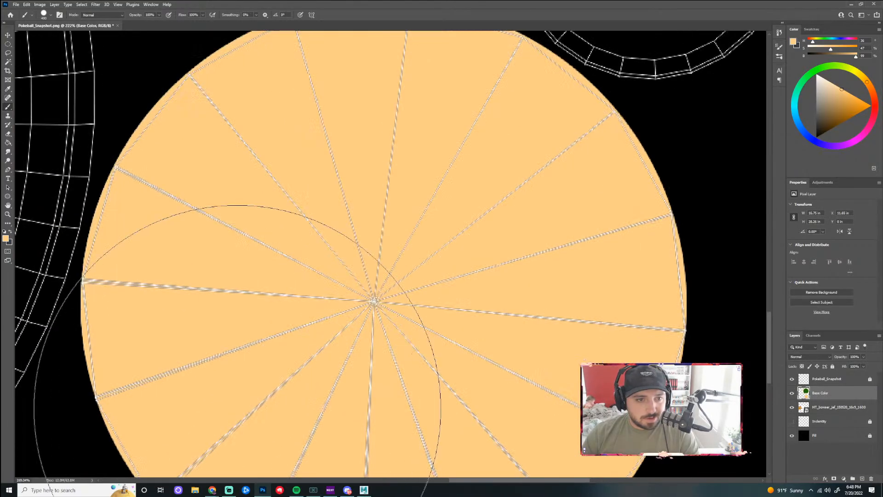
{"action": "scroll", "coordinate": [221, 400], "scroll_direction": "up", "scroll_amount": 4}
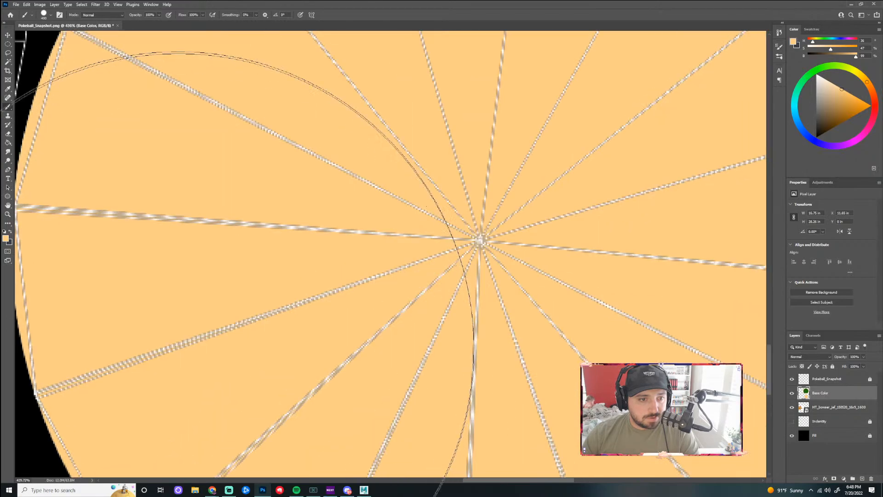
{"action": "left_click_drag", "start_coordinate": [481, 484], "coordinate": [453, 480]}
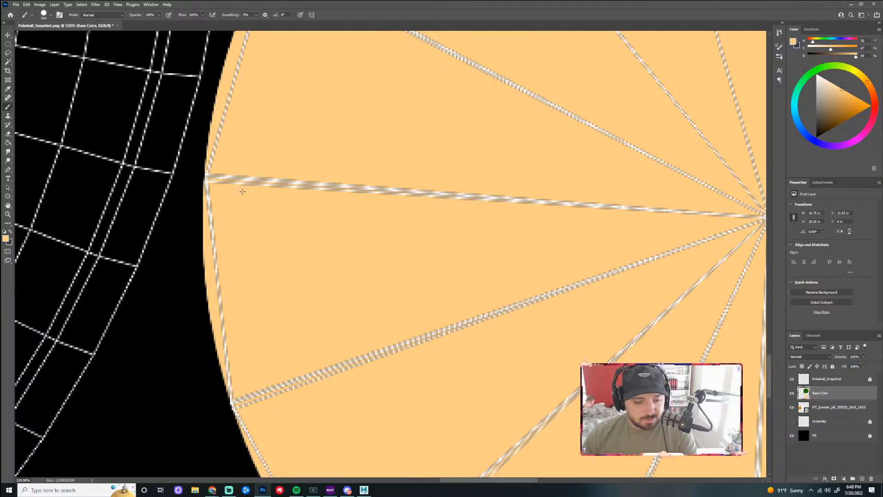
{"action": "key", "text": "Tab"}
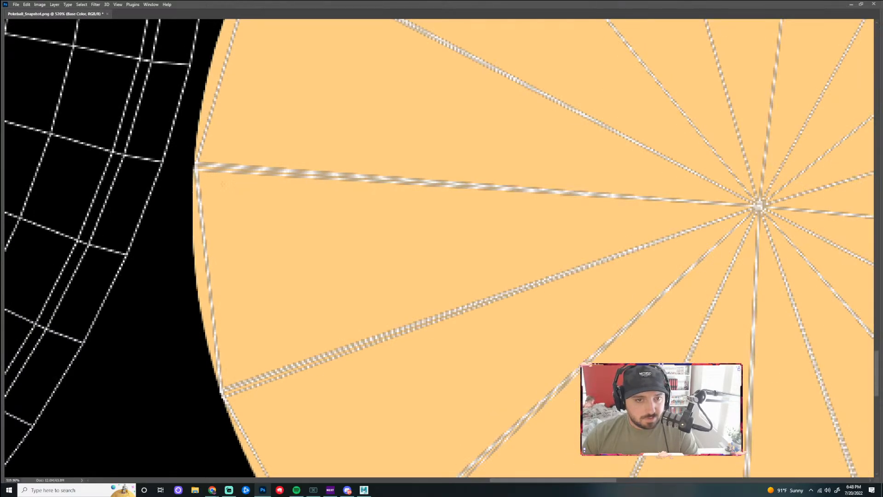
{"action": "scroll", "coordinate": [225, 185], "scroll_direction": "down", "scroll_amount": 5}
{"action": "key", "text": "Tab"}
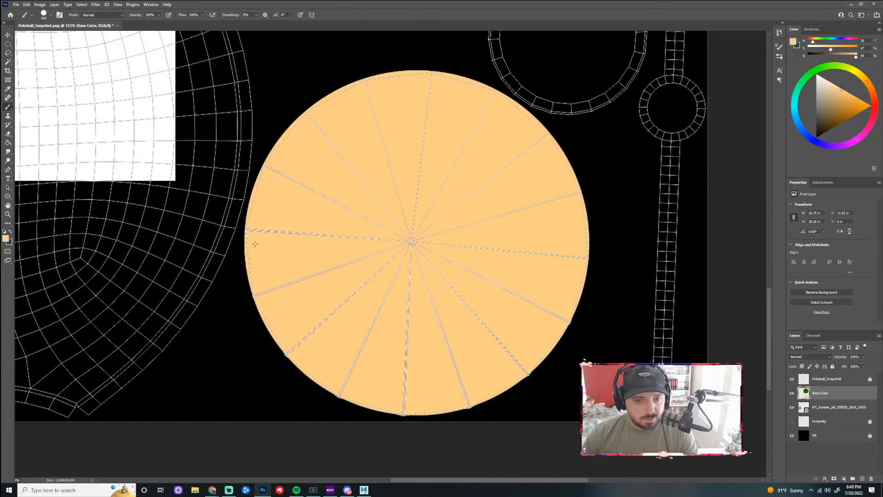
- Shrink the brush to a small tip for edge touch-ups and undo the oversized tan dab overlapping the spoked circle
{"action": "left_click", "coordinate": [323, 67]}
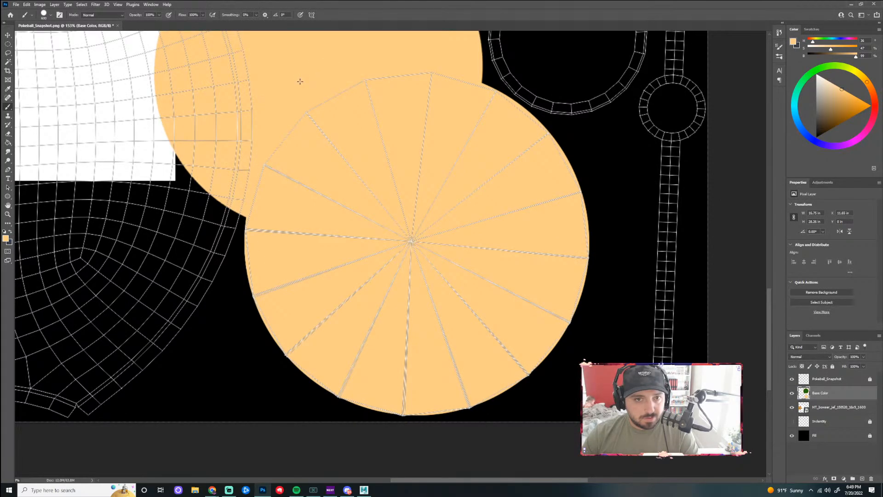
{"action": "scroll", "coordinate": [446, 276], "scroll_direction": "down", "scroll_amount": 4}
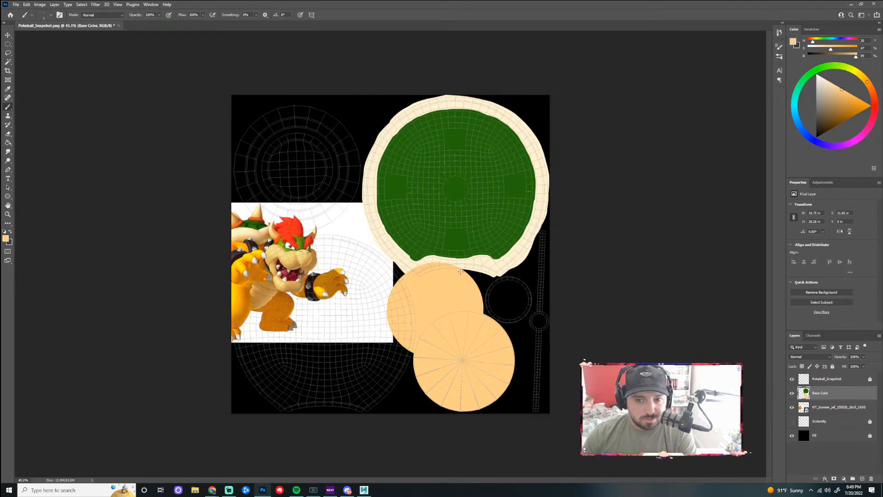
{"action": "scroll", "coordinate": [515, 299], "scroll_direction": "up", "scroll_amount": 3}
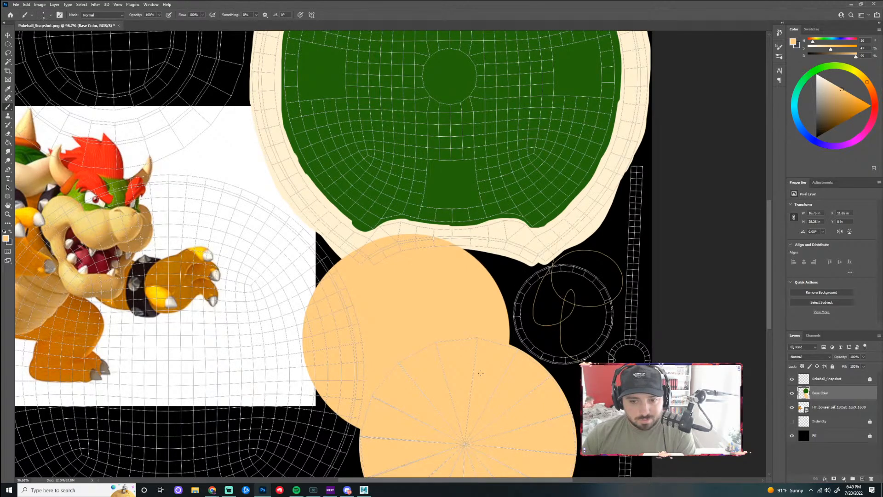
{"action": "key", "text": "]"}
{"action": "key", "text": "]"}
{"action": "key", "text": "]"}
{"action": "key", "text": "]"}
{"action": "key", "text": "]"}
{"action": "key", "text": "]"}
{"action": "key", "text": "]"}
{"action": "key", "text": "bracketleft"}
{"action": "key", "text": "bracketleft"}
{"action": "key", "text": "bracketleft"}
{"action": "key", "text": "bracketleft"}
{"action": "key", "text": "bracketleft"}
{"action": "key", "text": "bracketleft"}
{"action": "key", "text": "bracketleft"}
{"action": "key", "text": "bracketleft"}
{"action": "key", "text": "bracketleft"}
{"action": "key", "text": "bracketleft"}
{"action": "key", "text": "bracketleft"}
{"action": "key", "text": "bracketleft"}
{"action": "key", "text": "bracketleft"}
{"action": "key", "text": "ctrl+z"}
{"action": "key", "text": "ctrl+z"}
- Paint tan along the spoked circle's outer edge, extending the colour slightly past the UV outline all around
{"action": "scroll", "coordinate": [396, 408], "scroll_direction": "up", "scroll_amount": 12}
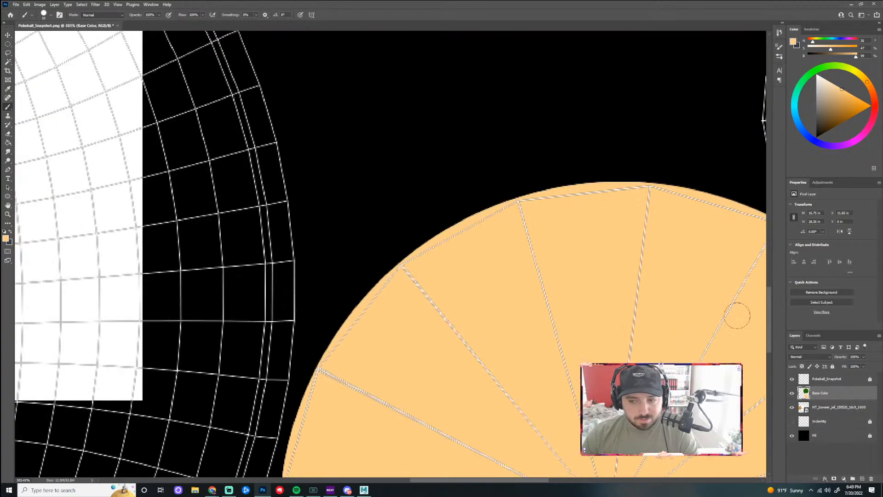
{"action": "scroll", "coordinate": [489, 349], "scroll_direction": "down", "scroll_amount": 10}
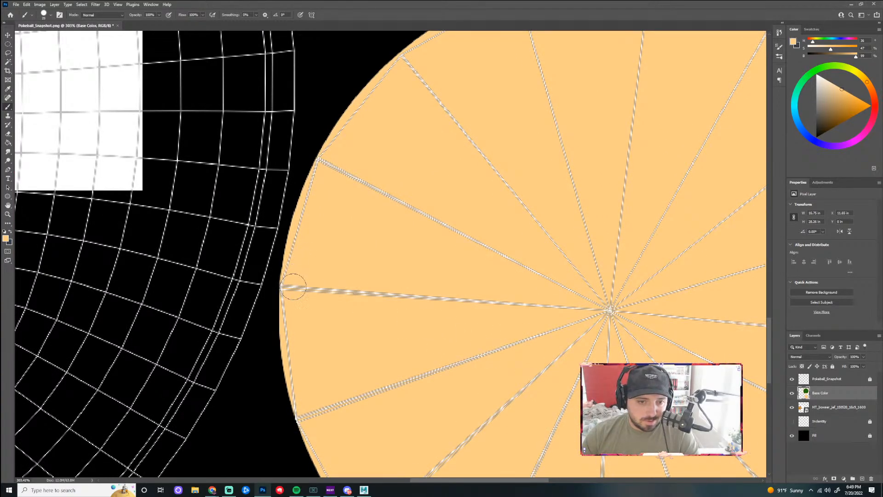
{"action": "mouse_move", "coordinate": [296, 339]}
{"action": "left_mouse_down"}
{"action": "mouse_move", "coordinate": [302, 258]}
{"action": "mouse_move", "coordinate": [290, 328]}
{"action": "mouse_move", "coordinate": [295, 288]}
{"action": "left_mouse_up"}
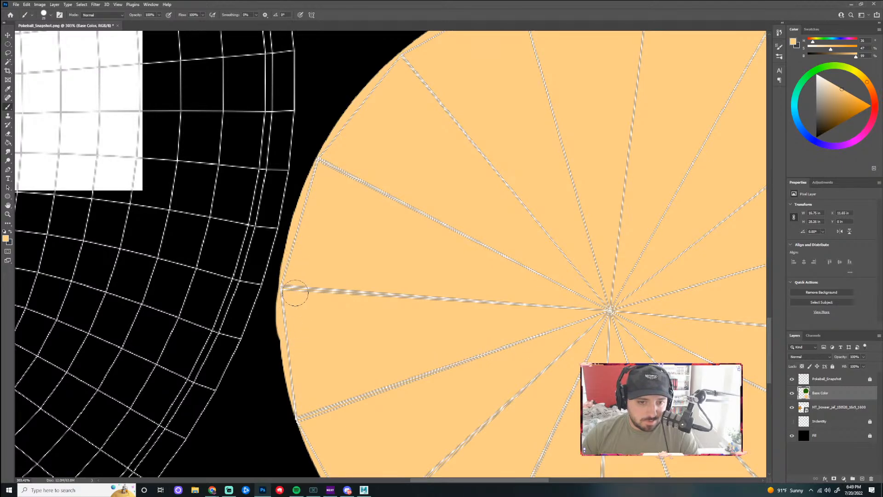
{"action": "scroll", "coordinate": [430, 326], "scroll_direction": "down", "scroll_amount": 6}
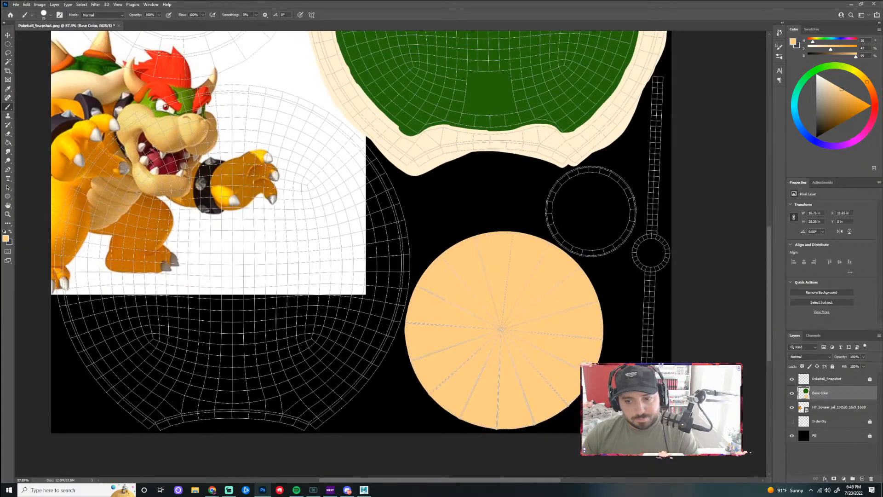
{"action": "scroll", "coordinate": [542, 363], "scroll_direction": "up", "scroll_amount": 5}
{"action": "scroll", "coordinate": [575, 312], "scroll_direction": "down", "scroll_amount": 4}
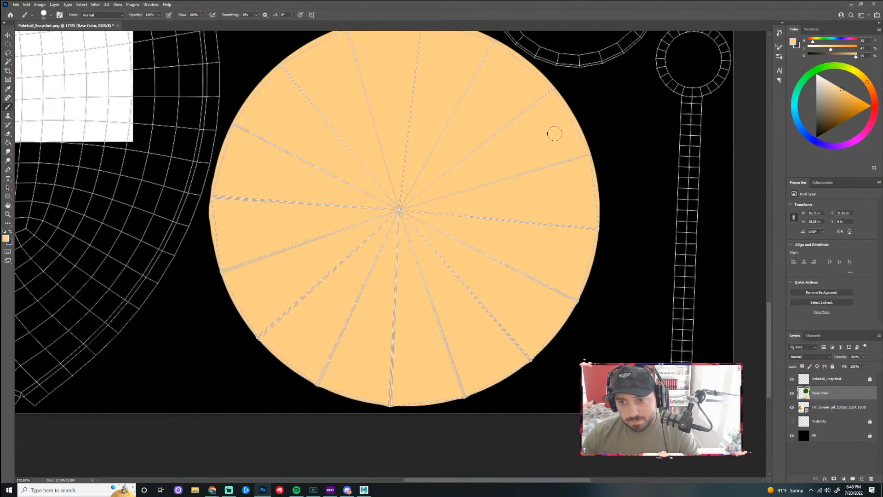
{"action": "mouse_move", "coordinate": [546, 88]}
{"action": "left_mouse_down"}
{"action": "mouse_move", "coordinate": [588, 169]}
{"action": "mouse_move", "coordinate": [592, 244]}
{"action": "mouse_move", "coordinate": [558, 322]}
{"action": "mouse_move", "coordinate": [493, 379]}
{"action": "mouse_move", "coordinate": [449, 398]}
{"action": "mouse_move", "coordinate": [382, 399]}
{"action": "mouse_move", "coordinate": [272, 351]}
{"action": "mouse_move", "coordinate": [233, 288]}
{"action": "mouse_move", "coordinate": [217, 205]}
{"action": "mouse_move", "coordinate": [222, 279]}
{"action": "mouse_move", "coordinate": [264, 342]}
{"action": "mouse_move", "coordinate": [313, 375]}
{"action": "mouse_move", "coordinate": [371, 396]}
{"action": "mouse_move", "coordinate": [442, 398]}
{"action": "mouse_move", "coordinate": [514, 372]}
{"action": "mouse_move", "coordinate": [558, 327]}
{"action": "mouse_move", "coordinate": [560, 305]}
{"action": "mouse_move", "coordinate": [547, 337]}
{"action": "mouse_move", "coordinate": [564, 325]}
{"action": "mouse_move", "coordinate": [577, 306]}
{"action": "mouse_move", "coordinate": [590, 189]}
{"action": "left_mouse_up"}
{"action": "scroll", "coordinate": [515, 205], "scroll_direction": "down", "scroll_amount": 4}
{"action": "scroll", "coordinate": [430, 307], "scroll_direction": "up", "scroll_amount": 6}
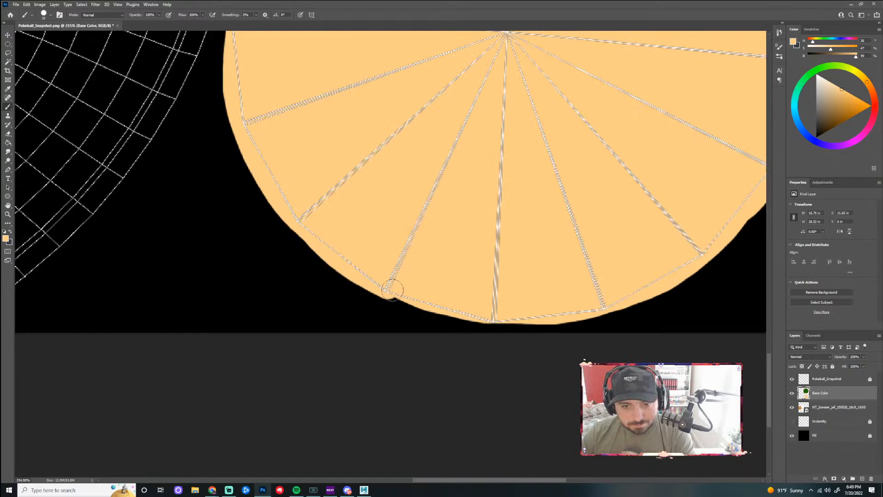
{"action": "scroll", "coordinate": [613, 263], "scroll_direction": "down", "scroll_amount": 4}
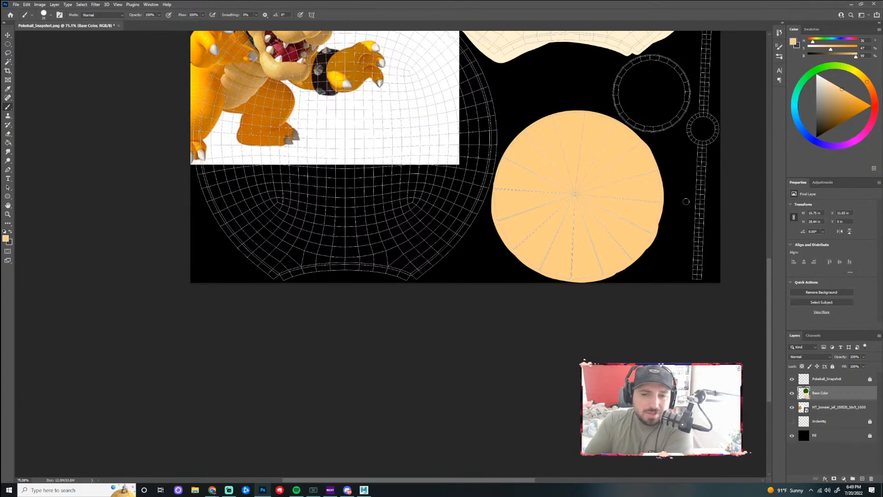
- Examine the whole UV layout against the Bowser reference, checking which shells are still unpainted
{"action": "scroll", "coordinate": [709, 148], "scroll_direction": "down", "scroll_amount": 2}
{"action": "scroll", "coordinate": [443, 192], "scroll_direction": "up", "scroll_amount": 3}
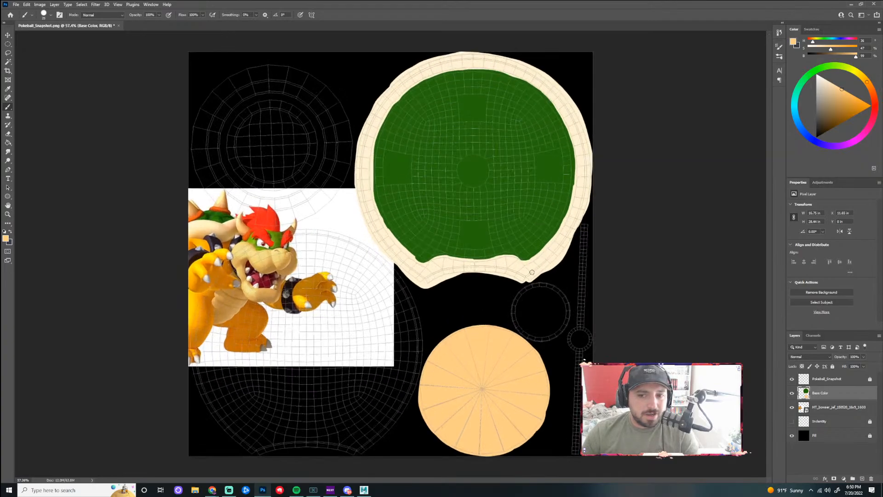
{"action": "scroll", "coordinate": [602, 311], "scroll_direction": "up", "scroll_amount": 2}
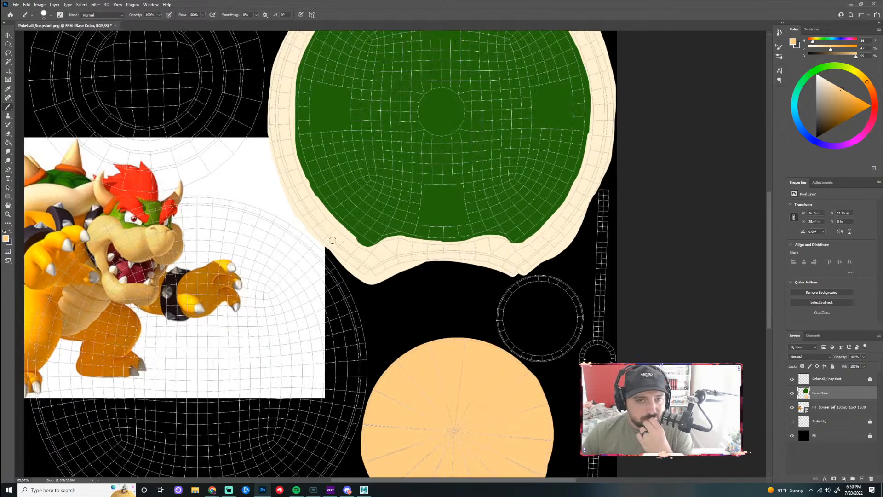
{"action": "scroll", "coordinate": [335, 241], "scroll_direction": "down", "scroll_amount": 2}
{"action": "scroll", "coordinate": [410, 133], "scroll_direction": "up", "scroll_amount": 4}
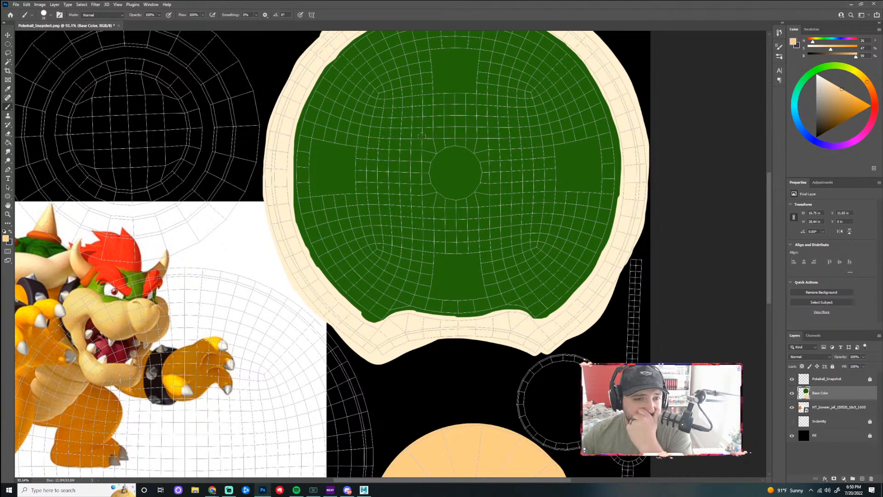
{"action": "left_click_drag", "start_coordinate": [472, 482], "coordinate": [406, 479]}
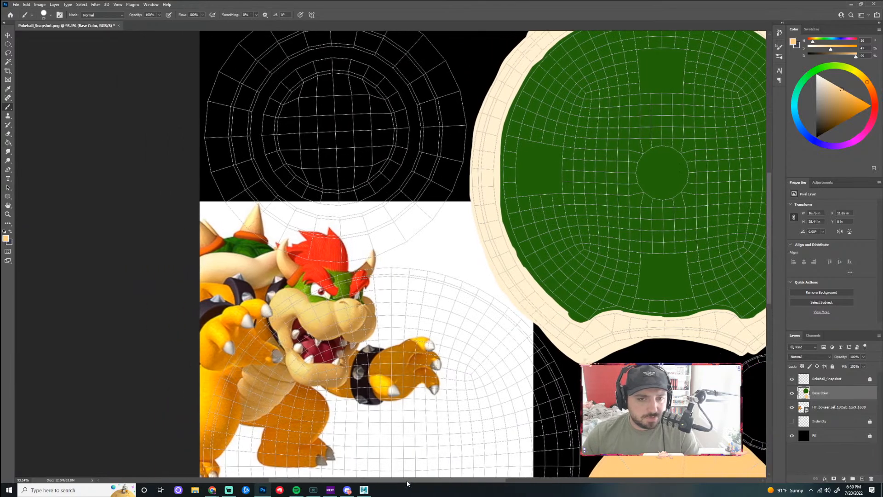
{"action": "scroll", "coordinate": [295, 133], "scroll_direction": "up", "scroll_amount": 2}
{"action": "scroll", "coordinate": [480, 240], "scroll_direction": "down", "scroll_amount": 3}
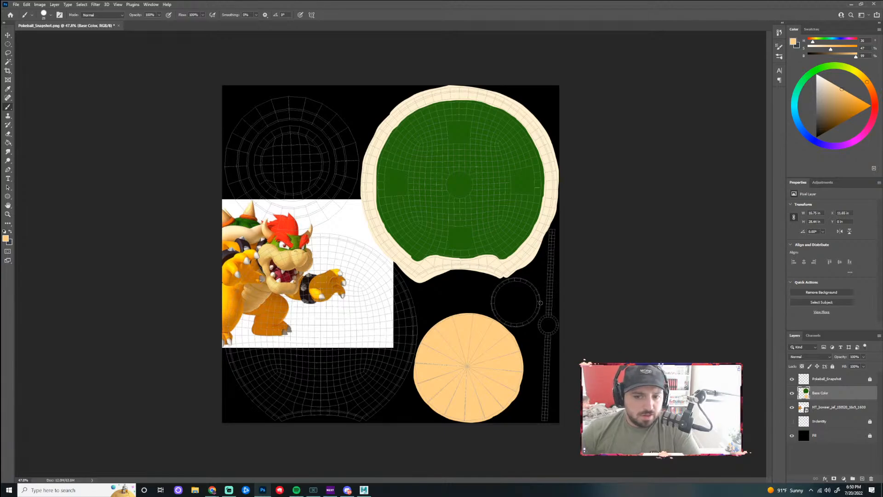
- Sample the dark brown-black from Bowser's armband in the reference image as the paint colour
{"action": "scroll", "coordinate": [354, 269], "scroll_direction": "up", "scroll_amount": 4}
{"action": "scroll", "coordinate": [417, 472], "scroll_direction": "left", "scroll_amount": 4}
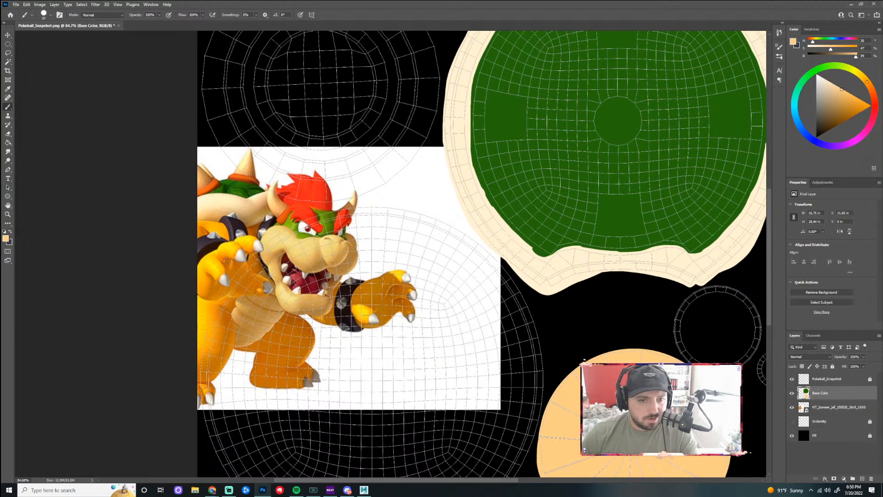
{"action": "left_click", "coordinate": [204, 240], "text": "alt"}
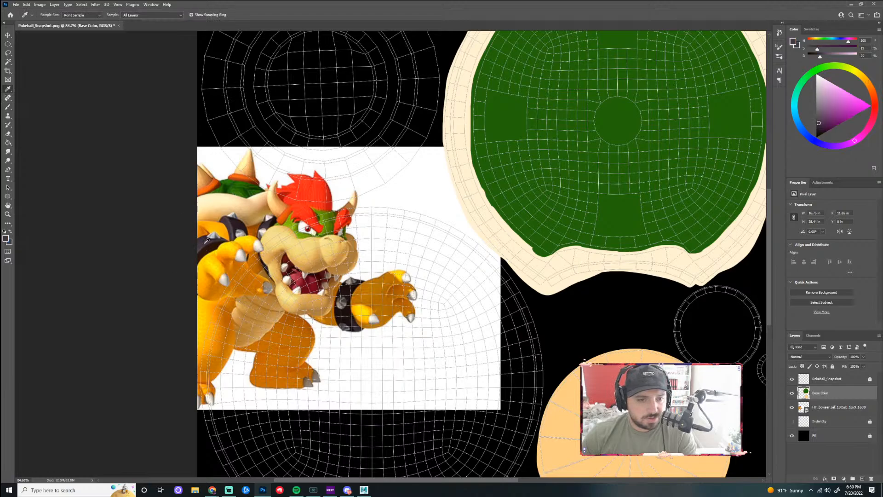
{"action": "left_click_drag", "start_coordinate": [206, 237], "coordinate": [207, 246]}
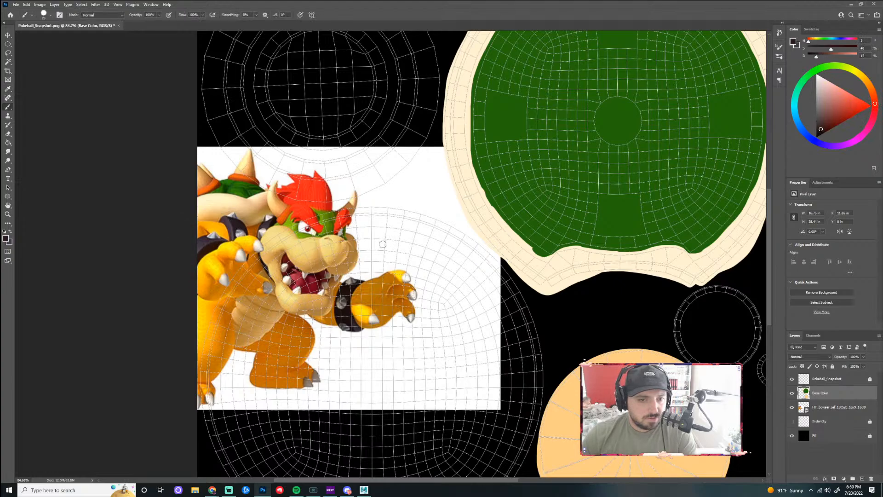
- Paint the narrow vertical strip UV shells and the small ring between them with the sampled dark brown
{"action": "scroll", "coordinate": [216, 253], "scroll_direction": "down", "scroll_amount": 5}
{"action": "scroll", "coordinate": [584, 310], "scroll_direction": "up", "scroll_amount": 5}
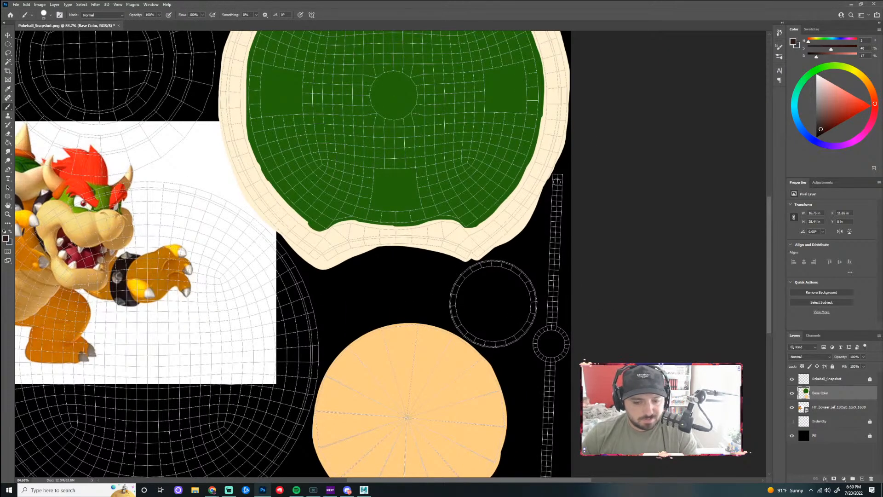
{"action": "mouse_move", "coordinate": [556, 178]}
{"action": "left_mouse_down"}
{"action": "mouse_move", "coordinate": [551, 326]}
{"action": "mouse_move", "coordinate": [537, 342]}
{"action": "mouse_move", "coordinate": [558, 360]}
{"action": "mouse_move", "coordinate": [566, 350]}
{"action": "mouse_move", "coordinate": [556, 331]}
{"action": "mouse_move", "coordinate": [565, 342]}
{"action": "mouse_move", "coordinate": [550, 363]}
{"action": "mouse_move", "coordinate": [550, 437]}
{"action": "left_mouse_up"}
{"action": "scroll", "coordinate": [553, 427], "scroll_direction": "down", "scroll_amount": 5}
{"action": "scroll", "coordinate": [552, 400], "scroll_direction": "up", "scroll_amount": 3}
{"action": "left_click_drag", "start_coordinate": [581, 389], "coordinate": [582, 463]}
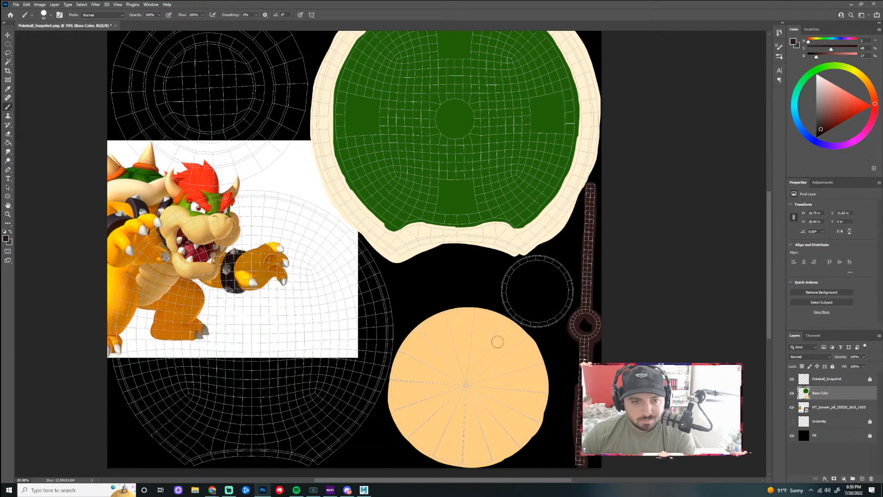
- Resample the dark brown from Bowser's armband, darken it slightly and repaint the strip and small ring shells with a wider margin
{"action": "key", "text": "i"}
{"action": "left_click", "coordinate": [118, 218]}
{"action": "left_click_drag", "start_coordinate": [118, 217], "coordinate": [119, 217]}
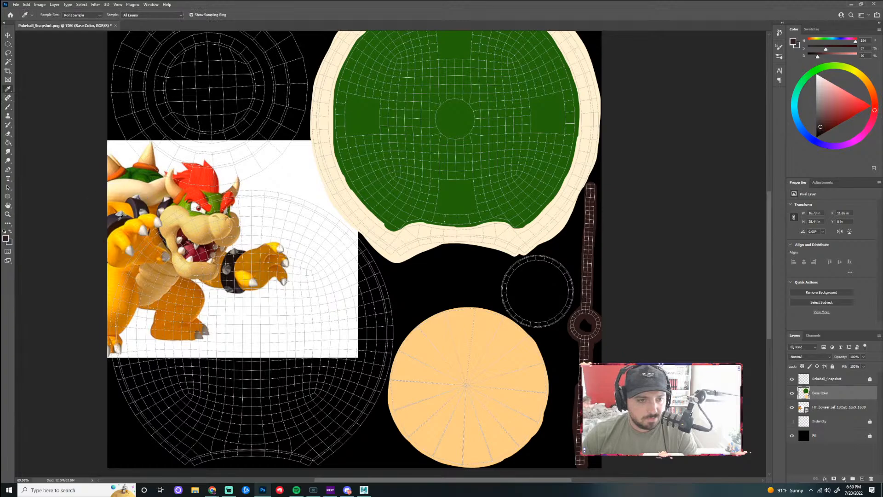
{"action": "key", "text": "b"}
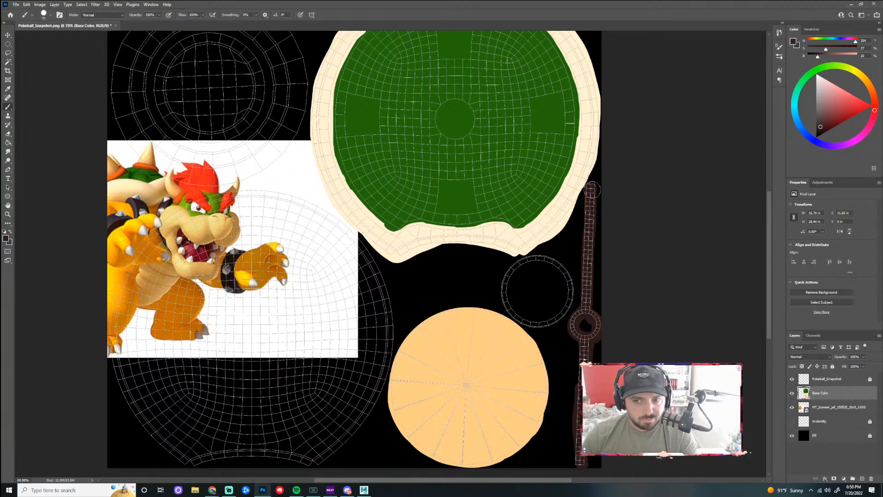
{"action": "mouse_move", "coordinate": [591, 237]}
{"action": "left_mouse_down"}
{"action": "mouse_move", "coordinate": [583, 329]}
{"action": "mouse_move", "coordinate": [592, 326]}
{"action": "mouse_move", "coordinate": [590, 317]}
{"action": "mouse_move", "coordinate": [581, 322]}
{"action": "mouse_move", "coordinate": [591, 336]}
{"action": "mouse_move", "coordinate": [588, 315]}
{"action": "mouse_move", "coordinate": [576, 328]}
{"action": "mouse_move", "coordinate": [597, 334]}
{"action": "mouse_move", "coordinate": [587, 315]}
{"action": "mouse_move", "coordinate": [585, 458]}
{"action": "left_mouse_up"}
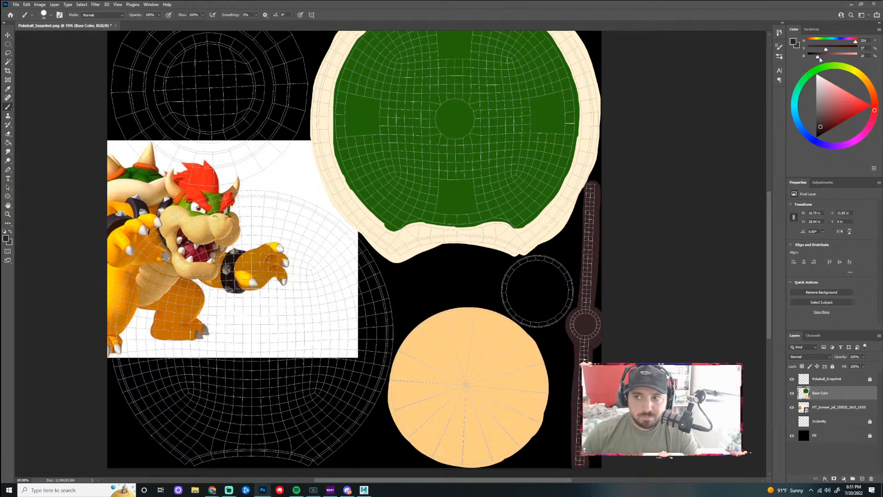
{"action": "mouse_move", "coordinate": [593, 187]}
{"action": "left_mouse_down"}
{"action": "mouse_move", "coordinate": [587, 302]}
{"action": "mouse_move", "coordinate": [575, 331]}
{"action": "mouse_move", "coordinate": [596, 337]}
{"action": "mouse_move", "coordinate": [592, 319]}
{"action": "mouse_move", "coordinate": [580, 327]}
{"action": "mouse_move", "coordinate": [598, 329]}
{"action": "mouse_move", "coordinate": [585, 317]}
{"action": "mouse_move", "coordinate": [584, 342]}
{"action": "mouse_move", "coordinate": [598, 315]}
{"action": "mouse_move", "coordinate": [574, 324]}
{"action": "mouse_move", "coordinate": [595, 329]}
{"action": "mouse_move", "coordinate": [583, 317]}
{"action": "mouse_move", "coordinate": [579, 468]}
{"action": "mouse_move", "coordinate": [591, 189]}
{"action": "mouse_move", "coordinate": [594, 213]}
{"action": "left_mouse_up"}
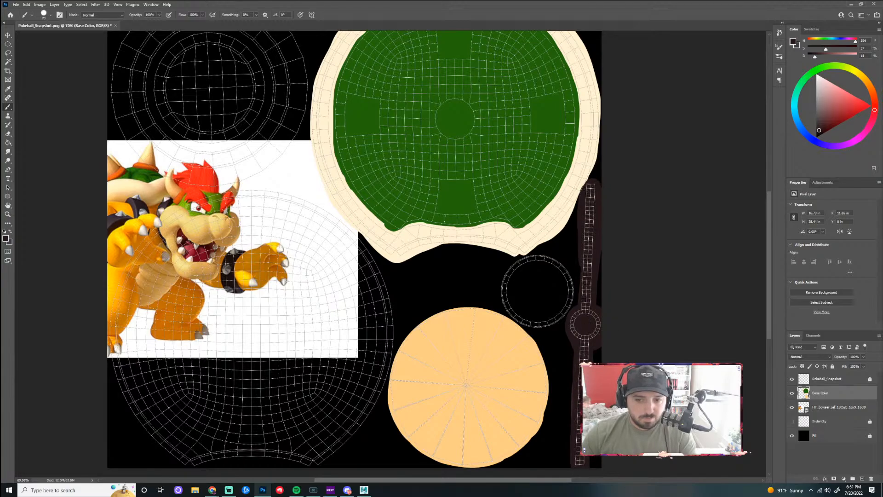
- Paint the larger ring UV shell below the cream rim with the darkened brown, covering its whole band
{"action": "scroll", "coordinate": [491, 386], "scroll_direction": "down", "scroll_amount": 3}
{"action": "scroll", "coordinate": [254, 302], "scroll_direction": "up", "scroll_amount": 2}
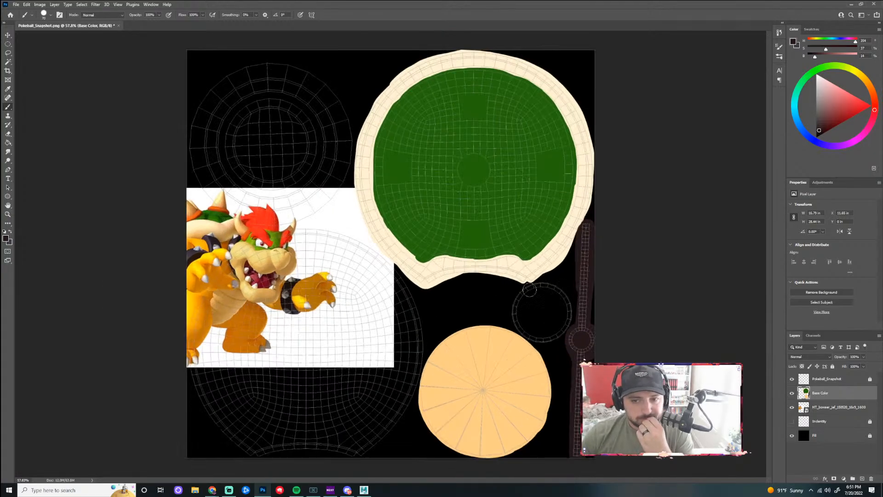
{"action": "scroll", "coordinate": [562, 320], "scroll_direction": "up", "scroll_amount": 6}
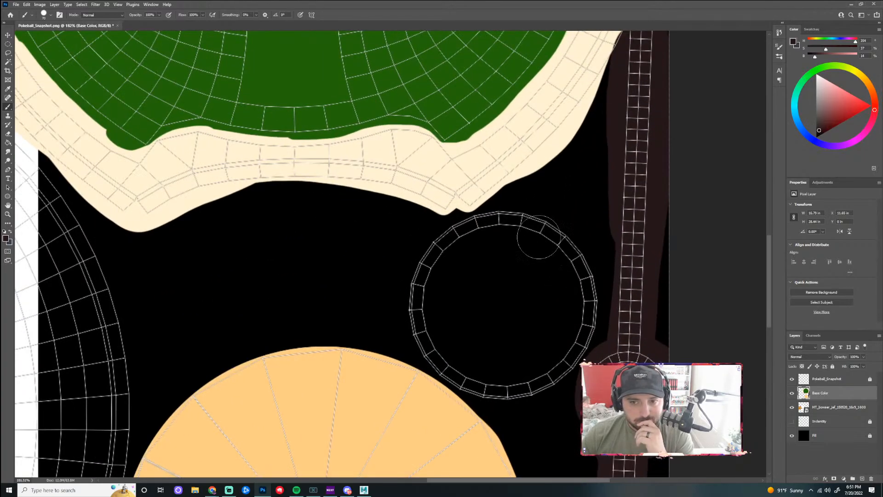
{"action": "mouse_move", "coordinate": [528, 229]}
{"action": "left_mouse_down"}
{"action": "mouse_move", "coordinate": [465, 236]}
{"action": "mouse_move", "coordinate": [428, 275]}
{"action": "mouse_move", "coordinate": [422, 297]}
{"action": "mouse_move", "coordinate": [434, 337]}
{"action": "mouse_move", "coordinate": [474, 369]}
{"action": "mouse_move", "coordinate": [456, 362]}
{"action": "mouse_move", "coordinate": [464, 370]}
{"action": "mouse_move", "coordinate": [520, 381]}
{"action": "mouse_move", "coordinate": [572, 348]}
{"action": "mouse_move", "coordinate": [586, 307]}
{"action": "mouse_move", "coordinate": [578, 267]}
{"action": "mouse_move", "coordinate": [531, 234]}
{"action": "left_mouse_up"}
{"action": "key", "text": "ctrl+0"}
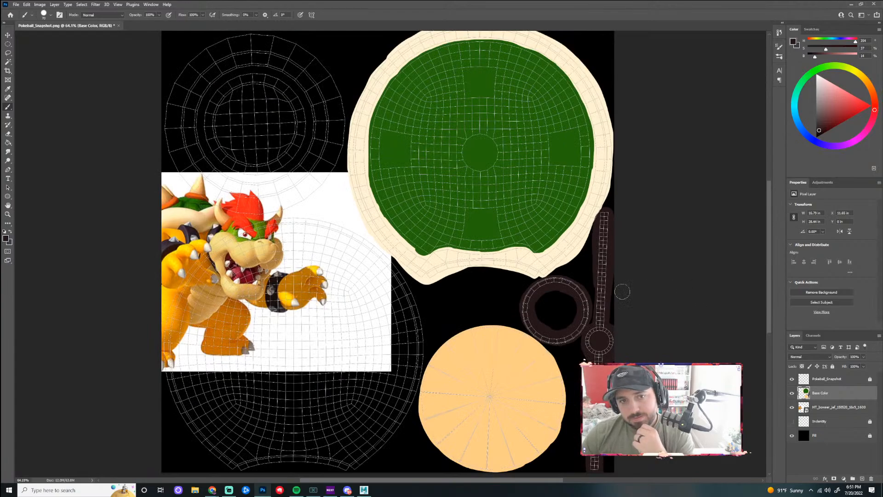
- Sample the golden yellow from Bowser's body in the reference image as the new paint colour
{"action": "scroll", "coordinate": [433, 302], "scroll_direction": "down", "scroll_amount": 2}
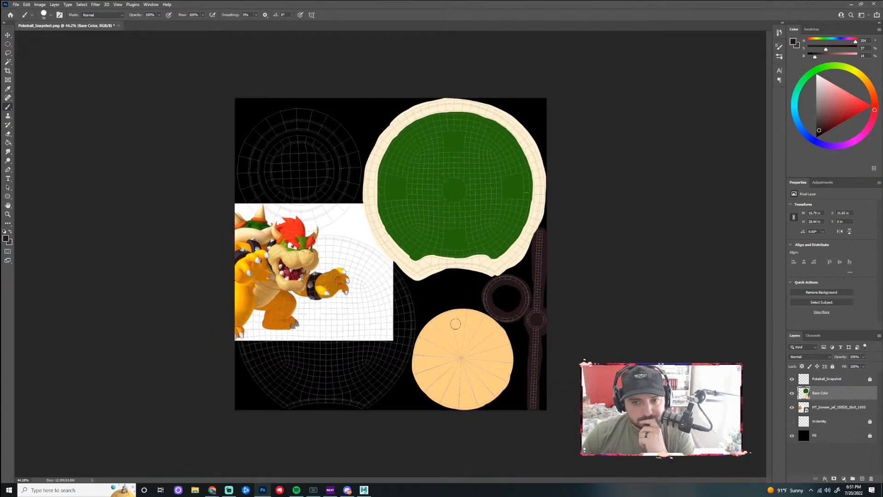
{"action": "scroll", "coordinate": [363, 384], "scroll_direction": "up", "scroll_amount": 2}
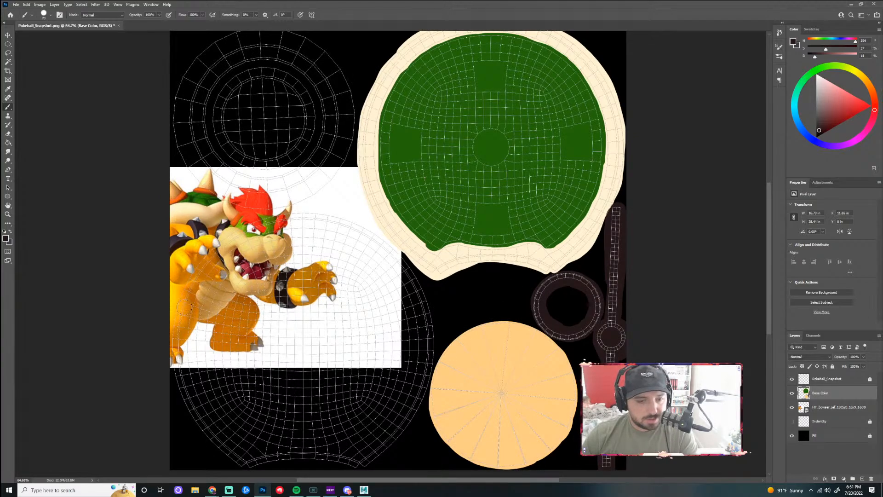
{"action": "key", "text": "i"}
{"action": "left_click", "coordinate": [175, 299]}
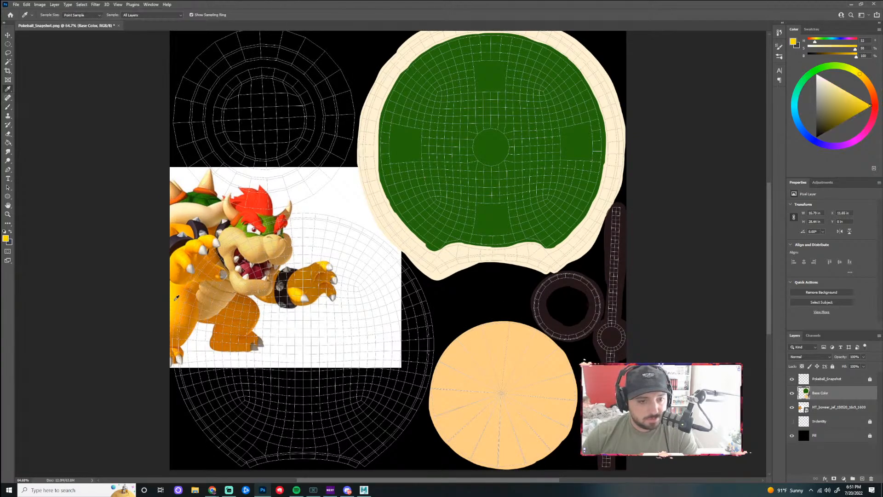
- Resample a deeper golden yellow from Bowser's arm in the reference image and hide the reference layer
{"action": "left_click_drag", "start_coordinate": [200, 239], "coordinate": [193, 244]}
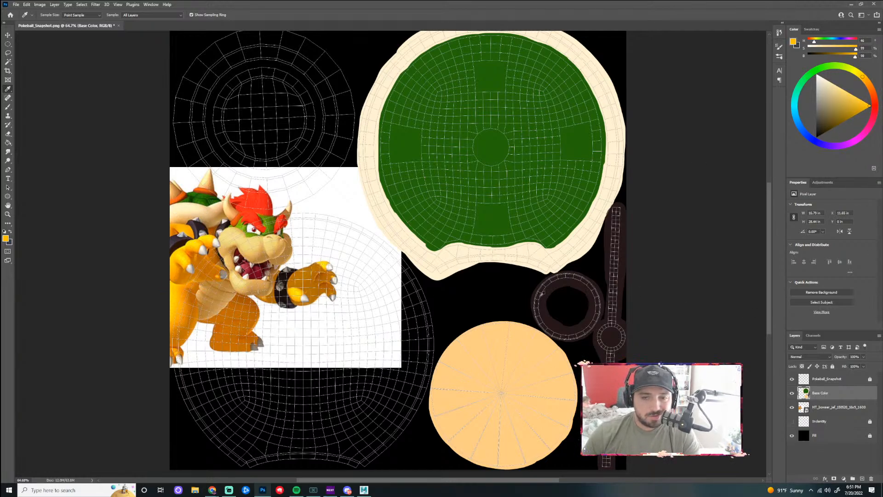
{"action": "left_click", "coordinate": [792, 407]}
{"action": "key", "text": "b"}
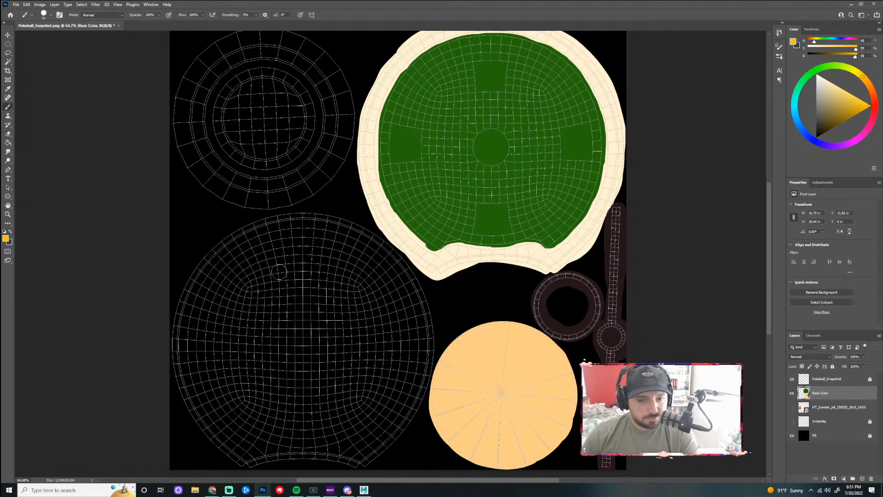
- Outline the large dome UV shell below the ringed shell with a loose freehand selection and paint it completely golden yellow
{"action": "left_click", "coordinate": [9, 53]}
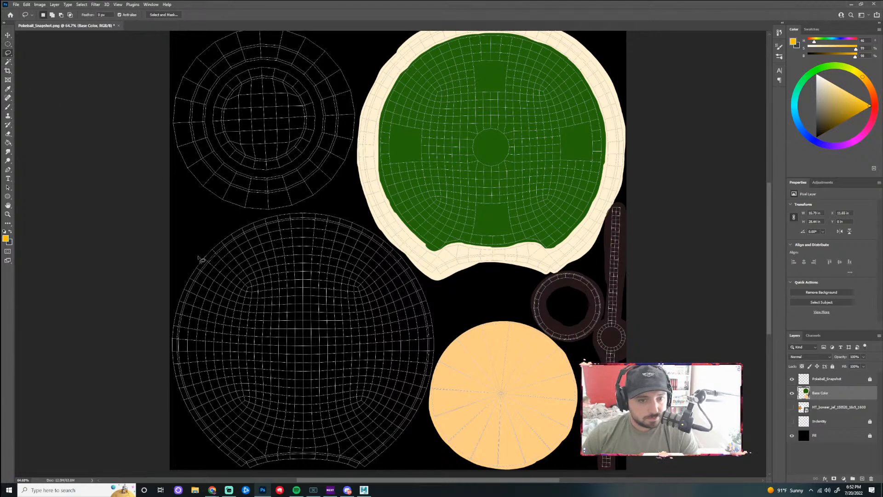
{"action": "mouse_move", "coordinate": [196, 263]}
{"action": "left_mouse_down"}
{"action": "mouse_move", "coordinate": [169, 316]}
{"action": "mouse_move", "coordinate": [166, 361]}
{"action": "mouse_move", "coordinate": [185, 428]}
{"action": "left_mouse_up"}
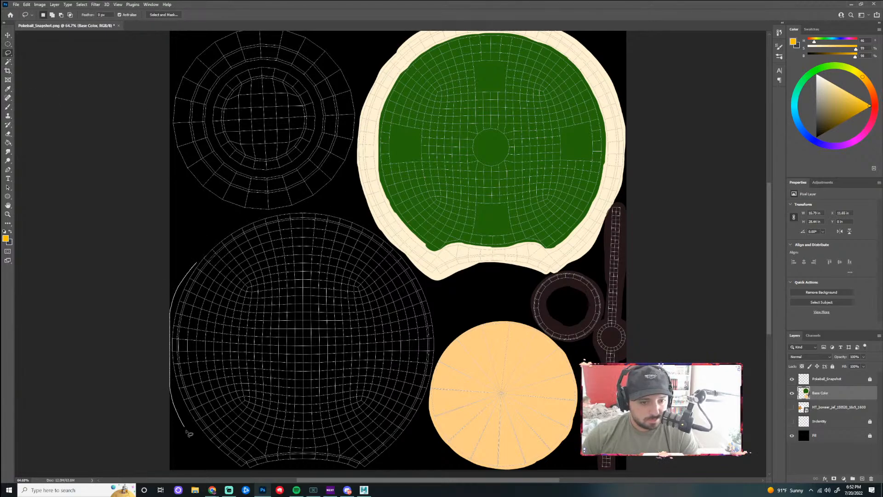
{"action": "left_click_drag", "start_coordinate": [229, 474], "coordinate": [359, 478]}
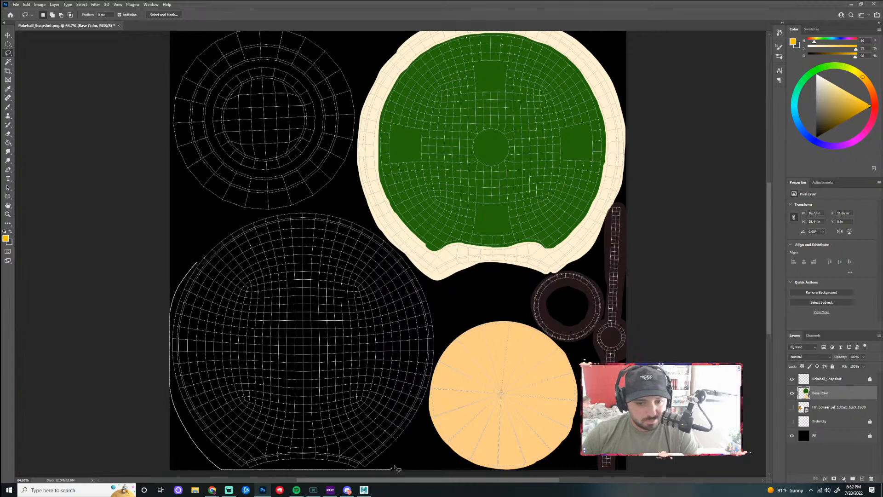
{"action": "left_click_drag", "start_coordinate": [416, 438], "coordinate": [428, 396]}
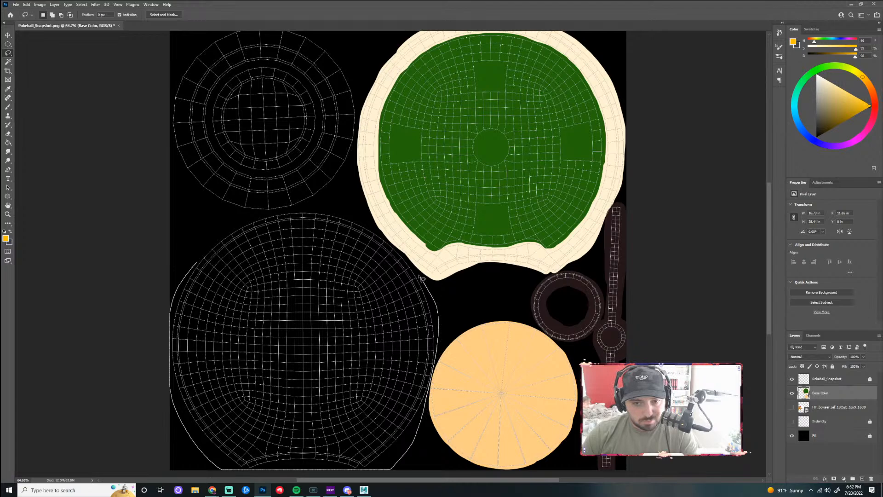
{"action": "mouse_move", "coordinate": [382, 240]}
{"action": "left_mouse_down"}
{"action": "mouse_move", "coordinate": [356, 220]}
{"action": "mouse_move", "coordinate": [320, 214]}
{"action": "left_mouse_up"}
{"action": "left_click_drag", "start_coordinate": [238, 228], "coordinate": [193, 273]}
{"action": "key", "text": "b"}
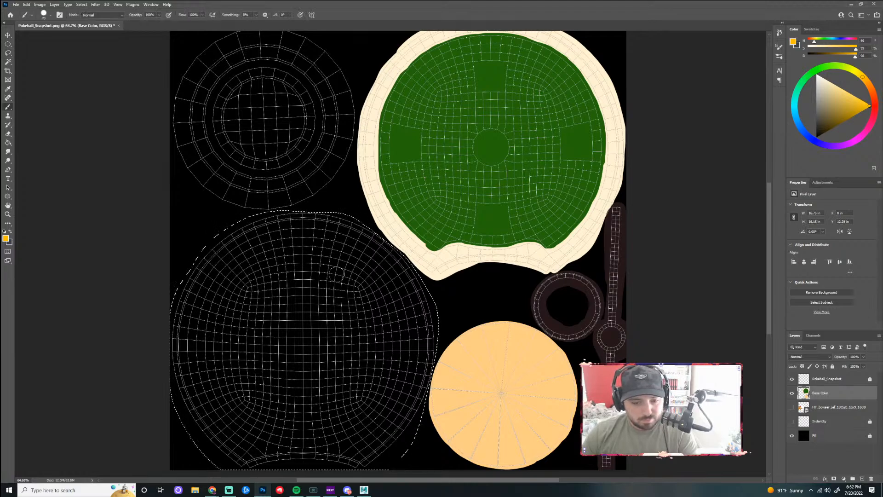
{"action": "mouse_move", "coordinate": [296, 252]}
{"action": "left_mouse_down"}
{"action": "mouse_move", "coordinate": [231, 267]}
{"action": "mouse_move", "coordinate": [259, 251]}
{"action": "mouse_move", "coordinate": [294, 319]}
{"action": "mouse_move", "coordinate": [244, 331]}
{"action": "mouse_move", "coordinate": [268, 389]}
{"action": "mouse_move", "coordinate": [250, 417]}
{"action": "mouse_move", "coordinate": [267, 473]}
{"action": "mouse_move", "coordinate": [302, 496]}
{"action": "mouse_move", "coordinate": [363, 461]}
{"action": "mouse_move", "coordinate": [370, 392]}
{"action": "mouse_move", "coordinate": [399, 384]}
{"action": "mouse_move", "coordinate": [424, 349]}
{"action": "mouse_move", "coordinate": [410, 335]}
{"action": "mouse_move", "coordinate": [256, 359]}
{"action": "mouse_move", "coordinate": [257, 366]}
{"action": "mouse_move", "coordinate": [183, 306]}
{"action": "mouse_move", "coordinate": [215, 306]}
{"action": "mouse_move", "coordinate": [347, 253]}
{"action": "mouse_move", "coordinate": [284, 231]}
{"action": "mouse_move", "coordinate": [189, 235]}
{"action": "mouse_move", "coordinate": [381, 244]}
{"action": "left_mouse_up"}
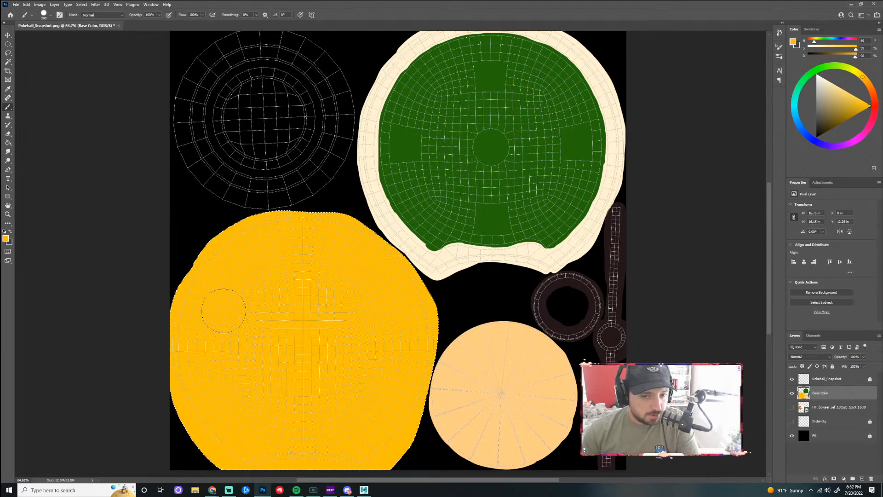
- Examine the painted UV shells across the whole texture and check the Bowser image search preview for reference
{"action": "scroll", "coordinate": [368, 307], "scroll_direction": "up", "scroll_amount": 5}
{"action": "scroll", "coordinate": [352, 249], "scroll_direction": "down", "scroll_amount": 5}
{"action": "scroll", "coordinate": [640, 261], "scroll_direction": "down", "scroll_amount": 2}
{"action": "scroll", "coordinate": [618, 294], "scroll_direction": "up", "scroll_amount": 1}
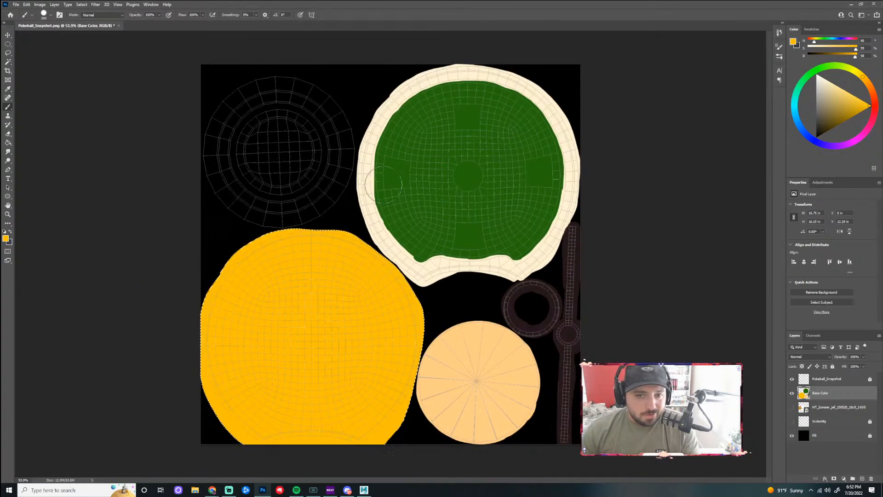
{"action": "scroll", "coordinate": [366, 193], "scroll_direction": "up", "scroll_amount": 2}
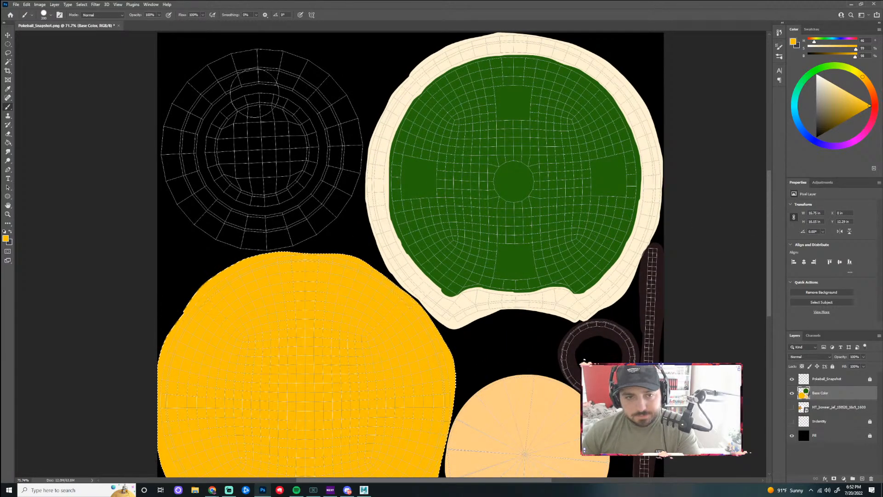
{"action": "scroll", "coordinate": [579, 235], "scroll_direction": "down", "scroll_amount": 2}
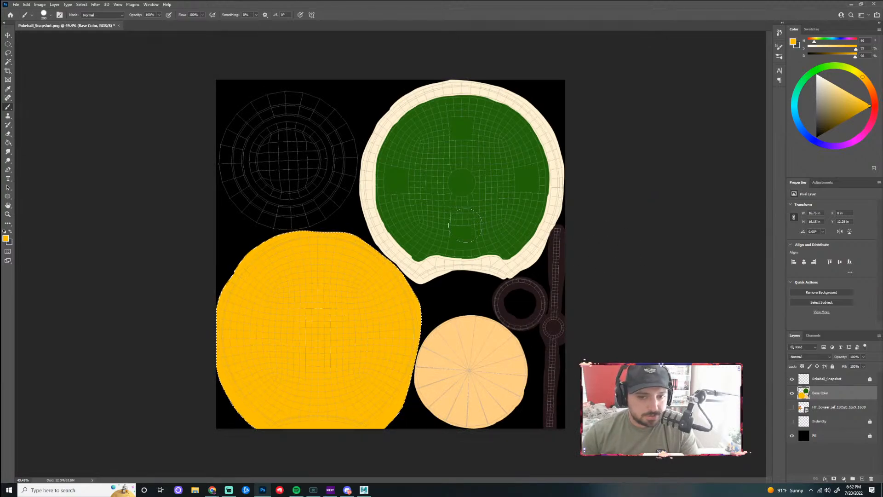
{"action": "scroll", "coordinate": [307, 160], "scroll_direction": "up", "scroll_amount": 2}
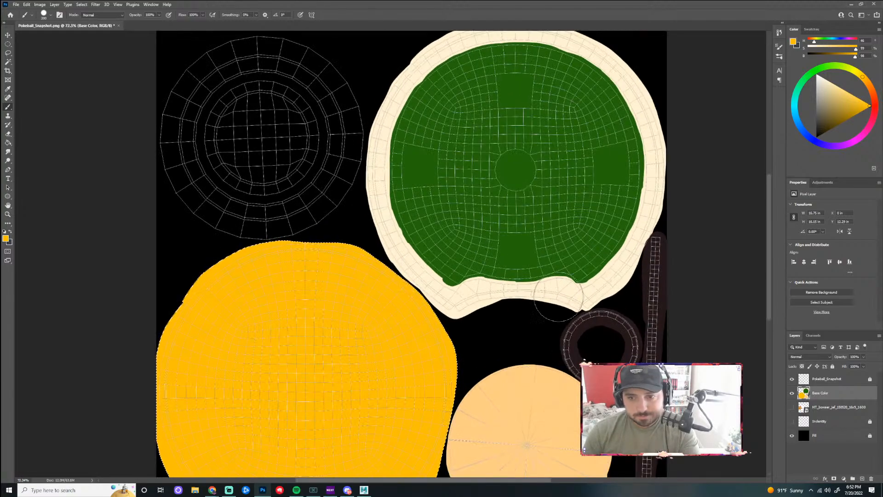
{"action": "scroll", "coordinate": [338, 244], "scroll_direction": "down", "scroll_amount": 2}
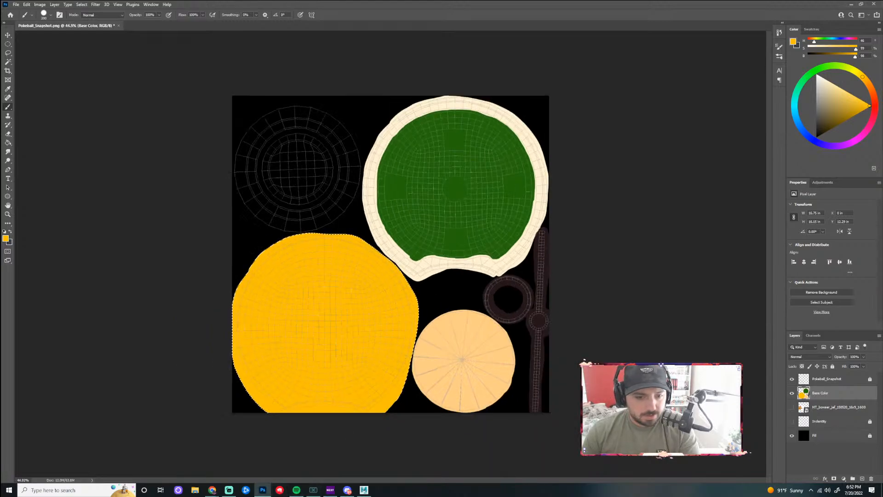
{"action": "mouse_move", "coordinate": [213, 492]}
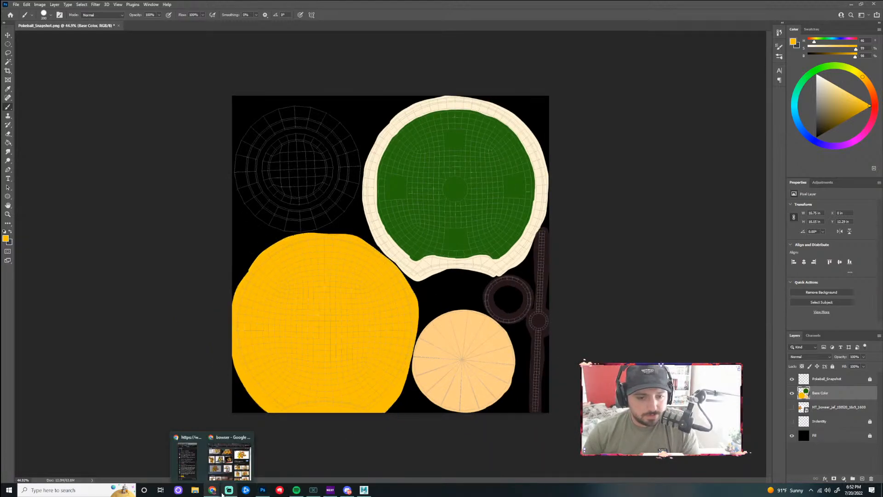
{"action": "mouse_move", "coordinate": [245, 467]}
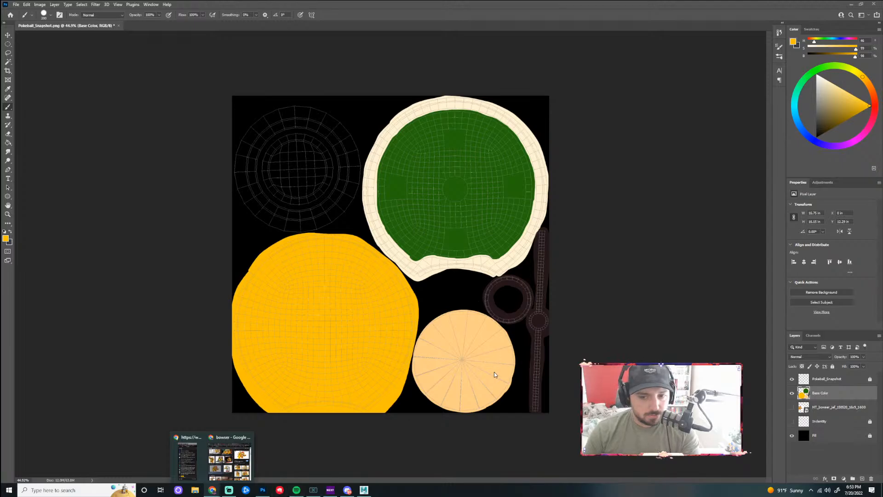
- Draw an unfilled circle 596 px in diameter over the tan spike UV shell and thicken its stroke to about 32 px
{"action": "scroll", "coordinate": [464, 364], "scroll_direction": "up", "scroll_amount": 10}
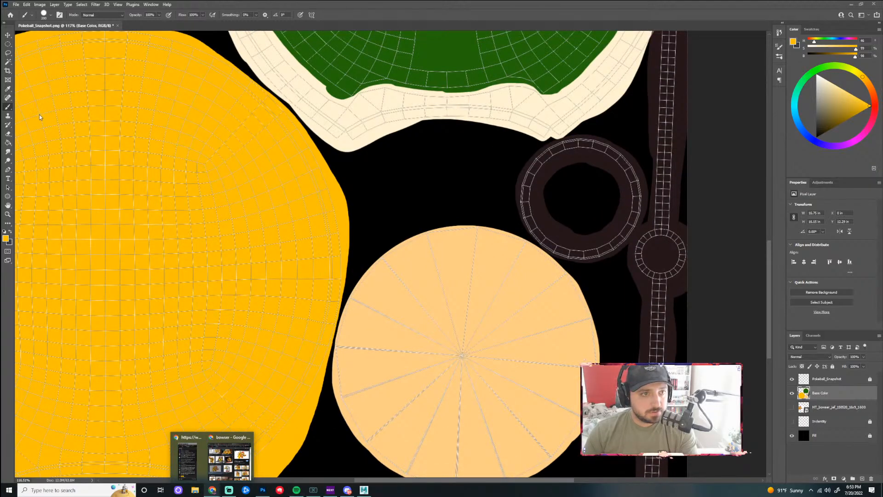
{"action": "scroll", "coordinate": [469, 269], "scroll_direction": "down", "scroll_amount": 5}
{"action": "scroll", "coordinate": [560, 419], "scroll_direction": "up", "scroll_amount": 6}
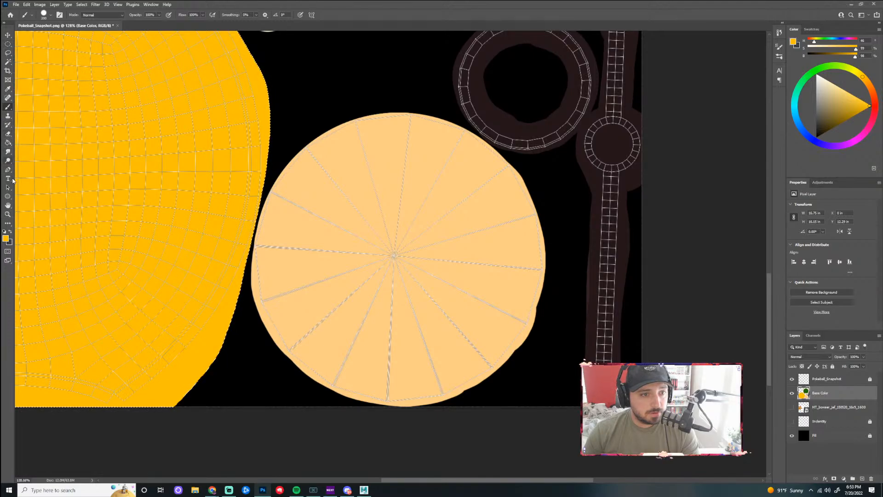
{"action": "left_click", "coordinate": [8, 197]}
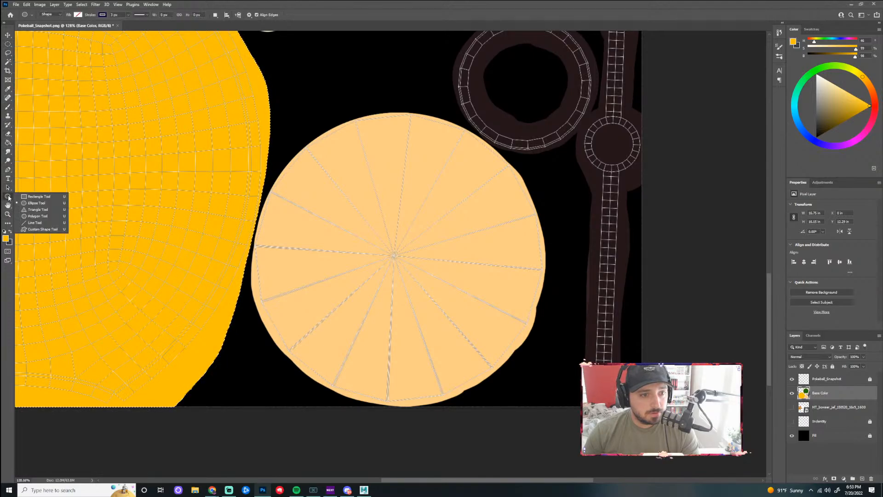
{"action": "left_click", "coordinate": [50, 204]}
{"action": "left_click_drag", "start_coordinate": [326, 152], "coordinate": [589, 458]}
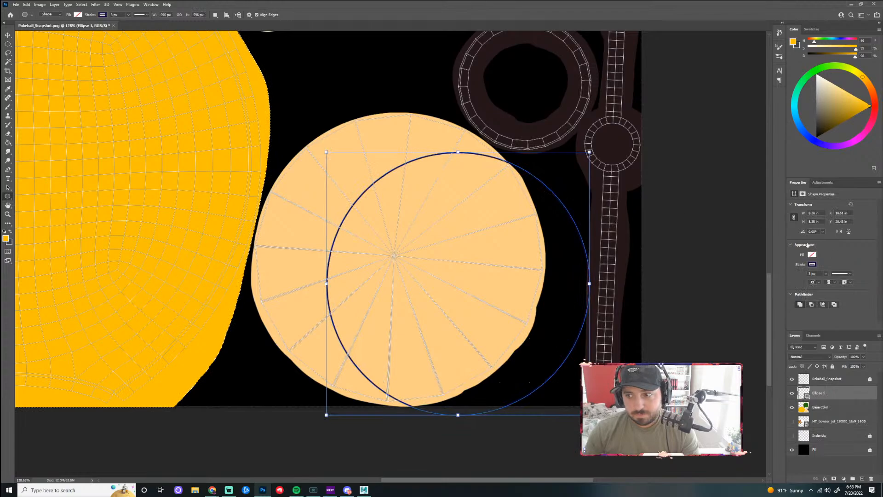
{"action": "left_click", "coordinate": [825, 273]}
{"action": "left_click_drag", "start_coordinate": [828, 281], "coordinate": [842, 286]}
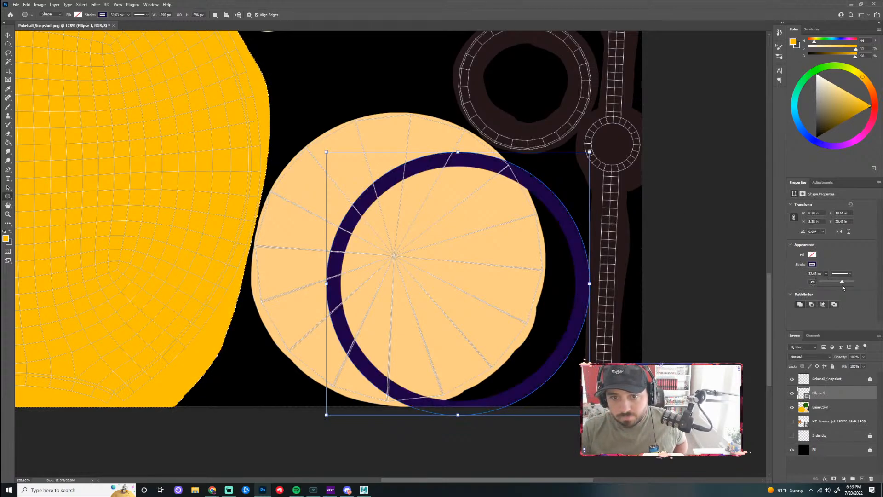
- Recolour the circle's stroke to a saturated orange-red and show the Bowser reference layer again
{"action": "scroll", "coordinate": [542, 243], "scroll_direction": "down", "scroll_amount": 4}
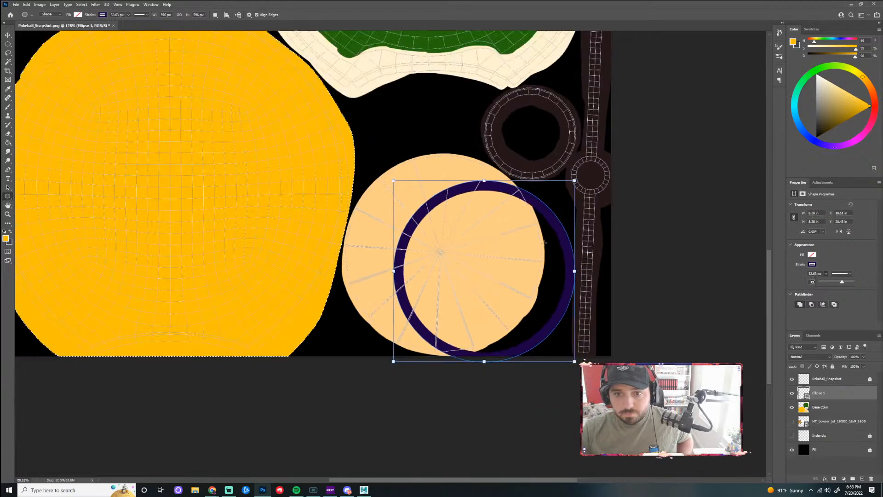
{"action": "left_click", "coordinate": [875, 97]}
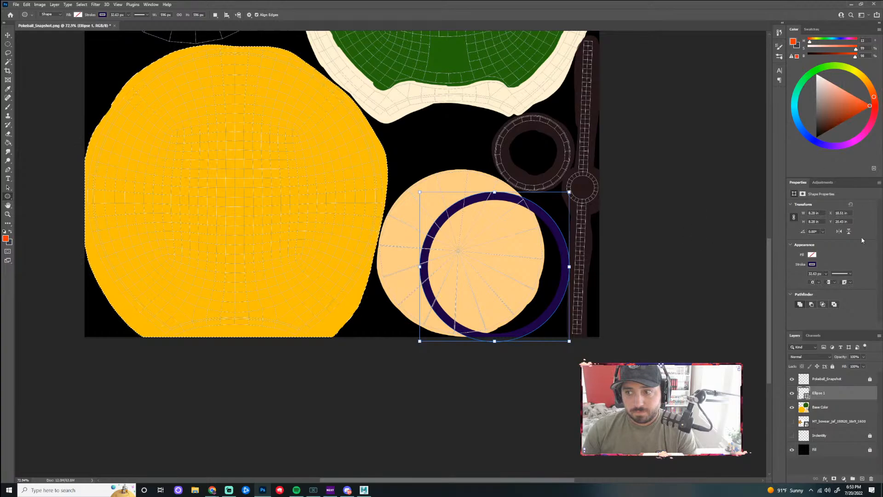
{"action": "left_click", "coordinate": [812, 265]}
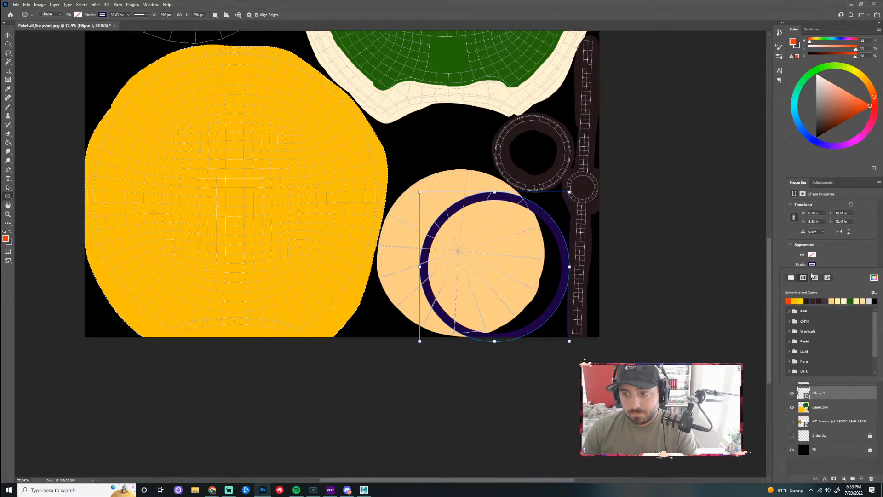
{"action": "left_click", "coordinate": [788, 300]}
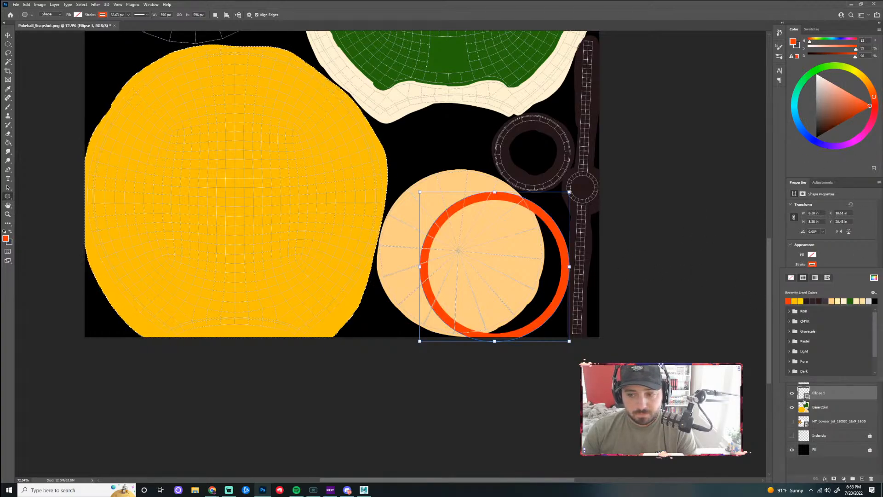
{"action": "left_click", "coordinate": [791, 408]}
{"action": "left_click", "coordinate": [791, 421]}
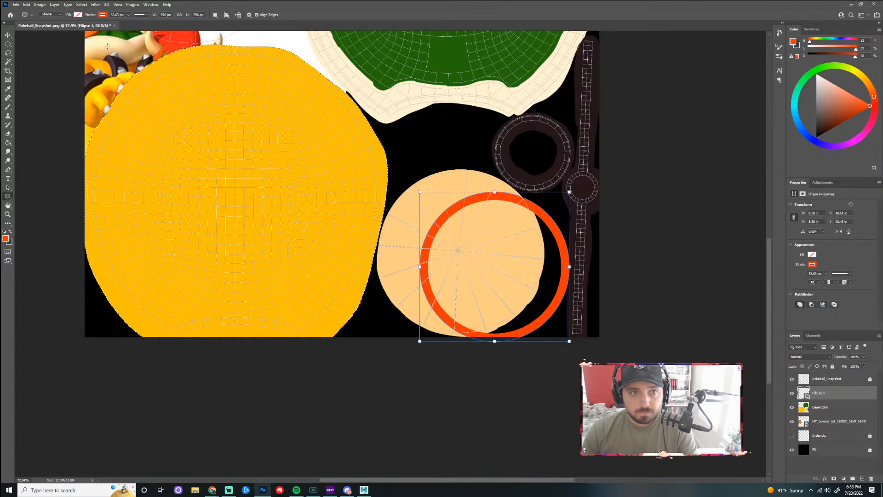
{"action": "left_click", "coordinate": [92, 35]}
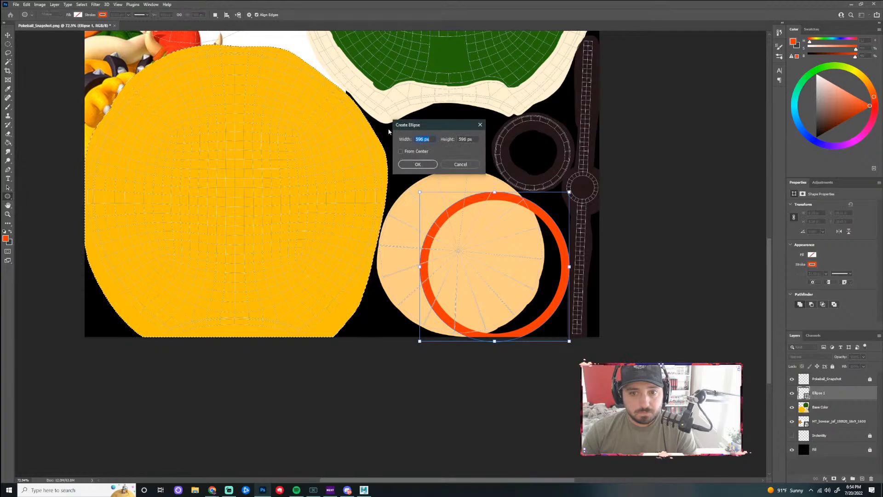
{"action": "left_click", "coordinate": [413, 163]}
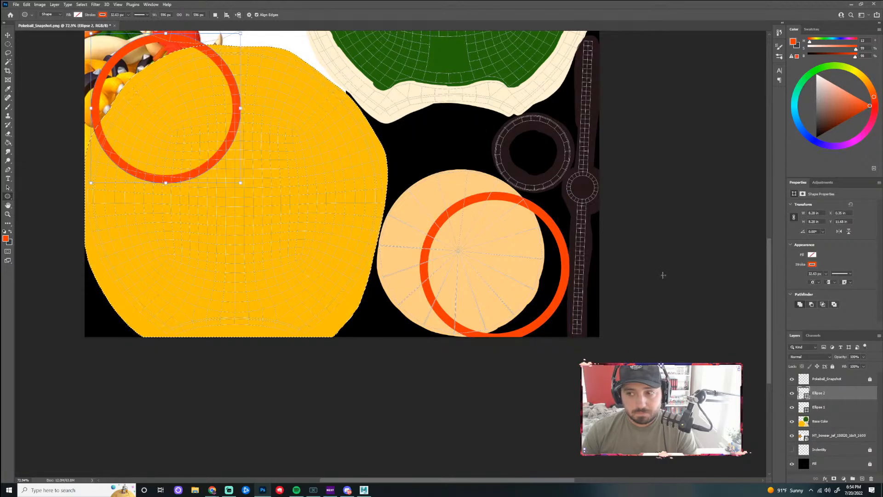
{"action": "scroll", "coordinate": [388, 185], "scroll_direction": "down", "scroll_amount": 4}
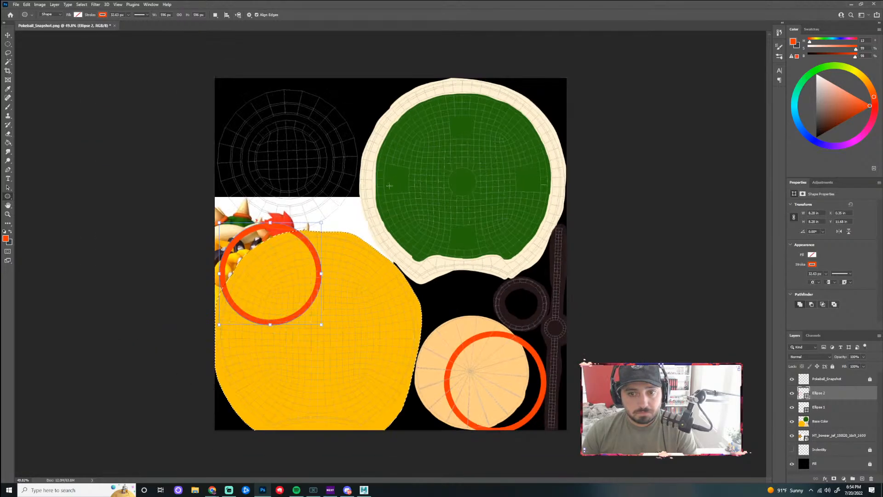
{"action": "scroll", "coordinate": [248, 248], "scroll_direction": "up", "scroll_amount": 3}
{"action": "scroll", "coordinate": [247, 247], "scroll_direction": "up", "scroll_amount": 2}
{"action": "key", "text": "ctrl+z"}
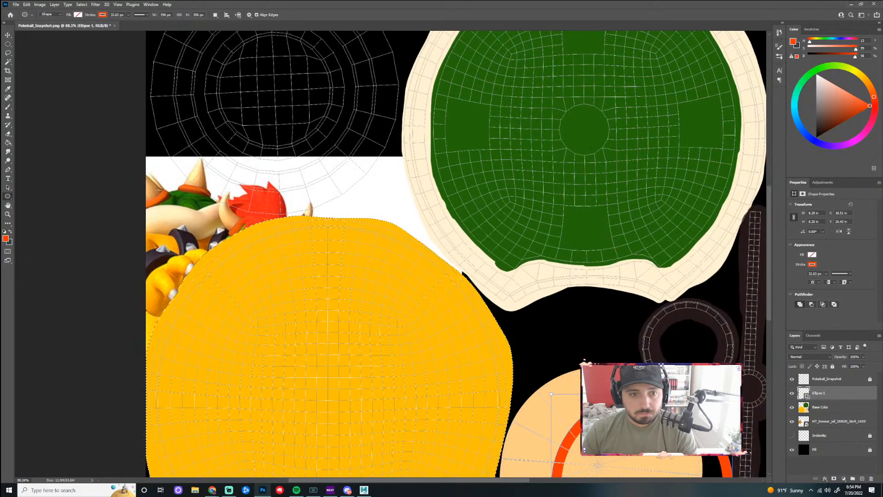
{"action": "left_click", "coordinate": [811, 264]}
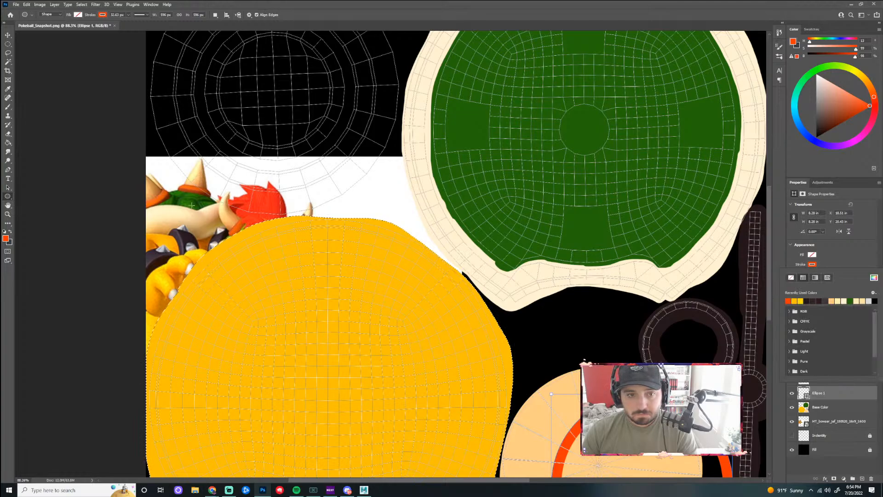
{"action": "left_click", "coordinate": [177, 202]}
{"action": "left_click", "coordinate": [182, 206]}
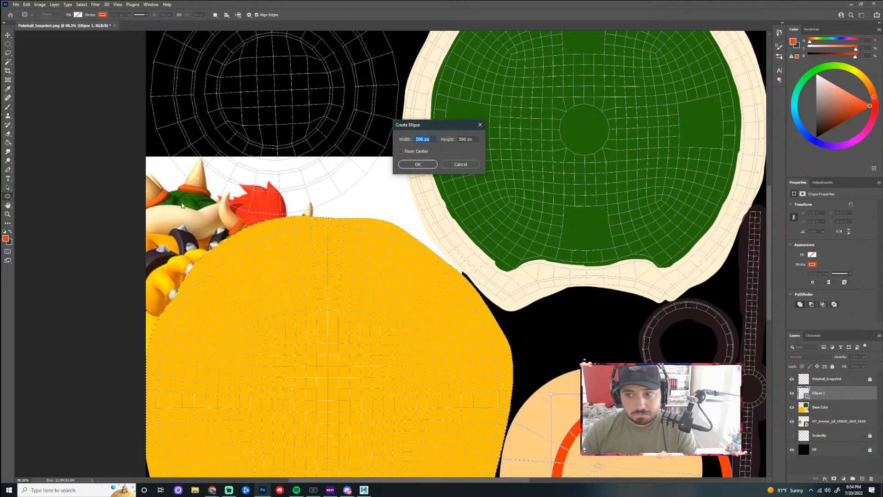
{"action": "left_click", "coordinate": [463, 164]}
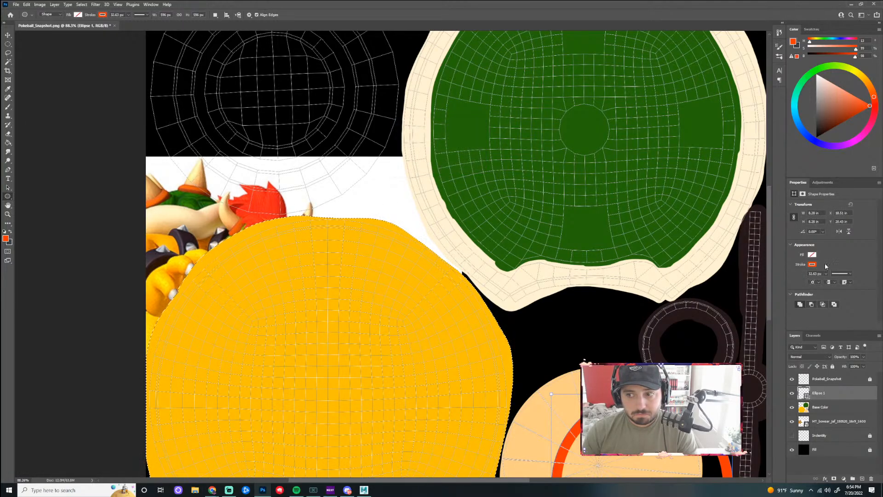
- Sample the orange of the ring around Bowser's shell spike in the reference image as the new paint colour
{"action": "left_click", "coordinate": [159, 197], "text": "alt"}
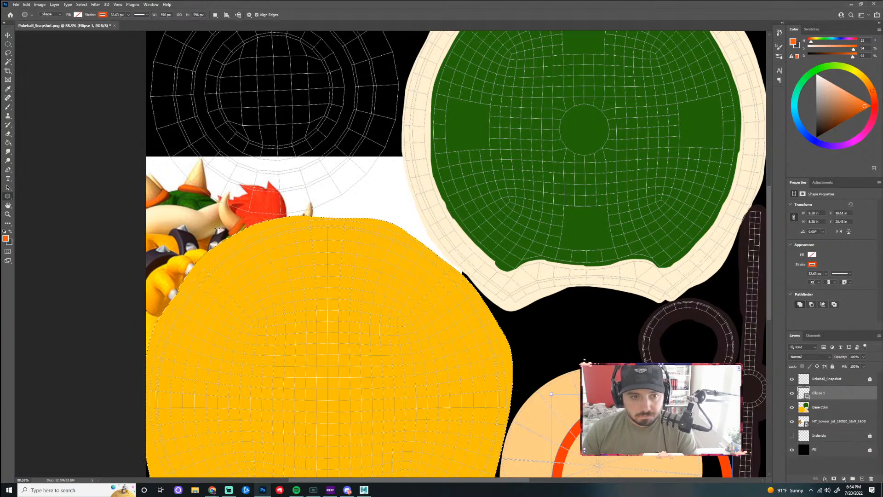
{"action": "left_click", "coordinate": [157, 198], "text": "alt"}
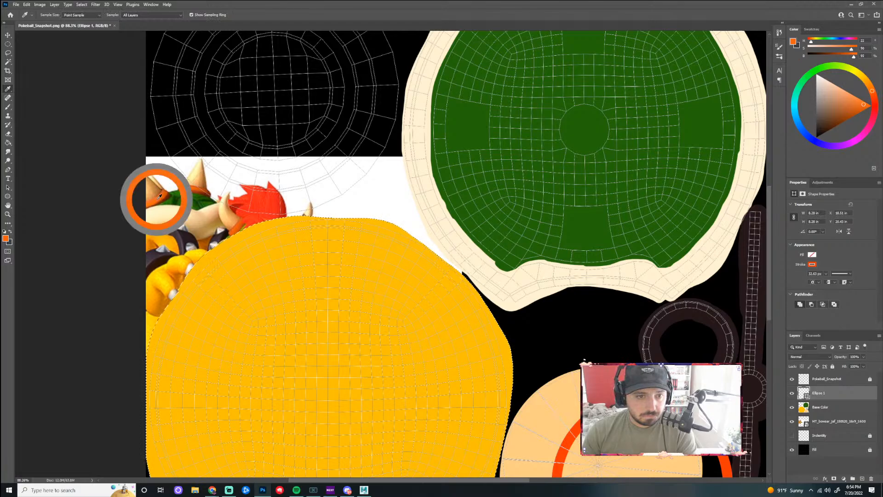
{"action": "key", "text": "b"}
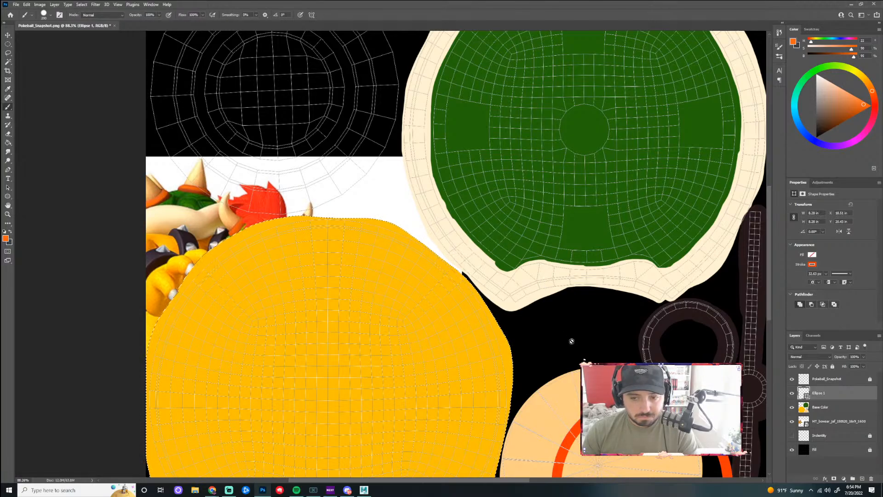
- Dab a round test swatch of the sampled orange onto the Base Color layer, in the empty area above the tan spike shell
{"action": "left_click", "coordinate": [821, 406]}
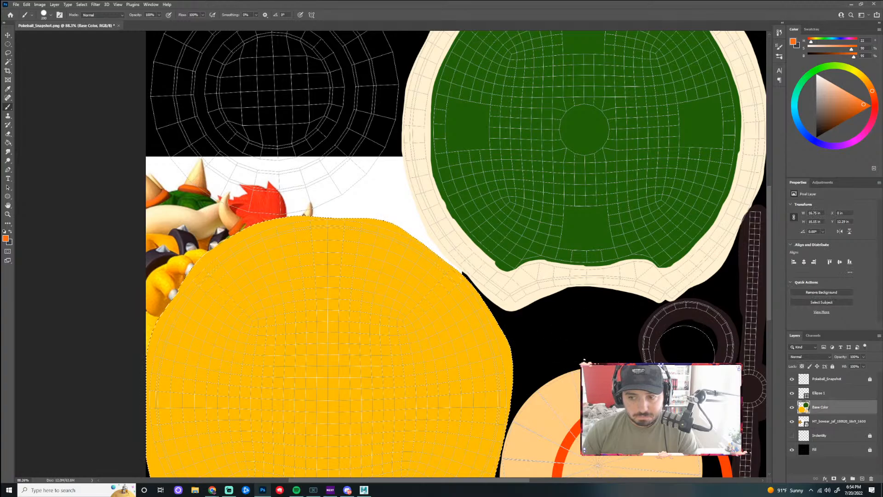
{"action": "scroll", "coordinate": [619, 305], "scroll_direction": "down", "scroll_amount": 4}
{"action": "scroll", "coordinate": [480, 306], "scroll_direction": "up", "scroll_amount": 2}
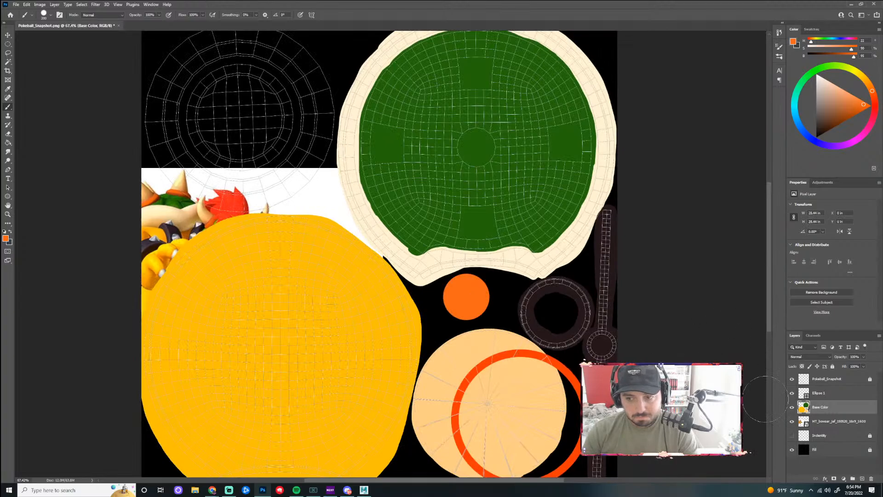
- Delete the orange-red ring shape over the tan spike shell
{"action": "left_click", "coordinate": [8, 35]}
{"action": "left_click", "coordinate": [565, 372]}
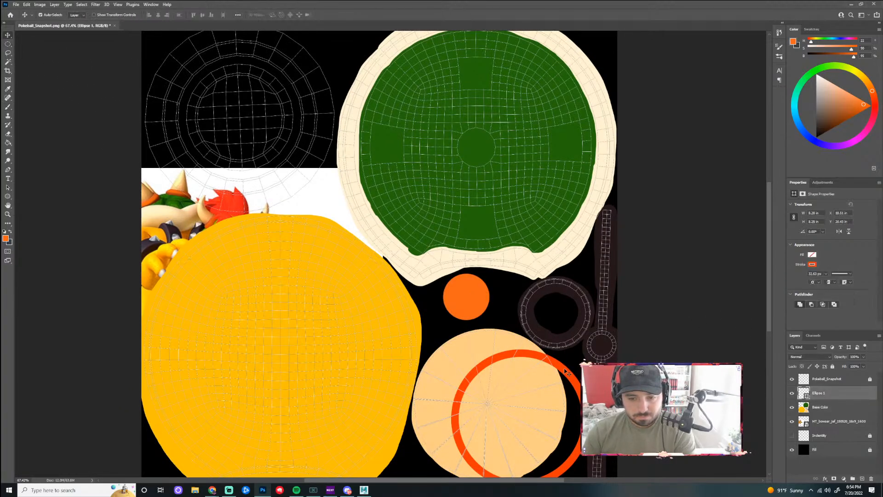
{"action": "key", "text": "Delete"}
- Draw a new unfilled circle about 598 px in diameter over the tan spike UV shell
{"action": "left_click", "coordinate": [7, 196]}
{"action": "left_click_drag", "start_coordinate": [434, 337], "coordinate": [537, 293]}
{"action": "left_click_drag", "start_coordinate": [597, 344], "coordinate": [570, 322]}
{"action": "left_click_drag", "start_coordinate": [766, 331], "coordinate": [759, 265]}
{"action": "scroll", "coordinate": [564, 232], "scroll_direction": "up", "scroll_amount": 2}
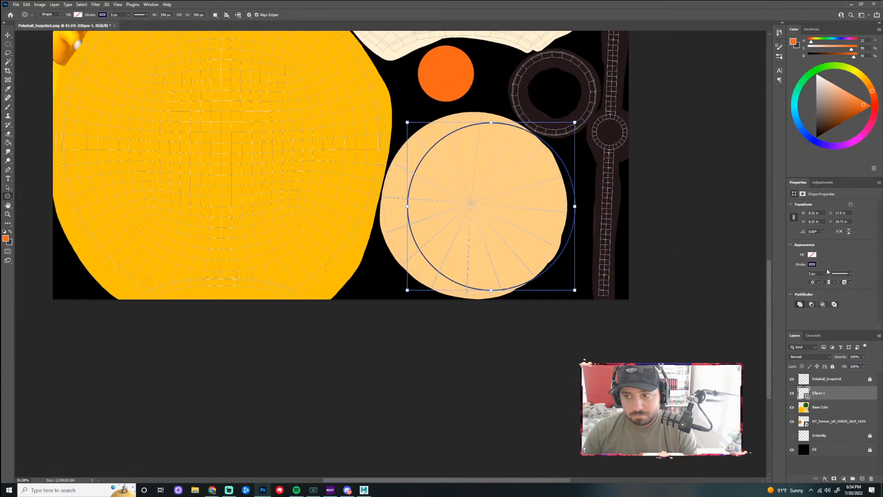
- Recolour the circle's stroke to the sampled orange and thicken it to about 35 px
{"action": "left_click", "coordinate": [812, 264]}
{"action": "left_click", "coordinate": [791, 300]}
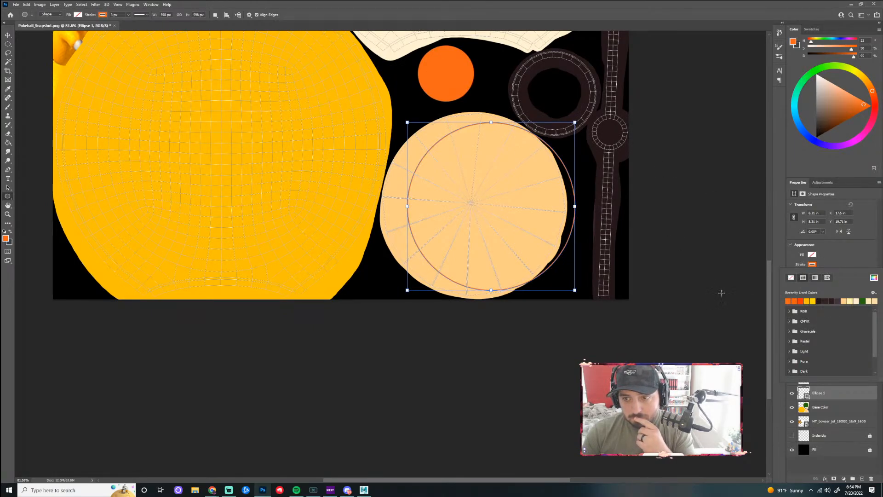
{"action": "left_click", "coordinate": [838, 257]}
{"action": "left_click", "coordinate": [825, 274]}
{"action": "left_click_drag", "start_coordinate": [827, 281], "coordinate": [844, 282]}
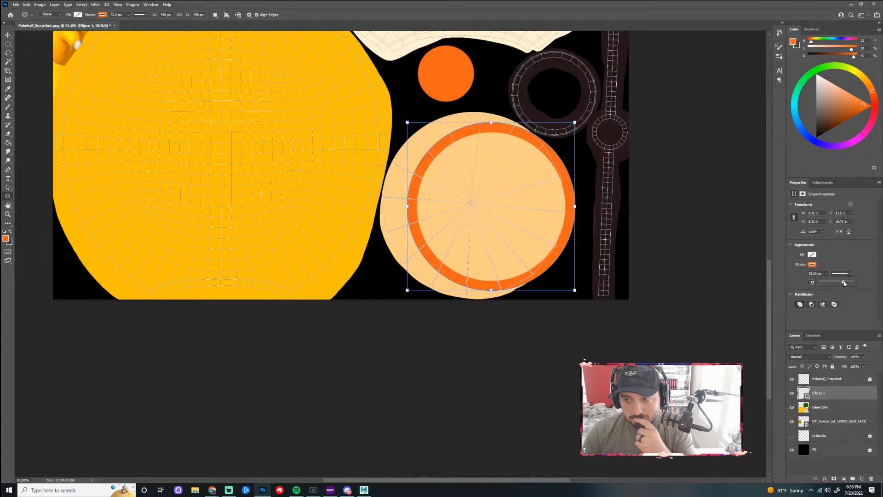
- Centre the orange ring over the tan spike shell and scale it up to about 113% to reach the shell's outline
{"action": "key", "text": "v"}
{"action": "mouse_move", "coordinate": [459, 140]}
{"action": "left_mouse_down"}
{"action": "mouse_move", "coordinate": [454, 131]}
{"action": "mouse_move", "coordinate": [444, 137]}
{"action": "left_mouse_up"}
{"action": "key", "text": "r"}
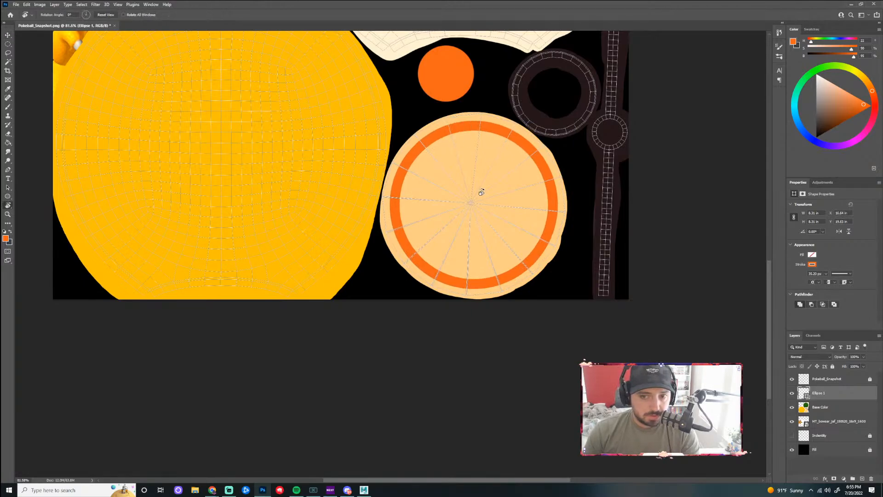
{"action": "key", "text": "ctrl+t"}
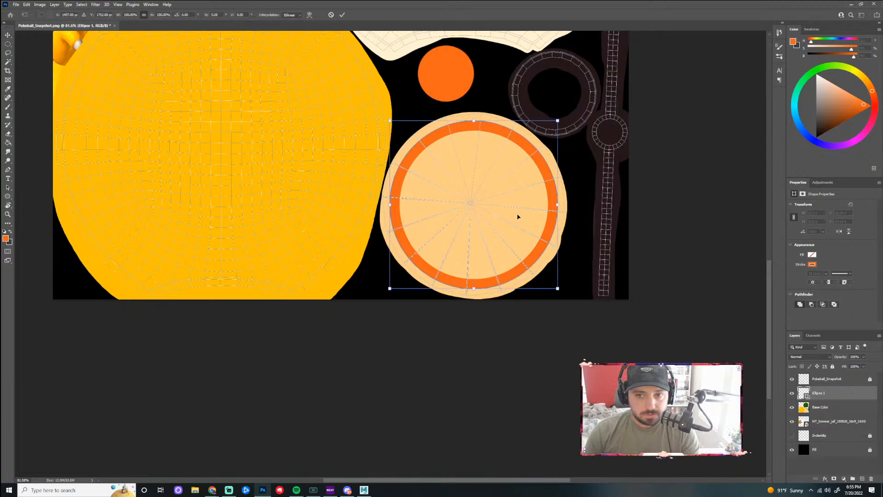
{"action": "mouse_move", "coordinate": [557, 120]}
{"action": "left_mouse_down"}
{"action": "mouse_move", "coordinate": [573, 120]}
{"action": "mouse_move", "coordinate": [557, 120]}
{"action": "left_mouse_up"}
{"action": "left_click_drag", "start_coordinate": [390, 121], "coordinate": [380, 113]}
{"action": "left_click_drag", "start_coordinate": [557, 289], "coordinate": [569, 295]}
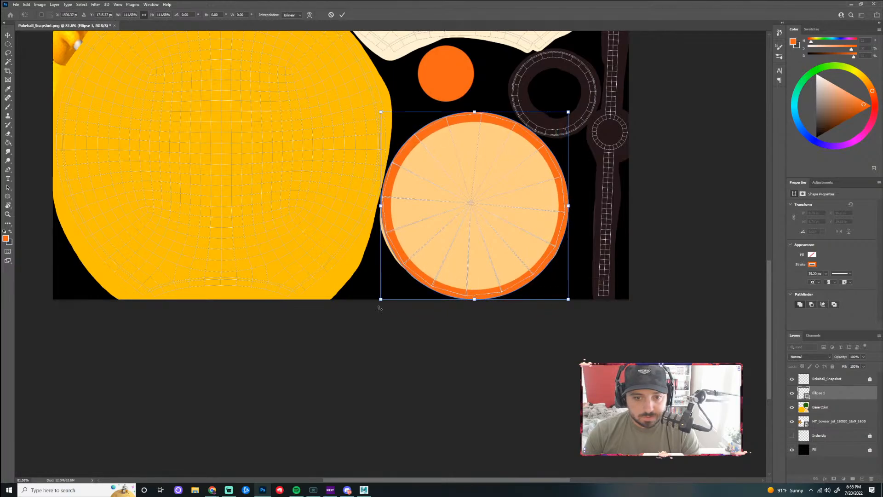
{"action": "left_click_drag", "start_coordinate": [380, 299], "coordinate": [379, 300]}
- Nudge the enlarged ring into alignment with the spike shell's outer edge and thicken its stroke to about 77 px
{"action": "left_click_drag", "start_coordinate": [471, 212], "coordinate": [470, 208]}
{"action": "key", "text": "Down"}
{"action": "key", "text": "Down"}
{"action": "key", "text": "Down"}
{"action": "key", "text": "Down"}
{"action": "key", "text": "Down"}
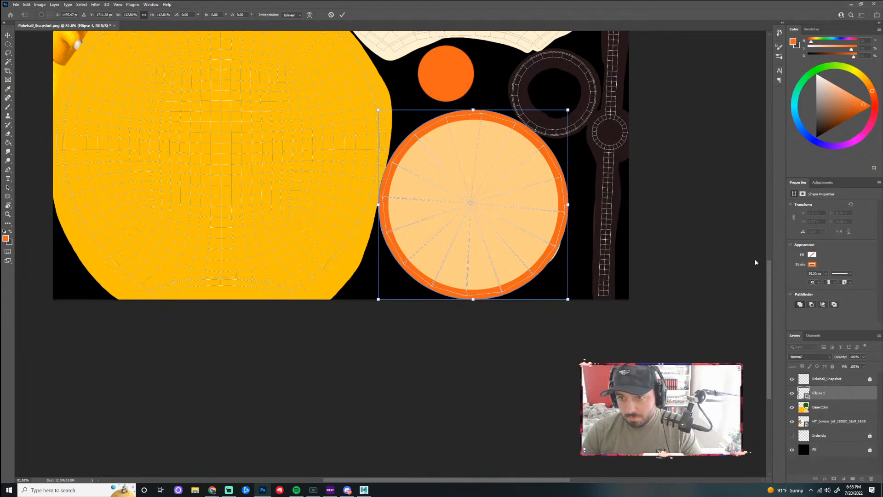
{"action": "key", "text": "Return"}
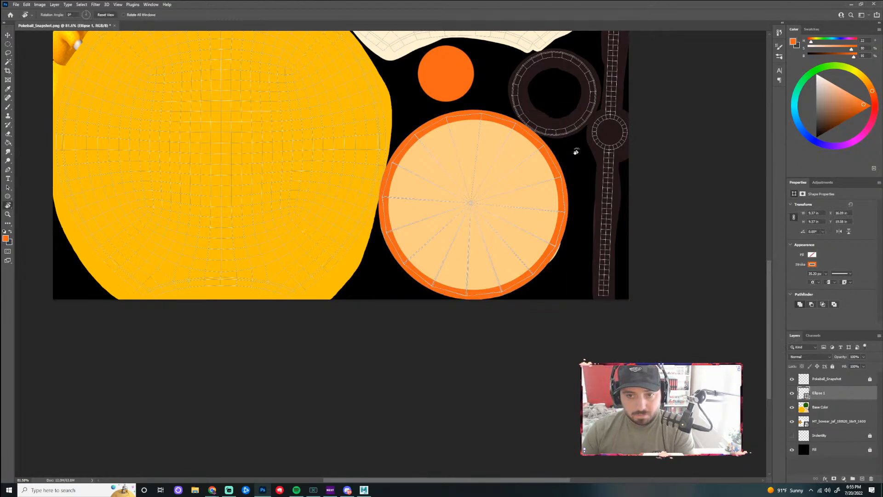
{"action": "left_click", "coordinate": [826, 274]}
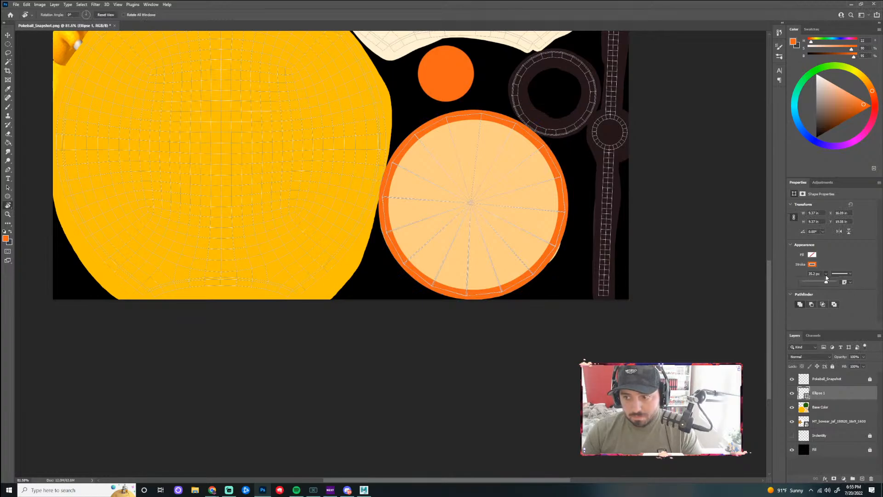
{"action": "left_click_drag", "start_coordinate": [828, 282], "coordinate": [828, 283]}
{"action": "left_click", "coordinate": [824, 478]}
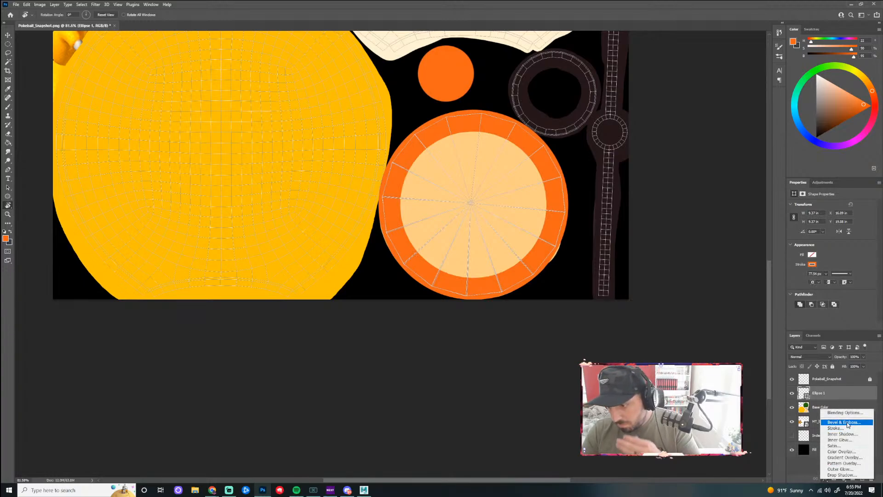
{"action": "left_click", "coordinate": [842, 434]}
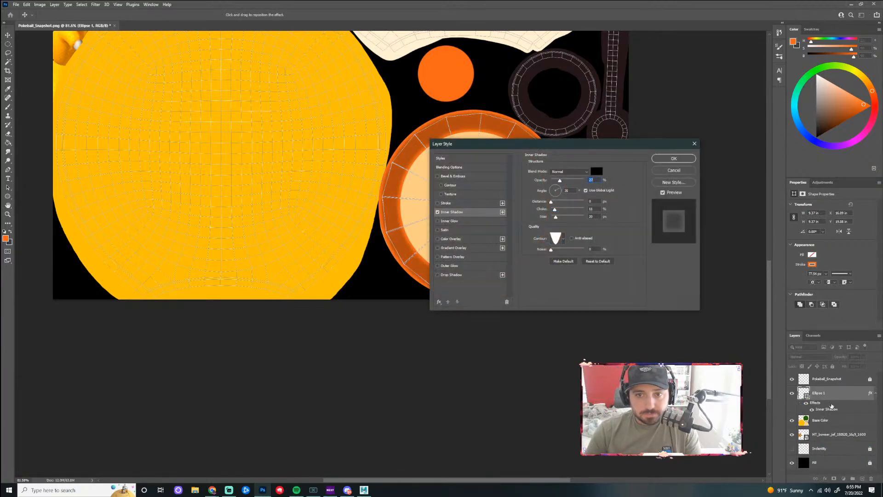
{"action": "left_click_drag", "start_coordinate": [576, 150], "coordinate": [735, 129]}
{"action": "left_click_drag", "start_coordinate": [712, 184], "coordinate": [710, 186]}
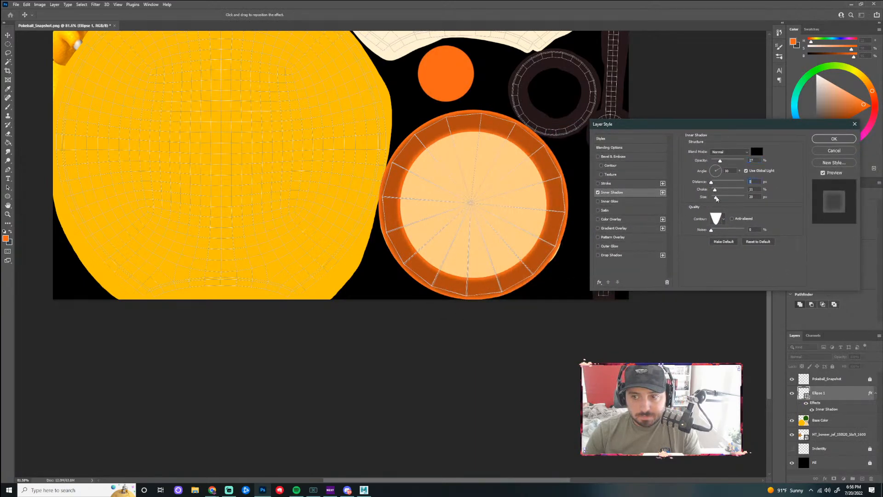
{"action": "left_click_drag", "start_coordinate": [720, 160], "coordinate": [717, 162]}
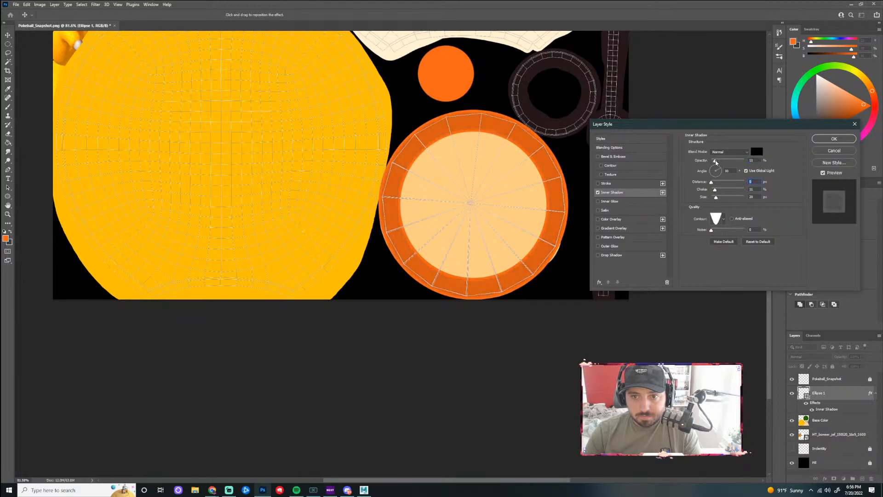
{"action": "left_click_drag", "start_coordinate": [715, 198], "coordinate": [723, 199]}
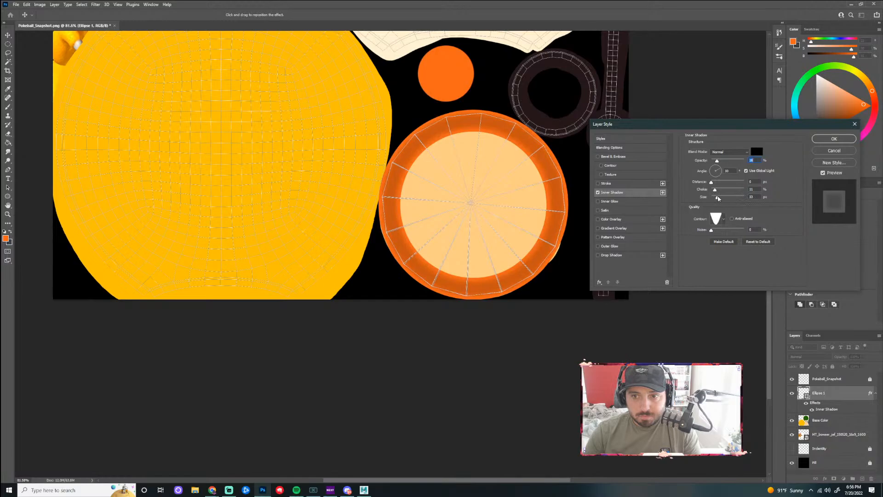
{"action": "left_click", "coordinate": [757, 152]}
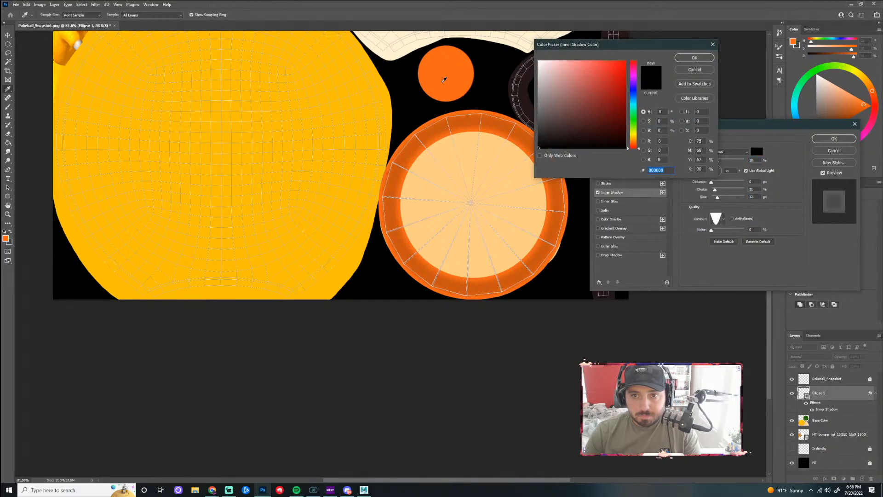
{"action": "left_click", "coordinate": [448, 75]}
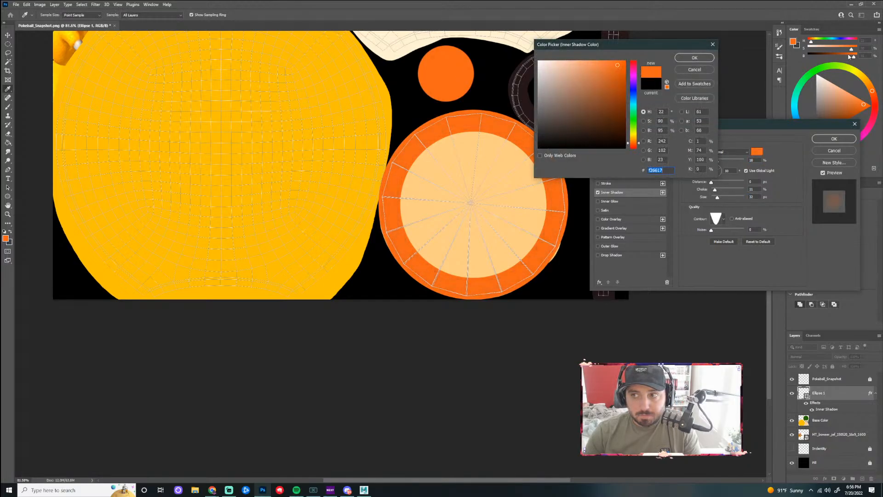
{"action": "left_click_drag", "start_coordinate": [616, 65], "coordinate": [620, 90]}
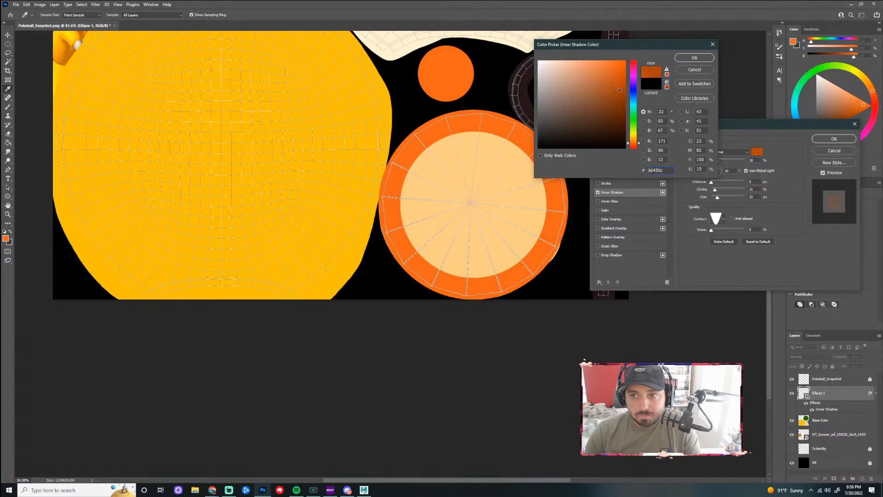
{"action": "left_click", "coordinate": [695, 58]}
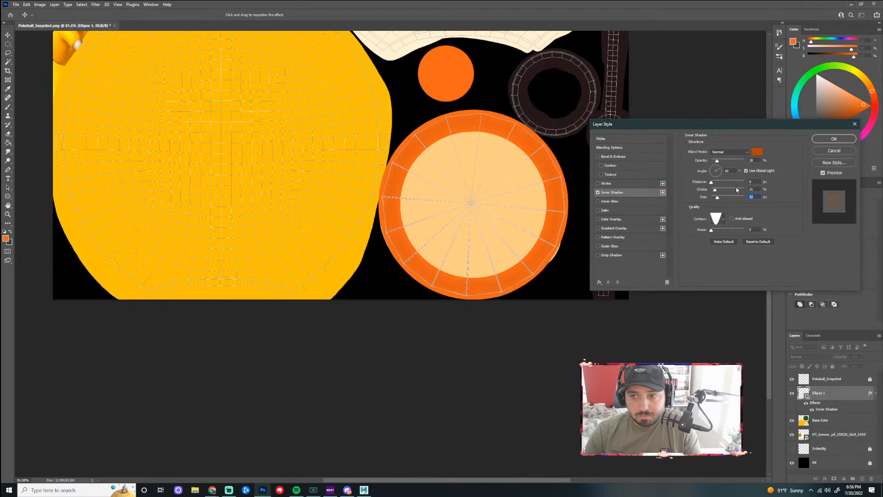
{"action": "left_click_drag", "start_coordinate": [717, 160], "coordinate": [736, 161]}
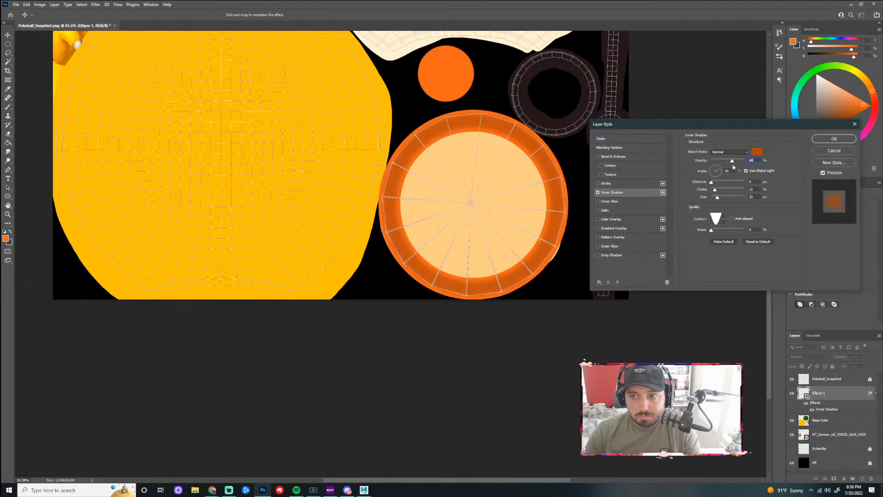
{"action": "mouse_move", "coordinate": [718, 193]}
{"action": "left_mouse_down"}
{"action": "mouse_move", "coordinate": [729, 191]}
{"action": "mouse_move", "coordinate": [695, 183]}
{"action": "mouse_move", "coordinate": [731, 197]}
{"action": "mouse_move", "coordinate": [724, 198]}
{"action": "left_mouse_up"}
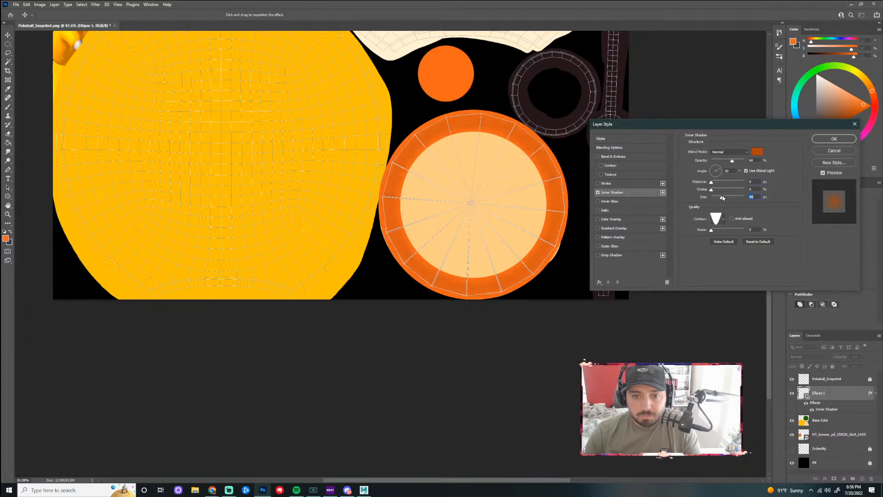
{"action": "left_click", "coordinate": [833, 151]}
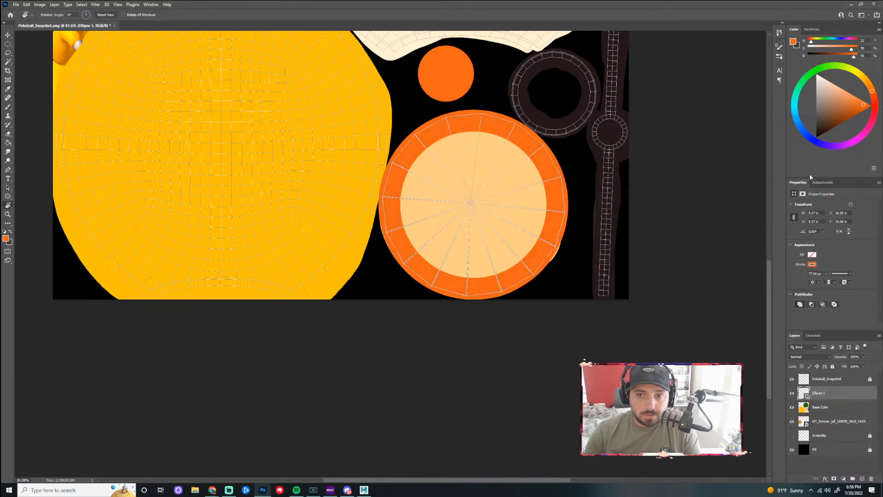
- Rasterize the Ellipse 1 ring layer and merge it with the Base Color layer
{"action": "scroll", "coordinate": [600, 276], "scroll_direction": "down", "scroll_amount": 4}
{"action": "scroll", "coordinate": [431, 387], "scroll_direction": "up", "scroll_amount": 5}
{"action": "scroll", "coordinate": [392, 420], "scroll_direction": "up", "scroll_amount": 5}
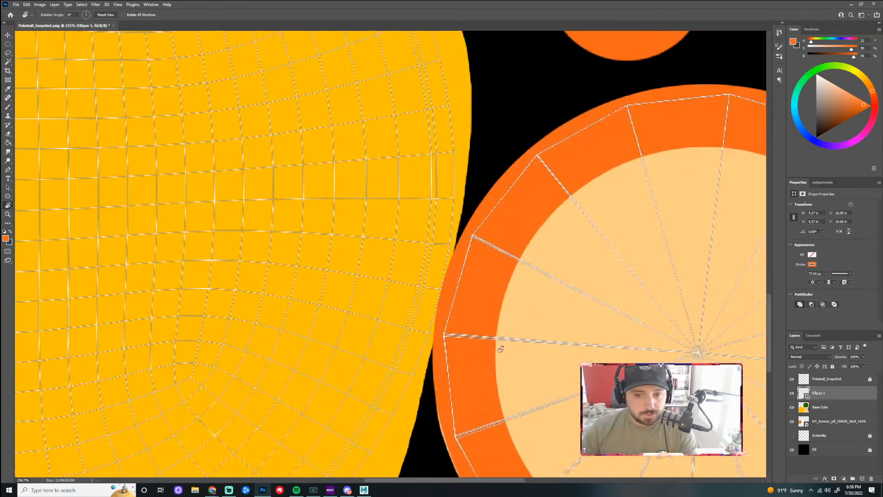
{"action": "right_click", "coordinate": [830, 395]}
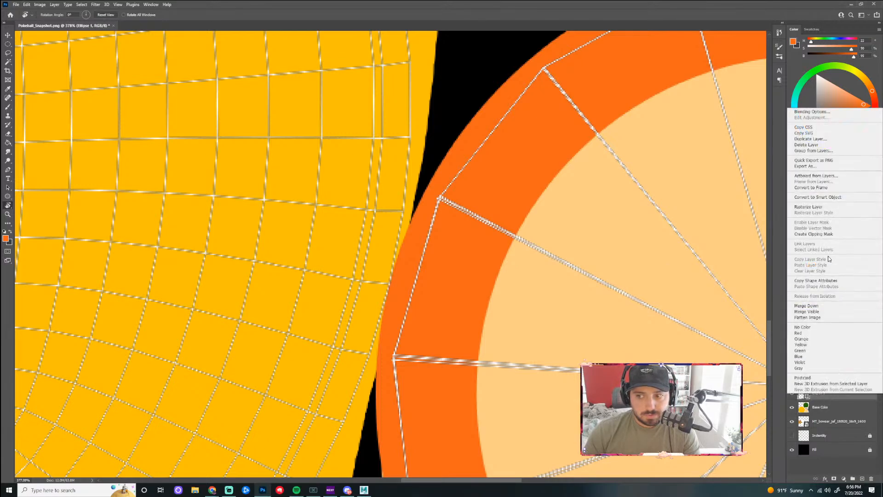
{"action": "left_click", "coordinate": [814, 203]}
{"action": "right_click", "coordinate": [847, 413]}
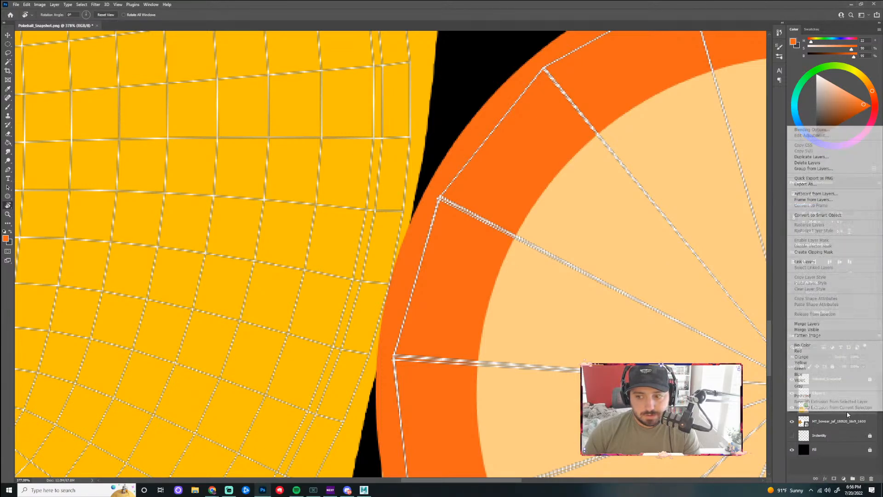
{"action": "left_click", "coordinate": [825, 323]}
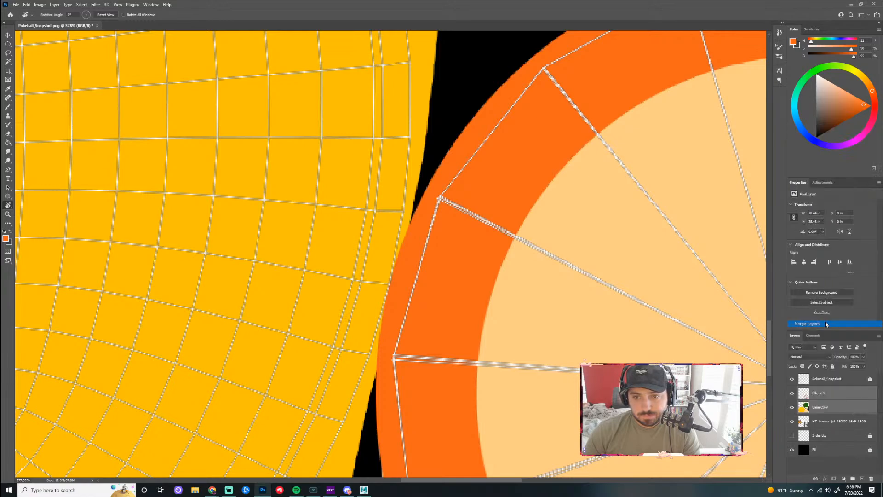
- Sample the lower dome's yellow and, with a much smaller brush, paint it over the orange spilling onto the dome shell's edge
{"action": "scroll", "coordinate": [390, 295], "scroll_direction": "down", "scroll_amount": 3}
{"action": "key", "text": "e"}
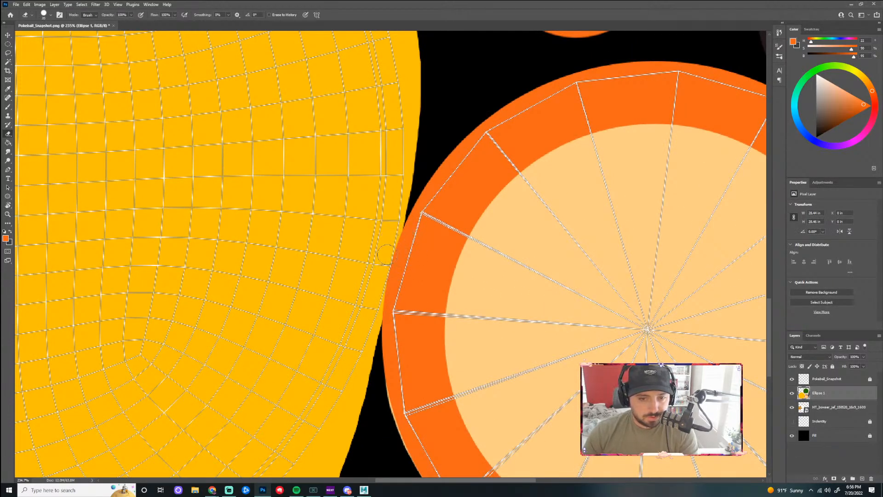
{"action": "key", "text": "i"}
{"action": "left_click", "coordinate": [371, 246]}
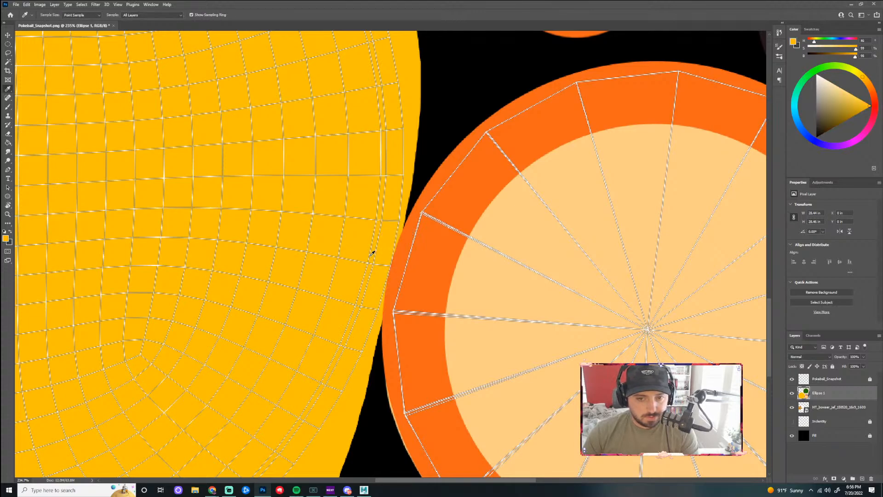
{"action": "key", "text": "b"}
{"action": "key", "text": "bracketleft"}
{"action": "key", "text": "bracketleft"}
{"action": "key", "text": "bracketleft"}
{"action": "key", "text": "bracketleft"}
{"action": "key", "text": "bracketleft"}
{"action": "key", "text": "bracketleft"}
{"action": "key", "text": "bracketleft"}
{"action": "key", "text": "bracketleft"}
{"action": "key", "text": "bracketleft"}
{"action": "key", "text": "bracketleft"}
{"action": "key", "text": "bracketleft"}
{"action": "key", "text": "bracketleft"}
{"action": "key", "text": "bracketleft"}
{"action": "key", "text": "bracketleft"}
{"action": "key", "text": "bracketleft"}
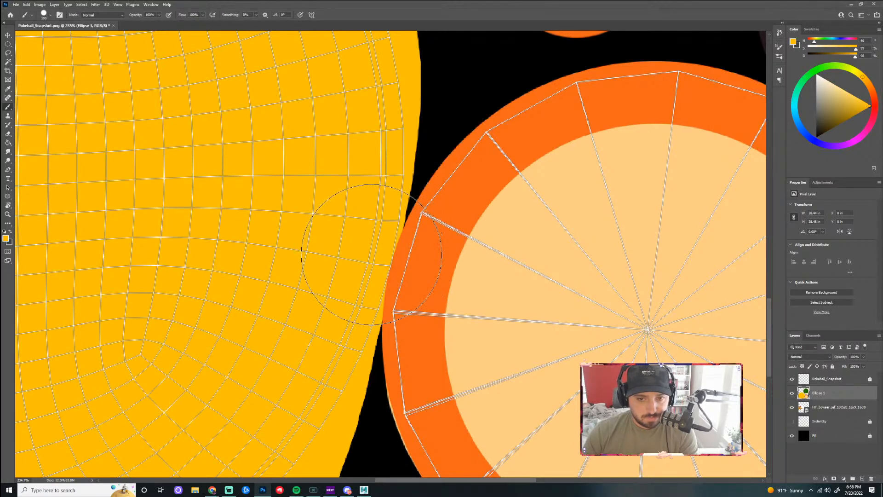
{"action": "left_click_drag", "start_coordinate": [397, 235], "coordinate": [376, 337]}
{"action": "left_click_drag", "start_coordinate": [397, 252], "coordinate": [410, 173]}
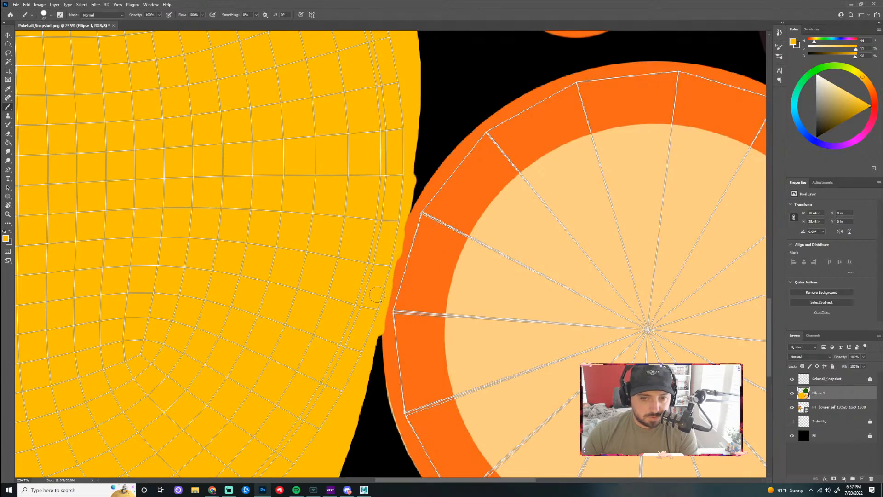
- Sample the brown ring shell's dark brown and touch up its outer edge where it meets the orange spike base ring
{"action": "scroll", "coordinate": [360, 377], "scroll_direction": "down", "scroll_amount": 5}
{"action": "scroll", "coordinate": [547, 239], "scroll_direction": "up", "scroll_amount": 6}
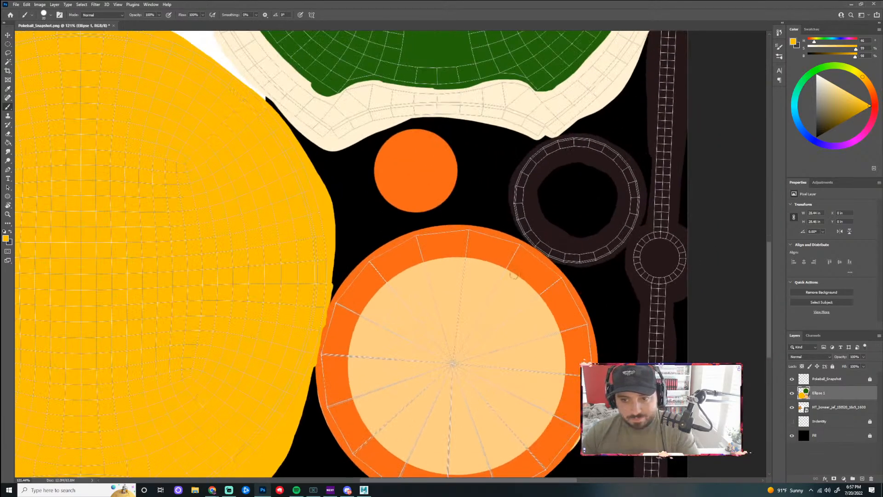
{"action": "scroll", "coordinate": [547, 239], "scroll_direction": "up", "scroll_amount": 4}
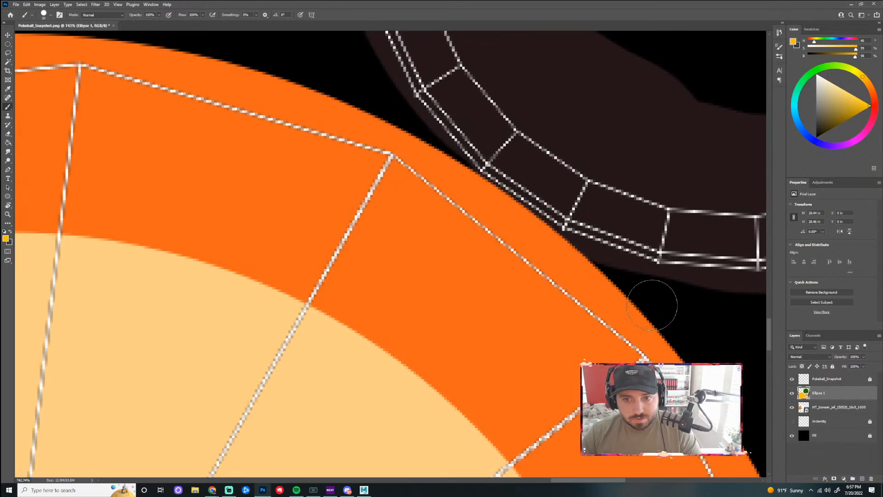
{"action": "left_click", "coordinate": [557, 126], "text": "alt"}
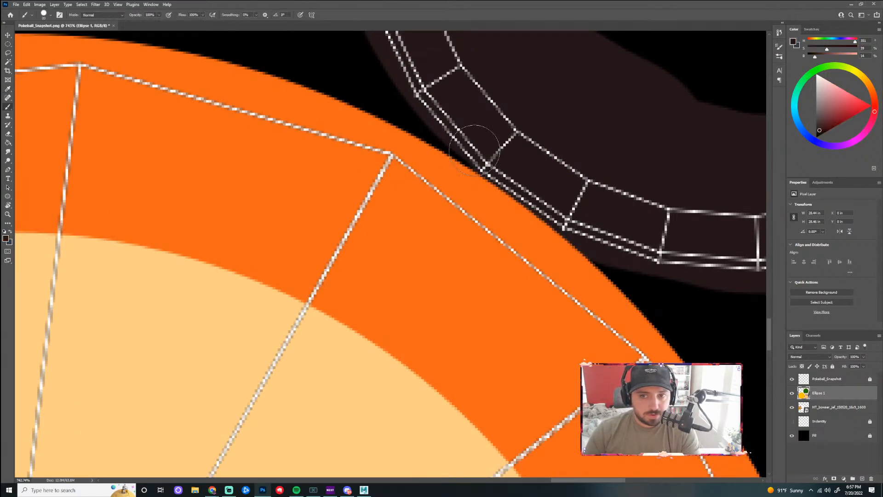
{"action": "mouse_move", "coordinate": [460, 119]}
{"action": "left_mouse_down"}
{"action": "mouse_move", "coordinate": [496, 158]}
{"action": "mouse_move", "coordinate": [594, 216]}
{"action": "mouse_move", "coordinate": [453, 131]}
{"action": "left_mouse_up"}
{"action": "scroll", "coordinate": [453, 131], "scroll_direction": "down", "scroll_amount": 10}
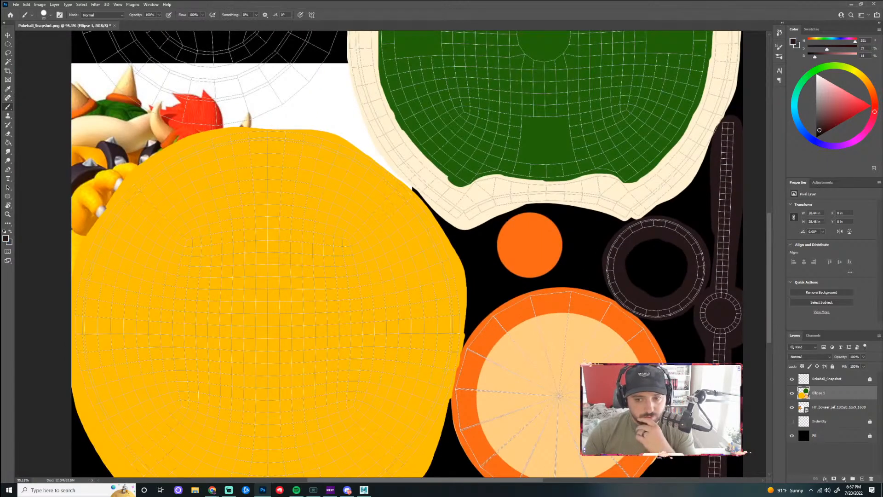
- Sample the light grey of the metal spikes on Bowser's cuff in the reference image as the painting colour
{"action": "scroll", "coordinate": [467, 358], "scroll_direction": "up", "scroll_amount": 2}
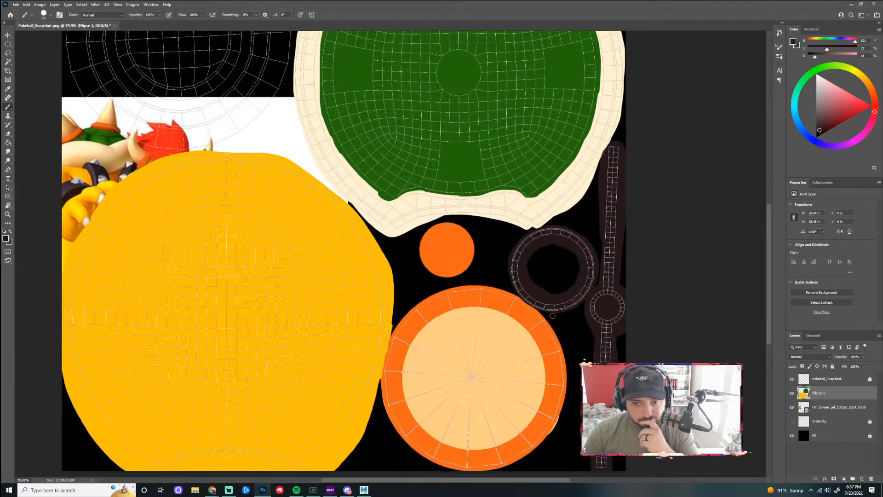
{"action": "scroll", "coordinate": [489, 286], "scroll_direction": "down", "scroll_amount": 2}
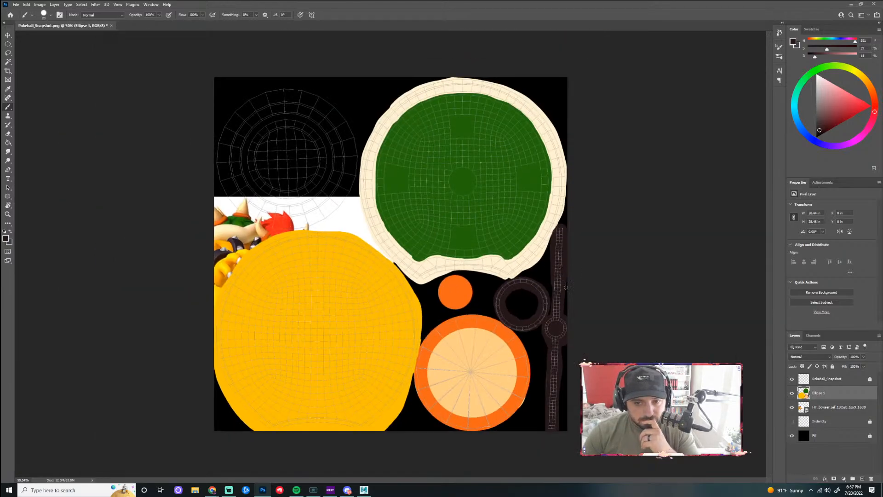
{"action": "scroll", "coordinate": [478, 290], "scroll_direction": "up", "scroll_amount": 1}
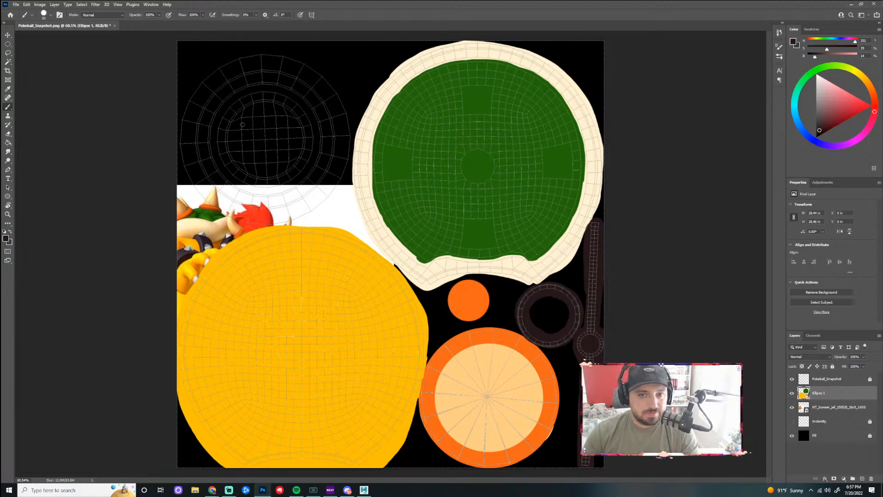
{"action": "scroll", "coordinate": [255, 104], "scroll_direction": "up", "scroll_amount": 3}
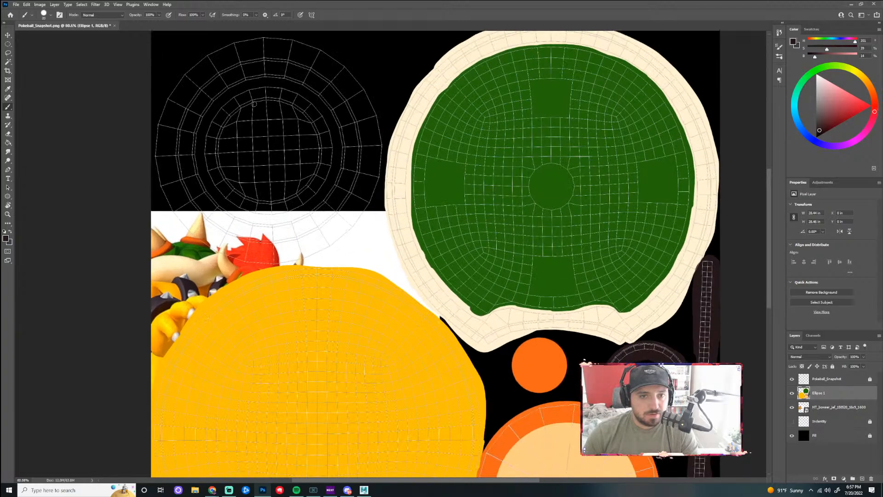
{"action": "scroll", "coordinate": [408, 189], "scroll_direction": "down", "scroll_amount": 3}
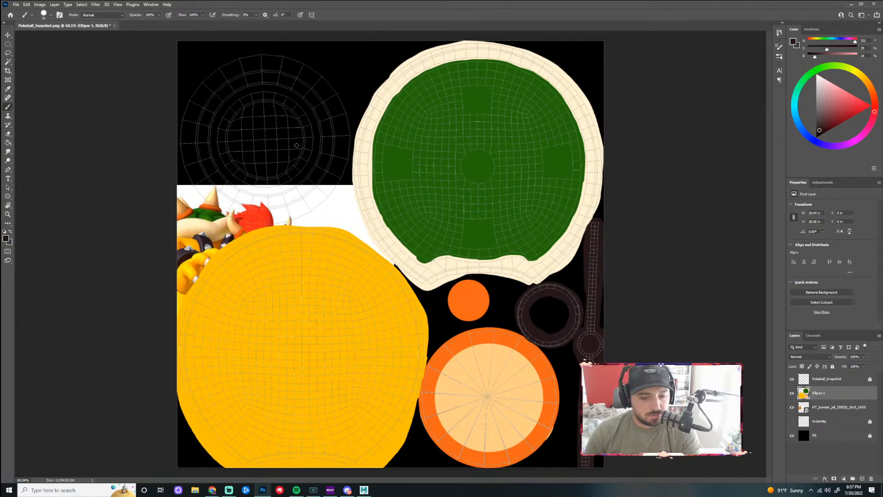
{"action": "key", "text": "i"}
{"action": "left_click", "coordinate": [208, 245]}
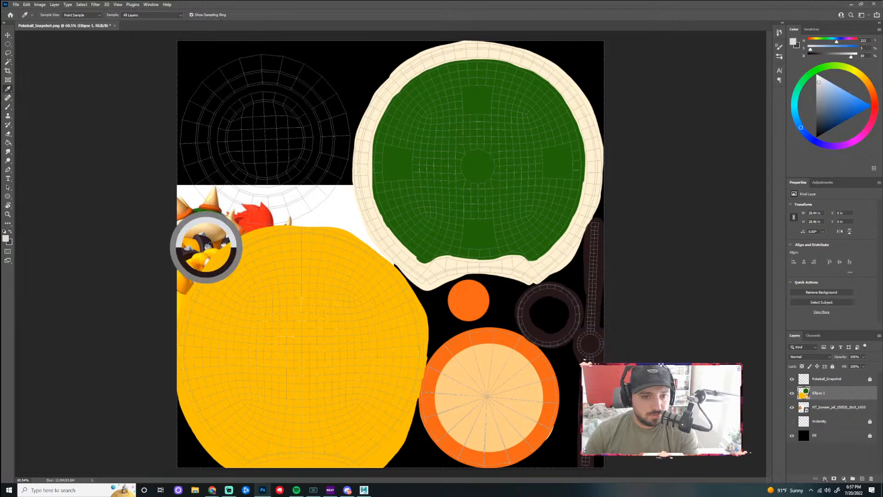
{"action": "left_click_drag", "start_coordinate": [207, 245], "coordinate": [208, 245]}
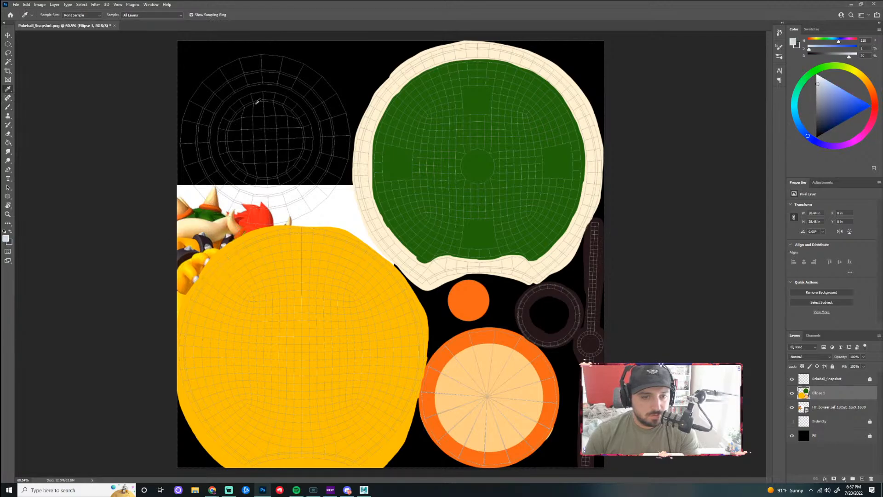
{"action": "key", "text": "b"}
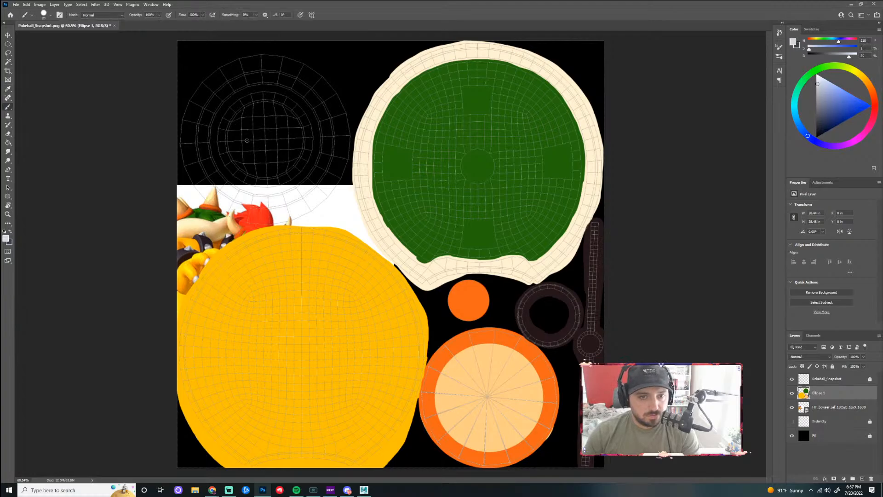
- Hide the Bowser reference layer and make an elliptical selection around the unpainted circular shell above the yellow dome
{"action": "left_click", "coordinate": [791, 407]}
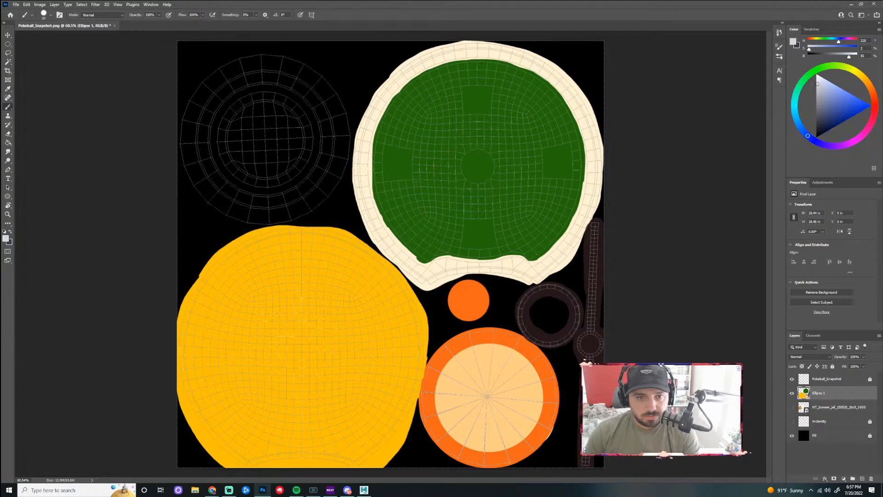
{"action": "scroll", "coordinate": [253, 96], "scroll_direction": "up", "scroll_amount": 4}
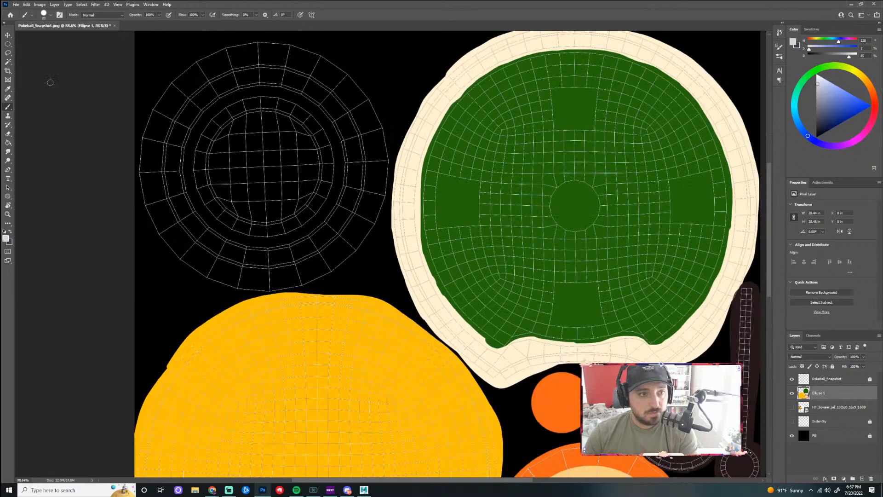
{"action": "mouse_move", "coordinate": [228, 70]}
{"action": "left_mouse_down"}
{"action": "mouse_move", "coordinate": [210, 56]}
{"action": "mouse_move", "coordinate": [200, 74]}
{"action": "left_mouse_up"}
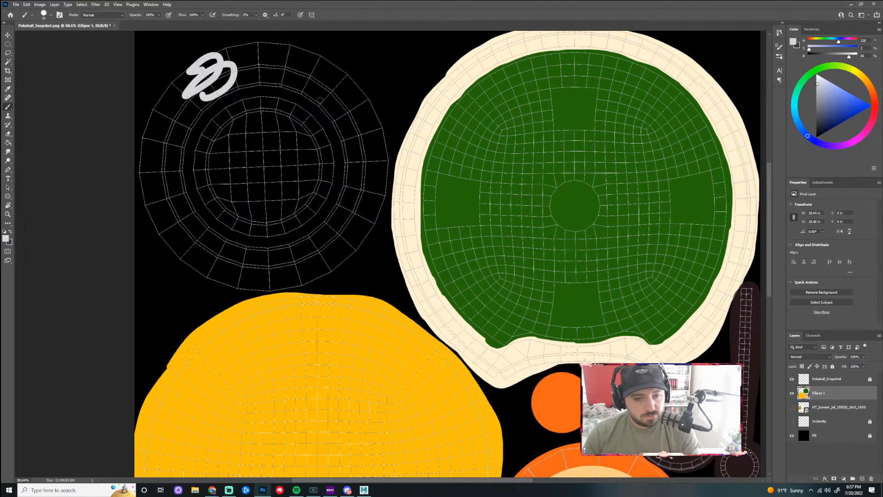
{"action": "key", "text": "ctrl+z"}
{"action": "left_click", "coordinate": [8, 43]}
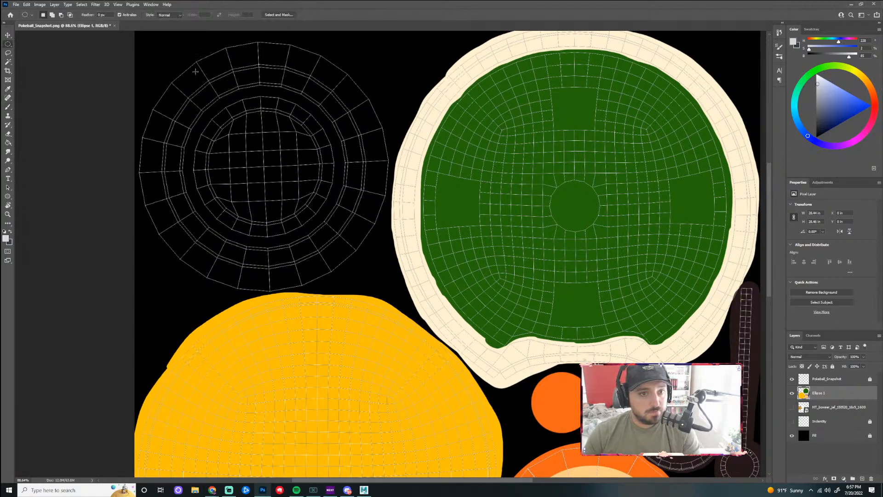
{"action": "left_click_drag", "start_coordinate": [112, 39], "coordinate": [395, 300]}
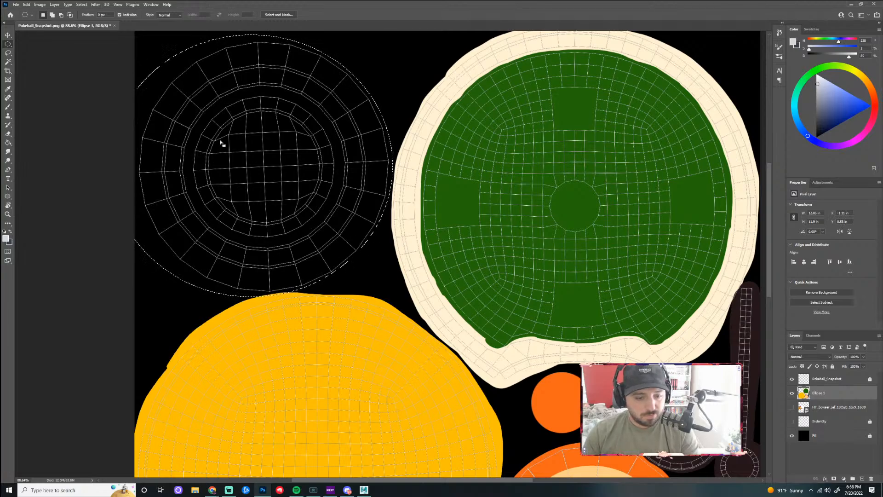
- Fill the elliptical selection with light grey using a much larger brush, and deselect it
{"action": "key", "text": "b"}
{"action": "mouse_move", "coordinate": [238, 90]}
{"action": "left_mouse_down"}
{"action": "mouse_move", "coordinate": [173, 140]}
{"action": "mouse_move", "coordinate": [203, 109]}
{"action": "left_mouse_up"}
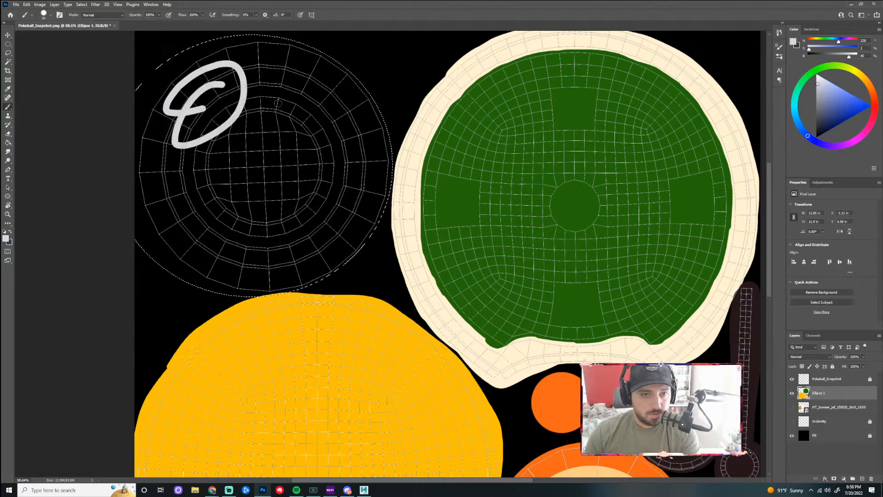
{"action": "key", "text": "bracketright"}
{"action": "key", "text": "bracketright"}
{"action": "key", "text": "bracketright"}
{"action": "key", "text": "bracketright"}
{"action": "key", "text": "bracketright"}
{"action": "key", "text": "bracketright"}
{"action": "key", "text": "bracketright"}
{"action": "key", "text": "bracketright"}
{"action": "key", "text": "bracketright"}
{"action": "key", "text": "bracketright"}
{"action": "key", "text": "bracketright"}
{"action": "mouse_move", "coordinate": [252, 78]}
{"action": "left_mouse_down"}
{"action": "mouse_move", "coordinate": [147, 134]}
{"action": "mouse_move", "coordinate": [163, 176]}
{"action": "mouse_move", "coordinate": [150, 215]}
{"action": "mouse_move", "coordinate": [179, 254]}
{"action": "mouse_move", "coordinate": [230, 262]}
{"action": "mouse_move", "coordinate": [351, 237]}
{"action": "mouse_move", "coordinate": [380, 201]}
{"action": "mouse_move", "coordinate": [365, 138]}
{"action": "mouse_move", "coordinate": [340, 96]}
{"action": "left_mouse_up"}
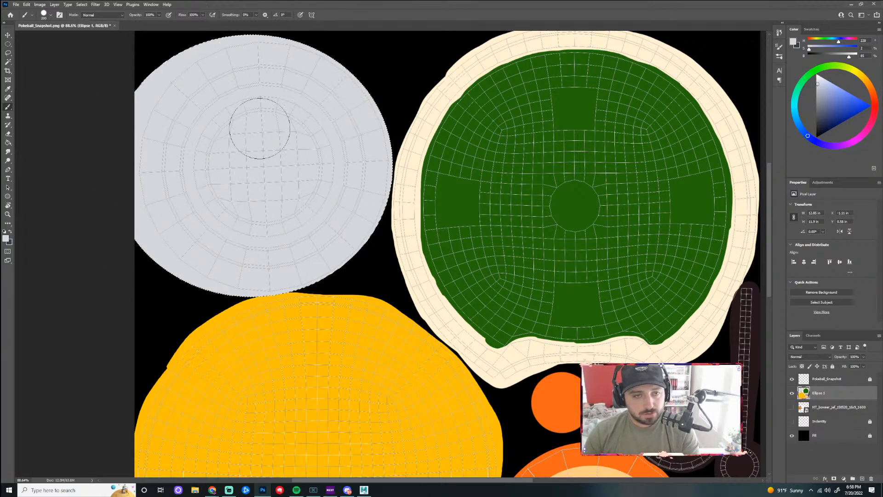
{"action": "key", "text": "ctrl+d"}
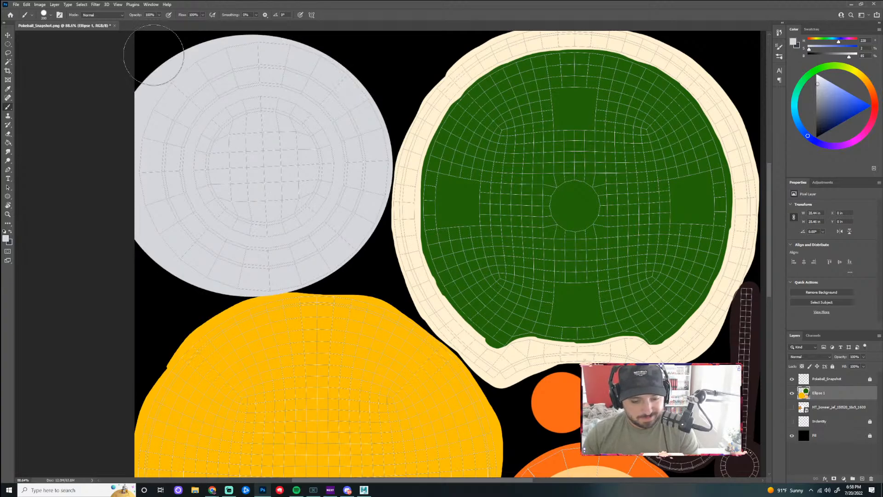
- Erase the excess light grey around the circular shell's outer edge with a large eraser
{"action": "key", "text": "e"}
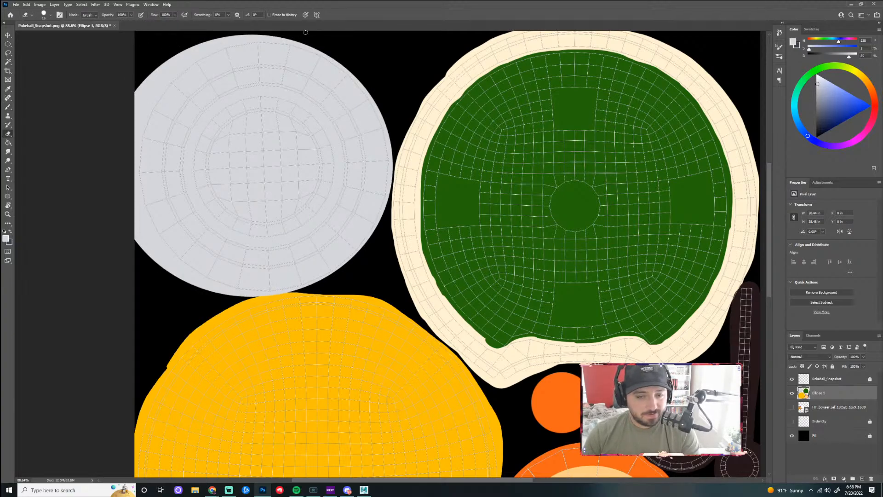
{"action": "scroll", "coordinate": [290, 30], "scroll_direction": "down", "scroll_amount": 4}
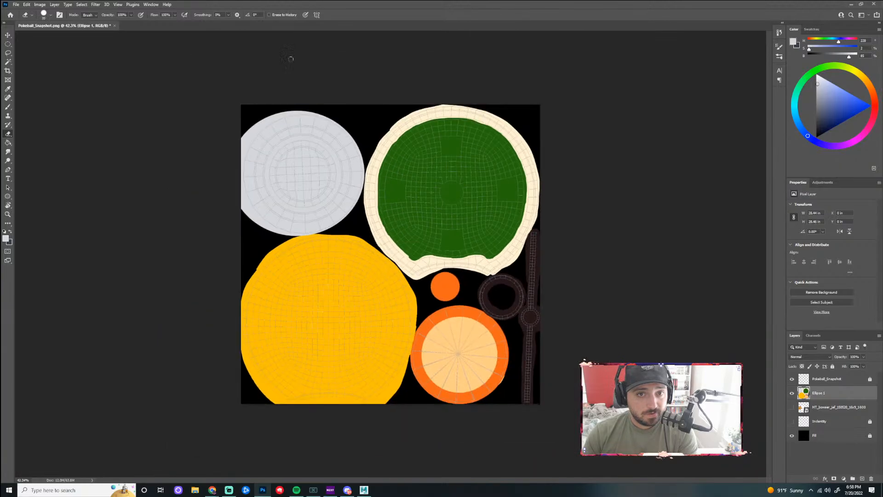
{"action": "scroll", "coordinate": [300, 99], "scroll_direction": "up", "scroll_amount": 2}
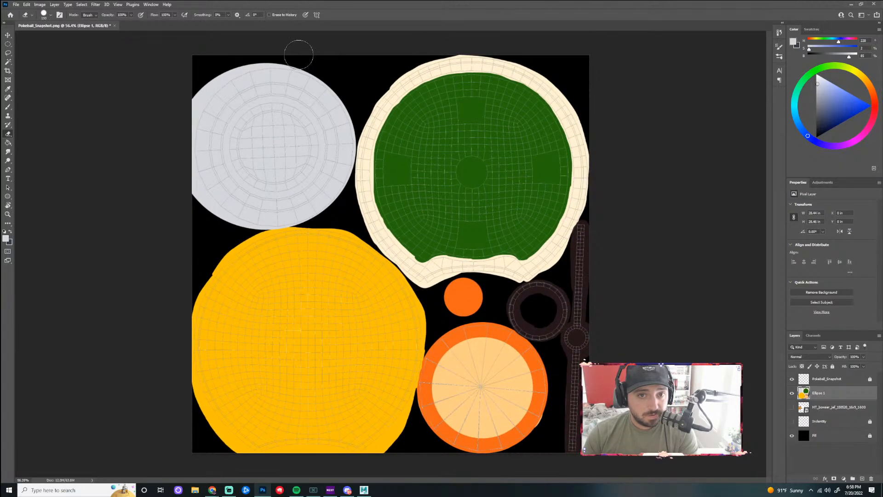
{"action": "mouse_move", "coordinate": [288, 51]}
{"action": "left_mouse_down"}
{"action": "mouse_move", "coordinate": [221, 60]}
{"action": "mouse_move", "coordinate": [176, 110]}
{"action": "left_mouse_up"}
{"action": "left_click_drag", "start_coordinate": [230, 49], "coordinate": [179, 107]}
{"action": "left_click_drag", "start_coordinate": [212, 230], "coordinate": [190, 203]}
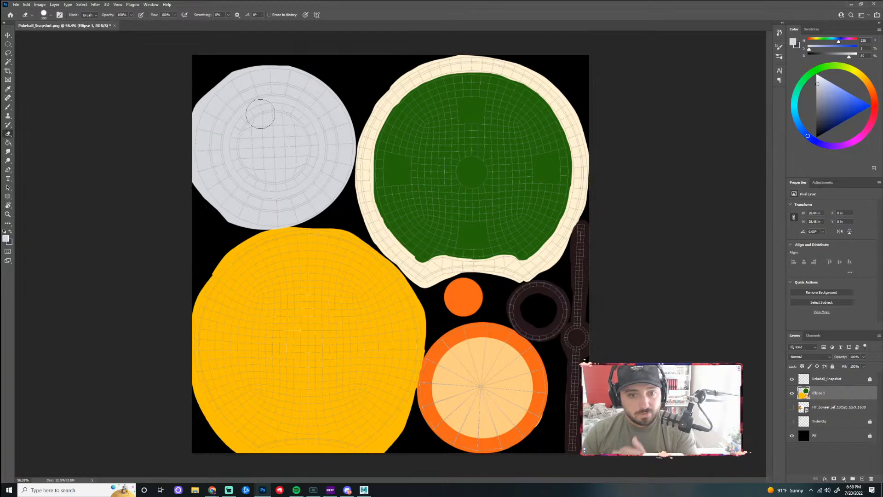
{"action": "scroll", "coordinate": [259, 113], "scroll_direction": "up", "scroll_amount": 2}
{"action": "scroll", "coordinate": [266, 83], "scroll_direction": "up", "scroll_amount": 2}
{"action": "scroll", "coordinate": [530, 226], "scroll_direction": "down", "scroll_amount": 3}
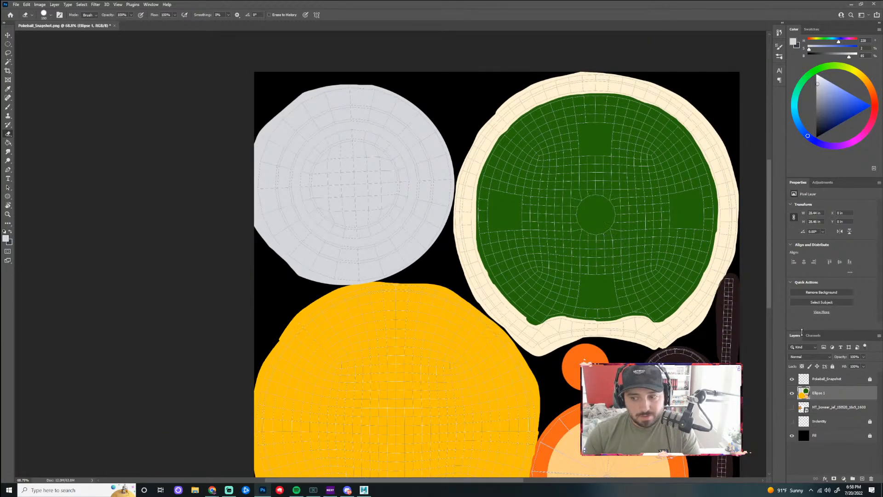
- Show the Bowser reference layer again and sample the dark blue-grey shadow tone of a metal cuff spike
{"action": "left_click", "coordinate": [792, 407]}
{"action": "scroll", "coordinate": [317, 294], "scroll_direction": "up", "scroll_amount": 3}
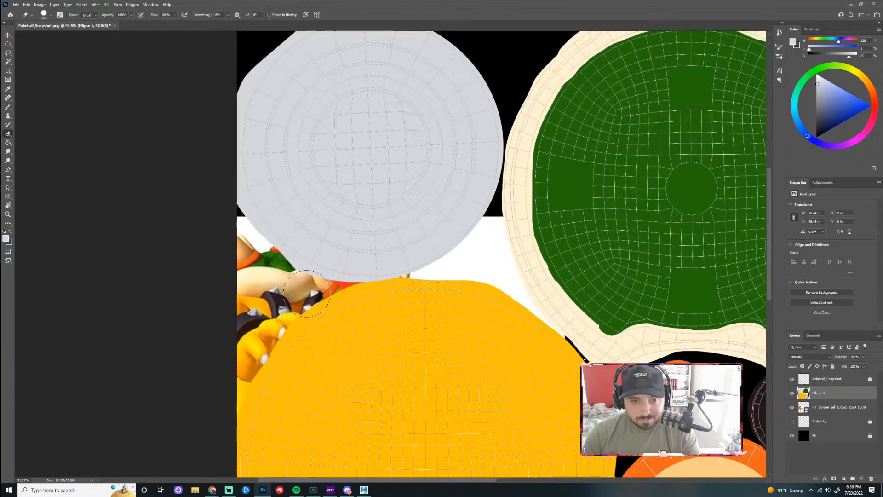
{"action": "scroll", "coordinate": [460, 183], "scroll_direction": "down", "scroll_amount": 4}
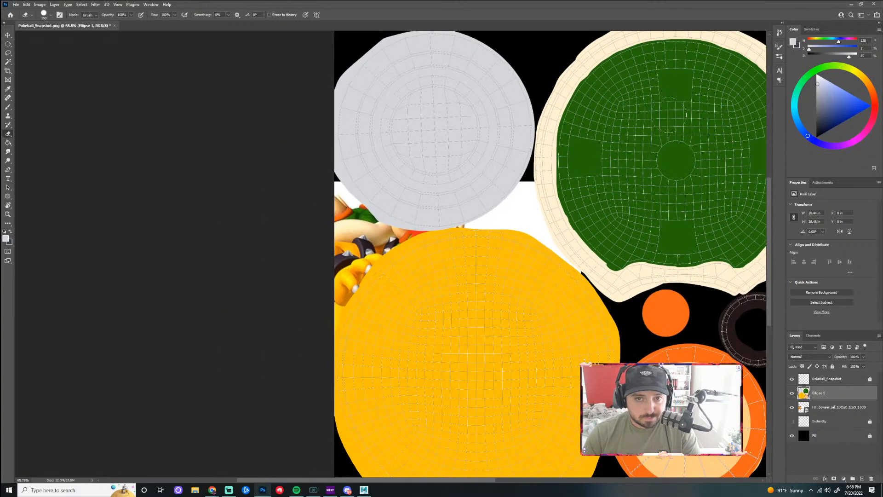
{"action": "scroll", "coordinate": [636, 91], "scroll_direction": "up", "scroll_amount": 2}
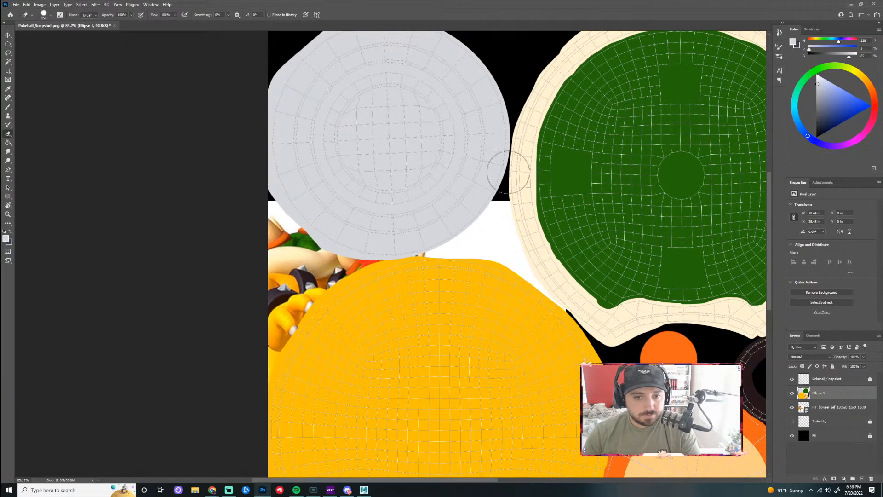
{"action": "key", "text": "i"}
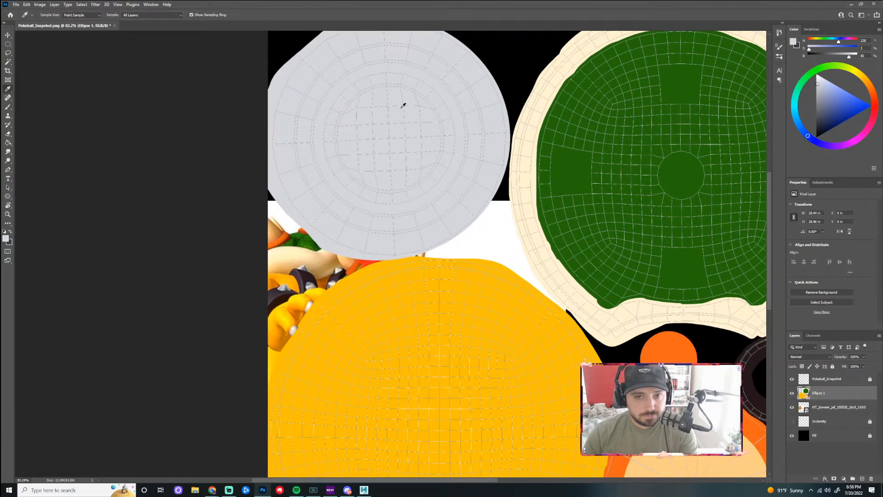
{"action": "left_click", "coordinate": [287, 290]}
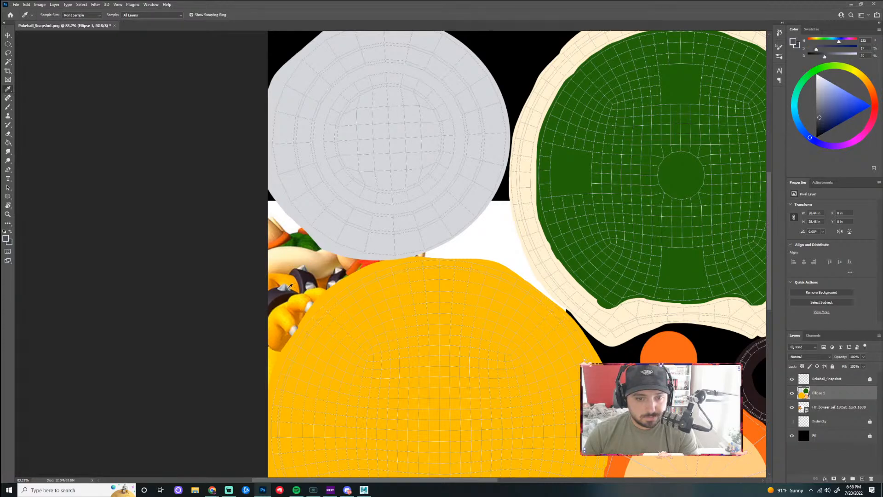
{"action": "scroll", "coordinate": [309, 81], "scroll_direction": "up", "scroll_amount": 1}
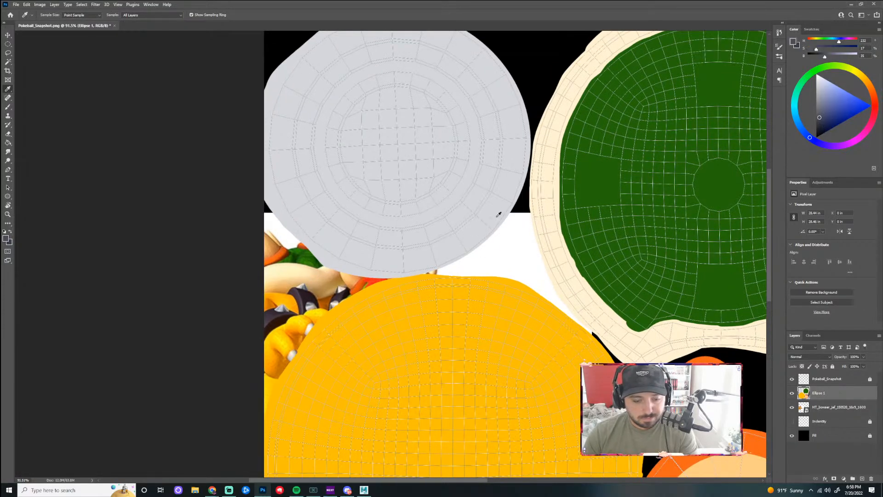
- Switch to the Brush tool and choose a different brush preset
{"action": "key", "text": "b"}
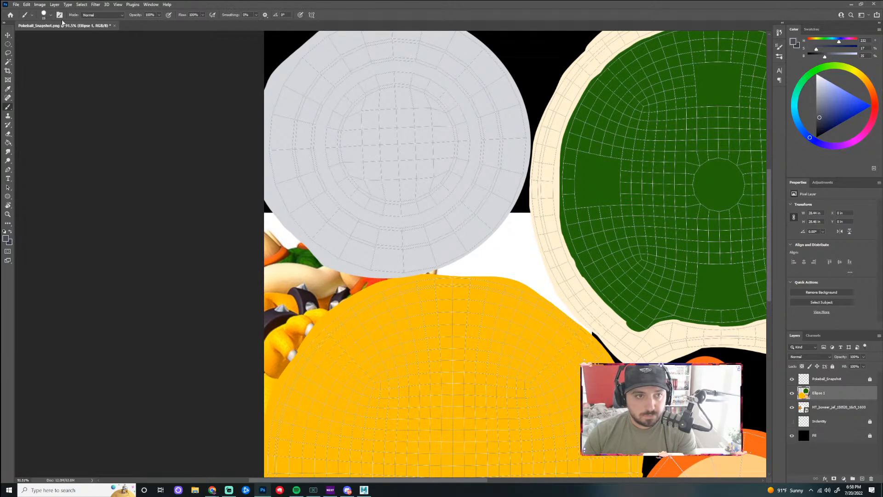
{"action": "left_click", "coordinate": [50, 16]}
{"action": "left_click", "coordinate": [59, 109]}
- Create a new layer directly above the Ellipse 1 layer and name it "shading"
{"action": "left_click", "coordinate": [826, 379]}
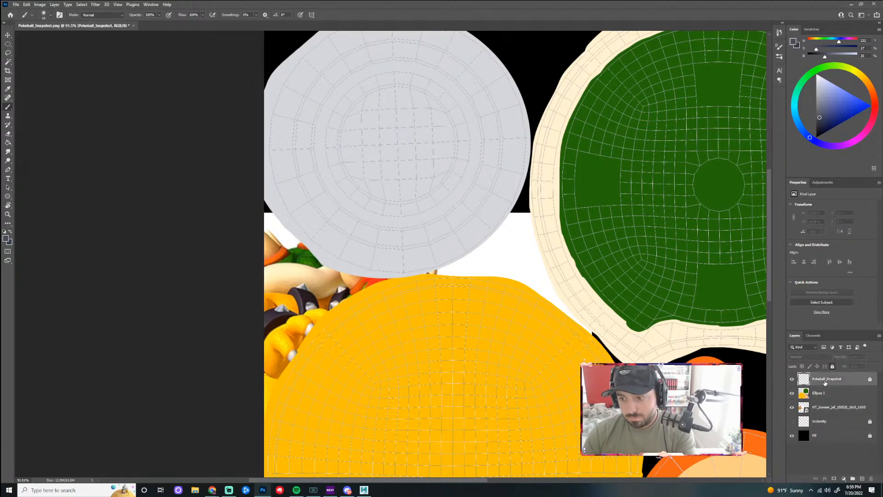
{"action": "left_click", "coordinate": [840, 399]}
{"action": "left_click", "coordinate": [862, 479]}
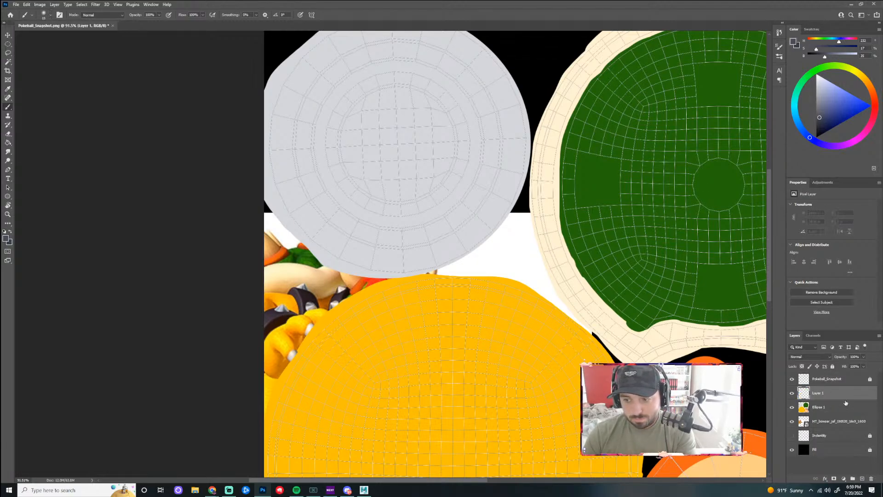
{"action": "double_click", "coordinate": [817, 393]}
{"action": "type", "text": "shad"}
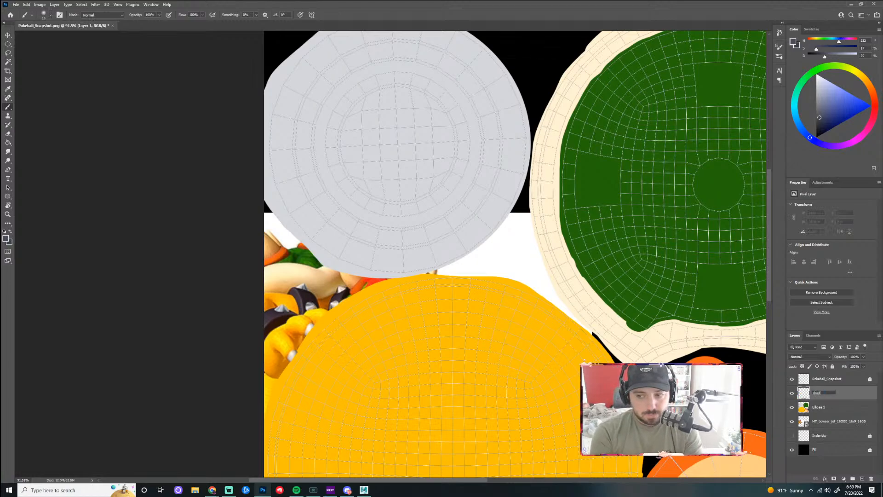
{"action": "type", "text": "ing"}
{"action": "key", "text": "Return"}
- Try a straight dark blue-grey stroke at full opacity from the grey circle's centre to its upper-left edge
{"action": "key", "text": "ctrl+0"}
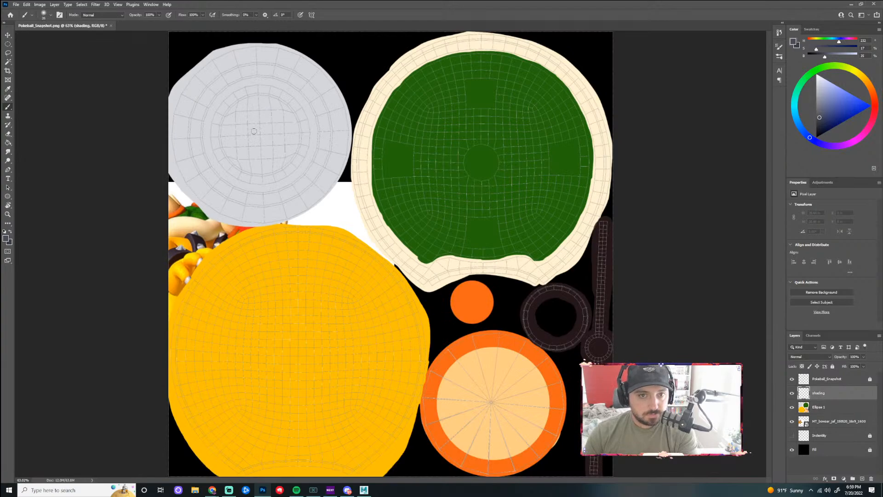
{"action": "left_click", "coordinate": [261, 136]}
{"action": "left_click", "coordinate": [186, 60], "text": "shift"}
{"action": "key", "text": "ctrl+z"}
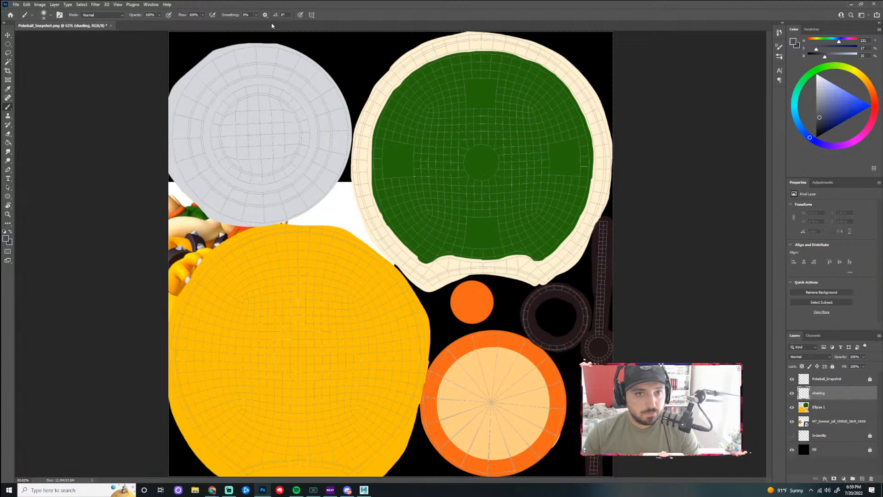
- Try a 1% brush opacity with short test strokes at the grey circle's centre
{"action": "left_click", "coordinate": [161, 14]}
{"action": "left_click_drag", "start_coordinate": [164, 22], "coordinate": [127, 22]}
{"action": "left_click", "coordinate": [259, 136]}
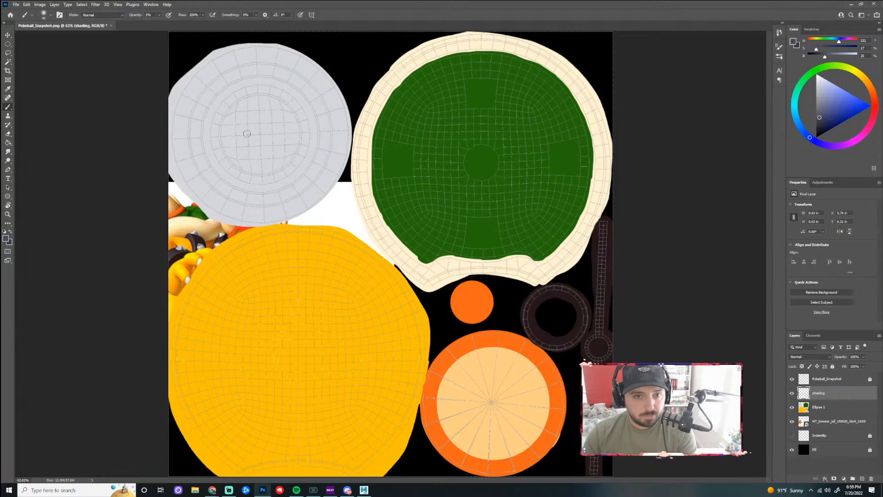
{"action": "mouse_move", "coordinate": [259, 135]}
{"action": "left_mouse_down"}
{"action": "mouse_move", "coordinate": [182, 55]}
{"action": "mouse_move", "coordinate": [214, 77]}
{"action": "mouse_move", "coordinate": [262, 134]}
{"action": "left_mouse_up"}
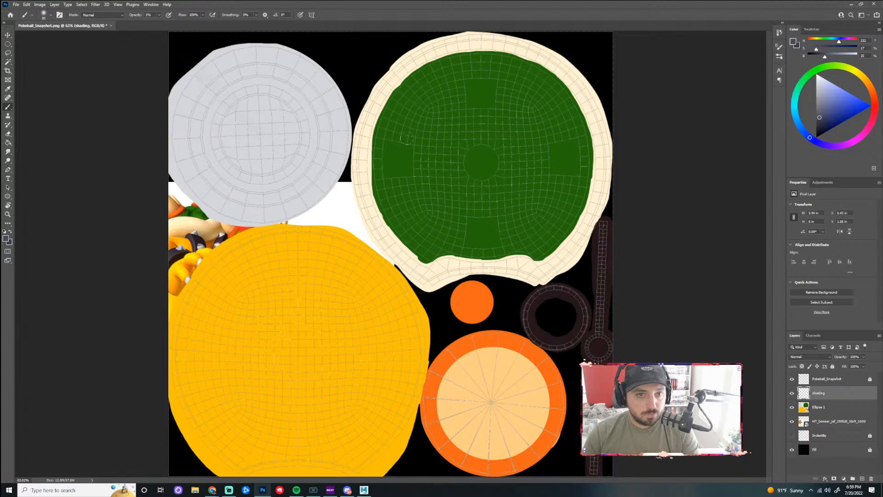
- Set the brush opacity to 52% and paint a straight dark blue-grey stroke from the grey circle's centre past its upper-left edge
{"action": "left_click", "coordinate": [159, 14]}
{"action": "left_click_drag", "start_coordinate": [178, 28], "coordinate": [175, 28]}
{"action": "left_click", "coordinate": [259, 134]}
{"action": "left_click", "coordinate": [189, 59], "text": "shift"}
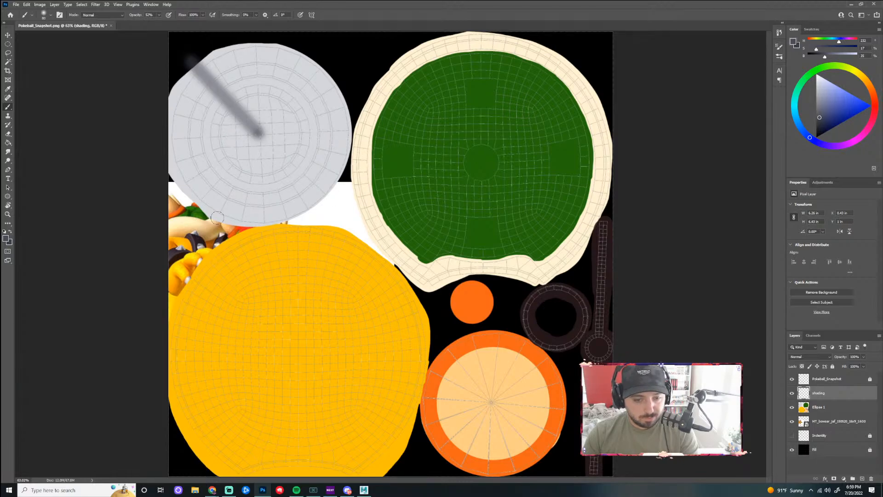
- Sample light grey from the Bowser cuff, brighten it to white, and paint a straight highlight beside the dark upper-left stroke
{"action": "key", "text": "i"}
{"action": "left_click", "coordinate": [200, 245]}
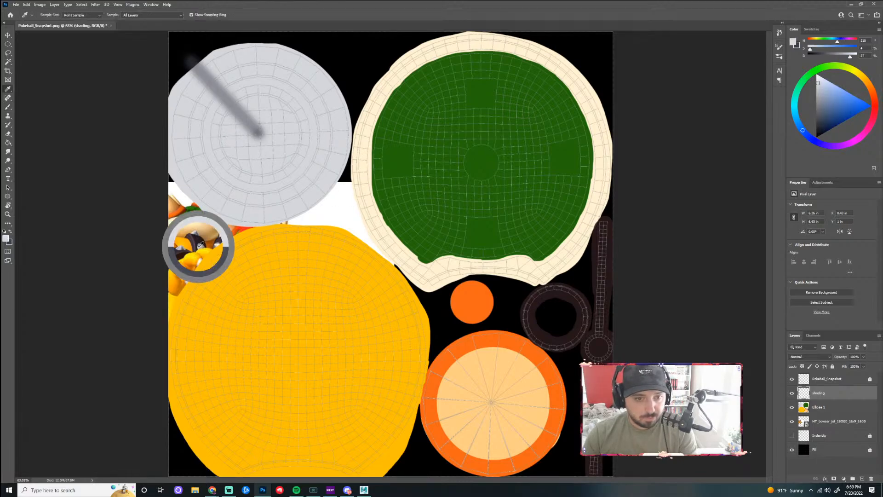
{"action": "key", "text": "b"}
{"action": "left_click_drag", "start_coordinate": [820, 86], "coordinate": [817, 75]}
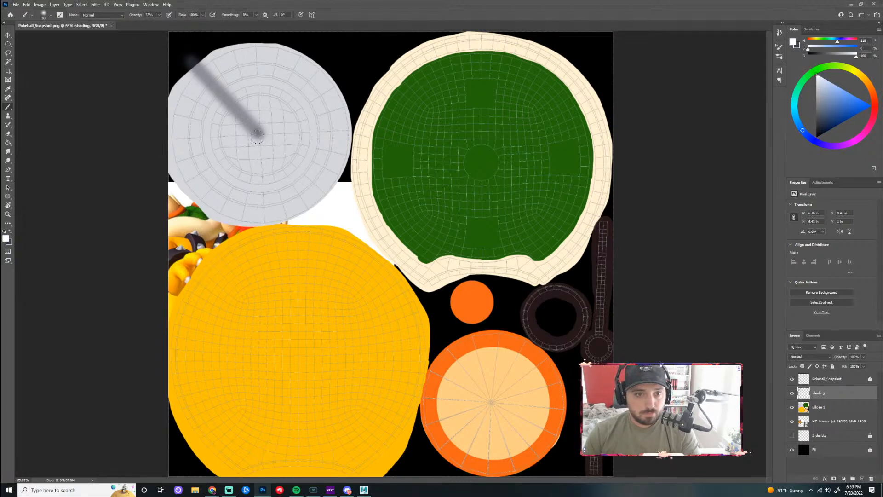
{"action": "left_click", "coordinate": [183, 61], "text": "shift"}
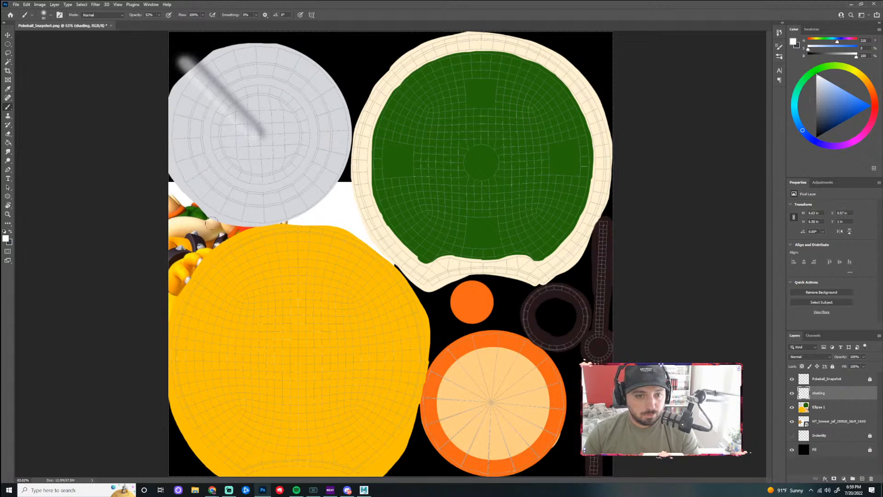
- Try a straight stroke in a dark brown-grey sampled from the Bowser reference alongside the upper-left shading
{"action": "key", "text": "i"}
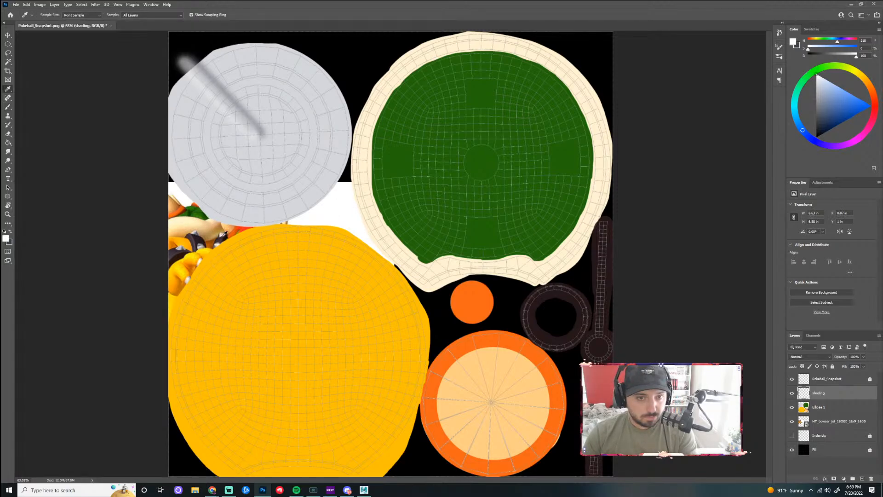
{"action": "left_click", "coordinate": [221, 234]}
{"action": "key", "text": "b"}
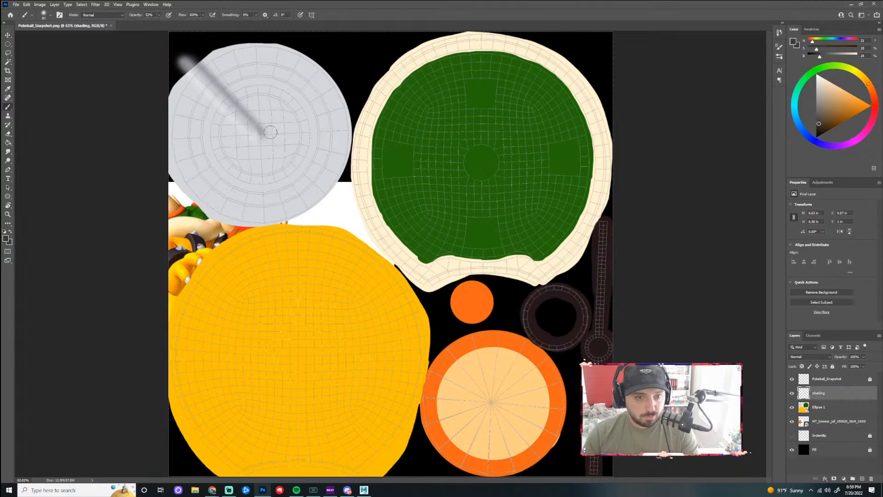
{"action": "left_click", "coordinate": [256, 138]}
{"action": "left_click", "coordinate": [172, 70], "text": "shift"}
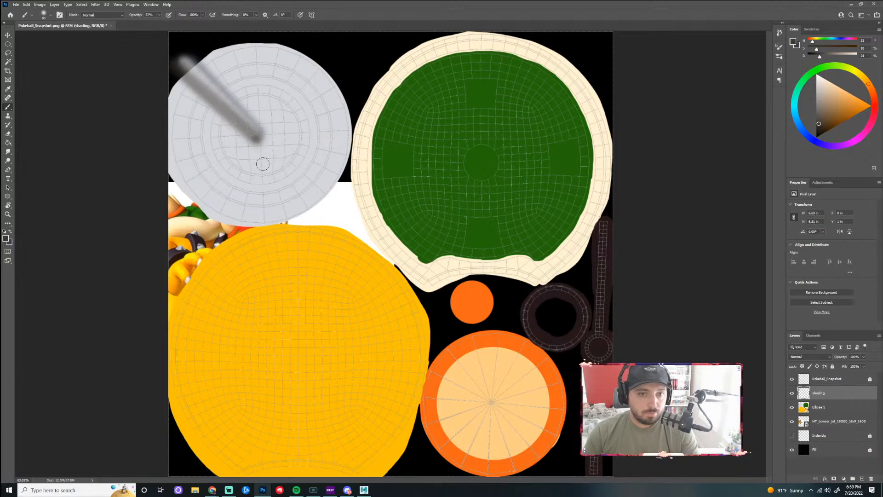
{"action": "key", "text": "ctrl+z"}
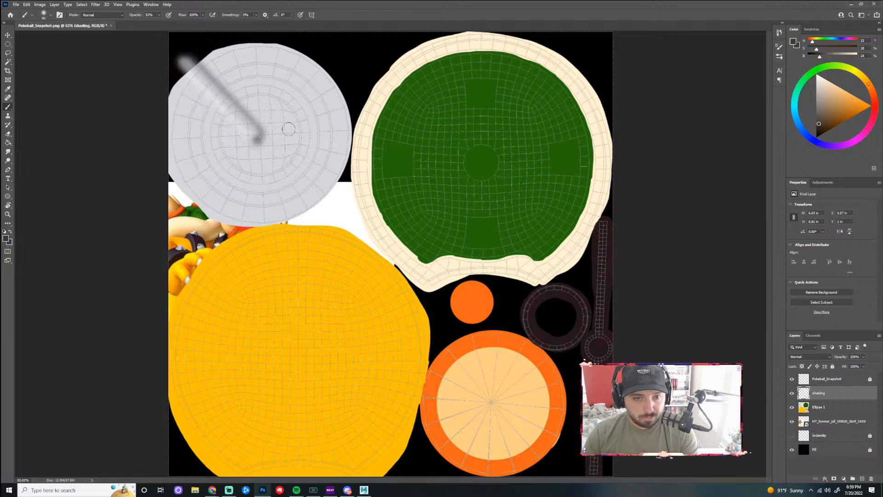
- Sample a mid grey from the painted shading and paint a straight stroke from the grey circle's centre past its upper-right edge
{"action": "key", "text": "i"}
{"action": "left_click", "coordinate": [262, 125]}
{"action": "key", "text": "b"}
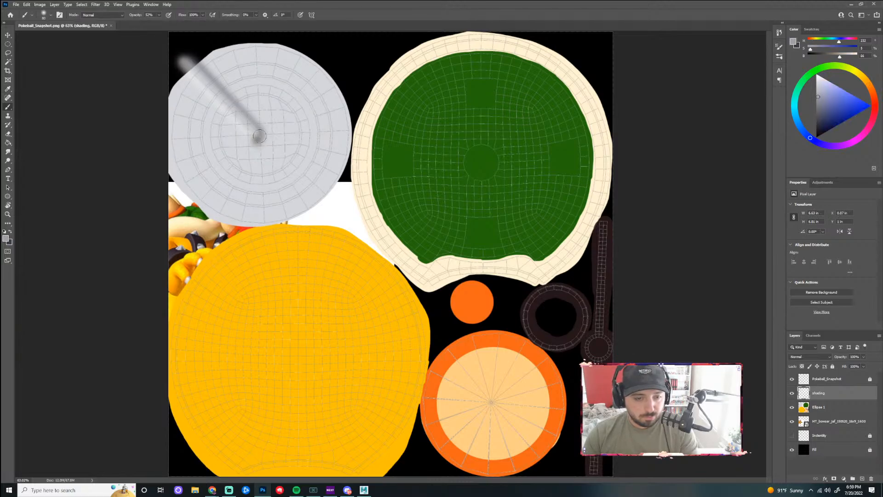
{"action": "left_click", "coordinate": [346, 69], "text": "shift"}
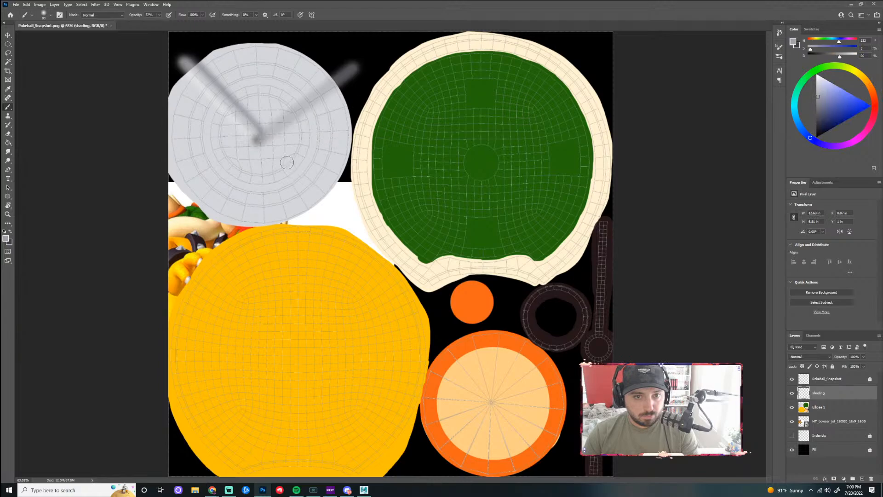
{"action": "scroll", "coordinate": [261, 140], "scroll_direction": "up", "scroll_amount": 2}
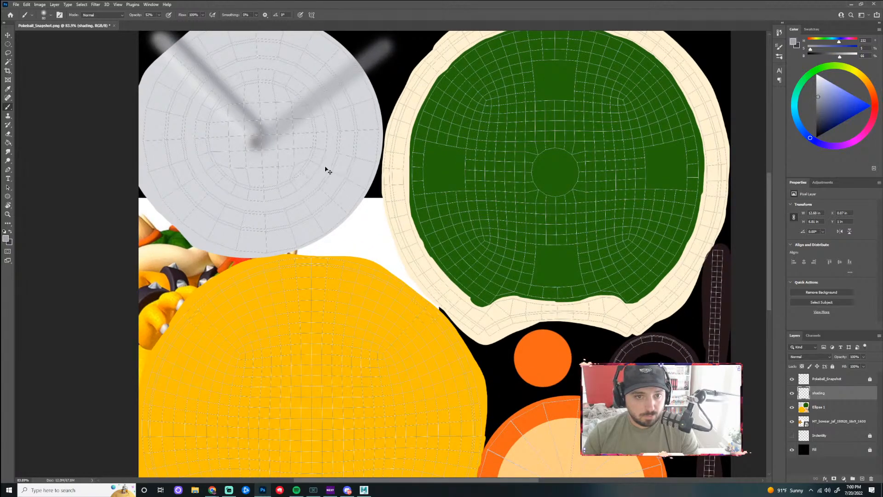
{"action": "key", "text": "ctrl+z"}
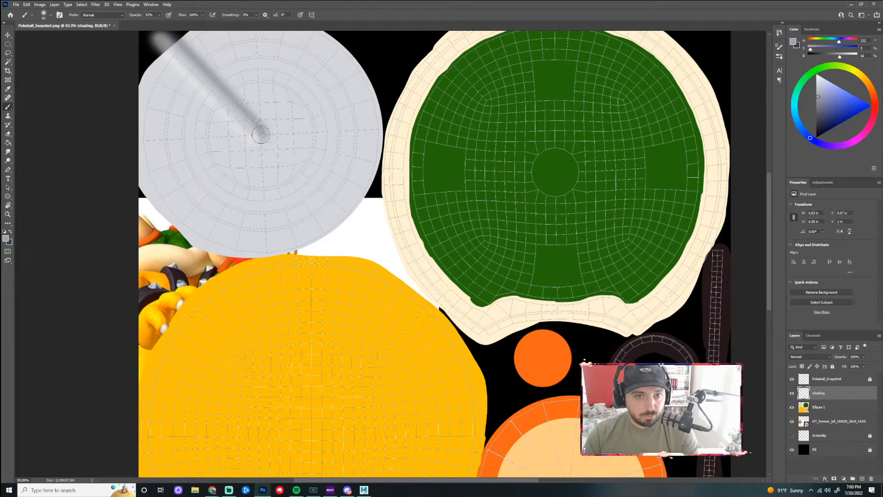
{"action": "left_click", "coordinate": [371, 48], "text": "shift"}
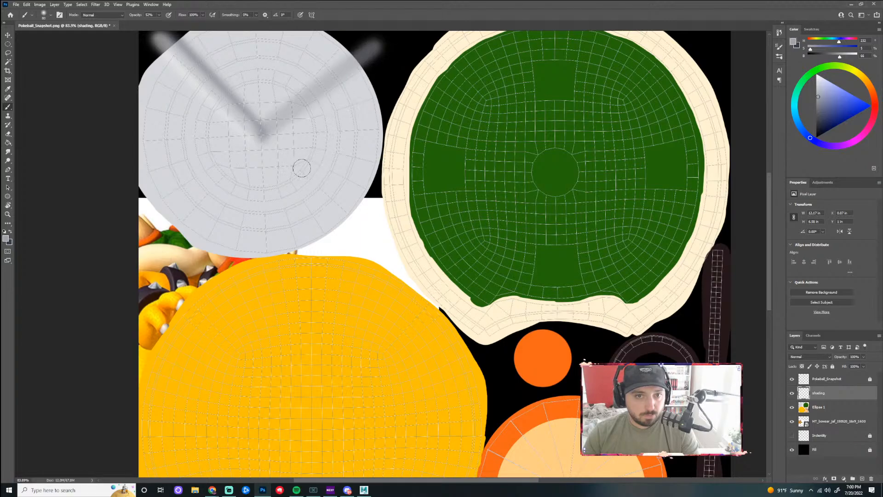
- Try a second upper-right stroke in a darker grey sampled from the upper-left shading
{"action": "key", "text": "i"}
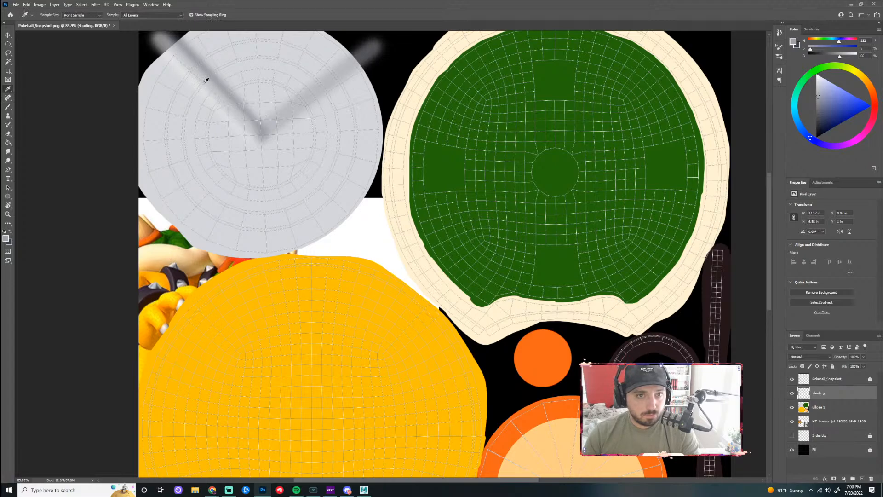
{"action": "left_click", "coordinate": [219, 62]}
{"action": "key", "text": "b"}
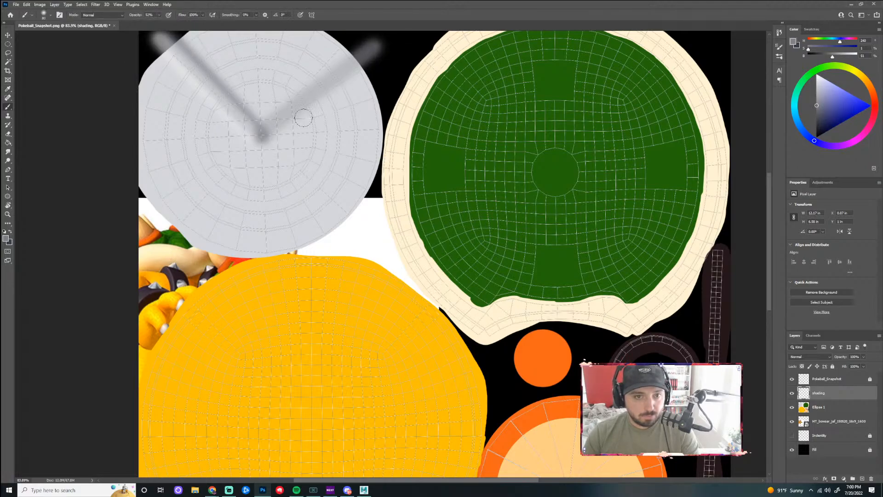
{"action": "left_click", "coordinate": [386, 53], "text": "shift"}
{"action": "key", "text": "ctrl+z"}
- Paint a straight off-white highlight beneath the upper-right grey stroke, using a cuff spike tone, and a thinner pure white line along it
{"action": "key", "text": "i"}
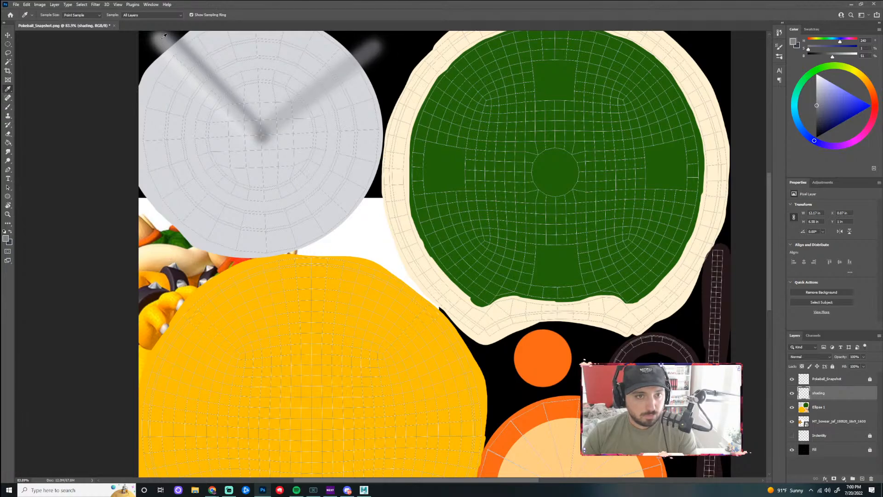
{"action": "left_click", "coordinate": [173, 264]}
{"action": "key", "text": "b"}
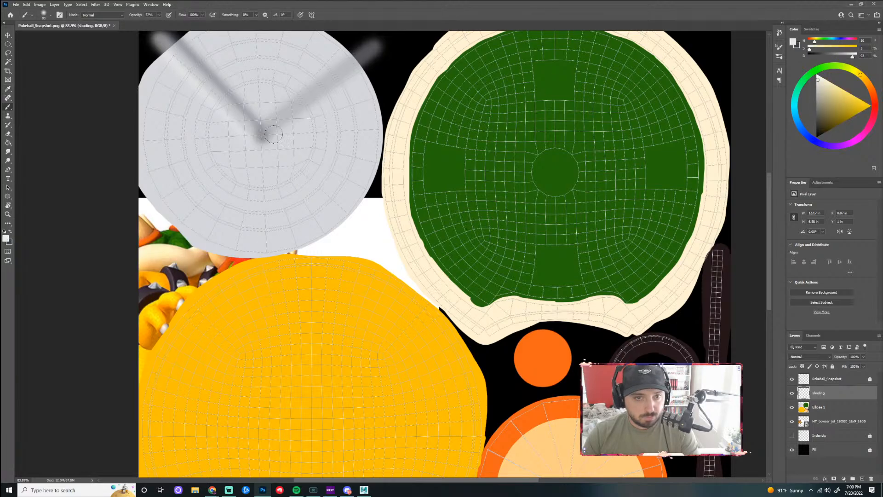
{"action": "left_click", "coordinate": [260, 138]}
{"action": "left_click", "coordinate": [386, 55], "text": "shift"}
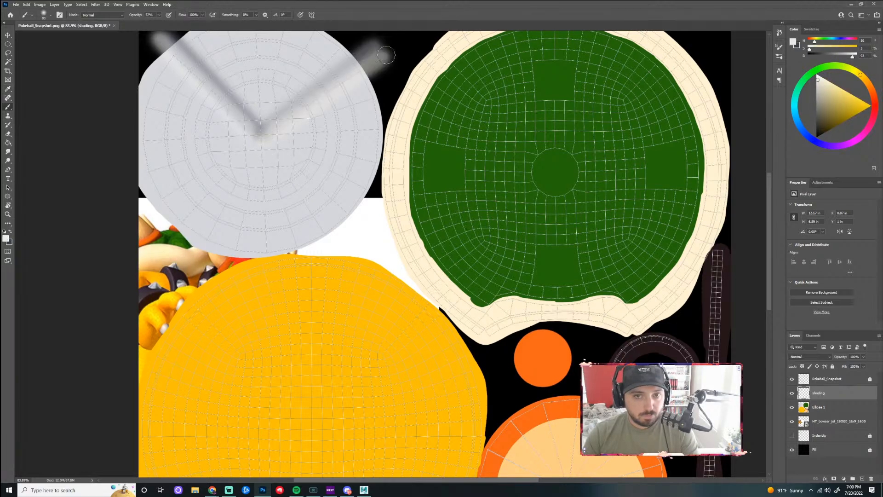
{"action": "left_click", "coordinate": [818, 78]}
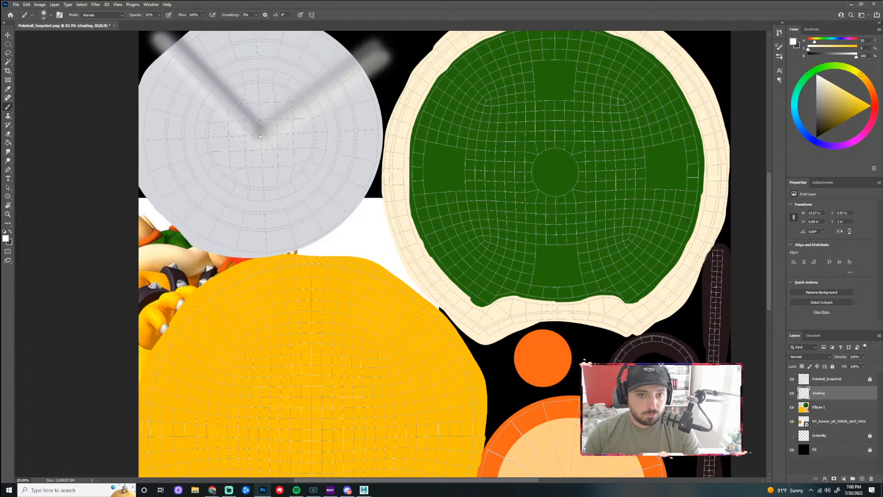
{"action": "left_click", "coordinate": [391, 43], "text": "shift"}
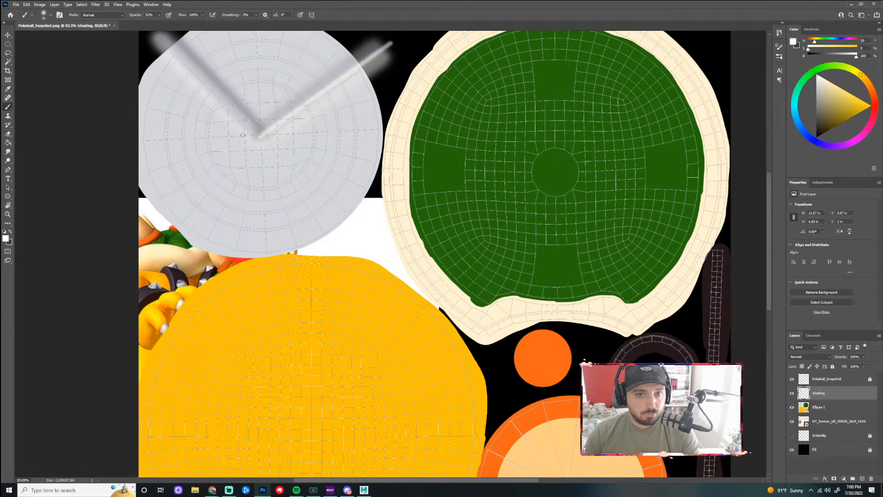
- Paint a thin straight white line from the grey circle's centre to its lower-left edge, hiding the Ellipse 1 layer only while painting
{"action": "scroll", "coordinate": [260, 131], "scroll_direction": "up", "scroll_amount": 3}
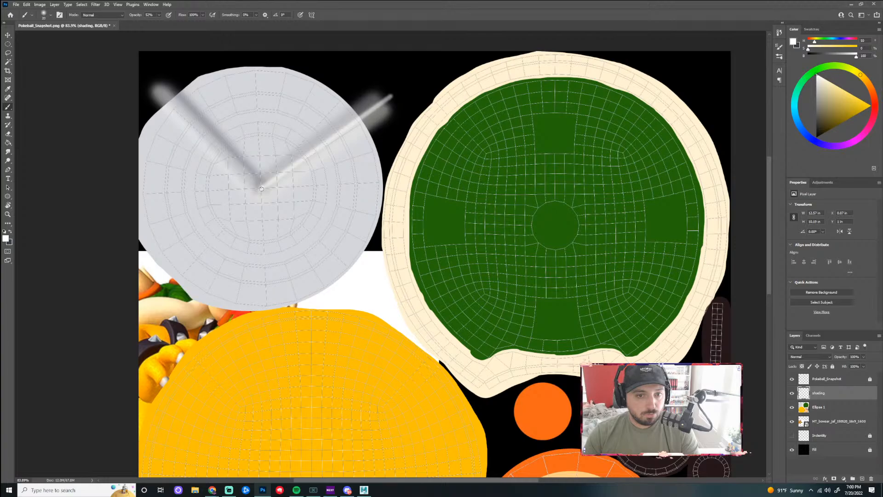
{"action": "left_click", "coordinate": [792, 408]}
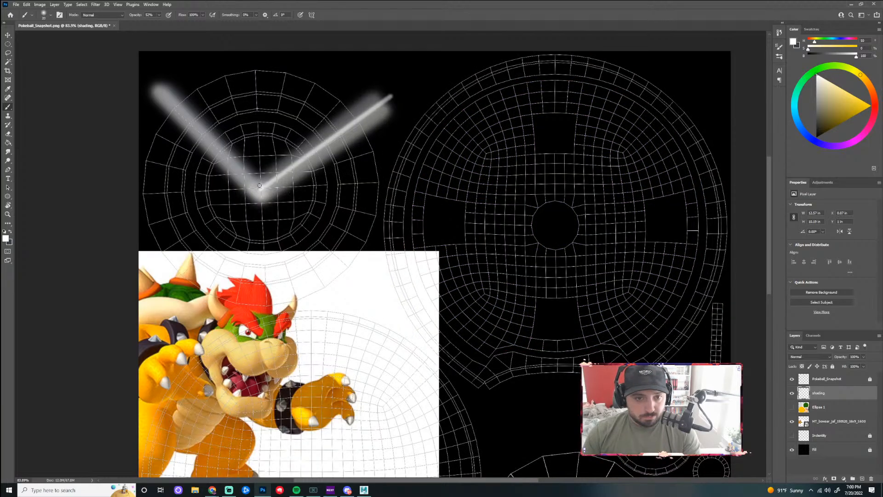
{"action": "left_click", "coordinate": [149, 271], "text": "shift"}
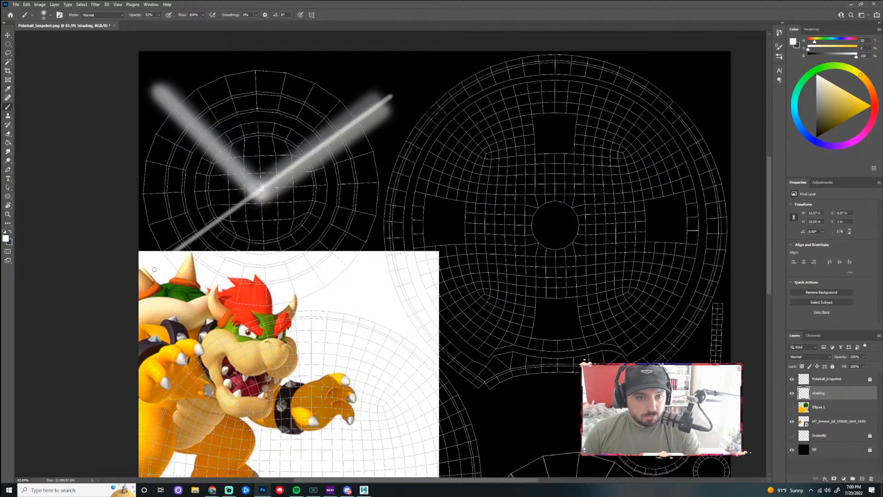
{"action": "left_click", "coordinate": [792, 407]}
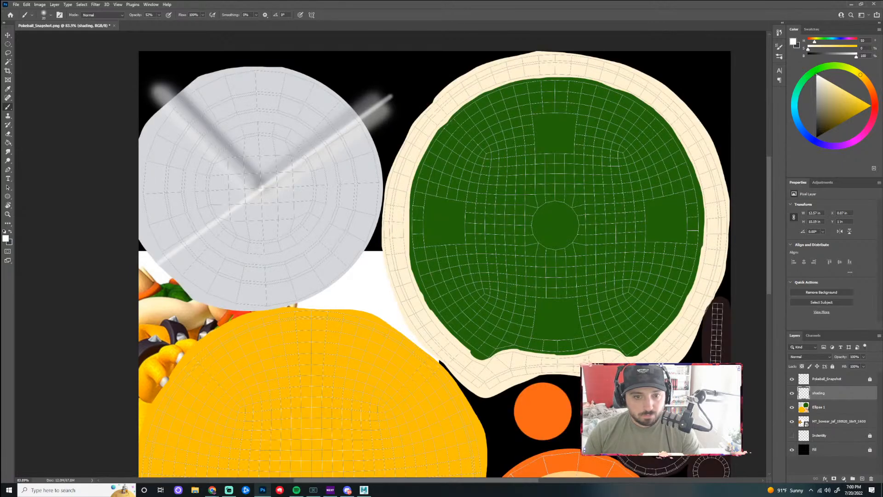
- Toggle the visibility of the shading and Ellipse 1 layers to compare the painted shading with the base colours
{"action": "scroll", "coordinate": [526, 291], "scroll_direction": "down", "scroll_amount": 3}
{"action": "scroll", "coordinate": [304, 287], "scroll_direction": "up", "scroll_amount": 3}
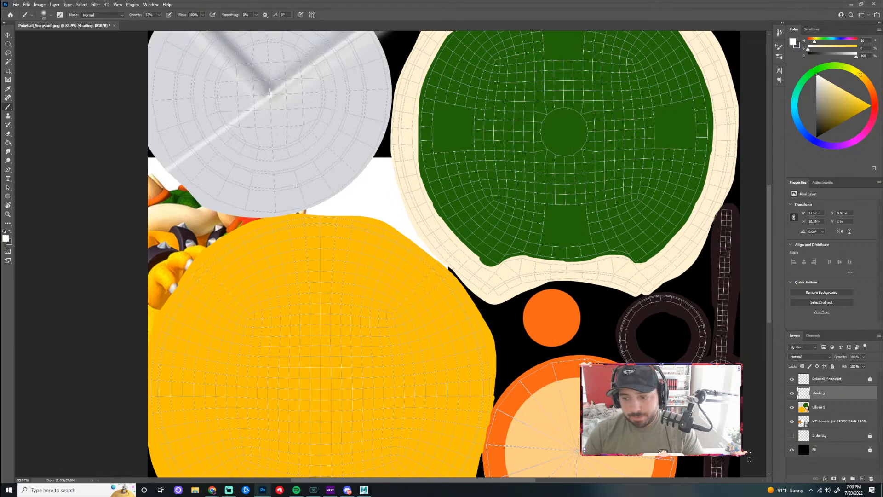
{"action": "scroll", "coordinate": [497, 263], "scroll_direction": "down", "scroll_amount": 3}
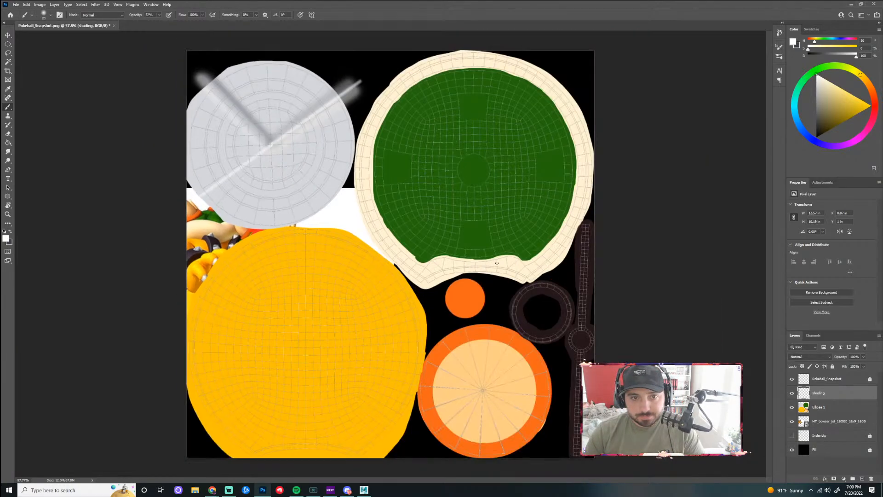
{"action": "left_click", "coordinate": [8, 43]}
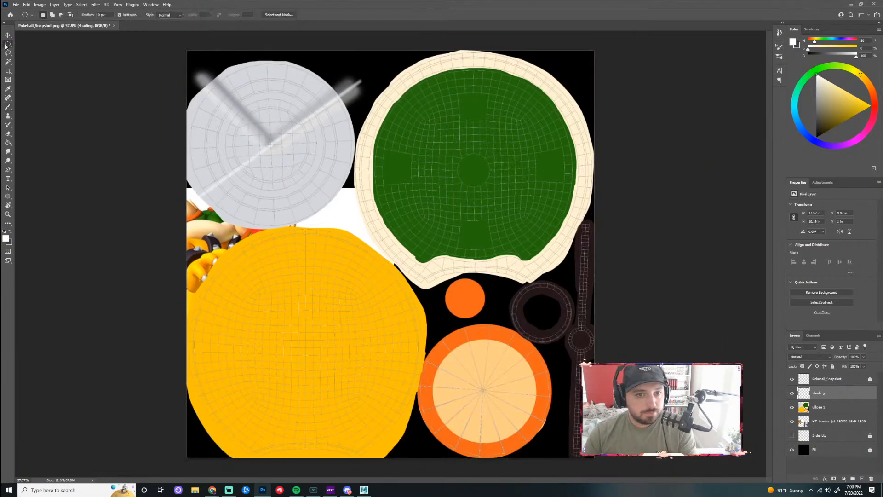
{"action": "left_click", "coordinate": [12, 62]}
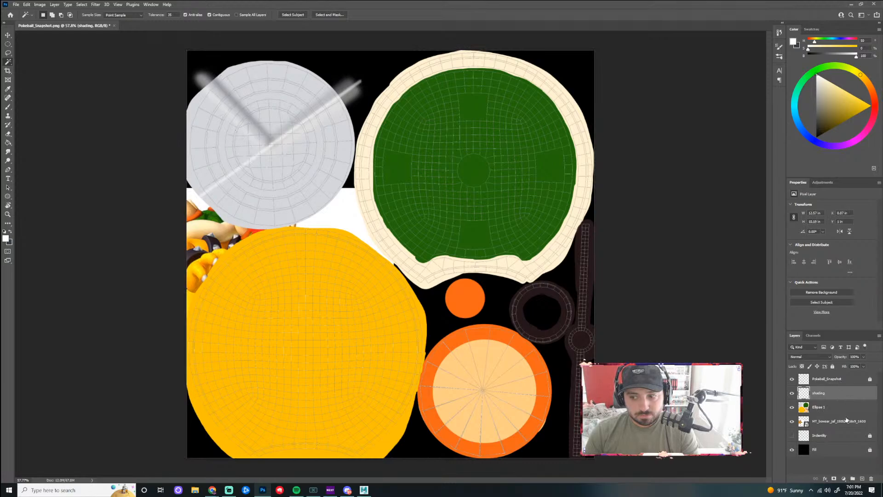
{"action": "left_click", "coordinate": [792, 393]}
{"action": "left_click", "coordinate": [791, 393]}
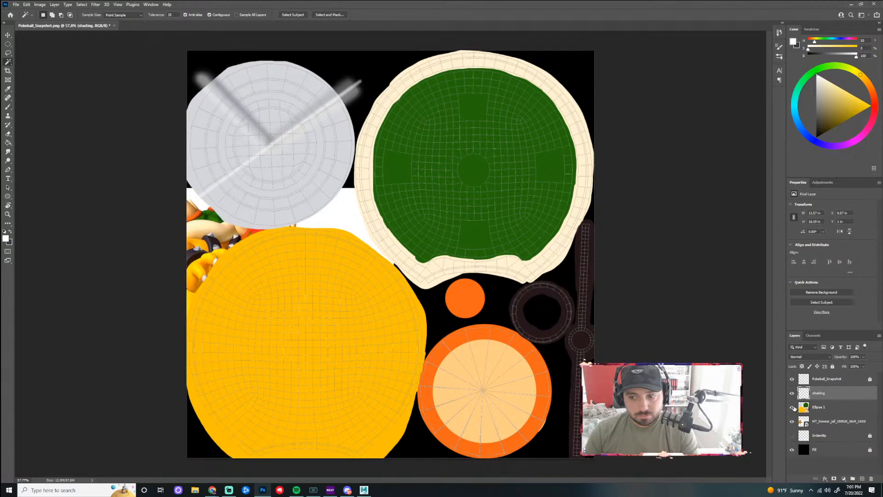
{"action": "left_click", "coordinate": [792, 407]}
{"action": "left_click", "coordinate": [792, 407]}
{"action": "left_click", "coordinate": [792, 394]}
{"action": "left_click", "coordinate": [792, 393]}
- Sample a light grey from the grey circle and paint a soft, wider stroke along the lower-left white highlight
{"action": "scroll", "coordinate": [230, 124], "scroll_direction": "up", "scroll_amount": 5}
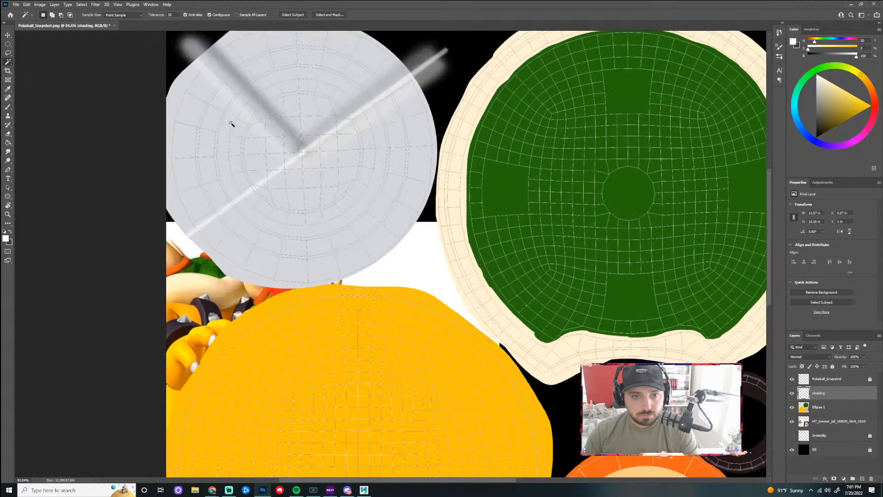
{"action": "key", "text": "i"}
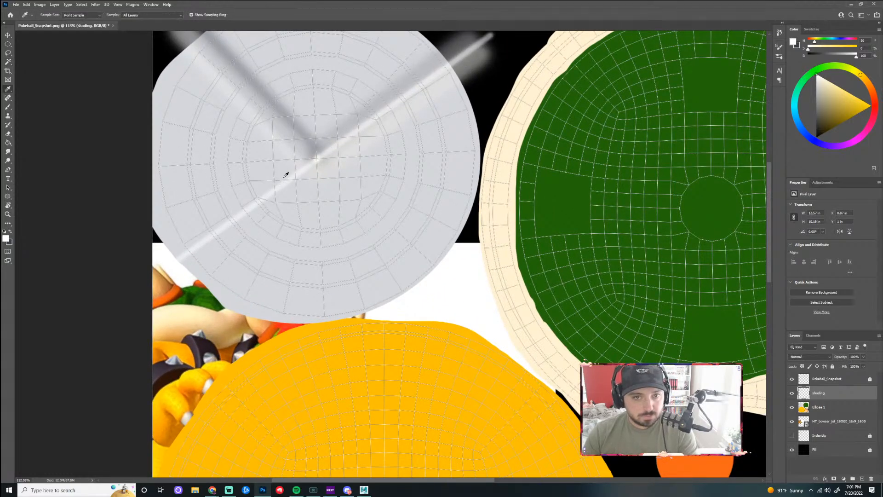
{"action": "left_click", "coordinate": [292, 133]}
{"action": "key", "text": "b"}
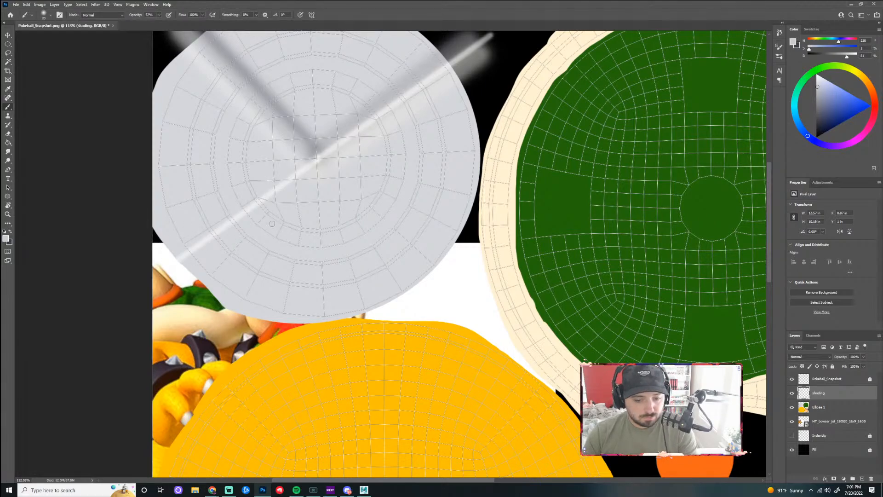
{"action": "key", "text": "bracketright"}
{"action": "key", "text": "bracketright"}
{"action": "key", "text": "bracketright"}
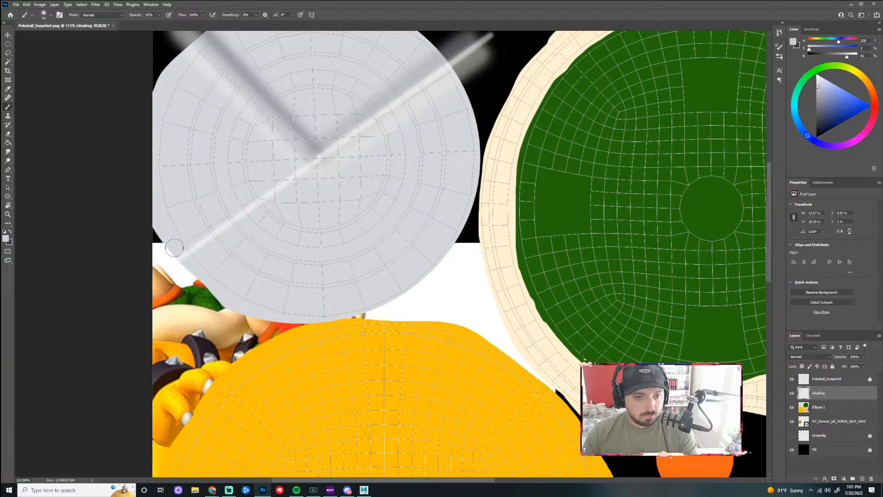
{"action": "scroll", "coordinate": [375, 188], "scroll_direction": "down", "scroll_amount": 2}
{"action": "scroll", "coordinate": [382, 198], "scroll_direction": "down", "scroll_amount": 2}
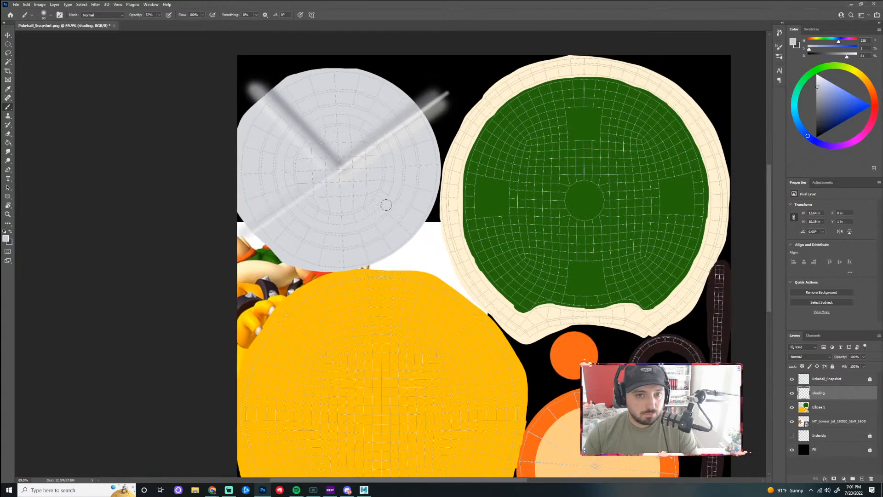
- Sample a light grey at the grey circle's centre and darken it slightly for the foreground colour
{"action": "scroll", "coordinate": [322, 207], "scroll_direction": "up", "scroll_amount": 1}
{"action": "key", "text": "i"}
{"action": "left_click", "coordinate": [334, 162]}
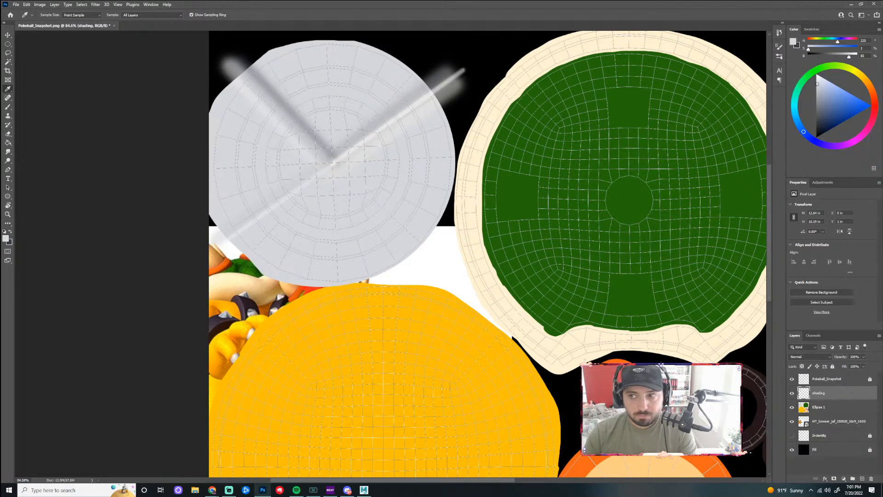
{"action": "left_click_drag", "start_coordinate": [816, 85], "coordinate": [816, 89]}
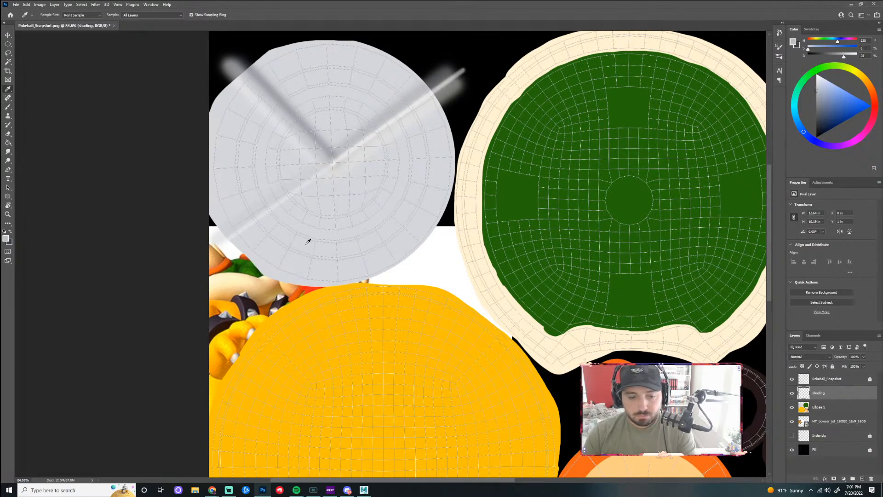
{"action": "key", "text": "o"}
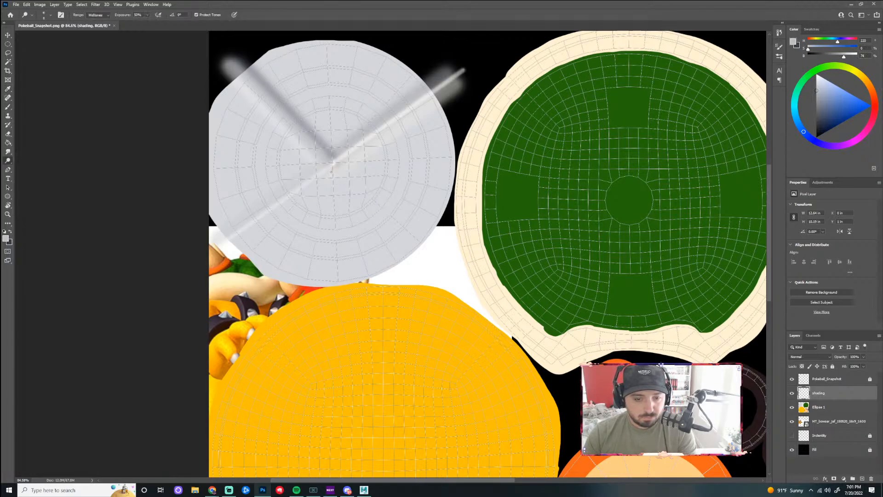
{"action": "key", "text": "bracketright"}
{"action": "key", "text": "bracketright"}
{"action": "key", "text": "bracketright"}
{"action": "key", "text": "bracketright"}
{"action": "key", "text": "bracketright"}
{"action": "key", "text": "bracketright"}
{"action": "key", "text": "bracketright"}
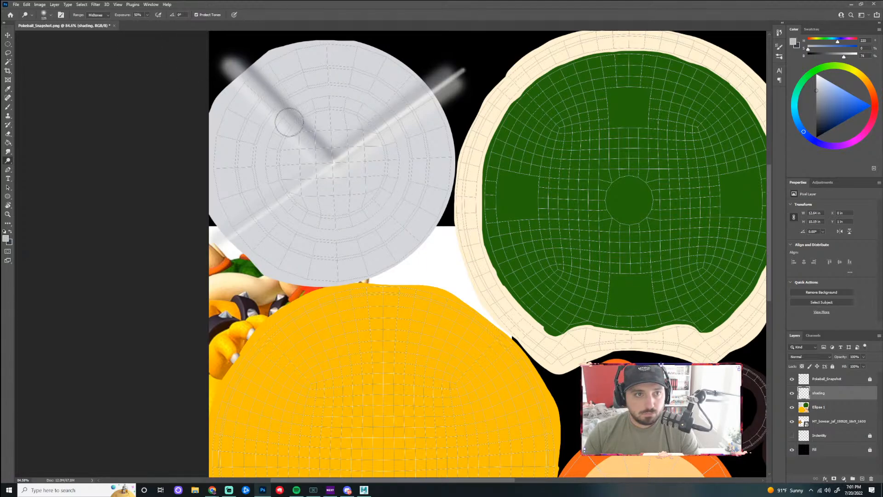
- Brush a soft grey stroke along the grey circle's lower-left highlight and hide the Pokeball_Snapshot wireframe layer to check it
{"action": "key", "text": "b"}
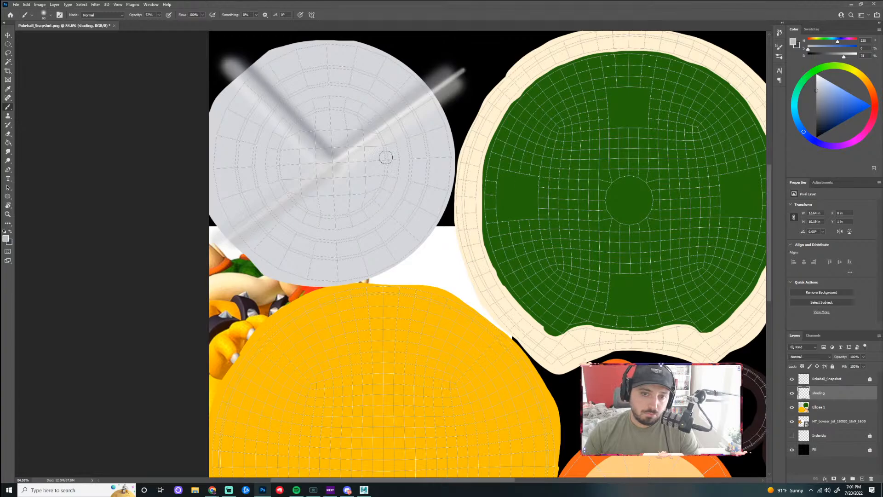
{"action": "scroll", "coordinate": [387, 153], "scroll_direction": "down", "scroll_amount": 3}
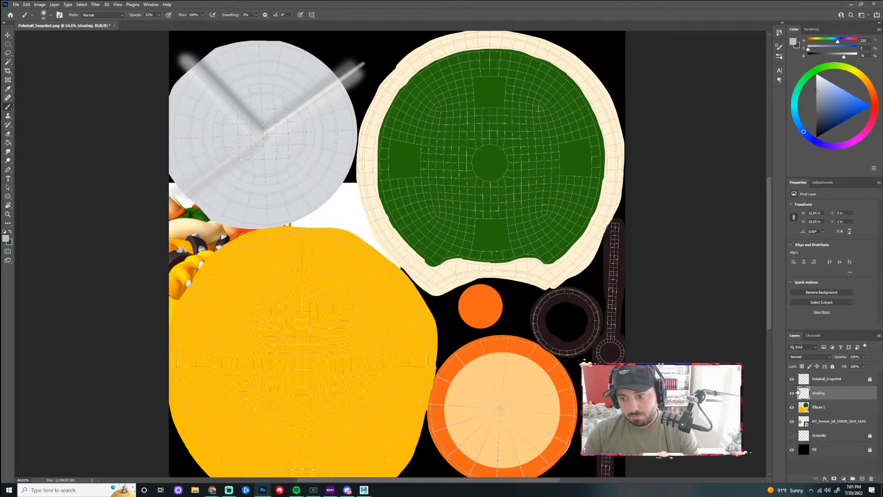
{"action": "left_click", "coordinate": [792, 378]}
{"action": "scroll", "coordinate": [377, 248], "scroll_direction": "down", "scroll_amount": 3}
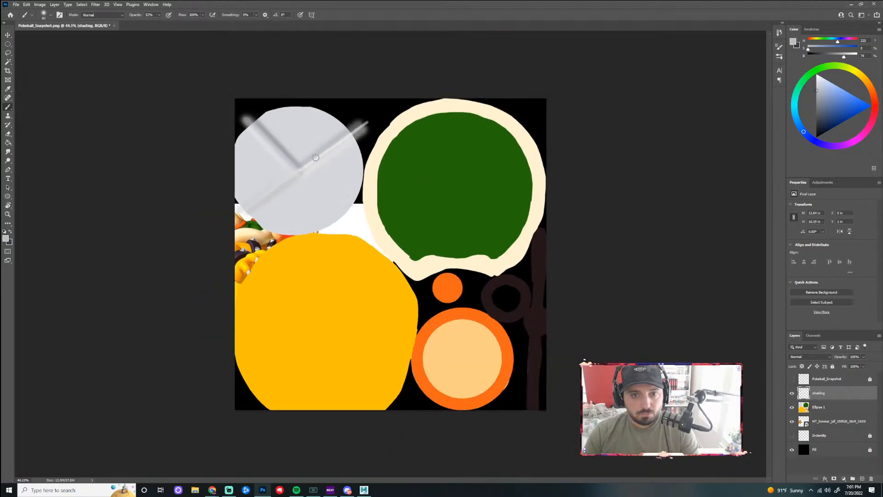
{"action": "scroll", "coordinate": [325, 159], "scroll_direction": "up", "scroll_amount": 3}
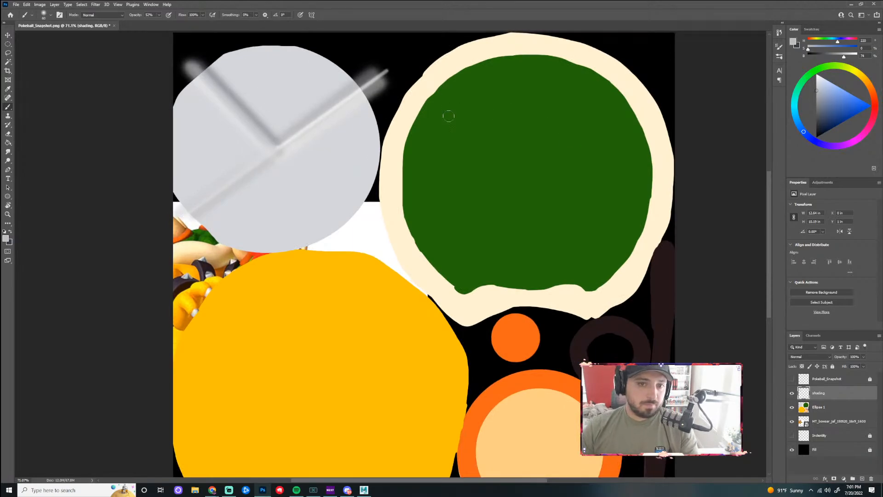
{"action": "scroll", "coordinate": [264, 124], "scroll_direction": "up", "scroll_amount": 1}
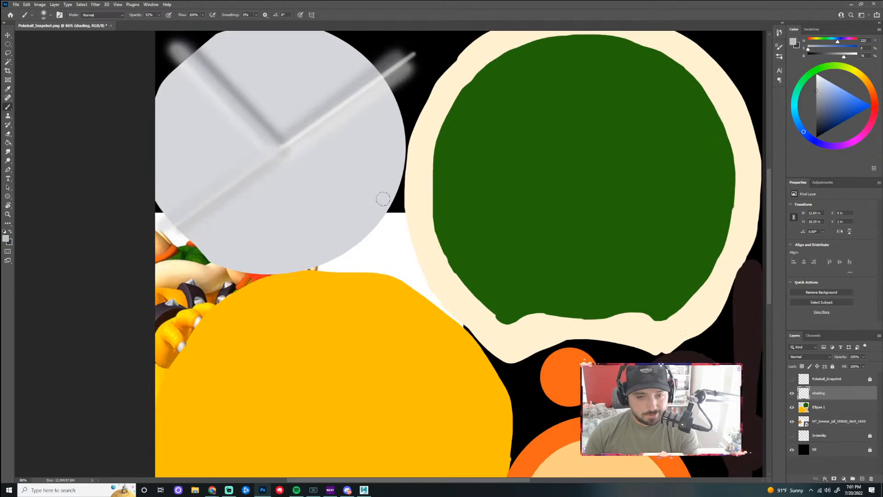
- Sample an off-white where the strokes meet and paint soft dabs over the grey circle's centre with an enlarged brush
{"action": "key", "text": "i"}
{"action": "left_click", "coordinate": [283, 145]}
{"action": "key", "text": "b"}
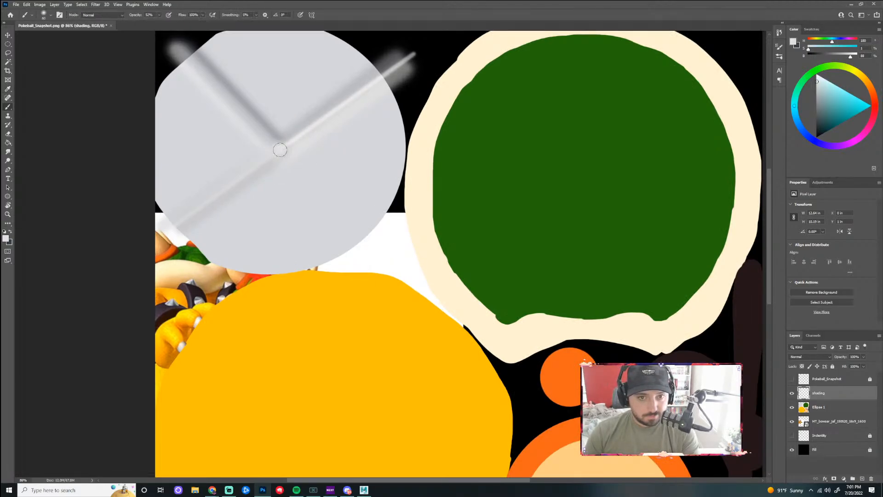
{"action": "key", "text": "bracketright"}
{"action": "key", "text": "bracketright"}
{"action": "key", "text": "bracketright"}
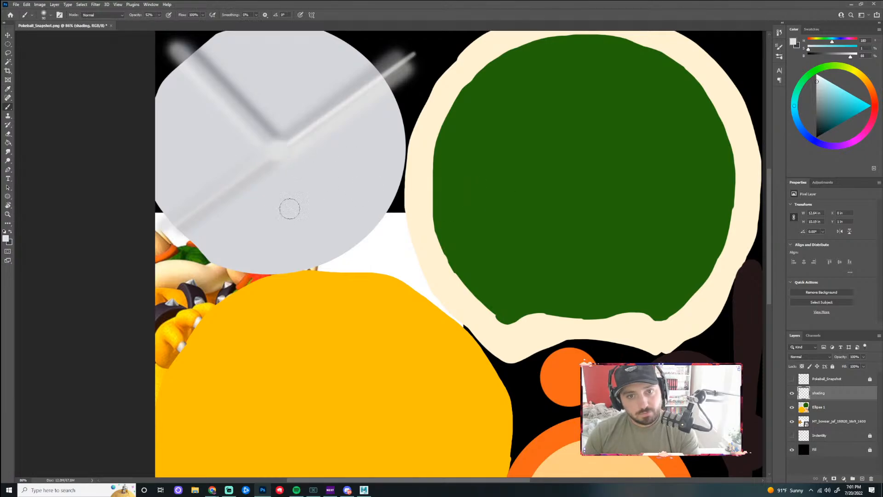
{"action": "key", "text": "bracketright"}
{"action": "key", "text": "bracketright"}
{"action": "key", "text": "bracketright"}
{"action": "key", "text": "bracketright"}
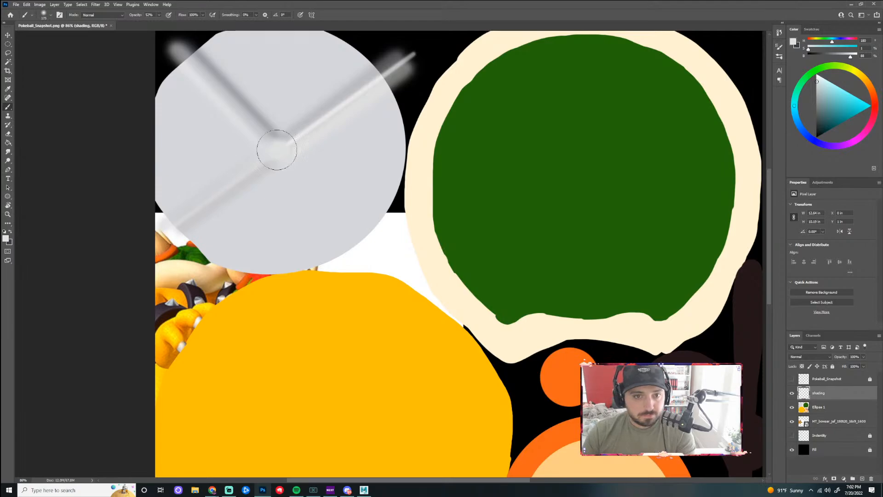
- Paint a smaller pure white glow at the grey circle's centre and show the Pokeball_Snapshot wireframe layer again
{"action": "left_click", "coordinate": [816, 77]}
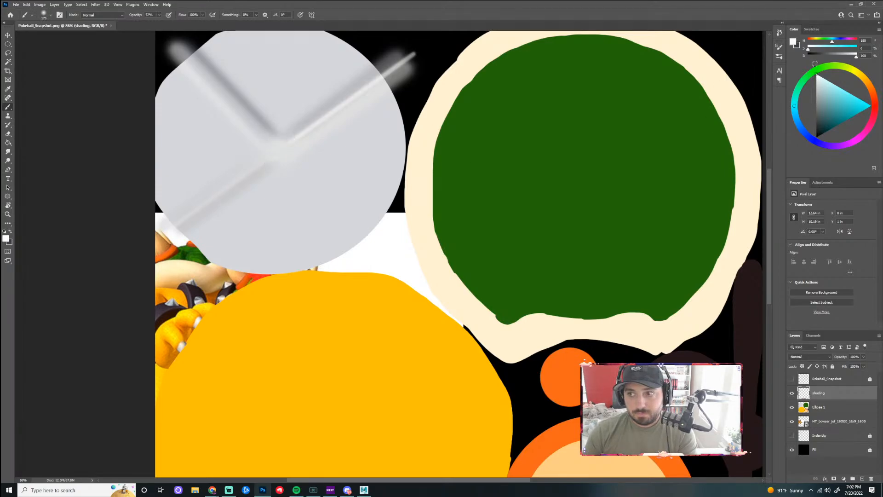
{"action": "key", "text": "bracketright"}
{"action": "key", "text": "bracketright"}
{"action": "key", "text": "bracketright"}
{"action": "key", "text": "bracketright"}
{"action": "key", "text": "bracketleft"}
{"action": "key", "text": "bracketleft"}
{"action": "key", "text": "bracketleft"}
{"action": "key", "text": "bracketleft"}
{"action": "key", "text": "bracketleft"}
{"action": "key", "text": "bracketleft"}
{"action": "key", "text": "bracketleft"}
{"action": "key", "text": "bracketleft"}
{"action": "key", "text": "bracketleft"}
{"action": "key", "text": "bracketleft"}
{"action": "key", "text": "bracketleft"}
{"action": "key", "text": "bracketleft"}
{"action": "key", "text": "bracketleft"}
{"action": "key", "text": "bracketleft"}
{"action": "key", "text": "bracketleft"}
{"action": "key", "text": "bracketleft"}
{"action": "key", "text": "bracketleft"}
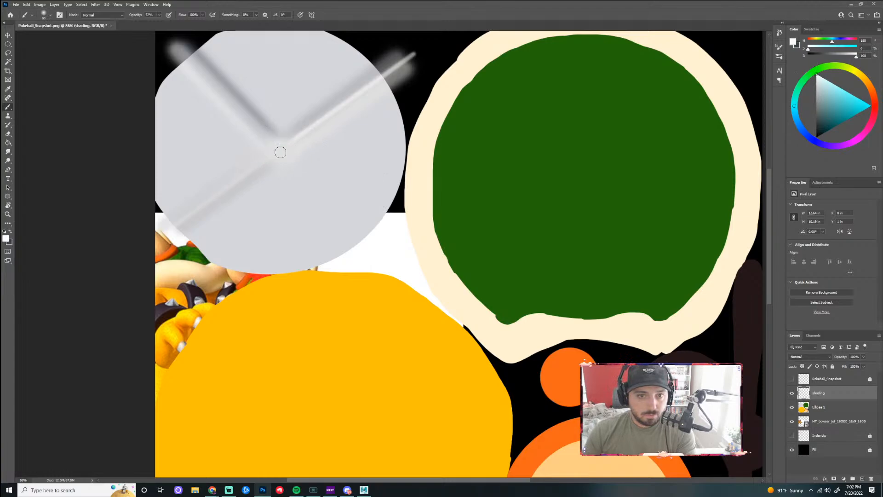
{"action": "left_click", "coordinate": [280, 152]}
{"action": "scroll", "coordinate": [335, 193], "scroll_direction": "down", "scroll_amount": 1}
{"action": "scroll", "coordinate": [322, 198], "scroll_direction": "down", "scroll_amount": 2}
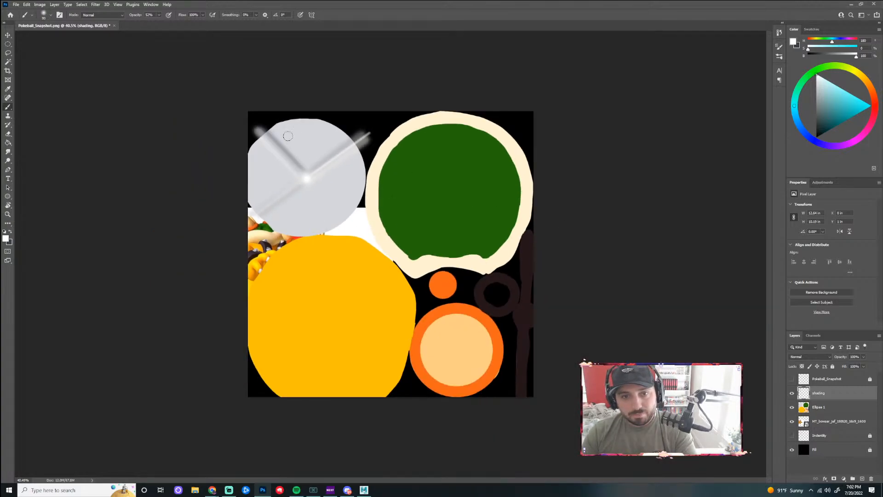
{"action": "left_click", "coordinate": [792, 379]}
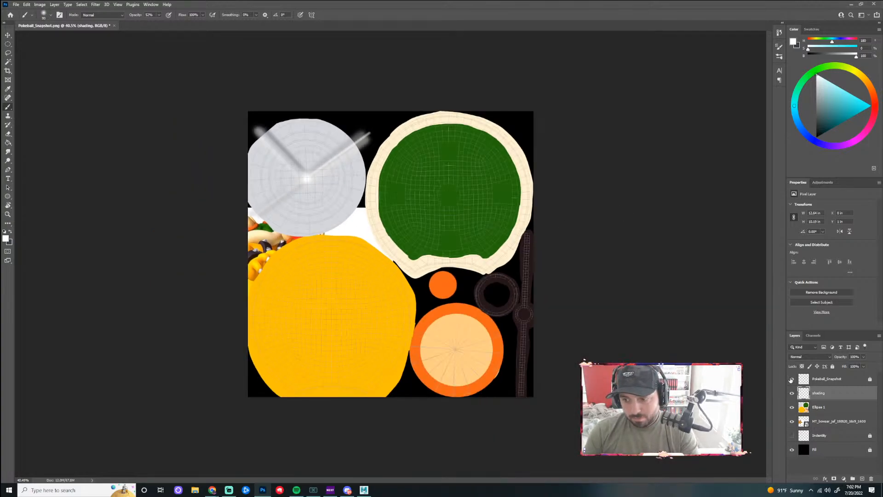
- Try a white stroke on the grey circle just above the upper-right shading
{"action": "scroll", "coordinate": [345, 175], "scroll_direction": "up", "scroll_amount": 3}
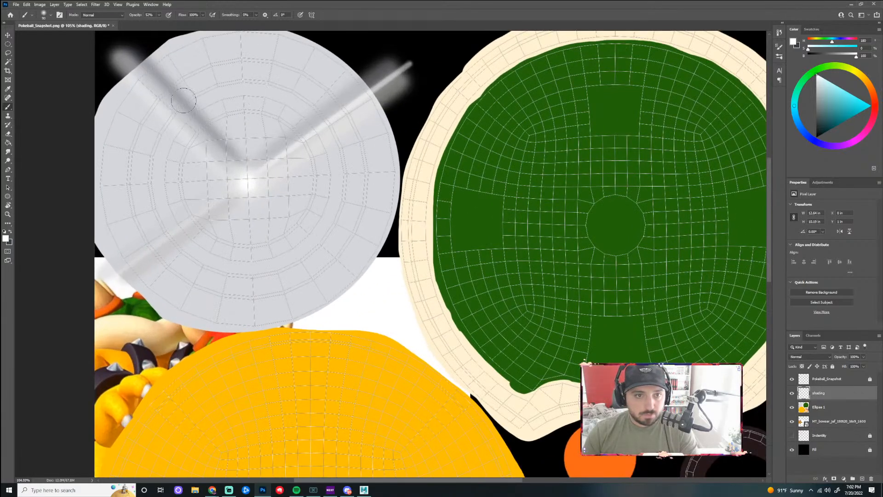
{"action": "left_click_drag", "start_coordinate": [299, 95], "coordinate": [311, 101]}
{"action": "key", "text": "ctrl+z"}
- Paint a curved white highlight with a smaller brush along the grey circle's middle ring, from the upper-left shading round to below the centre
{"action": "key", "text": "bracketleft"}
{"action": "key", "text": "bracketleft"}
{"action": "key", "text": "bracketleft"}
{"action": "key", "text": "bracketleft"}
{"action": "key", "text": "bracketleft"}
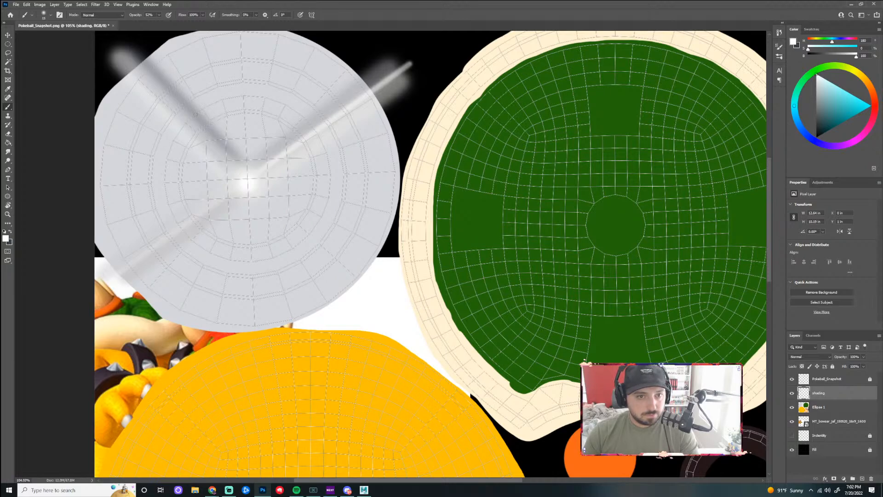
{"action": "mouse_move", "coordinate": [166, 171]}
{"action": "left_mouse_down"}
{"action": "mouse_move", "coordinate": [169, 212]}
{"action": "mouse_move", "coordinate": [192, 241]}
{"action": "mouse_move", "coordinate": [240, 263]}
{"action": "left_mouse_up"}
{"action": "key", "text": "ctrl+z"}
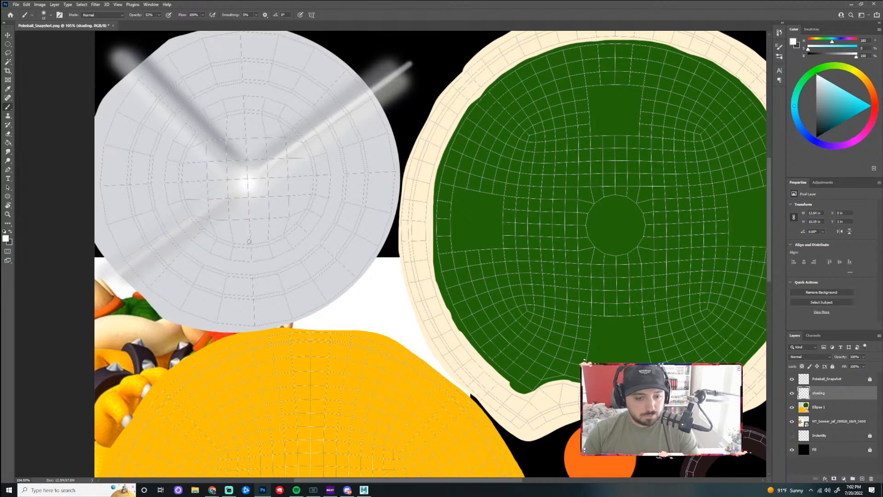
{"action": "mouse_move", "coordinate": [177, 137]}
{"action": "left_mouse_down"}
{"action": "mouse_move", "coordinate": [169, 204]}
{"action": "mouse_move", "coordinate": [196, 244]}
{"action": "mouse_move", "coordinate": [230, 256]}
{"action": "mouse_move", "coordinate": [271, 258]}
{"action": "left_mouse_up"}
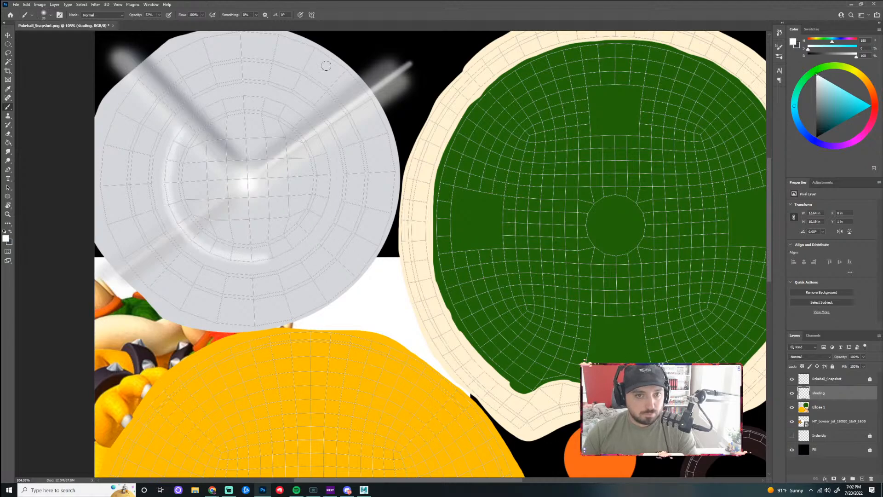
- Paint a soft white highlight arc along the upper-right part of the inner ring on the grey circle
{"action": "left_click_drag", "start_coordinate": [269, 82], "coordinate": [336, 122]}
{"action": "key", "text": "ctrl+z"}
{"action": "left_click_drag", "start_coordinate": [267, 77], "coordinate": [330, 136]}
{"action": "key", "text": "ctrl+z"}
{"action": "mouse_move", "coordinate": [256, 81]}
{"action": "left_mouse_down"}
{"action": "mouse_move", "coordinate": [303, 96]}
{"action": "mouse_move", "coordinate": [330, 122]}
{"action": "mouse_move", "coordinate": [340, 147]}
{"action": "mouse_move", "coordinate": [339, 213]}
{"action": "left_mouse_up"}
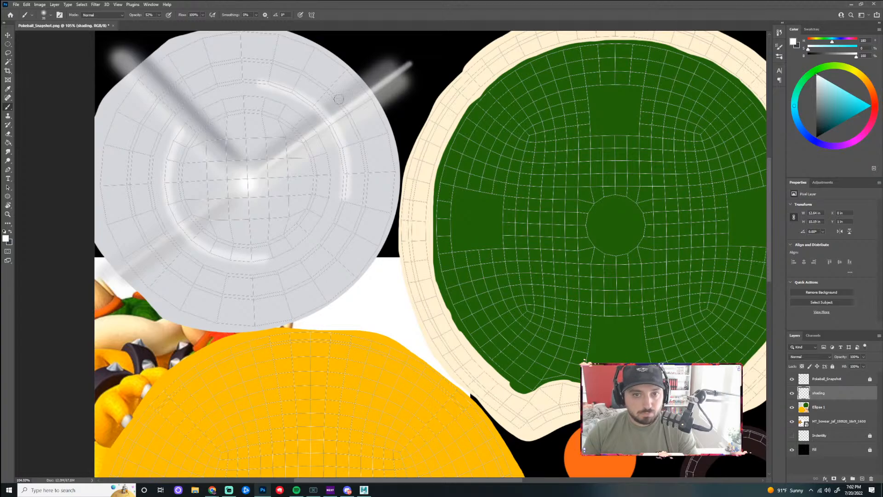
- Try a light grey shadow arc above the upper-left part of the grey circle's inner ring
{"action": "key", "text": "ctrl+0"}
{"action": "left_click_drag", "start_coordinate": [251, 170], "coordinate": [387, 139]}
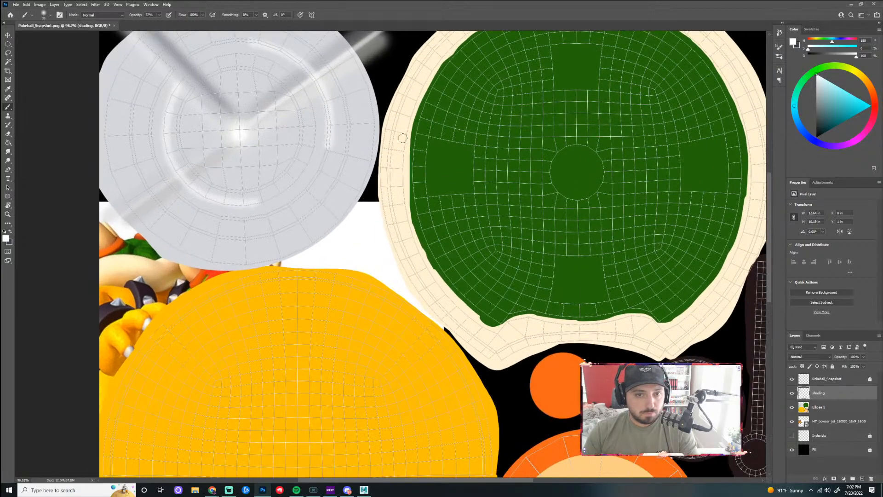
{"action": "left_click", "coordinate": [817, 89]}
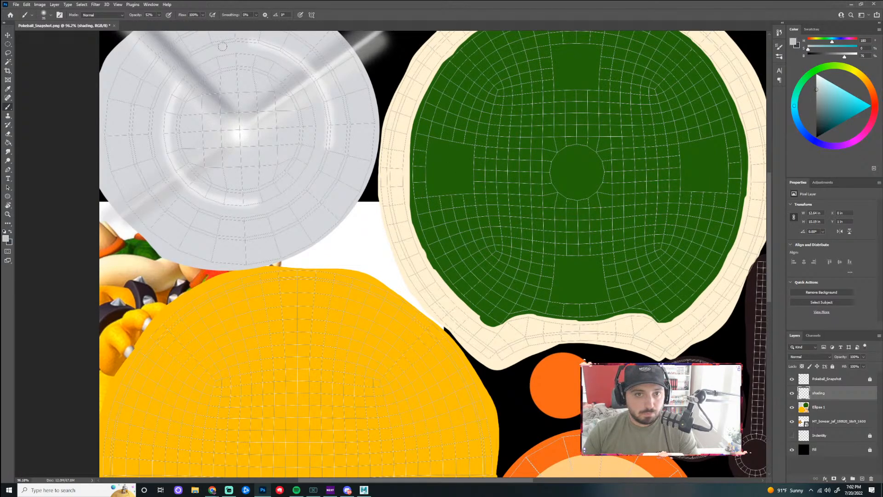
{"action": "left_click_drag", "start_coordinate": [209, 61], "coordinate": [263, 52]}
{"action": "key", "text": "ctrl+z"}
{"action": "key", "text": "ctrl+z"}
{"action": "left_click_drag", "start_coordinate": [193, 69], "coordinate": [272, 53]}
{"action": "key", "text": "ctrl+z"}
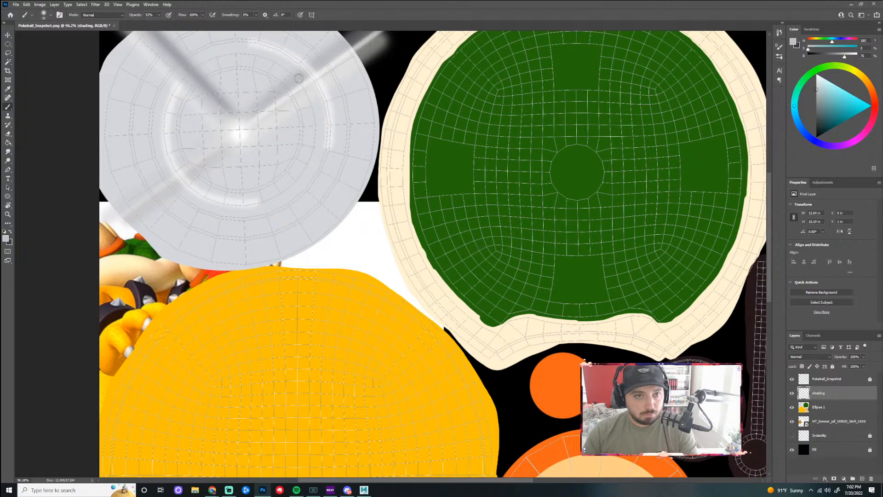
- Sample the darker grey from the existing diagonal shadow and paint a shadow arc along the inner ring's upper-left edge
{"action": "key", "text": "i"}
{"action": "left_click", "coordinate": [197, 69]}
{"action": "key", "text": "b"}
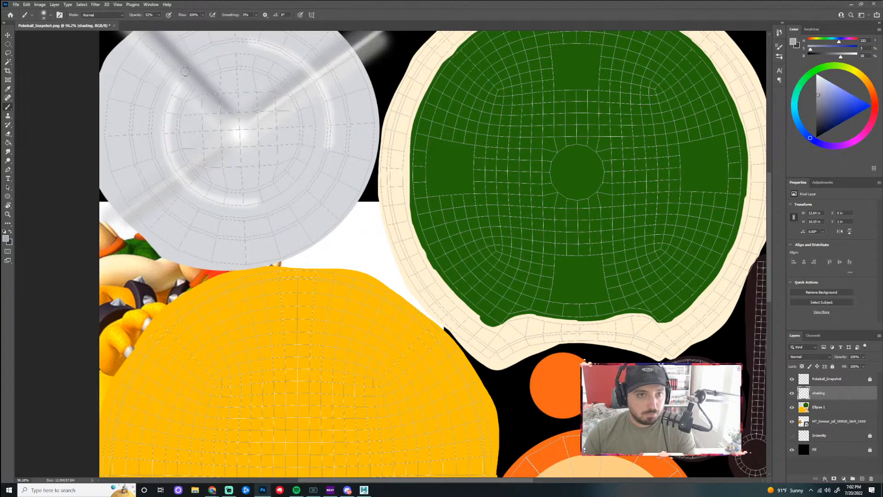
{"action": "left_click_drag", "start_coordinate": [188, 56], "coordinate": [240, 42]}
{"action": "key", "text": "ctrl+z"}
{"action": "key", "text": "ctrl+z"}
{"action": "left_click_drag", "start_coordinate": [185, 56], "coordinate": [232, 40]}
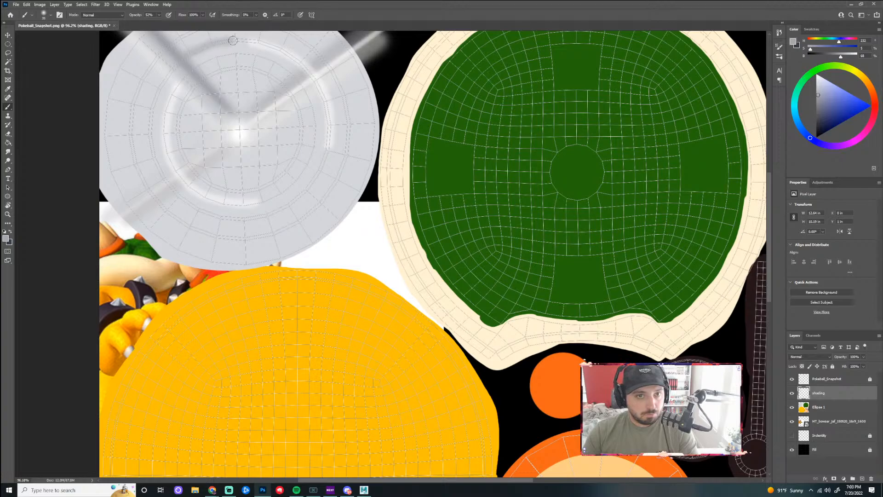
{"action": "key", "text": "ctrl+z"}
{"action": "mouse_move", "coordinate": [187, 61]}
{"action": "left_mouse_down"}
{"action": "mouse_move", "coordinate": [202, 46]}
{"action": "mouse_move", "coordinate": [258, 40]}
{"action": "left_mouse_up"}
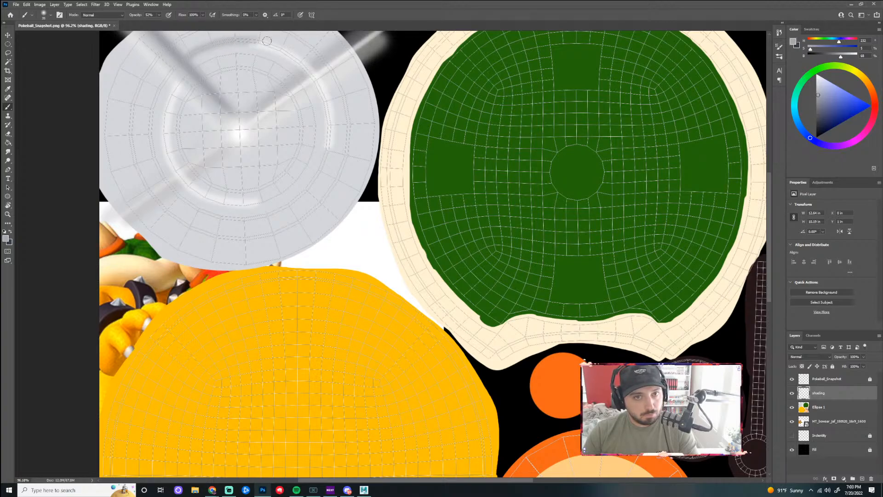
- Paint a grey shadow arc along the lower-right part of the grey circle's inner ring
{"action": "mouse_move", "coordinate": [256, 203]}
{"action": "left_mouse_down"}
{"action": "mouse_move", "coordinate": [329, 148]}
{"action": "mouse_move", "coordinate": [264, 199]}
{"action": "mouse_move", "coordinate": [299, 176]}
{"action": "left_mouse_up"}
{"action": "key", "text": "ctrl+z"}
{"action": "key", "text": "ctrl+z"}
{"action": "left_click_drag", "start_coordinate": [250, 203], "coordinate": [310, 178]}
{"action": "key", "text": "ctrl+z"}
{"action": "left_click_drag", "start_coordinate": [259, 201], "coordinate": [311, 165]}
{"action": "key", "text": "ctrl+z"}
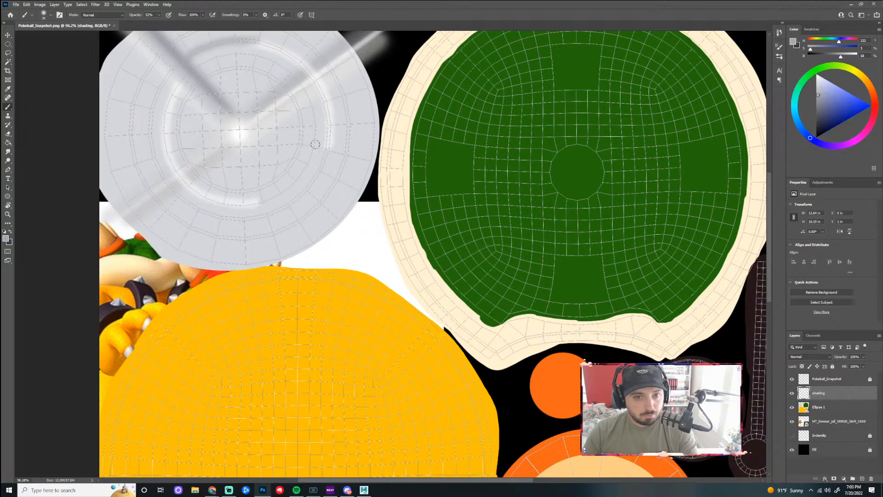
{"action": "mouse_move", "coordinate": [315, 123]}
{"action": "left_mouse_down"}
{"action": "mouse_move", "coordinate": [316, 146]}
{"action": "mouse_move", "coordinate": [297, 178]}
{"action": "mouse_move", "coordinate": [235, 211]}
{"action": "left_mouse_up"}
{"action": "scroll", "coordinate": [295, 228], "scroll_direction": "up", "scroll_amount": 5}
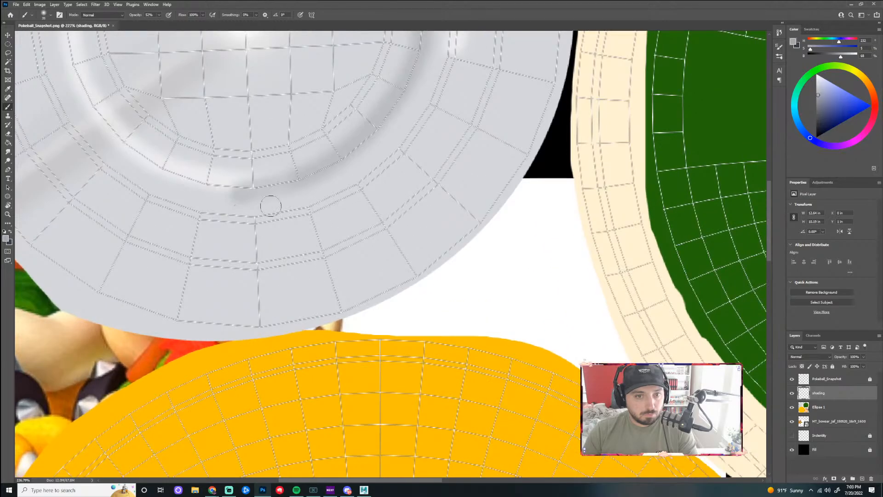
- Toggle the visibility of the shading and Pokeball_Snapshot layers to examine the shading painted on the grey circle
{"action": "scroll", "coordinate": [418, 172], "scroll_direction": "down", "scroll_amount": 2}
{"action": "scroll", "coordinate": [426, 129], "scroll_direction": "down", "scroll_amount": 3}
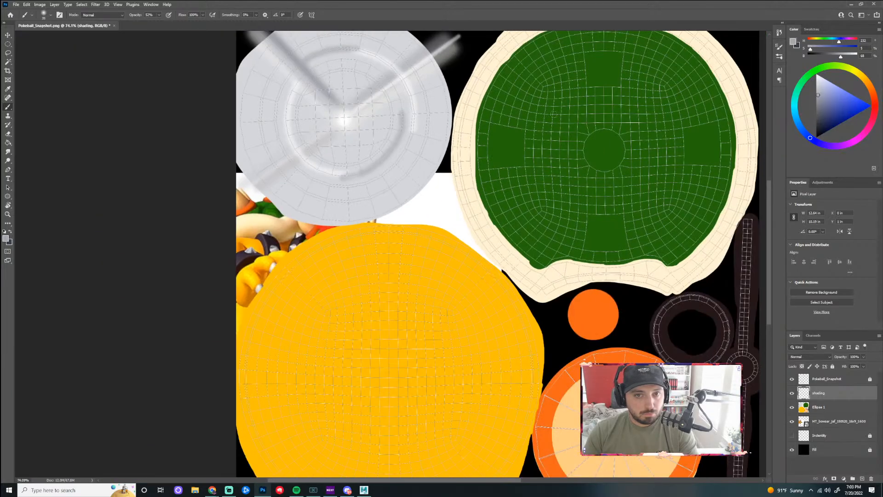
{"action": "left_click", "coordinate": [791, 393]}
{"action": "left_click", "coordinate": [792, 392]}
{"action": "left_click", "coordinate": [791, 379]}
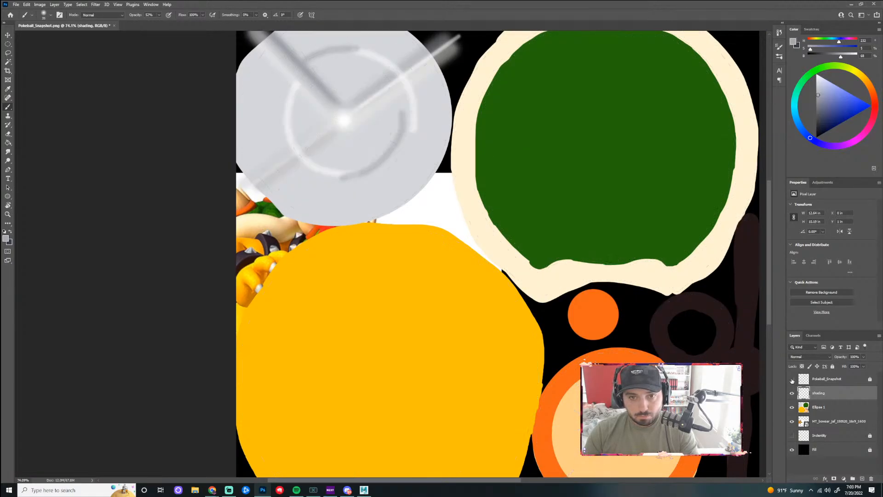
{"action": "scroll", "coordinate": [366, 233], "scroll_direction": "down", "scroll_amount": 10}
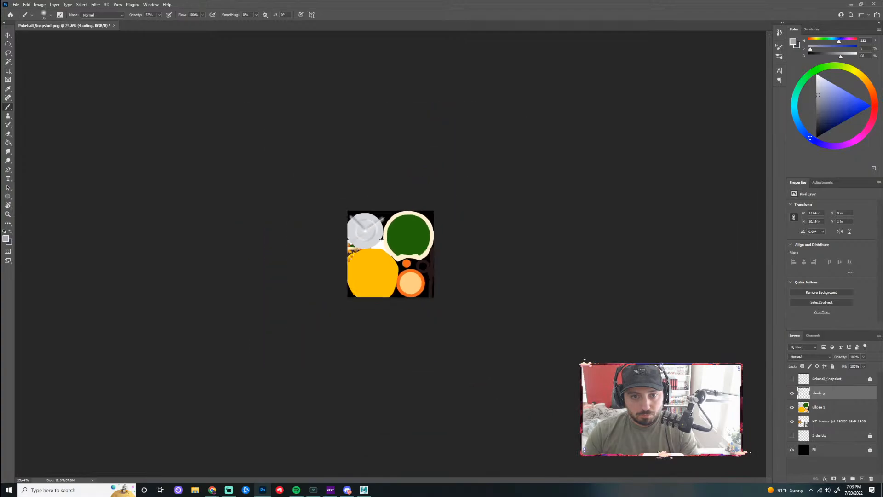
{"action": "scroll", "coordinate": [336, 205], "scroll_direction": "up", "scroll_amount": 15}
{"action": "left_click", "coordinate": [792, 379]}
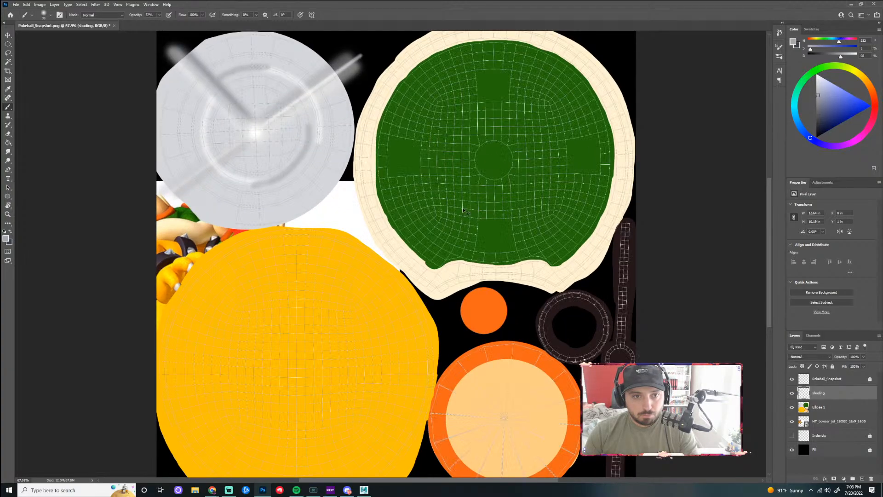
{"action": "left_click", "coordinate": [792, 393]}
{"action": "left_click", "coordinate": [792, 393]}
- Step back through the edit history to undo the ring arcs, centre highlight and other recent shading strokes
{"action": "key", "text": "ctrl+z"}
{"action": "key", "text": "ctrl+z"}
{"action": "key", "text": "ctrl+z"}
{"action": "key", "text": "ctrl+z"}
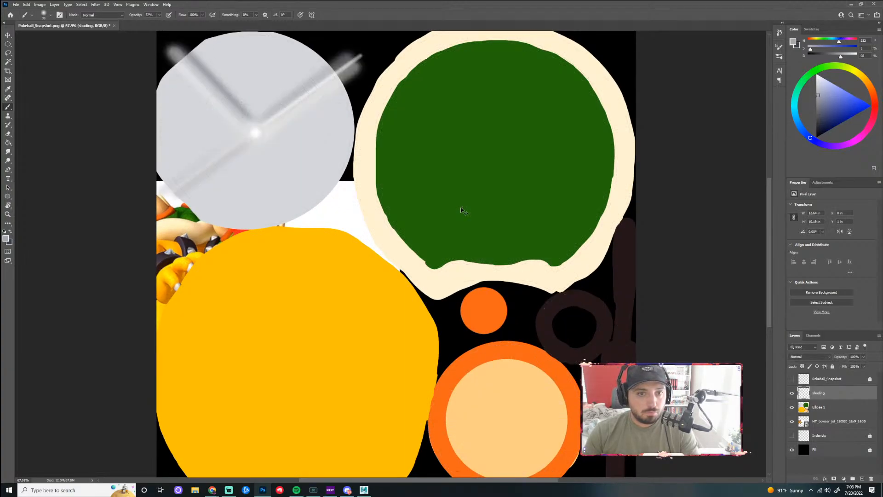
{"action": "key", "text": "ctrl+z"}
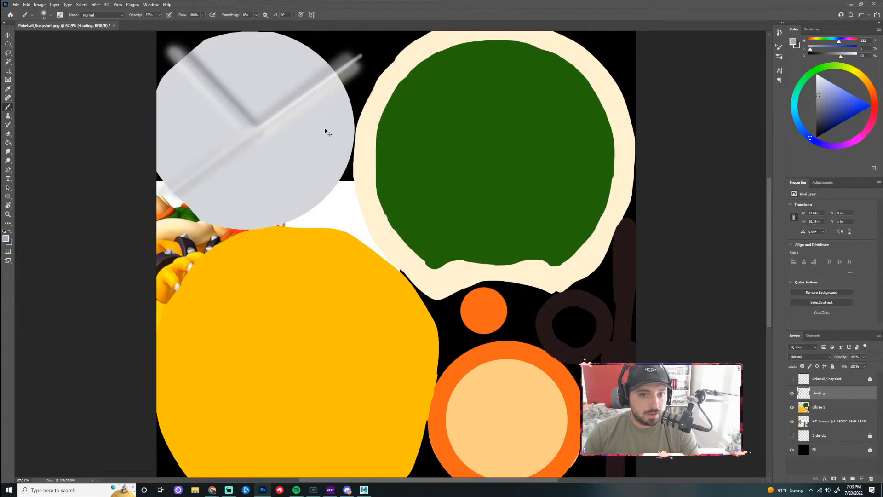
{"action": "key", "text": "ctrl+z"}
{"action": "key", "text": "ctrl+z"}
{"action": "key", "text": "ctrl+z"}
{"action": "key", "text": "ctrl+z"}
{"action": "key", "text": "ctrl+z"}
{"action": "key", "text": "ctrl+z"}
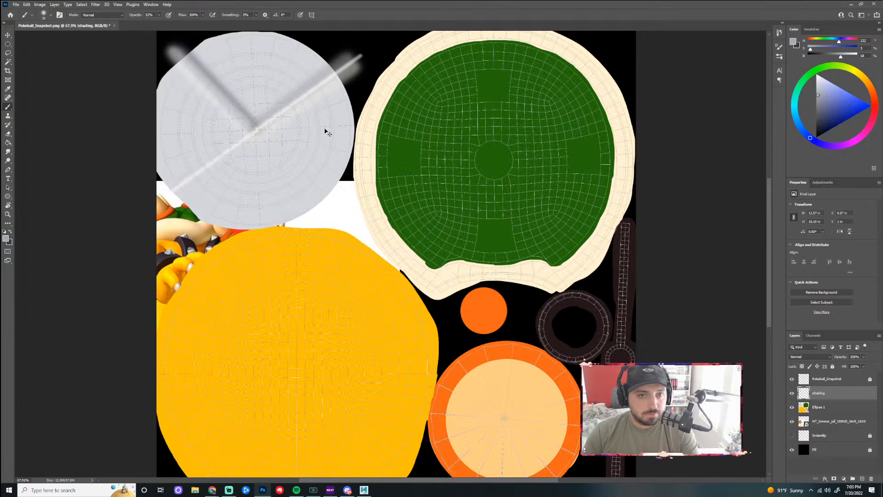
{"action": "key", "text": "ctrl+shift+z"}
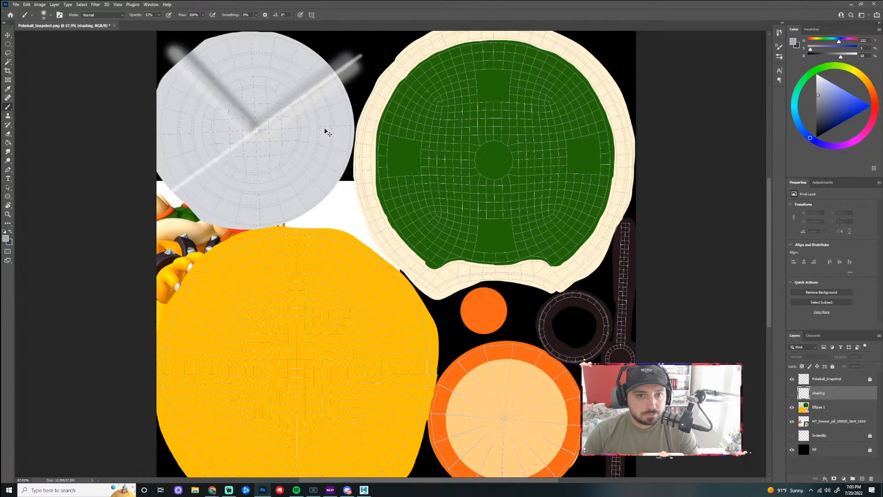
{"action": "key", "text": "ctrl+z"}
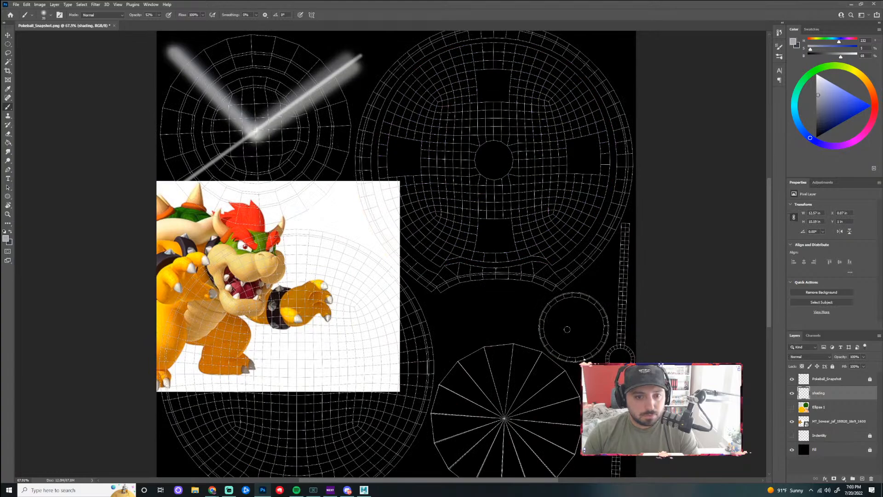
- Hide and delete the shading layer
{"action": "key", "text": "z"}
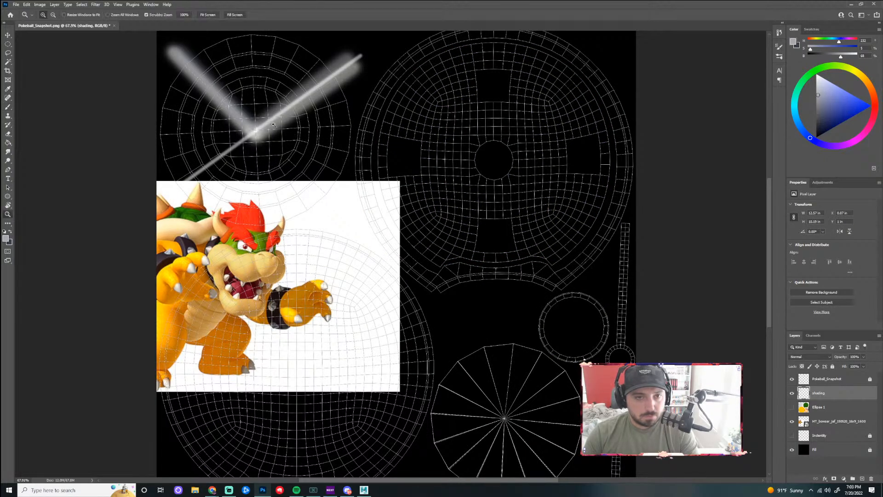
{"action": "left_click", "coordinate": [792, 393]}
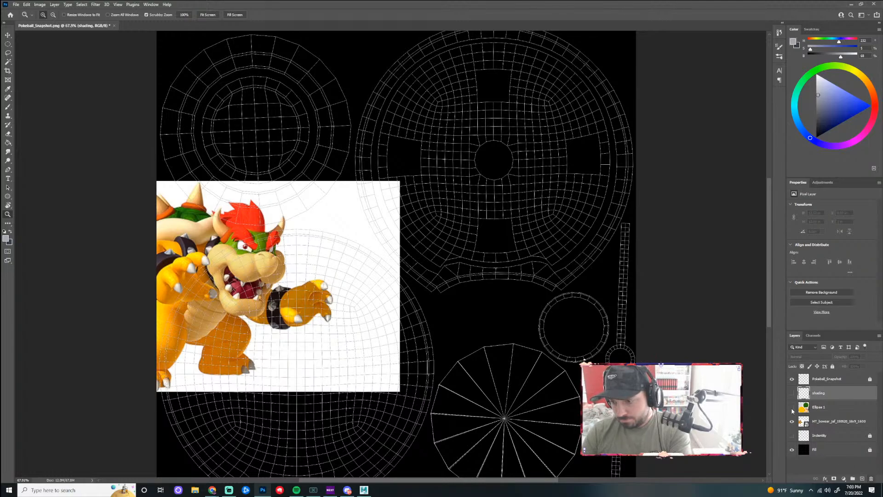
{"action": "left_click", "coordinate": [871, 478]}
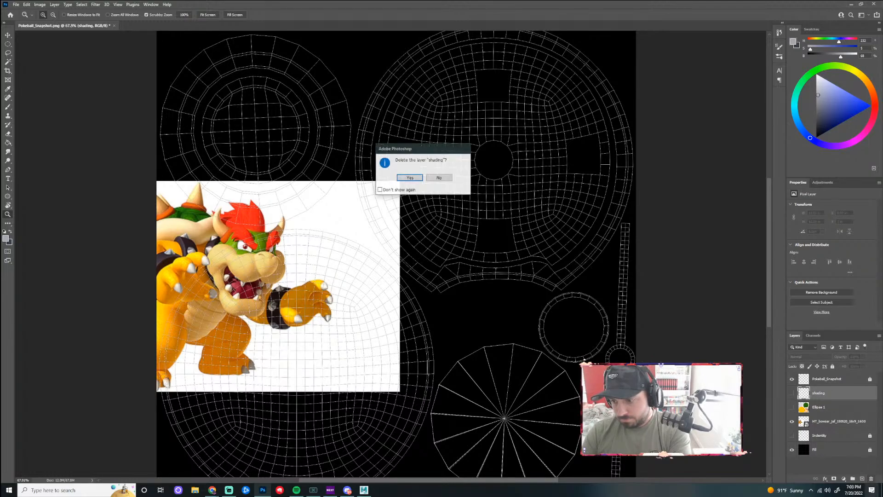
{"action": "left_click", "coordinate": [409, 179]}
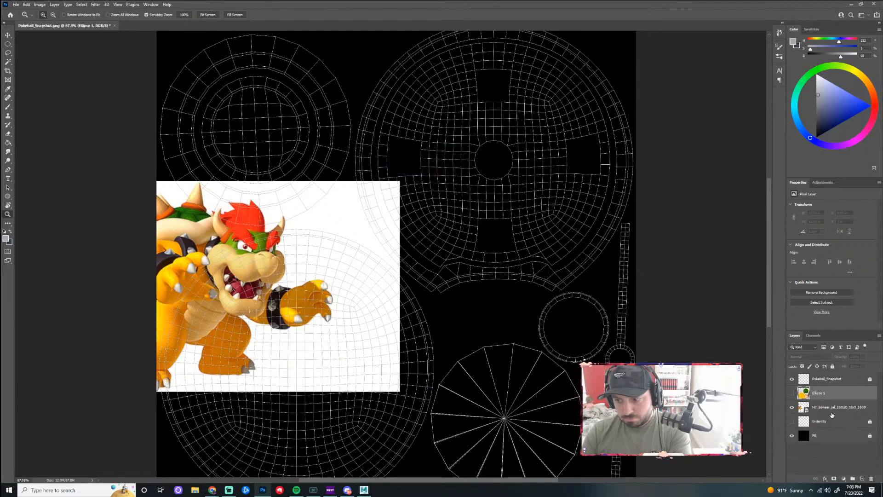
- Show the Ellipse 1 colour layer and hide the Bowser reference image and Pokeball_Snapshot wireframe layers
{"action": "left_click", "coordinate": [791, 393]}
{"action": "scroll", "coordinate": [467, 227], "scroll_direction": "down", "scroll_amount": 3}
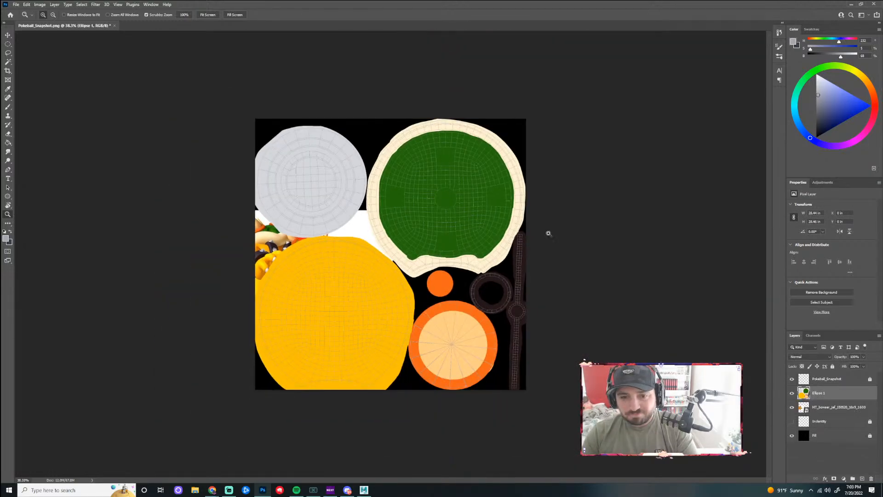
{"action": "scroll", "coordinate": [479, 217], "scroll_direction": "up", "scroll_amount": 2}
{"action": "scroll", "coordinate": [506, 219], "scroll_direction": "down", "scroll_amount": 2}
{"action": "scroll", "coordinate": [487, 218], "scroll_direction": "up", "scroll_amount": 2}
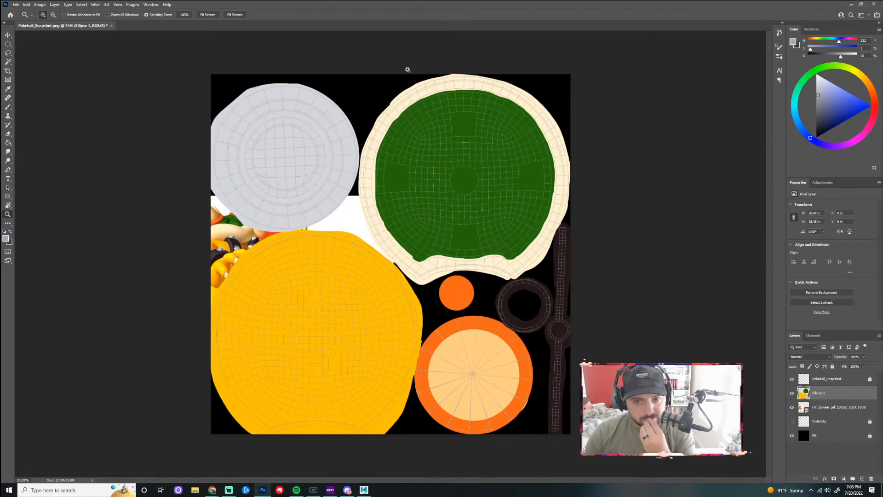
{"action": "left_click", "coordinate": [793, 408]}
{"action": "left_click", "coordinate": [793, 379]}
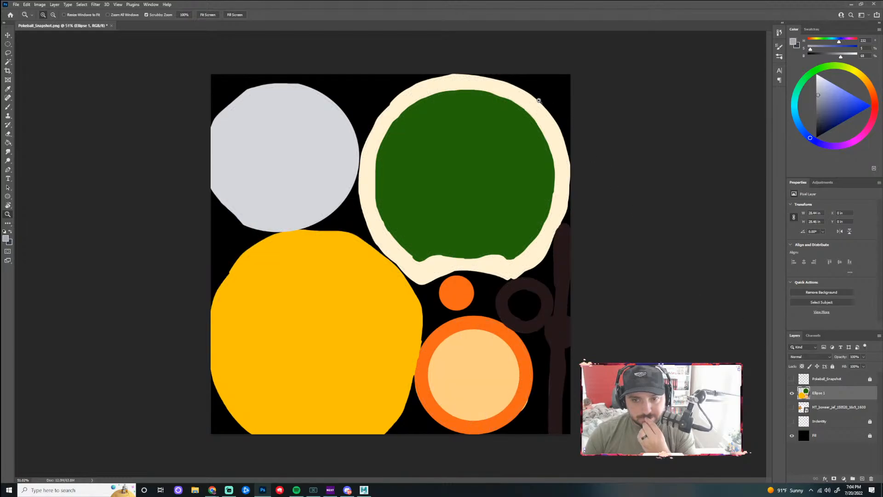
- Export the flat-colour texture as a PNG named color_map to the Desktop
{"action": "left_click", "coordinate": [15, 5]}
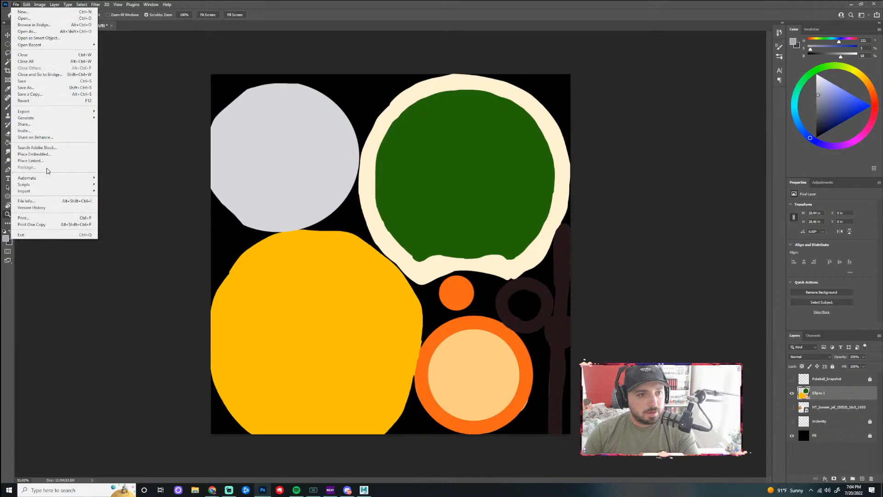
{"action": "mouse_move", "coordinate": [46, 112]}
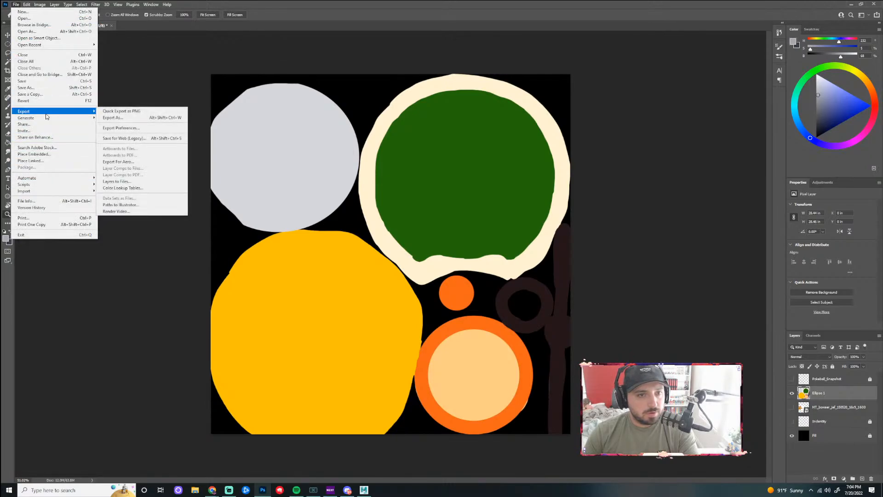
{"action": "left_click", "coordinate": [133, 112]}
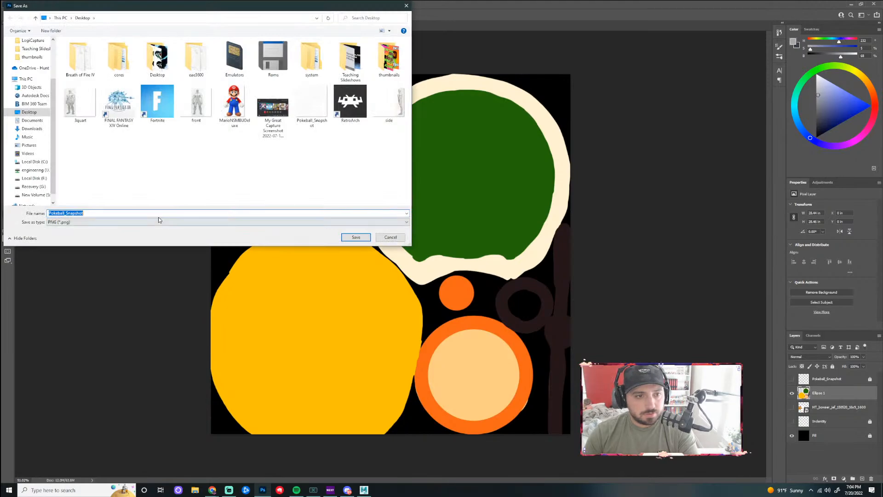
{"action": "left_click_drag", "start_coordinate": [54, 91], "coordinate": [59, 41]}
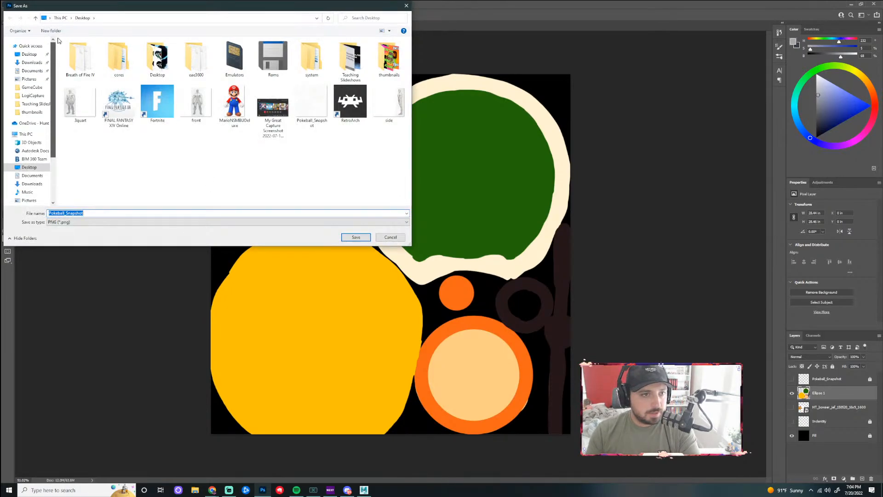
{"action": "left_click", "coordinate": [29, 53]}
{"action": "left_click", "coordinate": [118, 212]}
{"action": "type", "text": "color_map"}
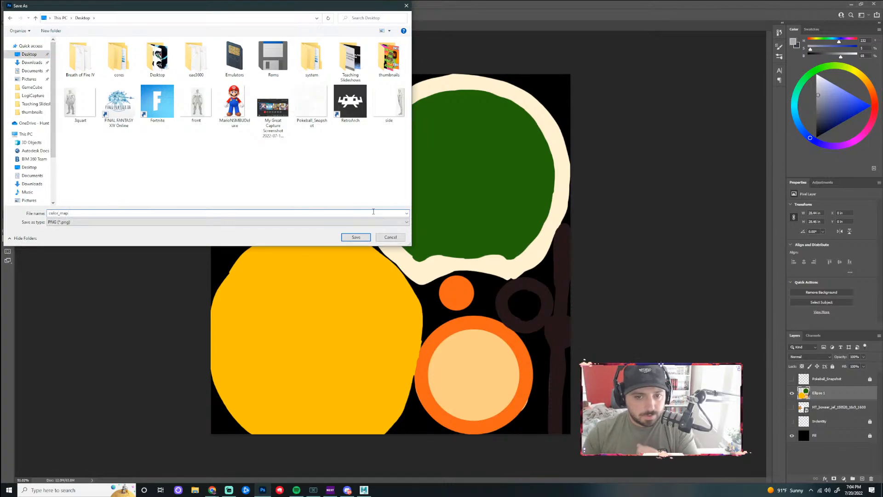
{"action": "left_click", "coordinate": [361, 237]}
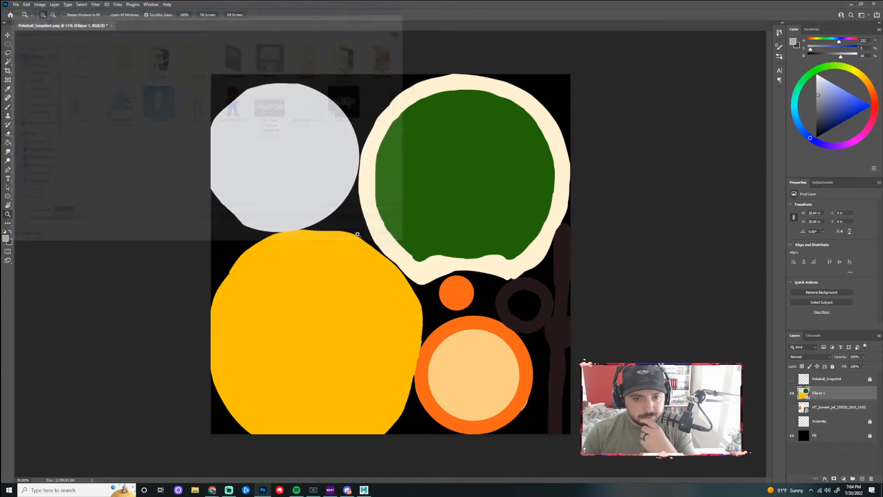
- Switch to Maya and close the UV Editor window
{"action": "left_click", "coordinate": [370, 491]}
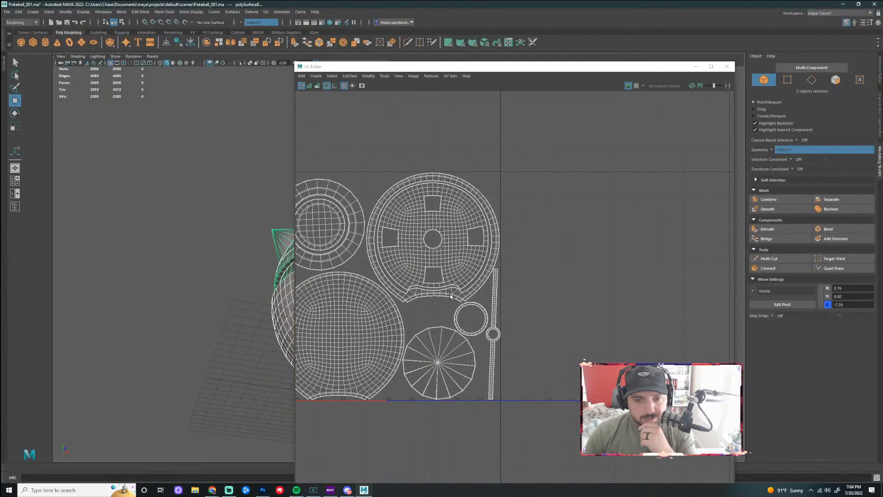
{"action": "left_click_drag", "start_coordinate": [568, 66], "coordinate": [421, 71]}
{"action": "left_click", "coordinate": [579, 70]}
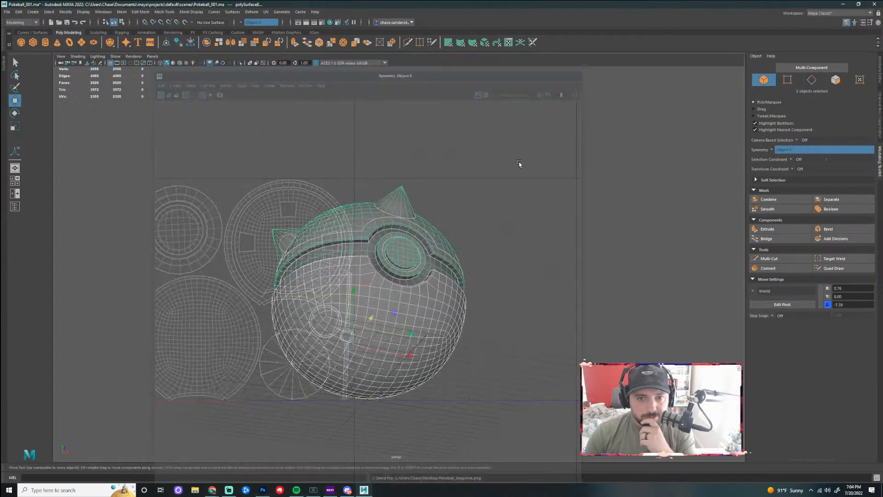
- Deselect all parts of the spiked Pokeball model and view it from the front
{"action": "left_click_drag", "start_coordinate": [514, 230], "coordinate": [498, 256], "text": "alt"}
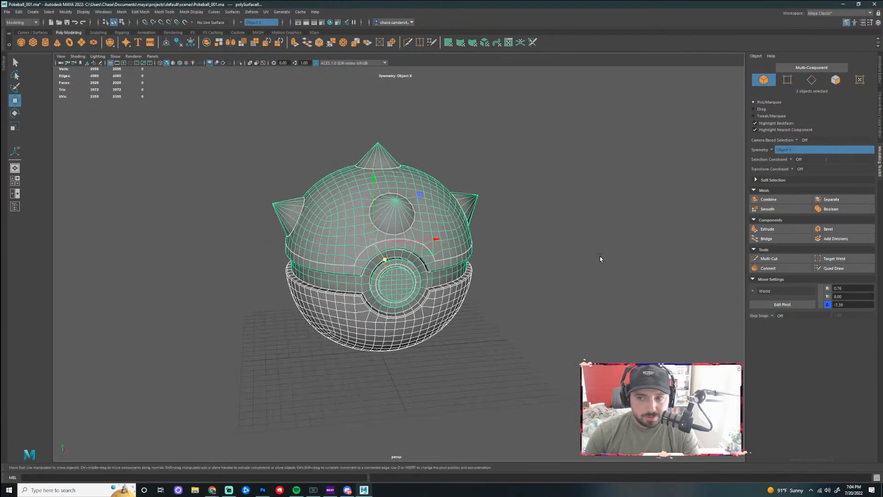
{"action": "left_click", "coordinate": [570, 112]}
{"action": "left_click_drag", "start_coordinate": [569, 112], "coordinate": [165, 408]}
{"action": "left_click", "coordinate": [541, 235]}
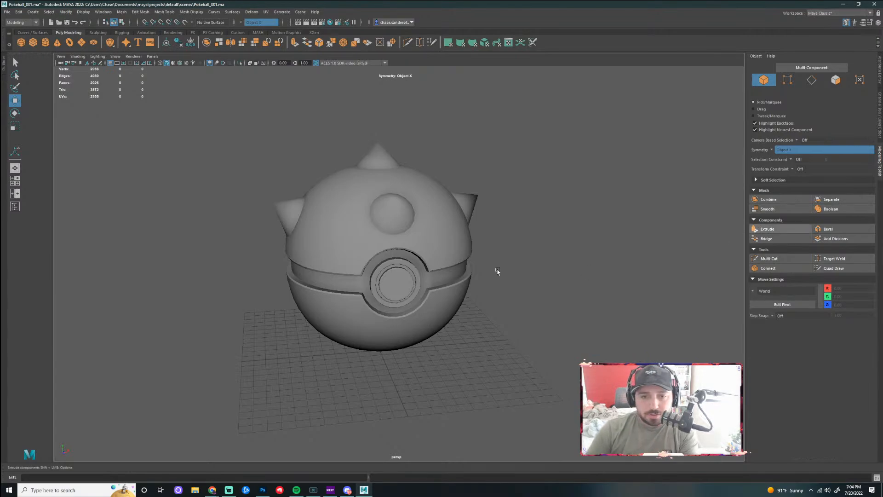
- Enter edge selection on the Pokeball's upper half and turn symmetry off
{"action": "left_click", "coordinate": [381, 258]}
{"action": "right_click", "coordinate": [386, 252]}
{"action": "left_click", "coordinate": [425, 198]}
{"action": "left_click_drag", "start_coordinate": [467, 301], "coordinate": [466, 278]}
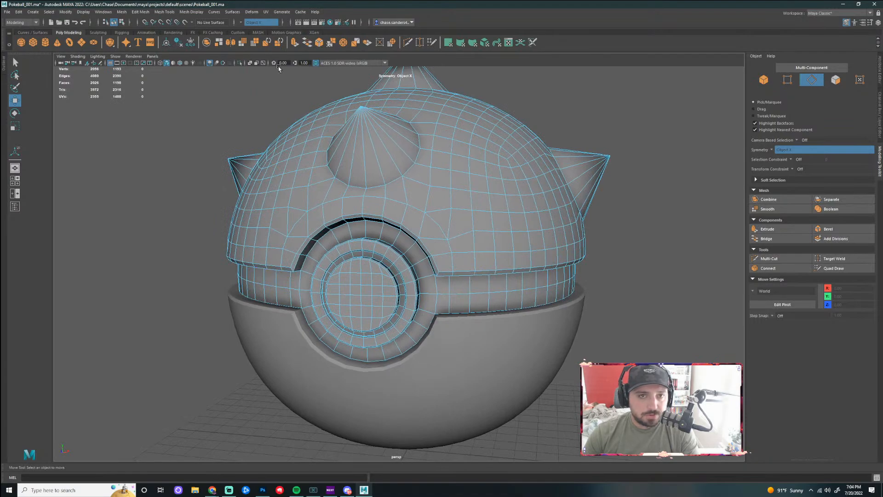
{"action": "left_click", "coordinate": [241, 22]}
{"action": "left_click", "coordinate": [260, 26]}
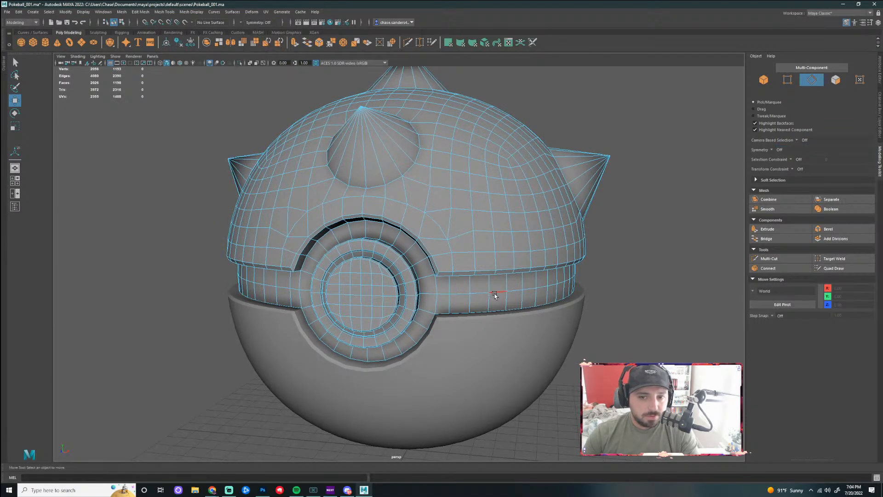
- Highlight the edge loop along the upper shell's lower rim and the loop around the front spike's base
{"action": "left_click", "coordinate": [463, 275]}
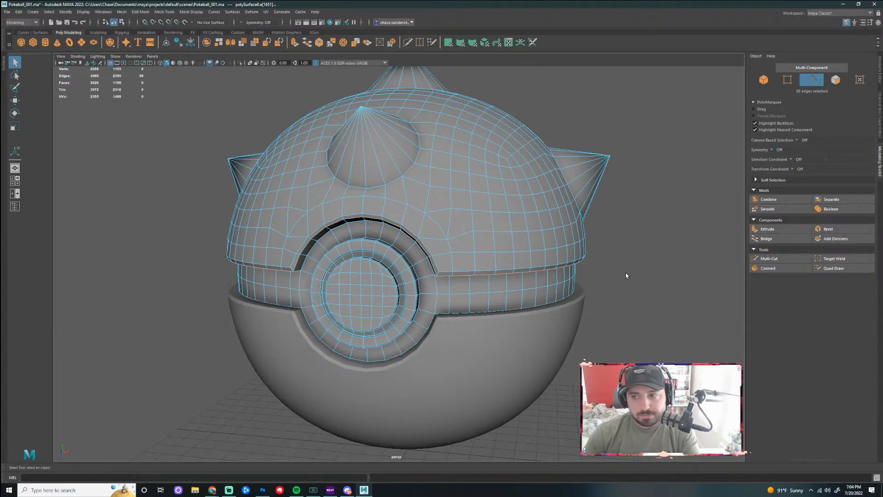
{"action": "left_click", "coordinate": [396, 182]}
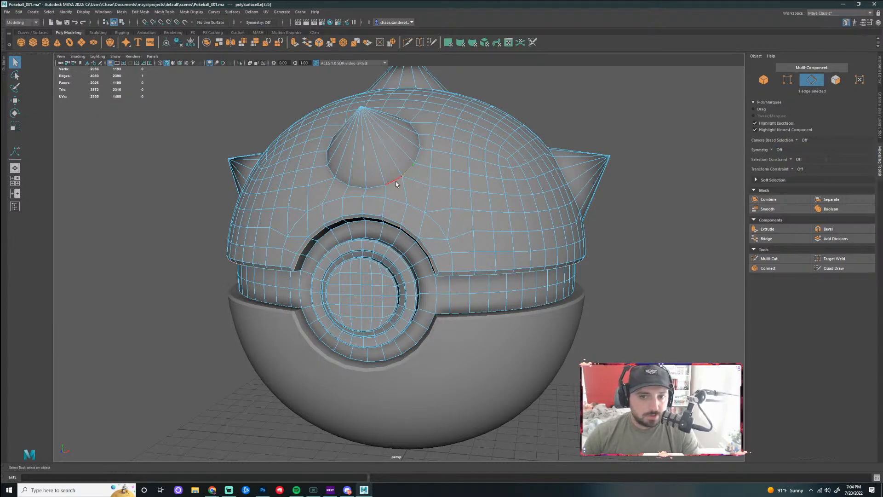
{"action": "left_click_drag", "start_coordinate": [474, 191], "coordinate": [353, 150], "text": "alt"}
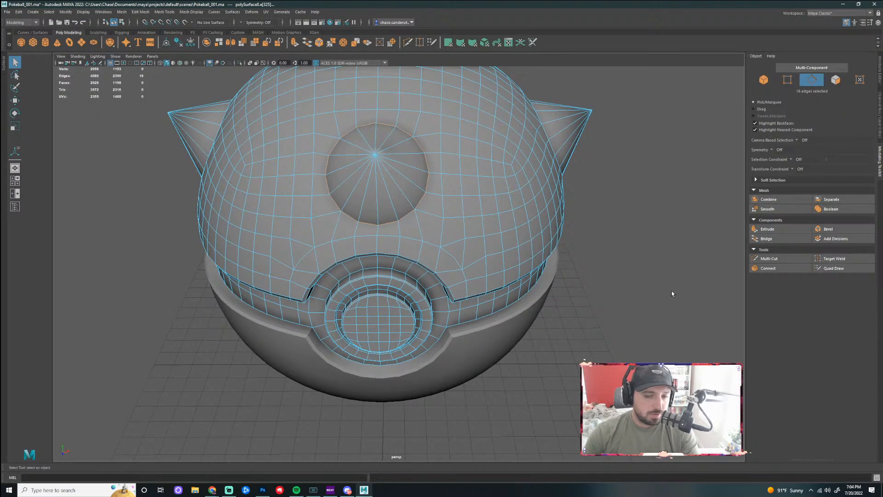
- Select both halves of the Pokeball as objects and assign them a new Blinn material
{"action": "scroll", "coordinate": [627, 287], "scroll_direction": "down", "scroll_amount": 3}
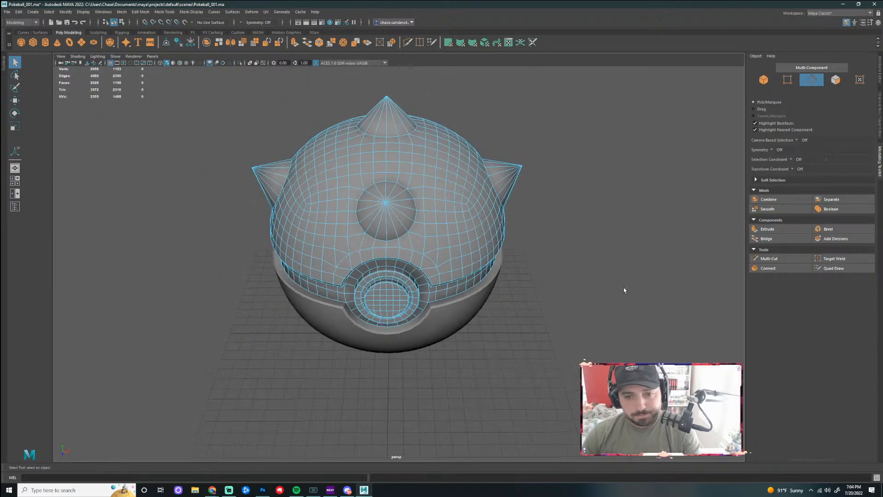
{"action": "left_click_drag", "start_coordinate": [626, 288], "coordinate": [587, 319], "text": "alt"}
{"action": "scroll", "coordinate": [460, 207], "scroll_direction": "down", "scroll_amount": 2}
{"action": "key", "text": "F8"}
{"action": "left_click_drag", "start_coordinate": [575, 121], "coordinate": [200, 413]}
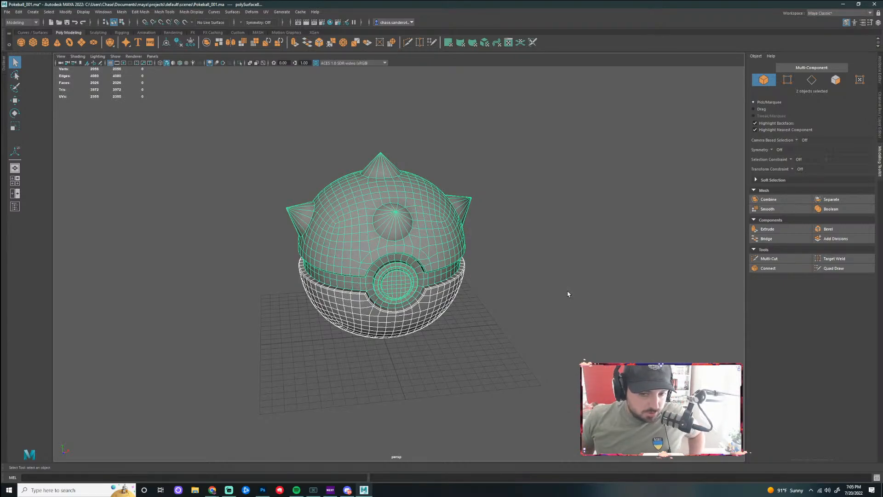
{"action": "left_click_drag", "start_coordinate": [198, 138], "coordinate": [597, 356]}
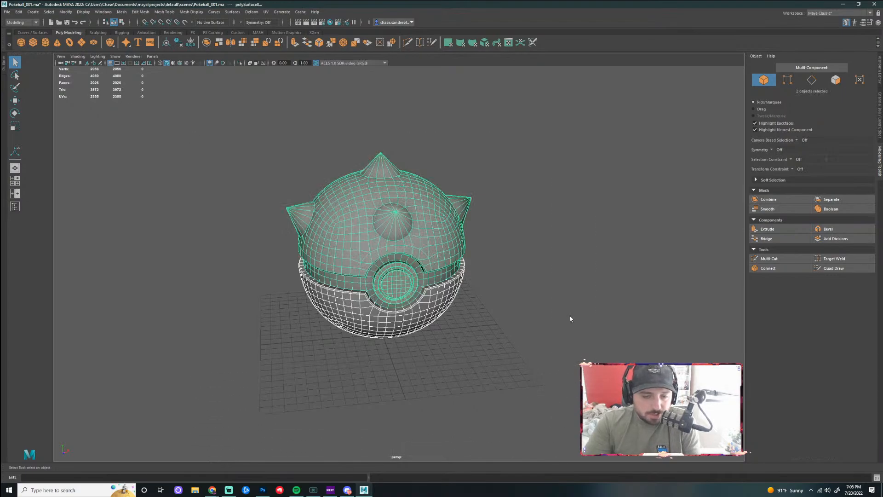
{"action": "right_click", "coordinate": [415, 190]}
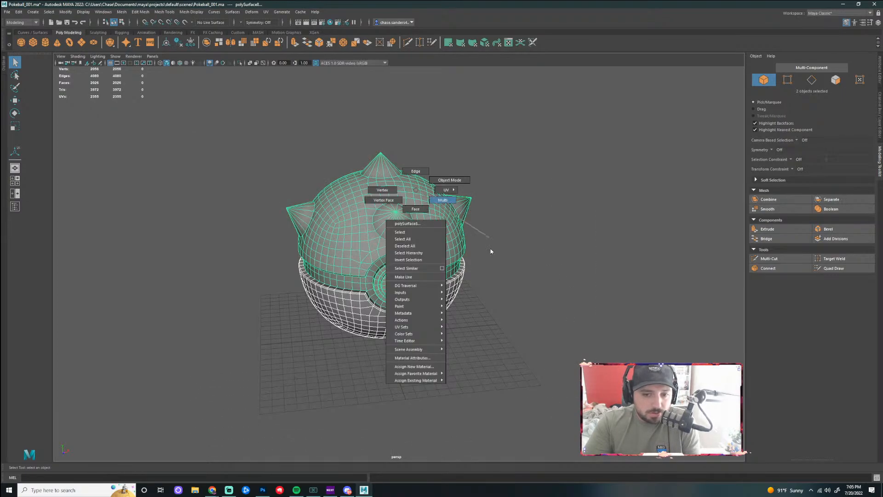
{"action": "left_click", "coordinate": [422, 366]}
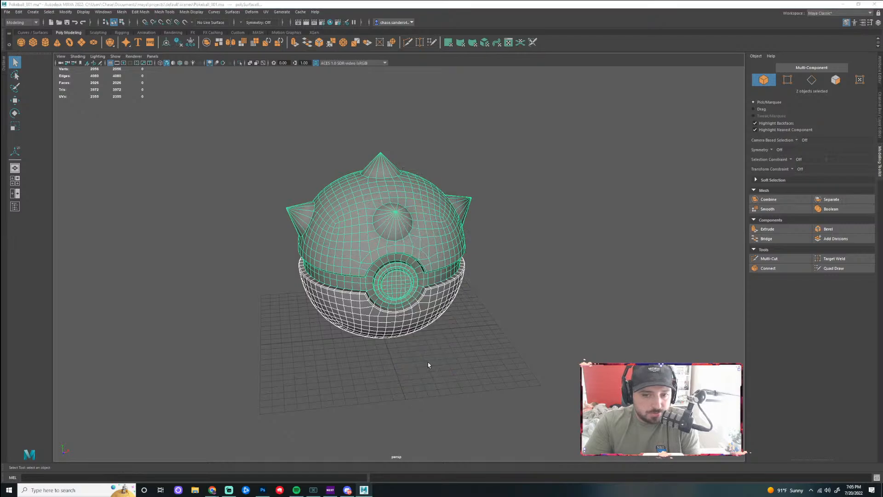
{"action": "left_click_drag", "start_coordinate": [335, 166], "coordinate": [411, 106]}
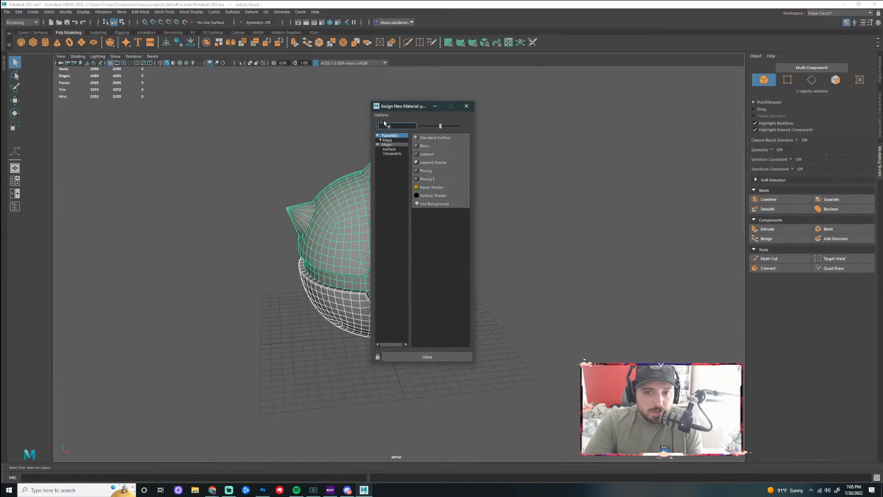
{"action": "left_click", "coordinate": [424, 146]}
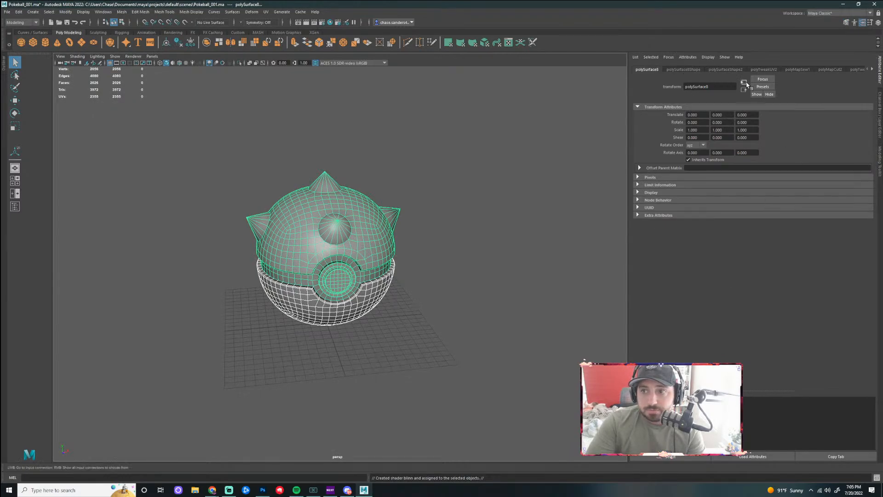
- Bring up the Blinn material's attributes and connect a File texture to its Color
{"action": "left_click", "coordinate": [872, 70]}
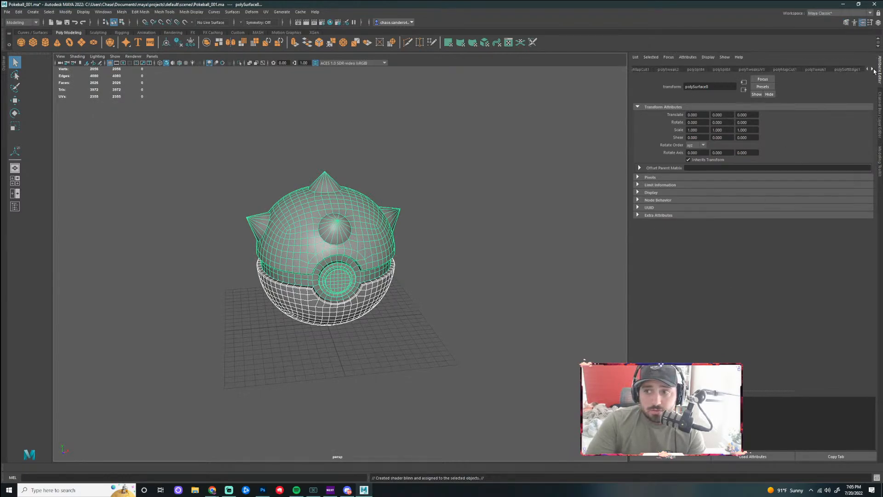
{"action": "left_click", "coordinate": [873, 70]}
{"action": "left_click", "coordinate": [857, 72]}
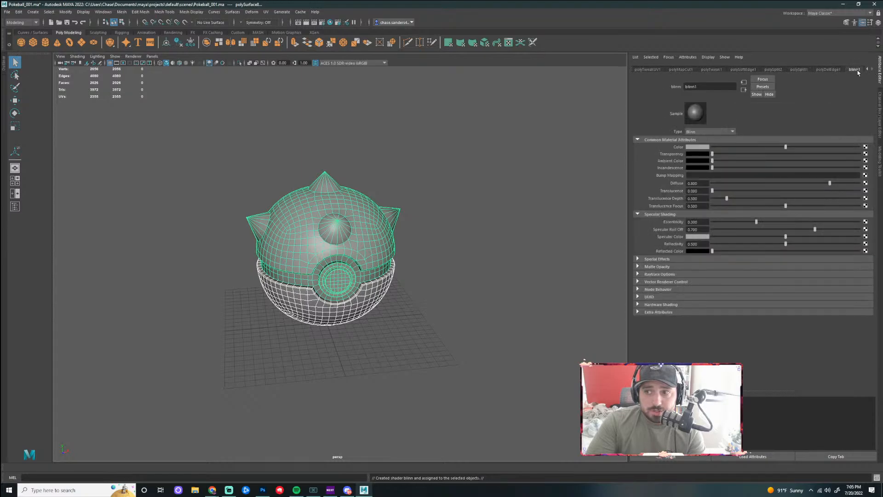
{"action": "left_click", "coordinate": [869, 71]}
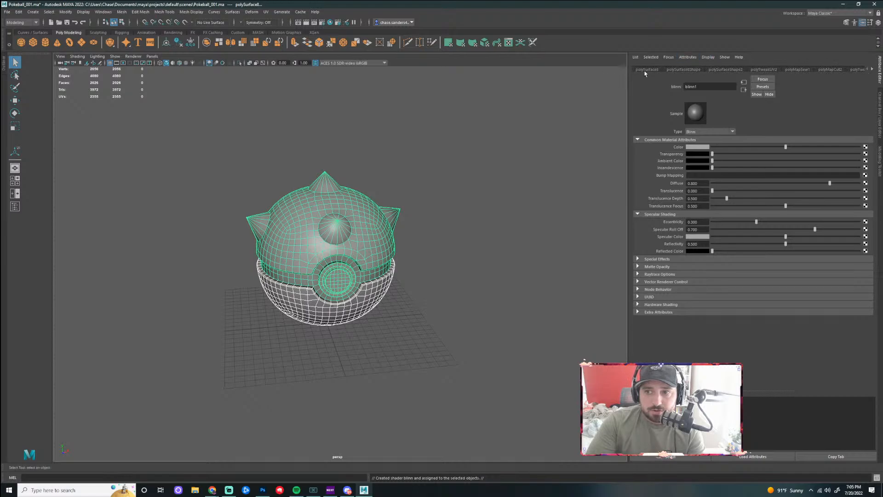
{"action": "left_click", "coordinate": [873, 70]}
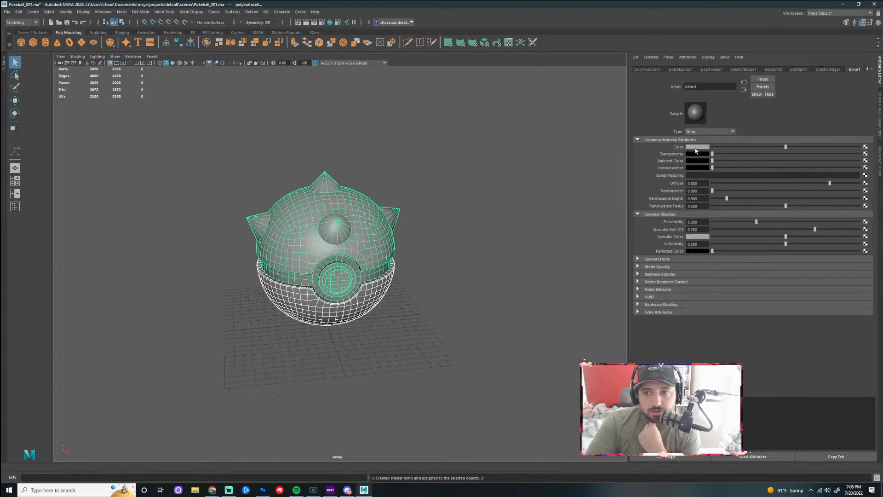
{"action": "left_click", "coordinate": [865, 148]}
{"action": "left_click_drag", "start_coordinate": [179, 124], "coordinate": [506, 104]}
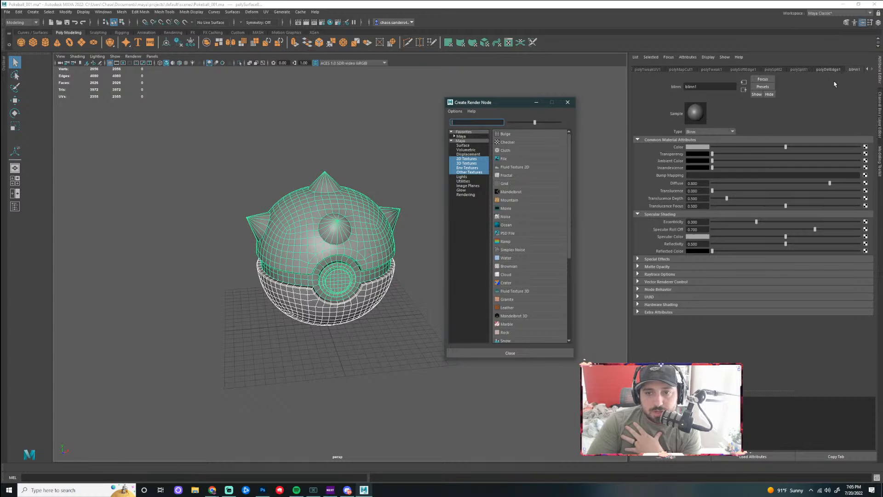
{"action": "left_click", "coordinate": [504, 159]}
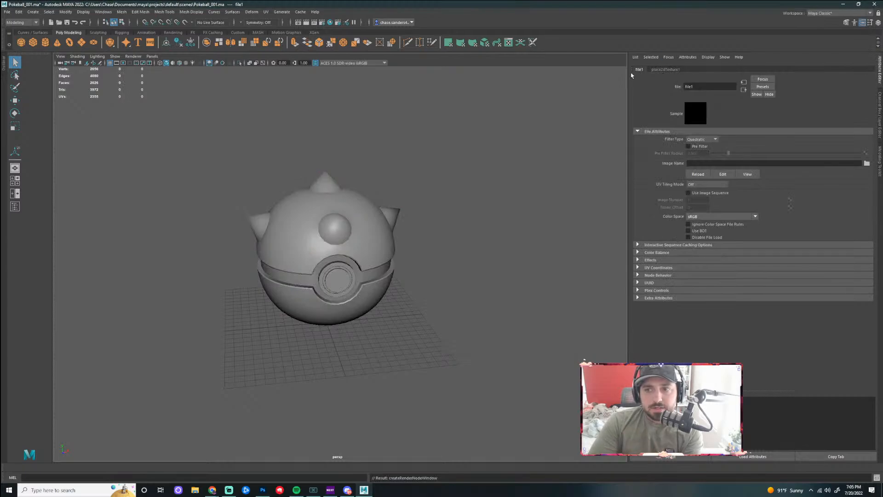
{"action": "left_click", "coordinate": [866, 164]}
{"action": "left_click", "coordinate": [422, 131]}
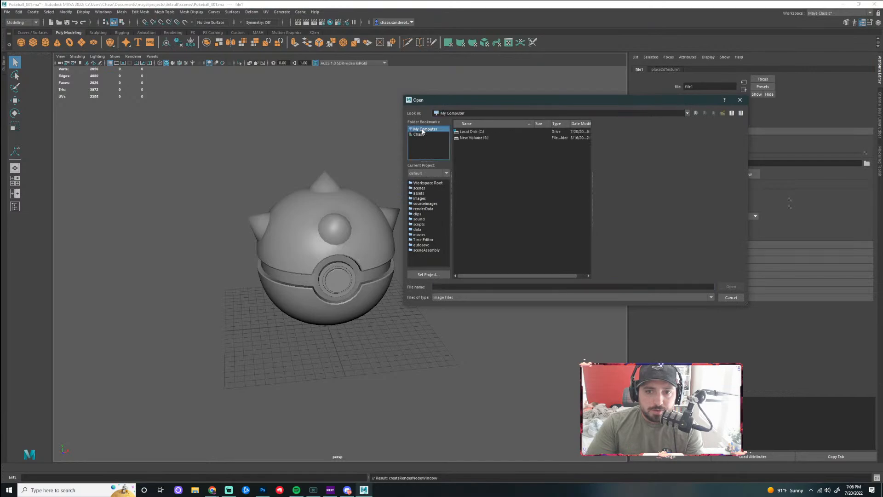
{"action": "left_click", "coordinate": [419, 134]}
{"action": "double_click", "coordinate": [472, 132]}
{"action": "left_click", "coordinate": [419, 130]}
{"action": "left_click", "coordinate": [419, 134]}
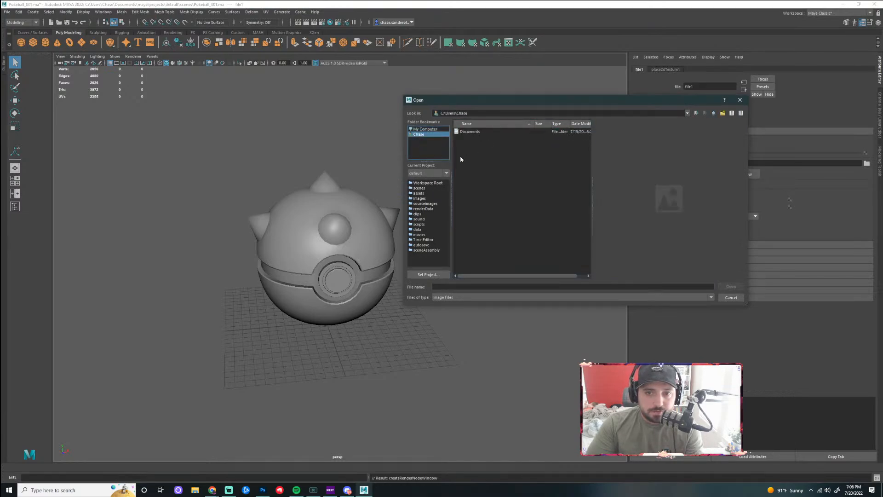
{"action": "left_click", "coordinate": [739, 100]}
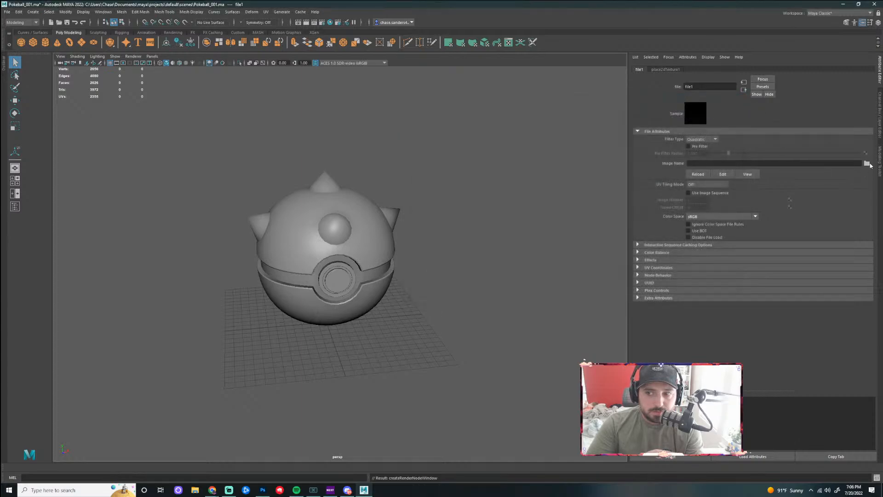
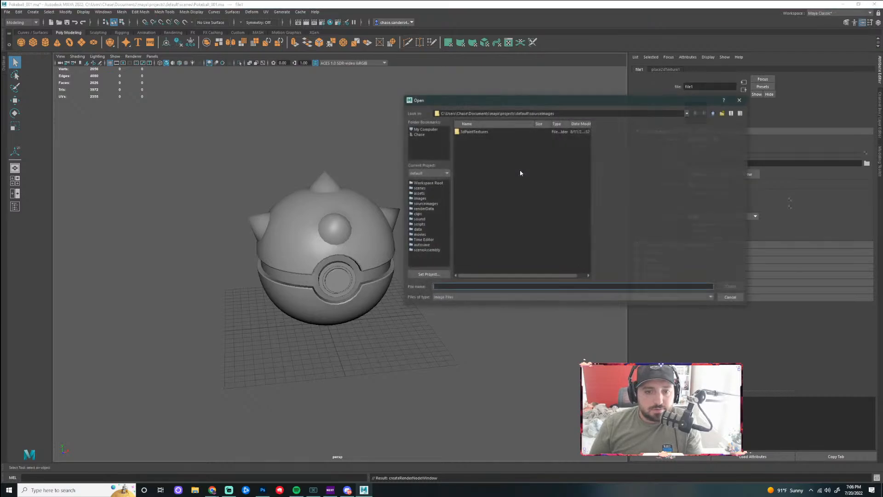
- Load color_map.png from the Desktop as the File texture's image and display texture maps in the viewport
{"action": "left_click", "coordinate": [436, 130]}
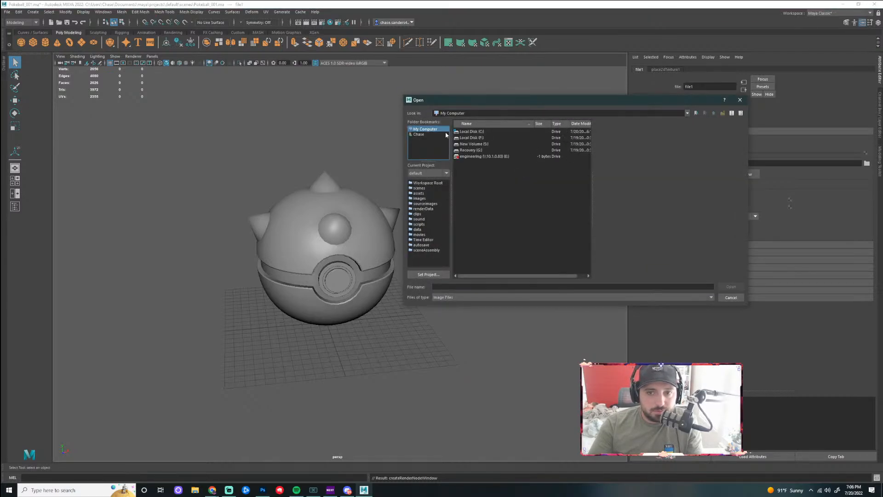
{"action": "double_click", "coordinate": [472, 133]}
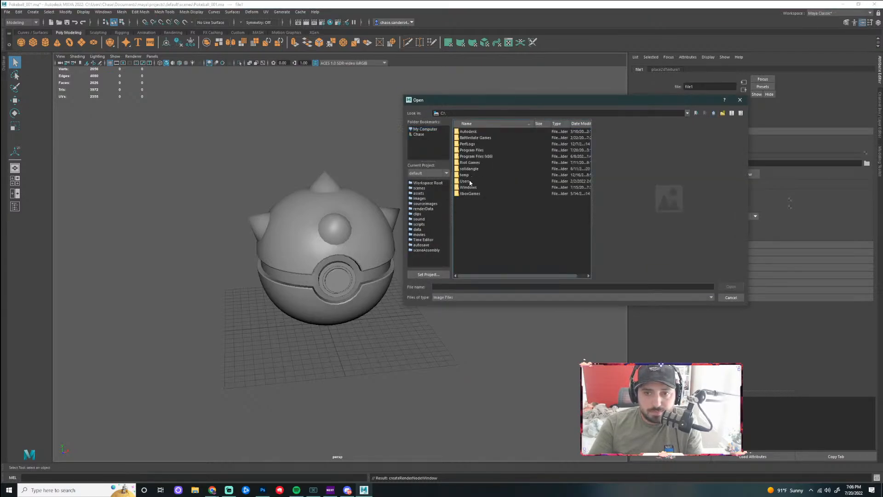
{"action": "double_click", "coordinate": [465, 182]}
{"action": "double_click", "coordinate": [463, 132]}
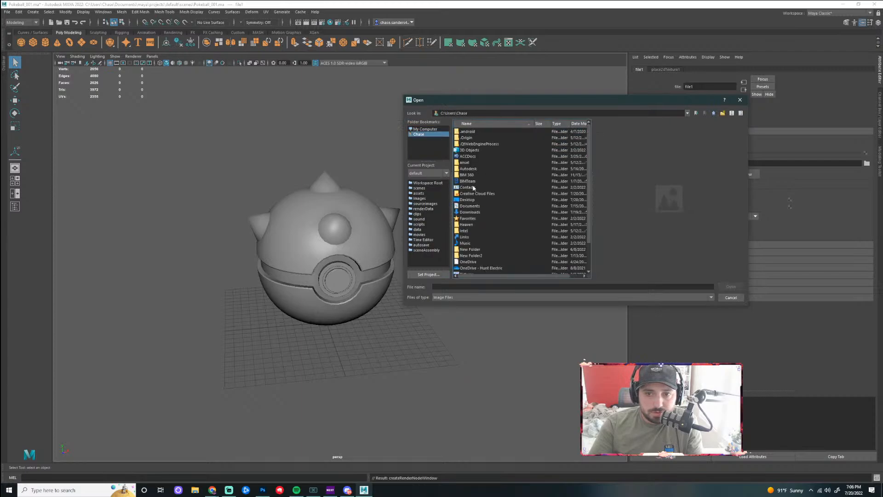
{"action": "double_click", "coordinate": [467, 200]}
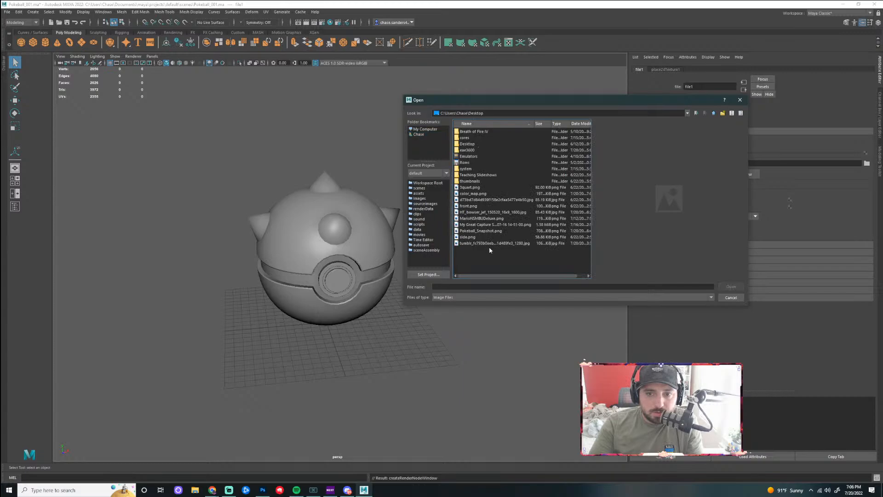
{"action": "left_click", "coordinate": [472, 195]}
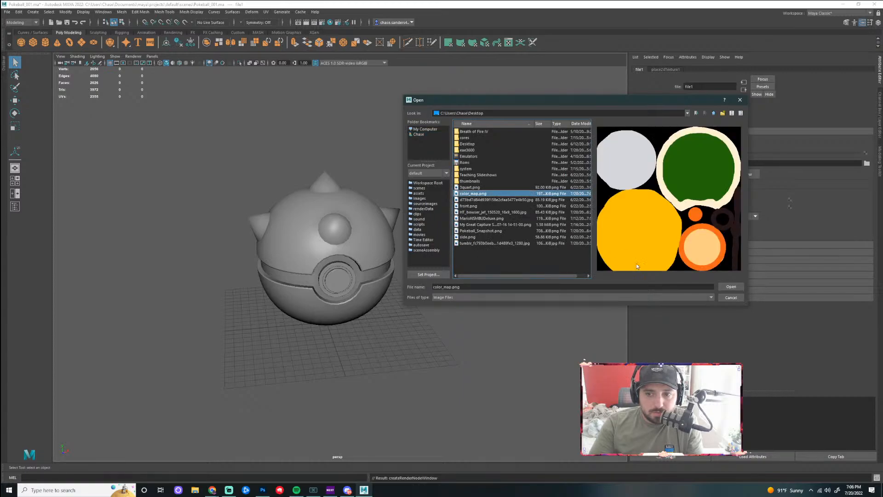
{"action": "left_click", "coordinate": [730, 286]}
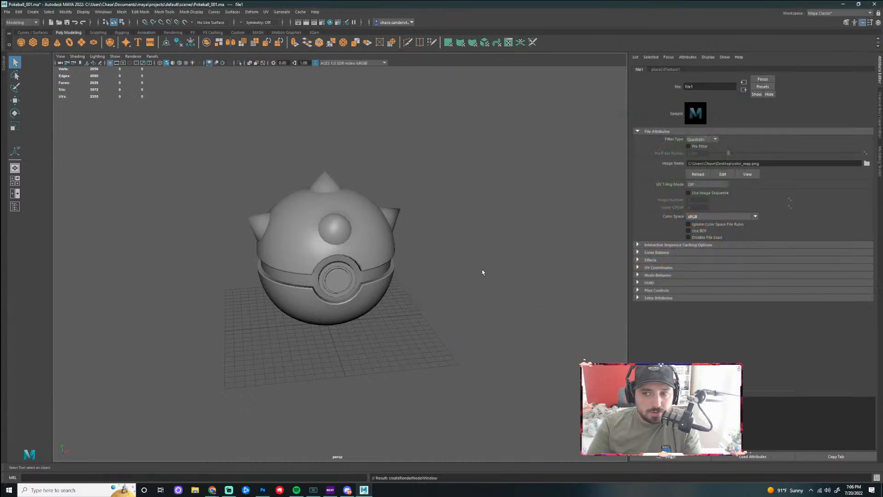
{"action": "key", "text": "6"}
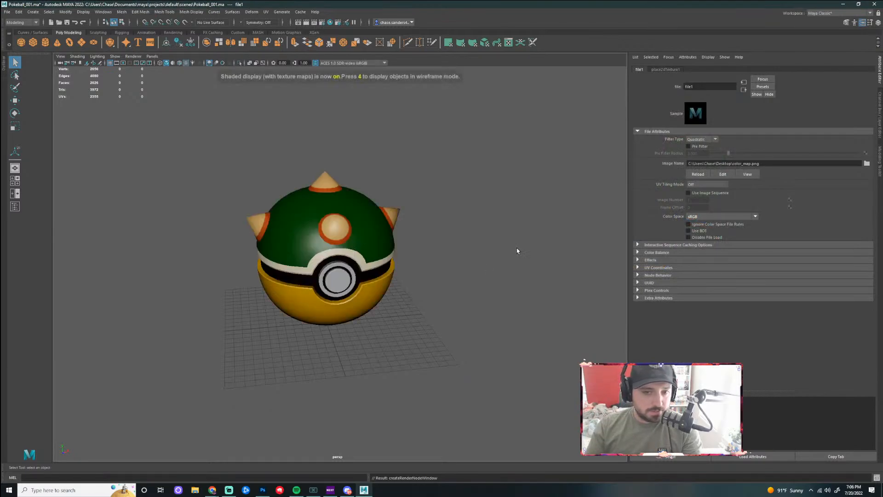
- Inspect the textured Pokeball from the front, side and back, both close up and from a distance
{"action": "left_click_drag", "start_coordinate": [432, 286], "coordinate": [607, 287]}
{"action": "scroll", "coordinate": [453, 266], "scroll_direction": "up", "scroll_amount": 3}
{"action": "left_click", "coordinate": [453, 266]}
{"action": "scroll", "coordinate": [449, 272], "scroll_direction": "up", "scroll_amount": 3}
{"action": "left_click_drag", "start_coordinate": [387, 286], "coordinate": [500, 305]}
{"action": "scroll", "coordinate": [483, 289], "scroll_direction": "down", "scroll_amount": 3}
{"action": "left_click", "coordinate": [473, 300]}
{"action": "scroll", "coordinate": [463, 305], "scroll_direction": "down", "scroll_amount": 3}
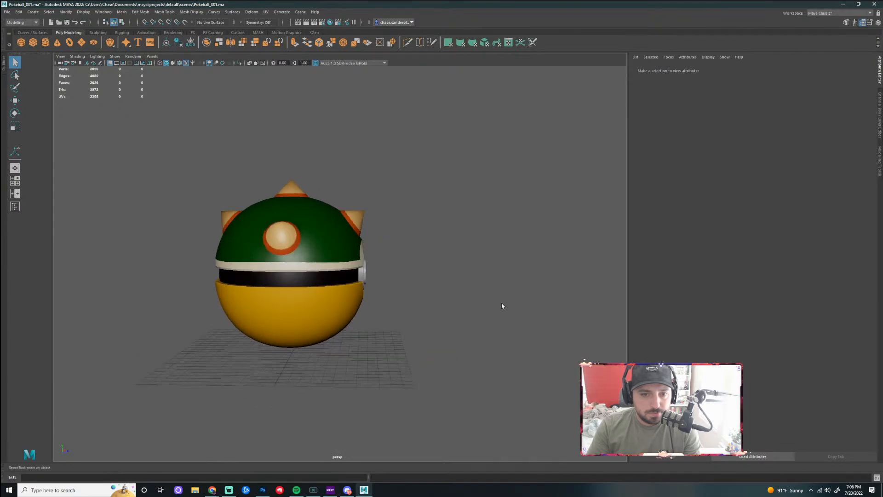
{"action": "scroll", "coordinate": [343, 280], "scroll_direction": "up", "scroll_amount": 3}
{"action": "scroll", "coordinate": [342, 280], "scroll_direction": "up", "scroll_amount": 2}
- Check the upper shell's mesh edges along the cream rim against the texture, then clear the selection
{"action": "left_click", "coordinate": [338, 263]}
{"action": "left_click_drag", "start_coordinate": [396, 264], "coordinate": [339, 257]}
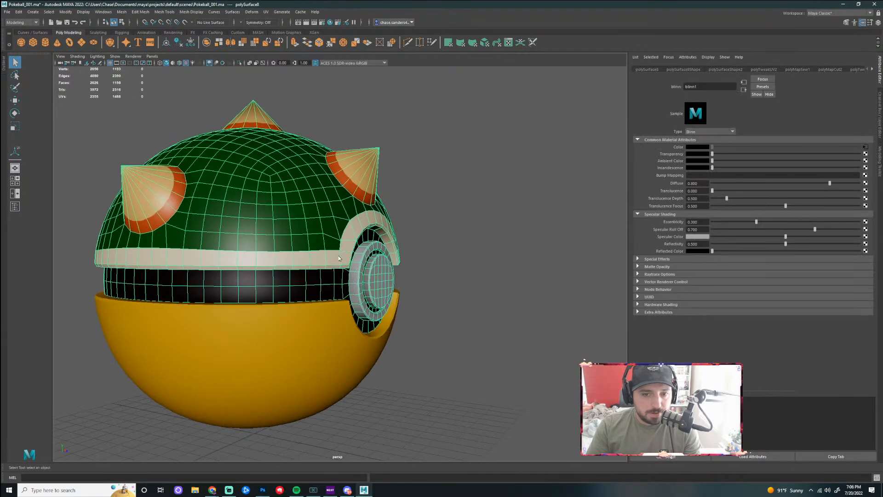
{"action": "right_click", "coordinate": [339, 257]}
{"action": "left_click", "coordinate": [335, 254]}
{"action": "left_click_drag", "start_coordinate": [270, 253], "coordinate": [338, 273]}
{"action": "left_click", "coordinate": [453, 278]}
{"action": "scroll", "coordinate": [453, 278], "scroll_direction": "down", "scroll_amount": 3}
{"action": "right_click", "coordinate": [297, 254]}
{"action": "left_click", "coordinate": [422, 252]}
- Examine the textured front of the Pokeball around the centre button and its dark ring
{"action": "scroll", "coordinate": [420, 254], "scroll_direction": "down", "scroll_amount": 3}
{"action": "left_click_drag", "start_coordinate": [387, 293], "coordinate": [608, 297]}
{"action": "scroll", "coordinate": [321, 237], "scroll_direction": "up", "scroll_amount": 5}
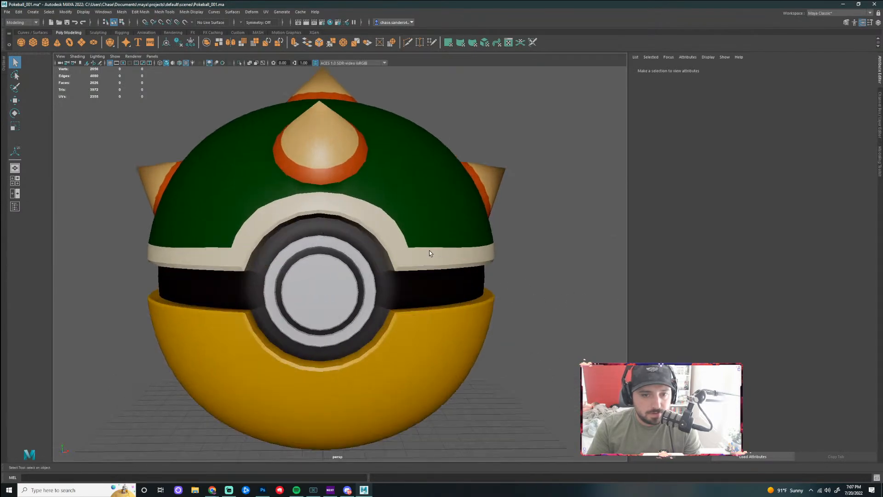
{"action": "scroll", "coordinate": [460, 280], "scroll_direction": "down", "scroll_amount": 5}
{"action": "left_click_drag", "start_coordinate": [442, 292], "coordinate": [377, 296]}
{"action": "scroll", "coordinate": [344, 290], "scroll_direction": "up", "scroll_amount": 5}
{"action": "scroll", "coordinate": [330, 296], "scroll_direction": "up", "scroll_amount": 5}
{"action": "scroll", "coordinate": [377, 296], "scroll_direction": "down", "scroll_amount": 5}
{"action": "scroll", "coordinate": [354, 302], "scroll_direction": "up", "scroll_amount": 6}
- Adjust the normals of the dark ring's edges where it meets the side bands, and return to object selection
{"action": "left_click_drag", "start_coordinate": [286, 296], "coordinate": [209, 288], "text": "alt"}
{"action": "right_click", "coordinate": [193, 288]}
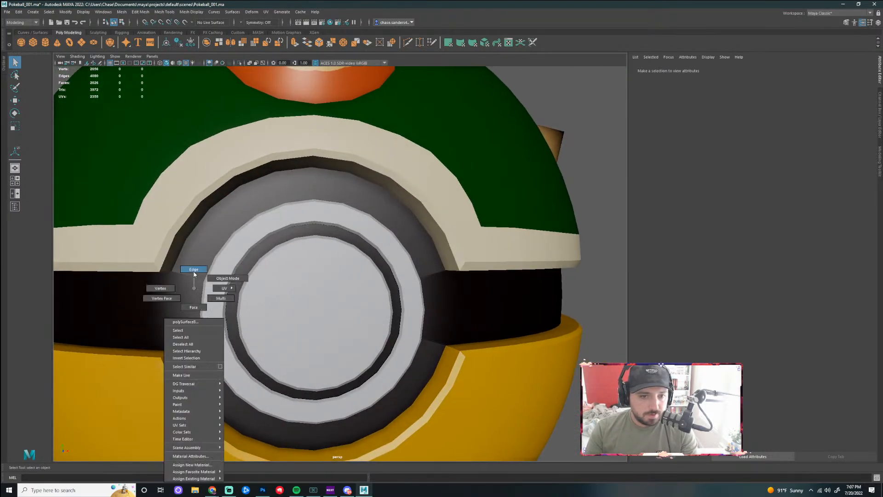
{"action": "left_click", "coordinate": [425, 295]}
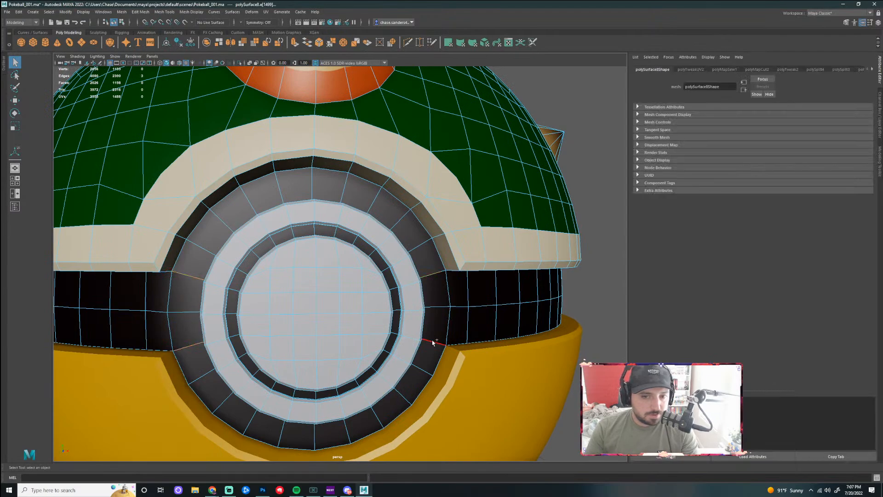
{"action": "left_click", "coordinate": [191, 12]}
{"action": "left_click", "coordinate": [209, 73]}
{"action": "right_click", "coordinate": [434, 291]}
{"action": "left_click", "coordinate": [588, 282]}
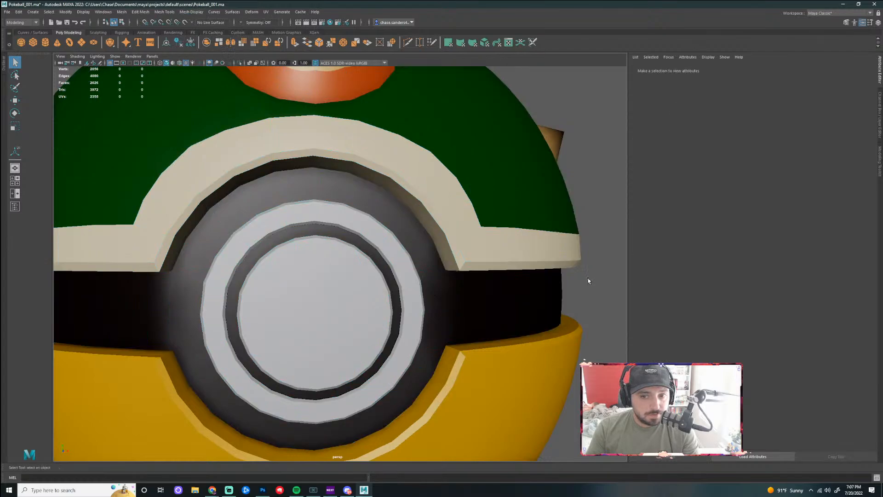
- Inspect the textured Pokeball's front and side from a distance
{"action": "scroll", "coordinate": [586, 281], "scroll_direction": "down", "scroll_amount": 5}
{"action": "left_click_drag", "start_coordinate": [549, 279], "coordinate": [525, 277], "text": "alt"}
{"action": "scroll", "coordinate": [506, 285], "scroll_direction": "down", "scroll_amount": 2}
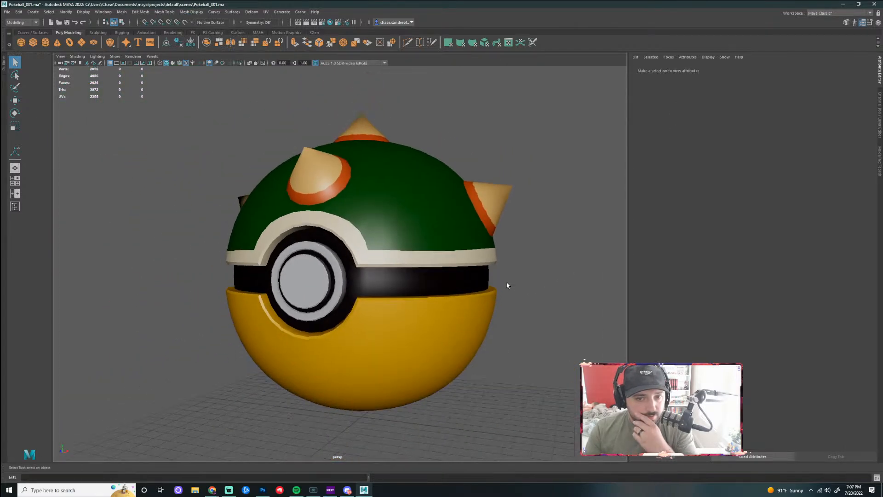
{"action": "scroll", "coordinate": [504, 289], "scroll_direction": "down", "scroll_amount": 1}
{"action": "left_click_drag", "start_coordinate": [448, 297], "coordinate": [369, 302], "text": "alt"}
{"action": "scroll", "coordinate": [484, 295], "scroll_direction": "down", "scroll_amount": 2}
{"action": "scroll", "coordinate": [437, 297], "scroll_direction": "up", "scroll_amount": 2}
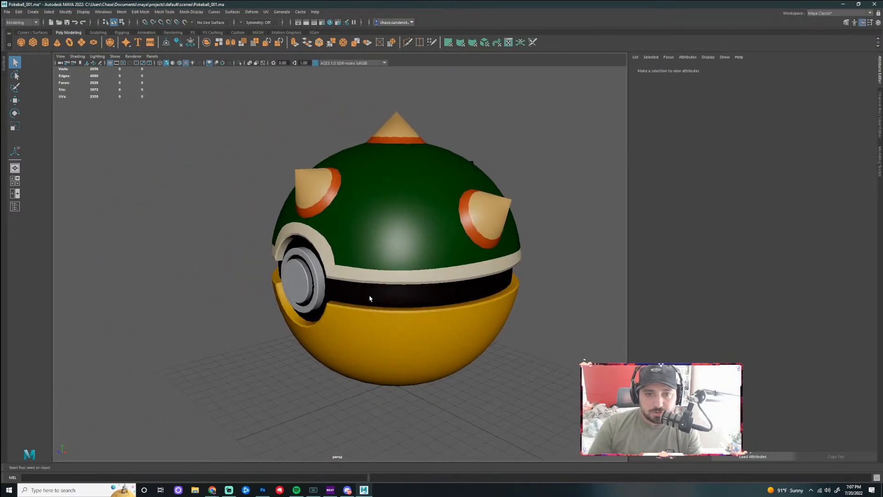
- Examine the green upper shell and its spikes from above and the sides, checking the shell's mesh against the texture
{"action": "scroll", "coordinate": [331, 212], "scroll_direction": "up", "scroll_amount": 6}
{"action": "left_click_drag", "start_coordinate": [352, 187], "coordinate": [492, 300], "text": "alt"}
{"action": "scroll", "coordinate": [375, 280], "scroll_direction": "down", "scroll_amount": 3}
{"action": "scroll", "coordinate": [398, 283], "scroll_direction": "down", "scroll_amount": 3}
{"action": "left_click", "coordinate": [247, 207]}
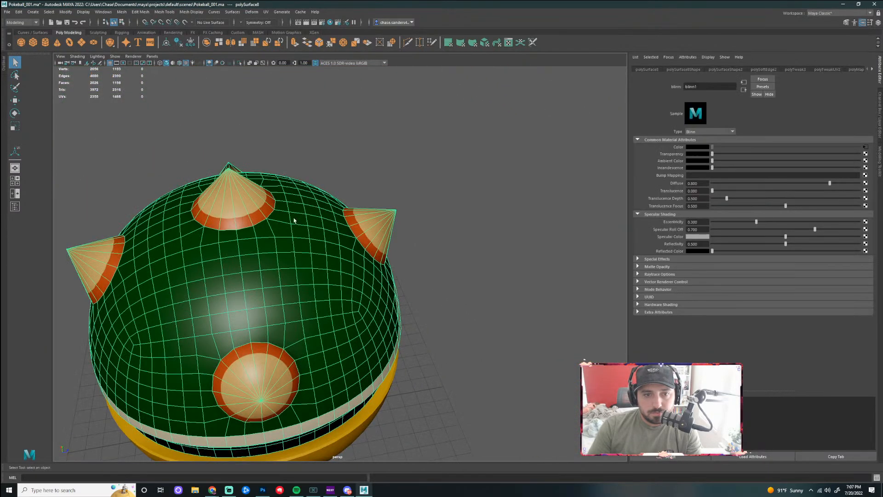
{"action": "left_click_drag", "start_coordinate": [275, 203], "coordinate": [379, 167], "text": "alt"}
{"action": "left_click", "coordinate": [452, 159]}
{"action": "left_click_drag", "start_coordinate": [453, 159], "coordinate": [352, 186], "text": "alt"}
{"action": "scroll", "coordinate": [342, 184], "scroll_direction": "down", "scroll_amount": 3}
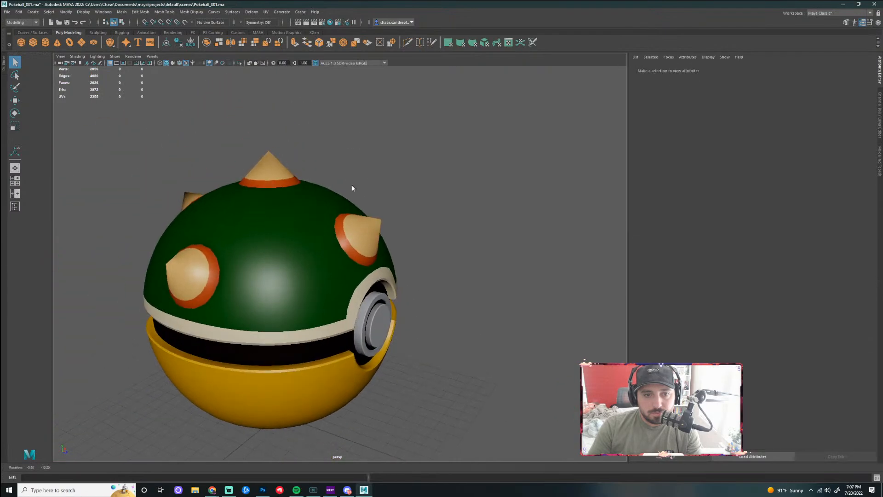
- Try rotating the upper shell of the Pokeball, and undo the attempt
{"action": "left_click", "coordinate": [368, 229]}
{"action": "left_click_drag", "start_coordinate": [371, 232], "coordinate": [388, 216], "text": "alt"}
{"action": "left_click", "coordinate": [466, 276]}
{"action": "left_click", "coordinate": [389, 291]}
{"action": "key", "text": "e"}
{"action": "right_click", "coordinate": [323, 278]}
{"action": "left_click", "coordinate": [466, 285]}
{"action": "left_click", "coordinate": [315, 269]}
{"action": "left_click_drag", "start_coordinate": [238, 284], "coordinate": [229, 255]}
{"action": "left_click", "coordinate": [461, 288]}
{"action": "scroll", "coordinate": [413, 278], "scroll_direction": "down", "scroll_amount": 3}
{"action": "mouse_move", "coordinate": [450, 284]}
{"action": "left_mouse_down", "text": "alt"}
{"action": "mouse_move", "coordinate": [349, 288]}
{"action": "mouse_move", "coordinate": [355, 276]}
{"action": "mouse_move", "coordinate": [437, 291]}
{"action": "left_mouse_up", "text": "alt"}
{"action": "key", "text": "ctrl+z"}
{"action": "key", "text": "ctrl+z"}
{"action": "key", "text": "ctrl+z"}
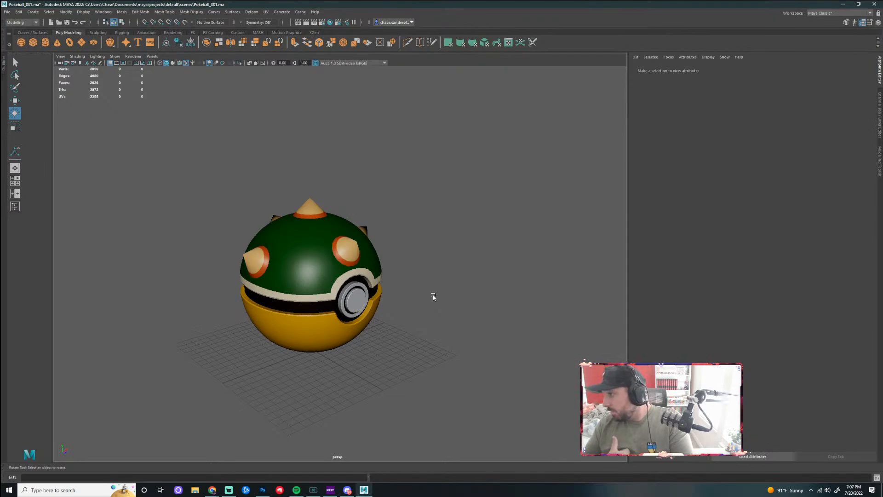
- Switch to Photoshop, fit the Pokeball_Snapshot.png colour map in view, and shrink the window so it floats over Maya
{"action": "scroll", "coordinate": [441, 217], "scroll_direction": "up", "scroll_amount": 4}
{"action": "mouse_move", "coordinate": [470, 260]}
{"action": "left_mouse_down", "text": "alt"}
{"action": "mouse_move", "coordinate": [382, 243]}
{"action": "mouse_move", "coordinate": [398, 265]}
{"action": "mouse_move", "coordinate": [464, 251]}
{"action": "mouse_move", "coordinate": [482, 268]}
{"action": "left_mouse_up", "text": "alt"}
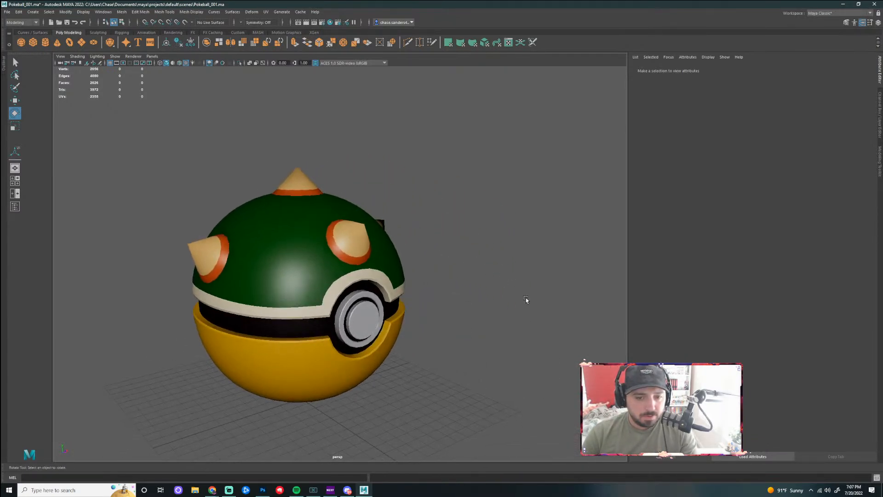
{"action": "scroll", "coordinate": [352, 356], "scroll_direction": "up", "scroll_amount": 3}
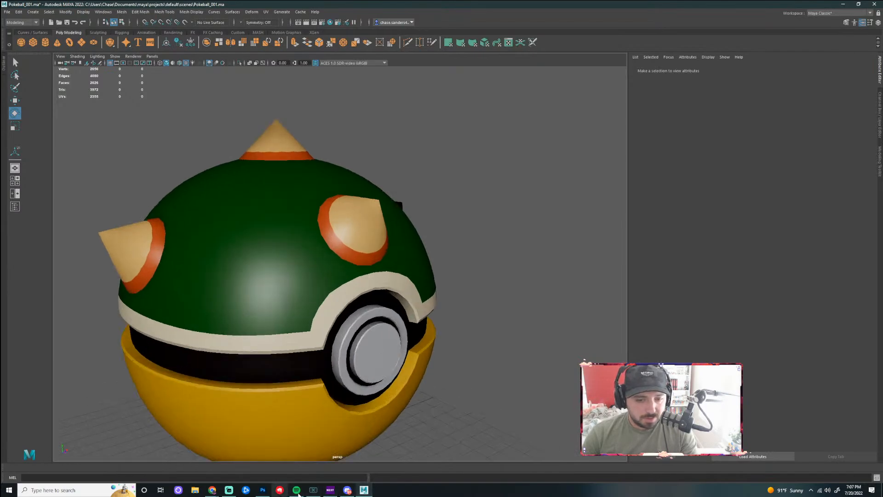
{"action": "mouse_move", "coordinate": [330, 490]}
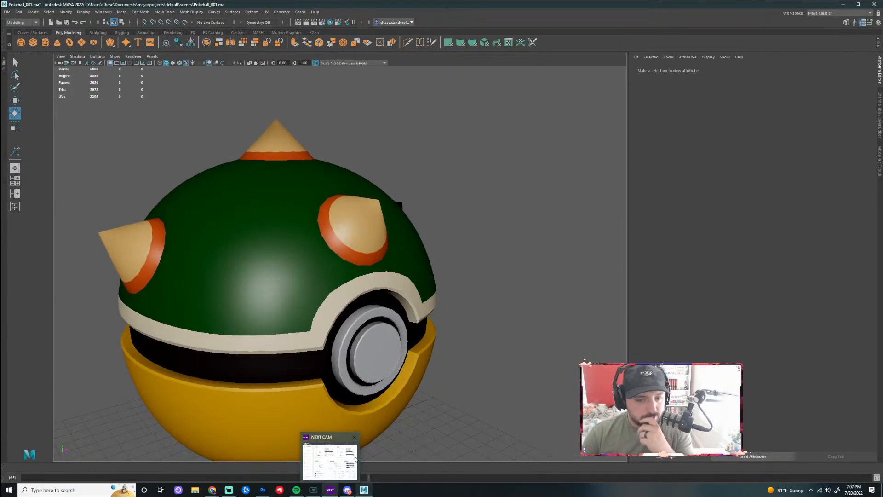
{"action": "mouse_move", "coordinate": [297, 490]}
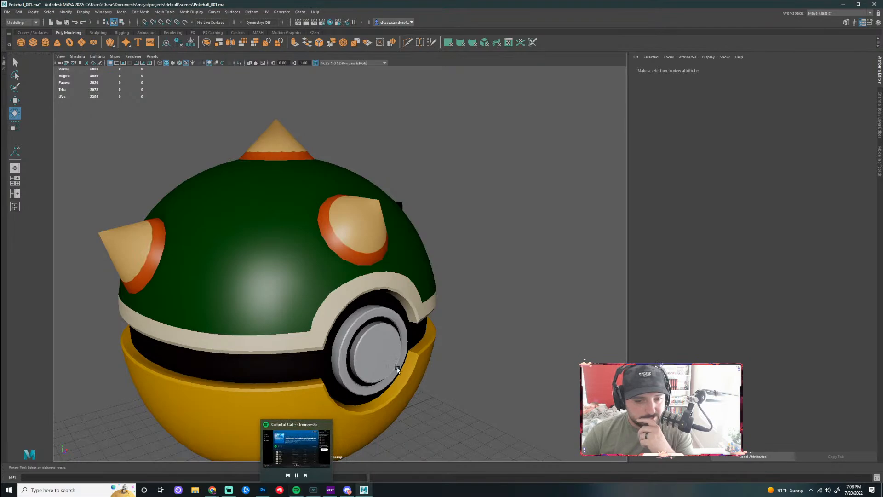
{"action": "left_click", "coordinate": [264, 491]}
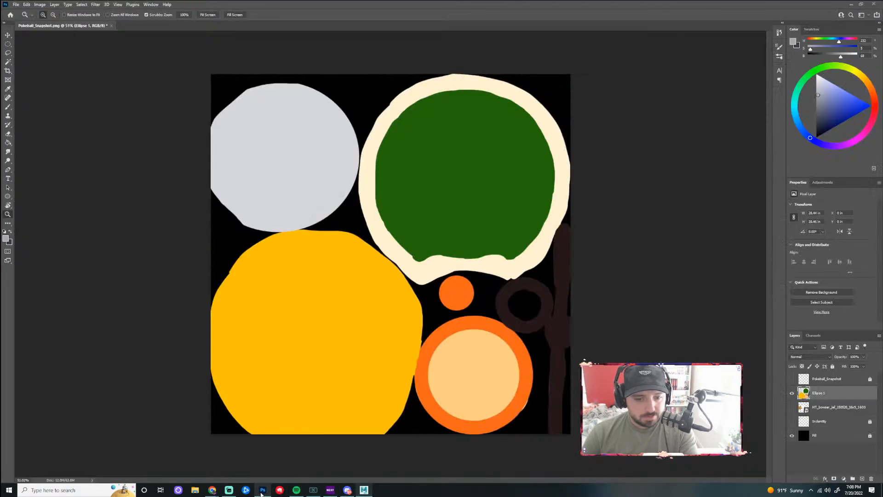
{"action": "scroll", "coordinate": [420, 320], "scroll_direction": "down", "scroll_amount": 3}
{"action": "key", "text": "ctrl+0"}
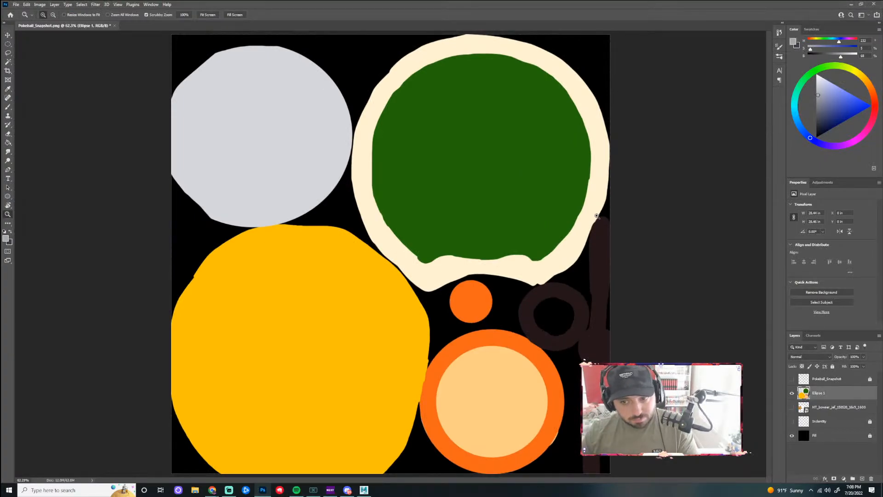
{"action": "left_click", "coordinate": [860, 4]}
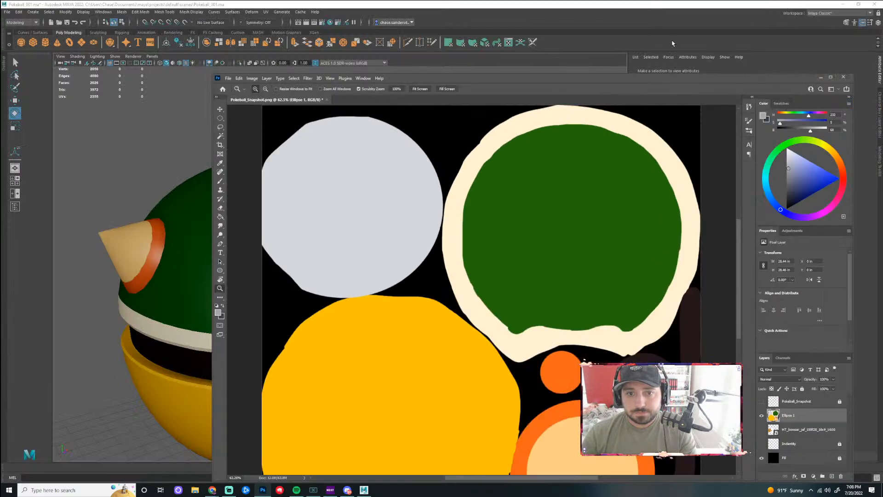
{"action": "left_click_drag", "start_coordinate": [523, 82], "coordinate": [425, 54]}
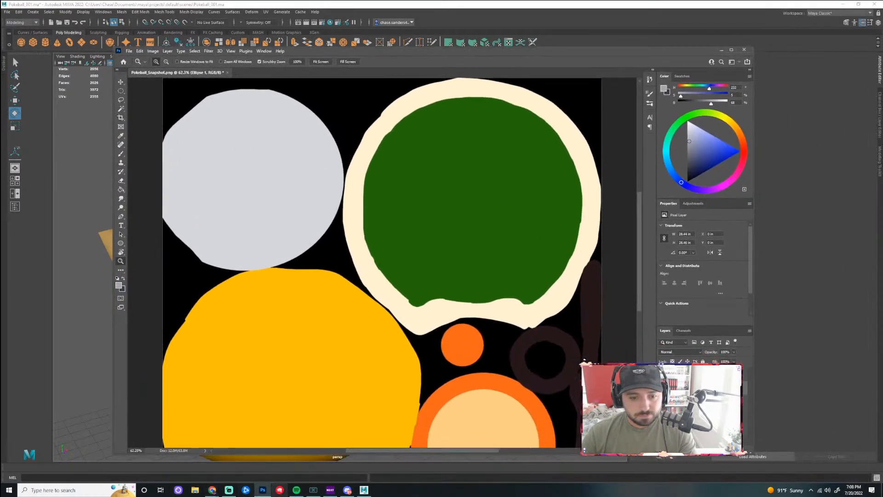
- Switch to Chrome, search Google for "bowser shell pattern" in a new tab, and move the browser window aside
{"action": "mouse_move", "coordinate": [207, 494]}
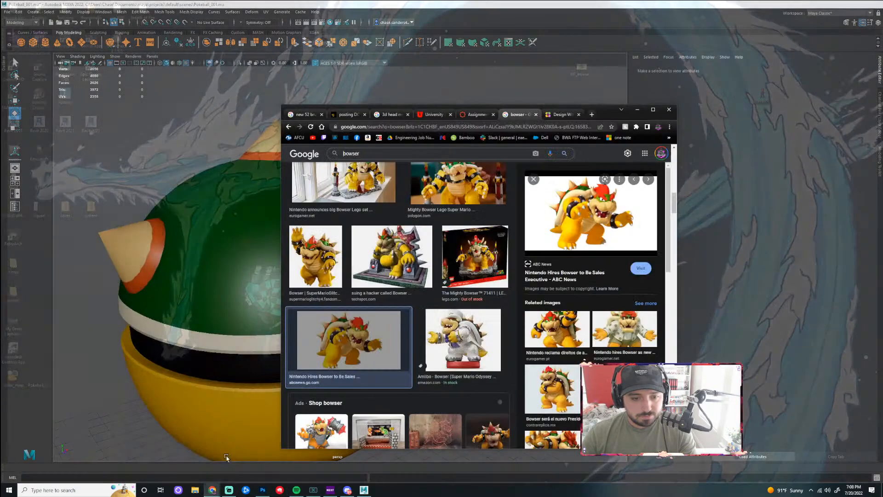
{"action": "left_click", "coordinate": [228, 459]}
{"action": "key", "text": "ctrl+t"}
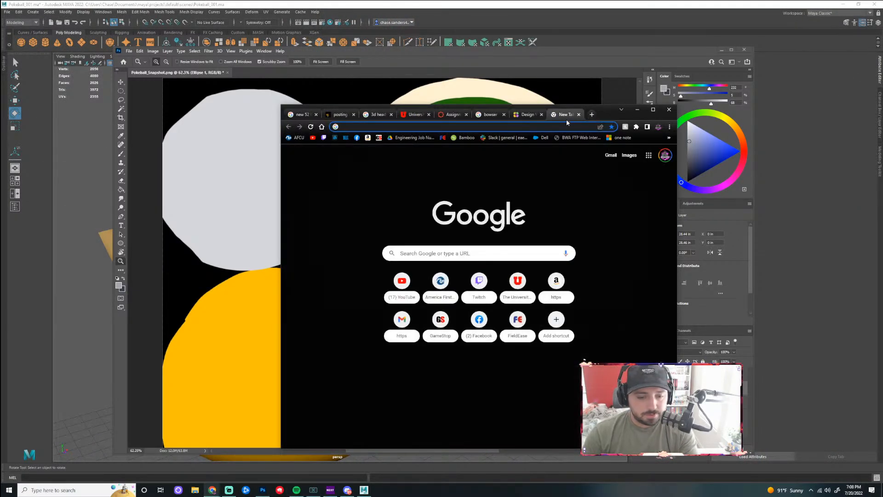
{"action": "type", "text": "bowser shell patter"}
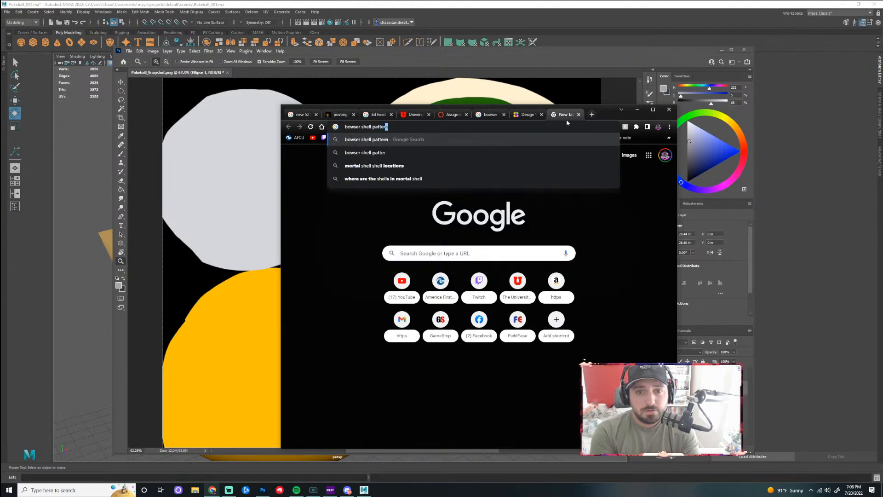
{"action": "key", "text": "Return"}
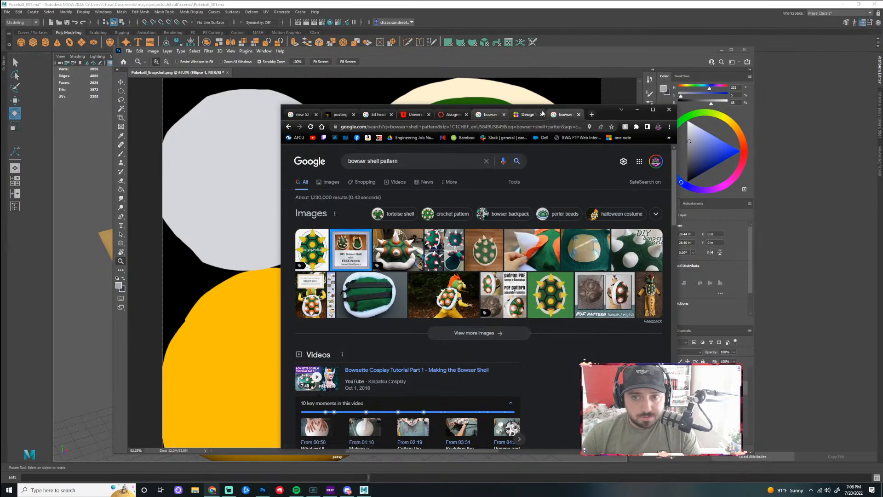
{"action": "left_click_drag", "start_coordinate": [606, 114], "coordinate": [585, 115]}
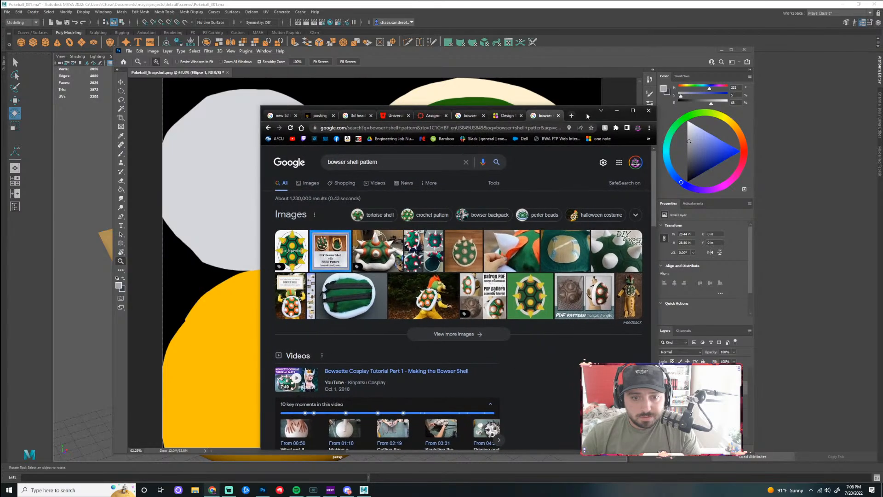
{"action": "left_click_drag", "start_coordinate": [585, 112], "coordinate": [573, 229]}
- Return to Photoshop and show the Pokeball_Snapshot wireframe layer over the green shell area
{"action": "left_click", "coordinate": [533, 225]}
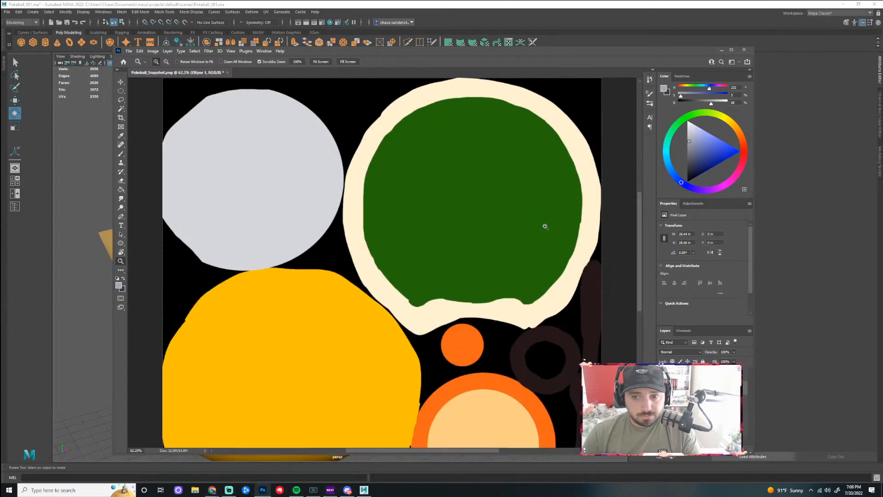
{"action": "left_click", "coordinate": [663, 391]}
{"action": "left_click_drag", "start_coordinate": [520, 227], "coordinate": [571, 247]}
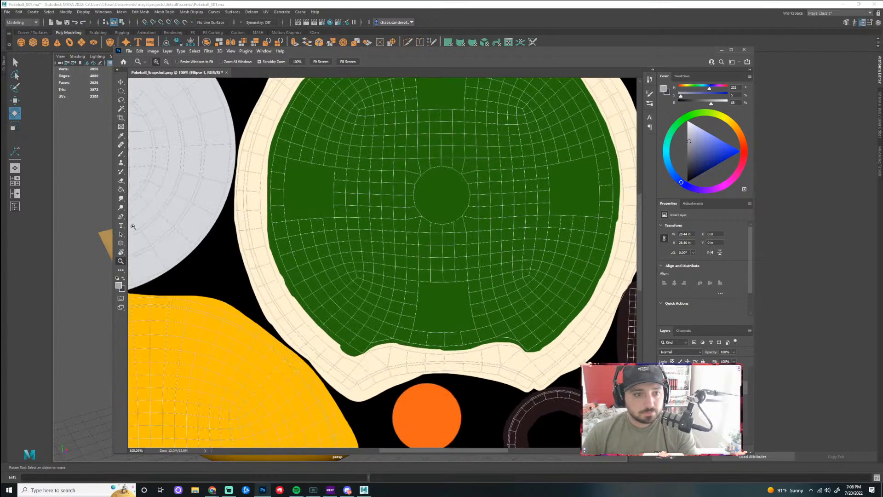
- Try drawing a star about 5.3 by 5.6 in over the green shell's centre with the Polygon tool, and undo it
{"action": "left_click", "coordinate": [125, 246]}
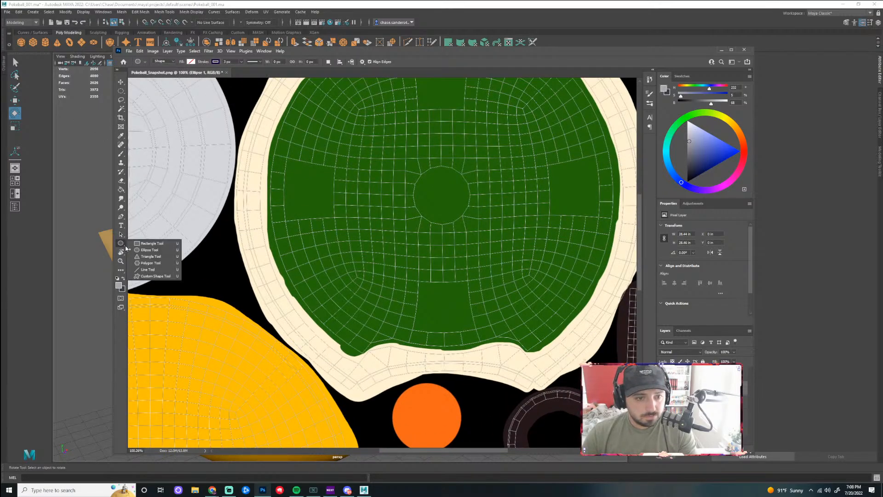
{"action": "left_click", "coordinate": [151, 263]}
{"action": "left_click_drag", "start_coordinate": [394, 149], "coordinate": [514, 283]}
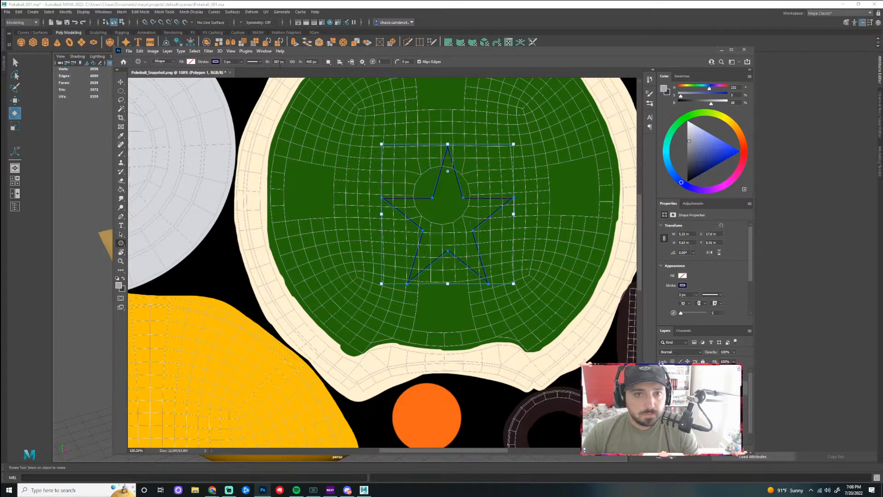
{"action": "key", "text": "ctrl+z"}
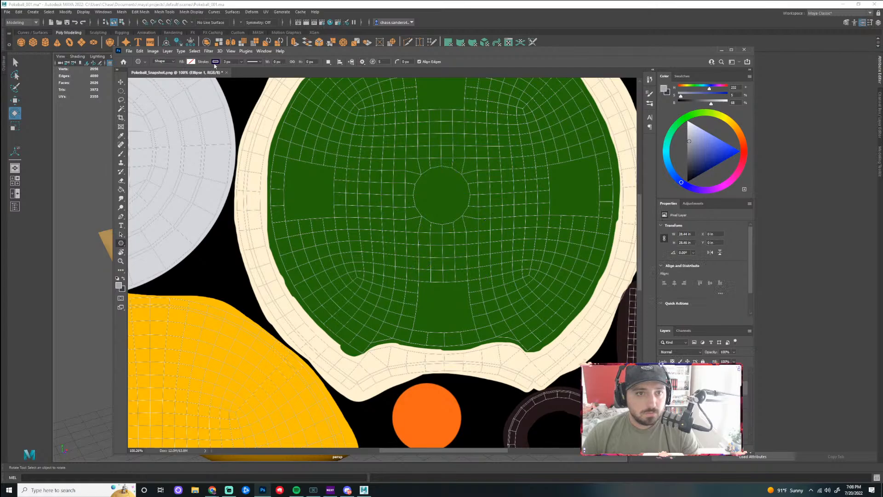
{"action": "left_click", "coordinate": [174, 64]}
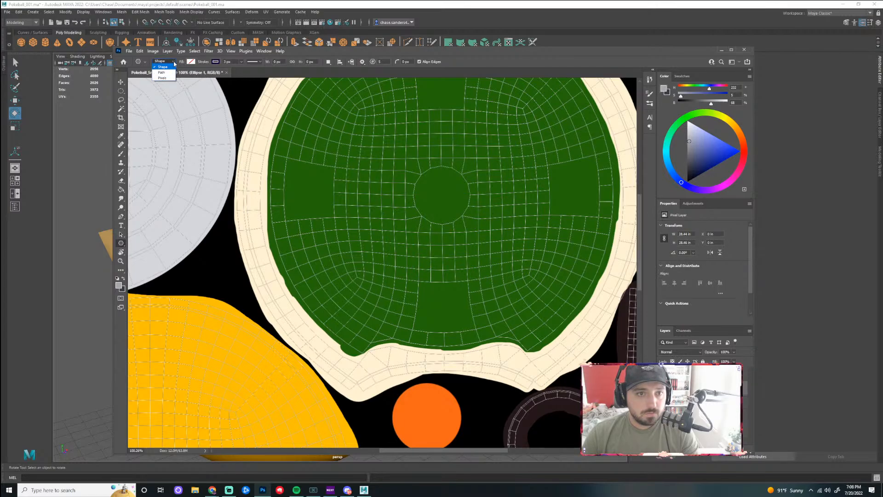
{"action": "left_click", "coordinate": [174, 64]}
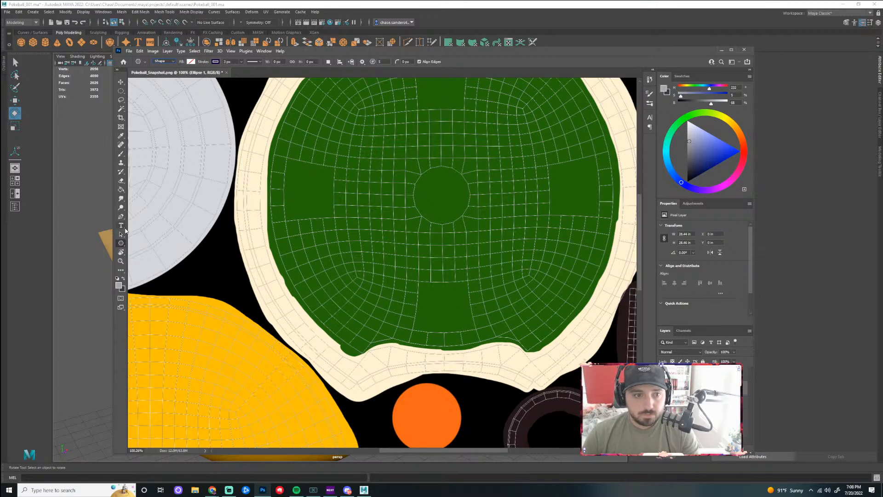
- Try a smaller Polygon tool star, about 302 by 247 px, on the green shell and look through its mask and stroke options
{"action": "right_click", "coordinate": [120, 243]}
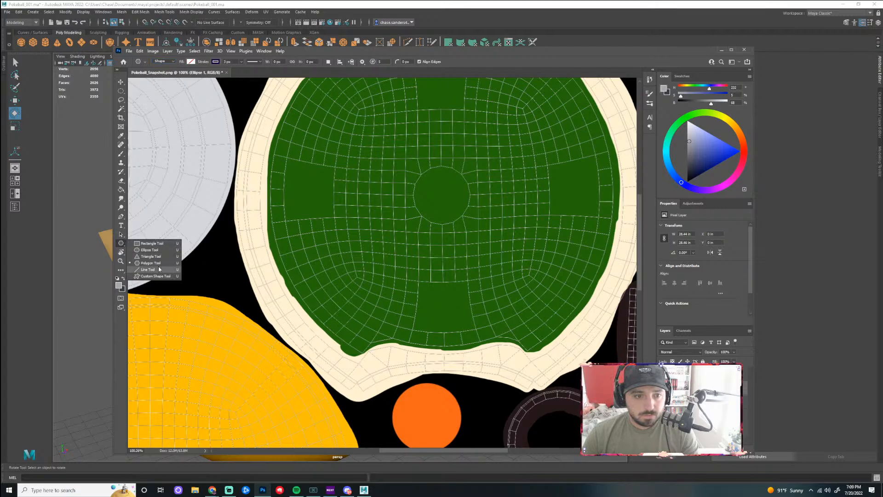
{"action": "left_click", "coordinate": [164, 262]}
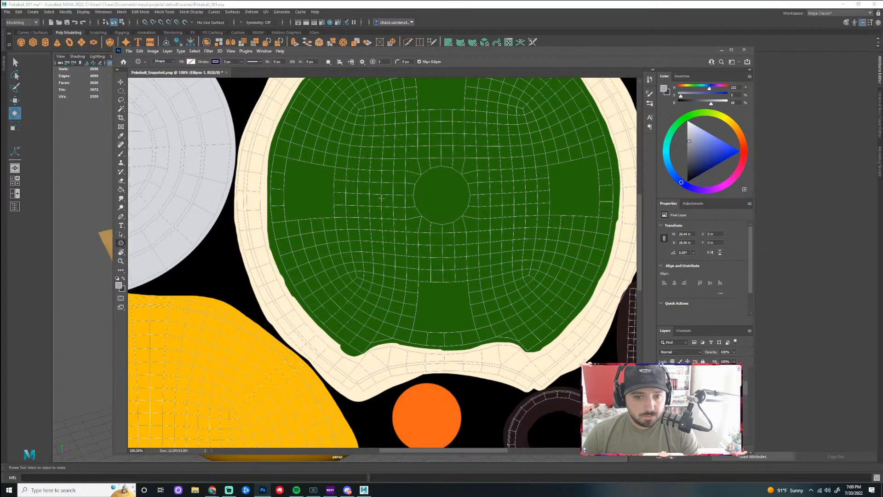
{"action": "left_click_drag", "start_coordinate": [373, 188], "coordinate": [477, 274]}
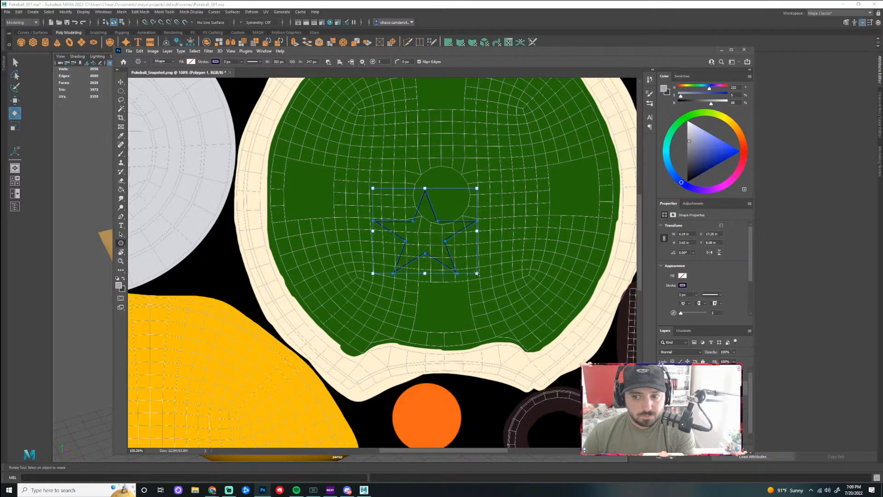
{"action": "left_click", "coordinate": [673, 214]}
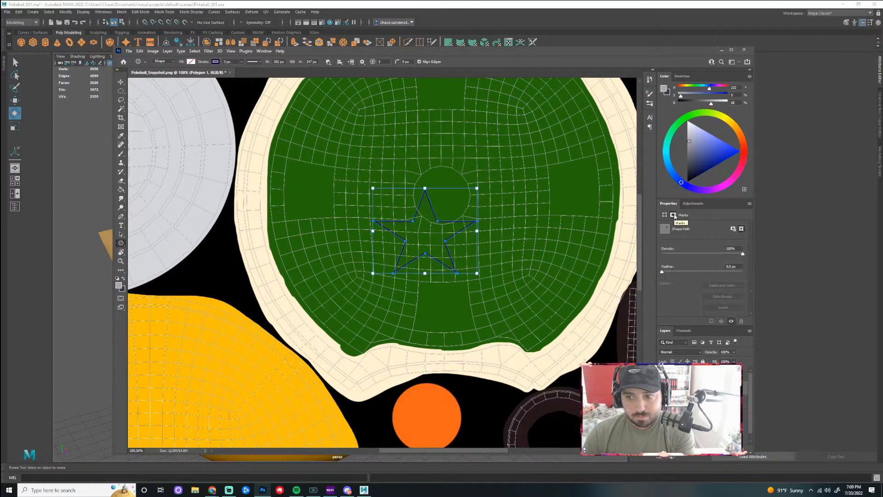
{"action": "left_click", "coordinate": [665, 215]}
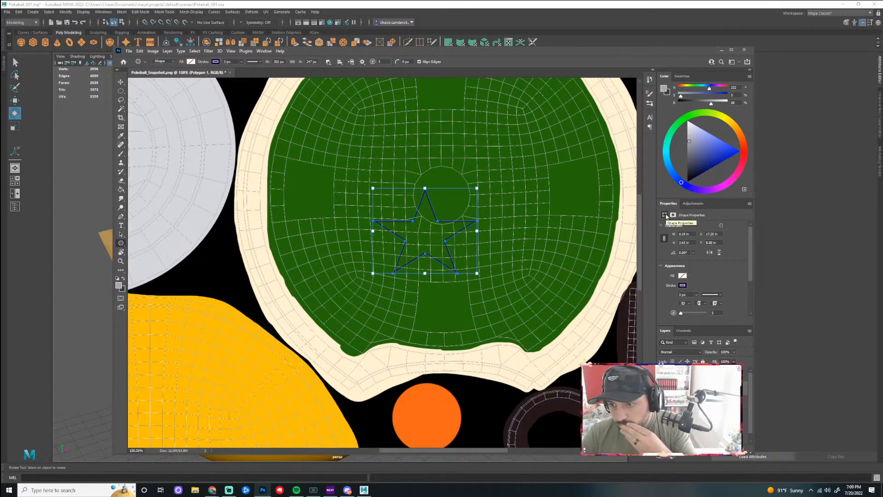
{"action": "left_click", "coordinate": [688, 303]}
{"action": "left_click", "coordinate": [686, 307]}
{"action": "left_click", "coordinate": [704, 304]}
{"action": "left_click", "coordinate": [706, 306]}
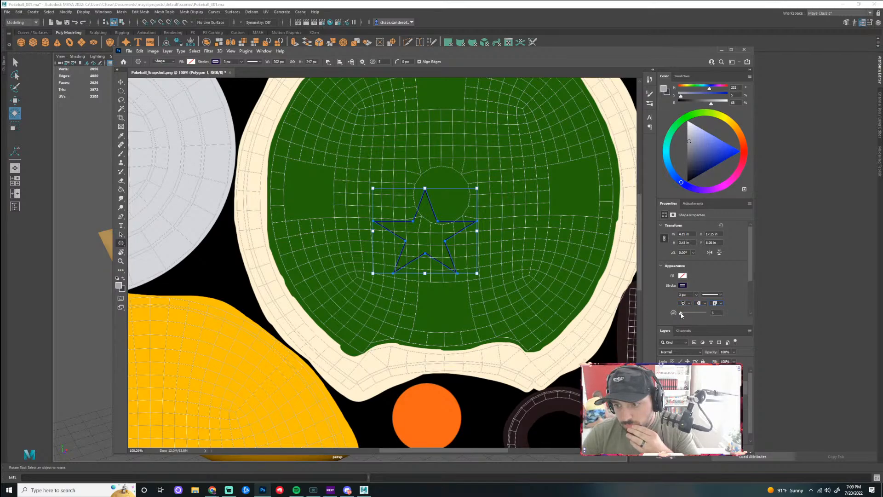
- Try reducing the star to 3 sides and reshaping it, and undo the whole polygon
{"action": "left_click_drag", "start_coordinate": [697, 315], "coordinate": [701, 316]}
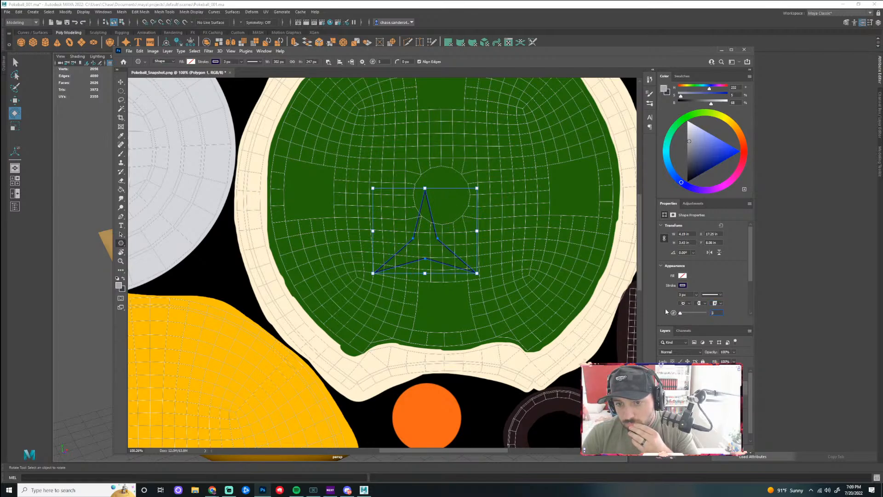
{"action": "left_click_drag", "start_coordinate": [438, 239], "coordinate": [450, 225]}
{"action": "key", "text": "ctrl+z"}
{"action": "key", "text": "ctrl+z"}
{"action": "key", "text": "ctrl+z"}
{"action": "key", "text": "ctrl+z"}
{"action": "key", "text": "ctrl+z"}
{"action": "key", "text": "ctrl+z"}
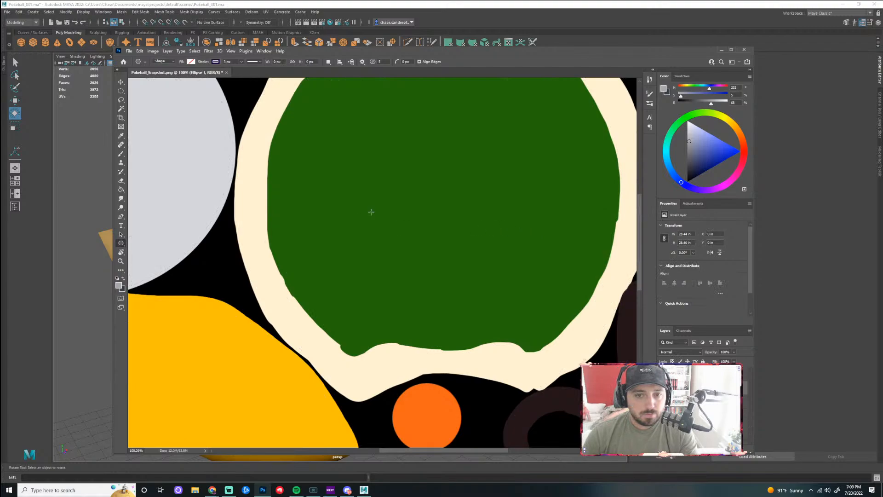
- Show the Pokeball_Snapshot wireframe layer again and maximize the Photoshop window
{"action": "left_click", "coordinate": [662, 389]}
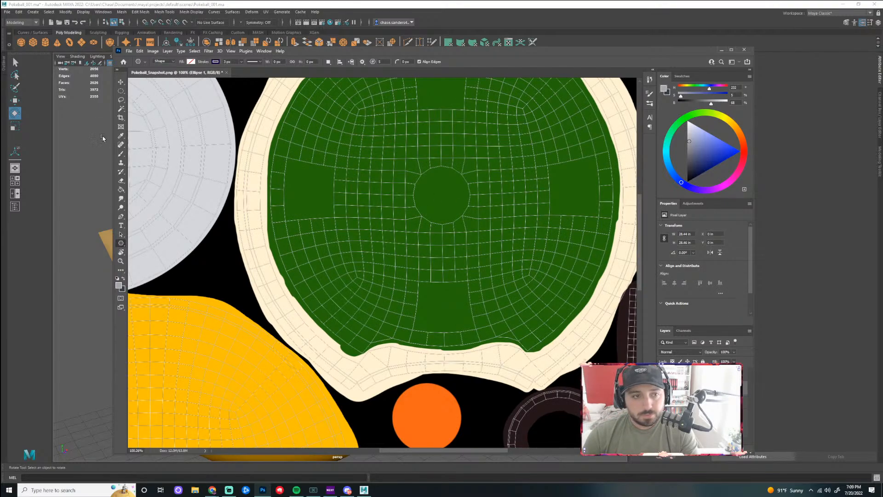
{"action": "left_click_drag", "start_coordinate": [529, 53], "coordinate": [514, 5]}
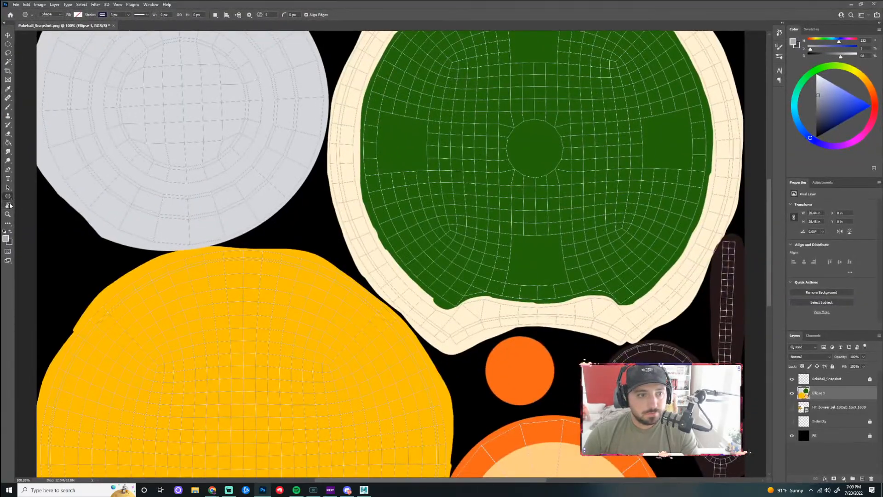
{"action": "left_click_drag", "start_coordinate": [10, 201], "coordinate": [45, 219]}
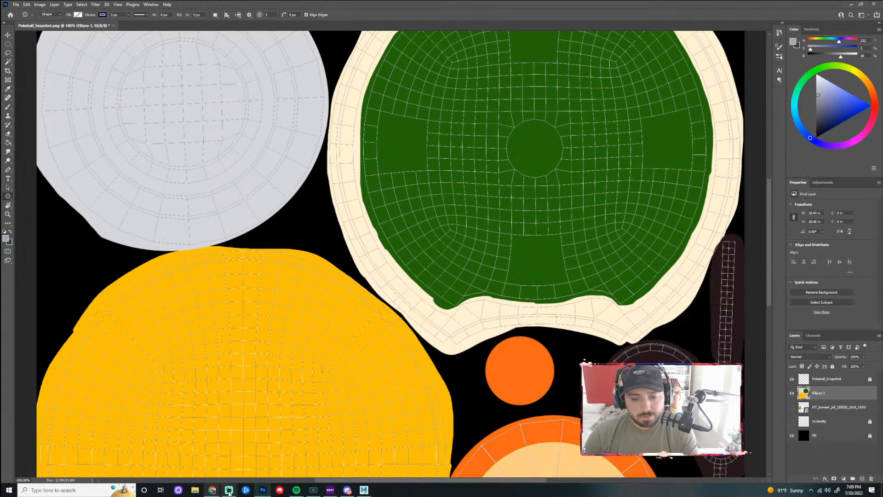
{"action": "left_click_drag", "start_coordinate": [492, 101], "coordinate": [551, 194]}
{"action": "key", "text": "ctrl+z"}
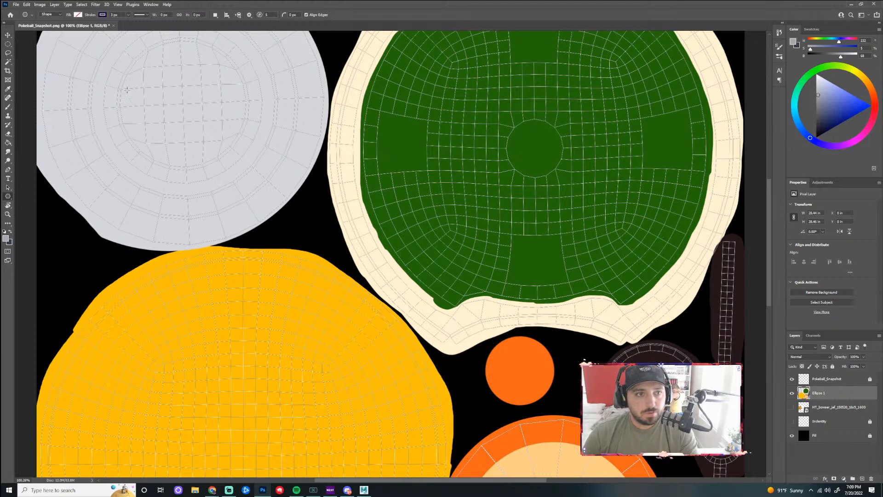
- Set the Brush tool to the Hard Round tip, undoing the test strokes made on the green shell
{"action": "left_click", "coordinate": [8, 106]}
{"action": "left_click_drag", "start_coordinate": [499, 112], "coordinate": [544, 112]}
{"action": "key", "text": "ctrl+z"}
{"action": "left_click", "coordinate": [48, 14]}
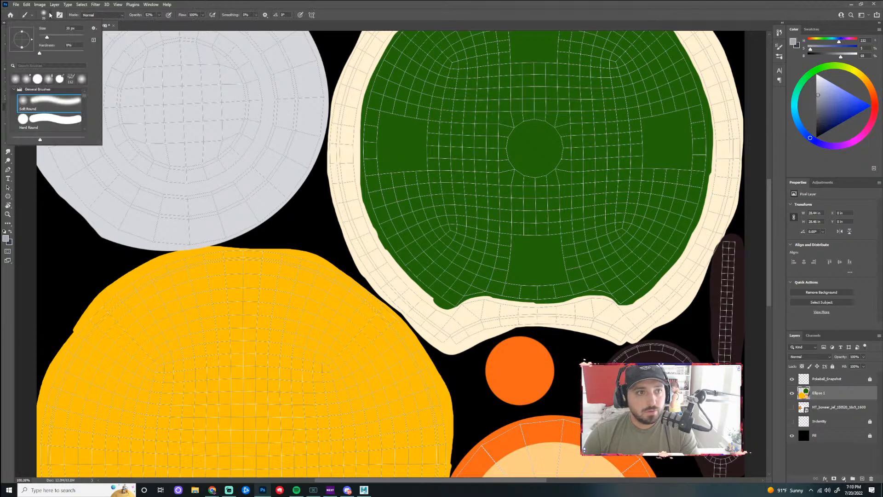
{"action": "left_click", "coordinate": [41, 120]}
{"action": "left_click_drag", "start_coordinate": [504, 112], "coordinate": [562, 112]}
{"action": "key", "text": "ctrl+z"}
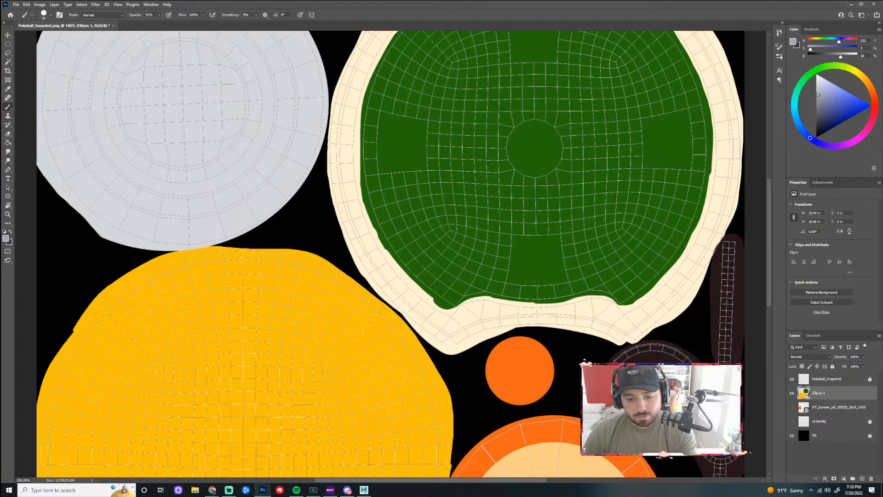
- Sample the dark brown of the ring piece on a new layer and raise the brush opacity to 100%
{"action": "left_click", "coordinate": [686, 366], "text": "alt"}
{"action": "left_click", "coordinate": [861, 479]}
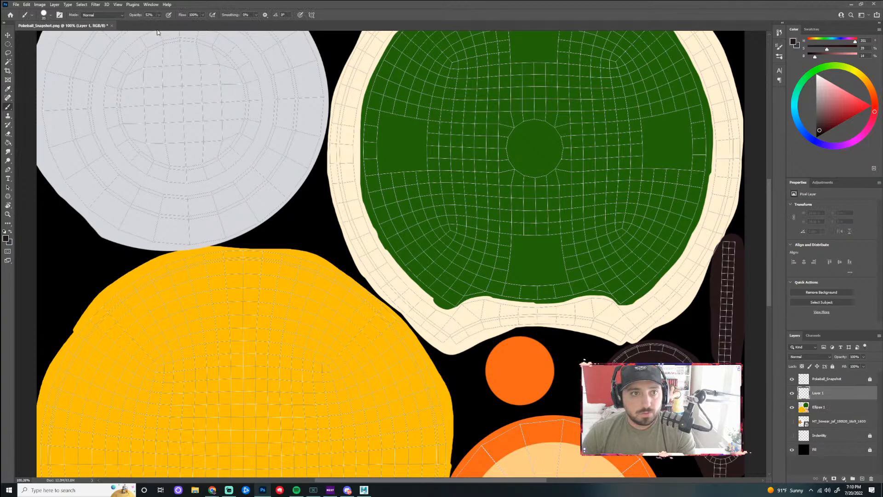
{"action": "left_click", "coordinate": [158, 15]}
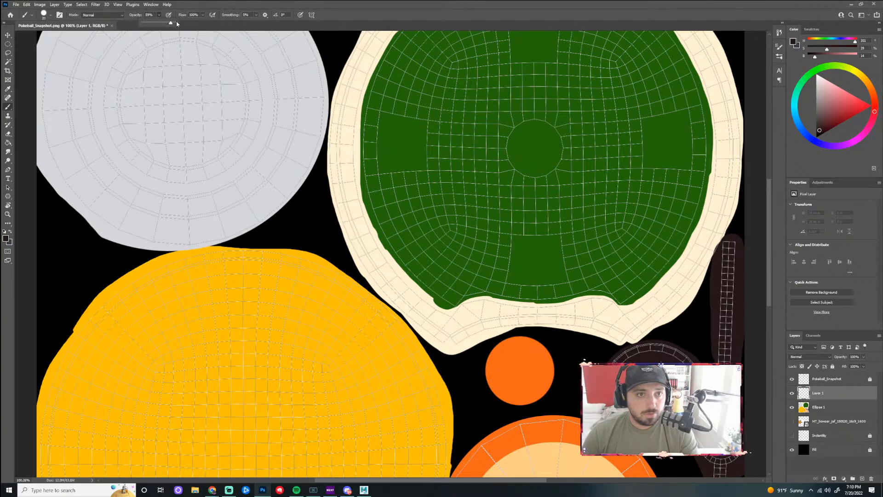
- Try painting a straight-edged hexagon freehand around the green shell's centre circle, and undo it together with the new layer
{"action": "left_click_drag", "start_coordinate": [508, 111], "coordinate": [563, 111]}
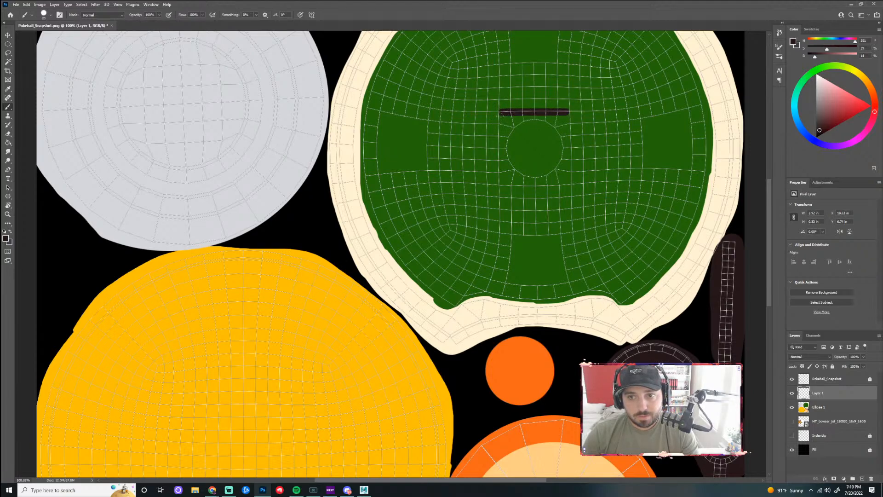
{"action": "left_click", "coordinate": [499, 113]}
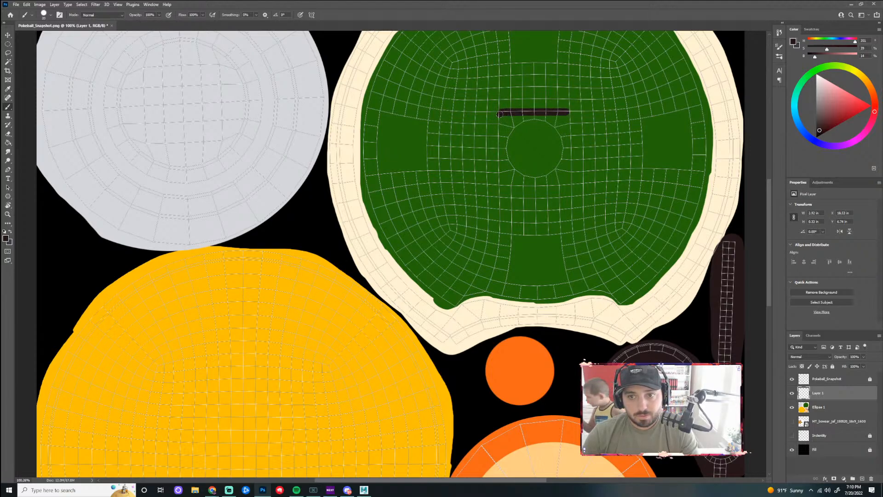
{"action": "left_click", "coordinate": [486, 150], "text": "shift"}
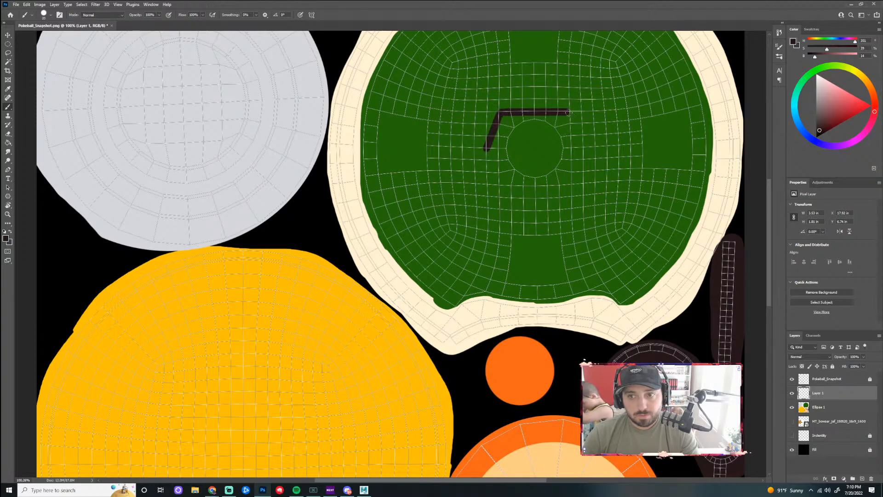
{"action": "left_click", "coordinate": [585, 159], "text": "shift"}
{"action": "key", "text": "ctrl+z"}
{"action": "key", "text": "ctrl+z"}
{"action": "key", "text": "ctrl+z"}
{"action": "key", "text": "ctrl+z"}
{"action": "key", "text": "ctrl+z"}
{"action": "key", "text": "ctrl+z"}
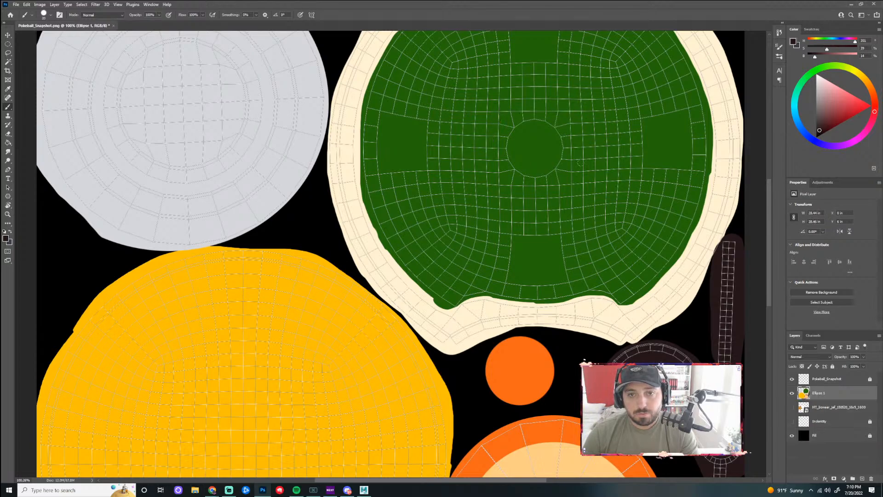
- Add a Vertical paint symmetry axis running through the green shell's centre circle
{"action": "left_click", "coordinate": [311, 16]}
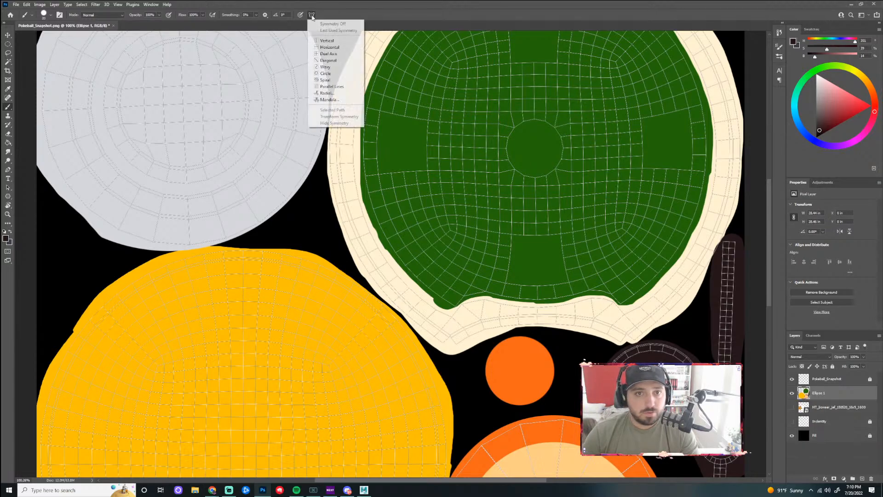
{"action": "left_click", "coordinate": [331, 40]}
{"action": "left_click_drag", "start_coordinate": [390, 160], "coordinate": [535, 118]}
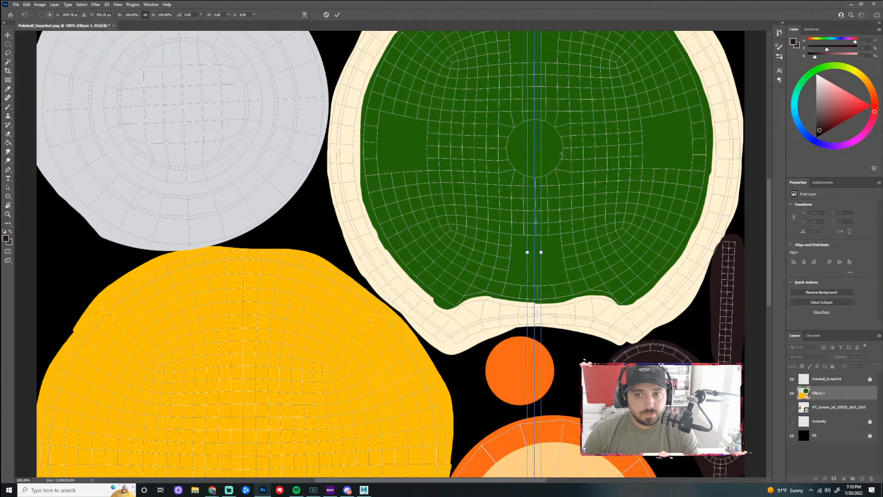
{"action": "left_click", "coordinate": [338, 15]}
- Switch the paint symmetry to Dual Axis, with both axes crossing at the green shell's centre circle
{"action": "left_click", "coordinate": [311, 15]}
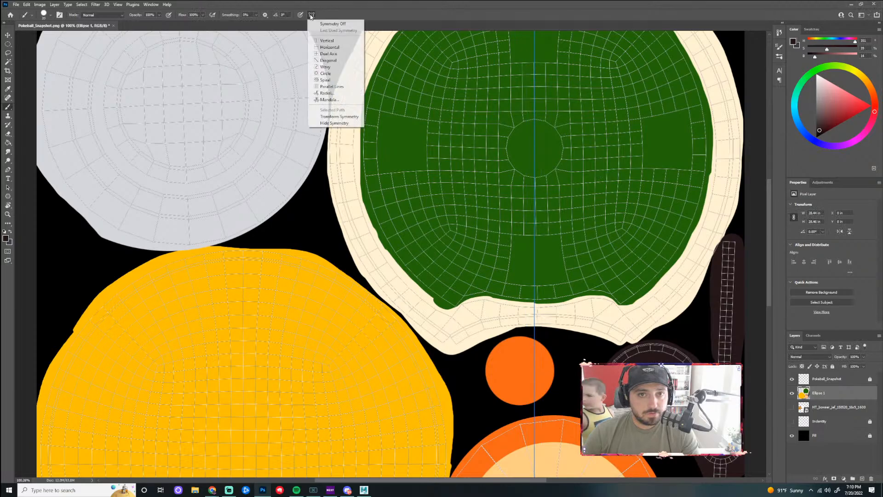
{"action": "left_click", "coordinate": [340, 56]}
{"action": "left_click_drag", "start_coordinate": [390, 287], "coordinate": [534, 139]}
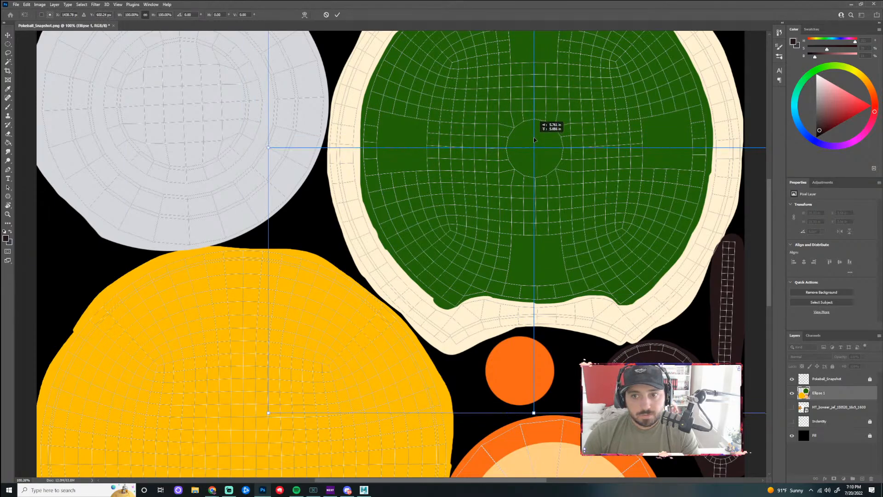
{"action": "left_click_drag", "start_coordinate": [534, 139], "coordinate": [534, 139]}
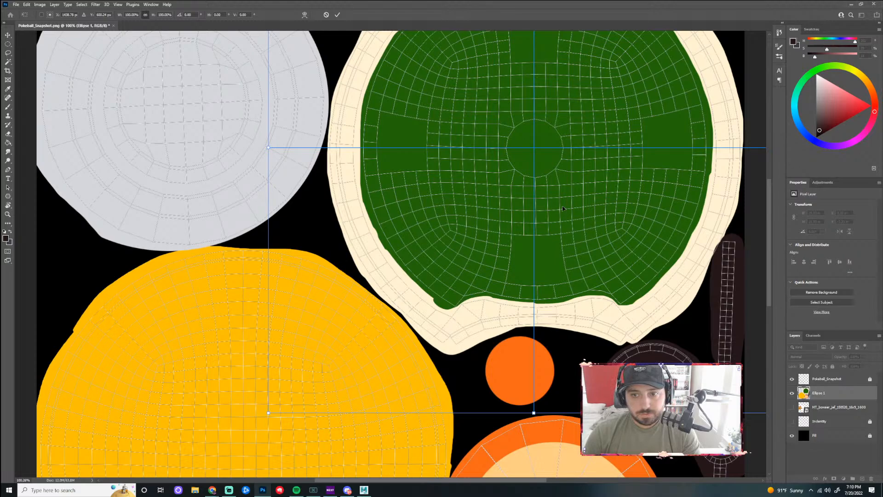
{"action": "key", "text": "Return"}
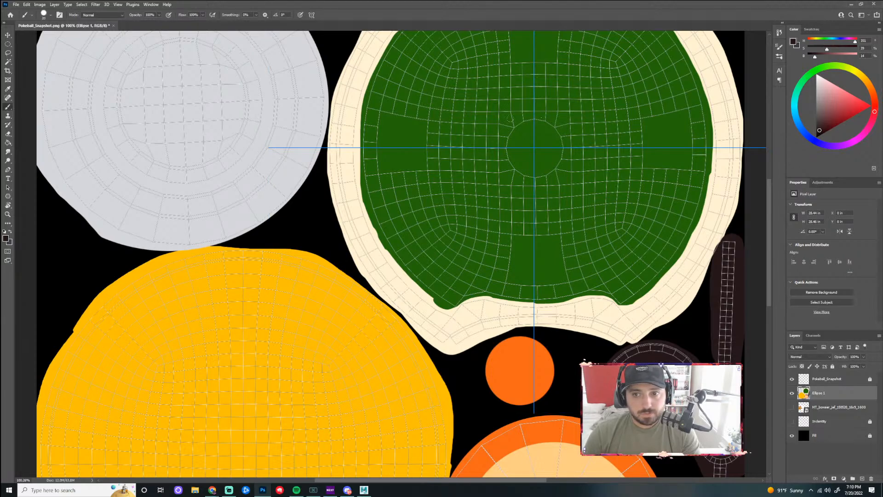
- Try painting a mirrored dark brown hexagon outline around the centre circle on the Ellipse 1 layer, and undo it
{"action": "left_click_drag", "start_coordinate": [502, 111], "coordinate": [532, 111]}
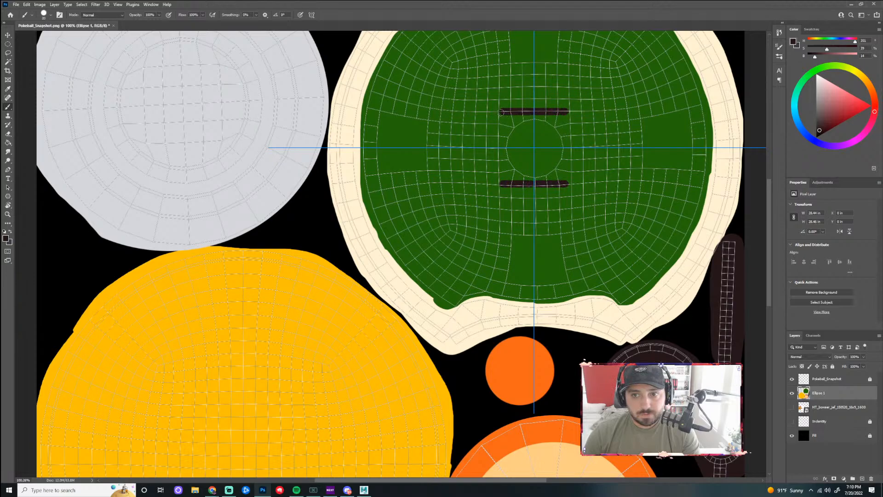
{"action": "left_click", "coordinate": [483, 143], "text": "shift"}
{"action": "key", "text": "ctrl+z"}
{"action": "key", "text": "ctrl+shift+z"}
{"action": "key", "text": "ctrl+z"}
{"action": "key", "text": "ctrl+z"}
{"action": "key", "text": "ctrl+z"}
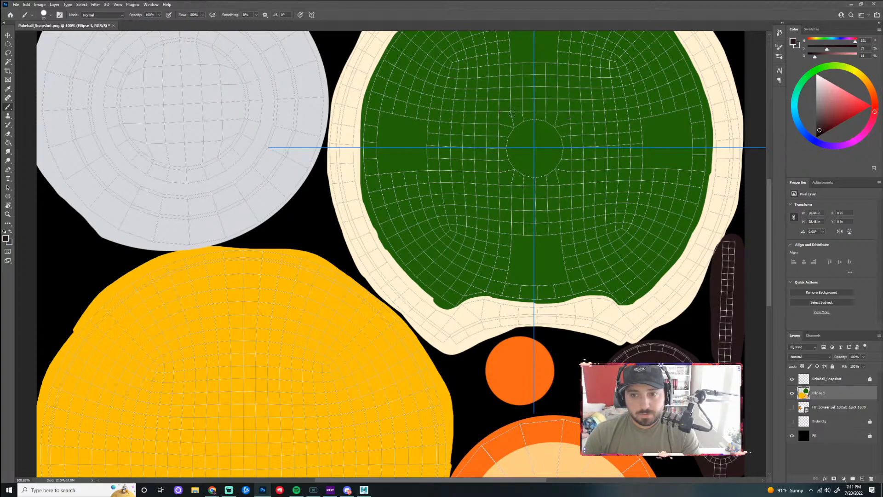
{"action": "key", "text": "ctrl+shift+z"}
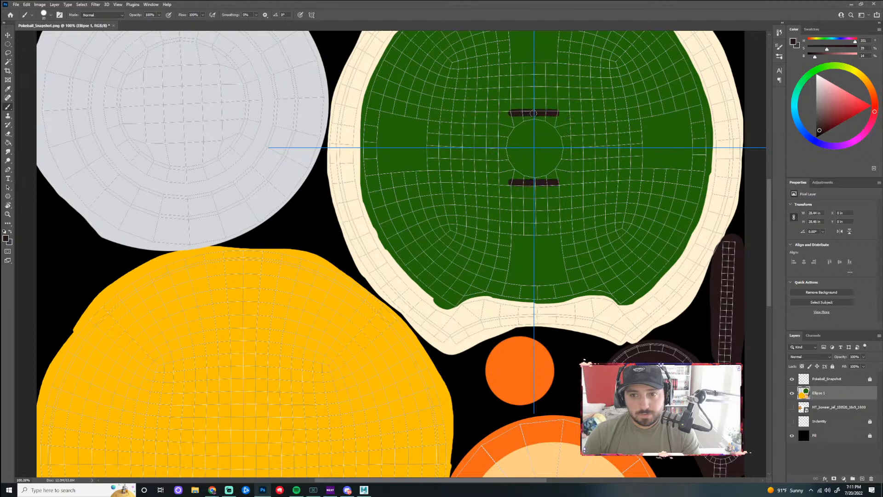
{"action": "key", "text": "ctrl+shift+z"}
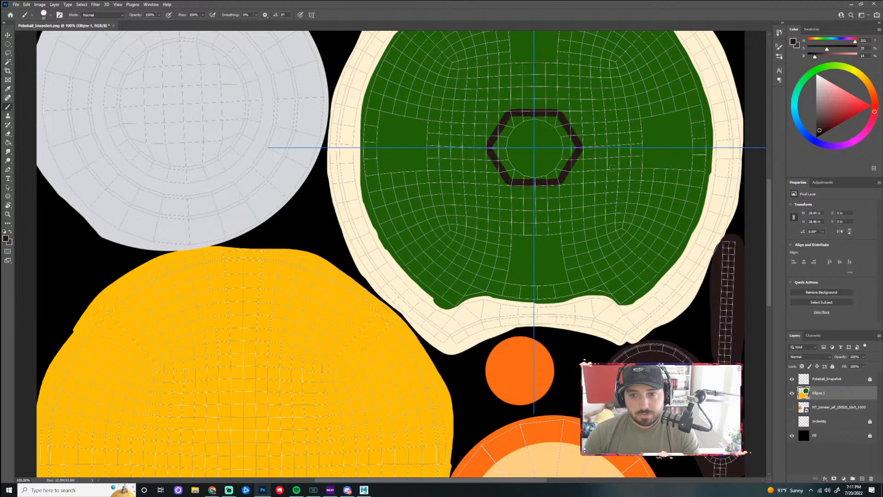
{"action": "key", "text": "ctrl+z"}
{"action": "key", "text": "ctrl+z"}
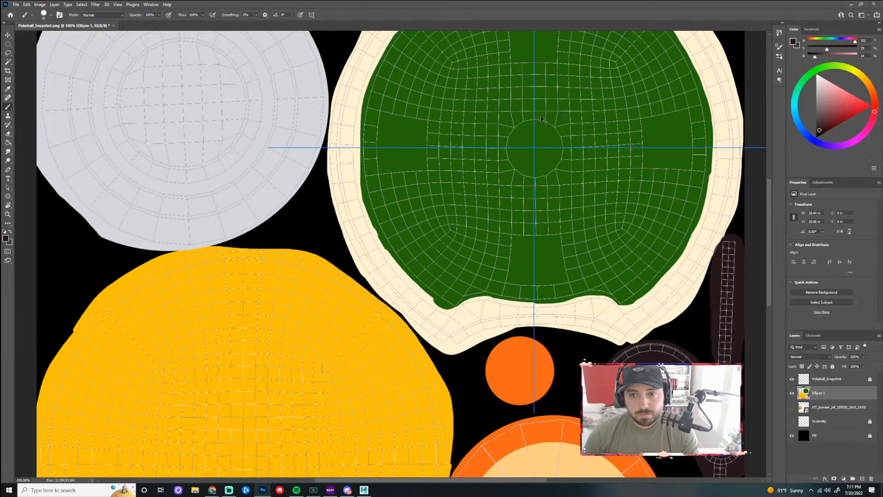
- Try a slightly narrower mirrored hexagon with a line running outward from its corner, and undo all of its strokes
{"action": "left_click_drag", "start_coordinate": [534, 111], "coordinate": [524, 112]}
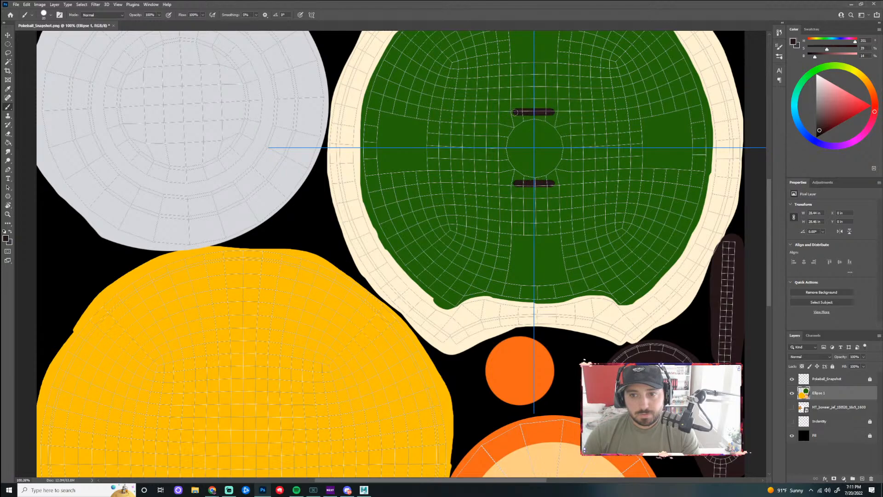
{"action": "left_click", "coordinate": [491, 148], "text": "shift"}
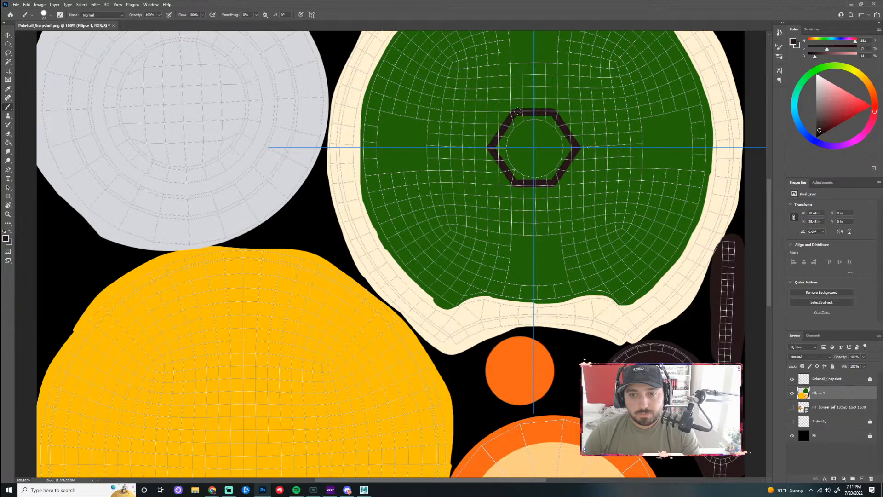
{"action": "scroll", "coordinate": [623, 156], "scroll_direction": "down", "scroll_amount": 5}
{"action": "scroll", "coordinate": [462, 130], "scroll_direction": "up", "scroll_amount": 7}
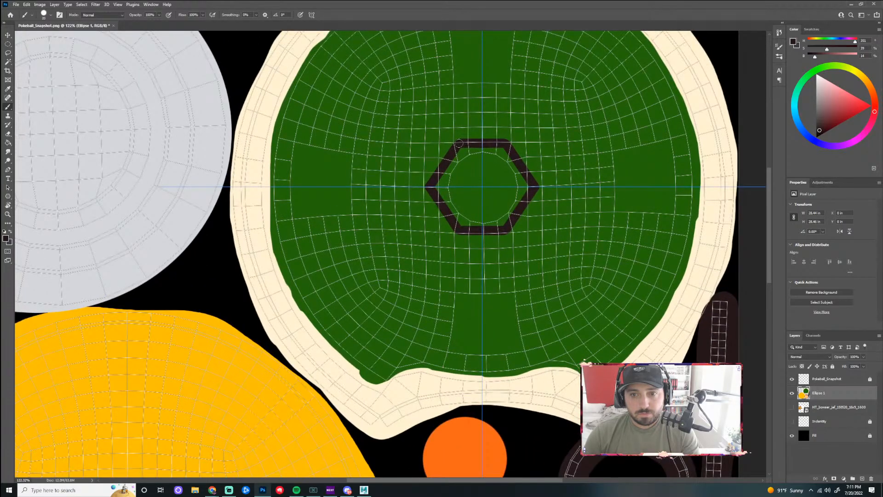
{"action": "left_click", "coordinate": [423, 101], "text": "shift"}
{"action": "key", "text": "ctrl+z"}
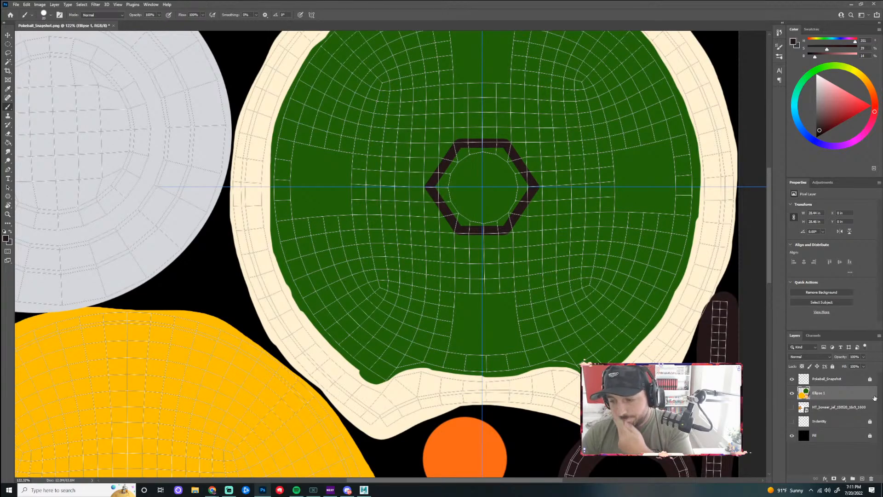
{"action": "key", "text": "ctrl+z"}
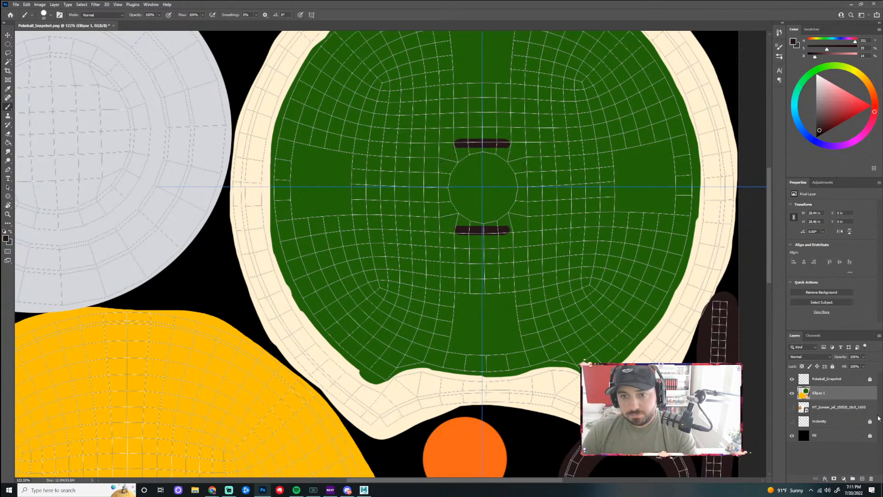
{"action": "key", "text": "ctrl+z"}
- Paint a mirrored hexagon outline about 4.2 by 3.6 in around the centre circle on a new layer, and turn symmetry off
{"action": "left_click", "coordinate": [861, 479]}
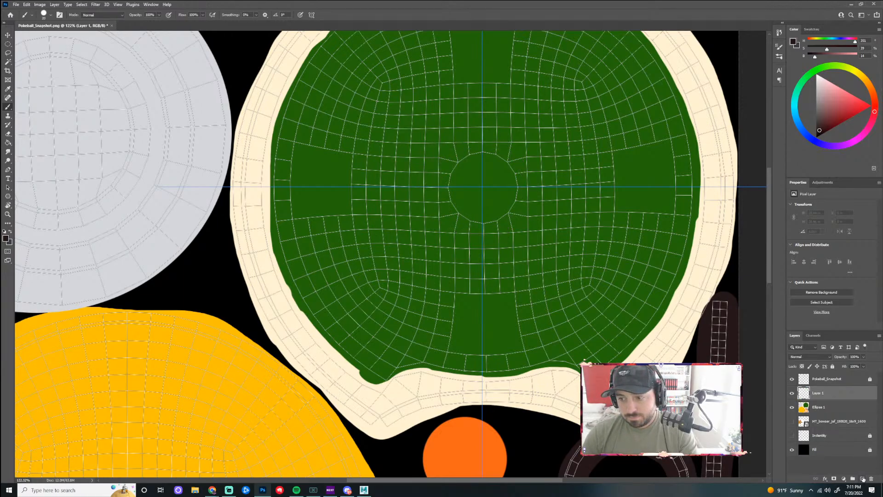
{"action": "left_click", "coordinate": [456, 138]}
{"action": "mouse_move", "coordinate": [456, 138]}
{"action": "left_mouse_down"}
{"action": "mouse_move", "coordinate": [482, 138]}
{"action": "mouse_move", "coordinate": [464, 138]}
{"action": "mouse_move", "coordinate": [488, 138]}
{"action": "mouse_move", "coordinate": [455, 138]}
{"action": "left_mouse_up"}
{"action": "key", "text": "ctrl+z"}
{"action": "left_click", "coordinate": [464, 138]}
{"action": "key", "text": "ctrl+z"}
{"action": "key", "text": "ctrl+z"}
{"action": "key", "text": "ctrl+z"}
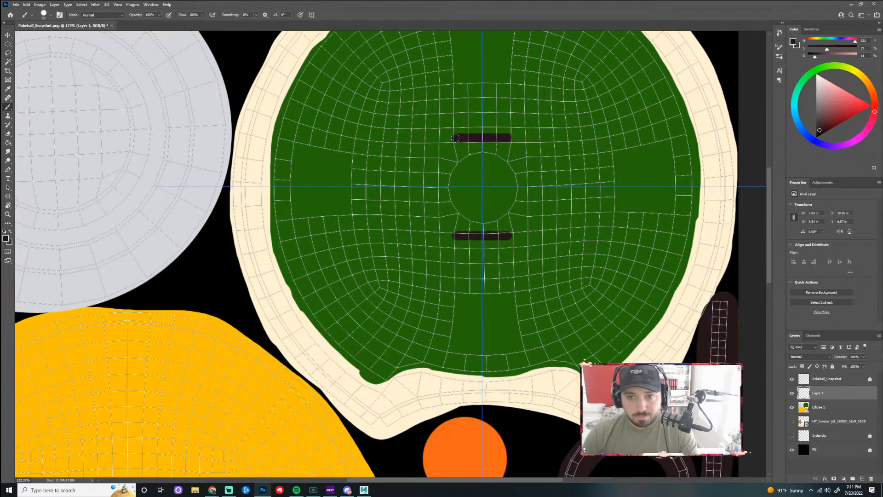
{"action": "left_click", "coordinate": [424, 185], "text": "shift"}
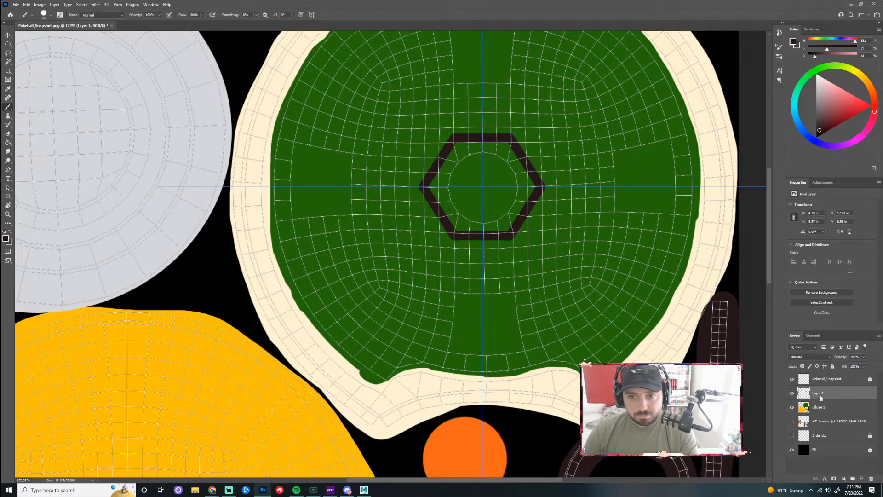
{"action": "left_click", "coordinate": [312, 15]}
{"action": "left_click", "coordinate": [321, 21]}
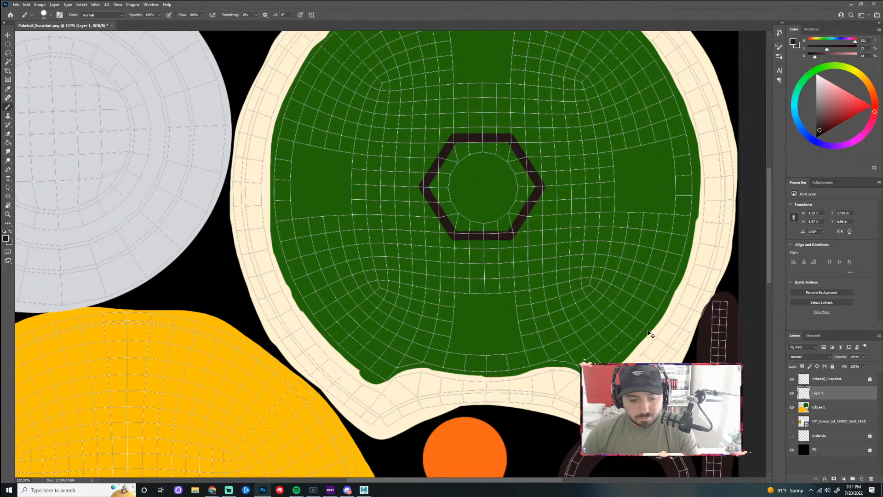
- Paste a copy of the hexagon and place it directly below the original, reaching the green shell's lower edge
{"action": "key", "text": "ctrl+v"}
{"action": "key", "text": "v"}
{"action": "left_click_drag", "start_coordinate": [383, 205], "coordinate": [491, 275]}
- Scale the central hexagon on Layer 1 to about 132% and keep it centred around the shell's middle circle
{"action": "left_click", "coordinate": [519, 155]}
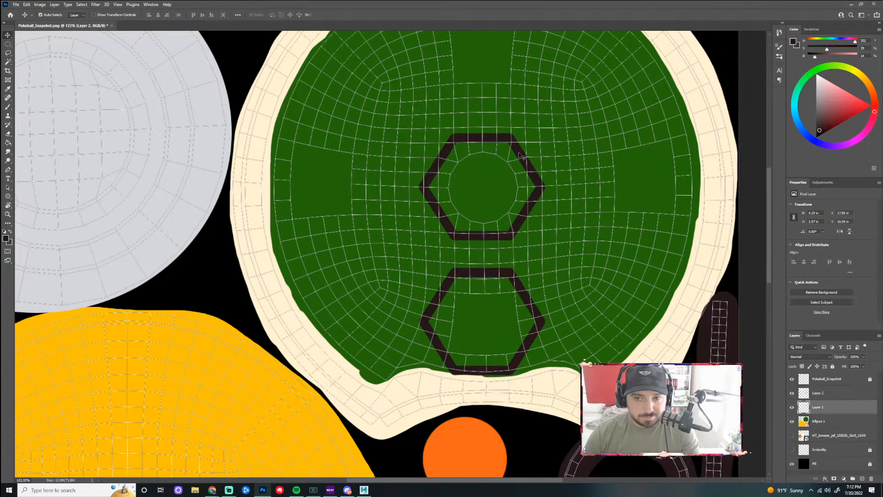
{"action": "key", "text": "ctrl+t"}
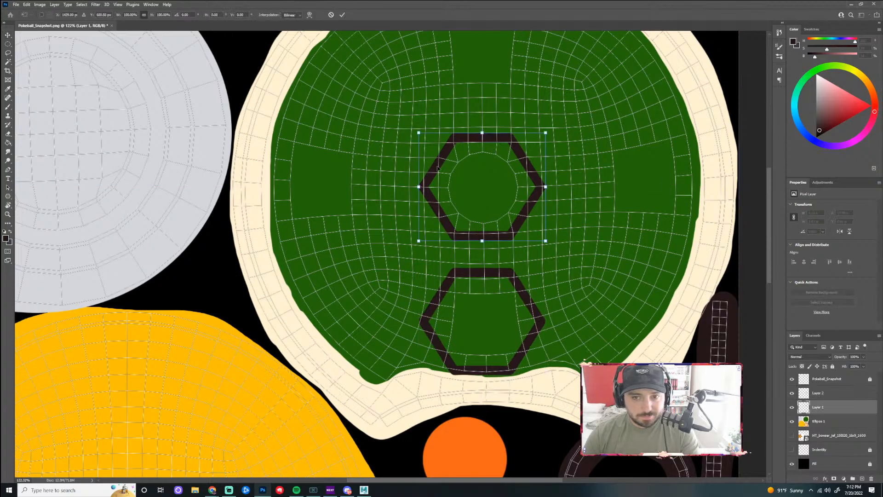
{"action": "left_click_drag", "start_coordinate": [418, 132], "coordinate": [387, 101]}
{"action": "left_click_drag", "start_coordinate": [477, 117], "coordinate": [493, 133]}
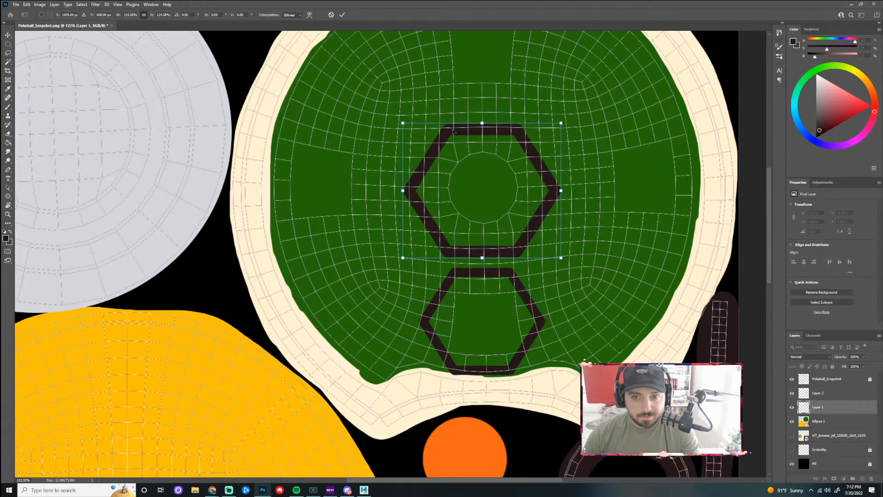
{"action": "left_click_drag", "start_coordinate": [403, 123], "coordinate": [393, 116]}
{"action": "left_click_drag", "start_coordinate": [432, 137], "coordinate": [437, 138]}
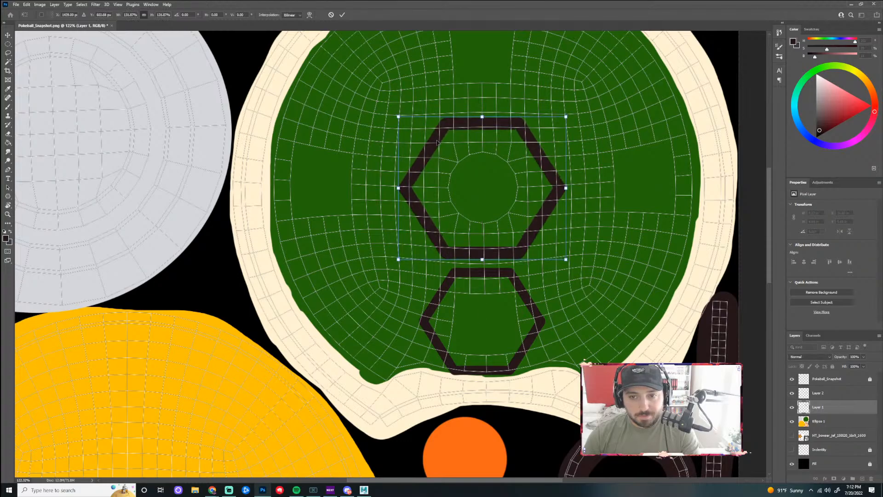
{"action": "left_click", "coordinate": [8, 35]}
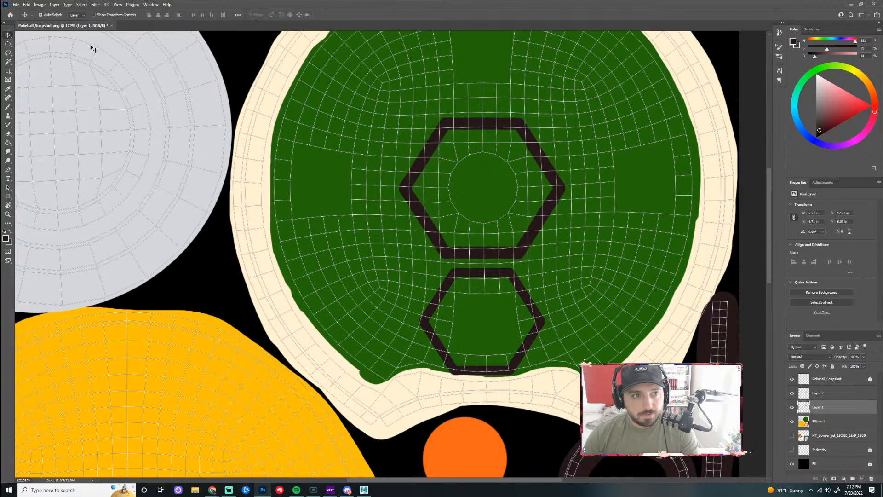
- Nudge the smaller lower hexagon up against the central one, and delete that Layer 2 hexagon
{"action": "left_click_drag", "start_coordinate": [482, 275], "coordinate": [483, 265]}
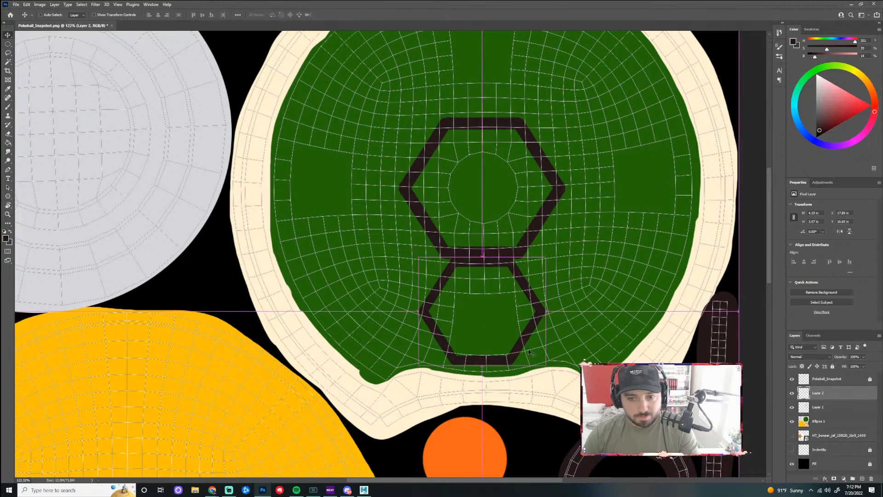
{"action": "key", "text": "Delete"}
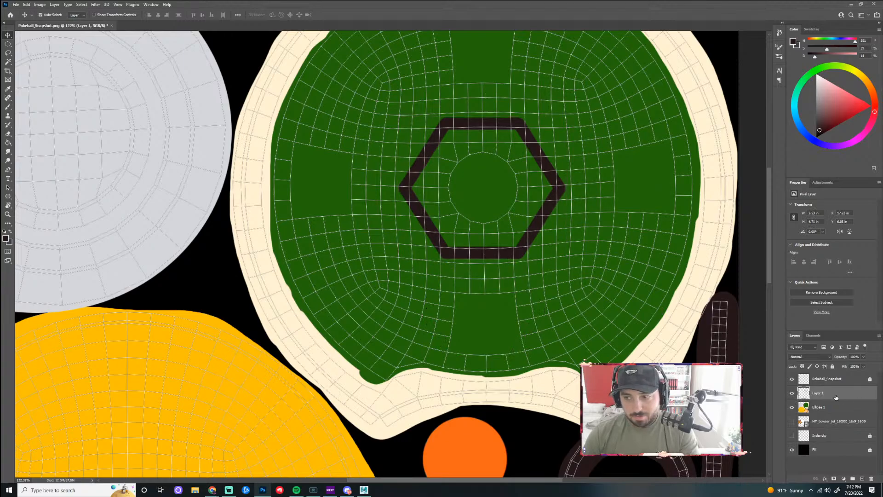
- Duplicate Layer 1 and place the hexagon copy level with the original so that their side corners touch
{"action": "right_click", "coordinate": [816, 395]}
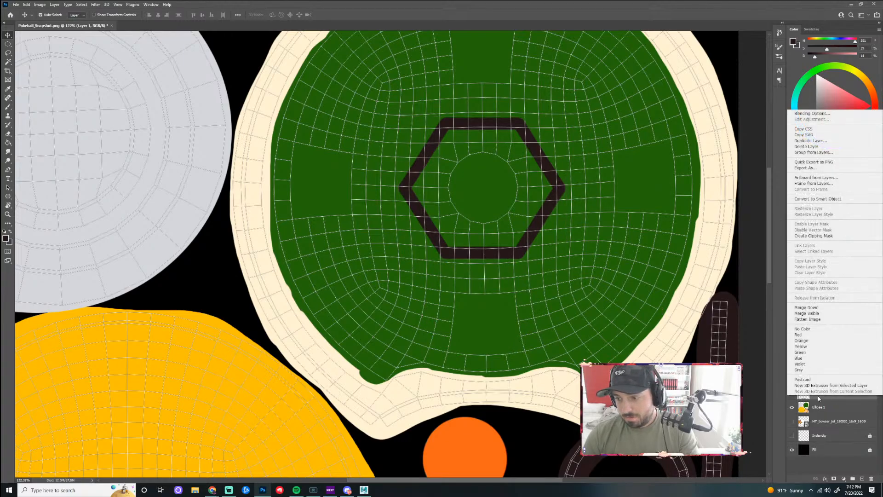
{"action": "left_click", "coordinate": [810, 141]}
{"action": "key", "text": "Return"}
{"action": "left_click_drag", "start_coordinate": [459, 128], "coordinate": [293, 127]}
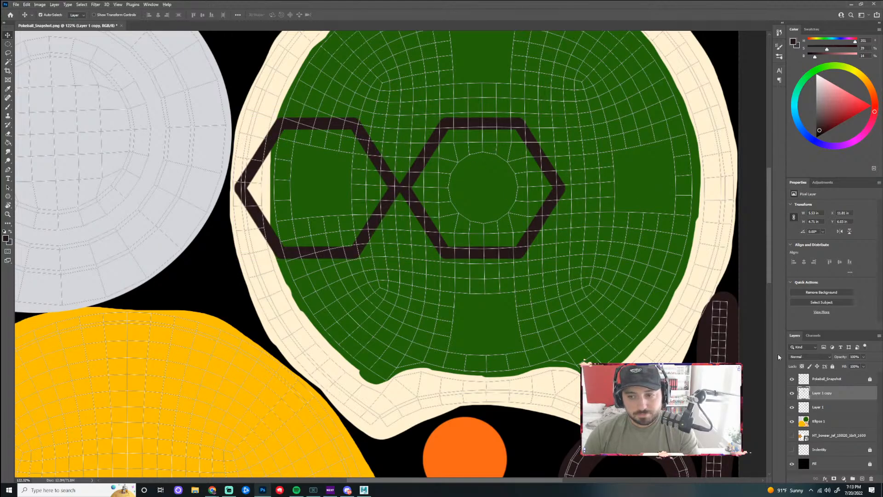
- Paste another hexagon copy, rotate it 90 degrees, try stretching it above the two side-by-side hexagons, and undo the stretching
{"action": "key", "text": "ctrl+v"}
{"action": "key", "text": "ctrl+t"}
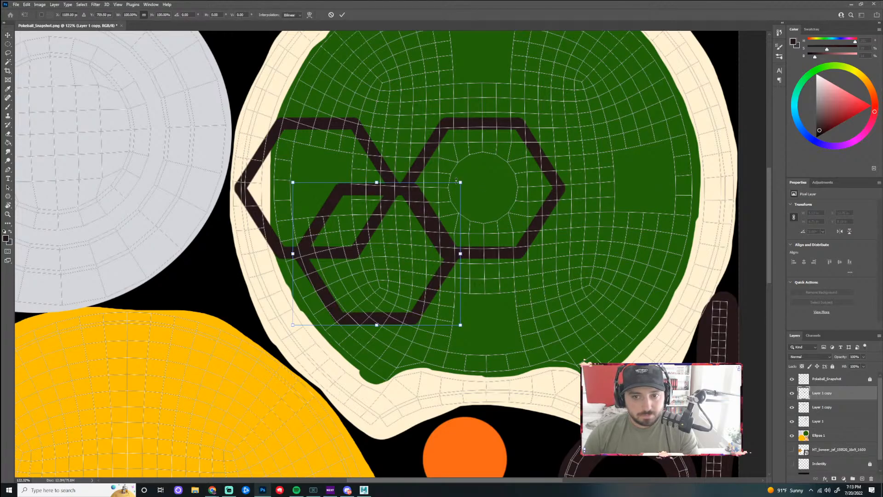
{"action": "left_click_drag", "start_coordinate": [305, 167], "coordinate": [466, 157]}
{"action": "left_click_drag", "start_coordinate": [392, 187], "coordinate": [404, 46]}
{"action": "mouse_move", "coordinate": [423, 76]}
{"action": "left_mouse_down"}
{"action": "mouse_move", "coordinate": [423, 52]}
{"action": "mouse_move", "coordinate": [420, 65]}
{"action": "left_mouse_up"}
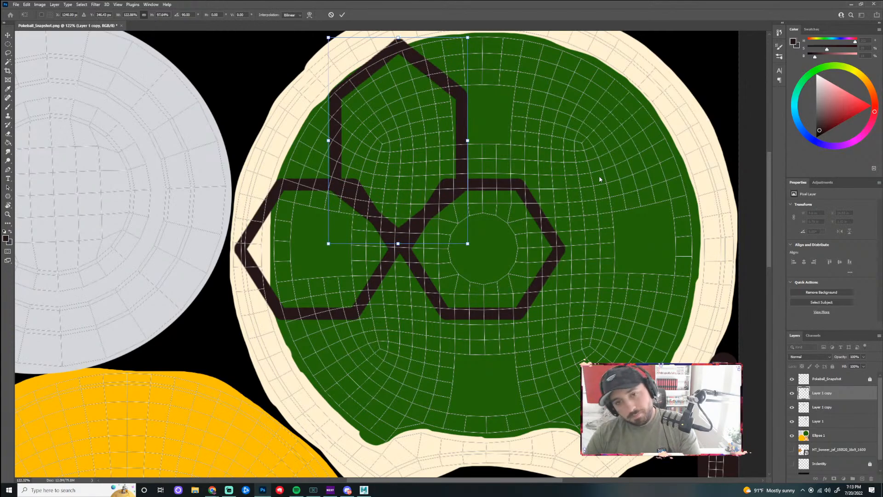
{"action": "key", "text": "ctrl+z"}
{"action": "key", "text": "ctrl+z"}
{"action": "key", "text": "ctrl+z"}
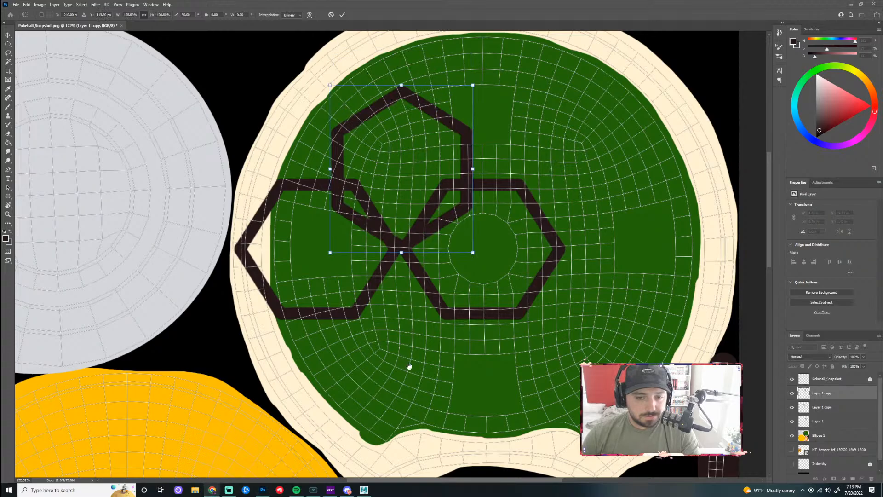
- Switch to Chrome and examine the "bowser shell pattern" image results, and return to Photoshop
{"action": "mouse_move", "coordinate": [212, 489]}
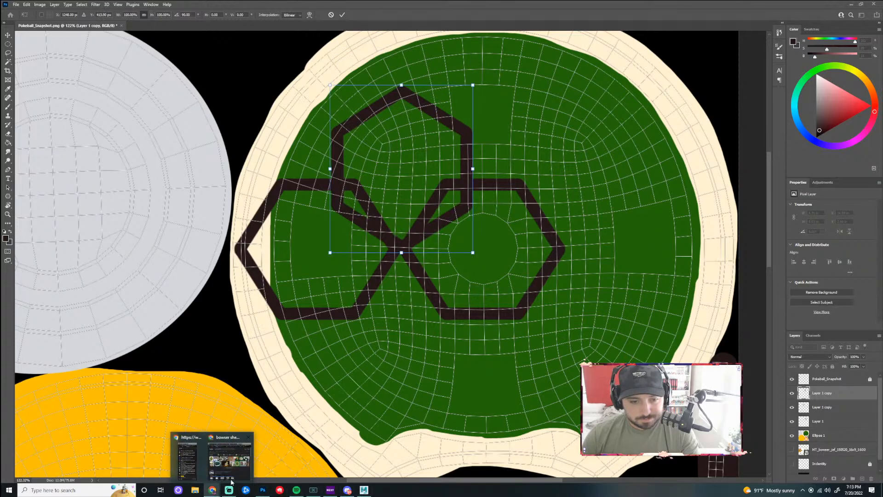
{"action": "left_click", "coordinate": [234, 462]}
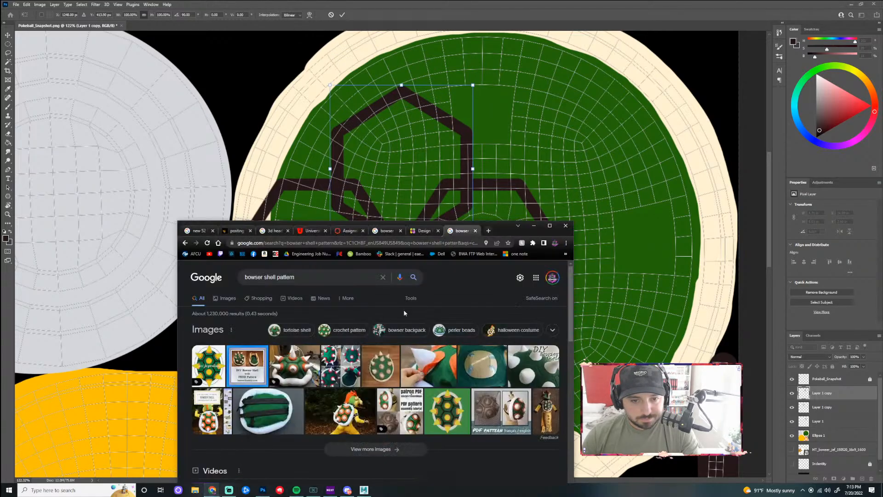
{"action": "left_click_drag", "start_coordinate": [504, 227], "coordinate": [555, 80]}
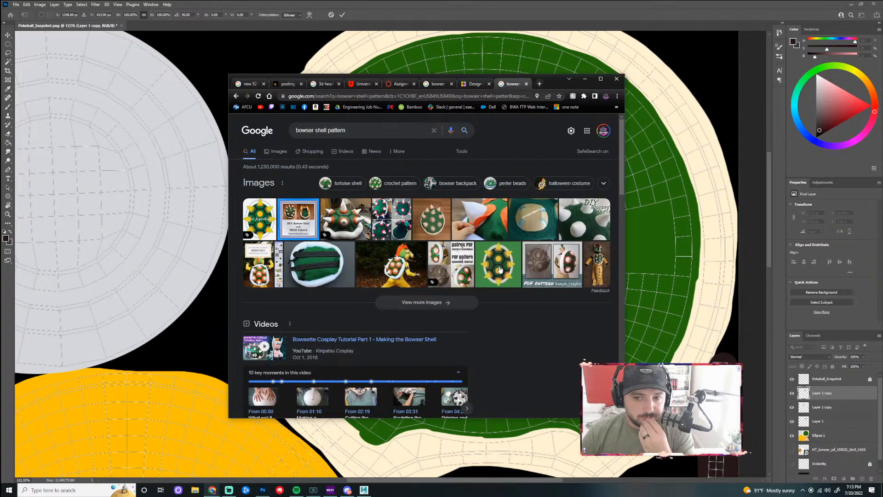
{"action": "left_click", "coordinate": [584, 79]}
- Undo the pasted hexagon's rotation and delete both Layer 1 copy layers
{"action": "key", "text": "ctrl+z"}
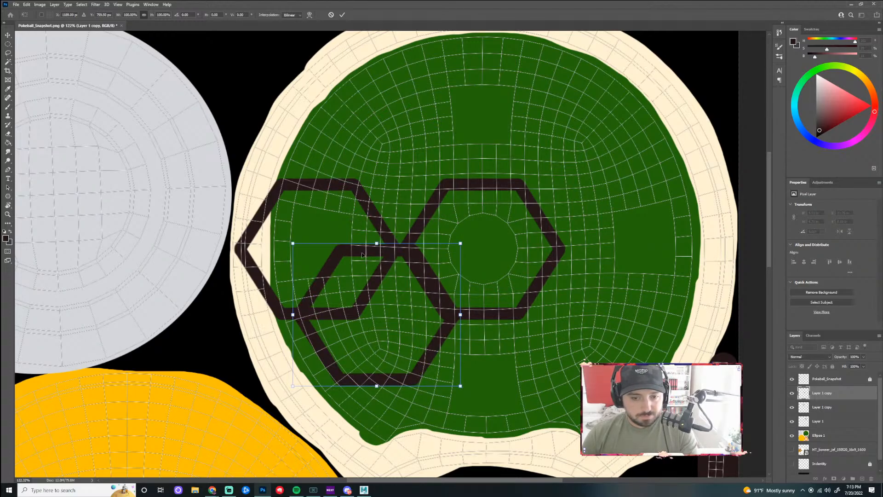
{"action": "key", "text": "Return"}
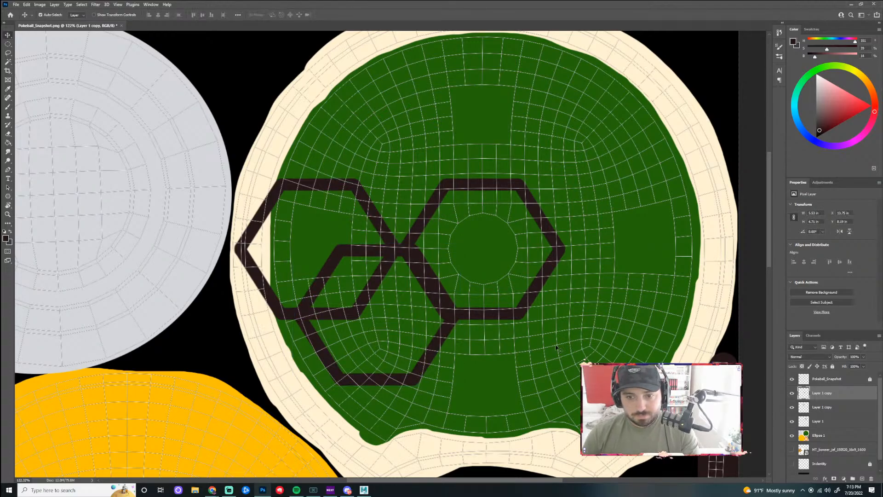
{"action": "right_click", "coordinate": [818, 397]}
{"action": "left_click", "coordinate": [872, 479]}
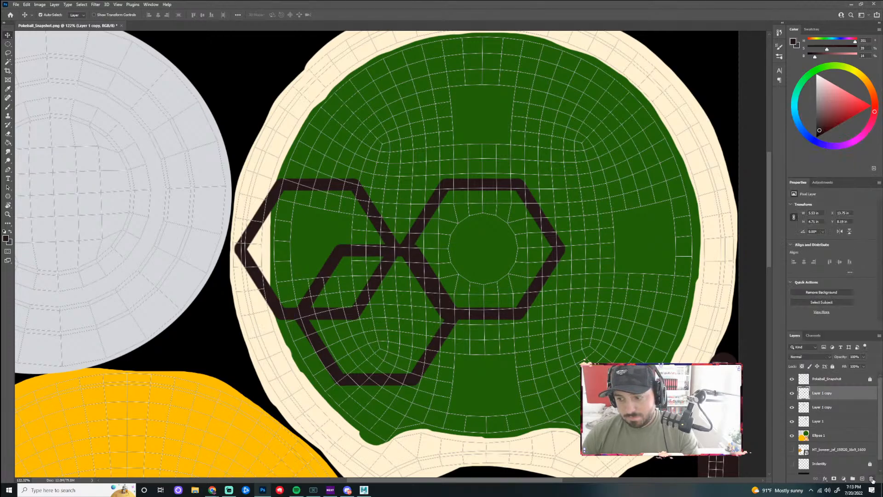
{"action": "left_click", "coordinate": [871, 479]}
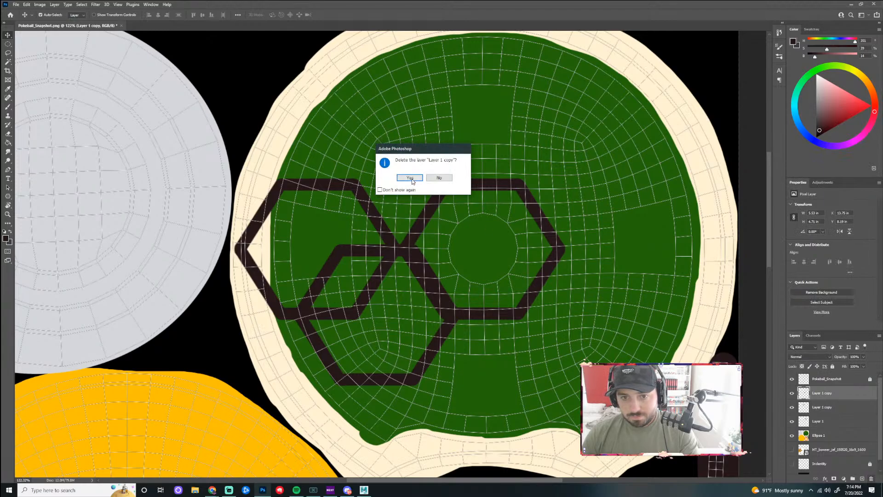
{"action": "left_click", "coordinate": [409, 178]}
{"action": "left_click", "coordinate": [871, 480]}
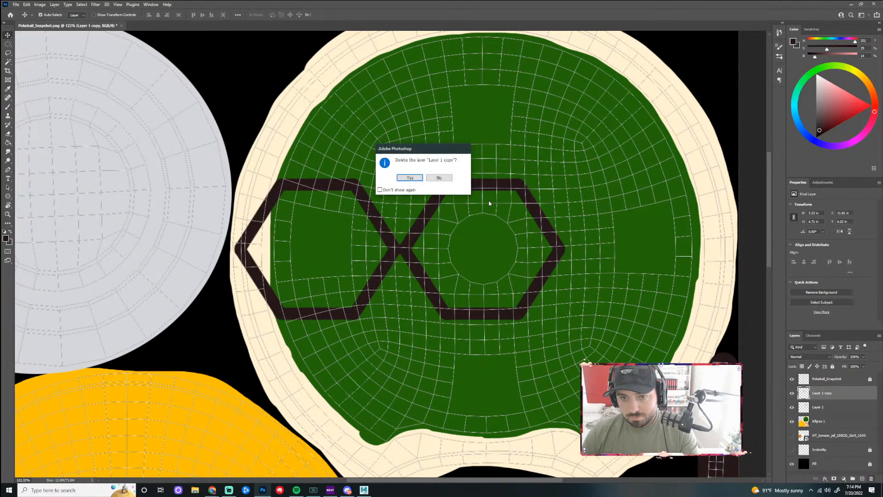
{"action": "left_click", "coordinate": [408, 177]}
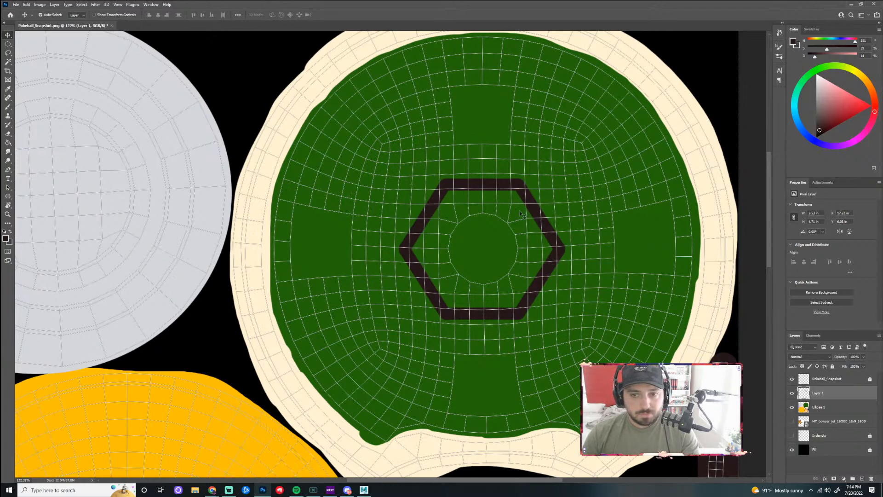
- Scale the central hexagon on Layer 1 to about 114% and keep it centred on the shell's middle circle
{"action": "key", "text": "ctrl+t"}
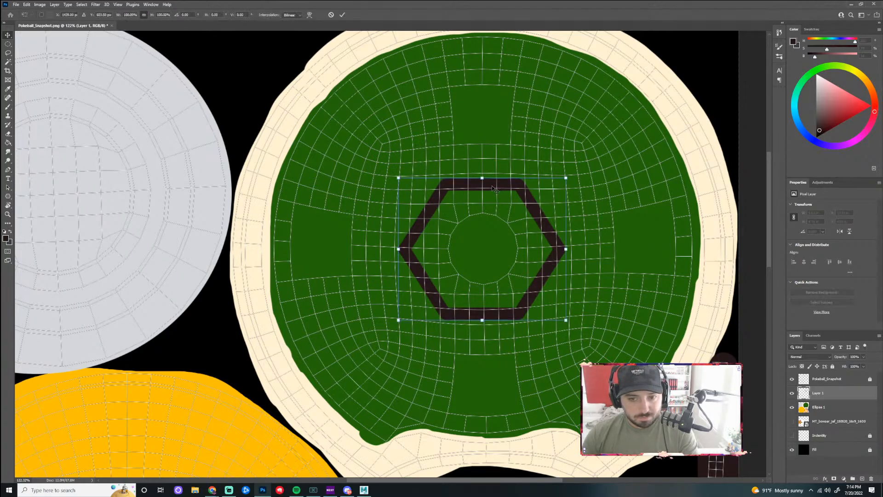
{"action": "left_click_drag", "start_coordinate": [398, 179], "coordinate": [375, 157]}
{"action": "left_click_drag", "start_coordinate": [533, 286], "coordinate": [547, 297]}
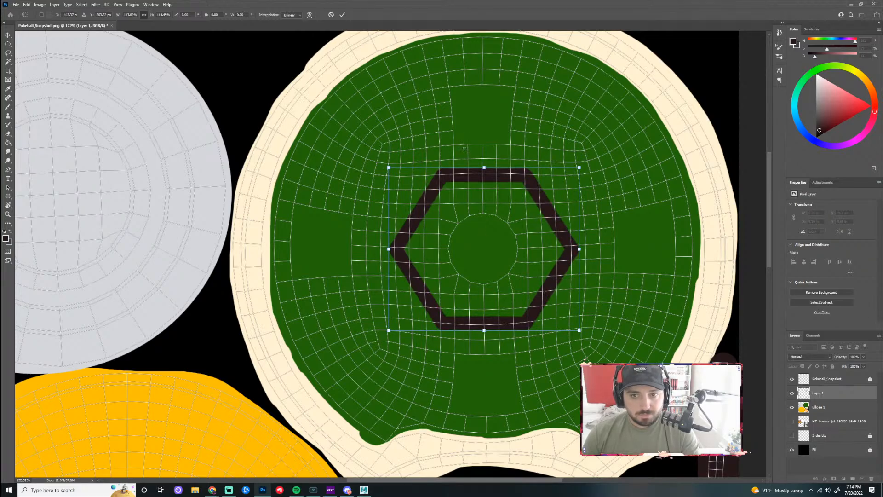
{"action": "key", "text": "Return"}
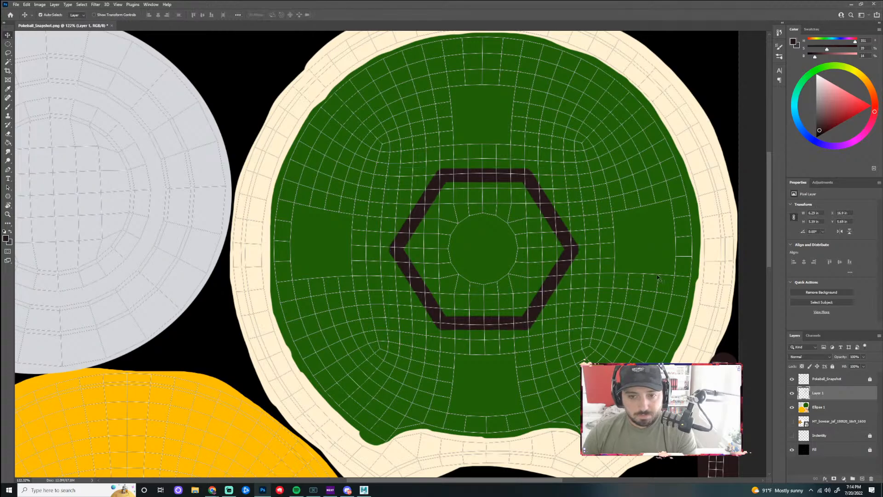
- Turn dual-axis paint symmetry on for the brush and paint short mirrored diagonal lines outward from the hexagon's upper and lower corners
{"action": "key", "text": "b"}
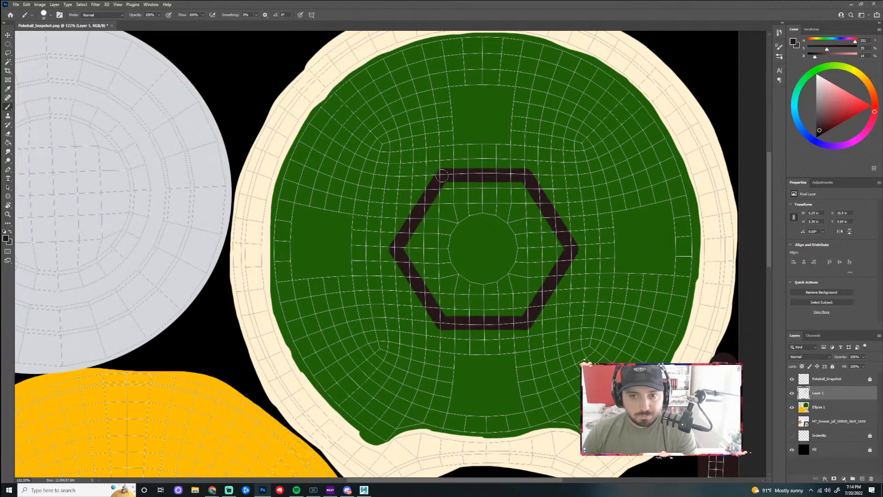
{"action": "left_click", "coordinate": [311, 14]}
{"action": "left_click", "coordinate": [336, 30]}
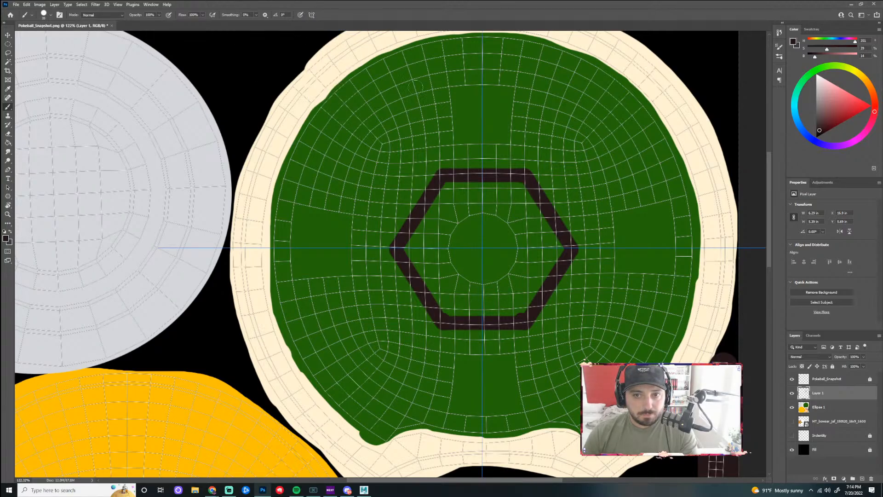
{"action": "left_click", "coordinate": [412, 142], "text": "shift"}
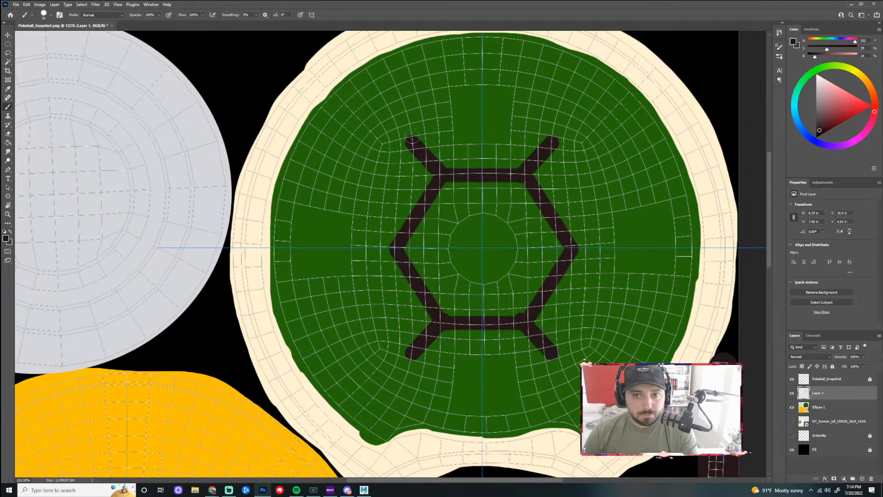
- Extend each diagonal's end with a near-vertical line and a horizontal line, both reaching out to the green shell's edge
{"action": "left_click", "coordinate": [411, 137]}
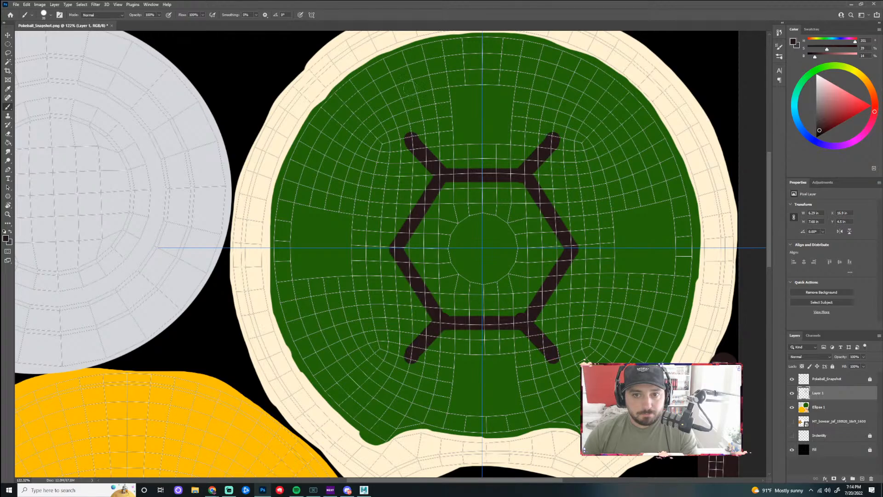
{"action": "left_click", "coordinate": [407, 51], "text": "shift"}
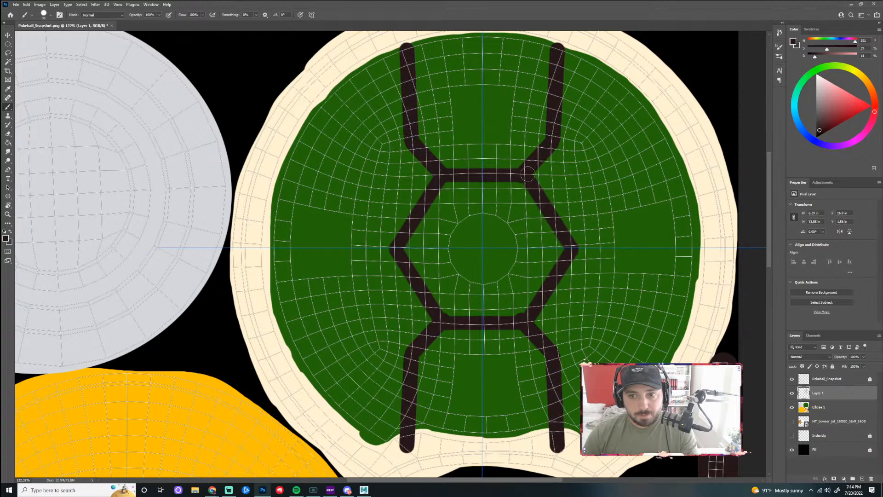
{"action": "left_click_drag", "start_coordinate": [556, 141], "coordinate": [564, 143]}
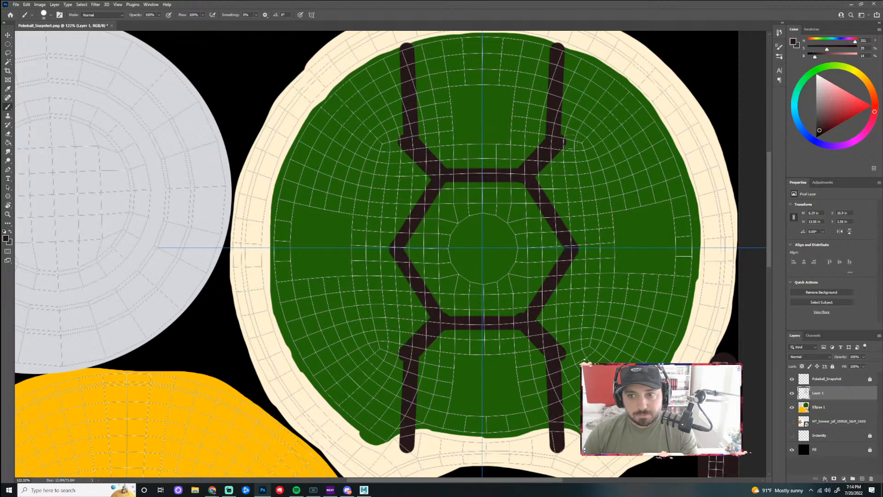
{"action": "left_click", "coordinate": [665, 141], "text": "shift"}
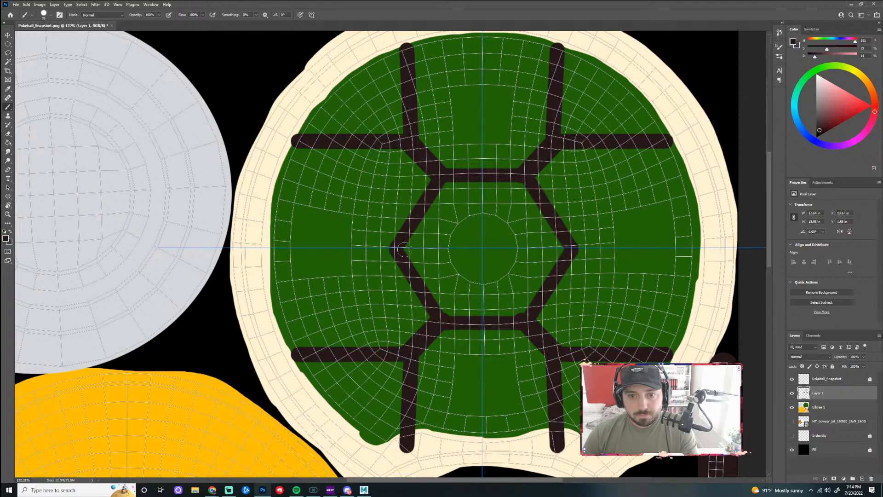
- Try a short horizontal line outward from the hexagon's side corners, and undo it
{"action": "left_click", "coordinate": [396, 246]}
{"action": "left_click", "coordinate": [355, 247], "text": "shift"}
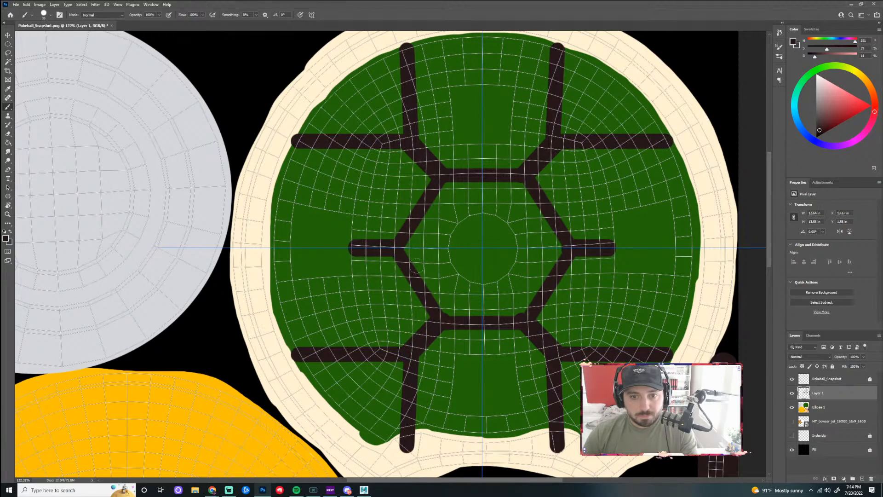
{"action": "key", "text": "ctrl+z"}
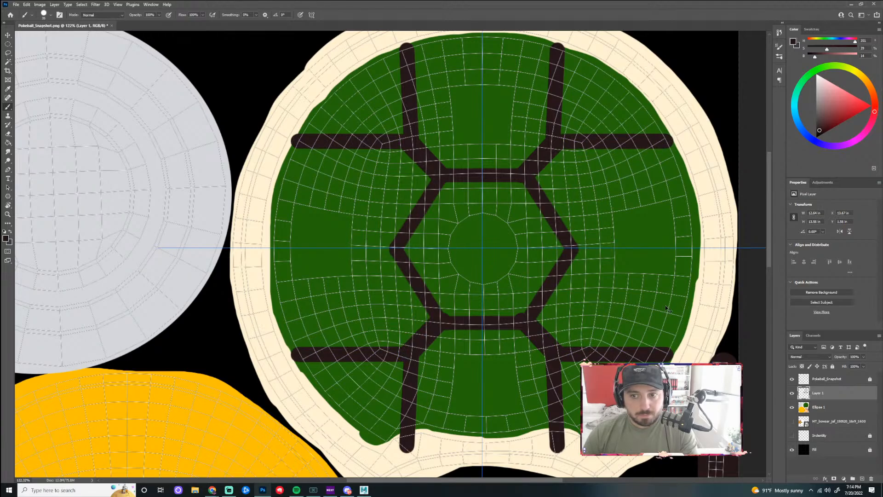
- Paint mirrored horizontal lines from the hexagon's side corners all the way to the green shell's side edges
{"action": "left_click", "coordinate": [579, 248]}
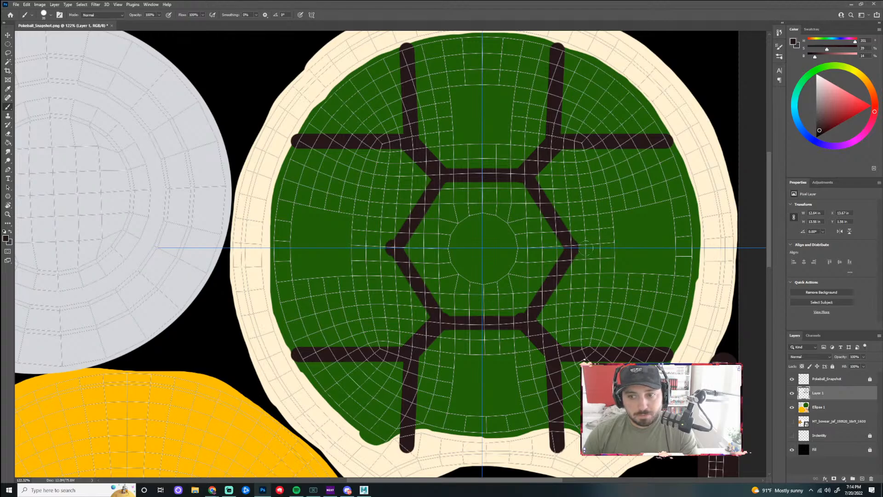
{"action": "left_click", "coordinate": [698, 248], "text": "shift"}
{"action": "key", "text": "ctrl+z"}
{"action": "left_click", "coordinate": [699, 248], "text": "shift"}
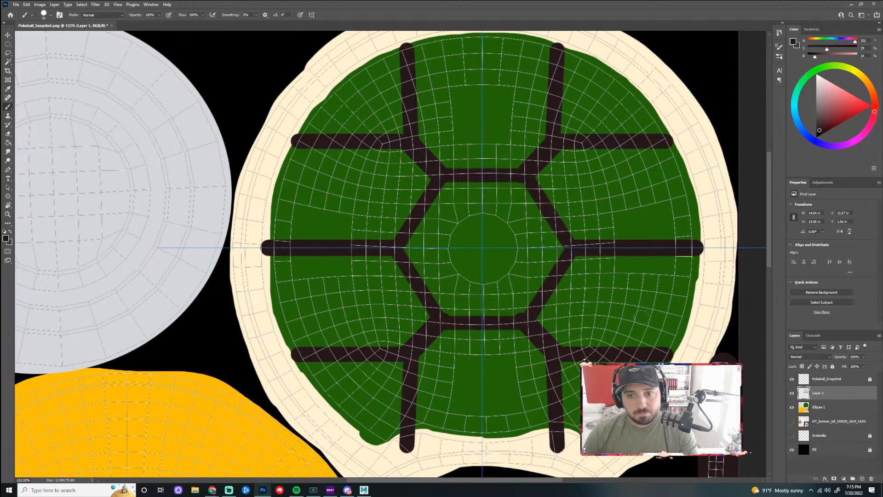
- Erase the dark line ends that overlap the cream rim along the shell's lower and side edges
{"action": "scroll", "coordinate": [425, 455], "scroll_direction": "up", "scroll_amount": 2}
{"action": "scroll", "coordinate": [460, 401], "scroll_direction": "up", "scroll_amount": 2}
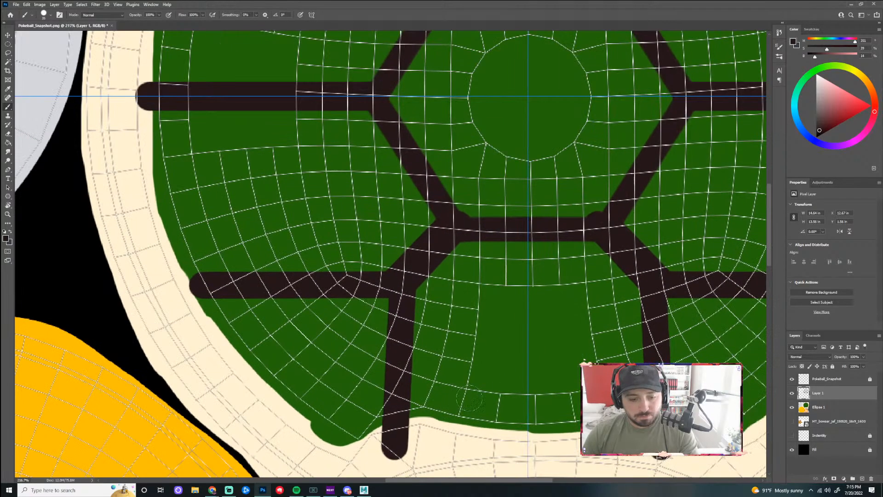
{"action": "key", "text": "e"}
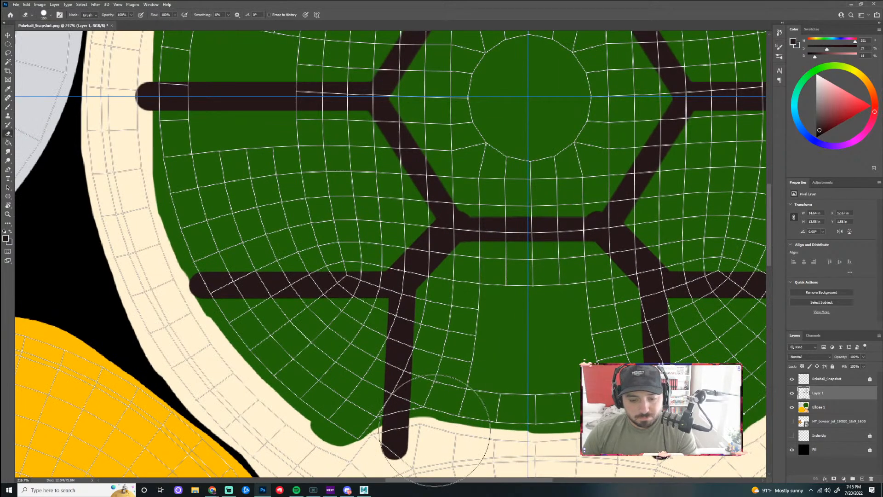
{"action": "mouse_move", "coordinate": [404, 442]}
{"action": "left_mouse_down"}
{"action": "mouse_move", "coordinate": [393, 446]}
{"action": "mouse_move", "coordinate": [416, 430]}
{"action": "left_mouse_up"}
{"action": "mouse_move", "coordinate": [166, 292]}
{"action": "left_mouse_down"}
{"action": "mouse_move", "coordinate": [176, 283]}
{"action": "mouse_move", "coordinate": [186, 311]}
{"action": "left_mouse_up"}
{"action": "left_click_drag", "start_coordinate": [128, 78], "coordinate": [128, 113]}
{"action": "scroll", "coordinate": [403, 275], "scroll_direction": "down", "scroll_amount": 5}
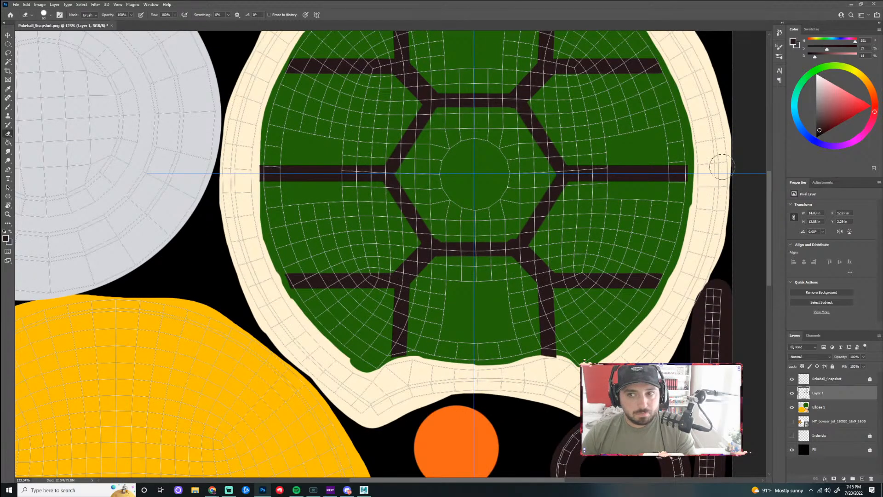
{"action": "scroll", "coordinate": [694, 179], "scroll_direction": "down", "scroll_amount": 2}
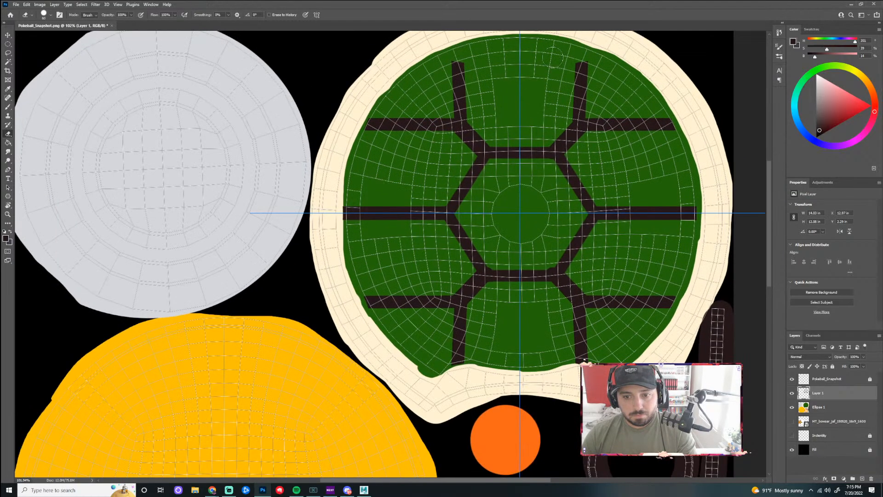
{"action": "scroll", "coordinate": [551, 57], "scroll_direction": "up", "scroll_amount": 2}
{"action": "left_click_drag", "start_coordinate": [768, 253], "coordinate": [768, 228]}
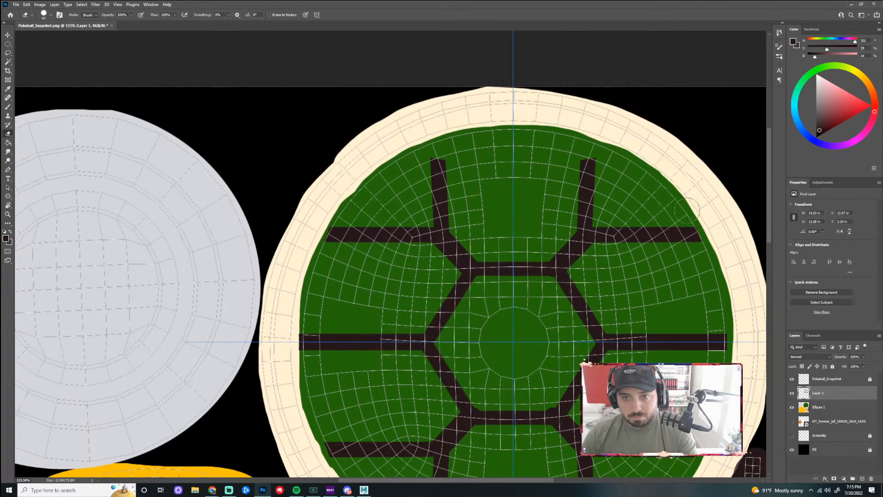
- Set vertical symmetry on the shell's centre line and try extending the upper vertical branch lines up onto the cream rim
{"action": "left_click", "coordinate": [316, 16]}
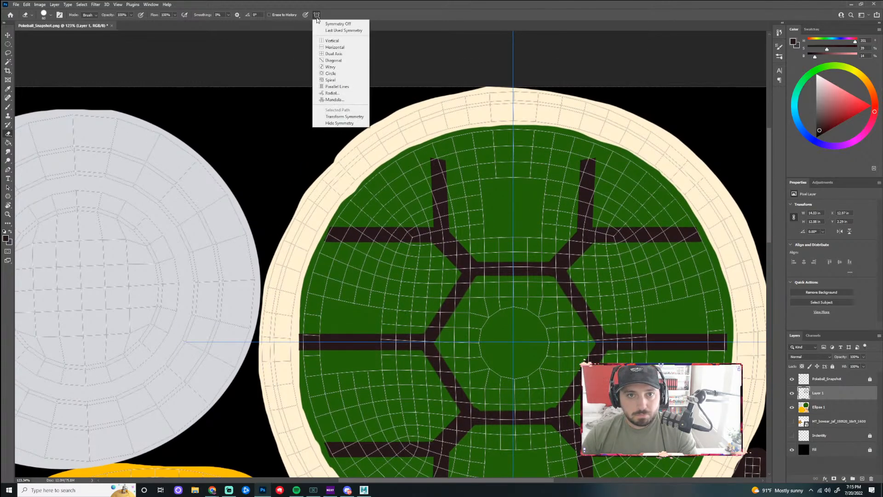
{"action": "left_click", "coordinate": [332, 42]}
{"action": "left_click_drag", "start_coordinate": [338, 224], "coordinate": [514, 206]}
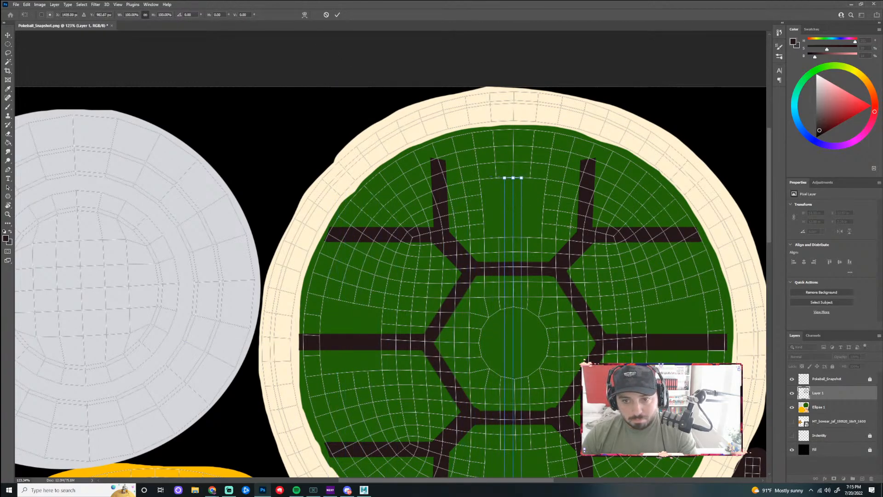
{"action": "key", "text": "Return"}
{"action": "mouse_move", "coordinate": [440, 161]}
{"action": "left_mouse_down"}
{"action": "mouse_move", "coordinate": [438, 132]}
{"action": "mouse_move", "coordinate": [437, 170]}
{"action": "mouse_move", "coordinate": [437, 113]}
{"action": "left_mouse_up"}
{"action": "key", "text": "ctrl+z"}
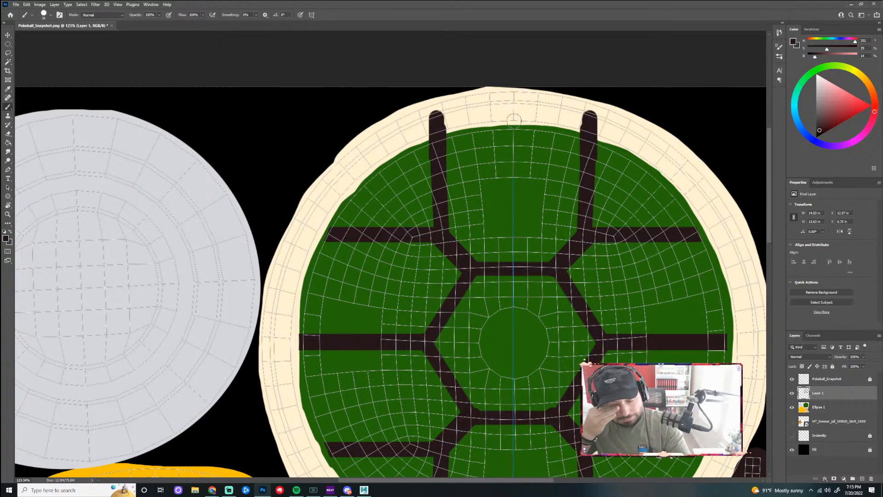
- Undo back past the vertical symmetry, the rim erasing and the side horizontal lines
{"action": "key", "text": "ctrl+z"}
{"action": "key", "text": "ctrl+z"}
{"action": "key", "text": "ctrl+z"}
{"action": "key", "text": "ctrl+z"}
{"action": "key", "text": "ctrl+z"}
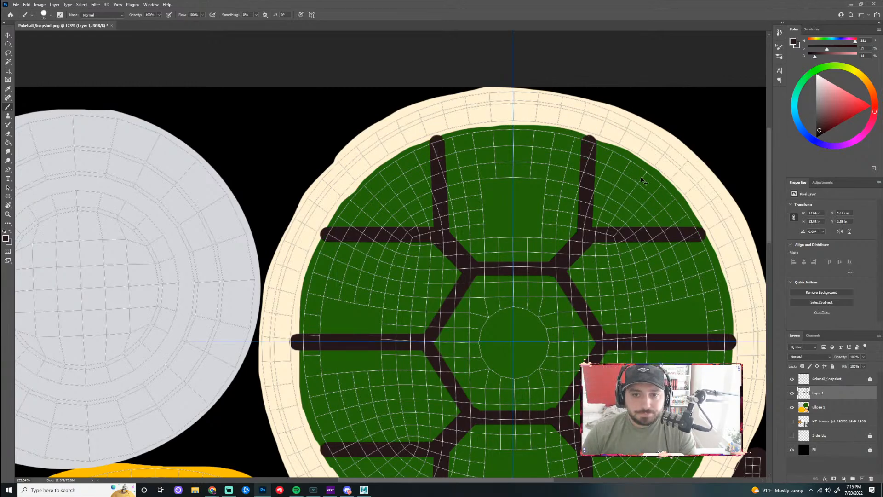
- Repaint mirrored horizontal lines from the hexagon's side corners past the green shell's side edges onto the cream rim
{"action": "scroll", "coordinate": [481, 312], "scroll_direction": "down", "scroll_amount": 2}
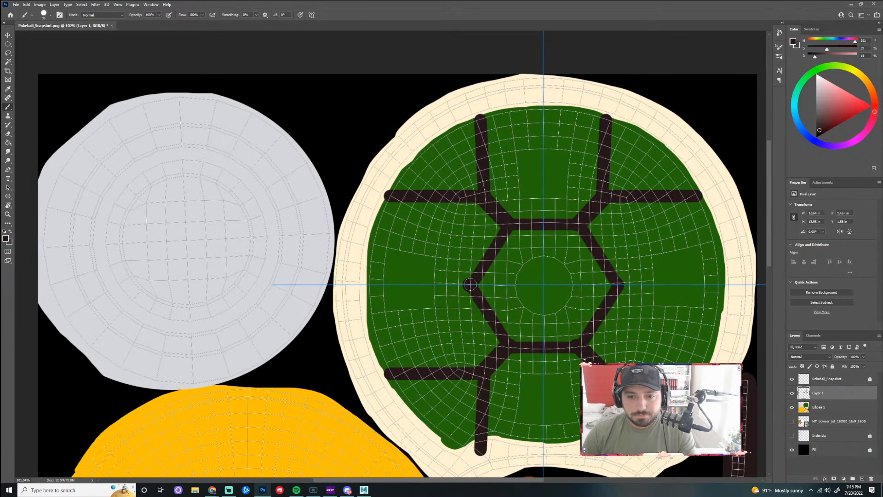
{"action": "mouse_move", "coordinate": [470, 285]}
{"action": "left_mouse_down"}
{"action": "mouse_move", "coordinate": [436, 284]}
{"action": "mouse_move", "coordinate": [465, 284]}
{"action": "mouse_move", "coordinate": [358, 283]}
{"action": "left_mouse_up"}
{"action": "key", "text": "ctrl+z"}
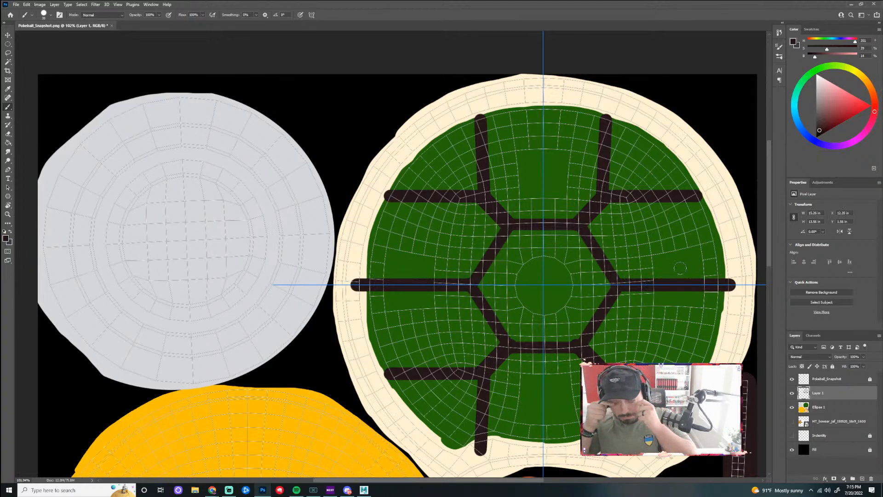
- Thicken the hexagon's horizontal edges with a straight dark stroke between its upper corners
{"action": "scroll", "coordinate": [644, 276], "scroll_direction": "up", "scroll_amount": 5}
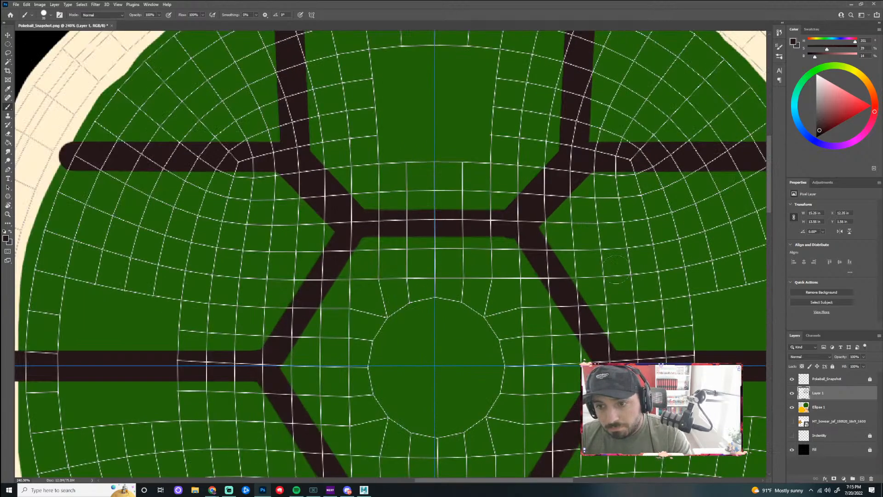
{"action": "left_click", "coordinate": [515, 226], "text": "shift"}
{"action": "key", "text": "ctrl+z"}
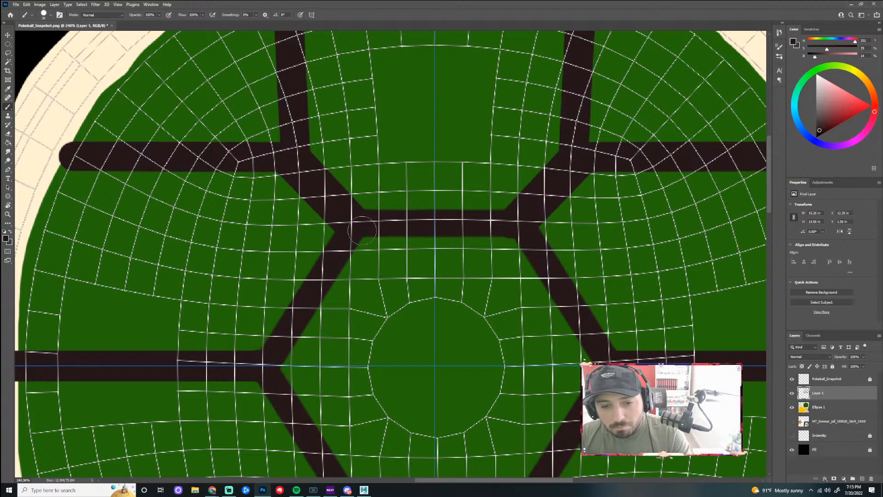
{"action": "left_click_drag", "start_coordinate": [363, 226], "coordinate": [510, 226]}
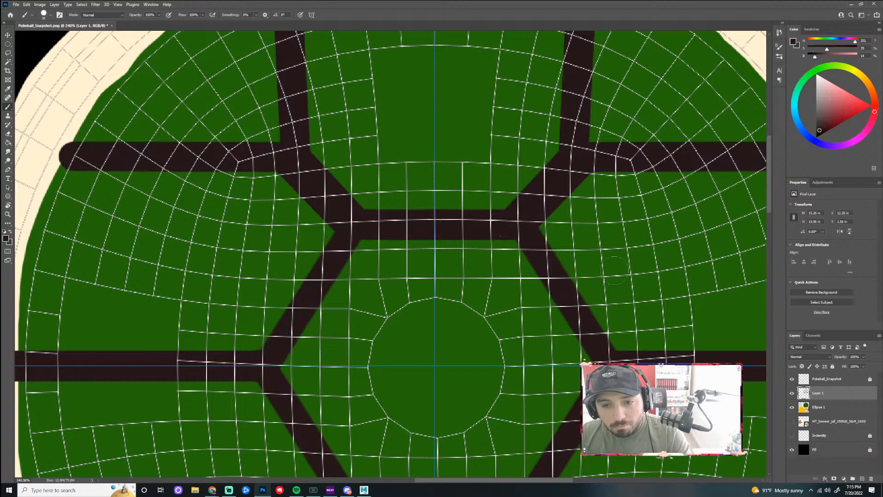
- Examine the hexagon's edges, corner junctions and branch ends for even line thickness across the shell
{"action": "scroll", "coordinate": [614, 287], "scroll_direction": "down", "scroll_amount": 2}
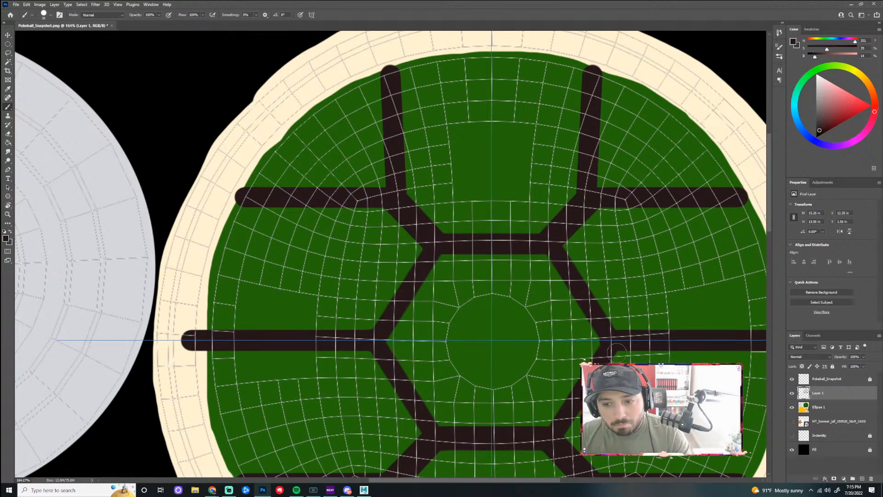
{"action": "scroll", "coordinate": [617, 351], "scroll_direction": "up", "scroll_amount": 4}
{"action": "scroll", "coordinate": [501, 184], "scroll_direction": "down", "scroll_amount": 1}
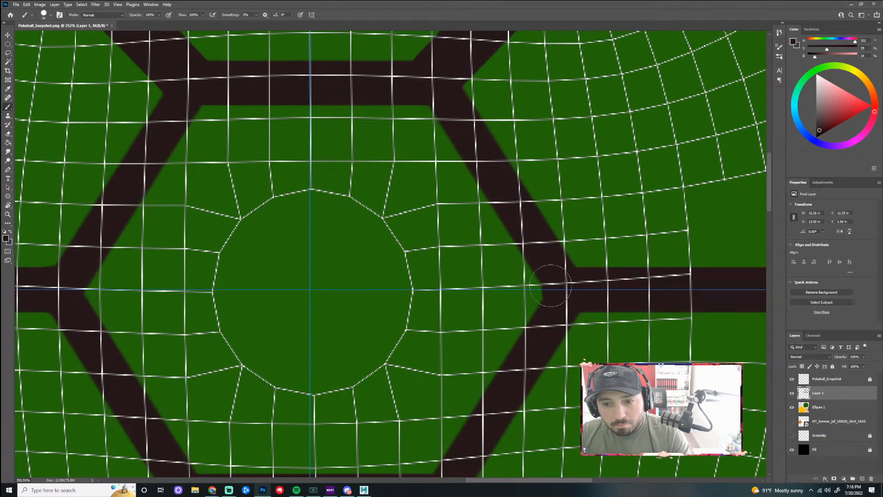
{"action": "scroll", "coordinate": [550, 285], "scroll_direction": "down", "scroll_amount": 4}
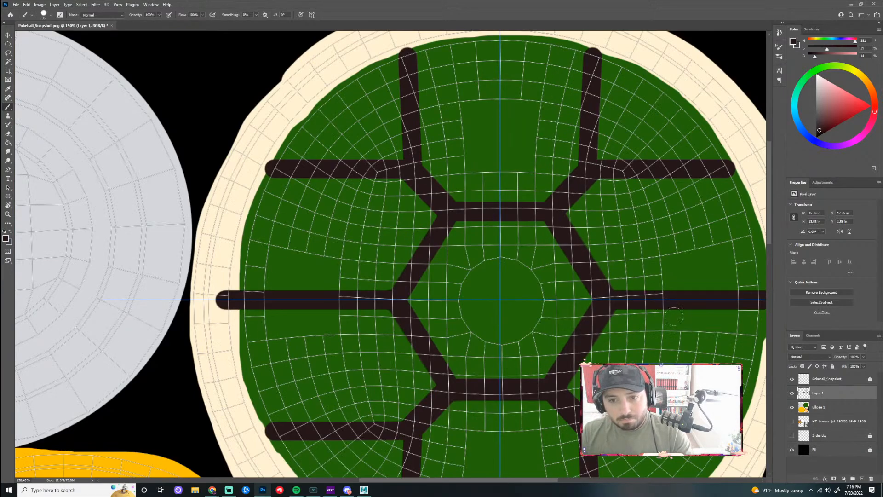
{"action": "scroll", "coordinate": [557, 220], "scroll_direction": "up", "scroll_amount": 3}
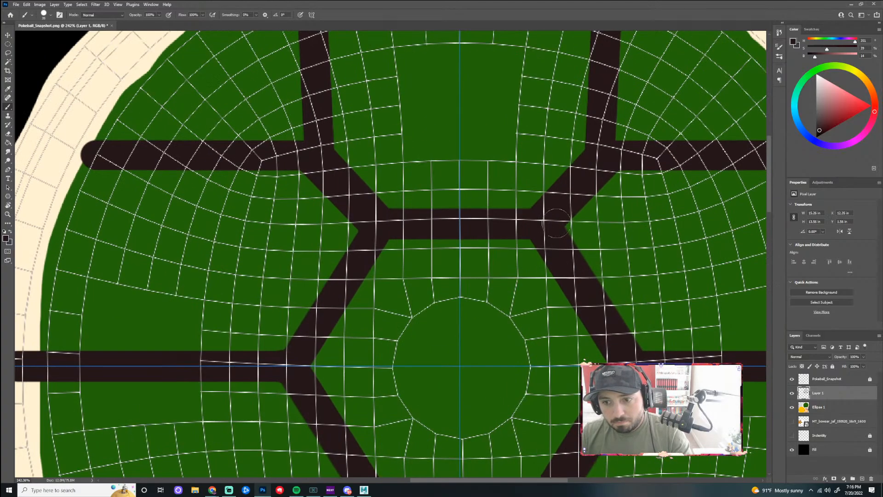
{"action": "scroll", "coordinate": [556, 219], "scroll_direction": "down", "scroll_amount": 4}
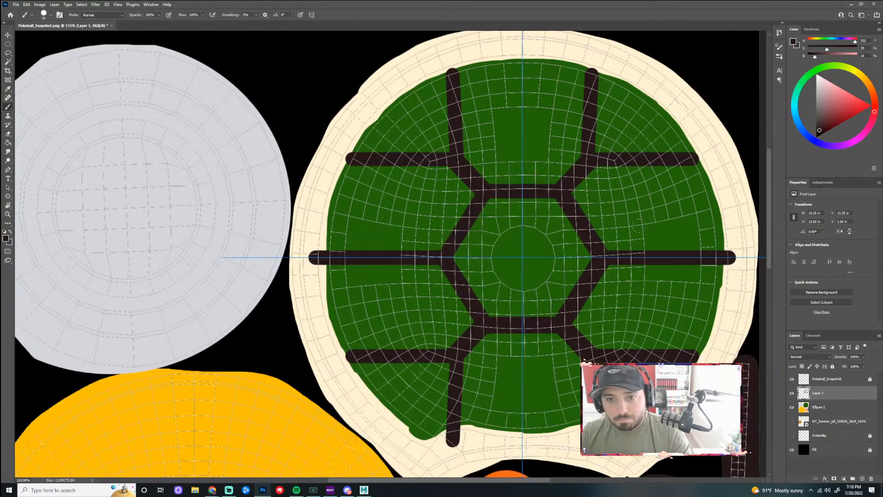
{"action": "scroll", "coordinate": [454, 123], "scroll_direction": "up", "scroll_amount": 3}
{"action": "scroll", "coordinate": [518, 218], "scroll_direction": "down", "scroll_amount": 3}
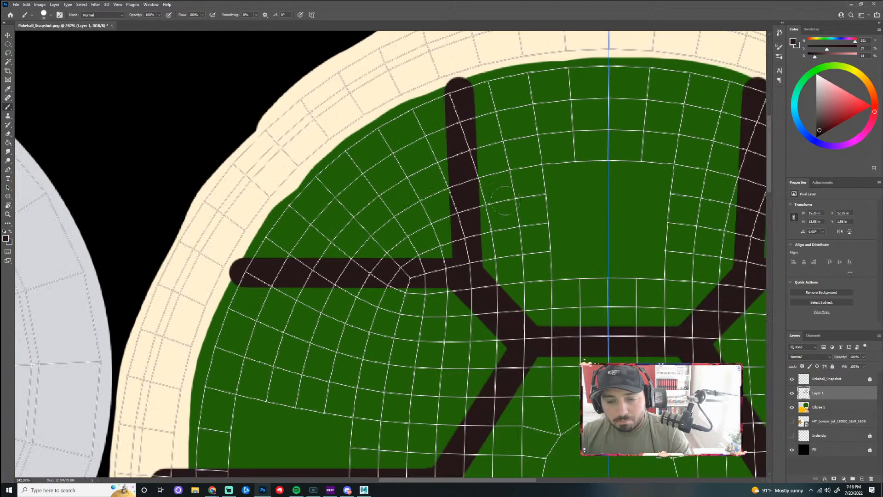
{"action": "scroll", "coordinate": [518, 218], "scroll_direction": "down", "scroll_amount": 3}
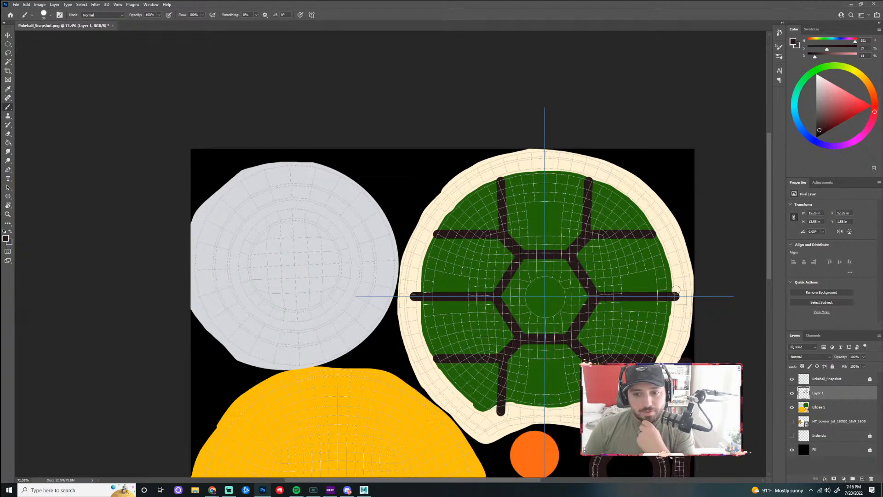
- Turn off paint symmetry and erase the horizontal line's end overlapping the cream rim on the shell's left side
{"action": "scroll", "coordinate": [420, 311], "scroll_direction": "up", "scroll_amount": 3}
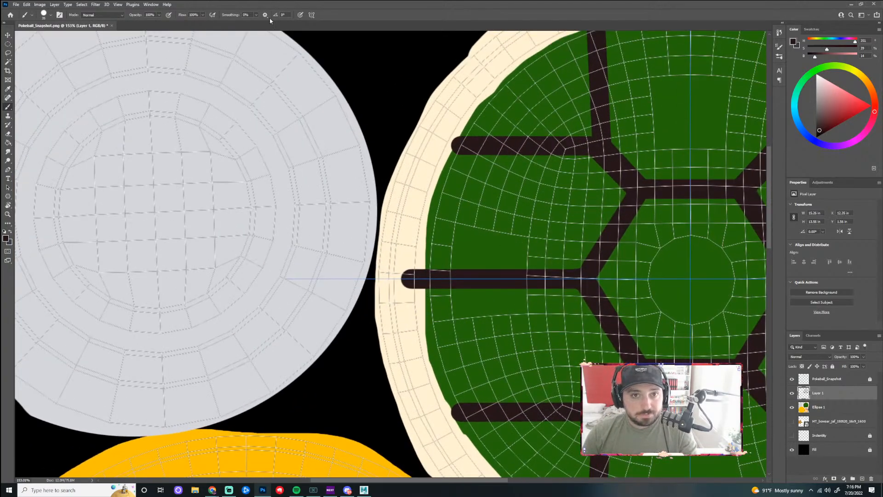
{"action": "left_click", "coordinate": [311, 14]}
{"action": "left_click", "coordinate": [322, 23]}
{"action": "key", "text": "e"}
{"action": "left_click_drag", "start_coordinate": [408, 269], "coordinate": [409, 303]}
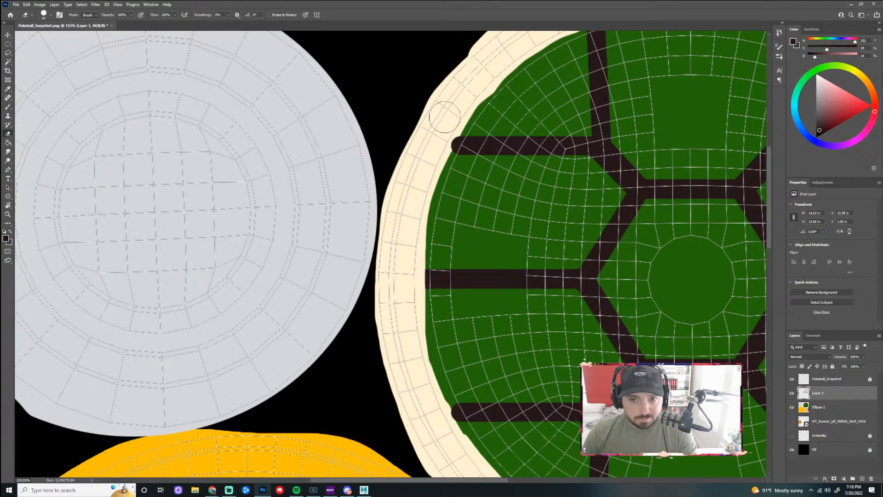
- Erase the horizontal line's end overlapping the cream rim on the shell's right side
{"action": "scroll", "coordinate": [435, 144], "scroll_direction": "down", "scroll_amount": 3}
{"action": "scroll", "coordinate": [659, 95], "scroll_direction": "up", "scroll_amount": 3}
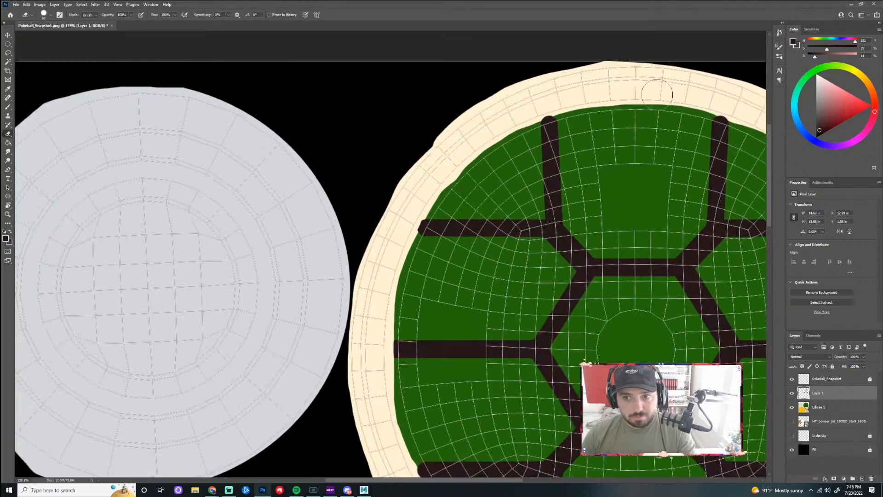
{"action": "scroll", "coordinate": [659, 94], "scroll_direction": "up", "scroll_amount": 2}
{"action": "scroll", "coordinate": [646, 237], "scroll_direction": "down", "scroll_amount": 3}
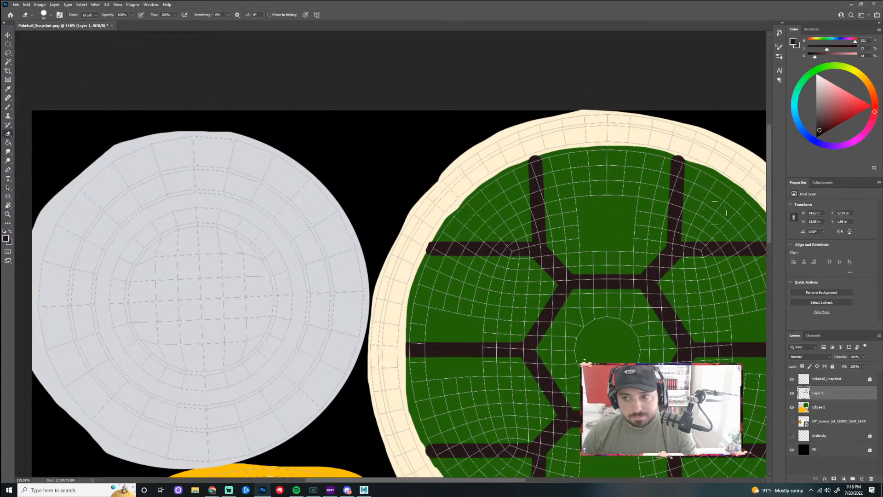
{"action": "scroll", "coordinate": [672, 210], "scroll_direction": "down", "scroll_amount": 2}
{"action": "scroll", "coordinate": [721, 191], "scroll_direction": "up", "scroll_amount": 5}
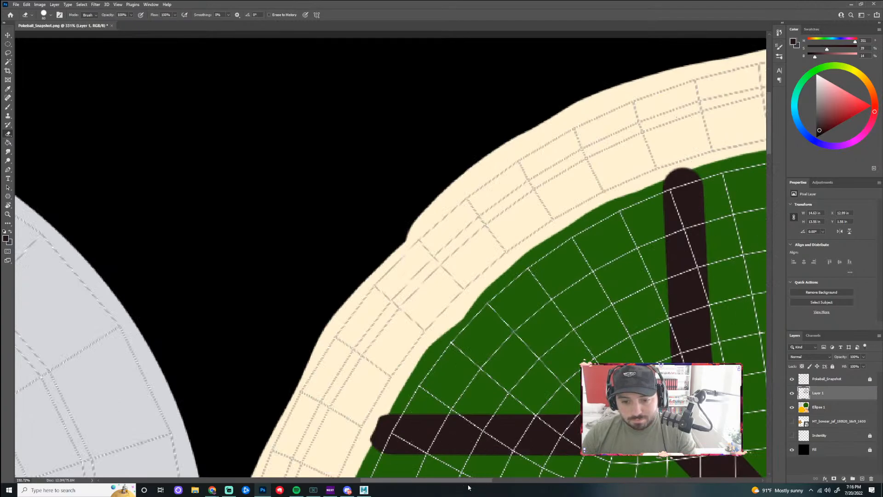
{"action": "scroll", "coordinate": [479, 483], "scroll_direction": "down", "scroll_amount": 4}
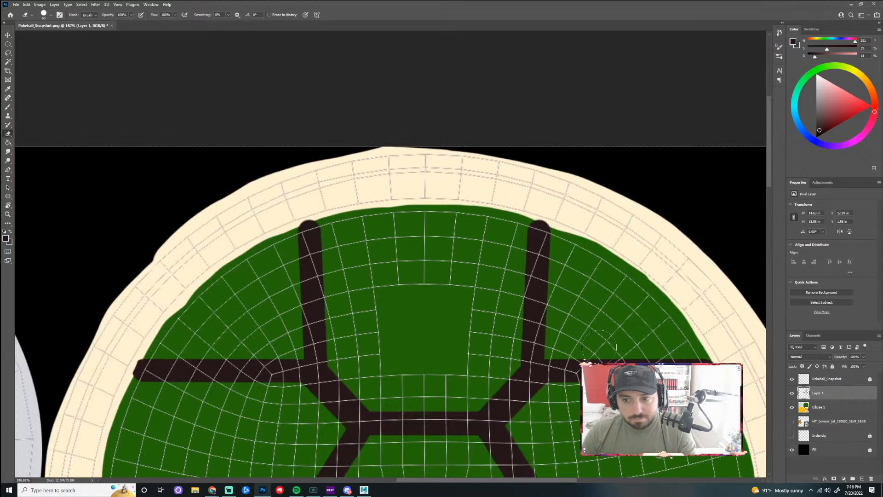
{"action": "scroll", "coordinate": [479, 483], "scroll_direction": "down", "scroll_amount": 3}
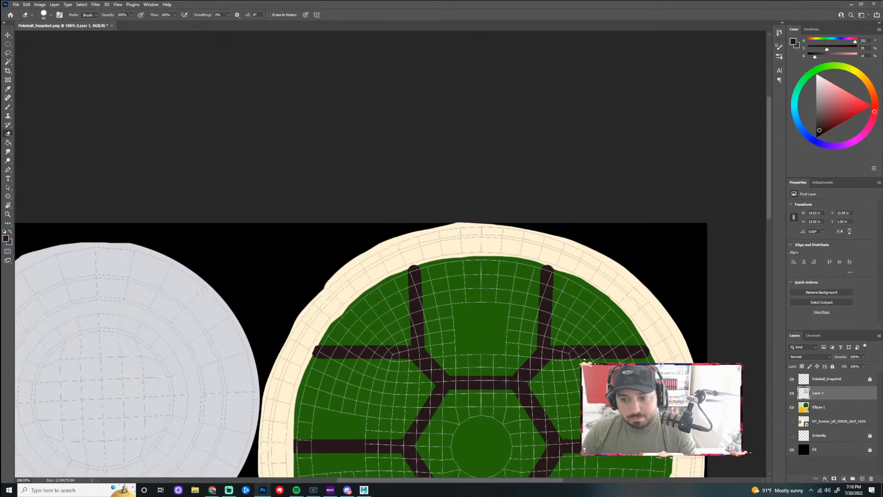
{"action": "scroll", "coordinate": [680, 450], "scroll_direction": "up", "scroll_amount": 3}
{"action": "scroll", "coordinate": [683, 465], "scroll_direction": "down", "scroll_amount": 6}
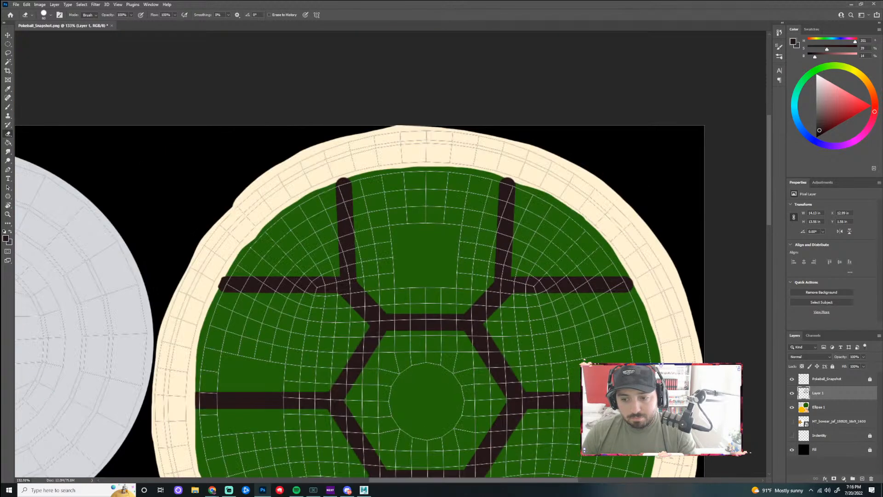
- Erase the ends of the two lower vertical lines where they overlap the cream rim
{"action": "scroll", "coordinate": [459, 270], "scroll_direction": "up", "scroll_amount": 1}
{"action": "scroll", "coordinate": [458, 270], "scroll_direction": "up", "scroll_amount": 4}
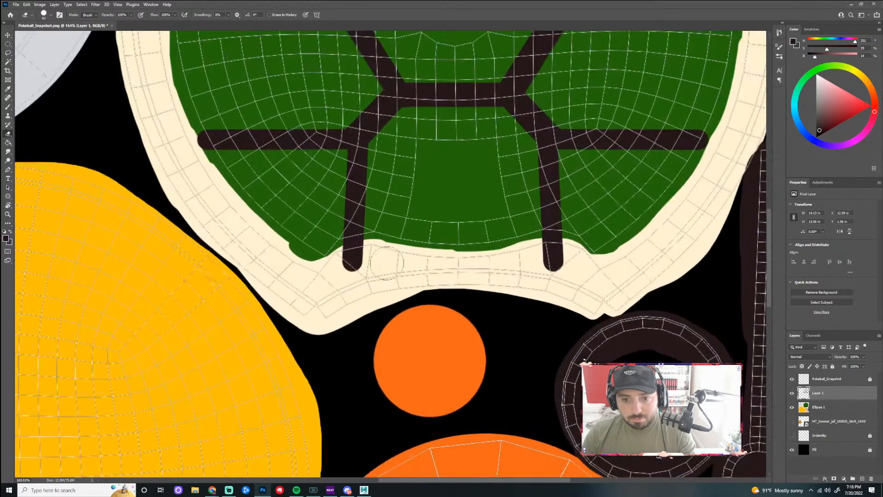
{"action": "mouse_move", "coordinate": [538, 280]}
{"action": "left_mouse_down"}
{"action": "mouse_move", "coordinate": [566, 263]}
{"action": "mouse_move", "coordinate": [532, 257]}
{"action": "mouse_move", "coordinate": [573, 257]}
{"action": "left_mouse_up"}
{"action": "scroll", "coordinate": [470, 278], "scroll_direction": "down", "scroll_amount": 2}
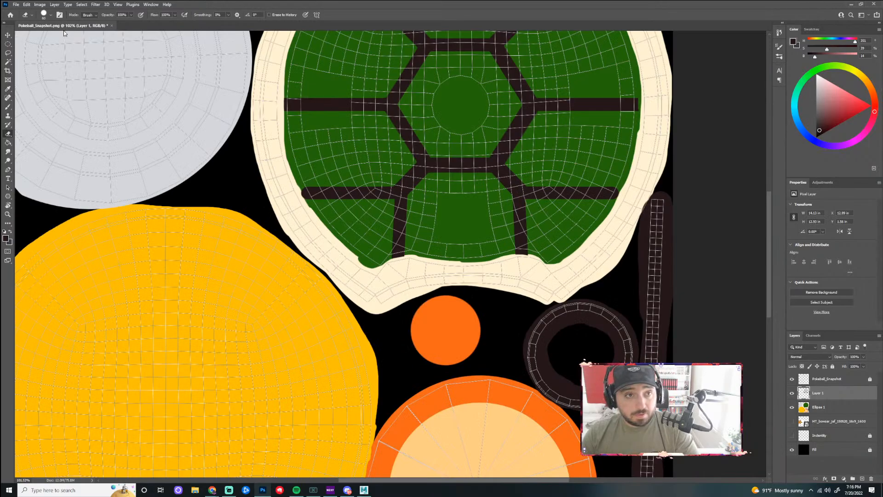
- Hide the Pokeball_Snapshot wireframe layer and export the image as a PNG to the Desktop, replacing color_map.png
{"action": "left_click", "coordinate": [792, 381]}
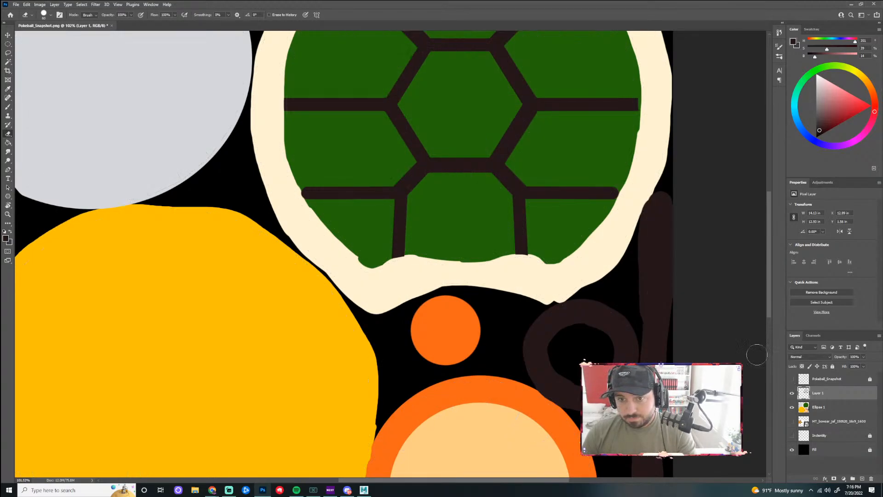
{"action": "key", "text": "ctrl+0"}
{"action": "left_click", "coordinate": [18, 6]}
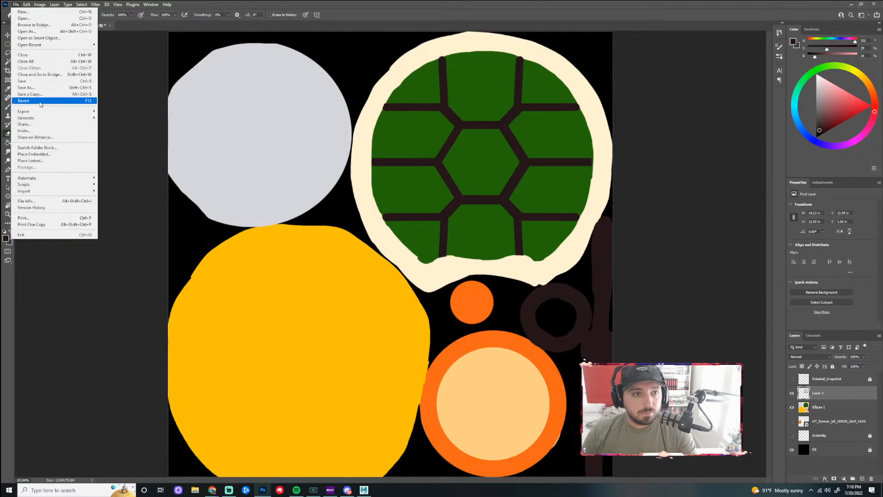
{"action": "mouse_move", "coordinate": [56, 113]}
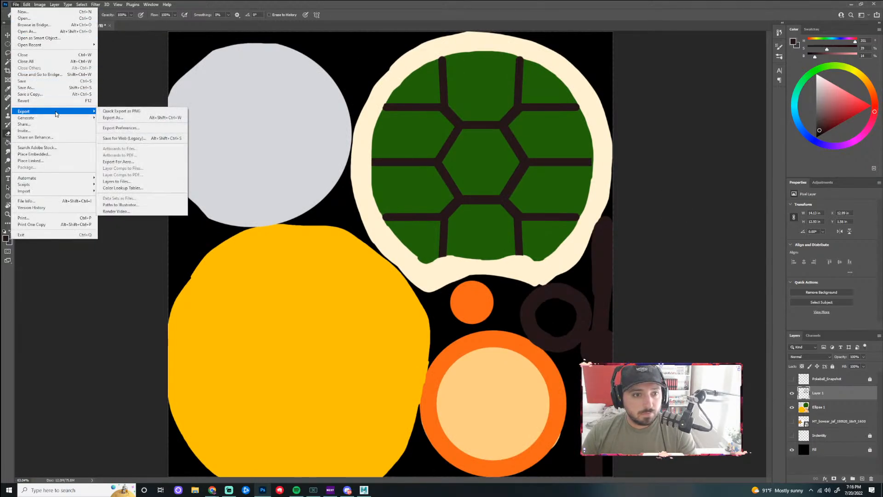
{"action": "left_click", "coordinate": [123, 112]}
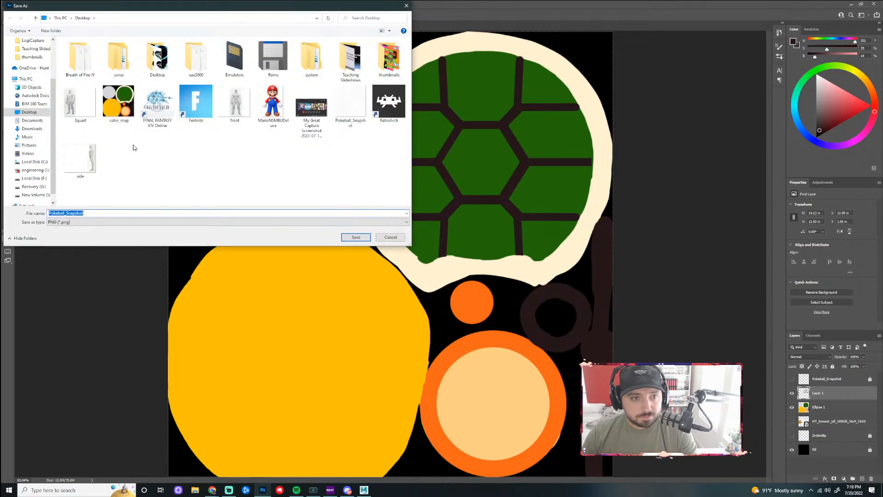
{"action": "left_click", "coordinate": [356, 237]}
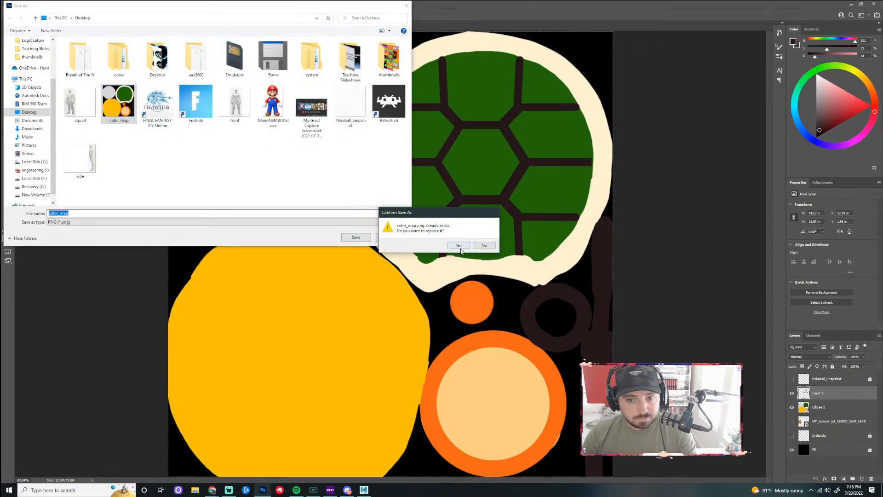
{"action": "left_click", "coordinate": [476, 245]}
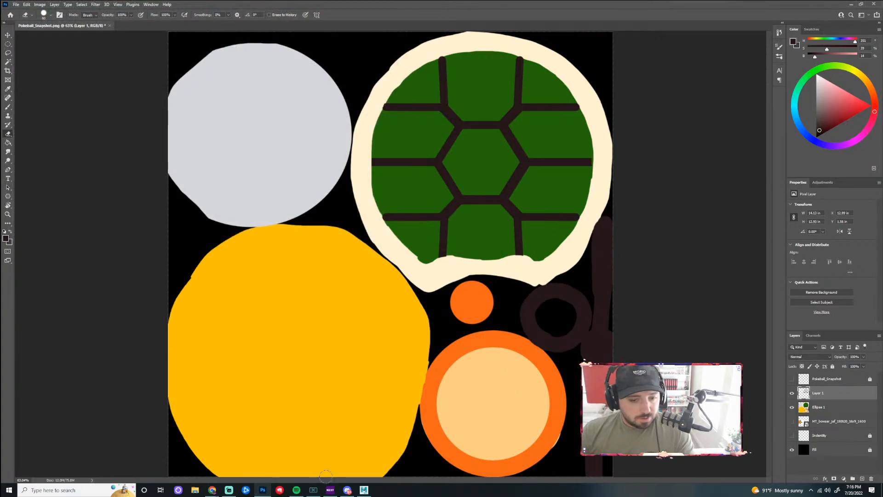
- Switch to Maya and load the updated color_map.png from the Desktop into the file texture on the shell material's colour
{"action": "mouse_move", "coordinate": [300, 492]}
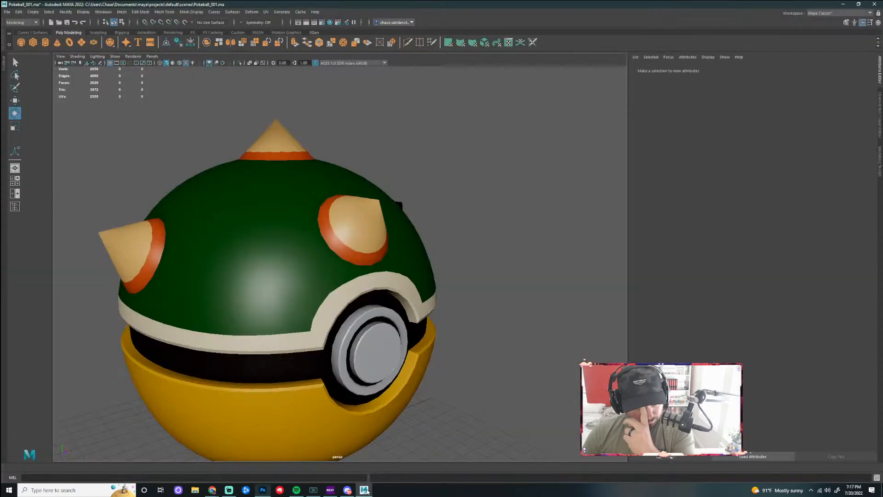
{"action": "left_click", "coordinate": [363, 490]}
{"action": "left_click", "coordinate": [356, 258]}
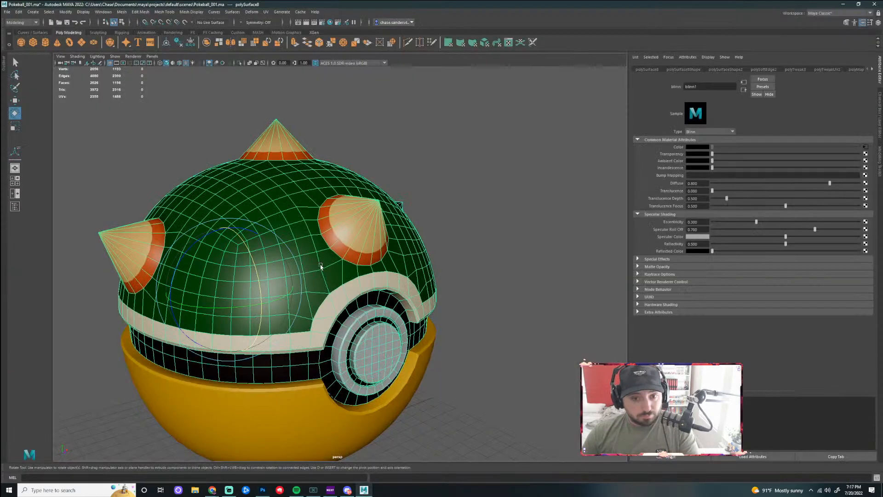
{"action": "left_click", "coordinate": [865, 147]}
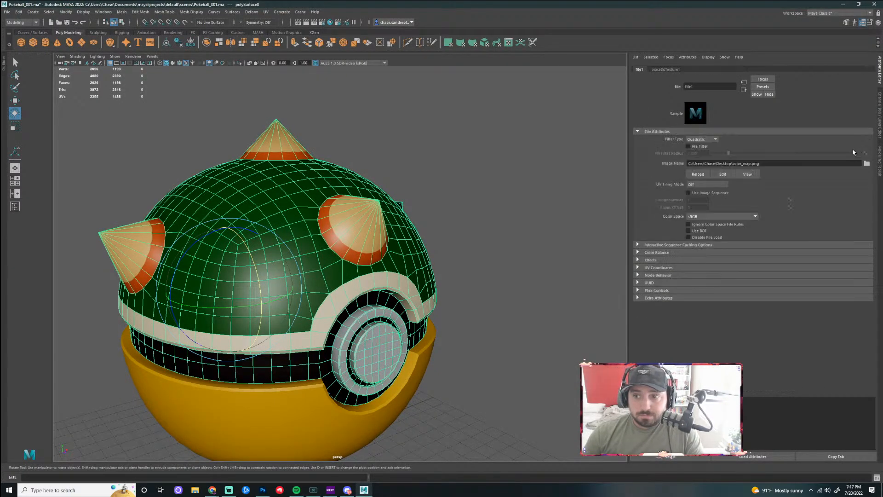
{"action": "left_click", "coordinate": [867, 165]}
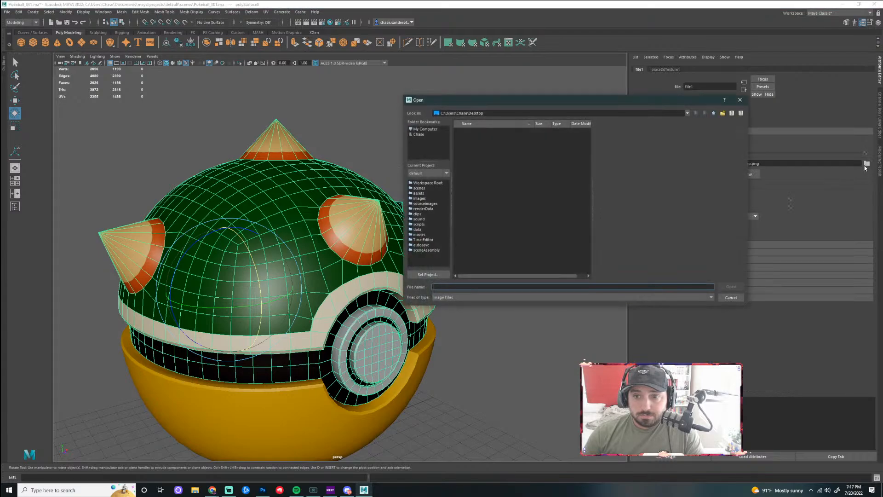
{"action": "left_click", "coordinate": [420, 130]}
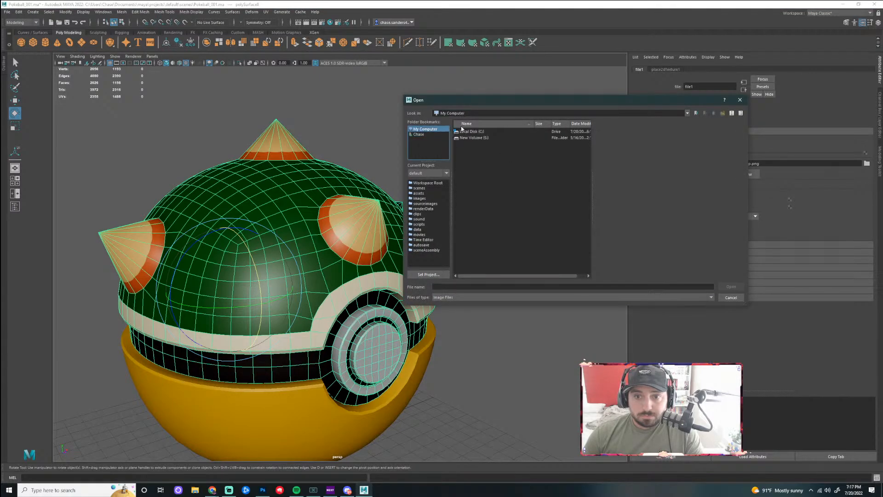
{"action": "left_click", "coordinate": [740, 100]}
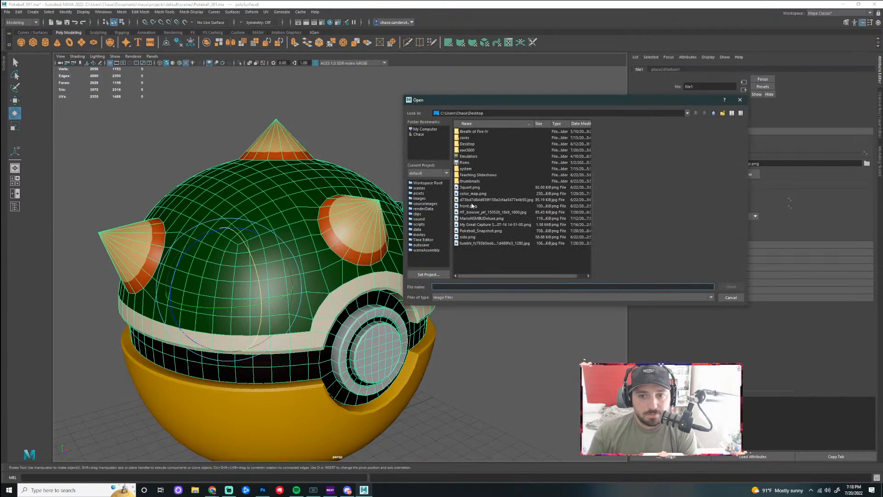
{"action": "left_click", "coordinate": [480, 193]}
{"action": "left_click", "coordinate": [739, 288]}
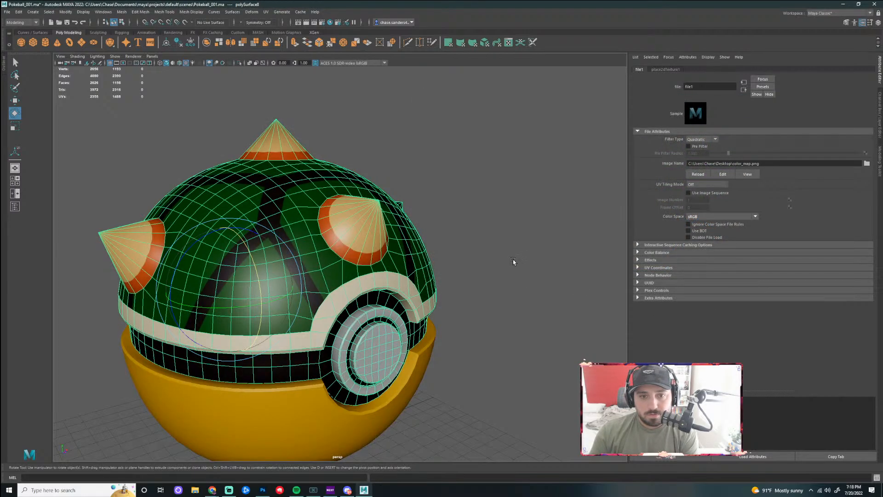
- Deselect the shell and examine its dark line pattern around the spikes from several angles, including from above
{"action": "scroll", "coordinate": [499, 255], "scroll_direction": "down", "scroll_amount": 3}
{"action": "scroll", "coordinate": [466, 241], "scroll_direction": "up", "scroll_amount": 1}
{"action": "left_click_drag", "start_coordinate": [466, 242], "coordinate": [569, 246]}
{"action": "key", "text": "q"}
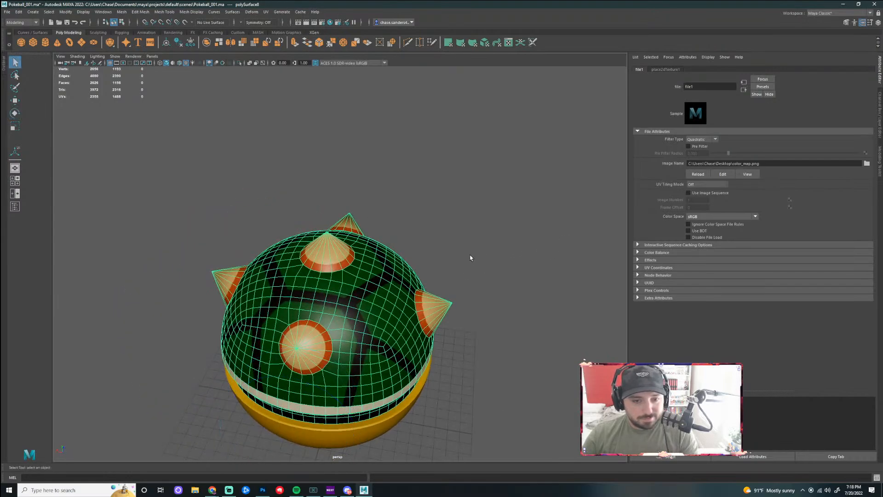
{"action": "left_click", "coordinate": [470, 251]}
{"action": "scroll", "coordinate": [468, 247], "scroll_direction": "up", "scroll_amount": 3}
{"action": "left_click_drag", "start_coordinate": [474, 246], "coordinate": [432, 361]}
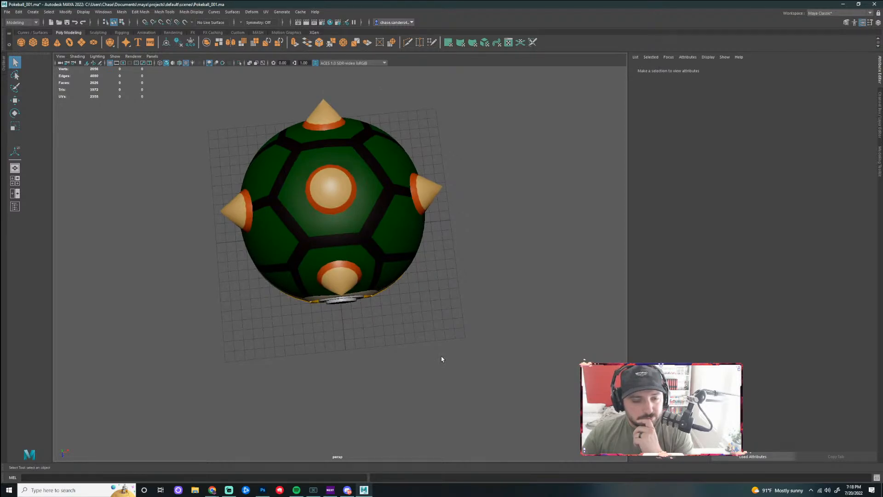
{"action": "left_click_drag", "start_coordinate": [339, 205], "coordinate": [391, 200]}
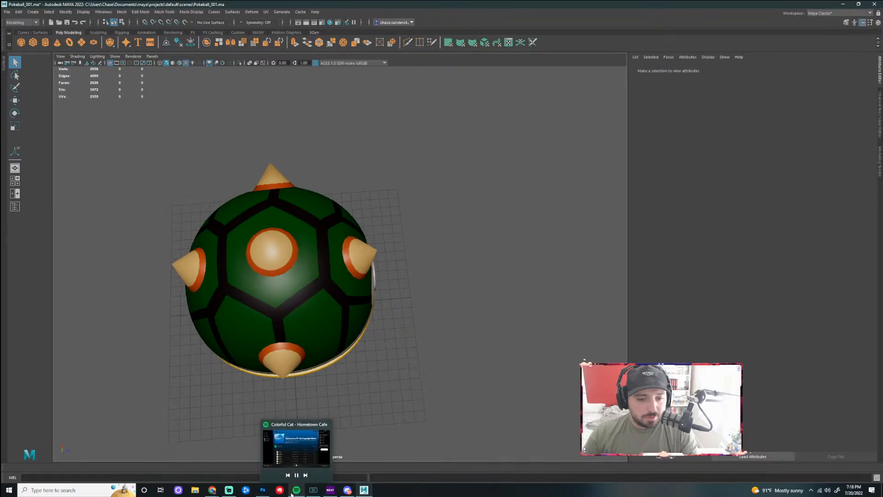
- Switch to Photoshop and add a Bevel & Emboss effect to Layer 1 with the dark shell lines
{"action": "left_click", "coordinate": [266, 492]}
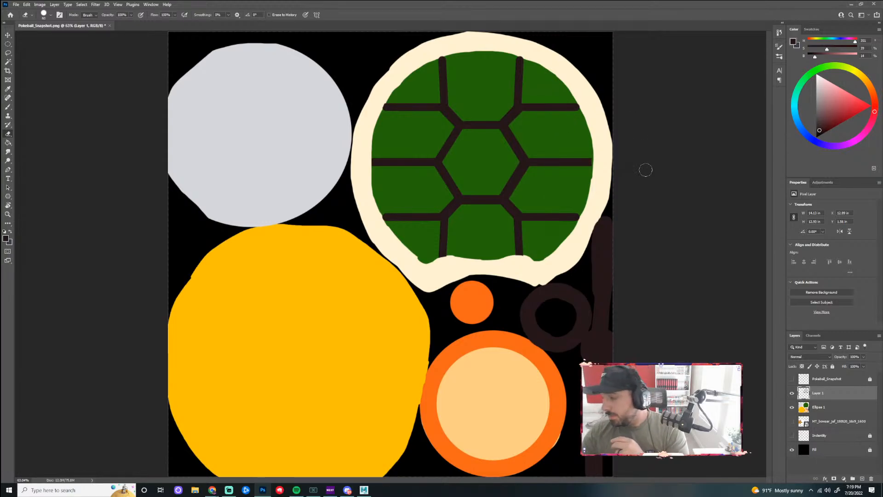
{"action": "mouse_move", "coordinate": [313, 489]}
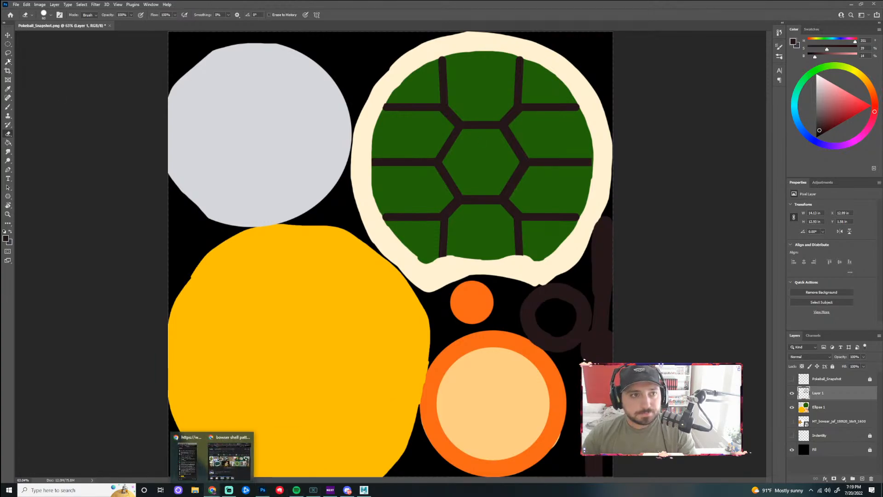
{"action": "left_click", "coordinate": [8, 35]}
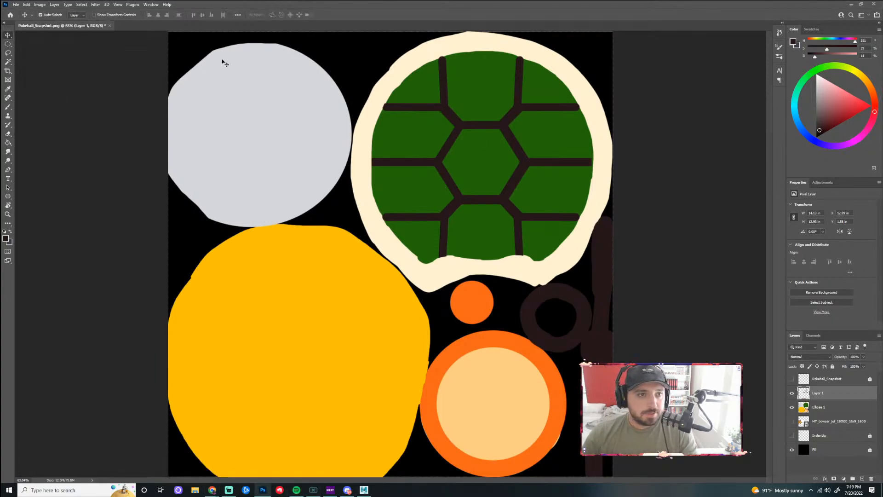
{"action": "left_click", "coordinate": [825, 479]}
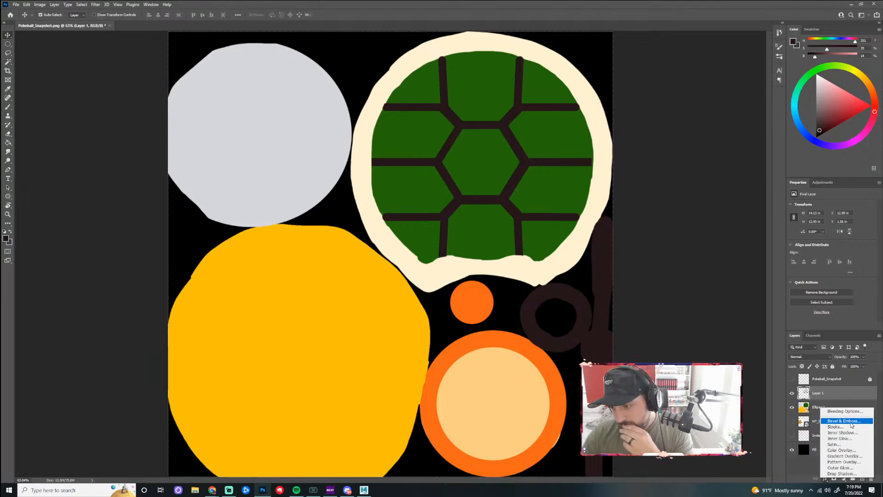
{"action": "double_click", "coordinate": [843, 420]}
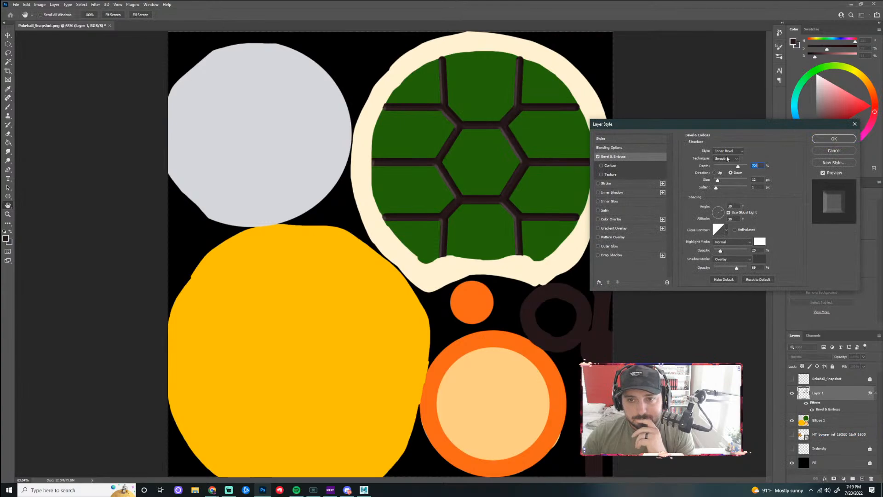
- Set the bevel style on the shell lines to Outer Bevel and apply the layer style
{"action": "left_click", "coordinate": [741, 151]}
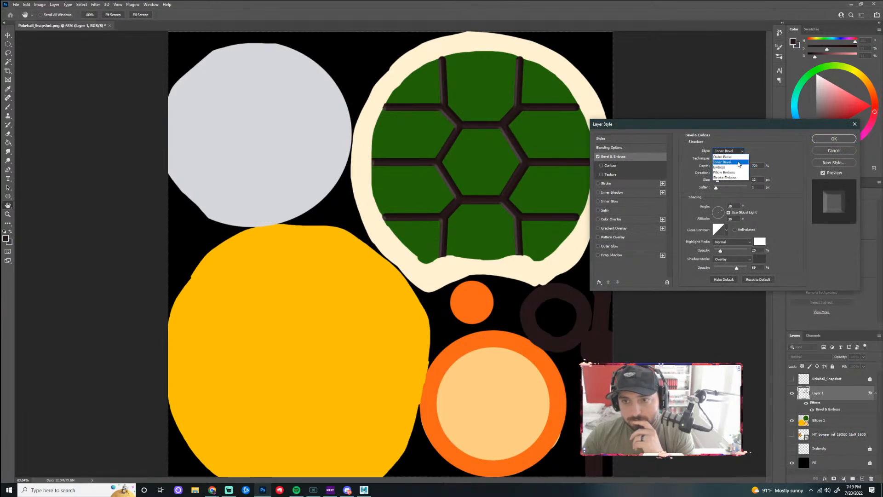
{"action": "left_click", "coordinate": [738, 163]}
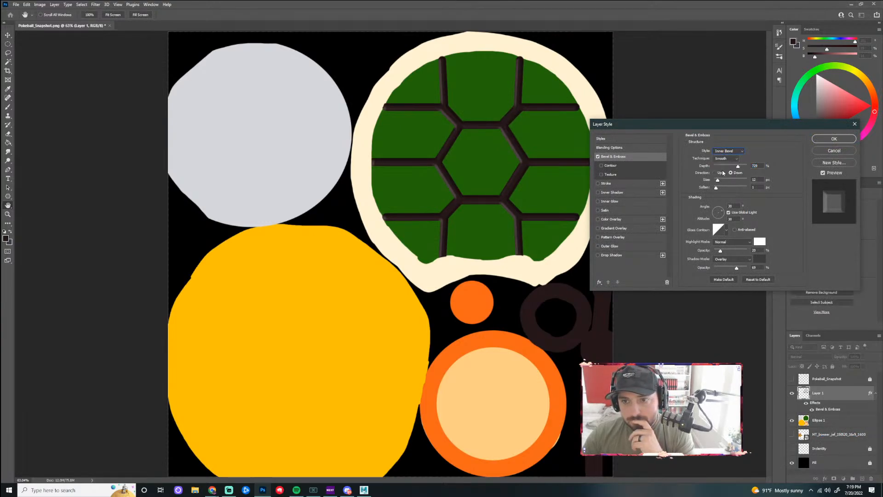
{"action": "left_click", "coordinate": [742, 153]}
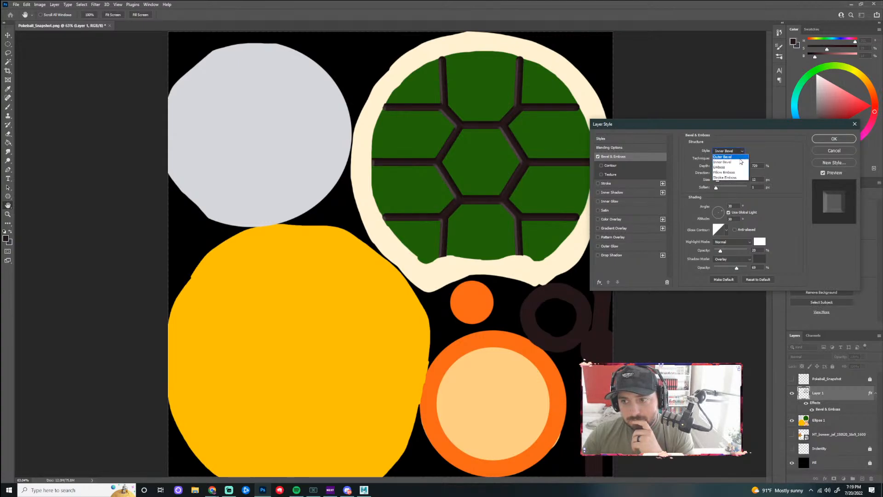
{"action": "left_click", "coordinate": [739, 163]}
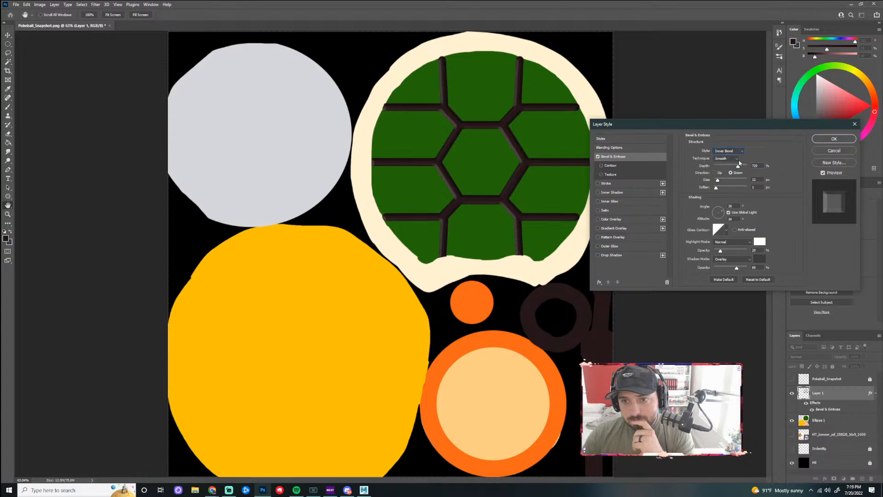
{"action": "left_click", "coordinate": [729, 151]}
{"action": "left_click", "coordinate": [735, 157]}
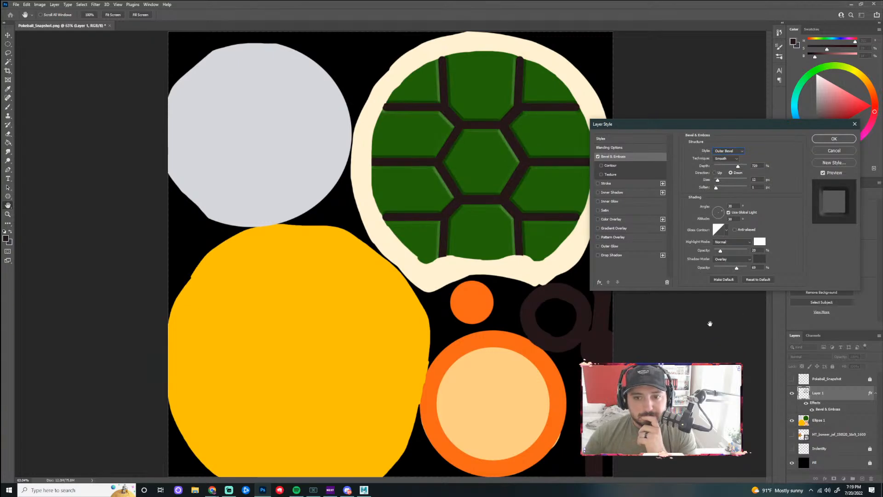
{"action": "left_click", "coordinate": [823, 137]}
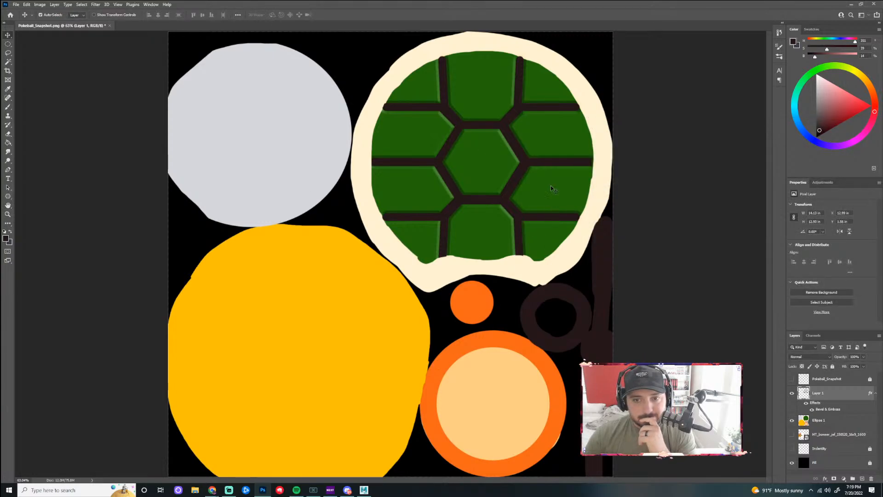
- Export the bevelled texture as a PNG to the Desktop, replacing color_map.png
{"action": "scroll", "coordinate": [504, 166], "scroll_direction": "up", "scroll_amount": 5}
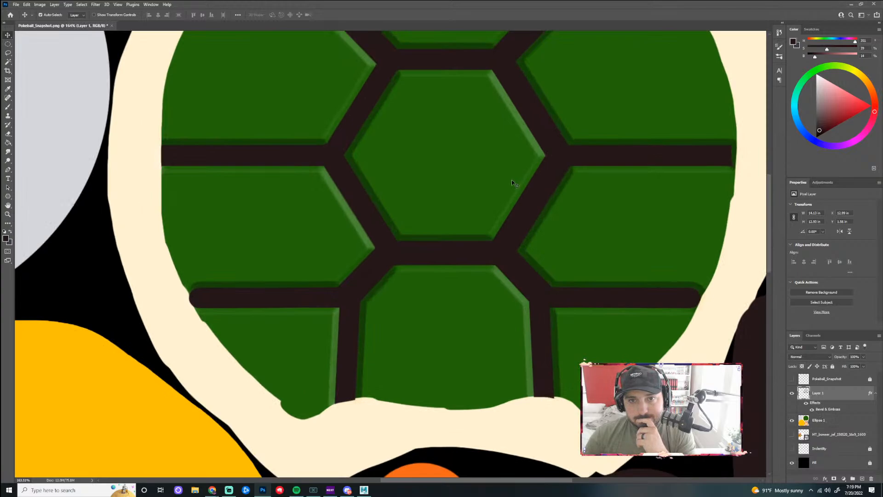
{"action": "scroll", "coordinate": [500, 175], "scroll_direction": "down", "scroll_amount": 3}
{"action": "scroll", "coordinate": [529, 180], "scroll_direction": "down", "scroll_amount": 2}
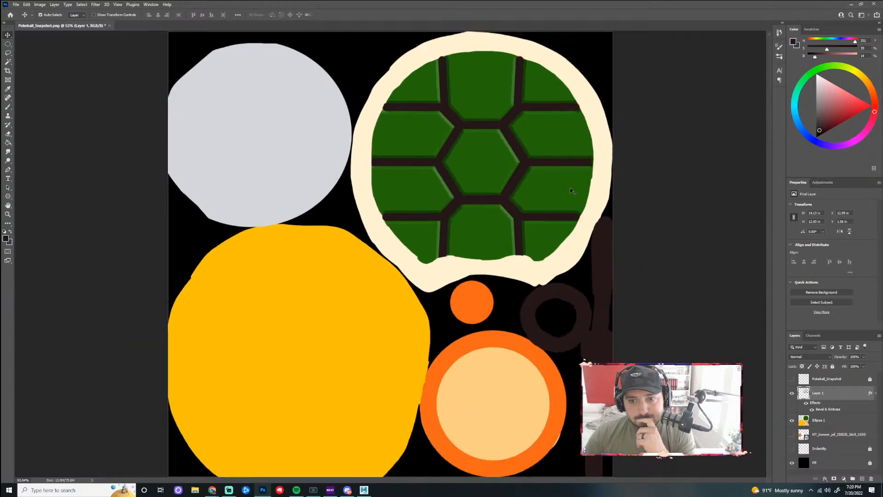
{"action": "scroll", "coordinate": [685, 243], "scroll_direction": "down", "scroll_amount": 3}
{"action": "left_click", "coordinate": [16, 5]}
{"action": "mouse_move", "coordinate": [39, 111]}
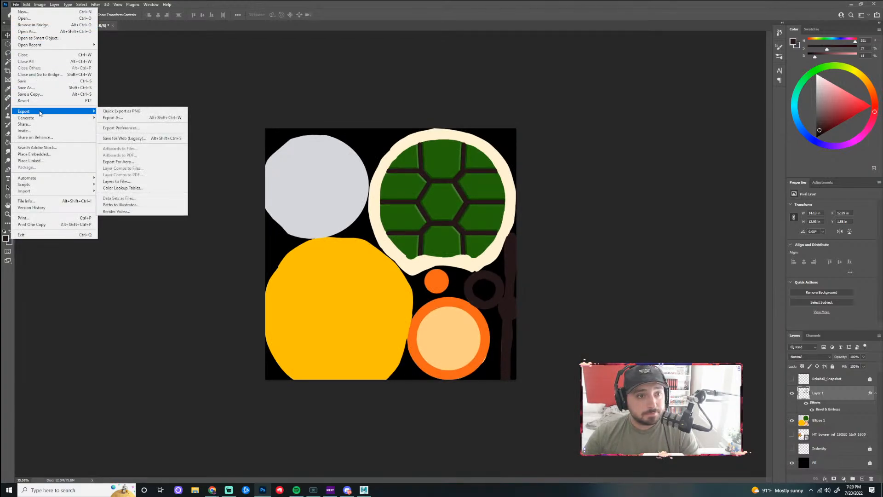
{"action": "left_click", "coordinate": [152, 111]}
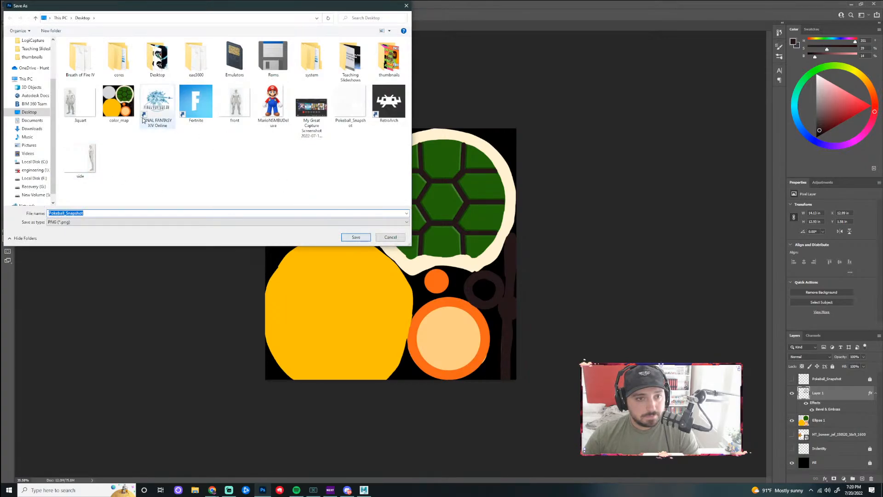
{"action": "left_click", "coordinate": [118, 103]}
{"action": "left_click", "coordinate": [357, 240]}
{"action": "left_click", "coordinate": [460, 244]}
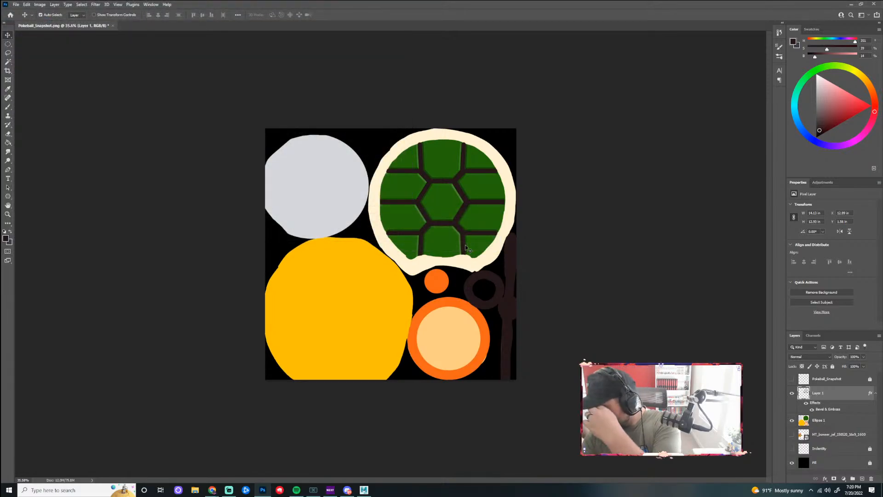
- Return to Maya and reload the re-exported color_map.png from the Desktop into the shell material's file texture
{"action": "mouse_move", "coordinate": [312, 492]}
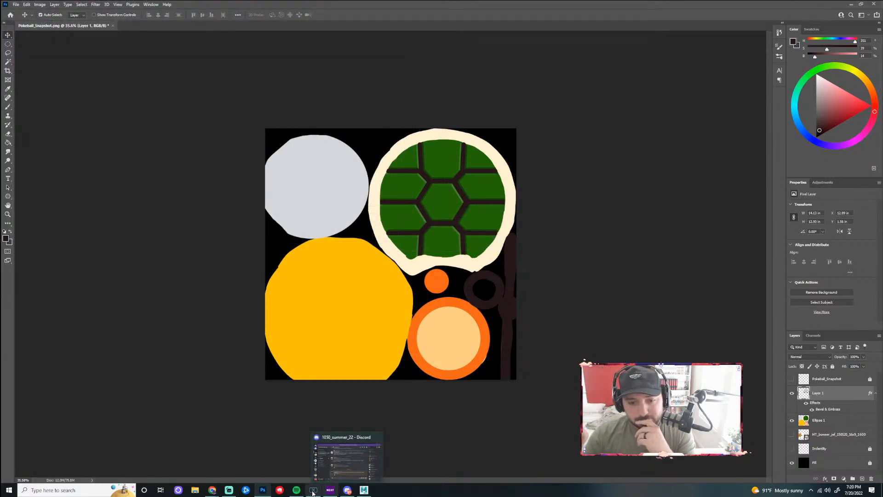
{"action": "left_click", "coordinate": [263, 490]}
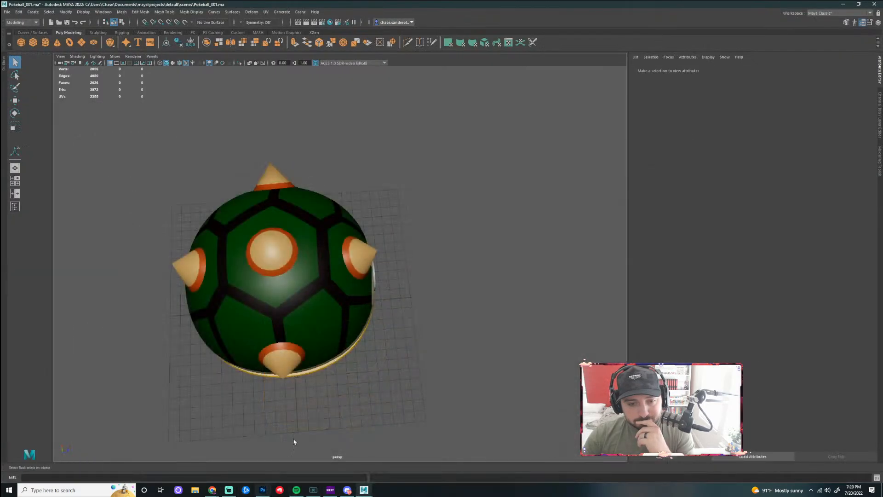
{"action": "left_click", "coordinate": [363, 241]}
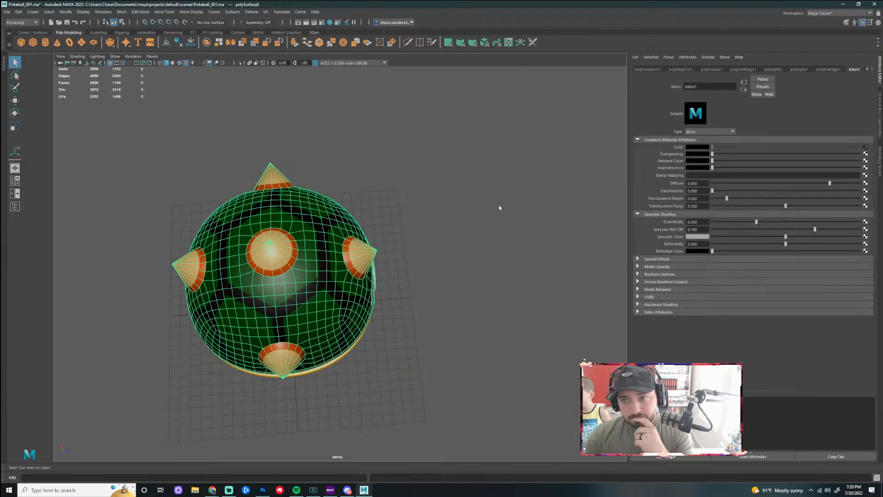
{"action": "left_click", "coordinate": [865, 147]}
{"action": "left_click", "coordinate": [867, 164]}
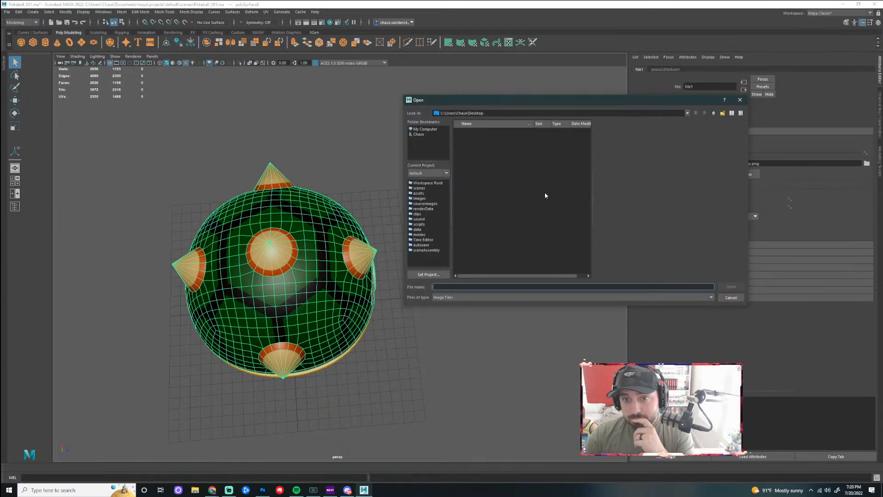
{"action": "left_click", "coordinate": [434, 130]}
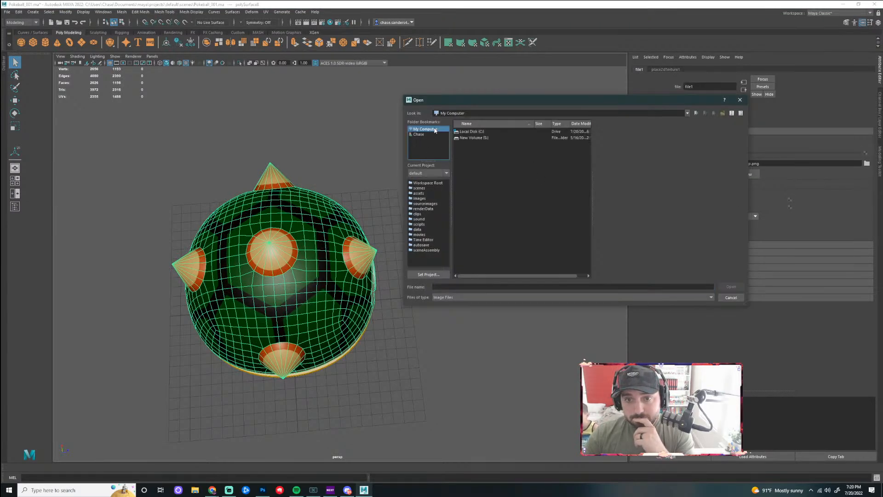
{"action": "left_click", "coordinate": [740, 100]}
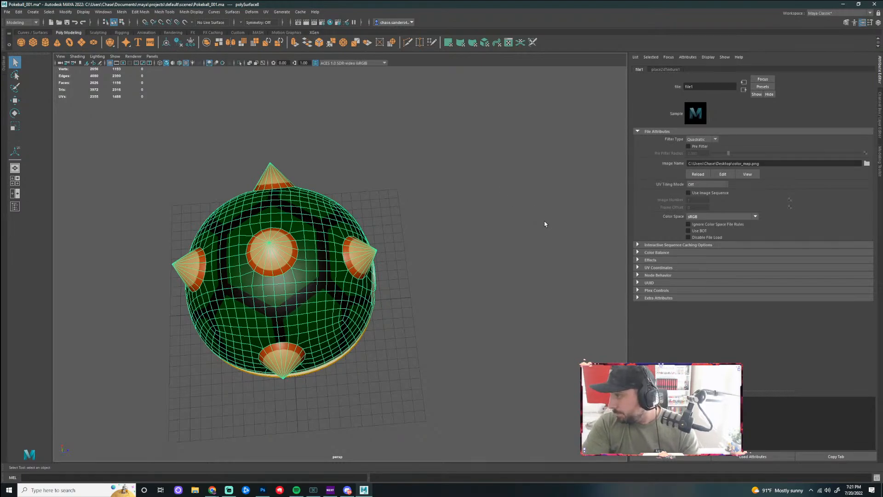
{"action": "left_click", "coordinate": [866, 163]}
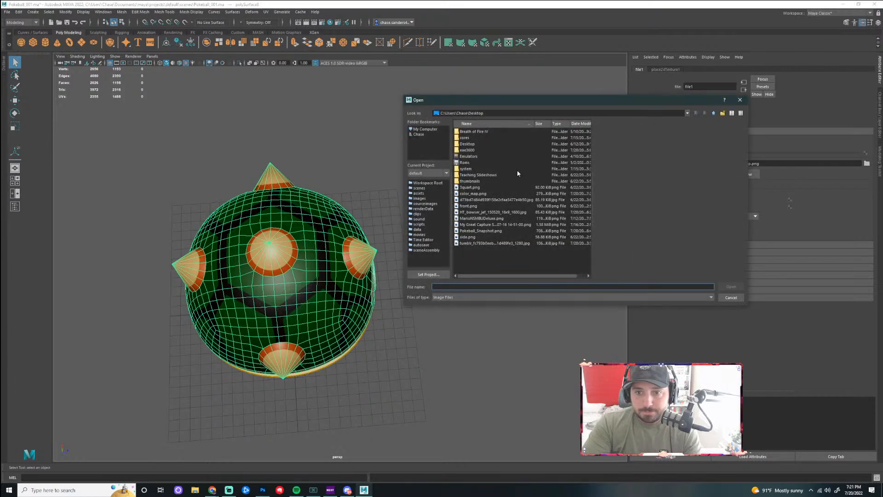
{"action": "left_click", "coordinate": [473, 193]}
{"action": "left_click", "coordinate": [730, 286]}
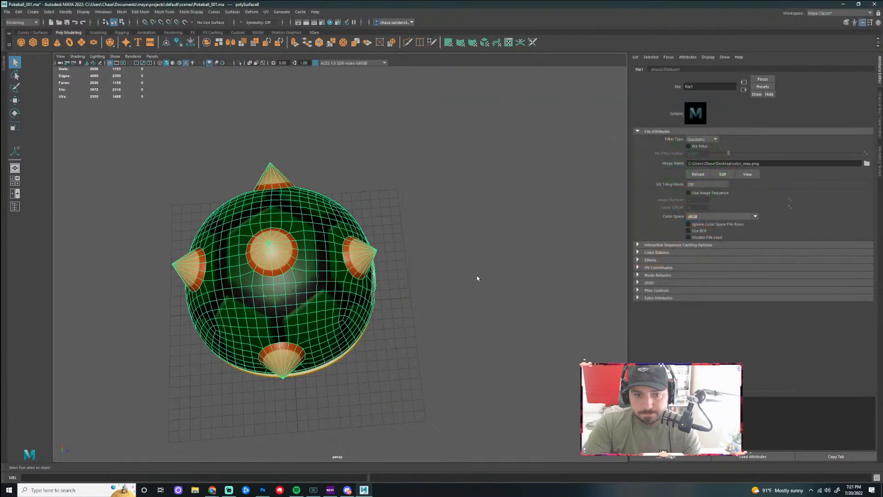
- Deselect the shell and inspect the bevelled line pattern on the Pokeball from above, close up and from the front
{"action": "left_click", "coordinate": [436, 270]}
{"action": "left_click_drag", "start_coordinate": [419, 281], "coordinate": [467, 261]}
{"action": "scroll", "coordinate": [392, 280], "scroll_direction": "up", "scroll_amount": 4}
{"action": "left_click_drag", "start_coordinate": [392, 281], "coordinate": [297, 262]}
{"action": "scroll", "coordinate": [415, 268], "scroll_direction": "down", "scroll_amount": 4}
{"action": "left_click_drag", "start_coordinate": [479, 262], "coordinate": [500, 336]}
{"action": "scroll", "coordinate": [486, 302], "scroll_direction": "up", "scroll_amount": 5}
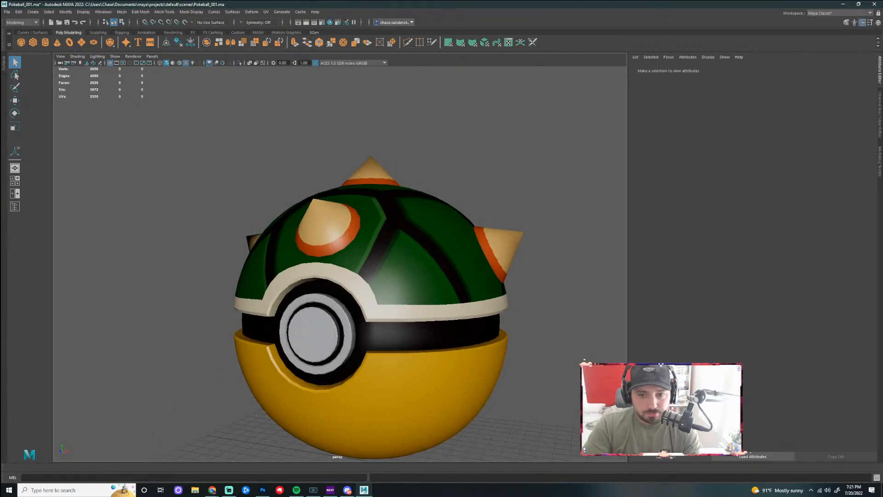
- Switch to Photoshop, select the Ellipse 1 layer and show the Pokeball_Snapshot UV wireframe to check the shell line layout against it
{"action": "mouse_move", "coordinate": [348, 489]}
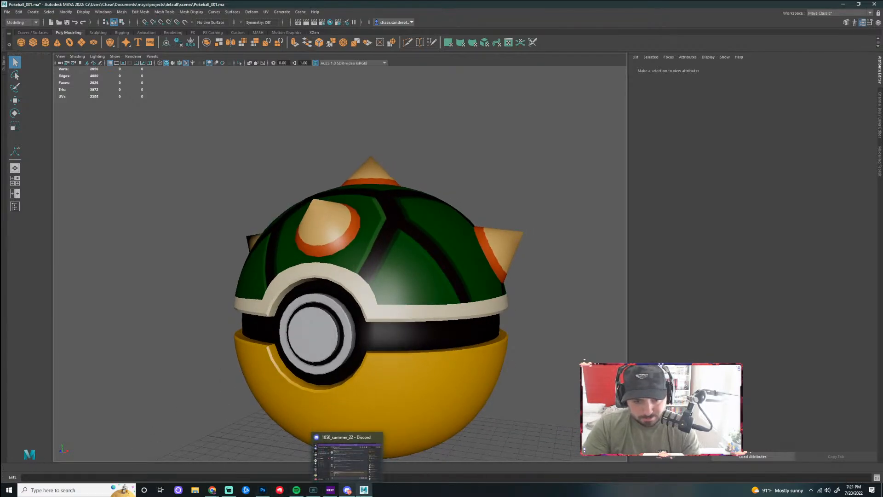
{"action": "left_click", "coordinate": [262, 491]}
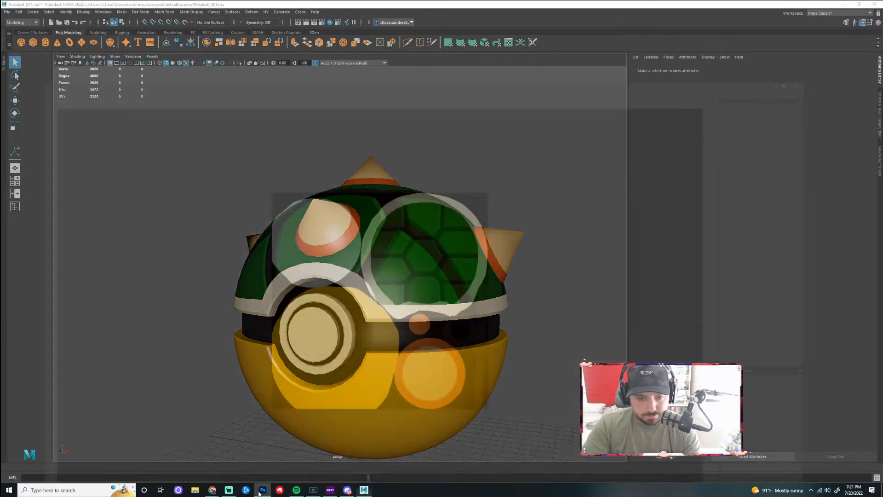
{"action": "scroll", "coordinate": [386, 244], "scroll_direction": "up", "scroll_amount": 4}
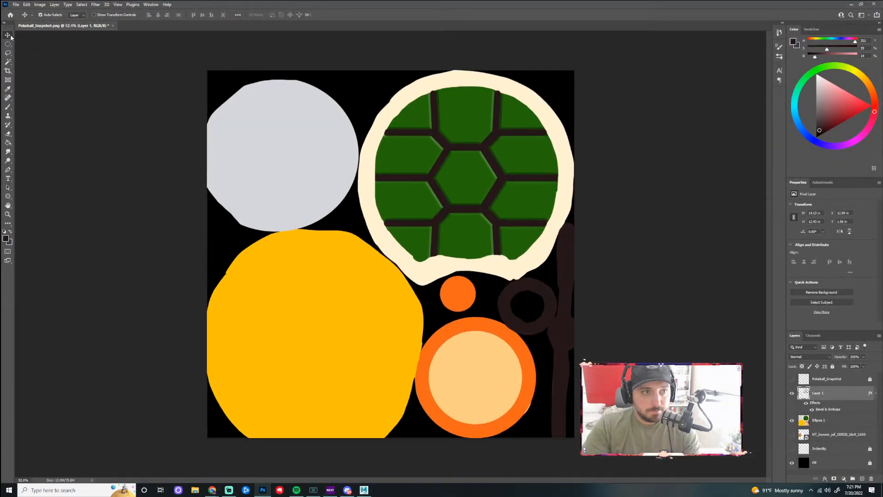
{"action": "scroll", "coordinate": [377, 131], "scroll_direction": "up", "scroll_amount": 2}
{"action": "left_click", "coordinate": [365, 115]}
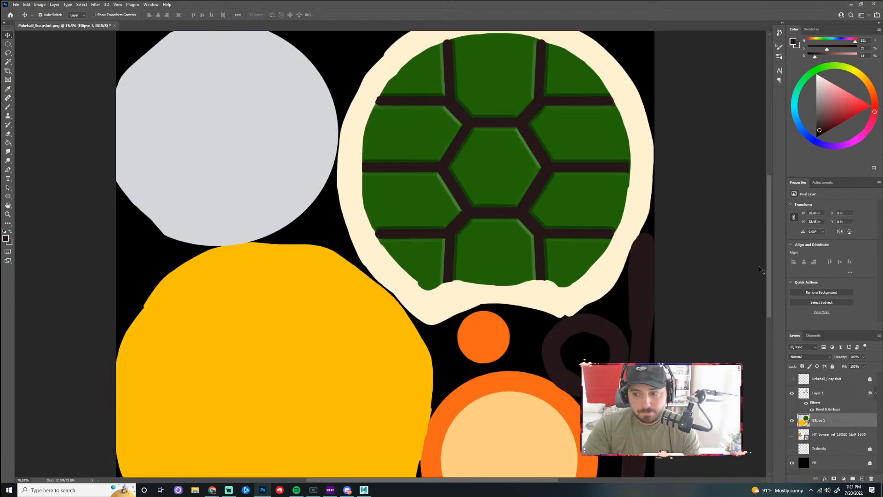
{"action": "left_click", "coordinate": [791, 379]}
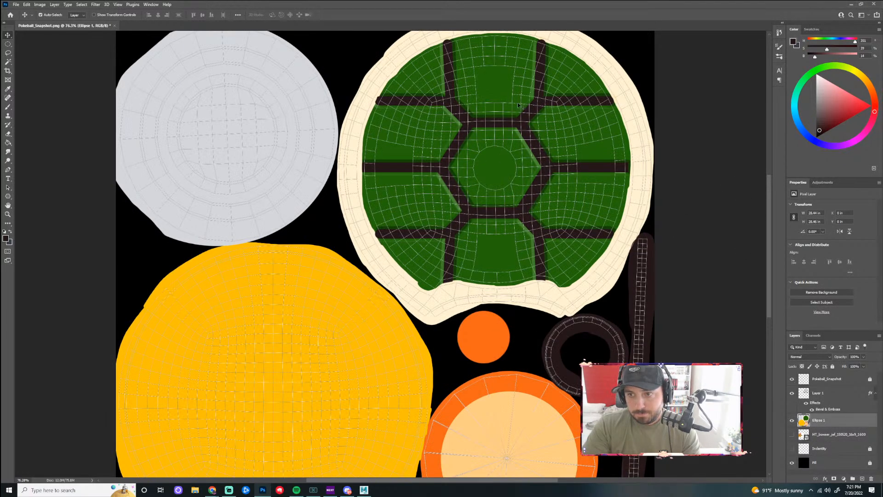
{"action": "scroll", "coordinate": [322, 91], "scroll_direction": "up", "scroll_amount": 4}
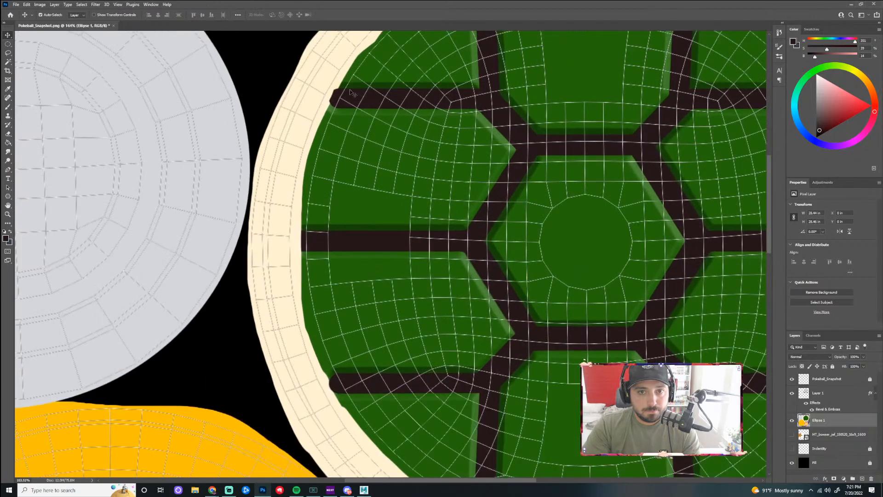
{"action": "scroll", "coordinate": [329, 88], "scroll_direction": "down", "scroll_amount": 3}
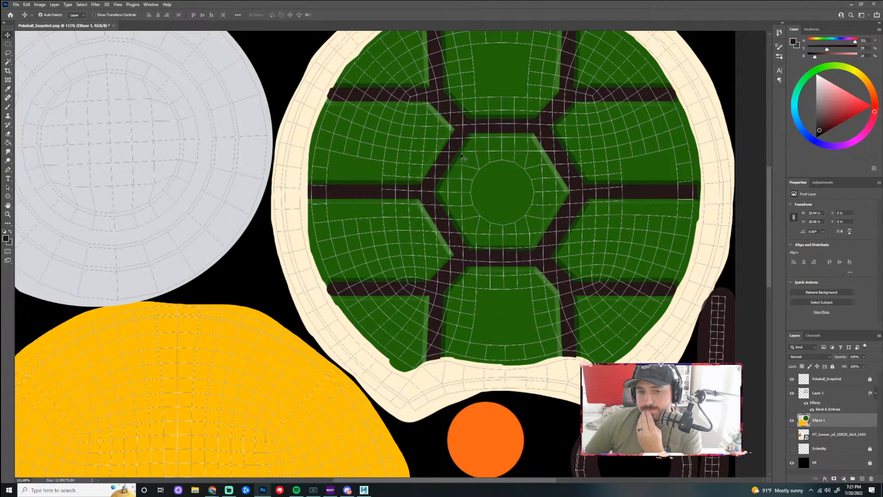
- Return to Maya and examine the textured shell and spikes from the other front side
{"action": "left_click", "coordinate": [363, 490]}
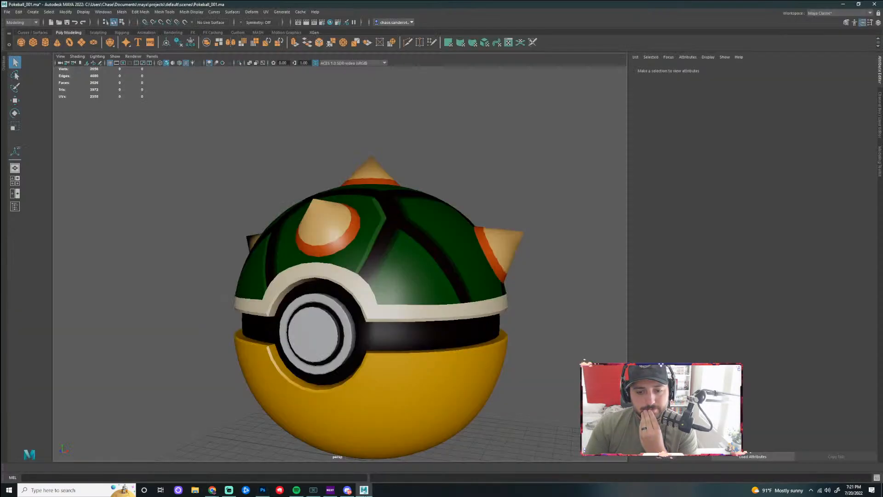
{"action": "scroll", "coordinate": [508, 356], "scroll_direction": "down", "scroll_amount": 3}
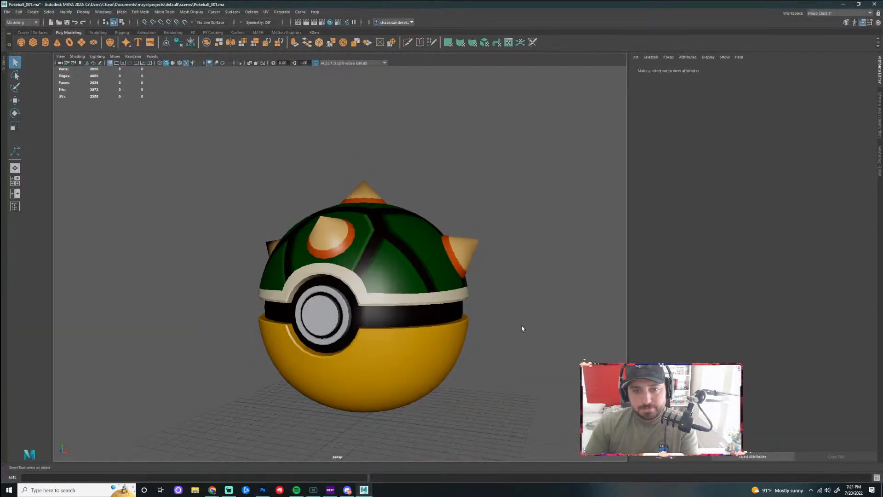
{"action": "left_click_drag", "start_coordinate": [487, 296], "coordinate": [534, 336]}
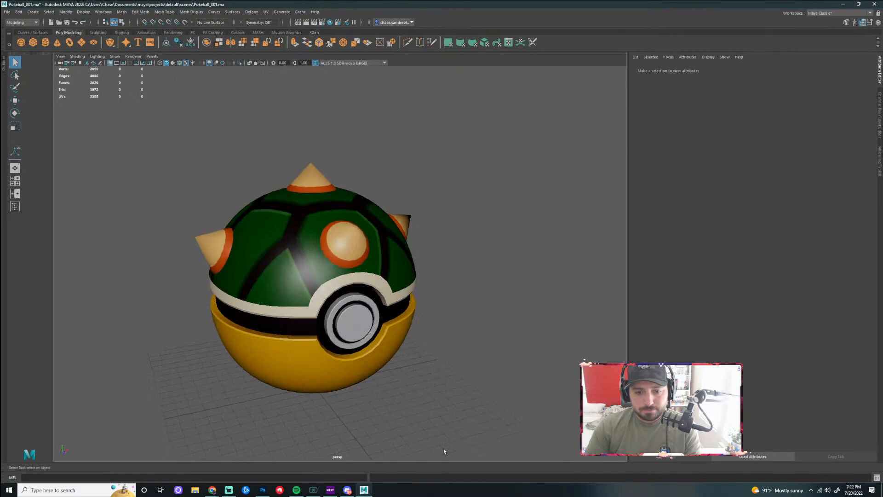
- Switch to Photoshop and select the orange ring around the spike's cream circle with the Magic Wand
{"action": "left_click", "coordinate": [263, 490]}
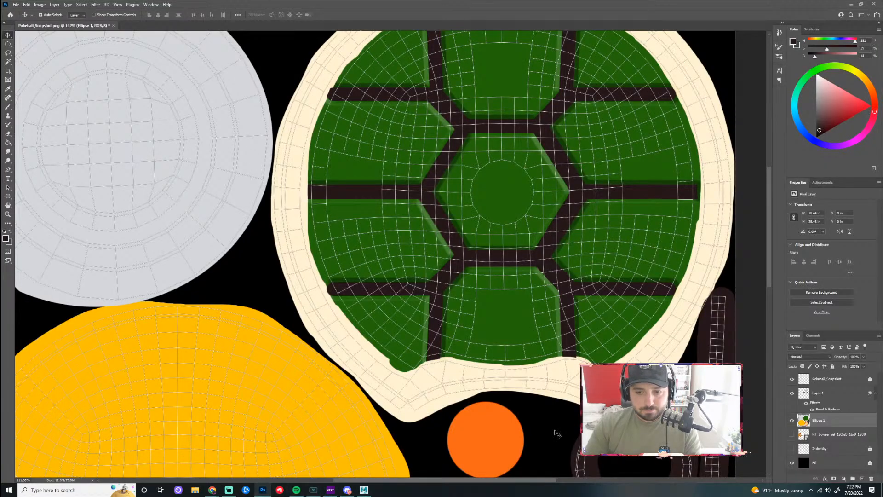
{"action": "scroll", "coordinate": [546, 367], "scroll_direction": "down", "scroll_amount": 10}
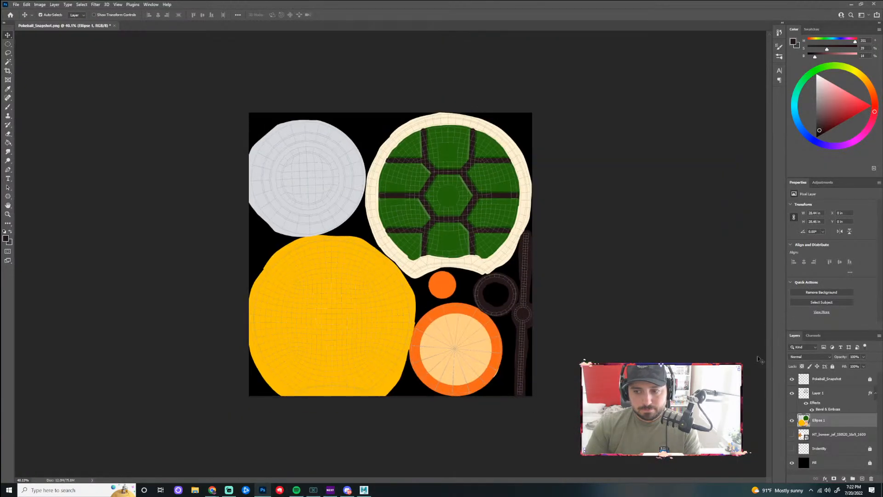
{"action": "scroll", "coordinate": [518, 410], "scroll_direction": "up", "scroll_amount": 9}
{"action": "left_click", "coordinate": [8, 62]}
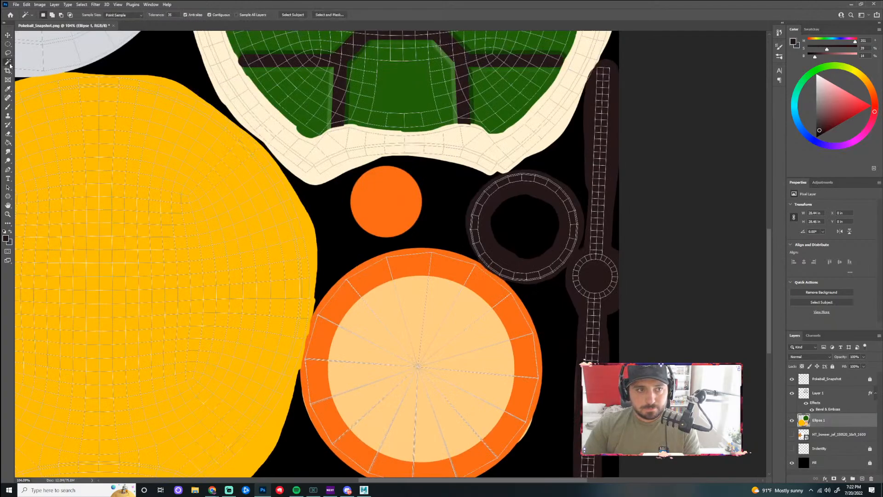
{"action": "left_click", "coordinate": [420, 271]}
{"action": "left_click", "coordinate": [824, 479]}
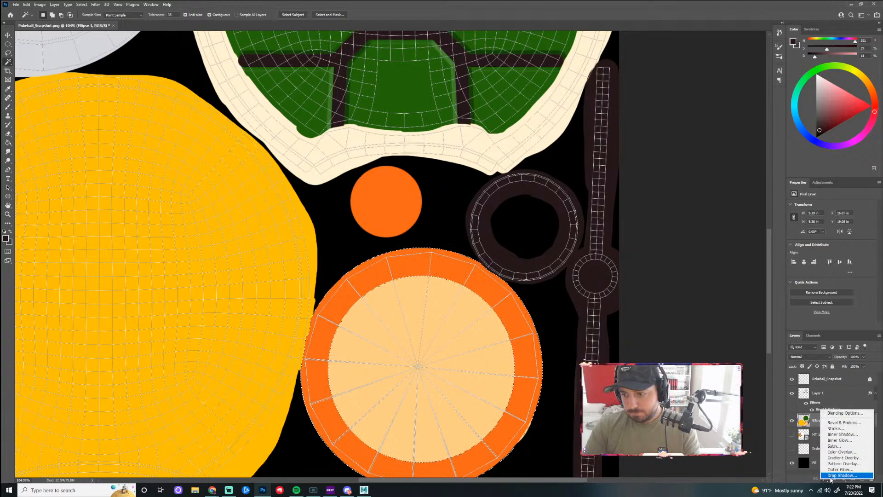
{"action": "left_click", "coordinate": [854, 422]}
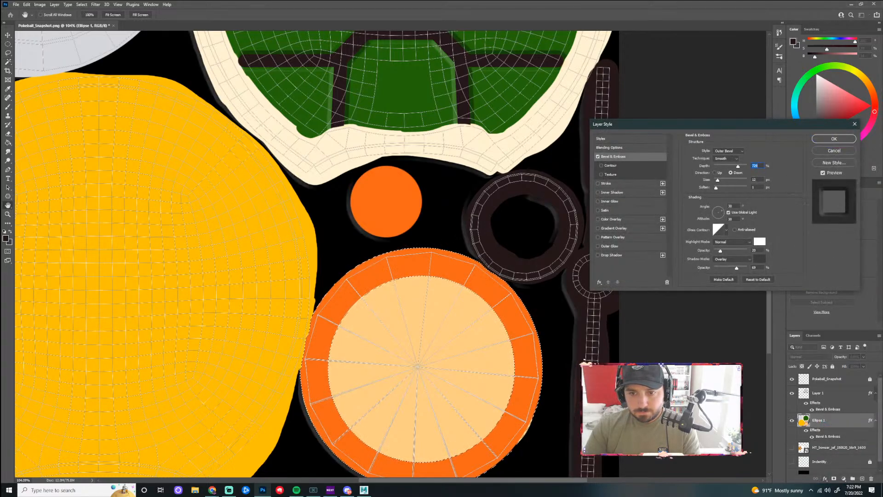
{"action": "left_click", "coordinate": [833, 151]}
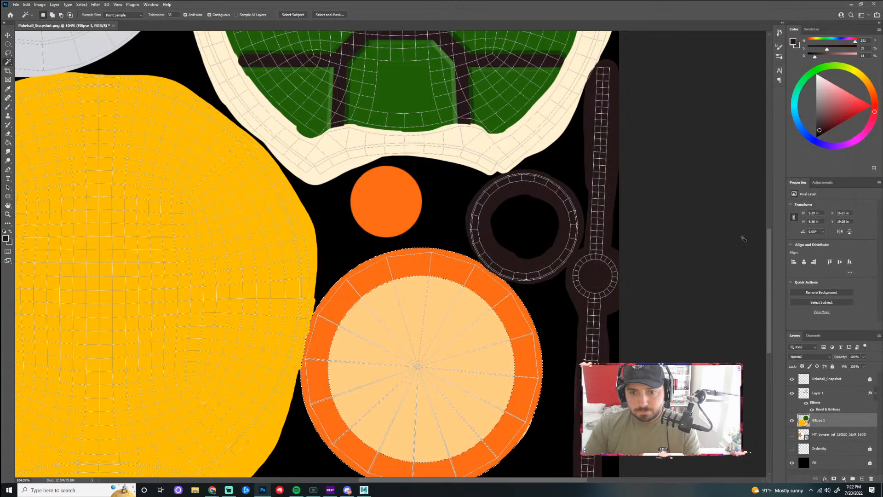
- Cut the selected orange ring out of Ellipse 1, paste it as a separate layer and move it back around the cream circle
{"action": "key", "text": "w"}
{"action": "scroll", "coordinate": [570, 376], "scroll_direction": "up", "scroll_amount": 2}
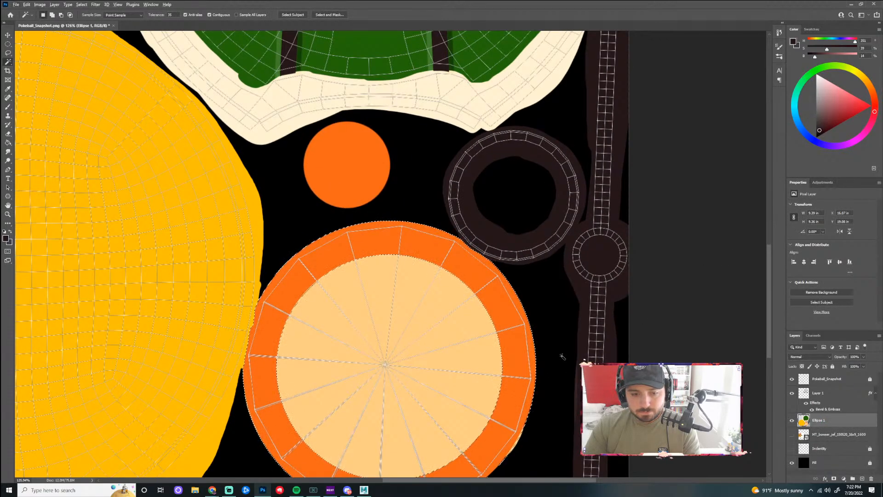
{"action": "key", "text": "Delete"}
{"action": "key", "text": "ctrl+d"}
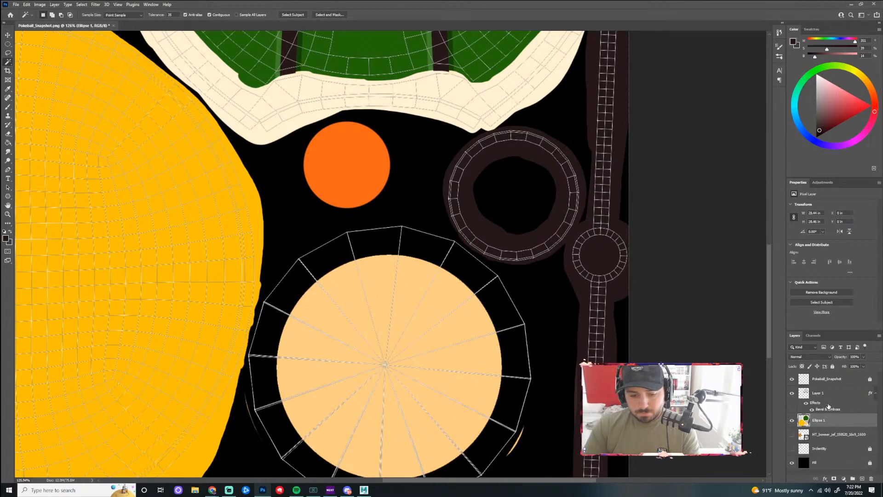
{"action": "key", "text": "ctrl+v"}
{"action": "left_click", "coordinate": [7, 37]}
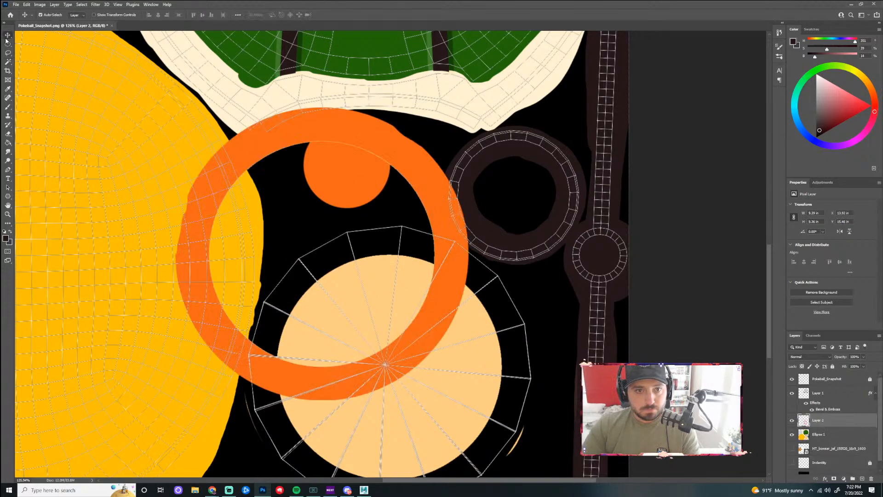
{"action": "left_click_drag", "start_coordinate": [378, 147], "coordinate": [444, 261]}
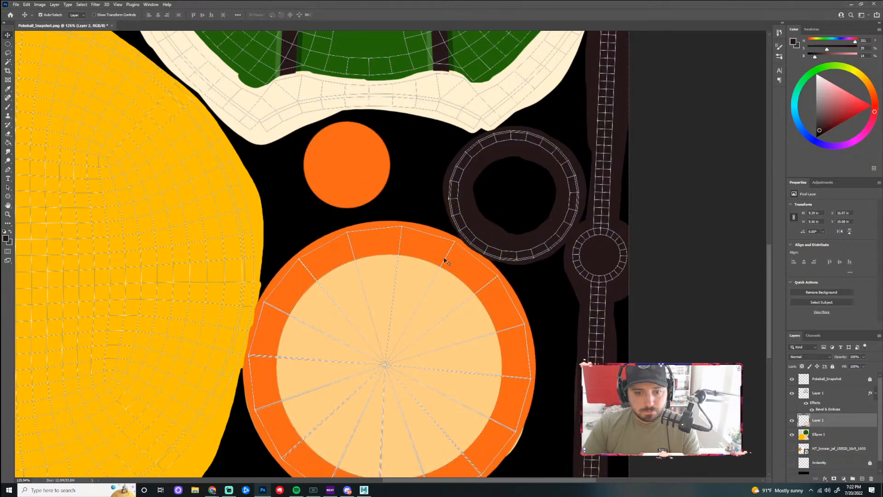
- Add a Bevel & Emboss effect to the orange ring's layer and set its style to Inner Bevel
{"action": "left_click", "coordinate": [825, 478]}
{"action": "left_click", "coordinate": [846, 423]}
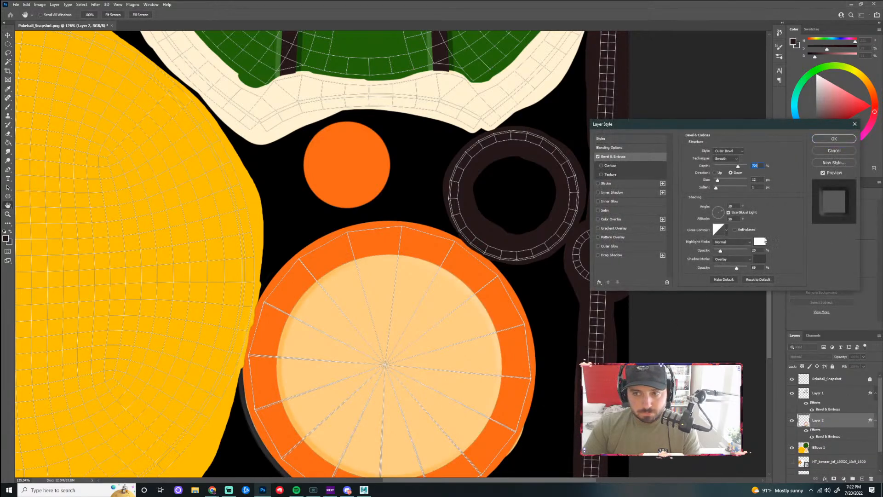
{"action": "left_click", "coordinate": [728, 151]}
{"action": "left_click", "coordinate": [731, 163]}
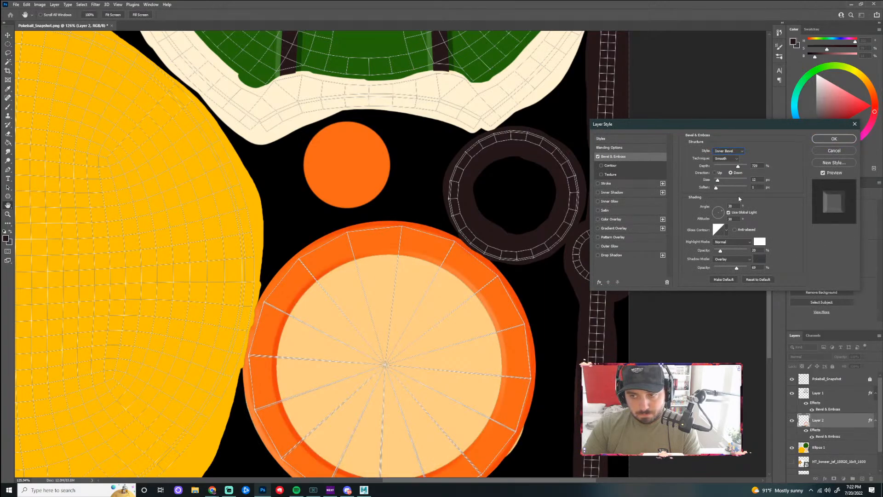
- Set the ring bevel's size to 18 px and depth to 1000%, increase its soften value and apply the layer style
{"action": "left_click_drag", "start_coordinate": [717, 180], "coordinate": [720, 182]}
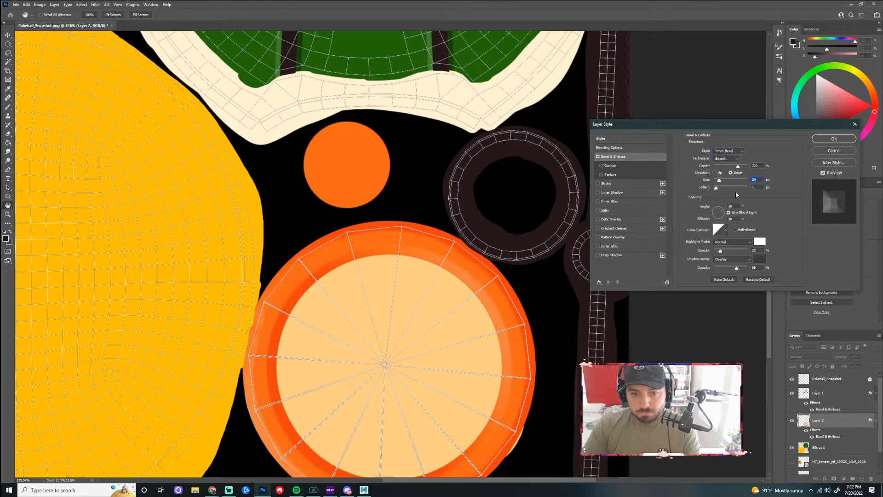
{"action": "left_click_drag", "start_coordinate": [719, 180], "coordinate": [740, 168]}
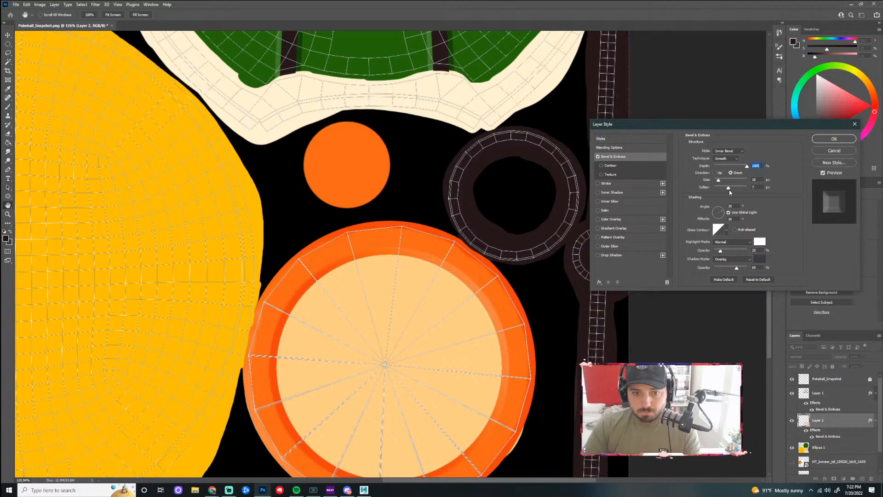
{"action": "left_click_drag", "start_coordinate": [730, 190], "coordinate": [727, 189]}
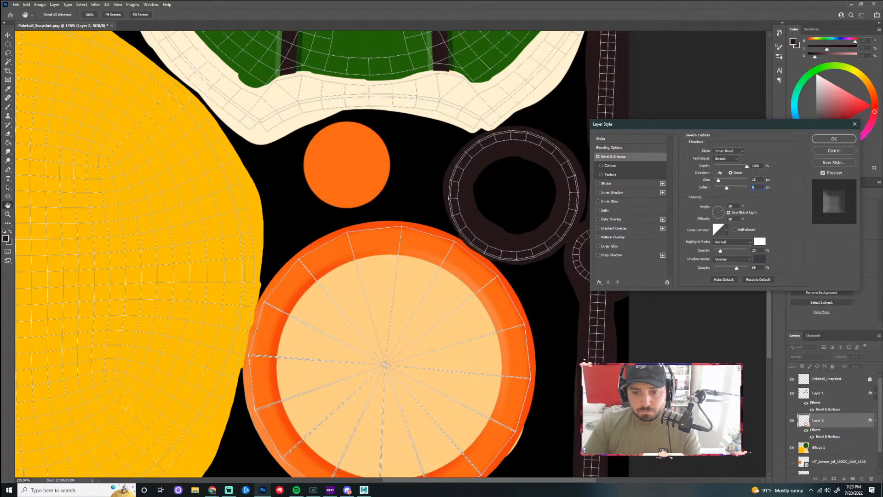
{"action": "left_click", "coordinate": [834, 139]}
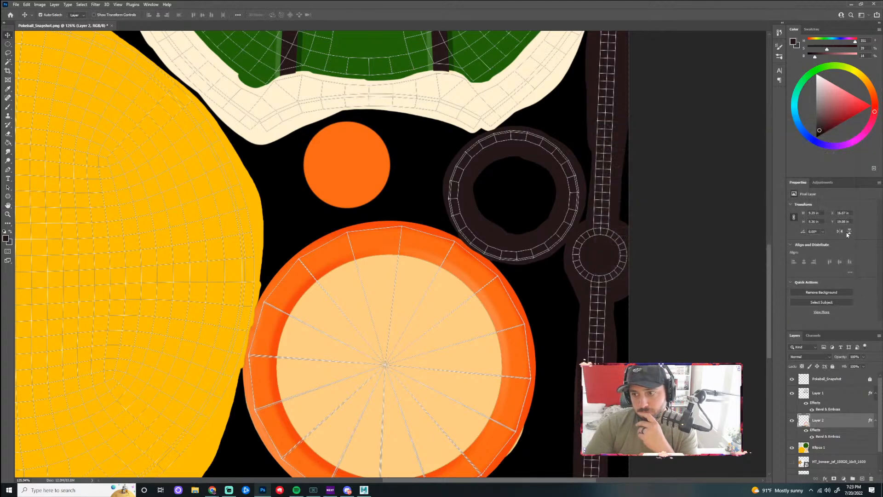
- Hide the UV wireframe and examine the orange ring's bevel close up and in the full texture, comparing it with the UV edges
{"action": "left_click", "coordinate": [791, 379]}
{"action": "scroll", "coordinate": [537, 317], "scroll_direction": "down", "scroll_amount": 3}
{"action": "scroll", "coordinate": [583, 362], "scroll_direction": "up", "scroll_amount": 2}
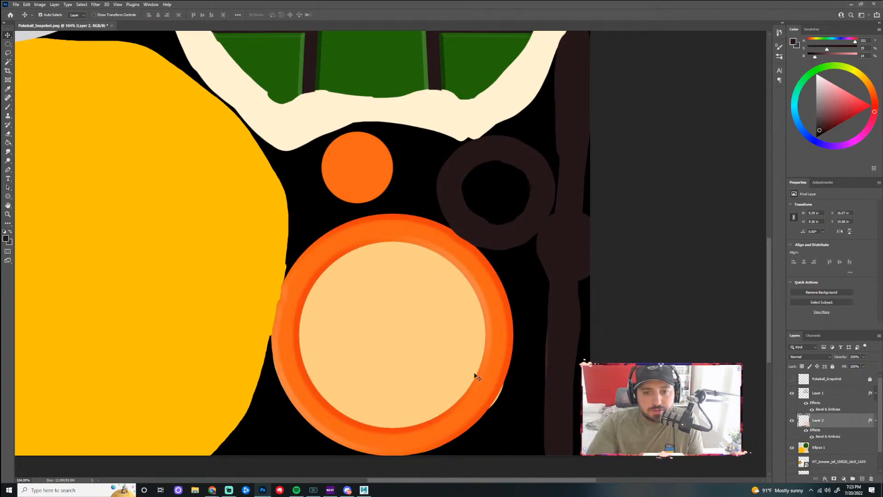
{"action": "scroll", "coordinate": [475, 369], "scroll_direction": "down", "scroll_amount": 3}
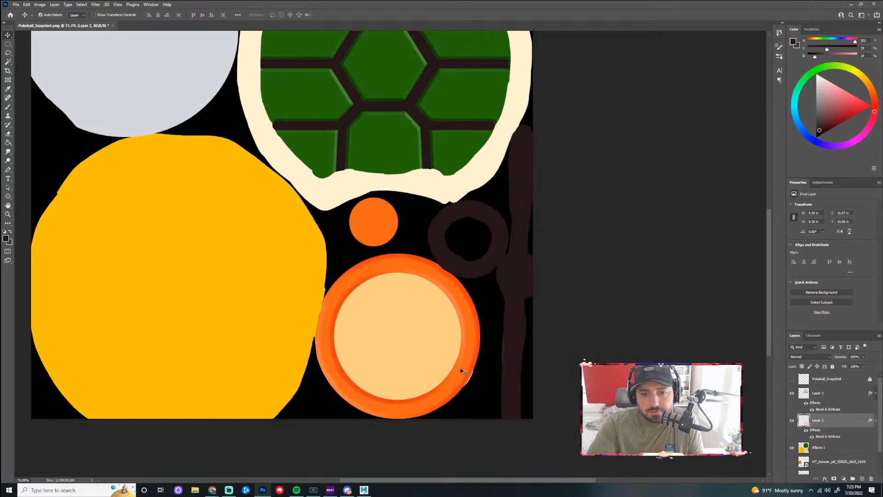
{"action": "scroll", "coordinate": [327, 351], "scroll_direction": "up", "scroll_amount": 5}
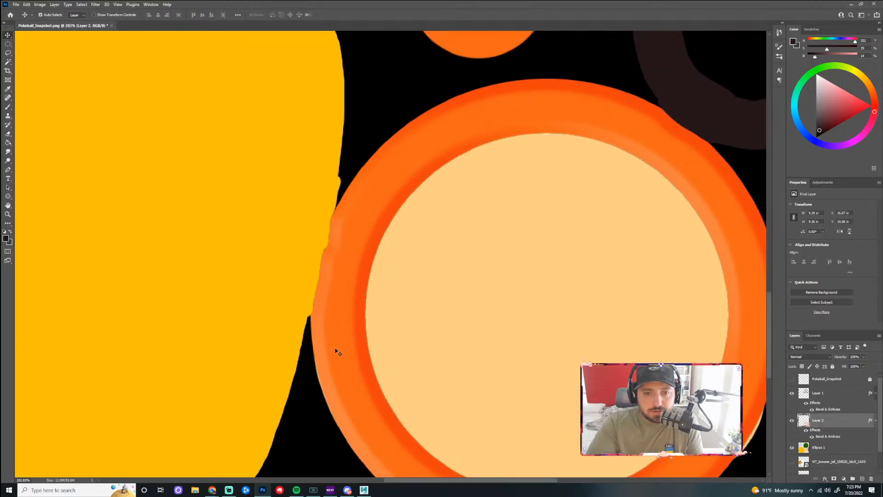
{"action": "scroll", "coordinate": [336, 350], "scroll_direction": "down", "scroll_amount": 2}
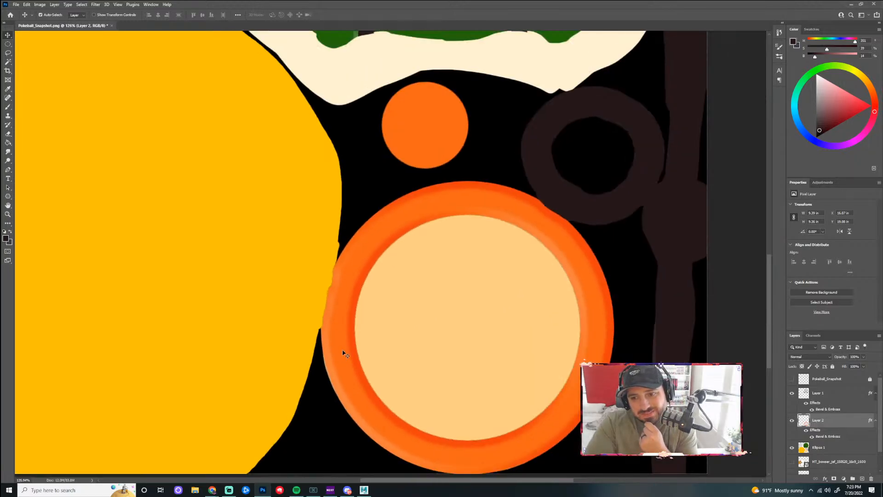
{"action": "scroll", "coordinate": [457, 353], "scroll_direction": "down", "scroll_amount": 1}
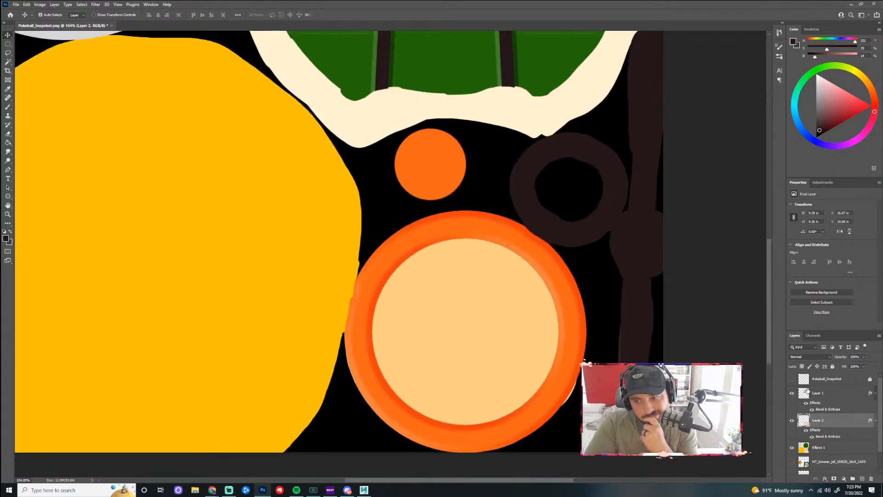
{"action": "left_click", "coordinate": [792, 378]}
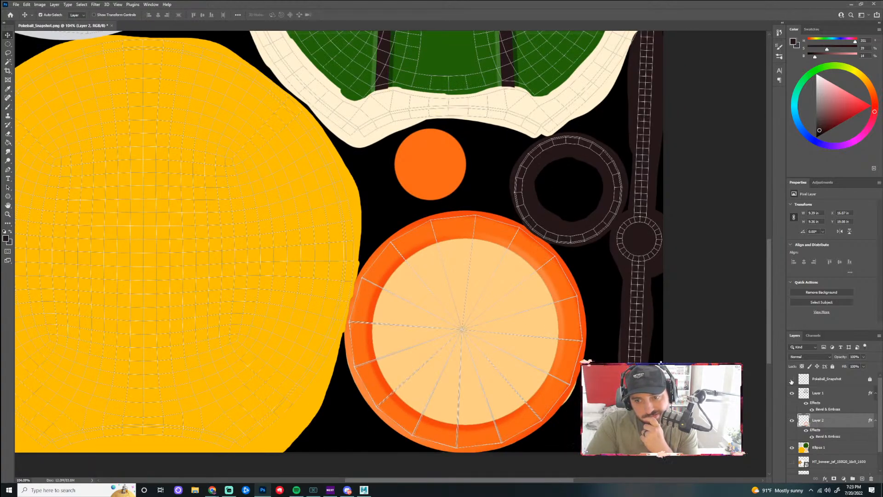
{"action": "left_click", "coordinate": [792, 378]}
{"action": "scroll", "coordinate": [463, 383], "scroll_direction": "down", "scroll_amount": 4}
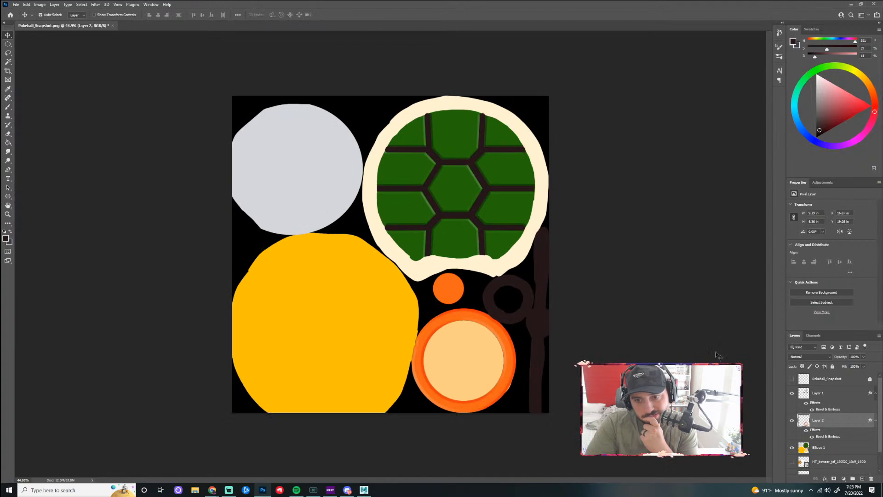
- Select the Ellipse 1 layer and show the Pokeball_Snapshot UV wireframe over the texture
{"action": "scroll", "coordinate": [465, 385], "scroll_direction": "up", "scroll_amount": 3}
{"action": "left_click", "coordinate": [501, 387]}
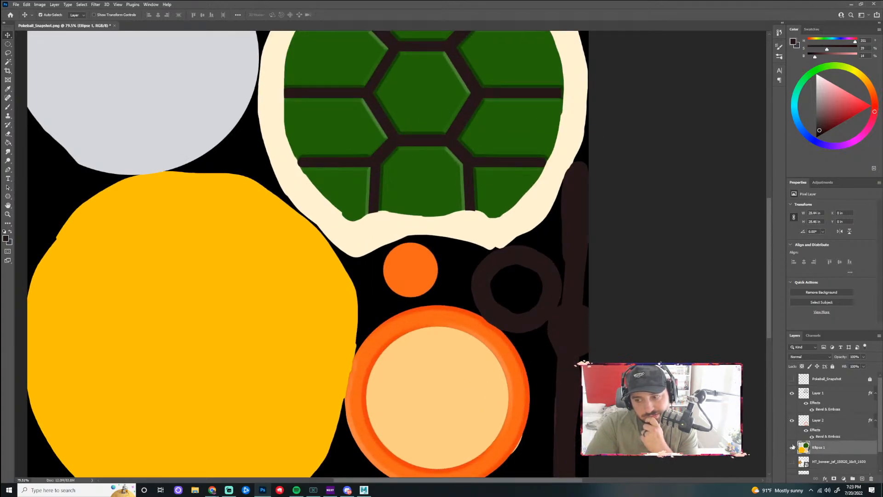
{"action": "left_click", "coordinate": [792, 379]}
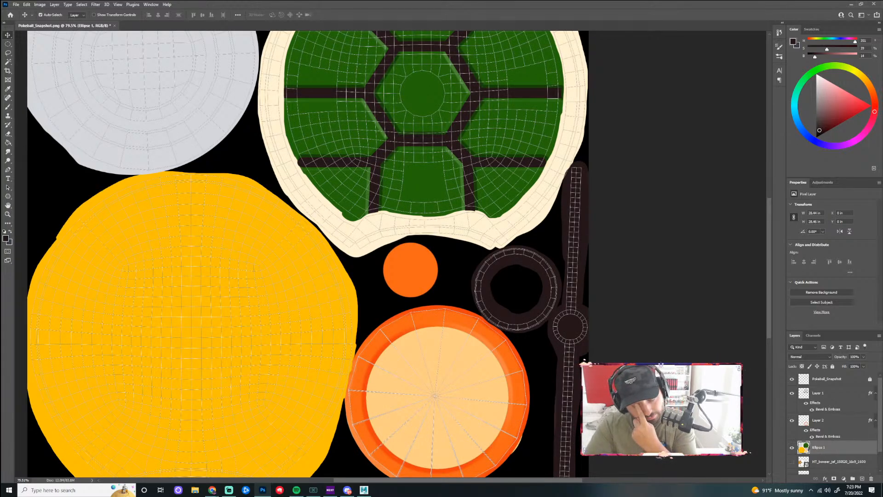
- Hide the UV wireframe and the orange ring's Layer 2, and select the cream disc on the Ellipse 1 layer with the Magic Wand
{"action": "left_click", "coordinate": [792, 380]}
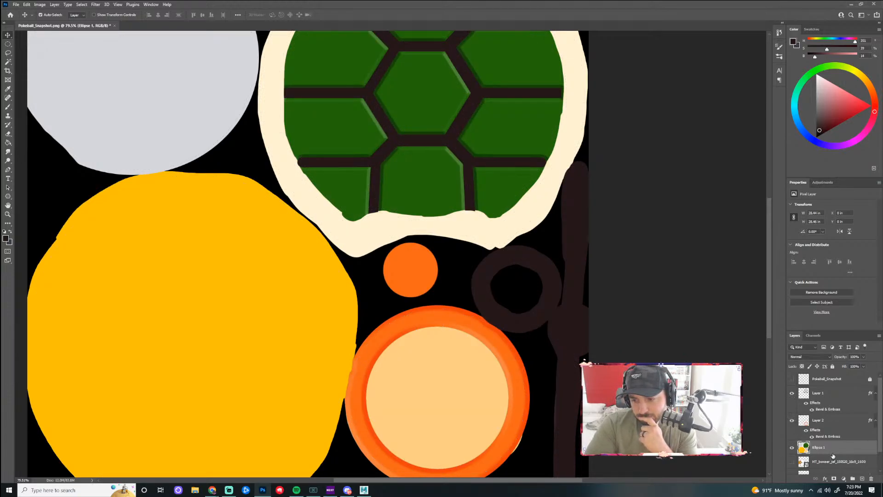
{"action": "left_click", "coordinate": [792, 448]}
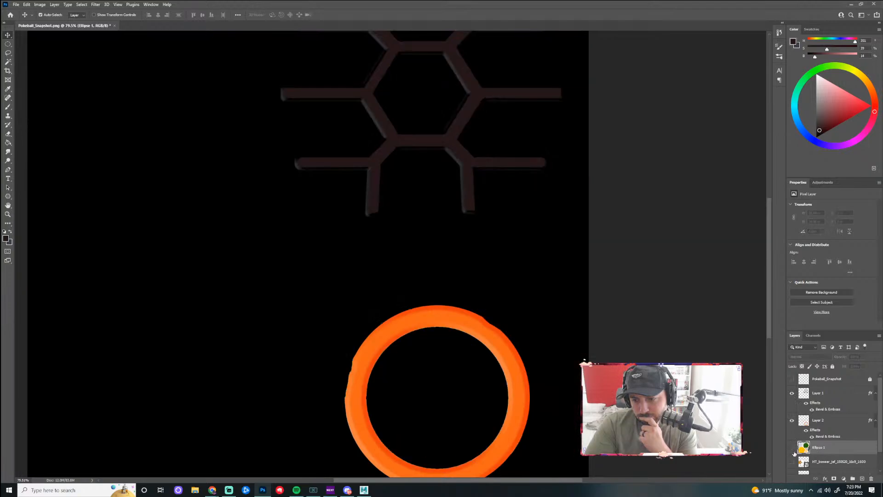
{"action": "left_click", "coordinate": [792, 448]}
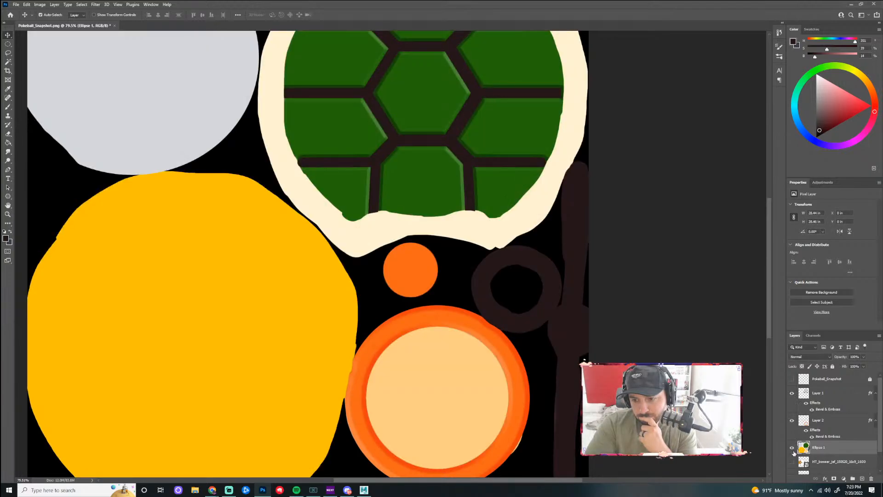
{"action": "left_click", "coordinate": [792, 420]}
{"action": "left_click", "coordinate": [8, 63]}
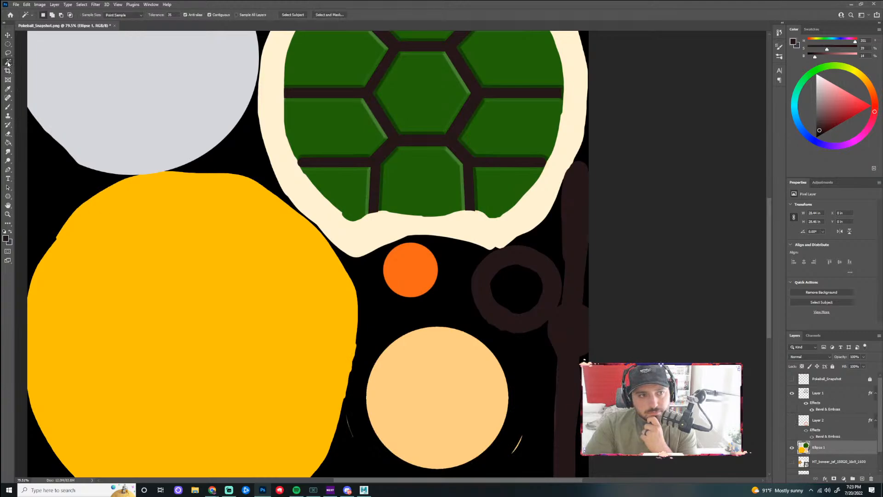
{"action": "left_click", "coordinate": [458, 369]}
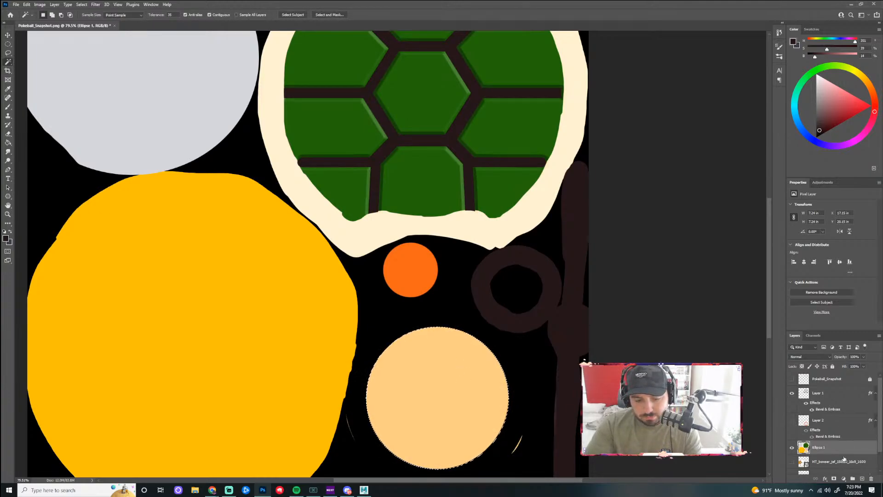
{"action": "key", "text": "Delete"}
{"action": "key", "text": "ctrl+d"}
{"action": "key", "text": "ctrl+j"}
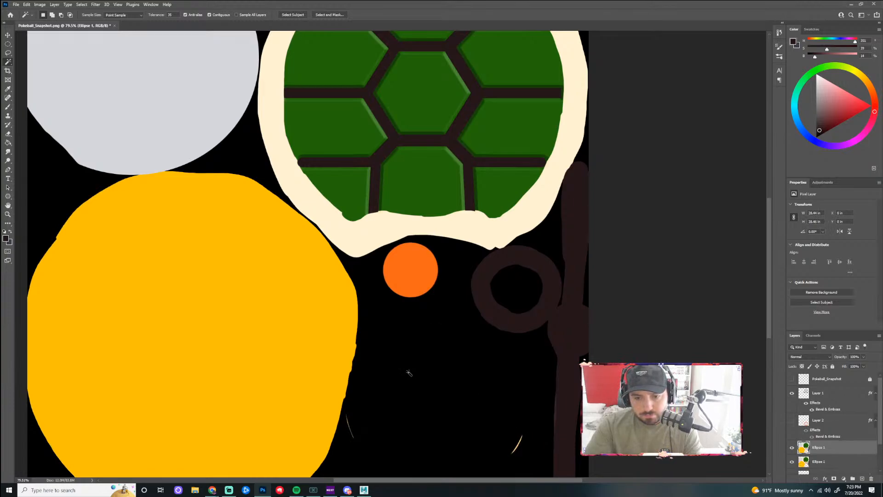
{"action": "key", "text": "ctrl+z"}
{"action": "key", "text": "ctrl+j"}
{"action": "key", "text": "v"}
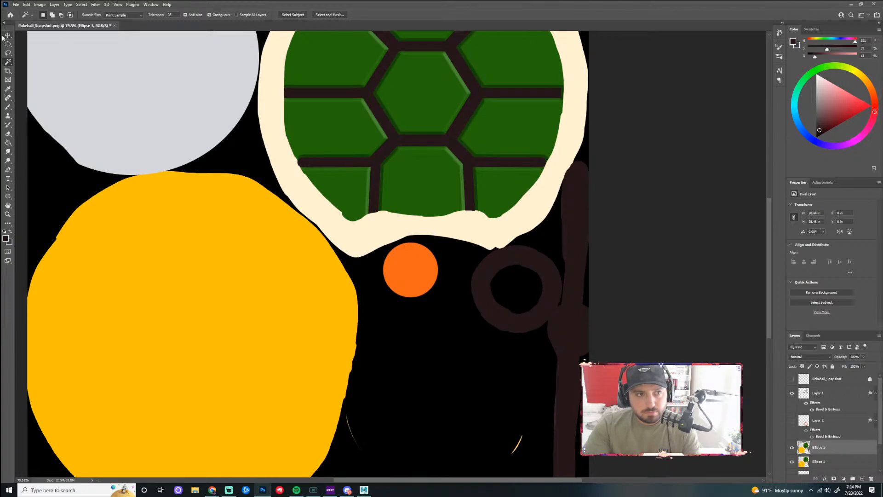
{"action": "left_click_drag", "start_coordinate": [408, 387], "coordinate": [515, 360]}
{"action": "key", "text": "ctrl+minus"}
{"action": "key", "text": "ctrl+minus"}
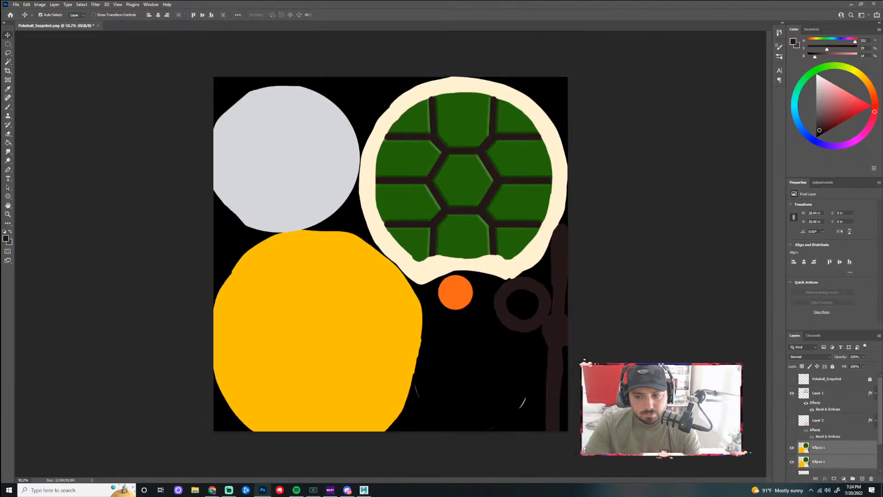
{"action": "key", "text": "ctrl+0"}
{"action": "key", "text": "ctrl+e"}
{"action": "key", "text": "ctrl+z"}
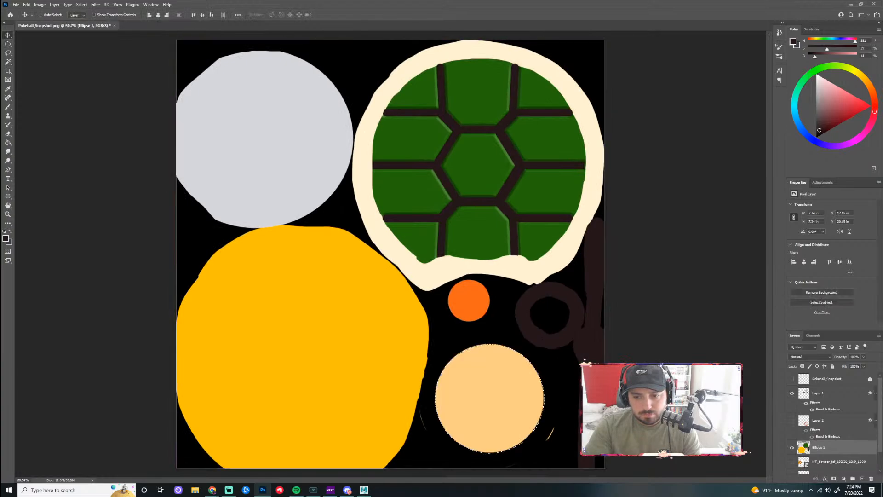
- Copy the selected cream disc onto its own new layer above Ellipse 1
{"action": "key", "text": "ctrl+plus"}
{"action": "key", "text": "ctrl+plus"}
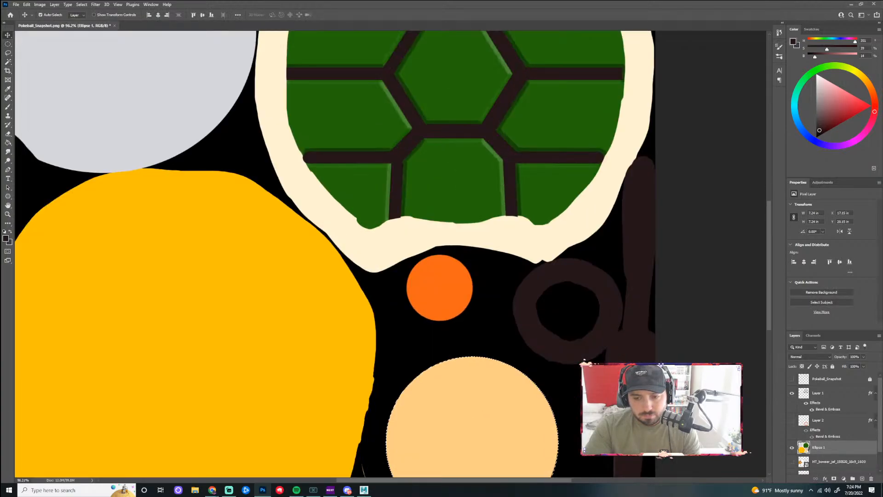
{"action": "key", "text": "ctrl+j"}
{"action": "scroll", "coordinate": [571, 363], "scroll_direction": "down", "scroll_amount": 2}
{"action": "left_click_drag", "start_coordinate": [520, 396], "coordinate": [554, 257]}
{"action": "left_click_drag", "start_coordinate": [554, 308], "coordinate": [513, 430]}
{"action": "scroll", "coordinate": [549, 425], "scroll_direction": "down", "scroll_amount": 1}
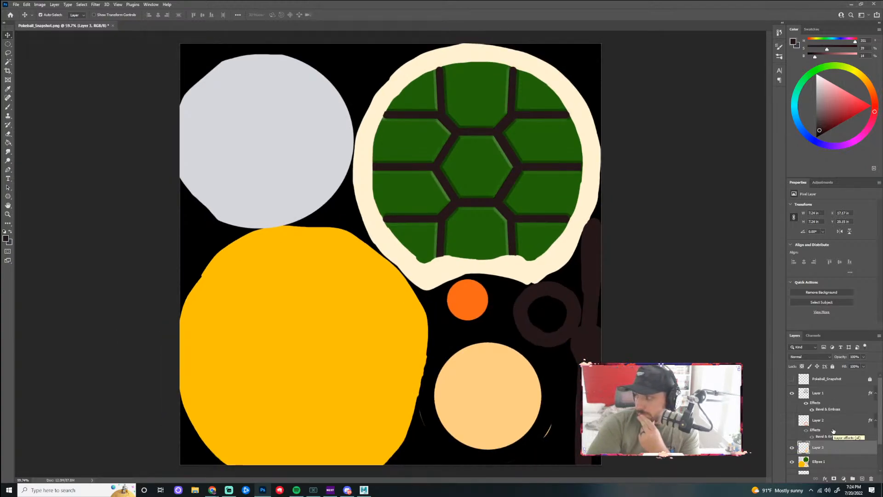
- Add an Inner Shadow to the cream disc's layer with 53% opacity, 0 px distance, 0% choke and a much larger size
{"action": "left_click", "coordinate": [791, 422]}
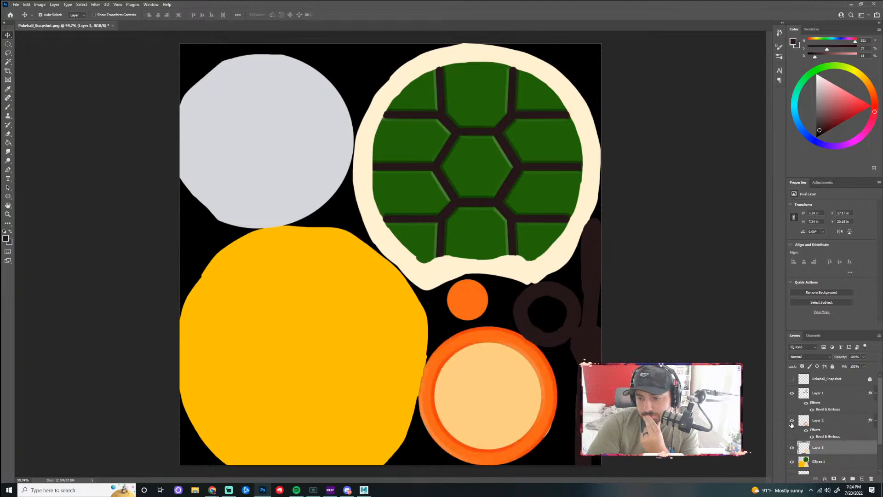
{"action": "left_click", "coordinate": [792, 420]}
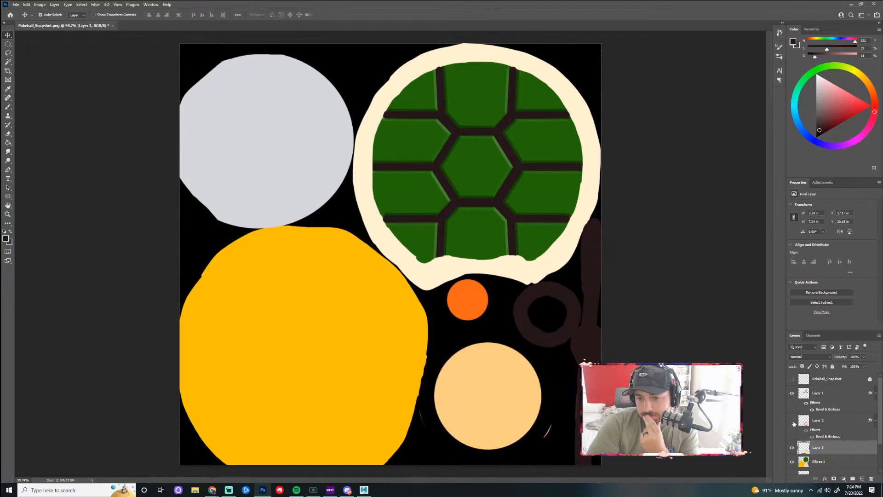
{"action": "left_click", "coordinate": [825, 479]}
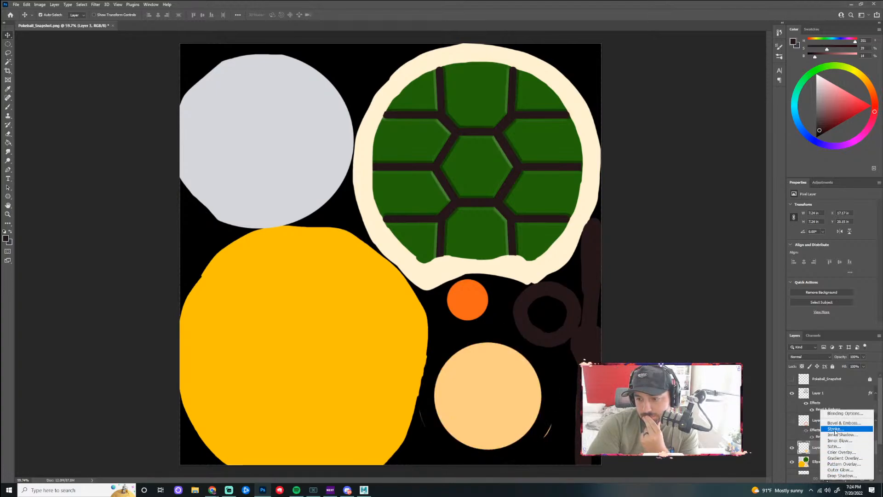
{"action": "left_click", "coordinate": [845, 435]}
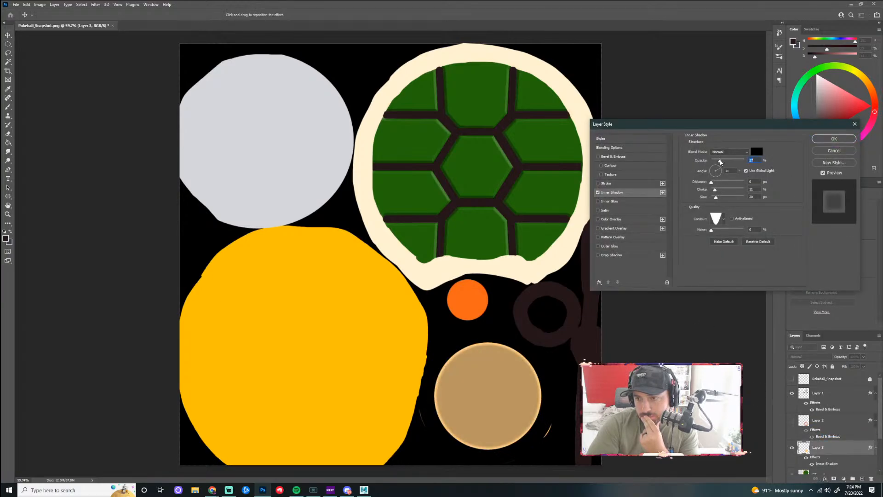
{"action": "left_click_drag", "start_coordinate": [719, 161], "coordinate": [730, 201]}
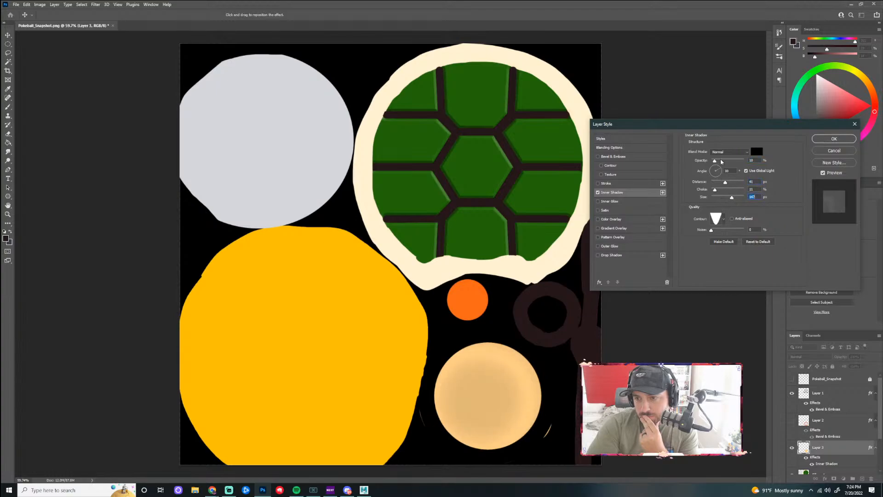
{"action": "left_click_drag", "start_coordinate": [717, 162], "coordinate": [725, 182]}
{"action": "mouse_move", "coordinate": [727, 184]}
{"action": "left_mouse_down"}
{"action": "mouse_move", "coordinate": [715, 190]}
{"action": "mouse_move", "coordinate": [739, 199]}
{"action": "mouse_move", "coordinate": [727, 184]}
{"action": "mouse_move", "coordinate": [711, 191]}
{"action": "left_mouse_up"}
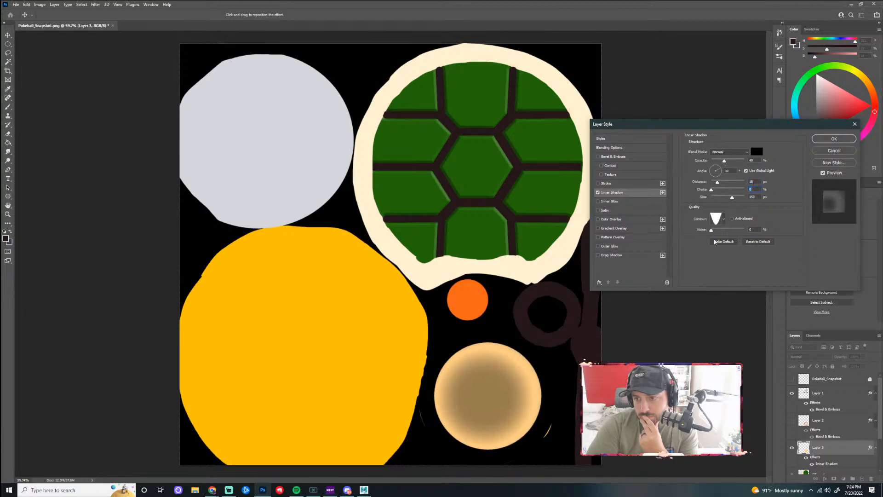
{"action": "left_click_drag", "start_coordinate": [717, 182], "coordinate": [738, 200]}
{"action": "left_click_drag", "start_coordinate": [727, 163], "coordinate": [735, 198]}
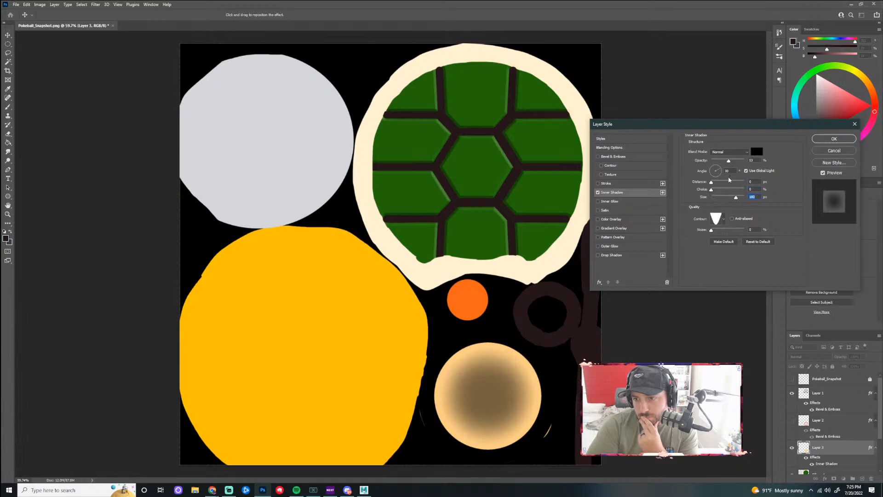
- Try several contours for the inner shadow, keep the Cone contour, apply the style and show the orange ring's layer again
{"action": "left_click", "coordinate": [724, 219]}
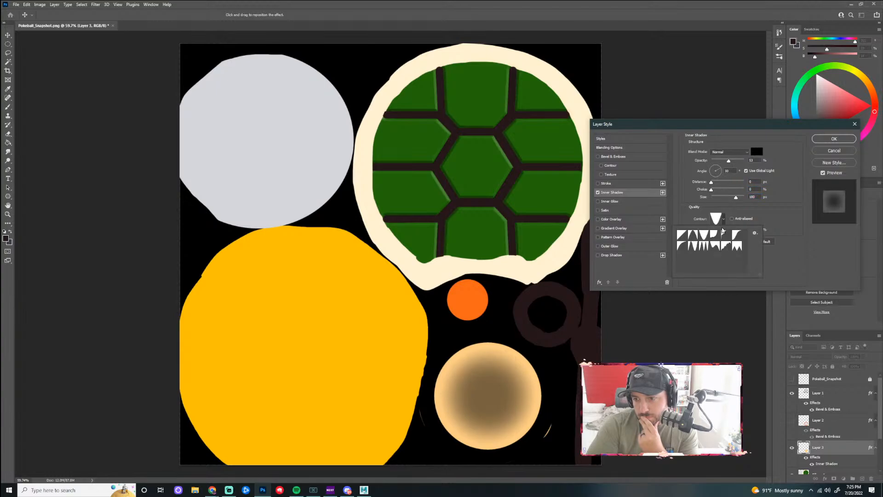
{"action": "left_click", "coordinate": [735, 235]}
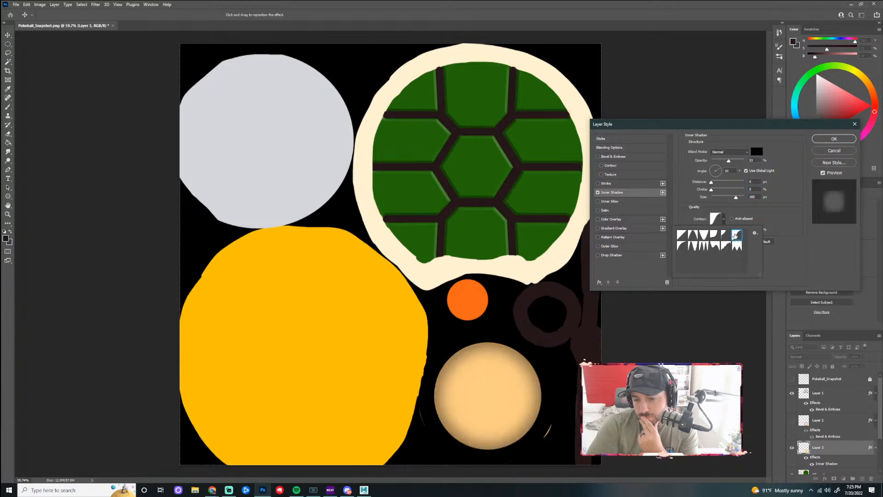
{"action": "left_click", "coordinate": [704, 235]}
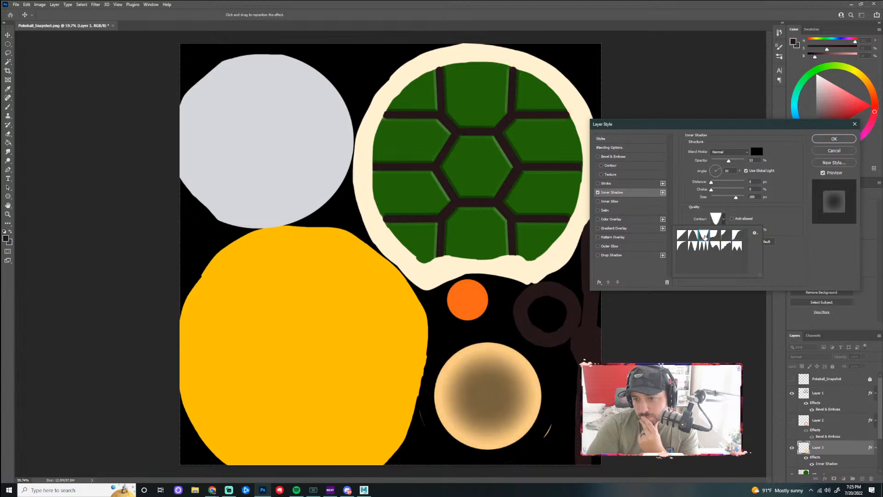
{"action": "left_click", "coordinate": [693, 236]}
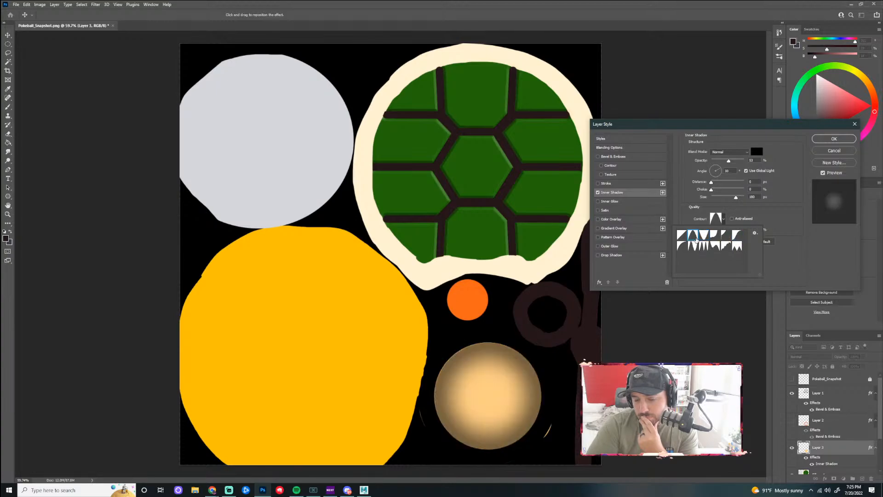
{"action": "left_click", "coordinate": [791, 421]}
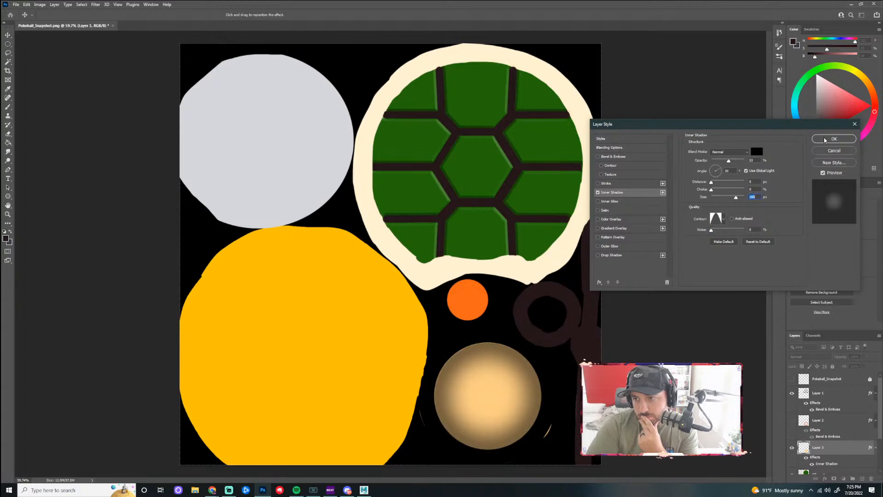
{"action": "key", "text": "Return"}
{"action": "left_click", "coordinate": [792, 420]}
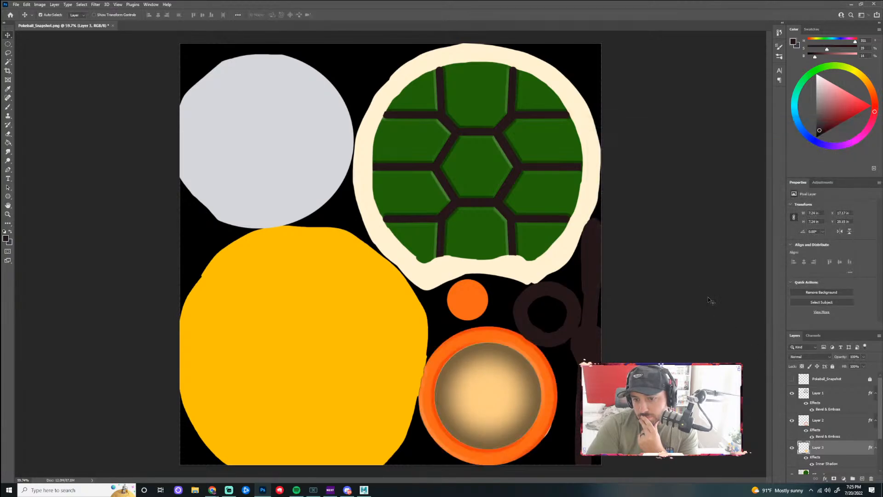
- Reduce the size of the cream disc's inner shadow, lower its opacity to about 33% and apply the layer style
{"action": "scroll", "coordinate": [559, 319], "scroll_direction": "down", "scroll_amount": 5}
{"action": "scroll", "coordinate": [597, 347], "scroll_direction": "up", "scroll_amount": 3}
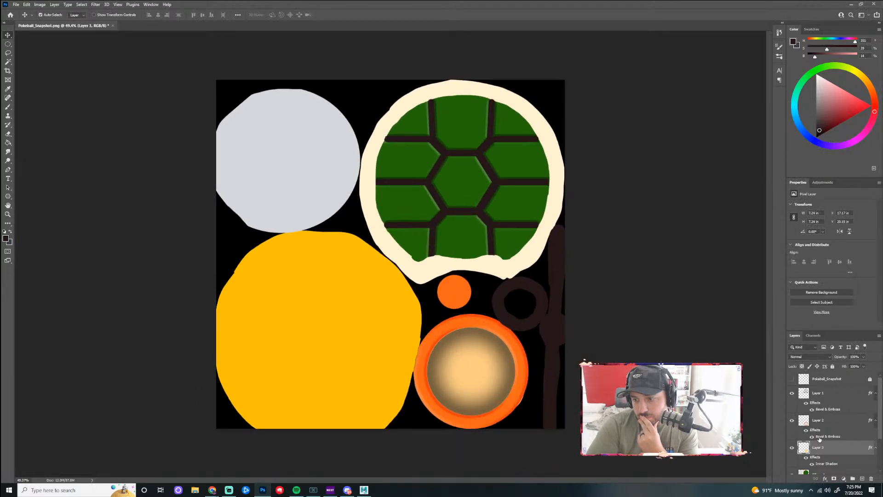
{"action": "double_click", "coordinate": [824, 466]}
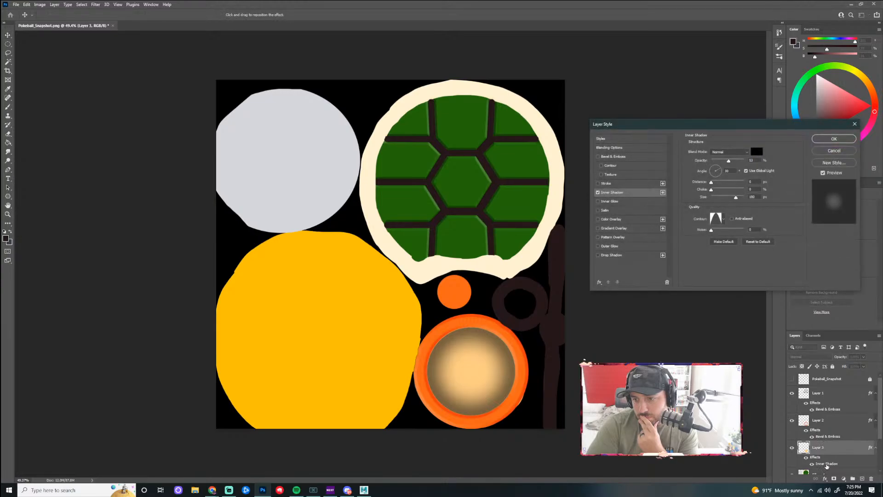
{"action": "left_click_drag", "start_coordinate": [735, 199], "coordinate": [728, 198]}
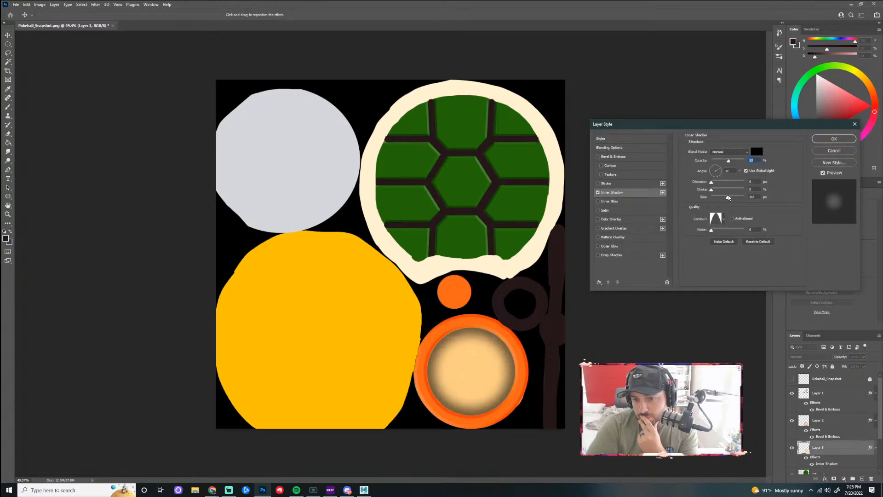
{"action": "left_click_drag", "start_coordinate": [729, 162], "coordinate": [722, 161]}
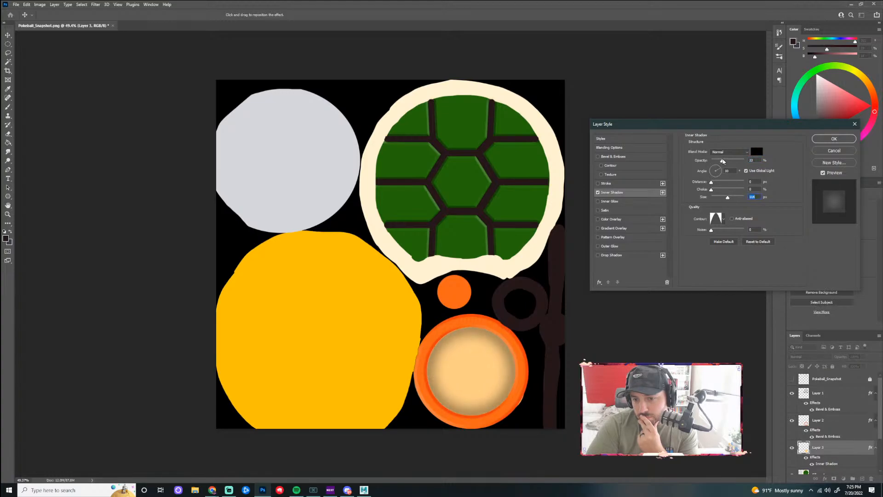
{"action": "left_click", "coordinate": [833, 139]}
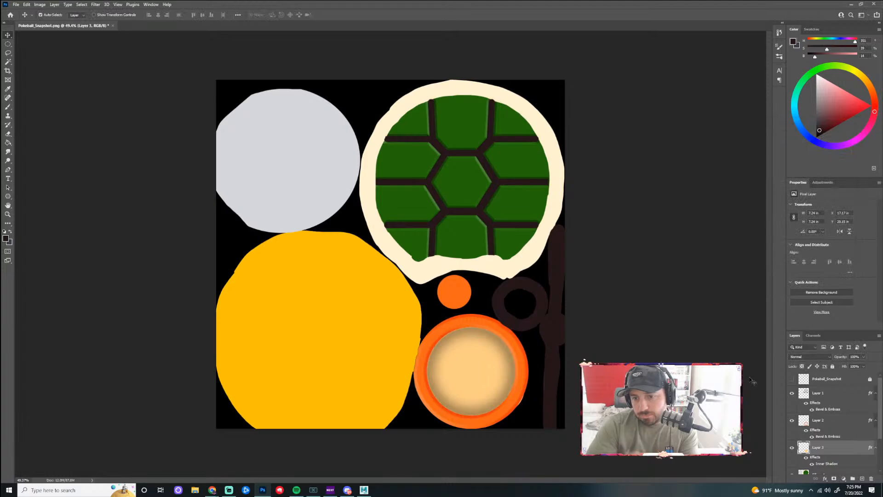
- Inspect the shaded disc and ring close up, and show the Pokeball_Snapshot UV wireframe over the texture
{"action": "scroll", "coordinate": [472, 394], "scroll_direction": "up", "scroll_amount": 5}
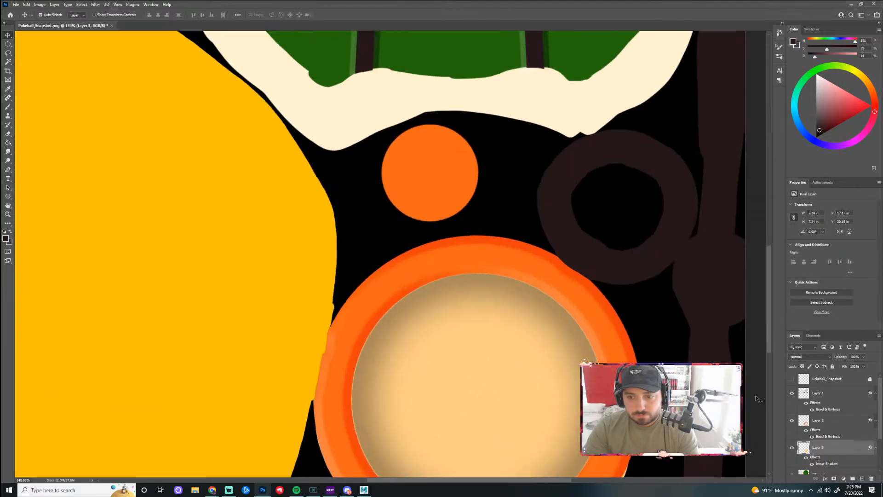
{"action": "scroll", "coordinate": [818, 429], "scroll_direction": "down", "scroll_amount": 3}
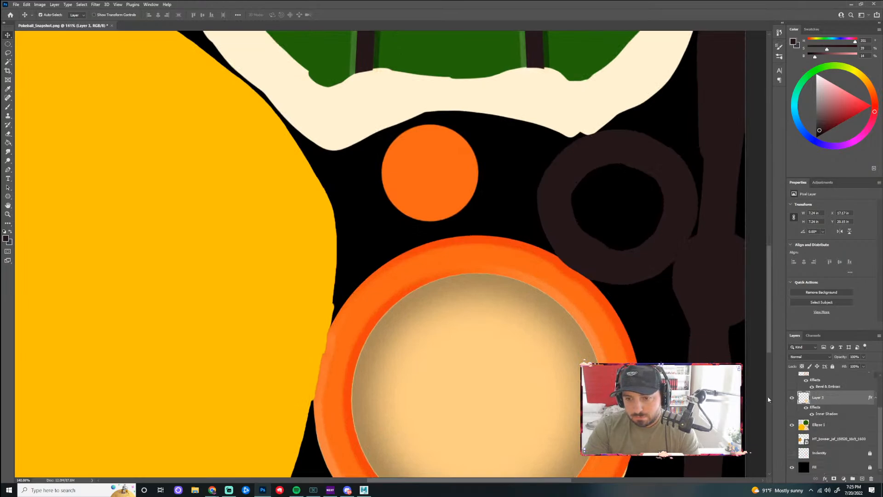
{"action": "scroll", "coordinate": [804, 398], "scroll_direction": "up", "scroll_amount": 3}
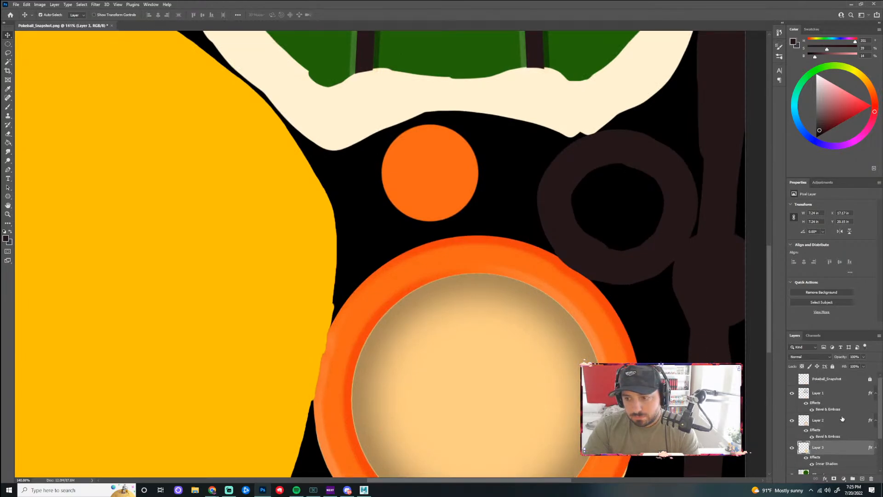
{"action": "left_click", "coordinate": [791, 379]}
{"action": "scroll", "coordinate": [605, 361], "scroll_direction": "down", "scroll_amount": 5}
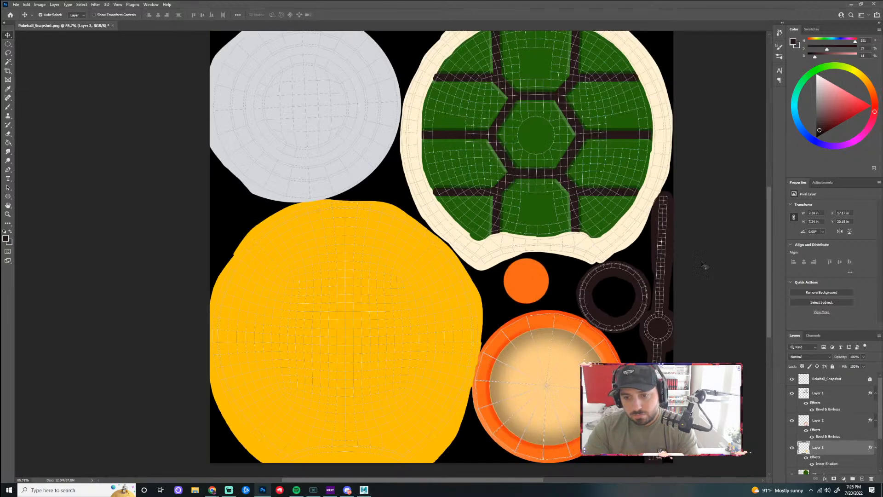
- Export the texture as a PNG to the Desktop, replacing the existing color_map file
{"action": "left_click", "coordinate": [16, 5]}
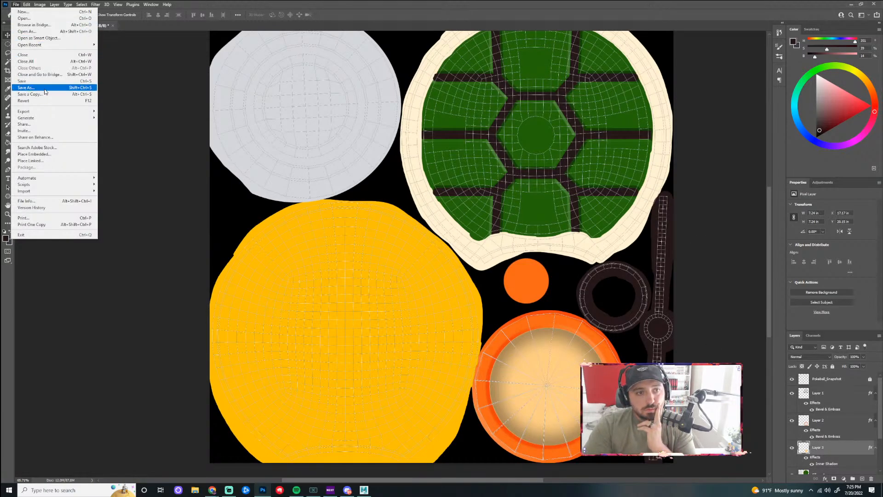
{"action": "mouse_move", "coordinate": [46, 111]}
{"action": "left_click", "coordinate": [122, 111]}
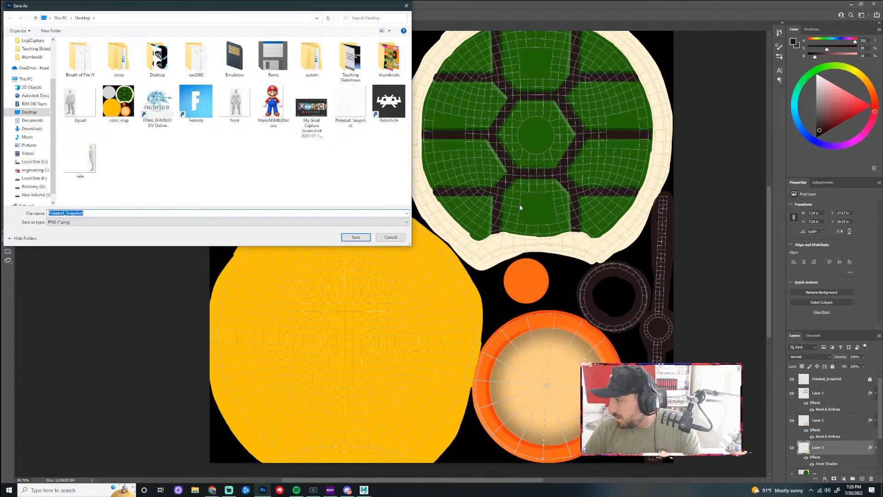
{"action": "left_click", "coordinate": [118, 104]}
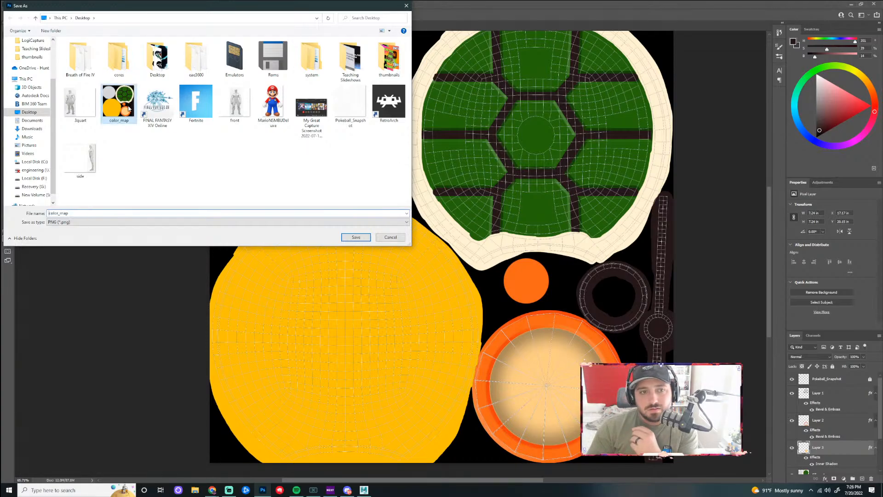
{"action": "left_click", "coordinate": [356, 237]}
{"action": "left_click", "coordinate": [461, 244]}
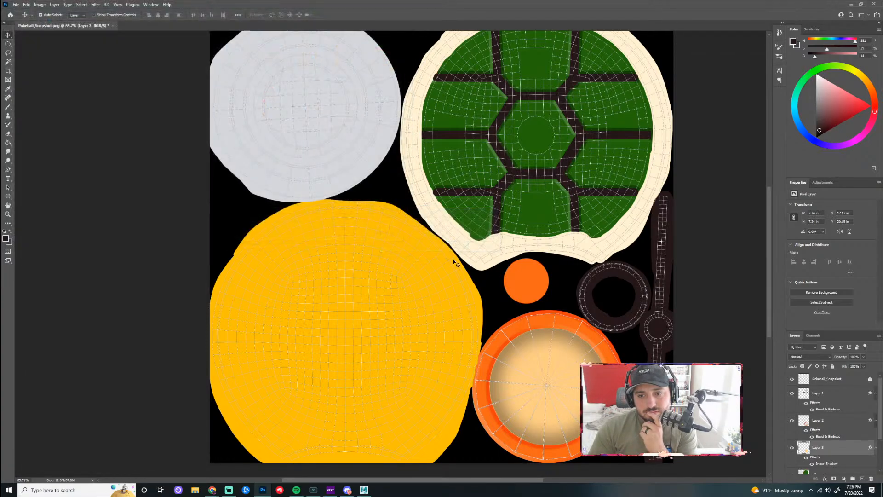
- Switch to Maya and load color_map.png again as the colour texture of the upper shell's material
{"action": "left_click", "coordinate": [852, 4]}
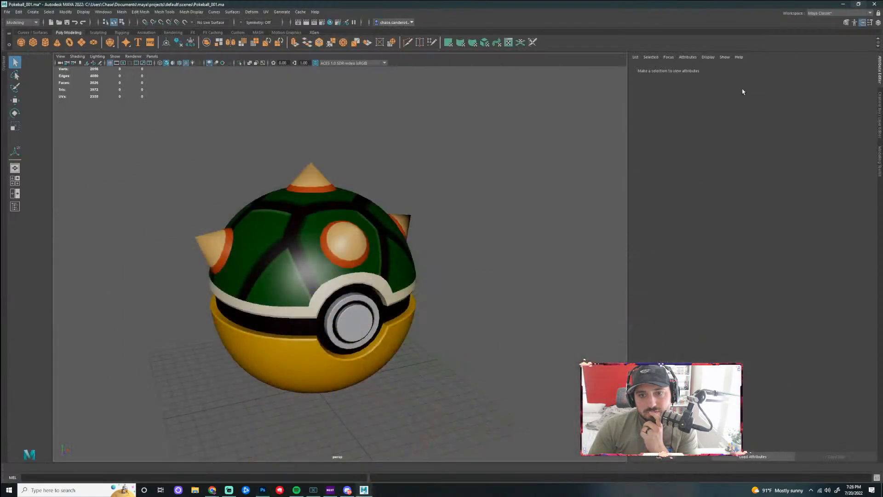
{"action": "left_click", "coordinate": [364, 265]}
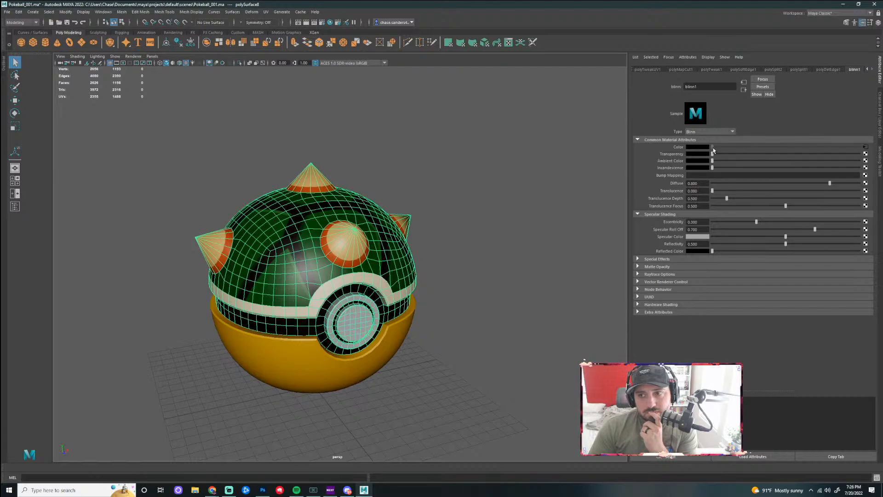
{"action": "left_click", "coordinate": [865, 147]}
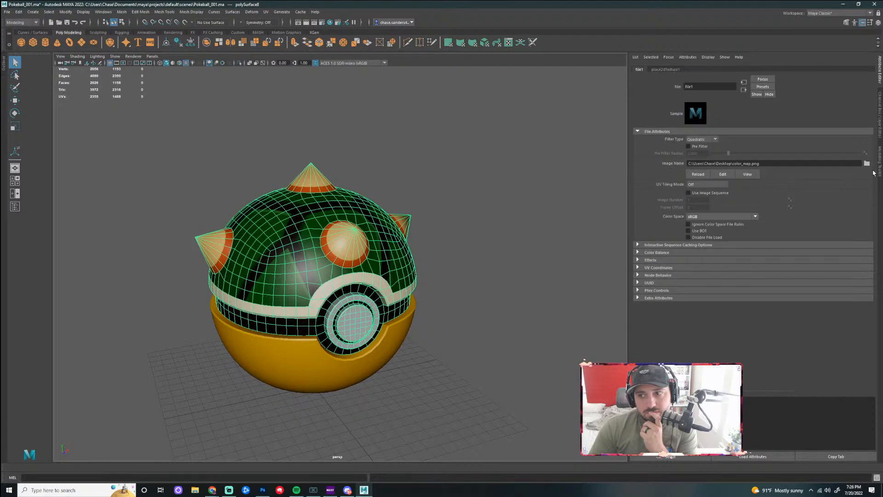
{"action": "left_click", "coordinate": [867, 164]}
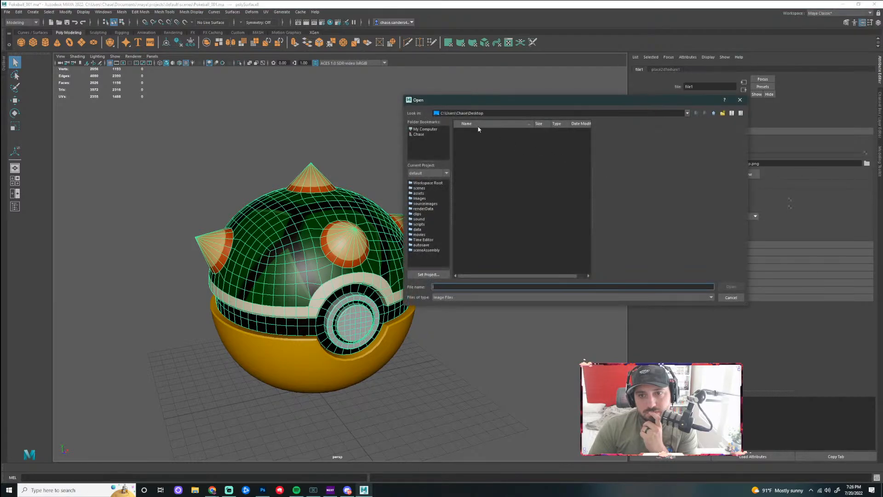
{"action": "left_click", "coordinate": [740, 99]}
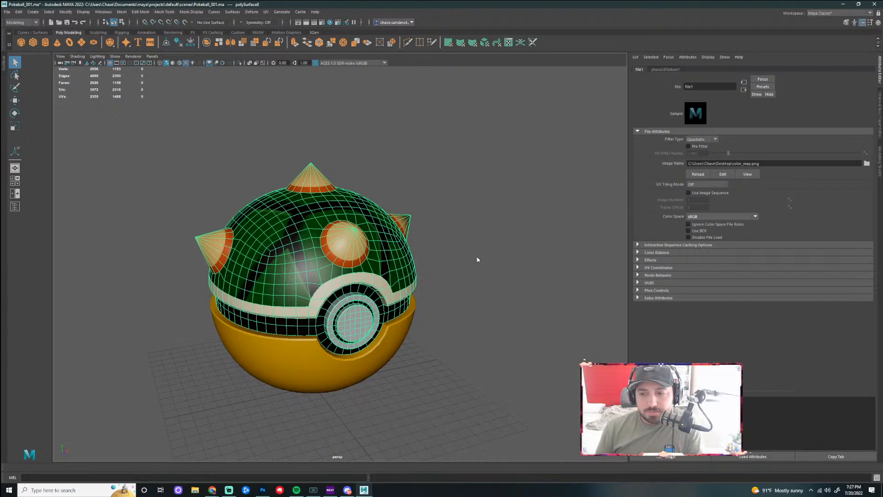
{"action": "scroll", "coordinate": [523, 217], "scroll_direction": "up", "scroll_amount": 3}
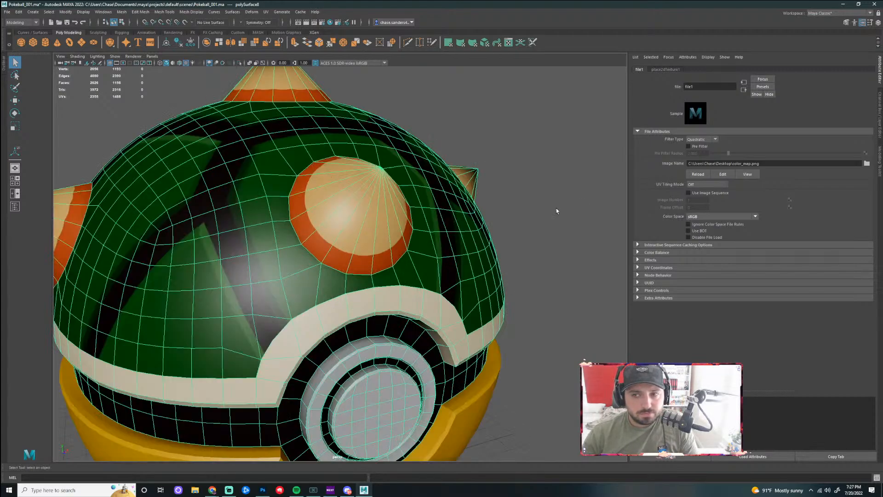
{"action": "left_click", "coordinate": [866, 163]}
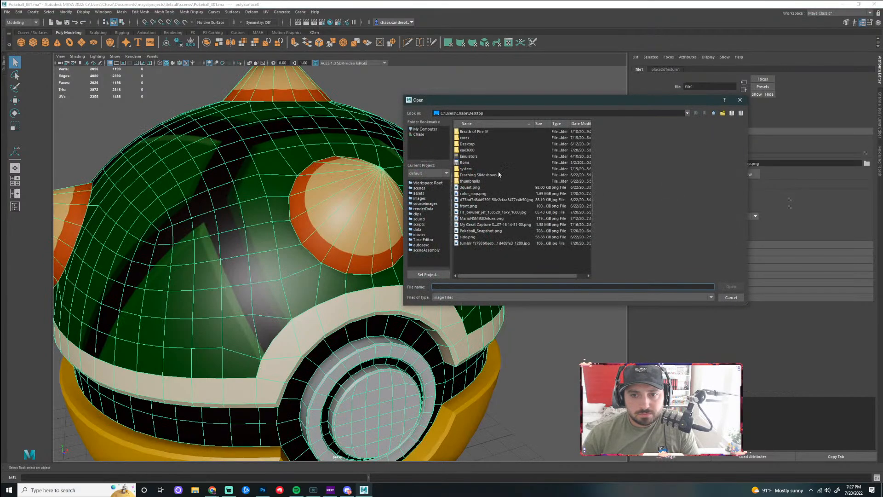
{"action": "left_click", "coordinate": [473, 194]}
{"action": "left_click", "coordinate": [731, 287]}
{"action": "left_click", "coordinate": [530, 200]}
- Frame the ball and examine the reloaded texture on the shell and spikes from the side
{"action": "key", "text": "f"}
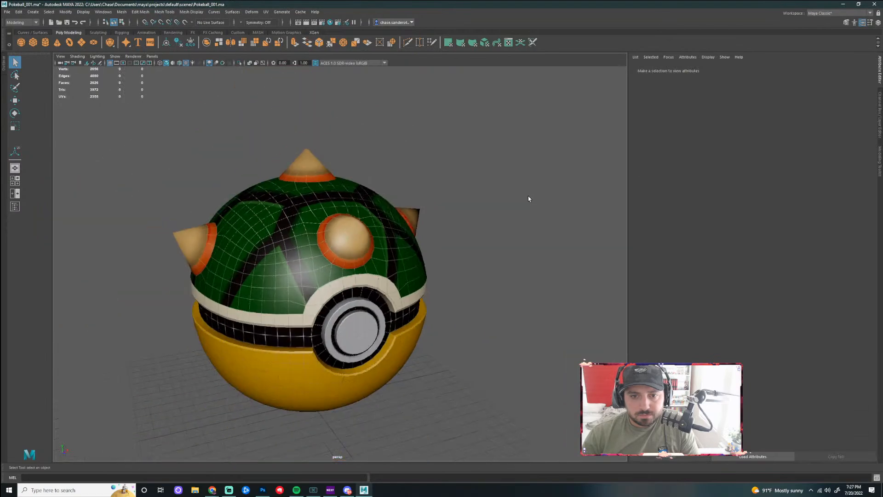
{"action": "scroll", "coordinate": [467, 233], "scroll_direction": "up", "scroll_amount": 3}
{"action": "scroll", "coordinate": [179, 236], "scroll_direction": "up", "scroll_amount": 2}
{"action": "scroll", "coordinate": [189, 237], "scroll_direction": "down", "scroll_amount": 2}
{"action": "left_click_drag", "start_coordinate": [516, 375], "coordinate": [467, 345]}
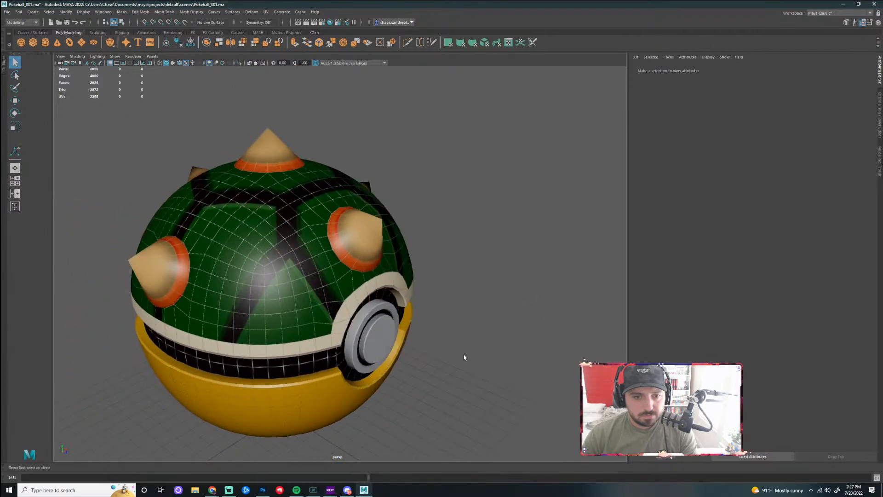
- Switch to Photoshop, hide the Pokeball_Snapshot wireframe layer and export the texture as a PNG over color_map on the Desktop
{"action": "left_click", "coordinate": [262, 490]}
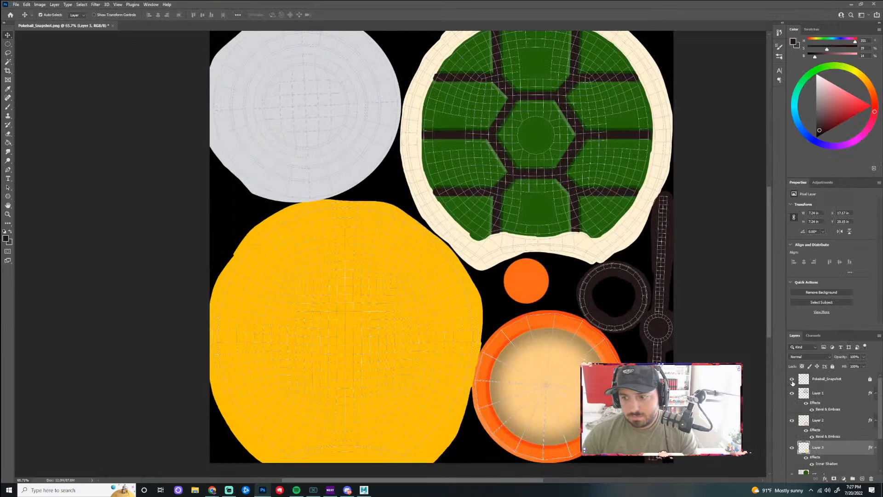
{"action": "left_click", "coordinate": [792, 378]}
{"action": "left_click", "coordinate": [15, 5]}
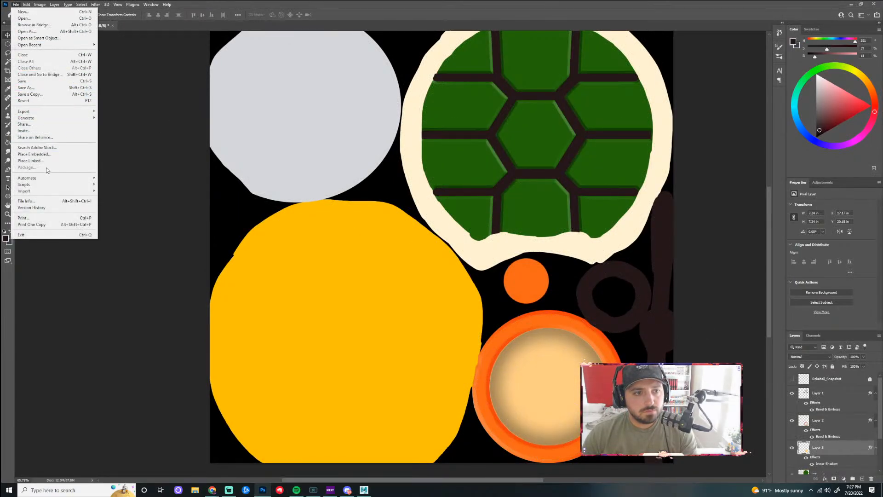
{"action": "mouse_move", "coordinate": [50, 112]}
{"action": "left_click", "coordinate": [134, 112]}
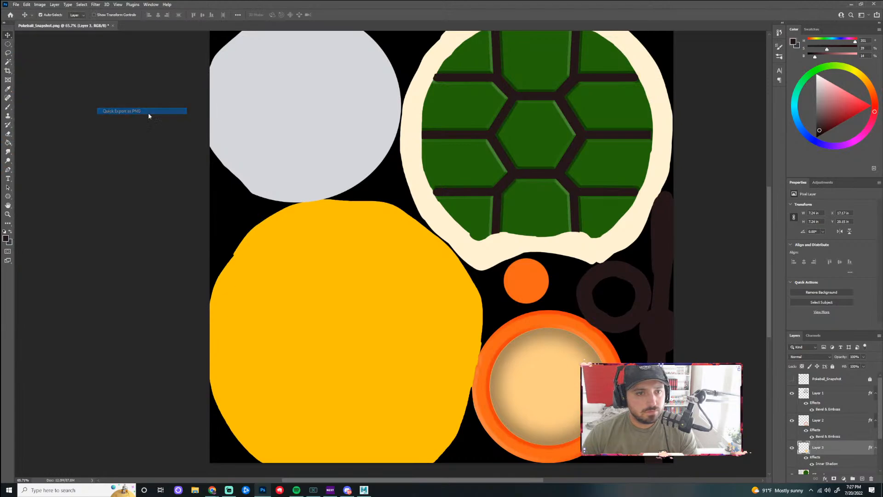
{"action": "left_click", "coordinate": [119, 104]}
{"action": "left_click", "coordinate": [356, 236]}
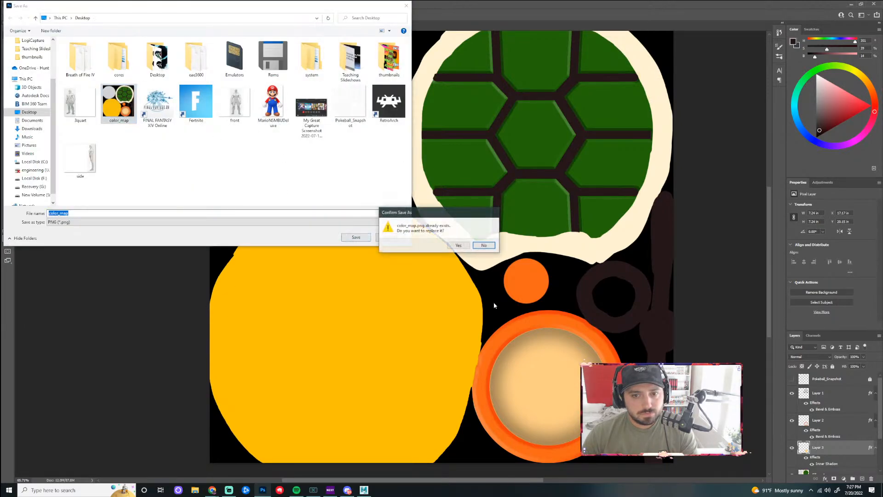
{"action": "left_click", "coordinate": [459, 246]}
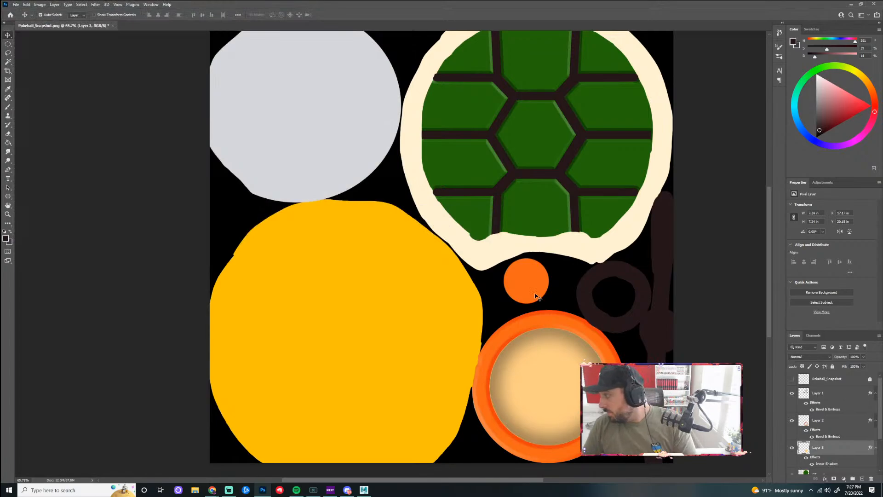
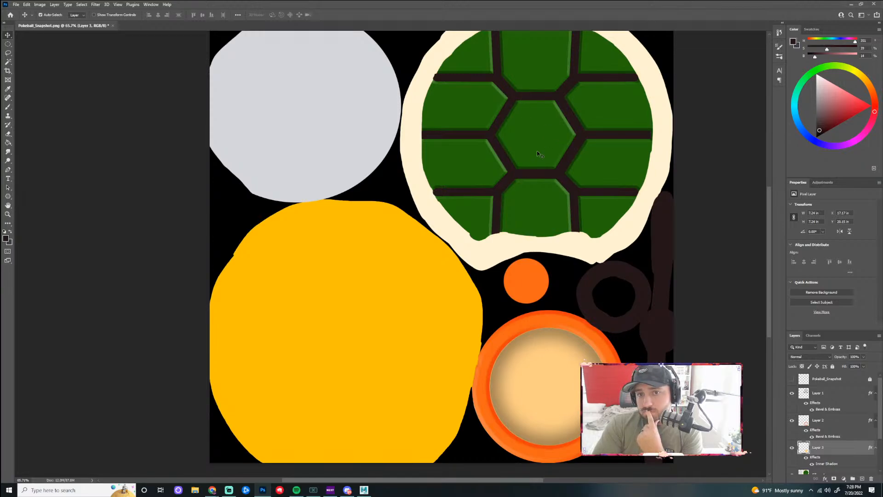
- Return to Maya and open the file texture attributes connected to the colour of the upper shell's blinn1 material
{"action": "scroll", "coordinate": [440, 78], "scroll_direction": "up", "scroll_amount": 2}
{"action": "scroll", "coordinate": [440, 78], "scroll_direction": "down", "scroll_amount": 2}
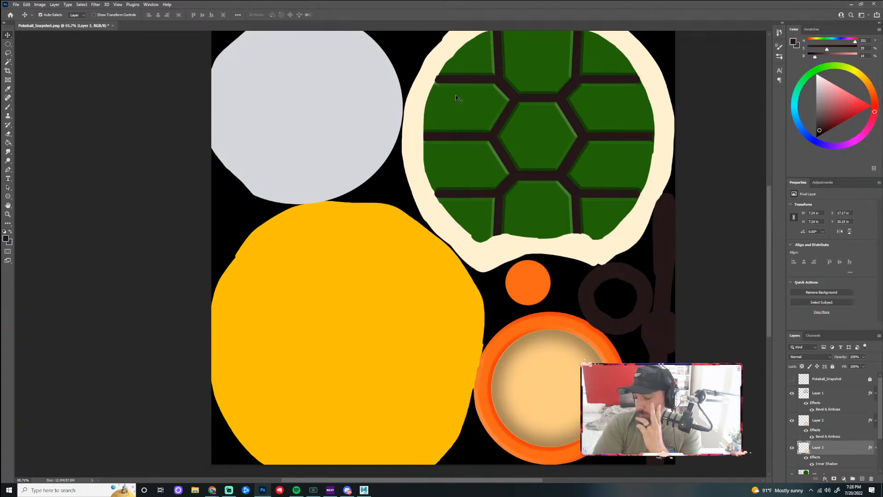
{"action": "scroll", "coordinate": [515, 115], "scroll_direction": "down", "scroll_amount": 2}
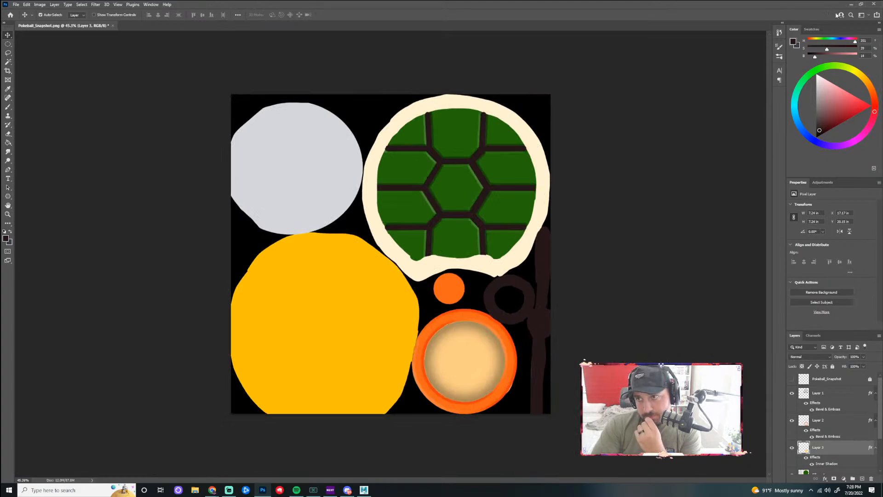
{"action": "left_click", "coordinate": [860, 4]}
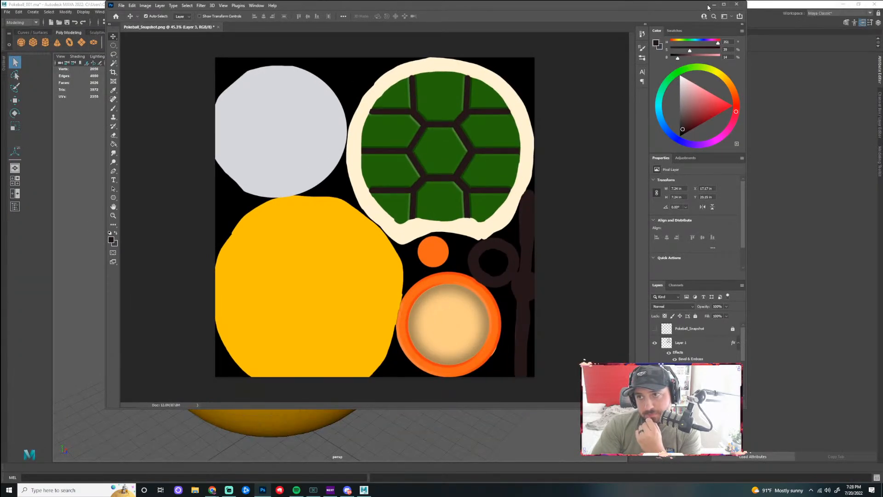
{"action": "left_click", "coordinate": [714, 5]}
{"action": "left_click", "coordinate": [336, 235]}
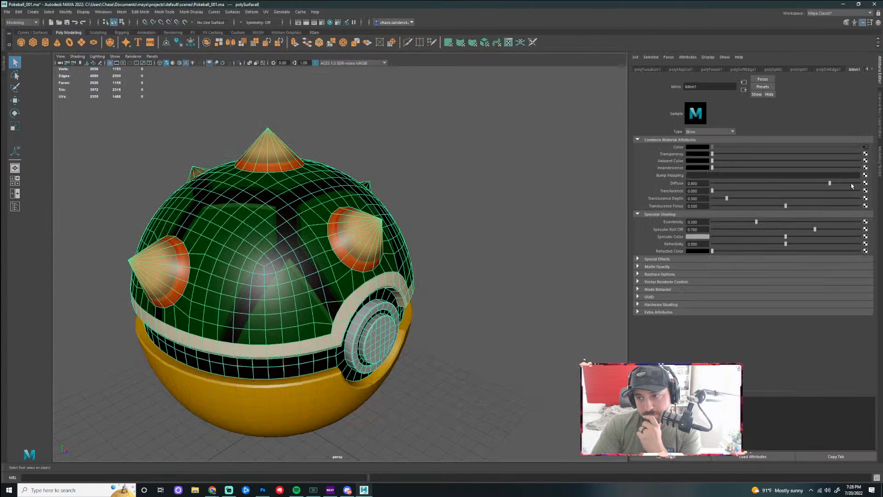
{"action": "left_click", "coordinate": [866, 147]}
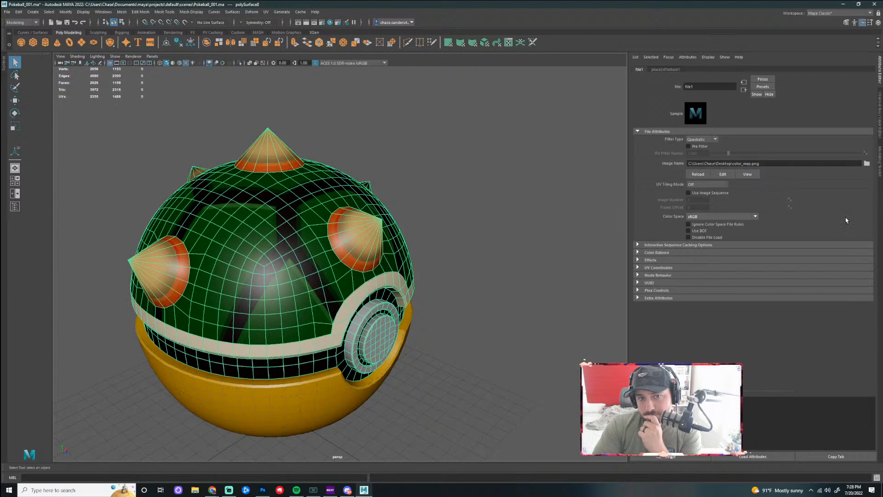
- Load the re-exported color_map.png from the Desktop as the file texture's image and deselect the shell
{"action": "left_click", "coordinate": [867, 164]}
{"action": "left_click", "coordinate": [423, 129]}
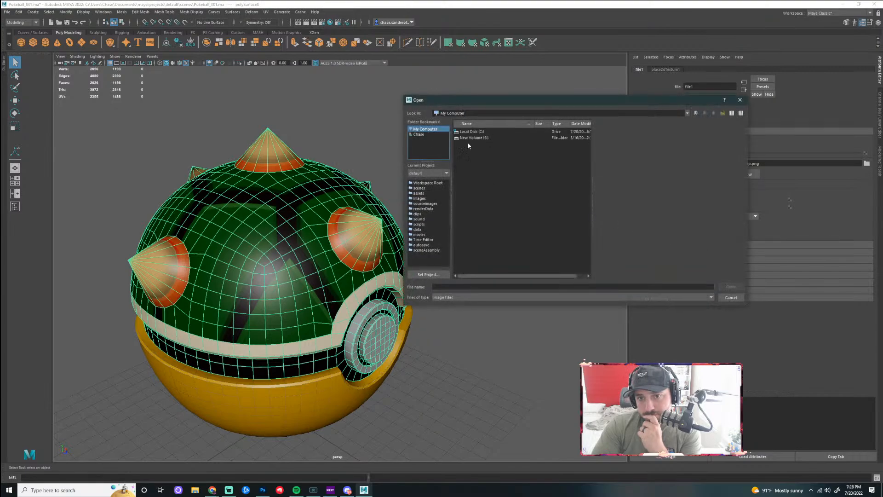
{"action": "left_click", "coordinate": [739, 100]}
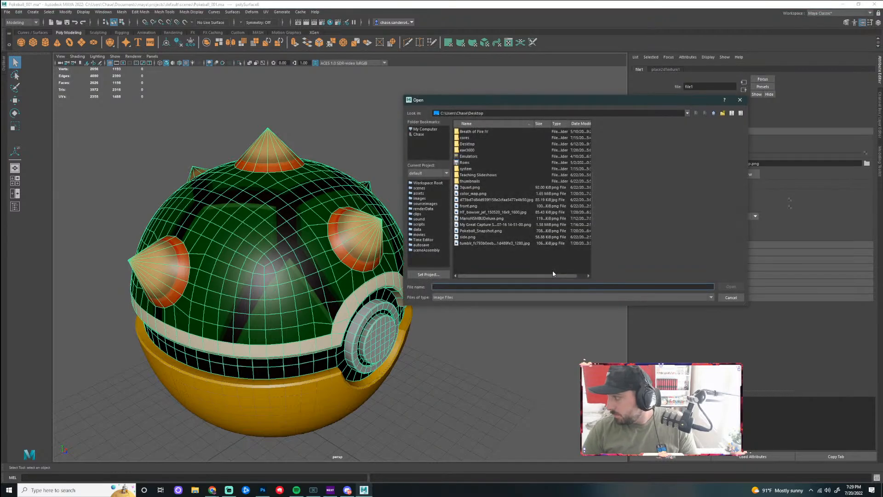
{"action": "left_click", "coordinate": [477, 193]}
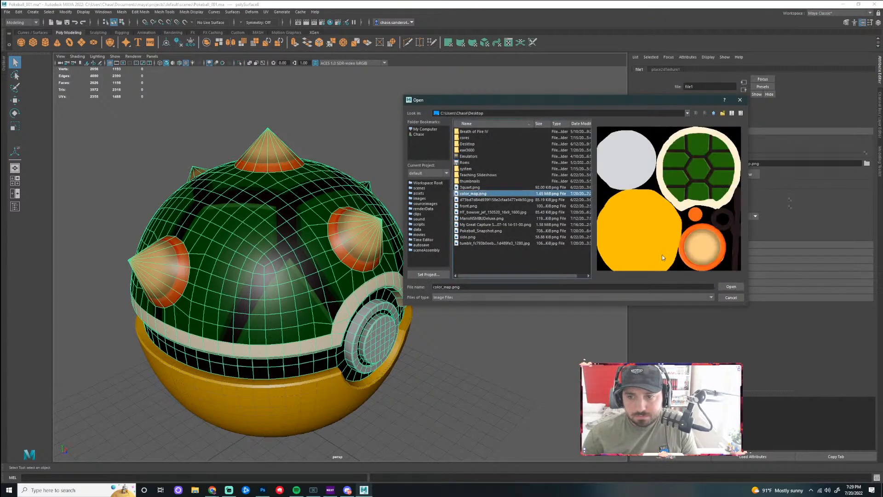
{"action": "left_click", "coordinate": [730, 286]}
{"action": "left_click", "coordinate": [477, 214]}
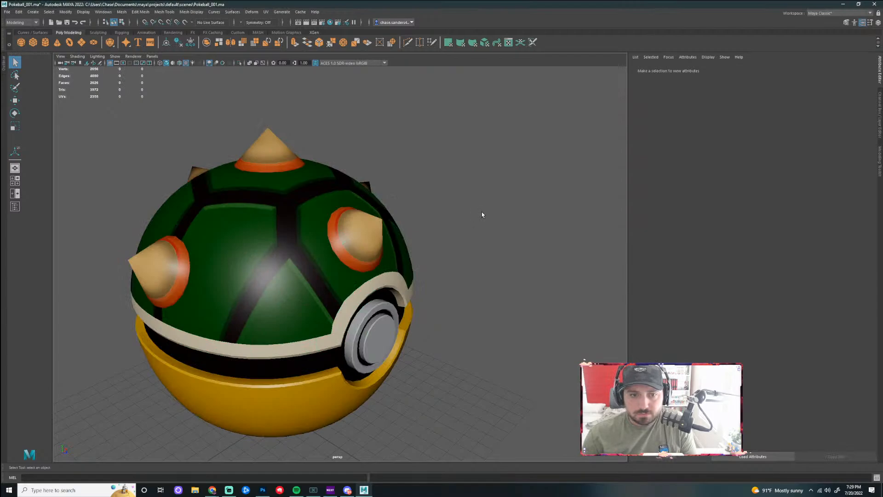
- Rotate the upper shell upward about its rear pivot to open the ball, then deselect it
{"action": "left_click_drag", "start_coordinate": [465, 199], "coordinate": [463, 267]}
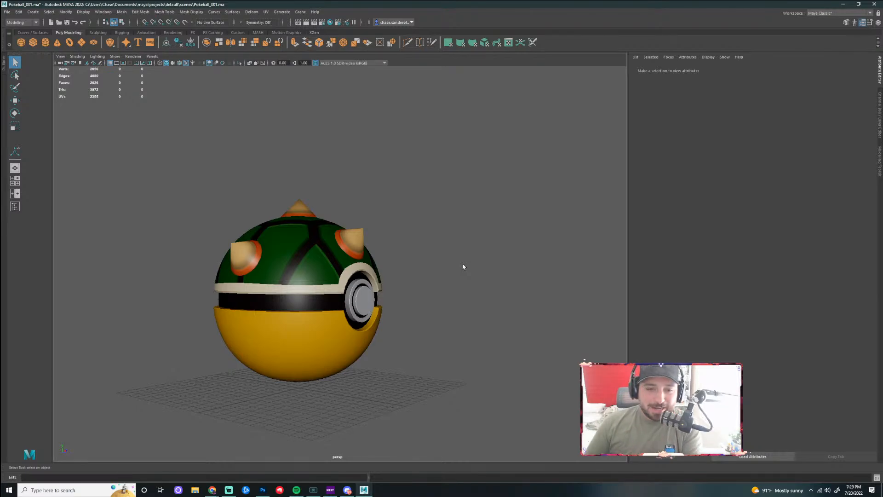
{"action": "scroll", "coordinate": [428, 262], "scroll_direction": "up", "scroll_amount": 5}
{"action": "left_click", "coordinate": [386, 259]}
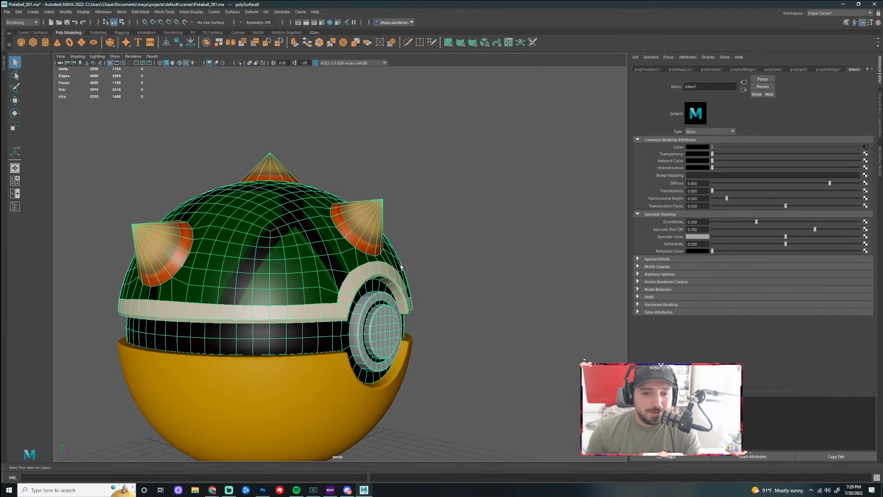
{"action": "scroll", "coordinate": [464, 266], "scroll_direction": "down", "scroll_amount": 3}
{"action": "left_click_drag", "start_coordinate": [467, 269], "coordinate": [403, 282], "text": "alt"}
{"action": "key", "text": "e"}
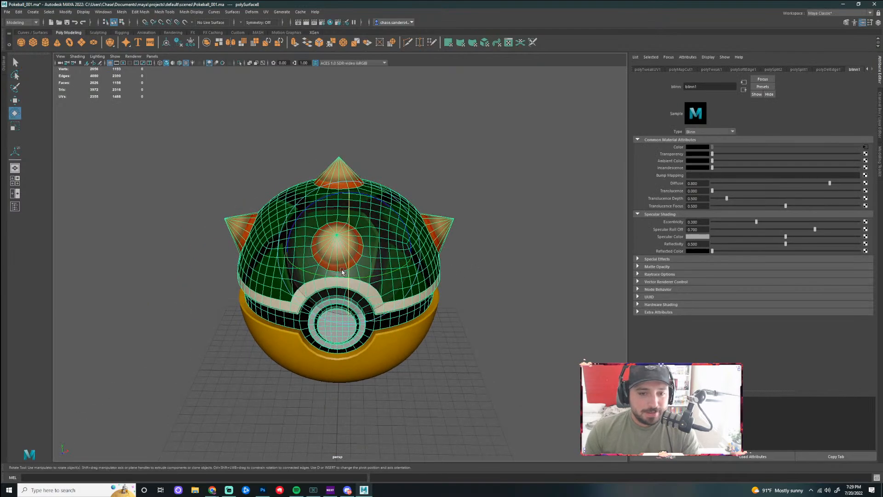
{"action": "left_click_drag", "start_coordinate": [348, 273], "coordinate": [349, 241]}
{"action": "left_click", "coordinate": [500, 268]}
- Examine the bevelled shell lines, spikes and orange rings on the opened ball up close, from above and from the sides
{"action": "left_click_drag", "start_coordinate": [471, 277], "coordinate": [329, 295], "text": "alt"}
{"action": "scroll", "coordinate": [413, 275], "scroll_direction": "up", "scroll_amount": 5}
{"action": "left_click_drag", "start_coordinate": [317, 257], "coordinate": [394, 295], "text": "alt"}
{"action": "scroll", "coordinate": [383, 276], "scroll_direction": "up", "scroll_amount": 5}
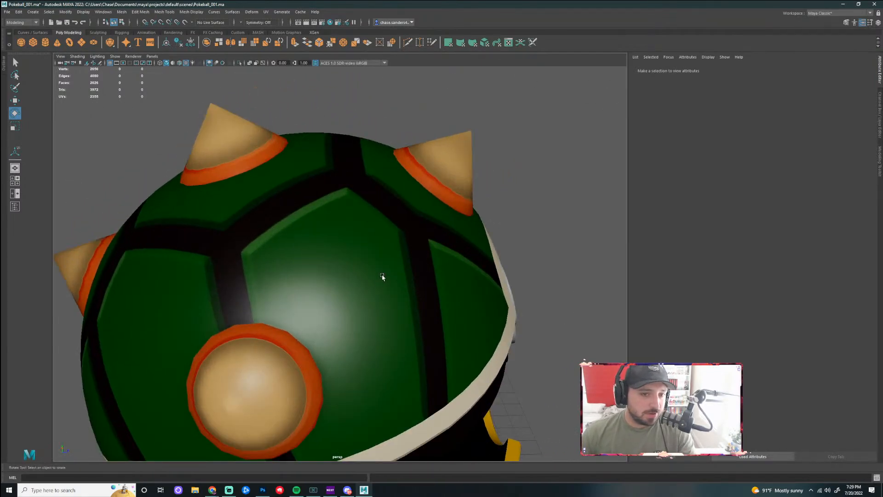
{"action": "scroll", "coordinate": [391, 295], "scroll_direction": "down", "scroll_amount": 5}
{"action": "left_click_drag", "start_coordinate": [472, 315], "coordinate": [463, 306], "text": "alt"}
{"action": "left_click", "coordinate": [426, 305]}
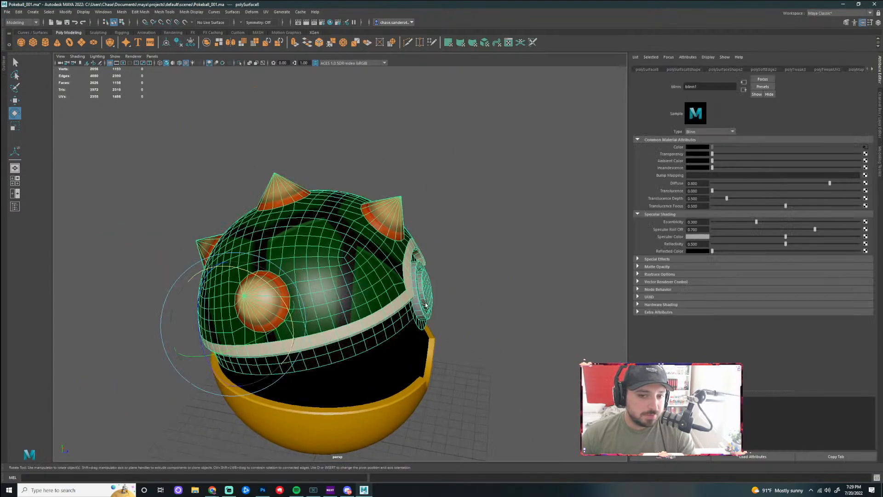
{"action": "scroll", "coordinate": [504, 307], "scroll_direction": "up", "scroll_amount": 3}
{"action": "left_click", "coordinate": [518, 308]}
{"action": "scroll", "coordinate": [520, 322], "scroll_direction": "down", "scroll_amount": 5}
{"action": "left_click_drag", "start_coordinate": [520, 339], "coordinate": [467, 395], "text": "alt"}
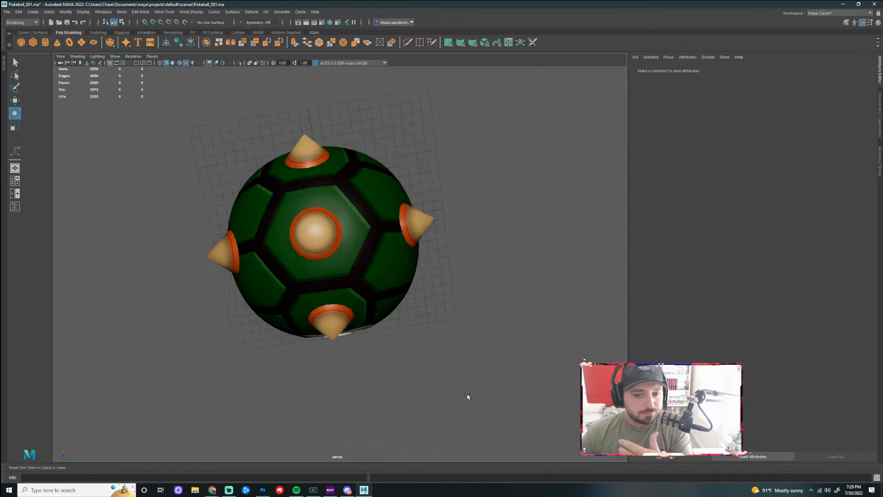
{"action": "scroll", "coordinate": [396, 291], "scroll_direction": "up", "scroll_amount": 3}
{"action": "scroll", "coordinate": [437, 295], "scroll_direction": "down", "scroll_amount": 4}
{"action": "left_click_drag", "start_coordinate": [467, 293], "coordinate": [612, 242], "text": "alt"}
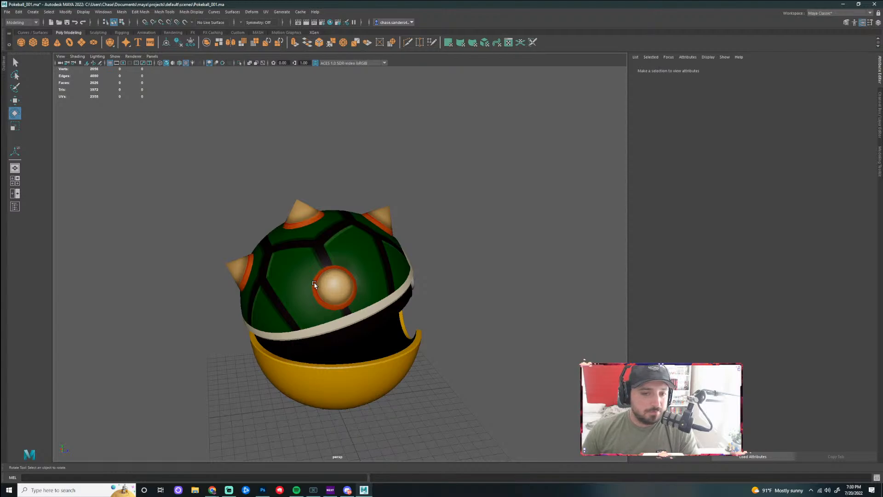
- Examine the opened ball's shell pattern, cream rim and front button from the front, both at a distance and close up
{"action": "scroll", "coordinate": [493, 283], "scroll_direction": "up", "scroll_amount": 3}
{"action": "left_click_drag", "start_coordinate": [499, 282], "coordinate": [461, 352], "text": "alt"}
{"action": "scroll", "coordinate": [467, 333], "scroll_direction": "down", "scroll_amount": 3}
{"action": "left_click", "coordinate": [367, 260]}
{"action": "left_click", "coordinate": [437, 339]}
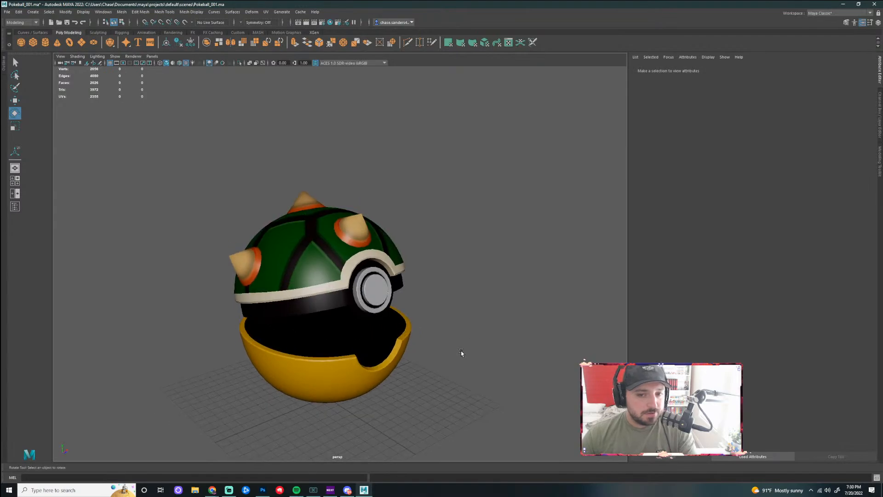
{"action": "scroll", "coordinate": [387, 284], "scroll_direction": "up", "scroll_amount": 3}
{"action": "scroll", "coordinate": [386, 286], "scroll_direction": "up", "scroll_amount": 3}
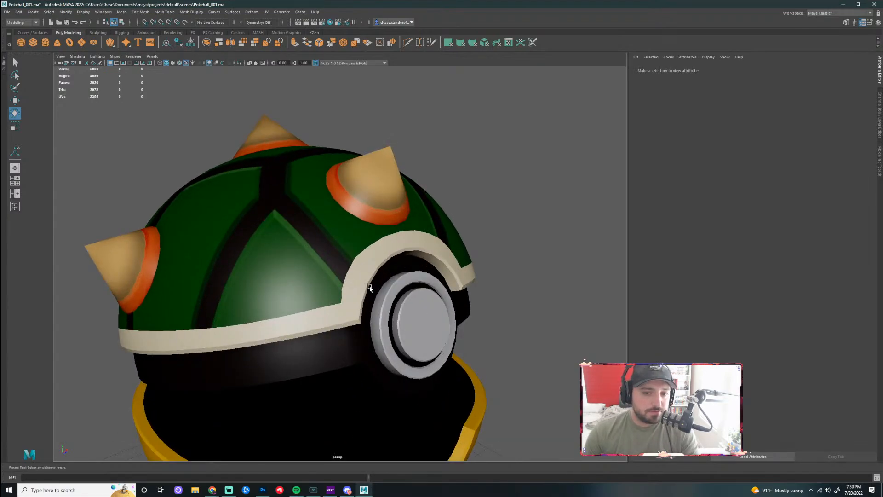
{"action": "left_click_drag", "start_coordinate": [371, 288], "coordinate": [420, 282], "text": "alt"}
{"action": "left_click_drag", "start_coordinate": [520, 290], "coordinate": [477, 290], "text": "alt"}
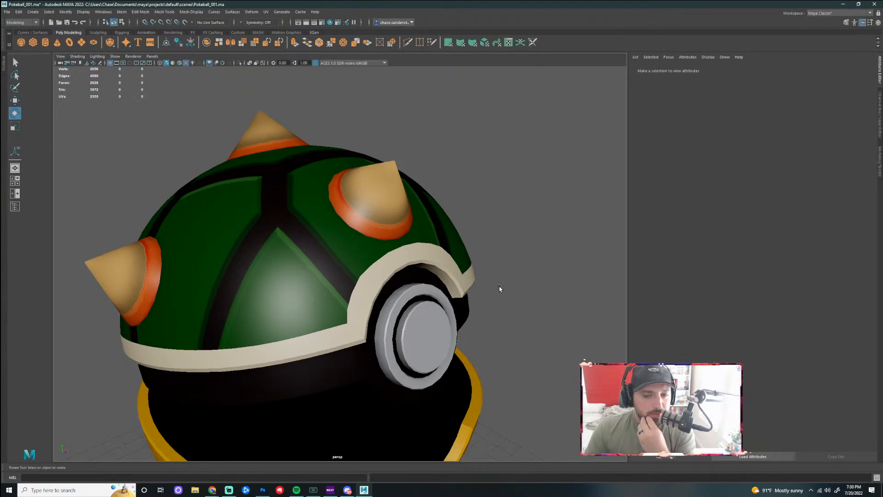
{"action": "left_click_drag", "start_coordinate": [492, 288], "coordinate": [524, 309], "text": "alt"}
- Undo the upper shell's opening rotation to close the ball and leave everything deselected
{"action": "left_click", "coordinate": [403, 263]}
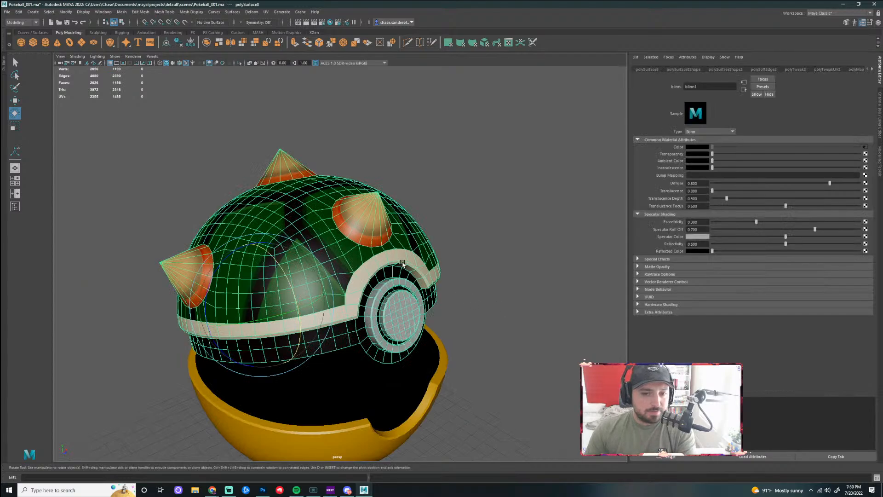
{"action": "key", "text": "ctrl+z"}
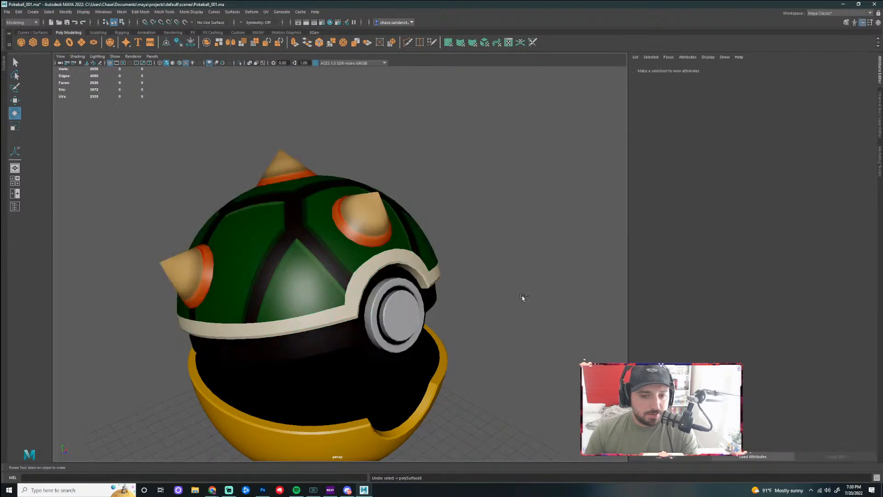
{"action": "key", "text": "ctrl+z"}
{"action": "key", "text": "ctrl+z"}
{"action": "key", "text": "ctrl+z"}
{"action": "key", "text": "ctrl+z"}
{"action": "left_click", "coordinate": [492, 285]}
{"action": "left_click_drag", "start_coordinate": [492, 285], "coordinate": [414, 235], "text": "alt"}
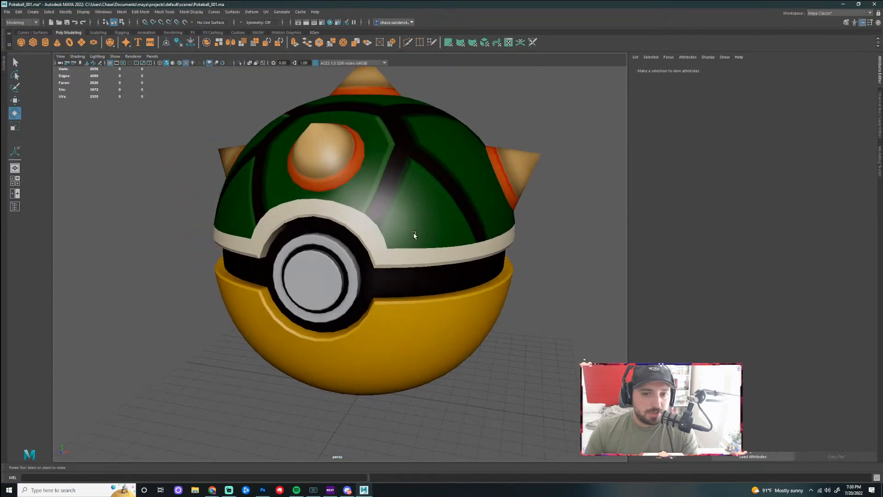
- Select both halves of the ball, review their blinn1 material attributes and material assignment options, and deselect them
{"action": "left_click", "coordinate": [414, 235]}
{"action": "scroll", "coordinate": [441, 253], "scroll_direction": "down", "scroll_amount": 4}
{"action": "left_click_drag", "start_coordinate": [504, 127], "coordinate": [169, 390]}
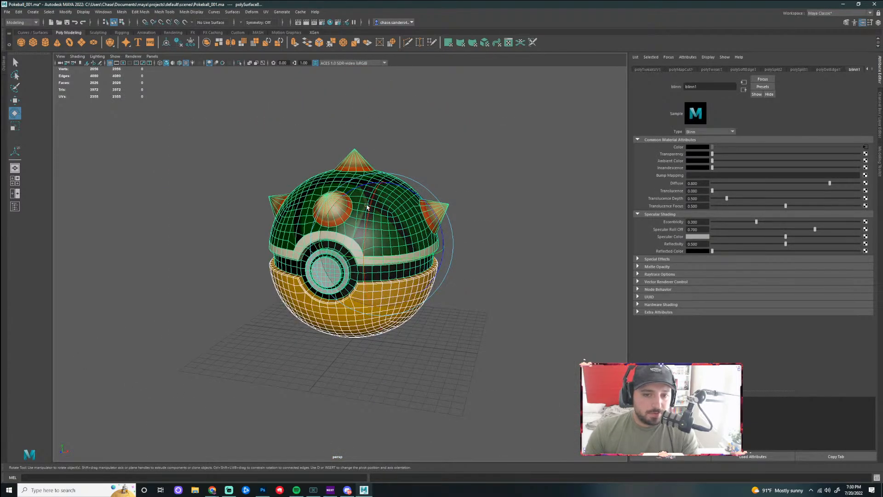
{"action": "right_click", "coordinate": [298, 226]}
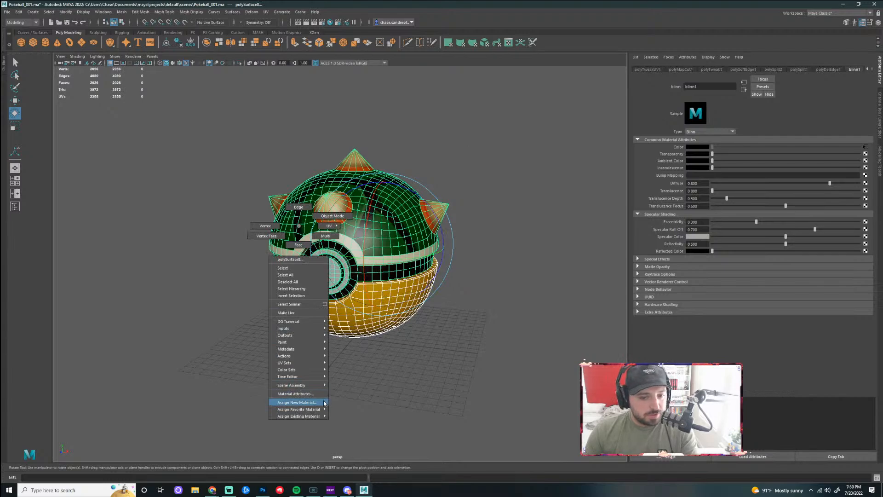
{"action": "left_click", "coordinate": [400, 380]}
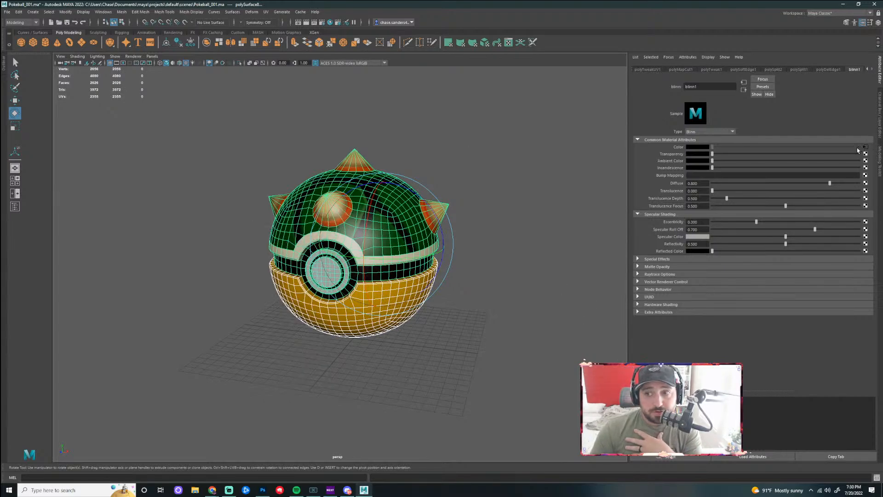
{"action": "left_click", "coordinate": [539, 317]}
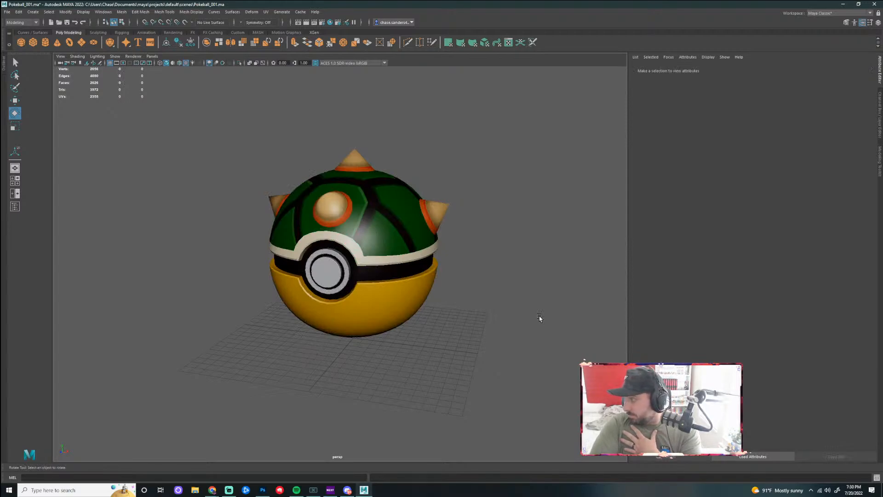
- Examine the texture on the closed ball from the back, the front, below and the side
{"action": "left_click_drag", "start_coordinate": [420, 315], "coordinate": [364, 326]}
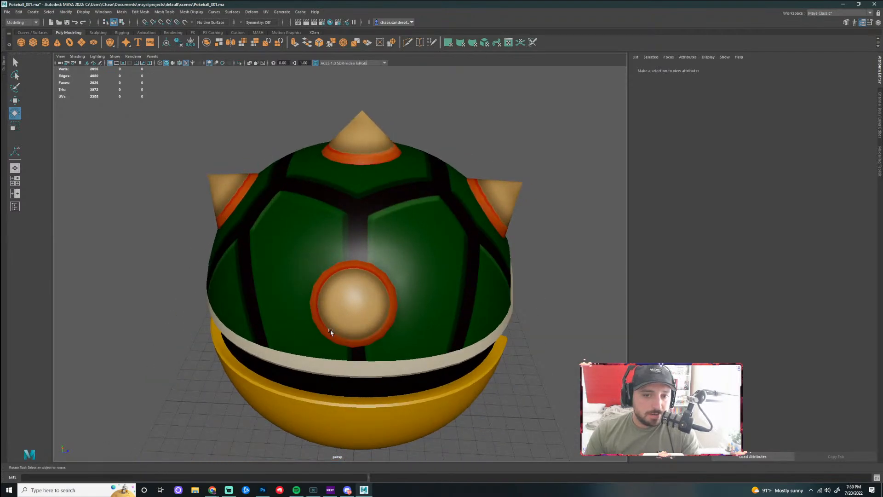
{"action": "left_click_drag", "start_coordinate": [465, 274], "coordinate": [424, 309]}
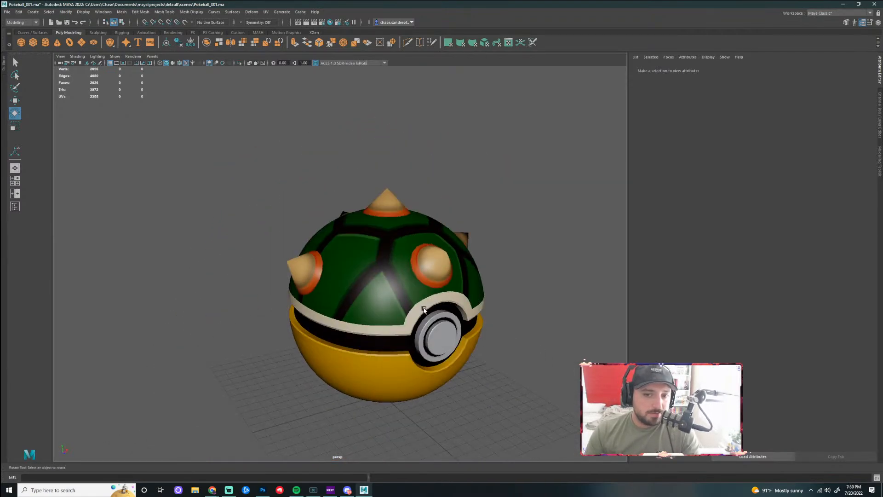
{"action": "left_click_drag", "start_coordinate": [542, 346], "coordinate": [341, 262]}
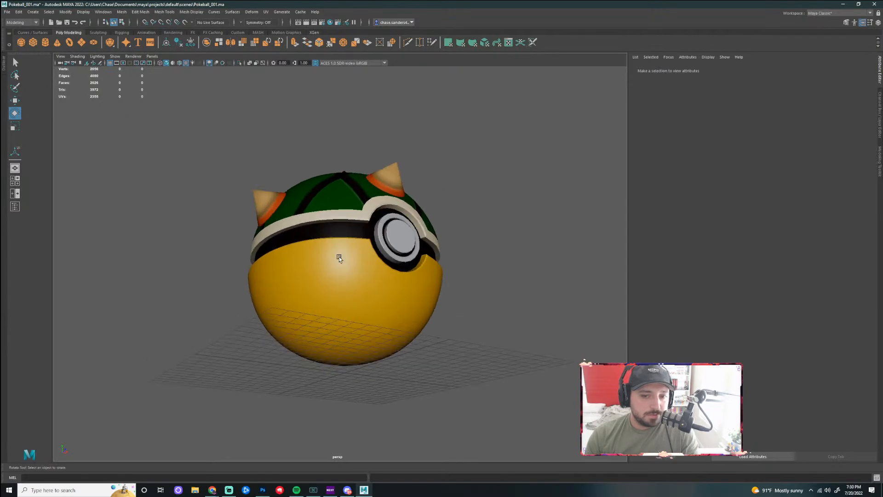
{"action": "left_click_drag", "start_coordinate": [468, 289], "coordinate": [371, 322]}
{"action": "scroll", "coordinate": [365, 256], "scroll_direction": "up", "scroll_amount": 5}
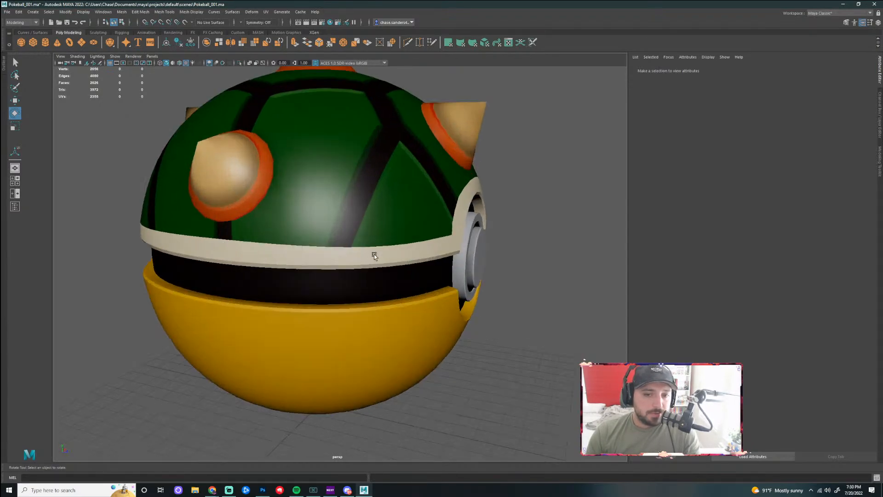
{"action": "left_click_drag", "start_coordinate": [417, 256], "coordinate": [345, 218]}
{"action": "left_click", "coordinate": [350, 256]}
{"action": "right_click", "coordinate": [314, 205]}
{"action": "left_click", "coordinate": [318, 206]}
{"action": "key", "text": "q"}
{"action": "left_click_drag", "start_coordinate": [295, 216], "coordinate": [318, 217]}
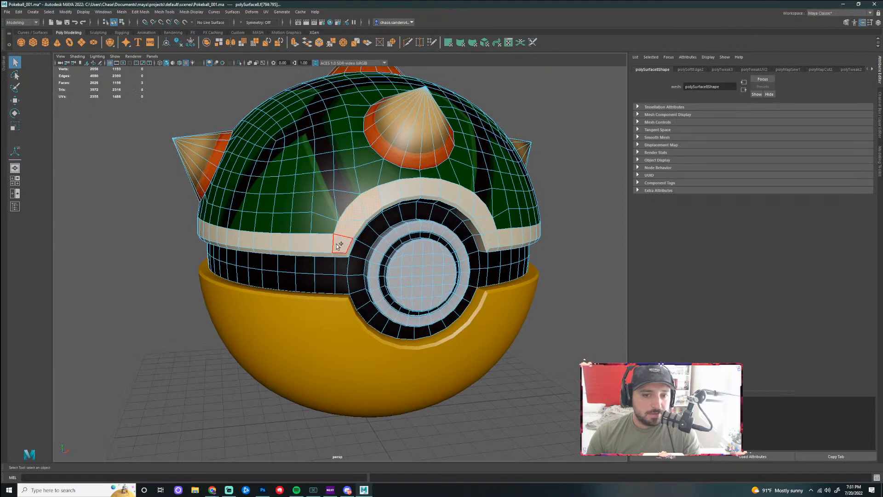
{"action": "left_click_drag", "start_coordinate": [315, 247], "coordinate": [454, 206]}
{"action": "left_click", "coordinate": [522, 276]}
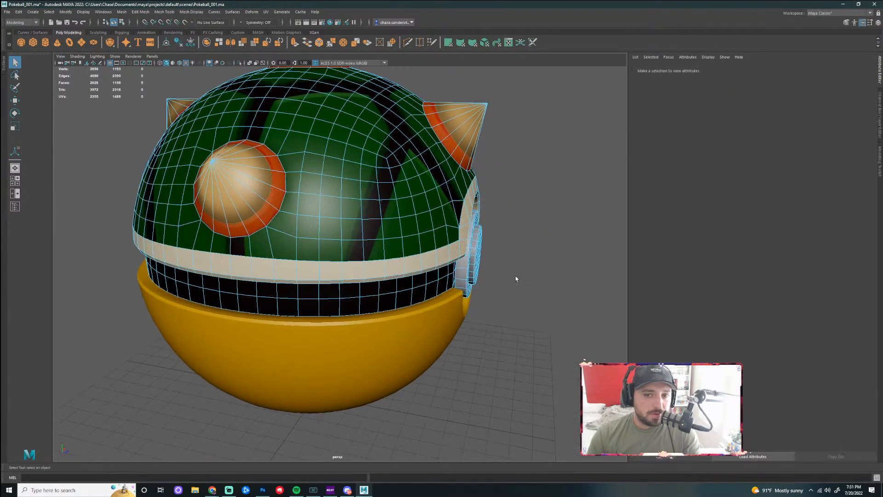
{"action": "scroll", "coordinate": [529, 316], "scroll_direction": "down", "scroll_amount": 5}
{"action": "right_click", "coordinate": [351, 223]}
{"action": "left_click", "coordinate": [487, 263]}
- Inspect the whole textured ball in object mode from the front, both close up and from farther away
{"action": "scroll", "coordinate": [479, 274], "scroll_direction": "down", "scroll_amount": 4}
{"action": "left_click_drag", "start_coordinate": [464, 285], "coordinate": [422, 281], "text": "alt"}
{"action": "scroll", "coordinate": [421, 281], "scroll_direction": "up", "scroll_amount": 3}
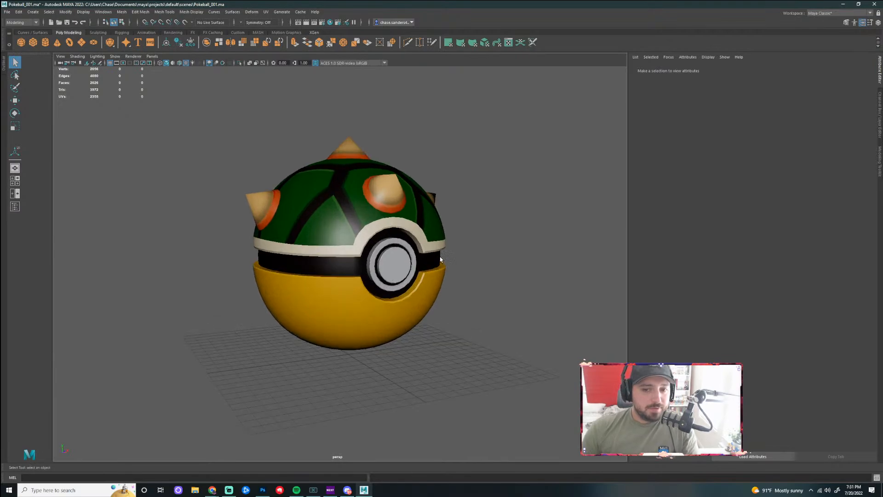
{"action": "scroll", "coordinate": [459, 270], "scroll_direction": "down", "scroll_amount": 4}
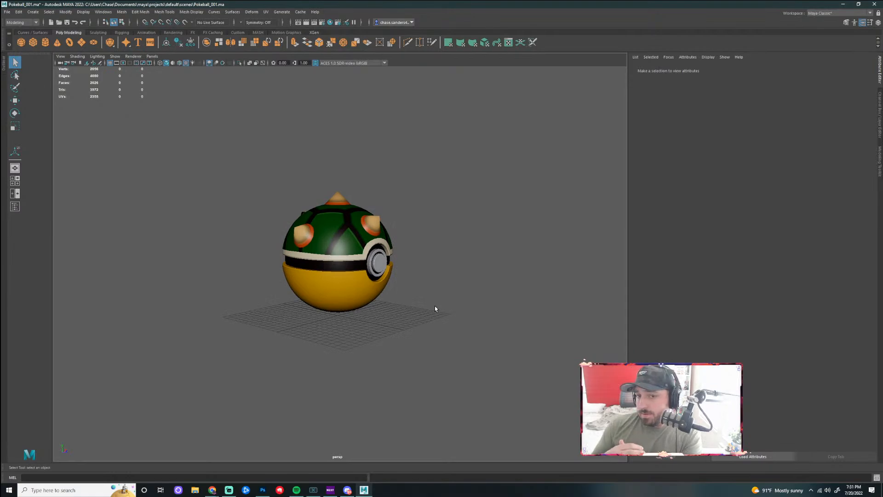
{"action": "scroll", "coordinate": [405, 242], "scroll_direction": "up", "scroll_amount": 5}
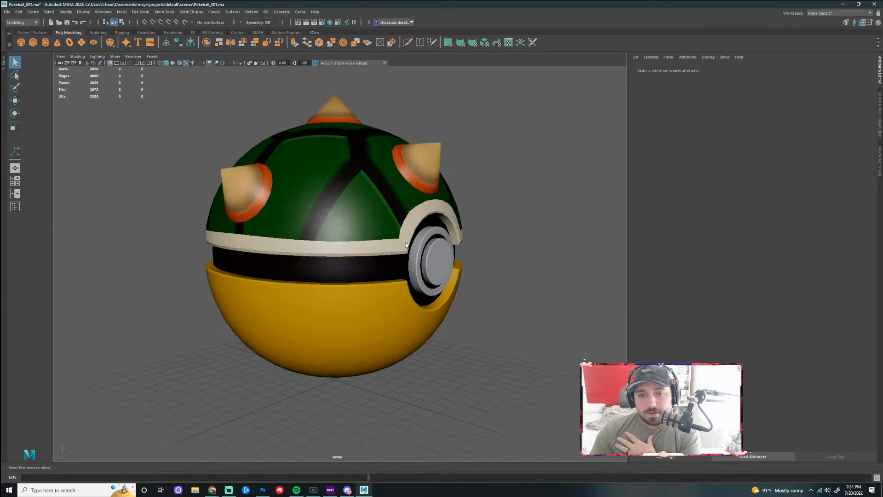
{"action": "mouse_move", "coordinate": [525, 249]}
{"action": "left_mouse_down"}
{"action": "mouse_move", "coordinate": [502, 247]}
{"action": "mouse_move", "coordinate": [526, 265]}
{"action": "left_mouse_up"}
{"action": "key", "text": "super"}
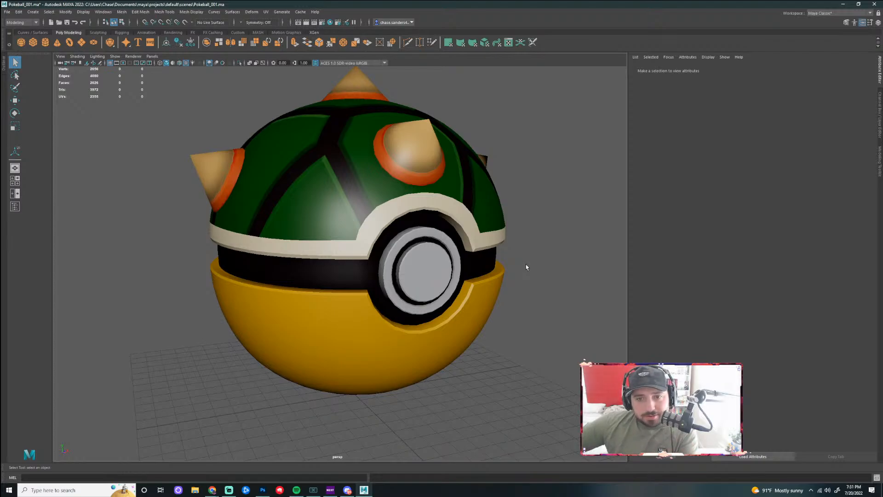
{"action": "scroll", "coordinate": [486, 279], "scroll_direction": "down", "scroll_amount": 4}
{"action": "mouse_move", "coordinate": [476, 309]}
{"action": "left_mouse_down"}
{"action": "mouse_move", "coordinate": [488, 307]}
{"action": "mouse_move", "coordinate": [391, 307]}
{"action": "mouse_move", "coordinate": [485, 305]}
{"action": "mouse_move", "coordinate": [488, 314]}
{"action": "left_mouse_up"}
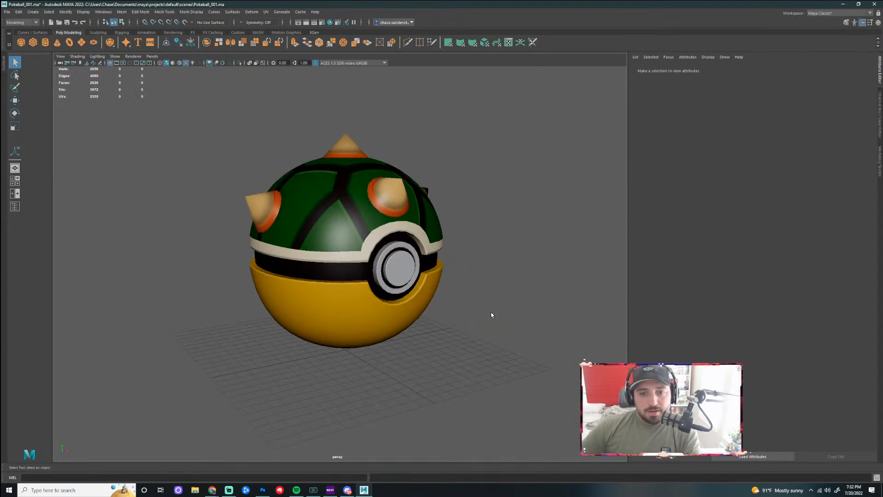